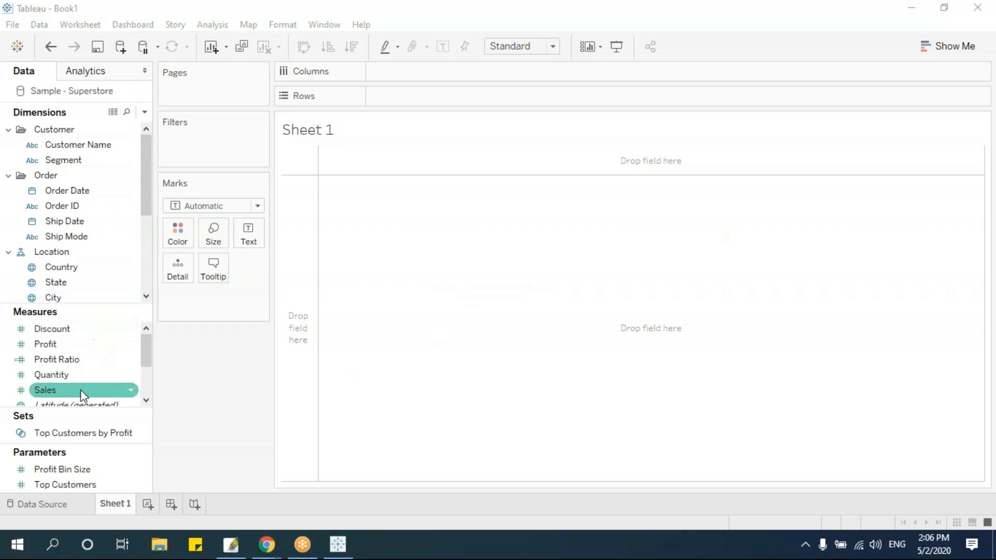
Build a text table showing the sum of Sales for each Region, with Region on rows
scroll(142, 365, "down", 1)
scroll(90, 378, "up", 1)
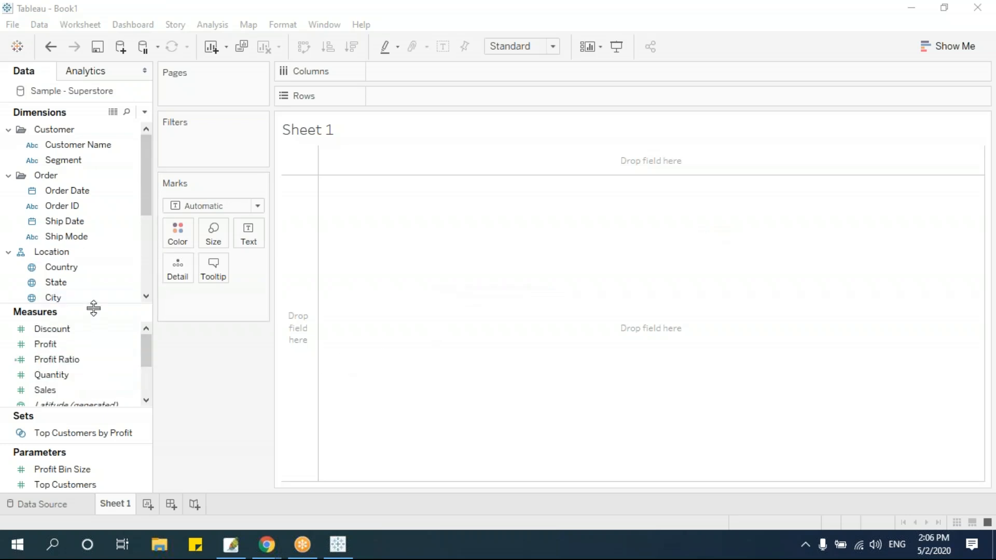
left_click_drag(93, 308, 93, 305)
scroll(147, 188, "down", 2)
scroll(149, 215, "down", 2)
left_click_drag(84, 264, 171, 396)
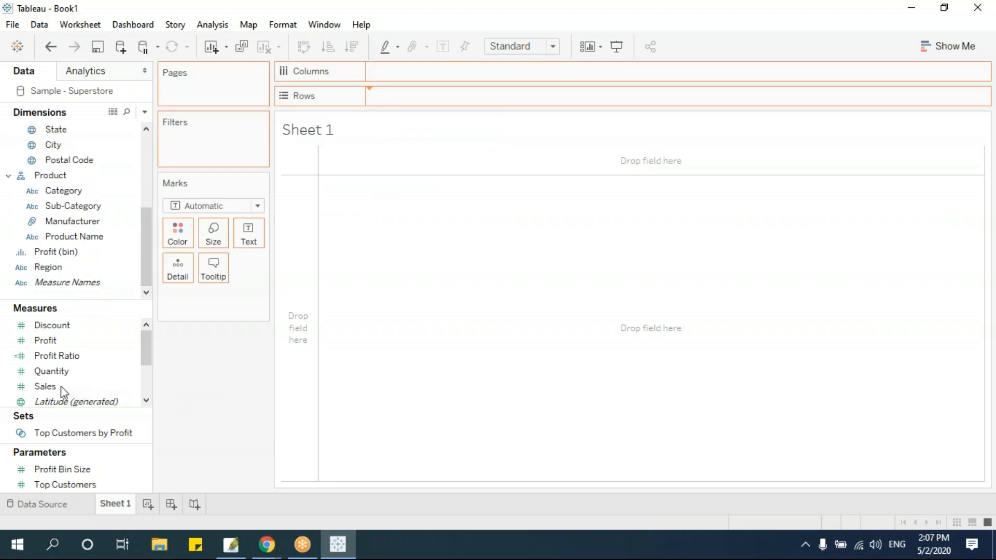
left_click_drag(61, 386, 363, 187)
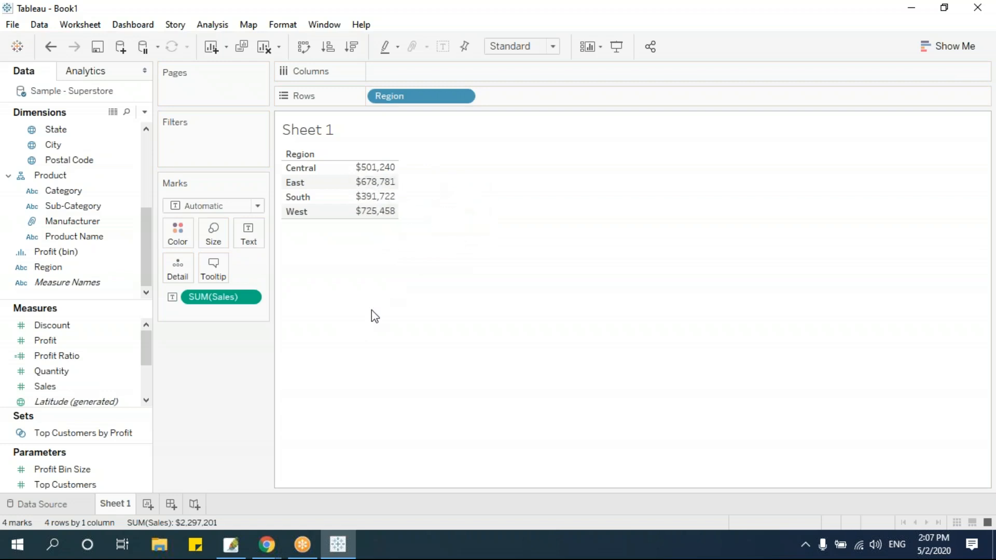
Replace Region with Sub-Category on rows and sort the sub-categories by Sales in descending order
left_click_drag(396, 99, 409, 215)
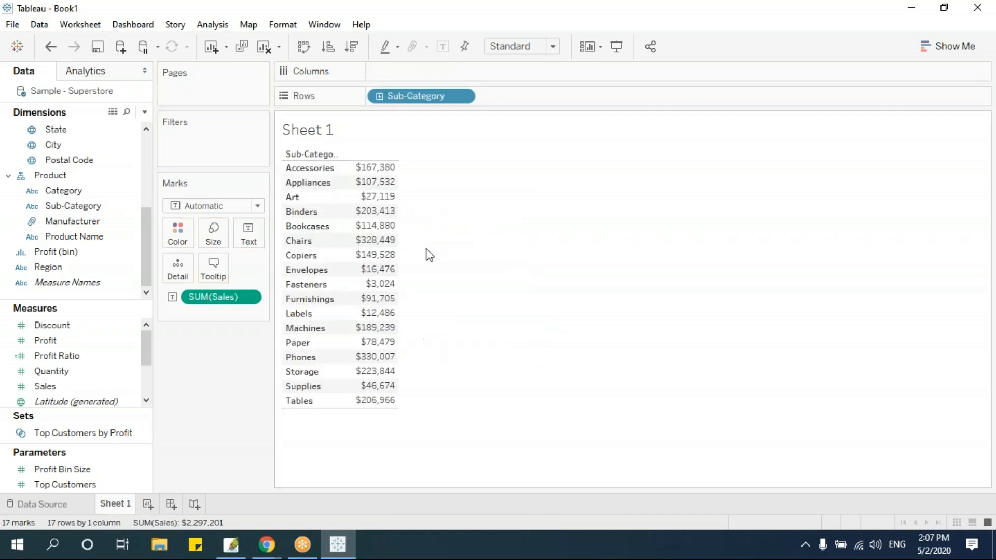
left_click(354, 47)
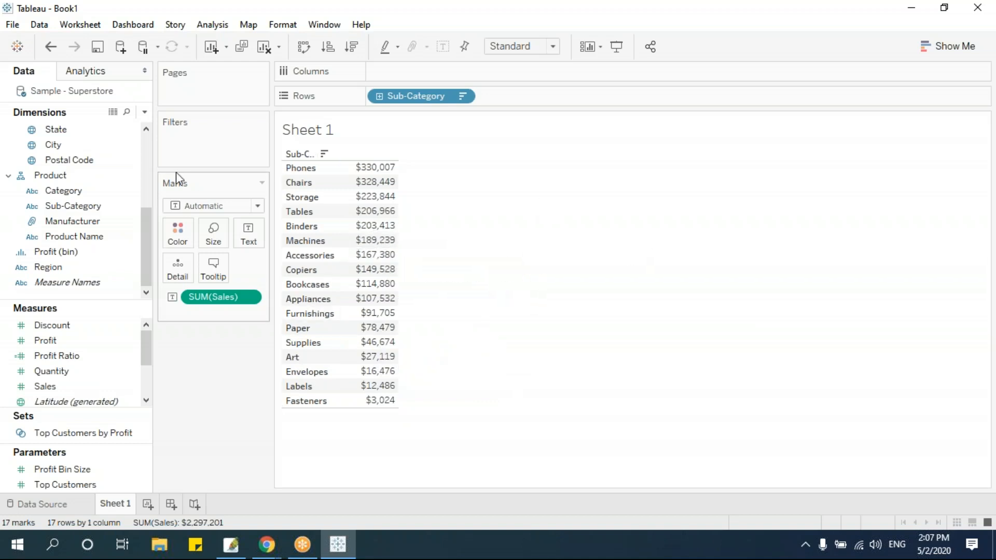
Create a new calculated field named ConditionalFormatting
left_click(145, 113)
left_click(136, 128)
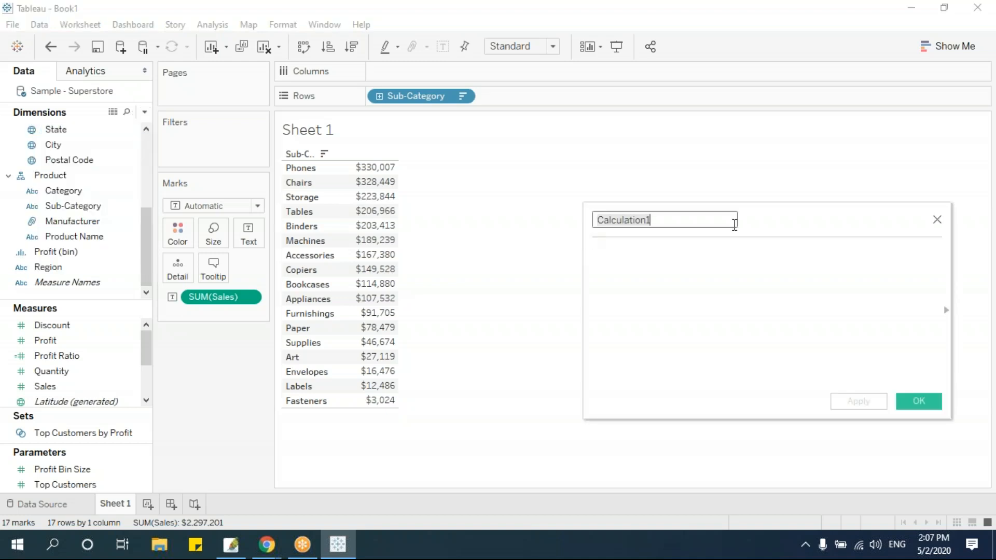
left_click_drag(804, 216, 749, 194)
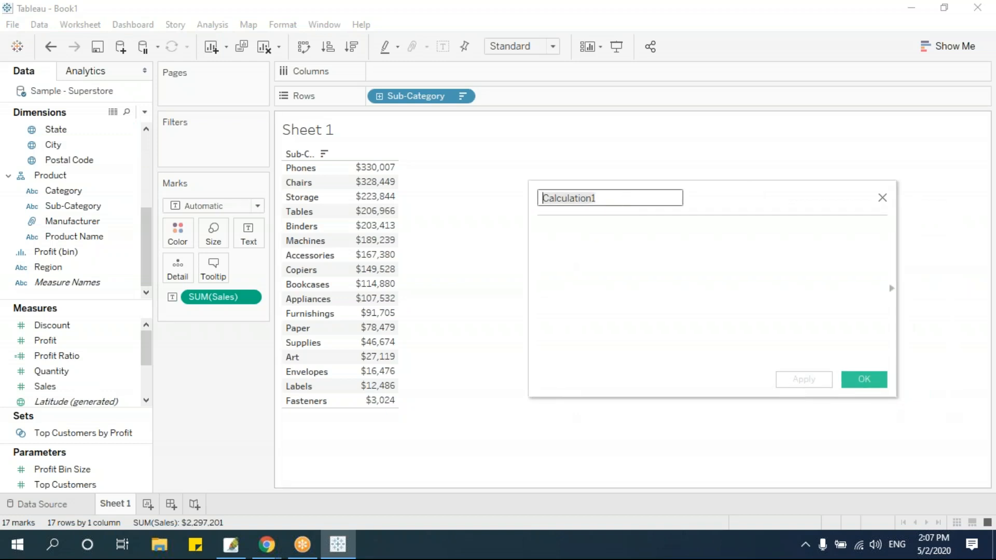
type("COnst")
key("BackSpace")
key("BackSpace")
key("BackSpace")
key("BackSpace")
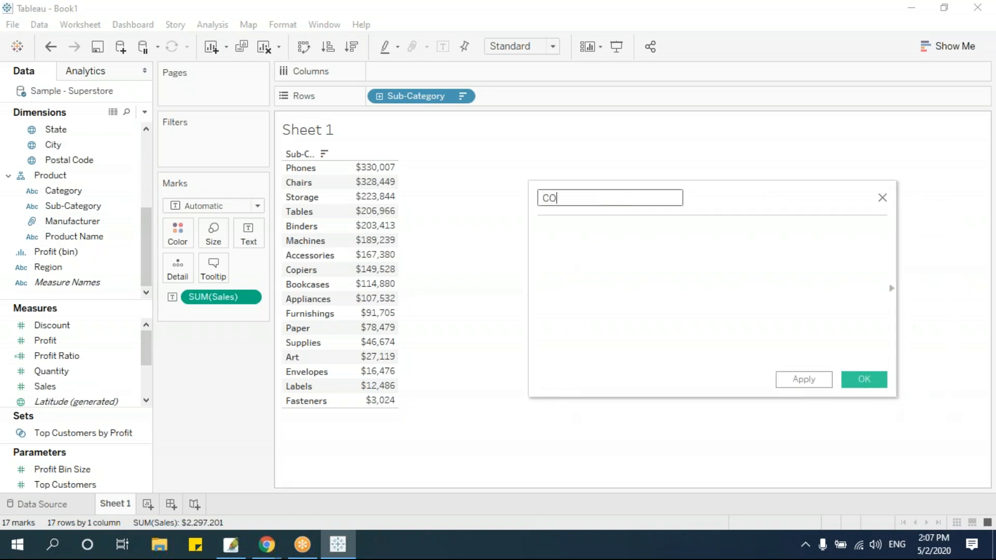
type("onditionalFormatting")
left_click(598, 239)
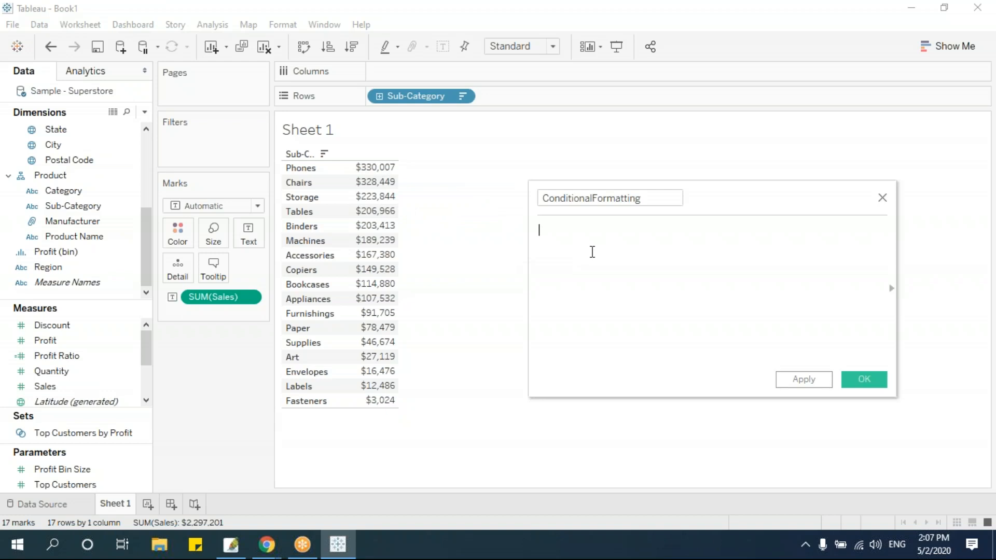
Define the calculation as SUM([Sales])>200000 and save the field
type("sum")
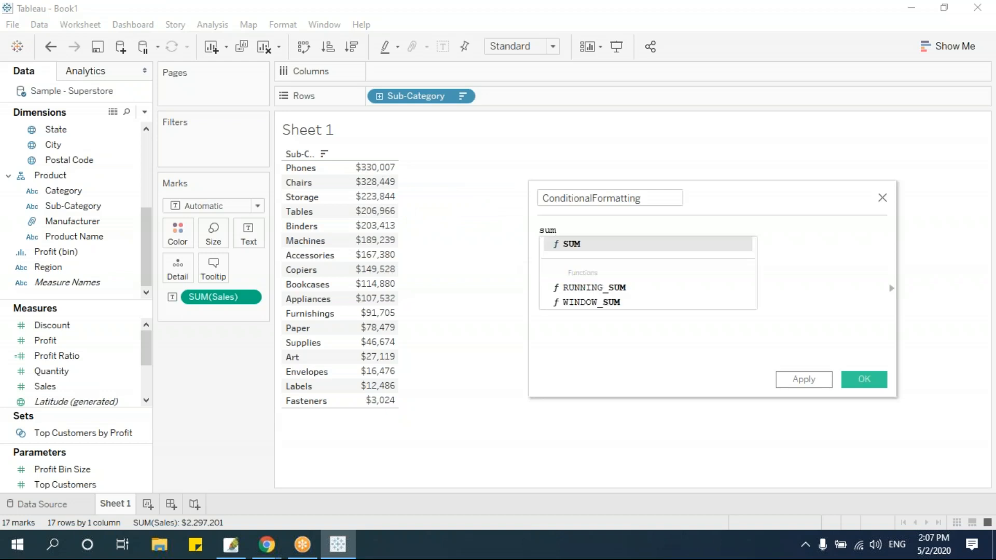
key("Return")
type("sa")
key("Return")
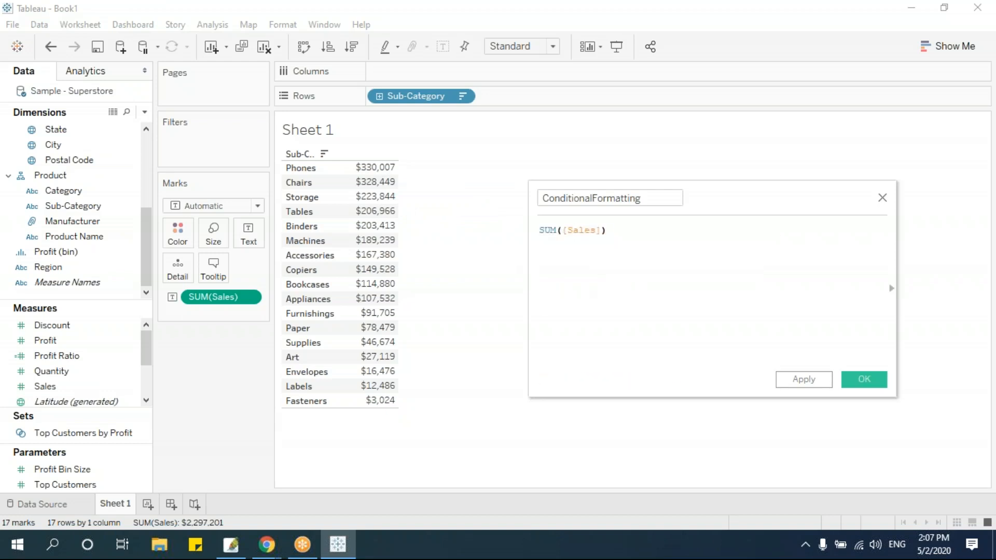
type(">200000")
left_click(871, 382)
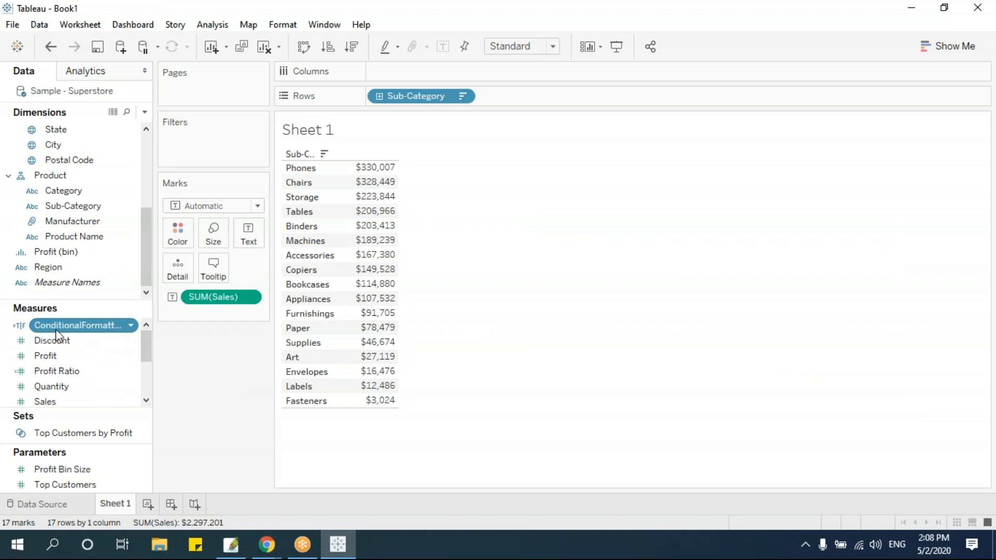
Color the sales figures in the table by the ConditionalFormatting field
left_click_drag(68, 332, 178, 234)
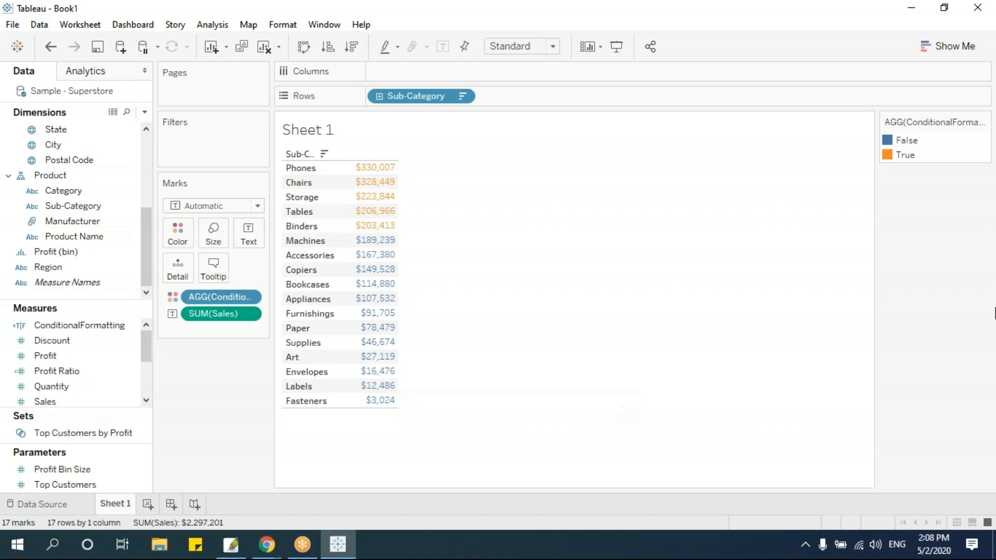
mouse_move(361, 232)
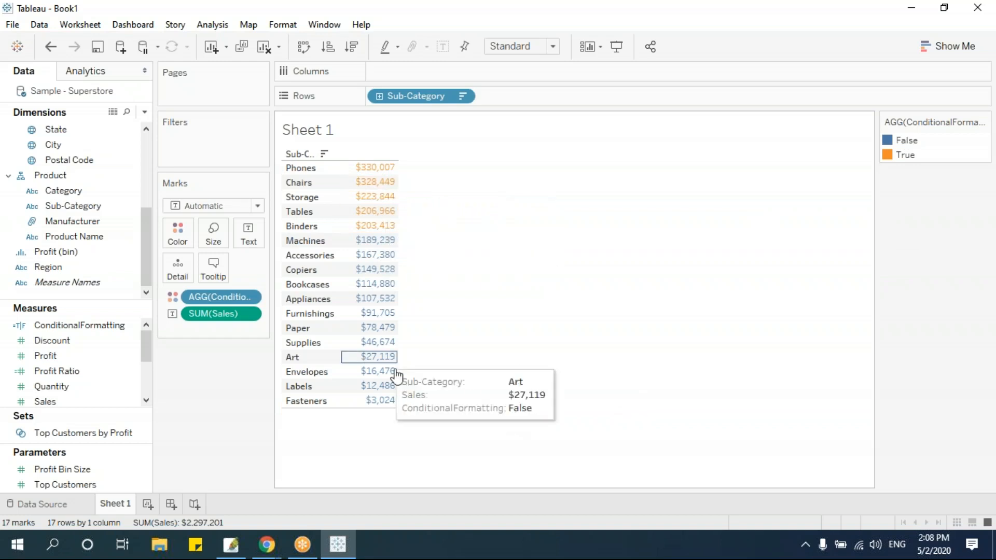
mouse_move(372, 314)
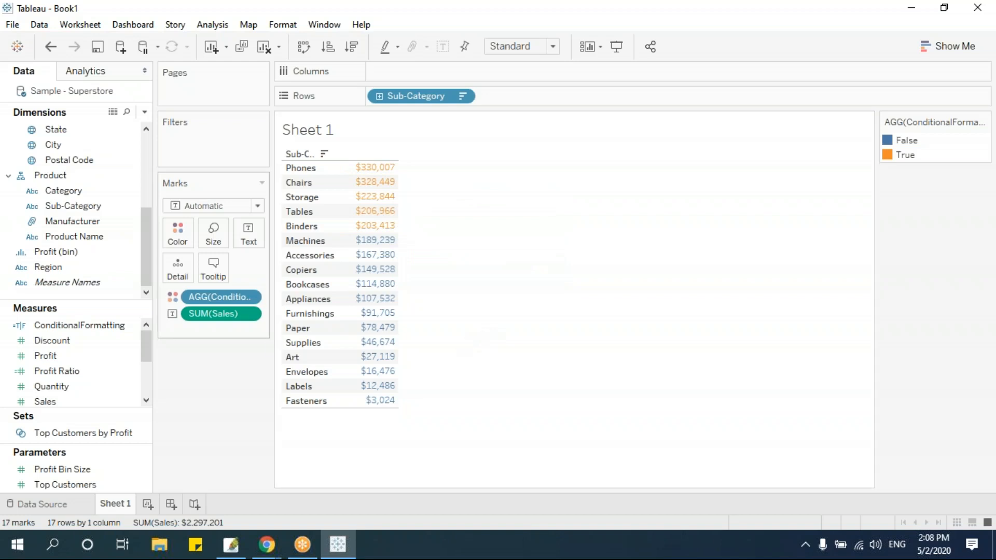
Remove ConditionalFormatting from the marks color and create a new calculated field named CondForm2
left_click_drag(223, 296, 240, 404)
left_click(146, 112)
left_click(140, 126)
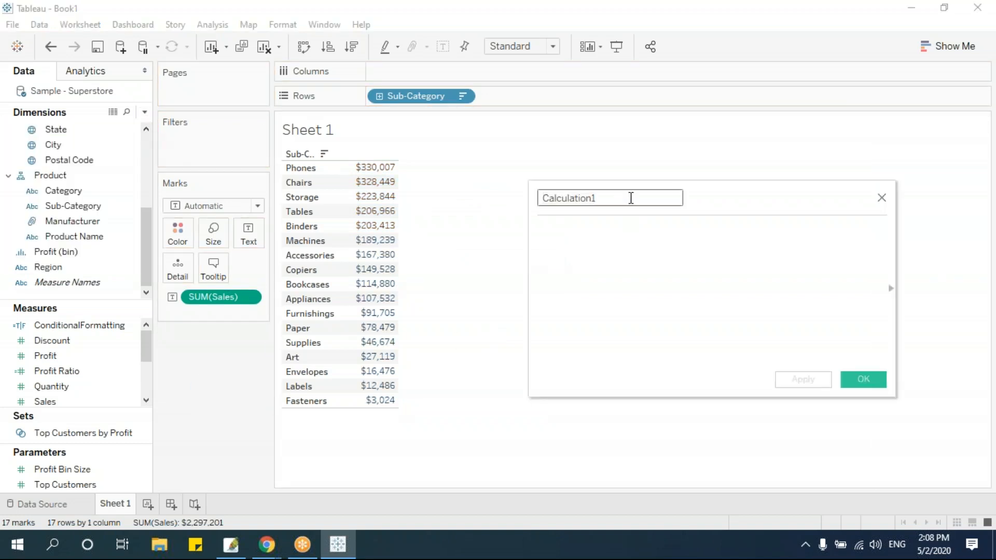
type("Cond")
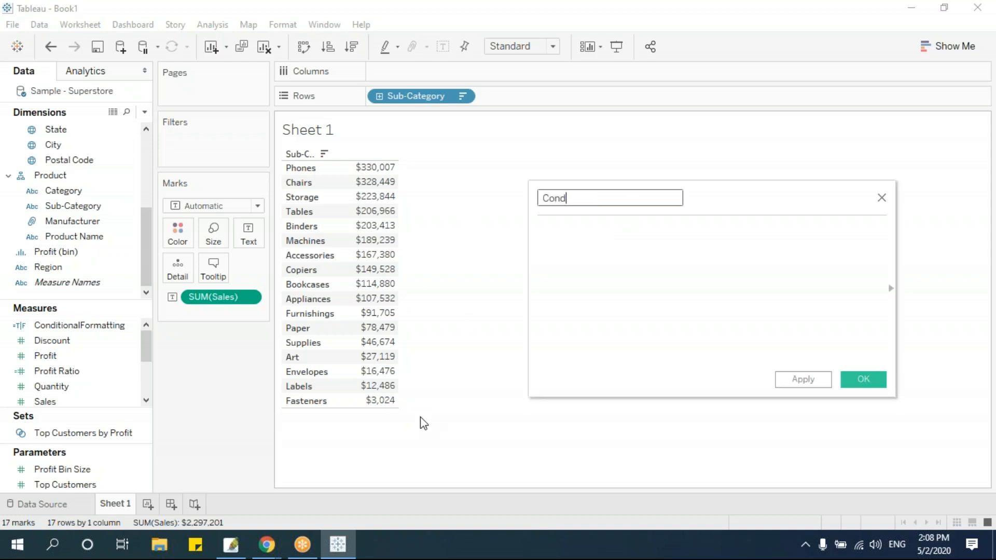
type("Form2")
left_click(613, 266)
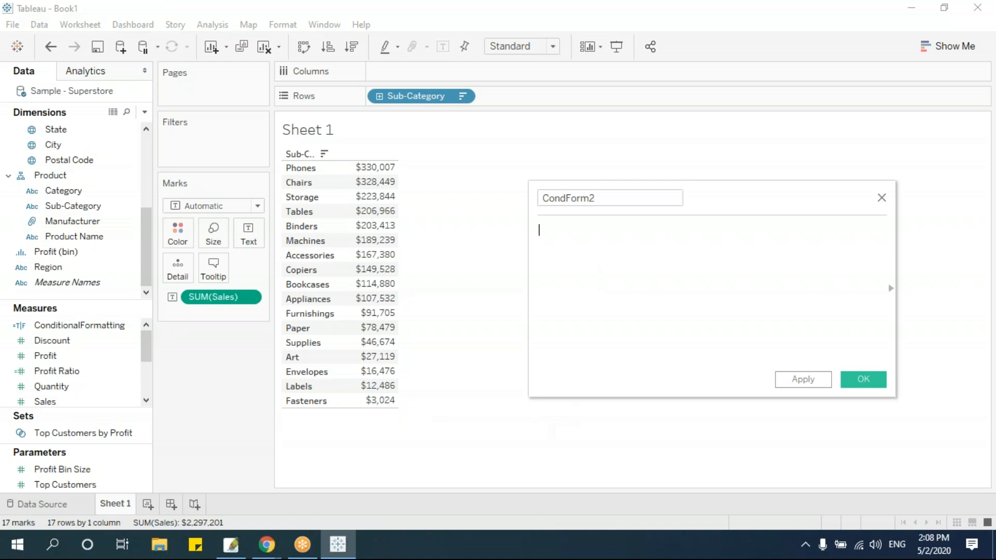
Begin the CondForm2 formula with the condition if SUM([Sales])>200000 then
type("if sum")
key("Return")
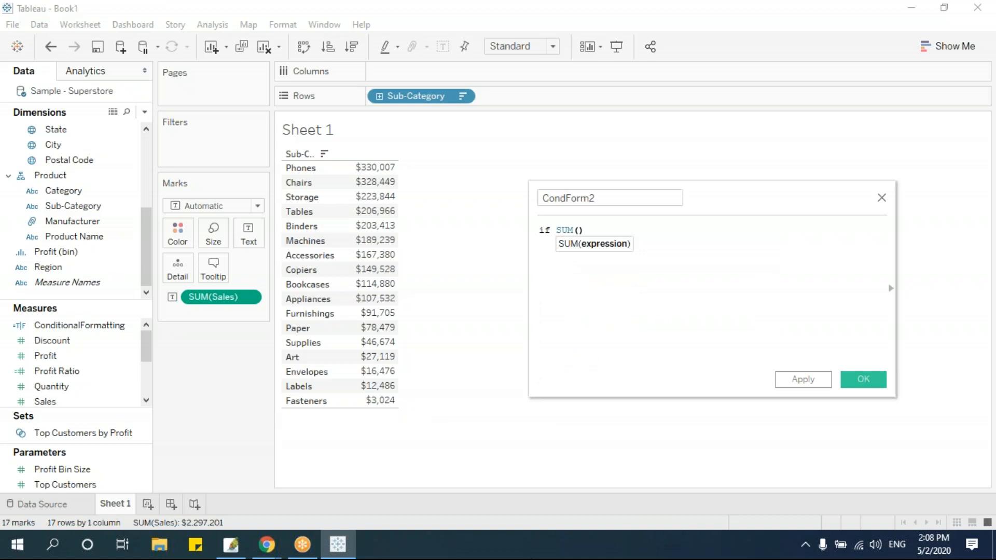
type("s")
key("Return")
type(">200000 ")
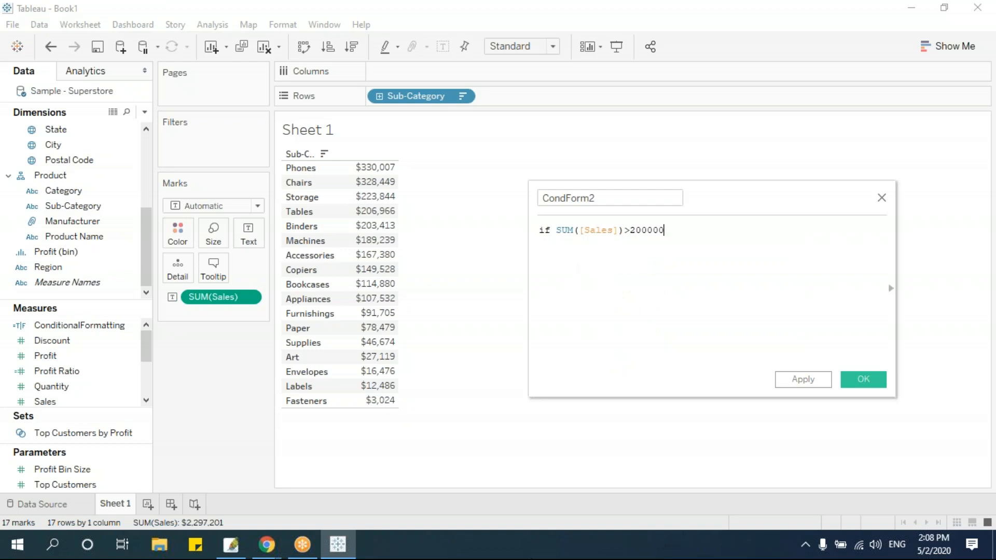
type("then")
key("Return")
Add a second else-if condition testing sum([Sales])>100000 on the next line of the formula
type("esleif sum")
key("BackSpace")
key("BackSpace")
key("BackSpace")
key("BackSpace")
key("BackSpace")
type("([Sales]")
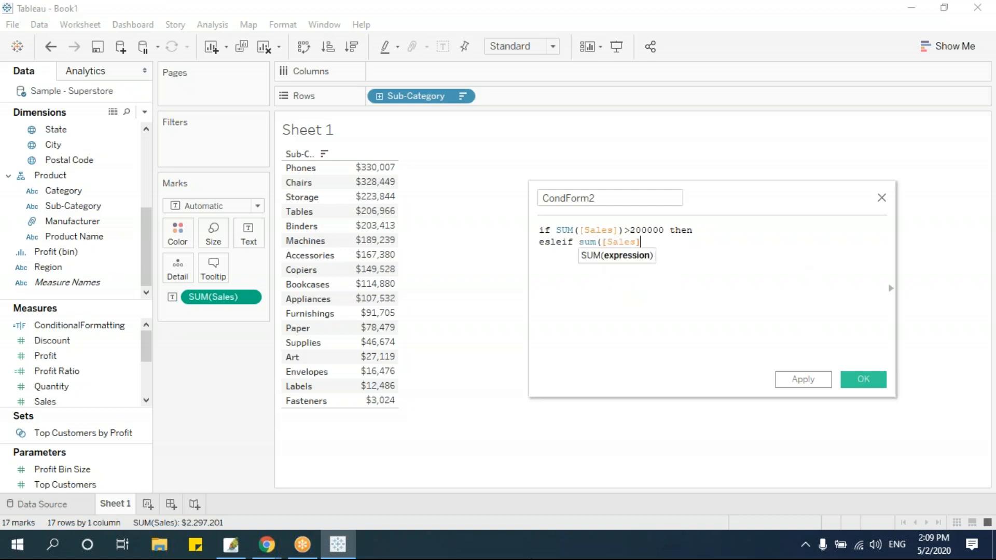
type(")>10")
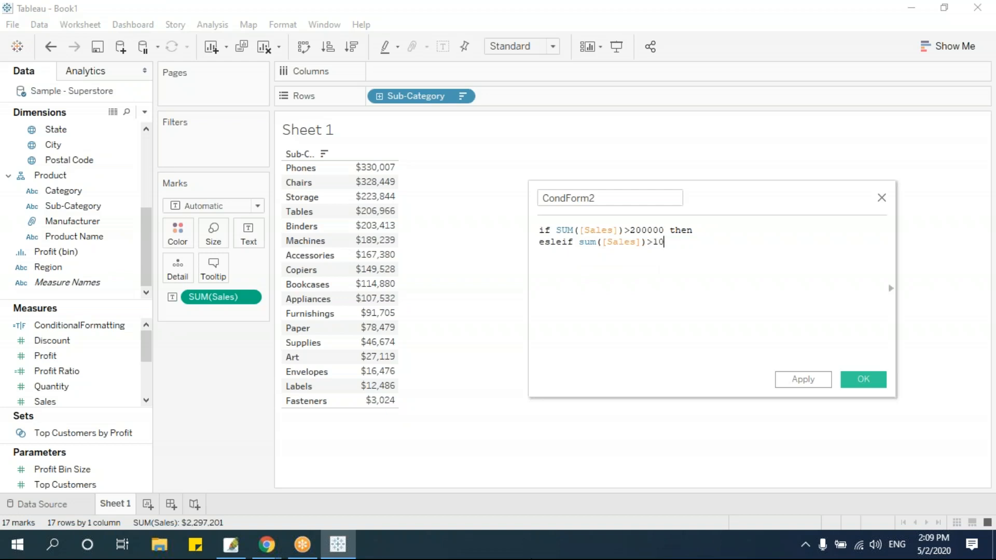
type("0000 then")
key("Return")
Complete the formula's structure with an ELSE line and a closing END line
type("els")
key("Return")
type("end")
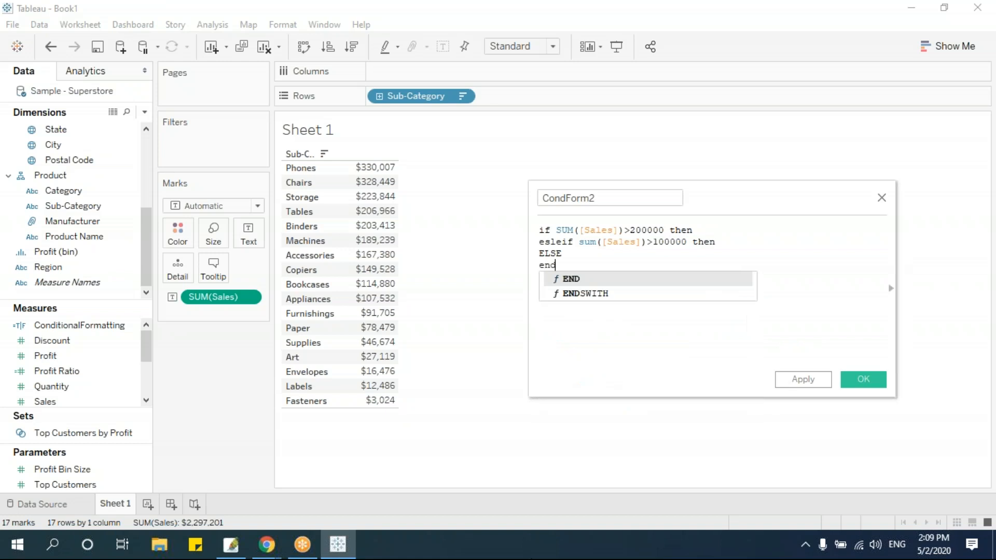
key("Return")
Fill in the formula's results as 'High' for the first condition, 'Medium' for the second and 'Low' for ELSE
left_click(718, 231)
key("Return")
type("'")
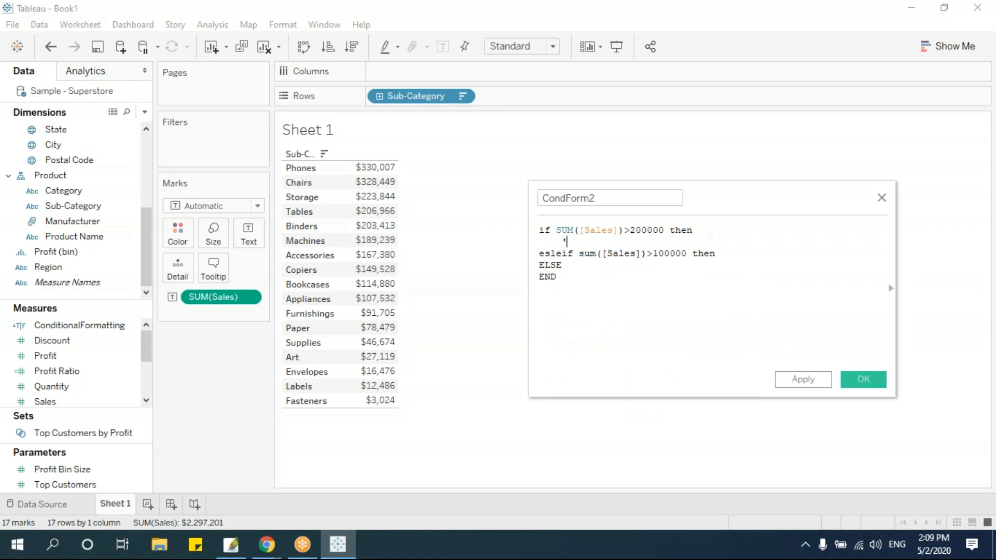
type("High'")
left_click(733, 254)
key("Return")
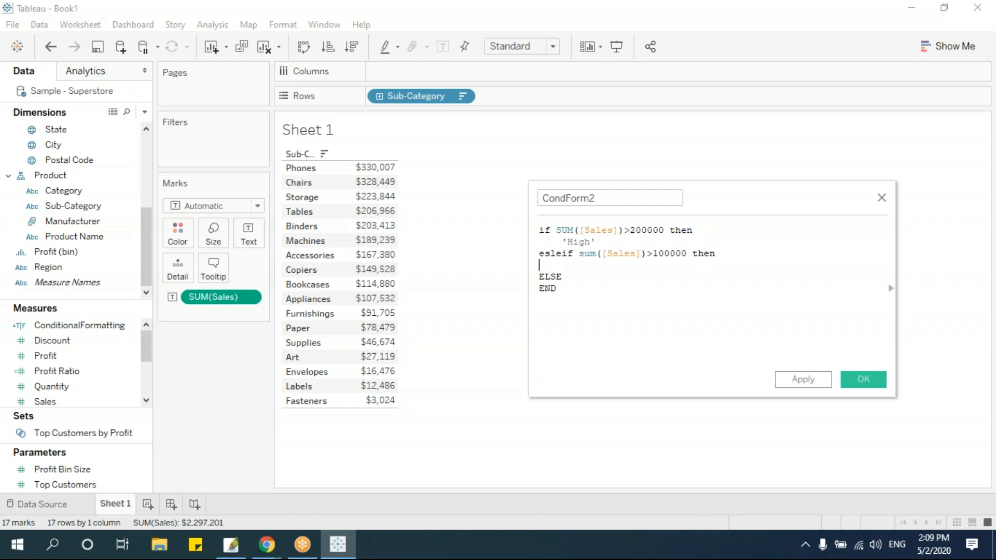
type("'Medium'")
left_click(570, 275)
key("Return")
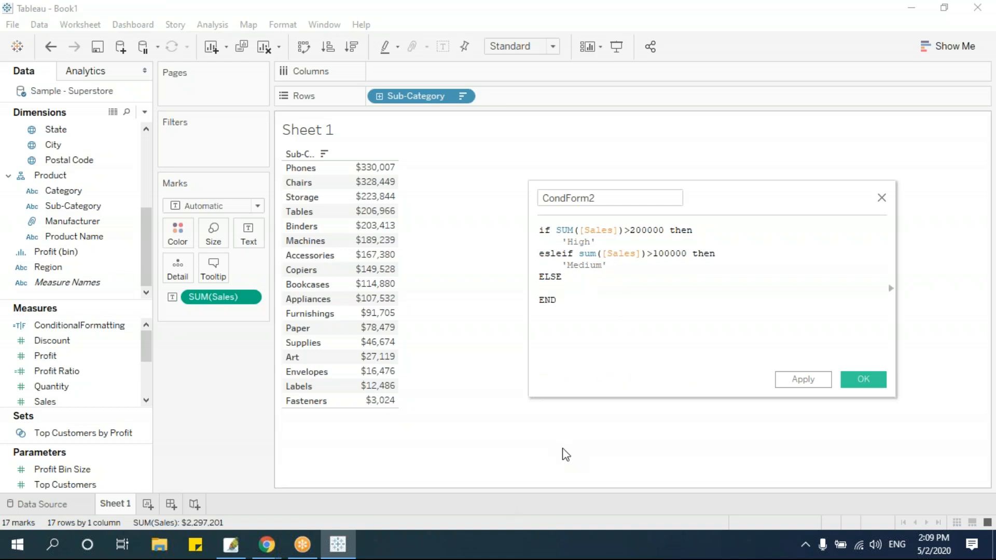
type("'Low'")
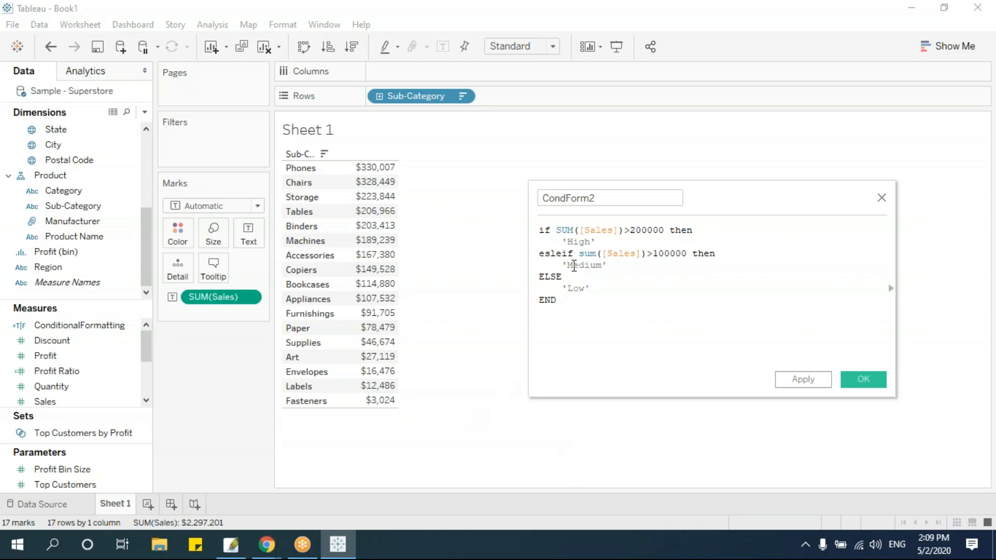
Correct the misspelled keyword before the second condition to ELSEIF and save the CondForm2 field
left_click(550, 254)
key("BackSpace")
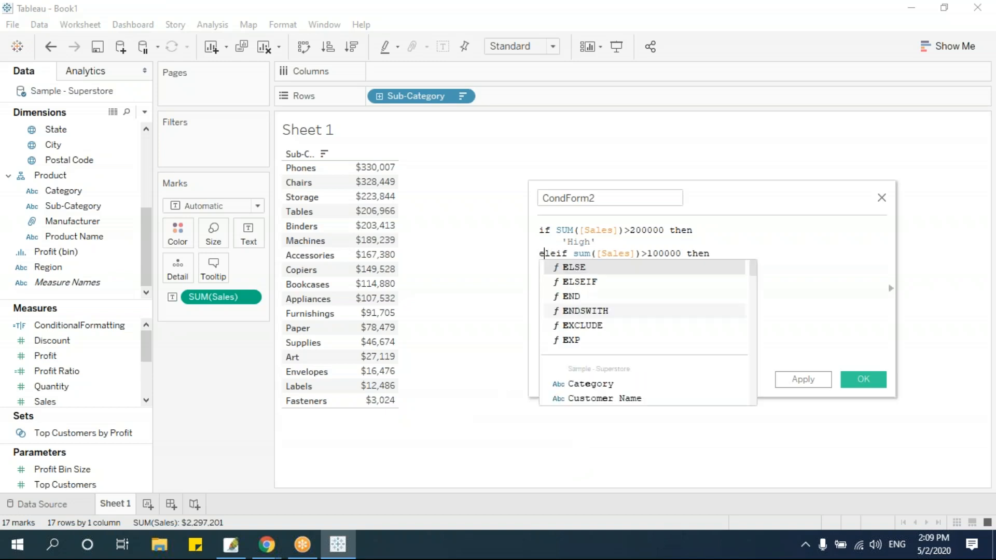
type("s")
key("Right")
key("Delete")
left_click(605, 347)
left_click(566, 255)
double_click(565, 254)
type("e")
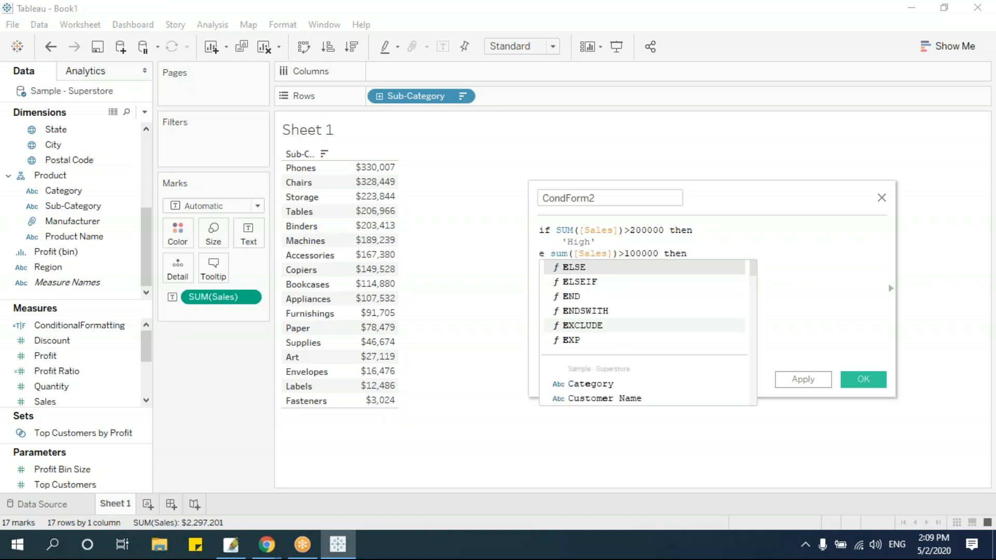
key("Down")
key("Return")
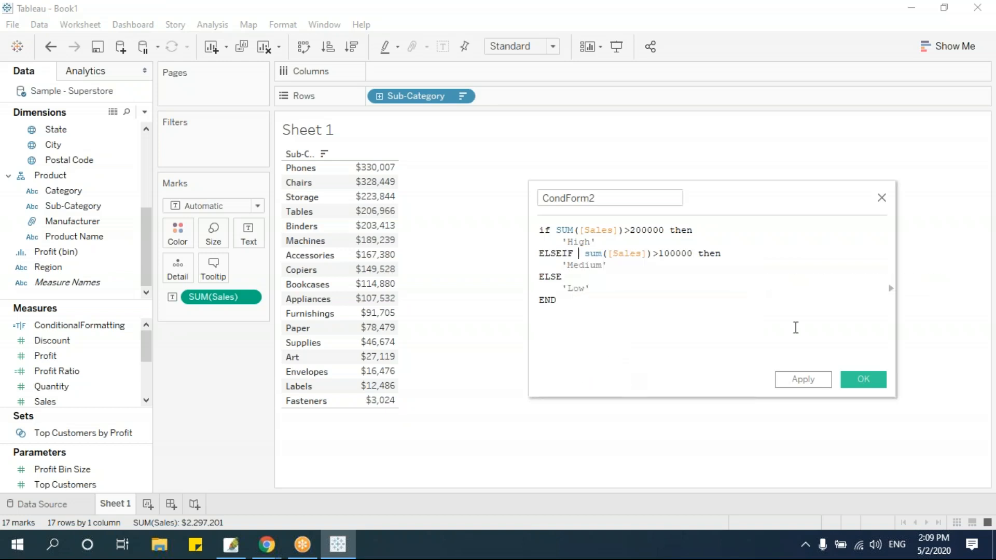
left_click(858, 382)
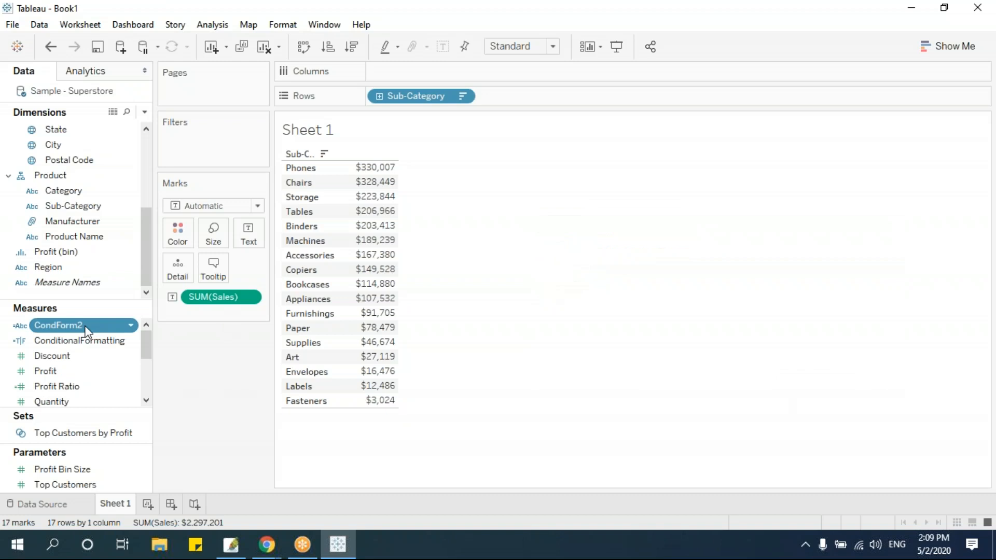
Color the sales figures by CondForm2 and change the table to a horizontal bar chart
left_click_drag(68, 332, 174, 236)
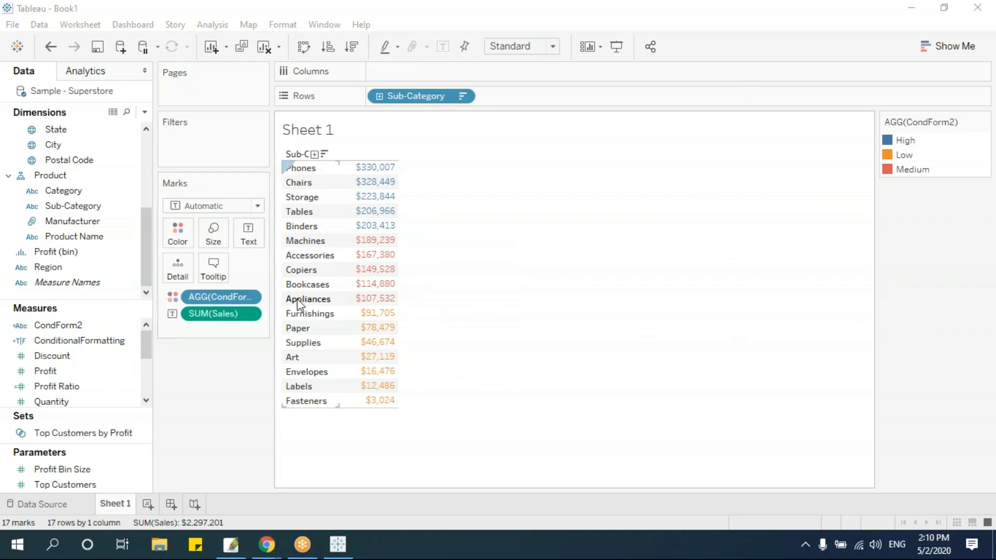
left_click(960, 45)
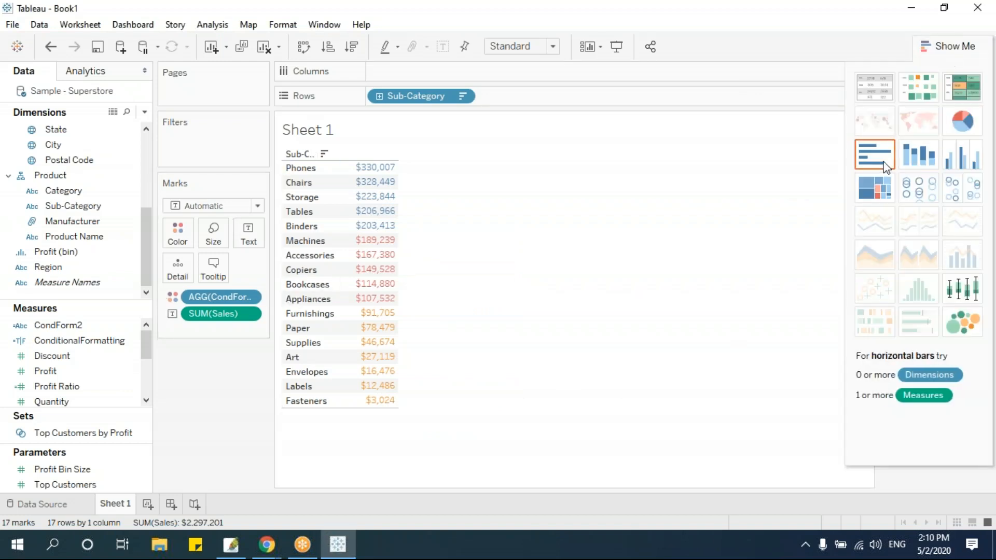
left_click(875, 165)
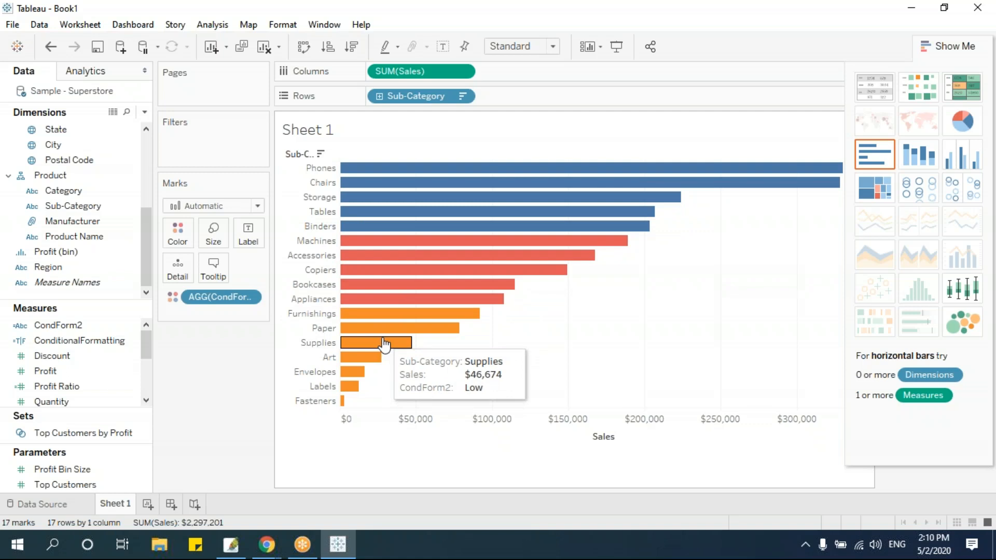
Clear all fields and formatting from Sheet 1
key("alt+shift+BackSpace")
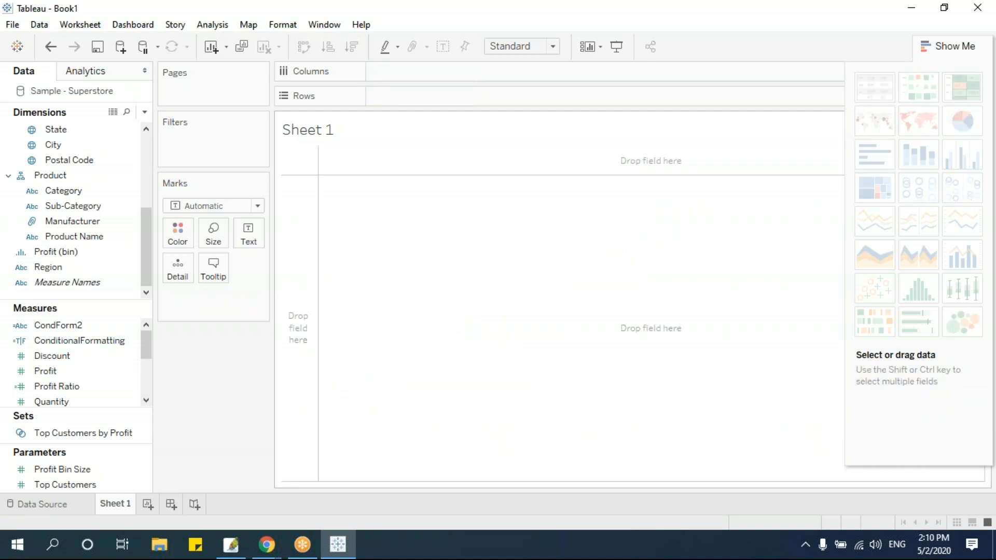
Build a text table of Sales by Sub-Category and sort it in descending order of sales
left_click_drag(83, 208, 440, 99)
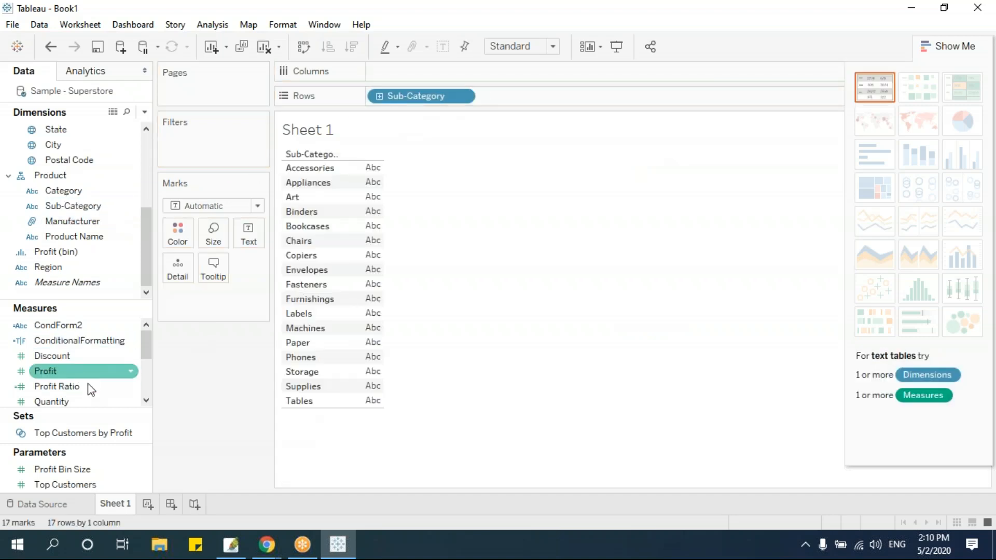
scroll(148, 353, "down", 2)
scroll(148, 363, "down", 1)
left_click_drag(71, 372, 374, 373)
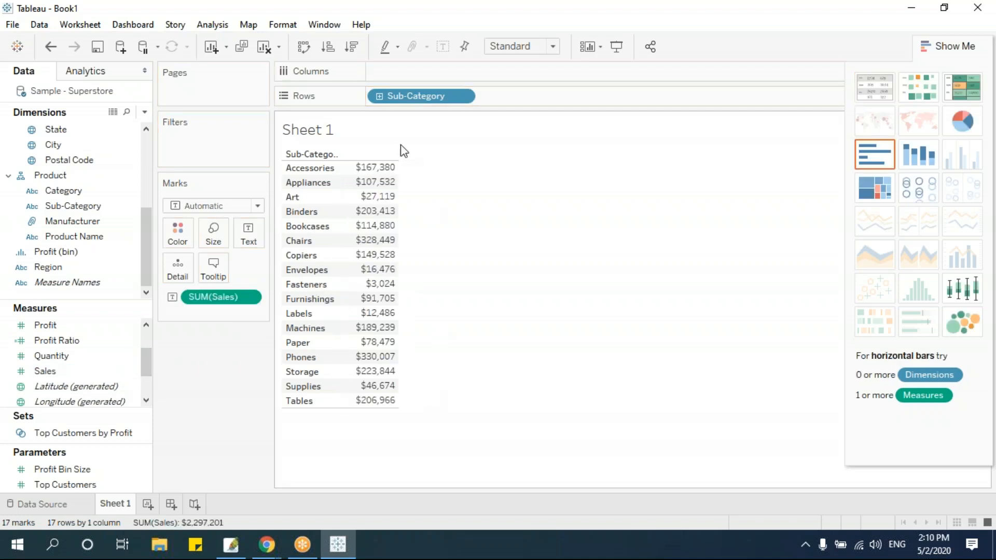
left_click(352, 46)
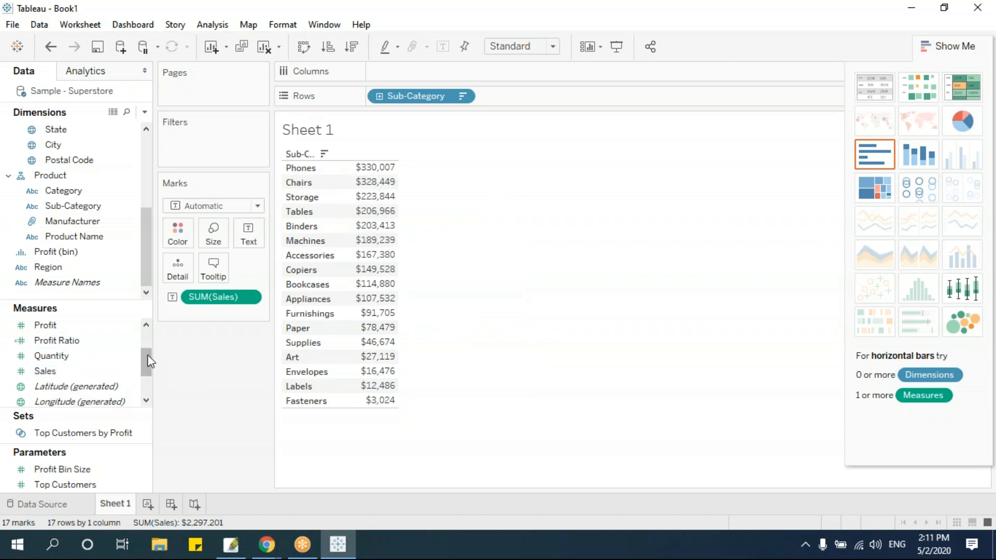
Color the sales figures by ConditionalFormatting, inspect the colored values, and remove the field from color again
left_click_drag(147, 367, 150, 344)
left_click_drag(54, 339, 301, 311)
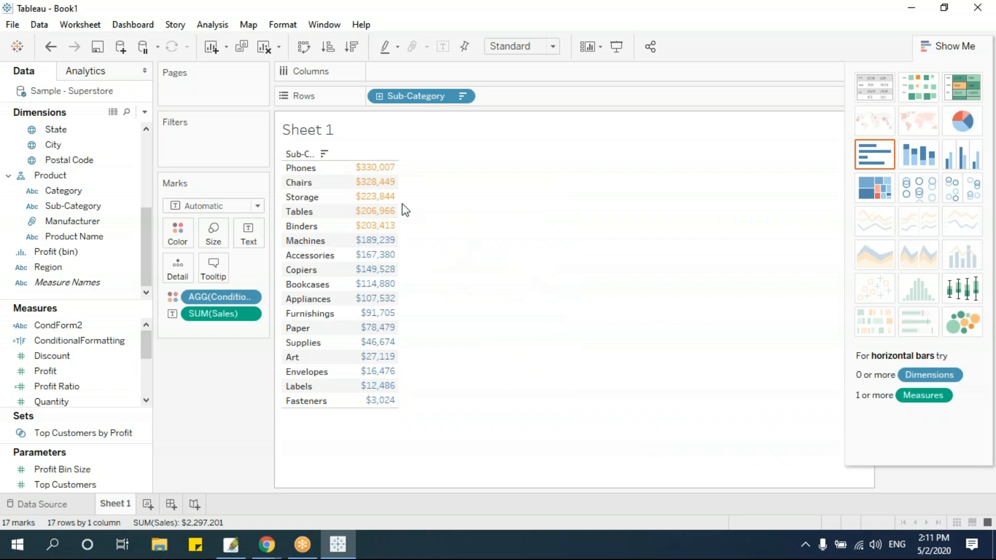
mouse_move(381, 247)
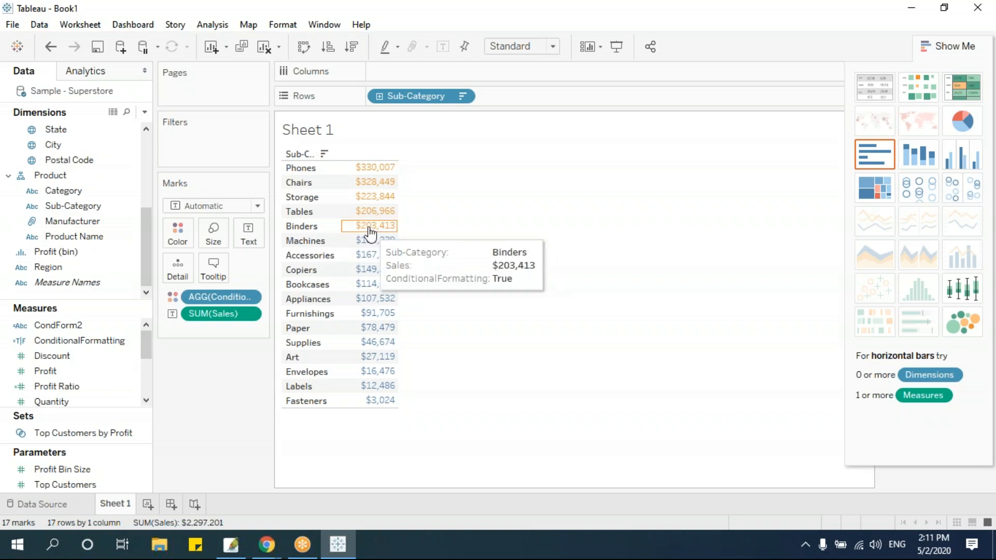
mouse_move(372, 182)
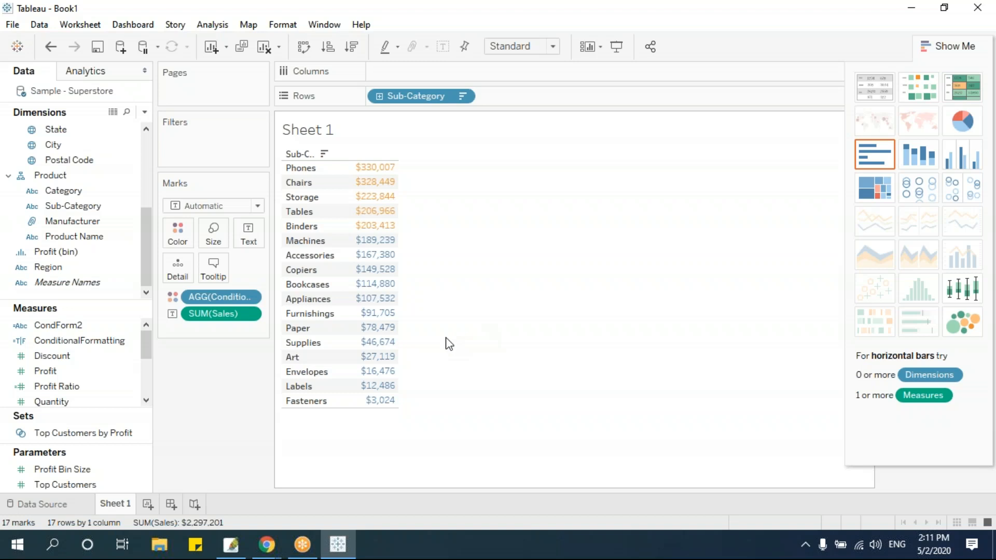
left_click_drag(214, 298, 219, 424)
Review the formula of the ConditionalFormatting calculated field and close it without changes
right_click(82, 341)
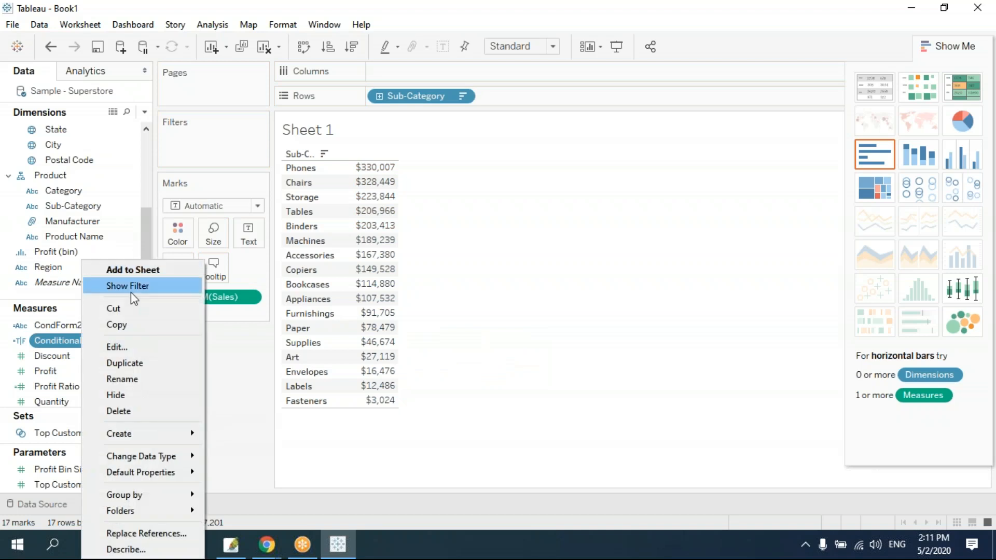
left_click(117, 347)
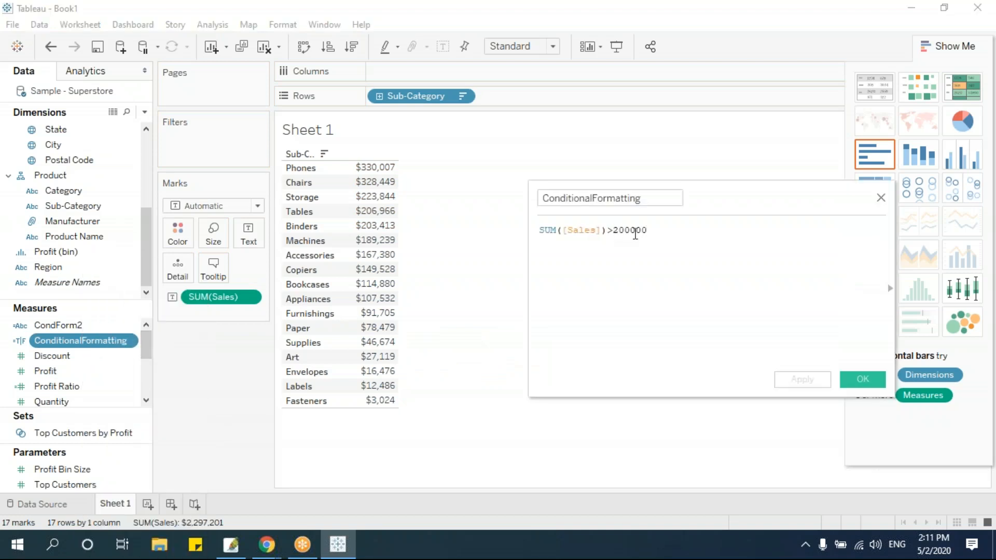
left_click_drag(803, 198, 683, 167)
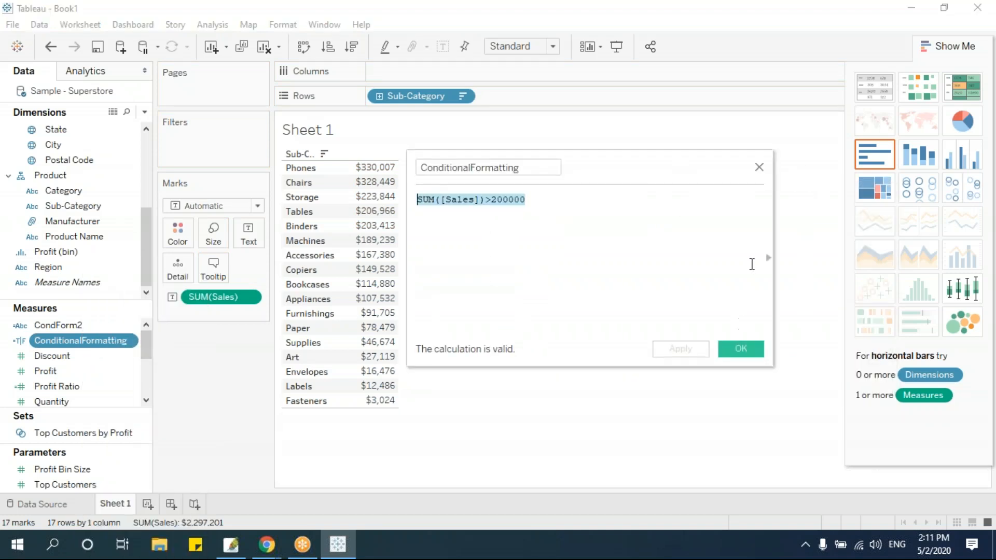
left_click(759, 167)
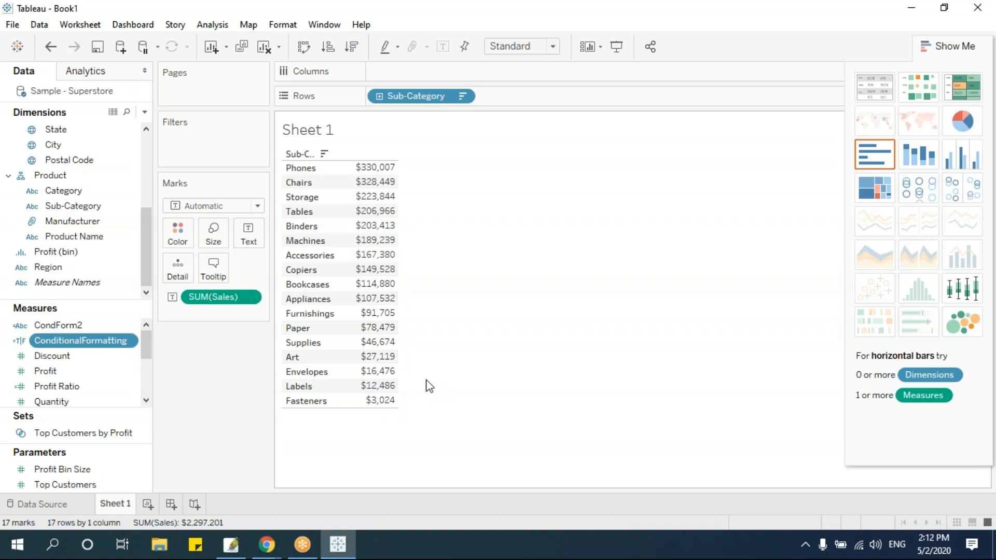
Create a calculated field named IndexNum with the formula INDEX() and add it to the text table beside Sales
left_click(145, 112)
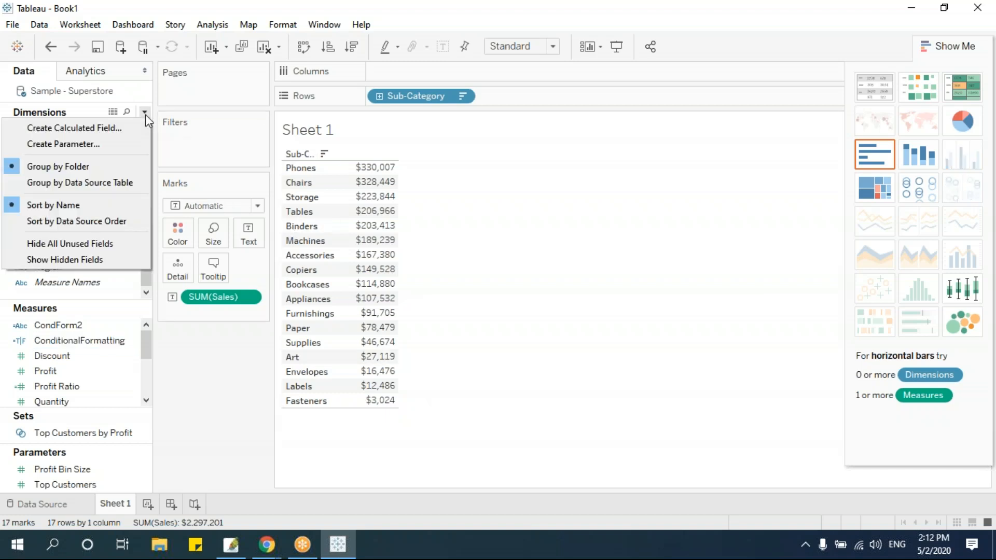
left_click(138, 127)
left_click_drag(570, 155, 596, 201)
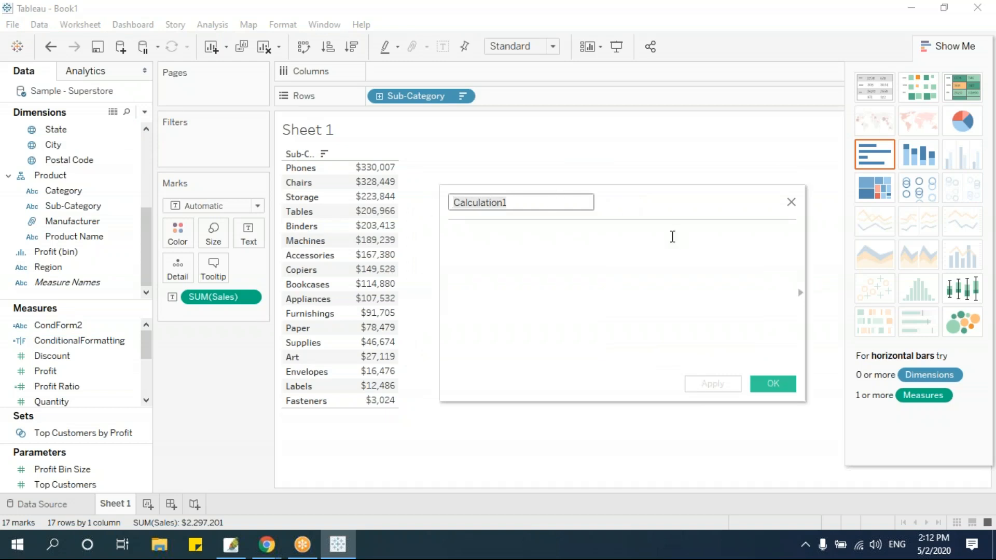
type("IndexNum")
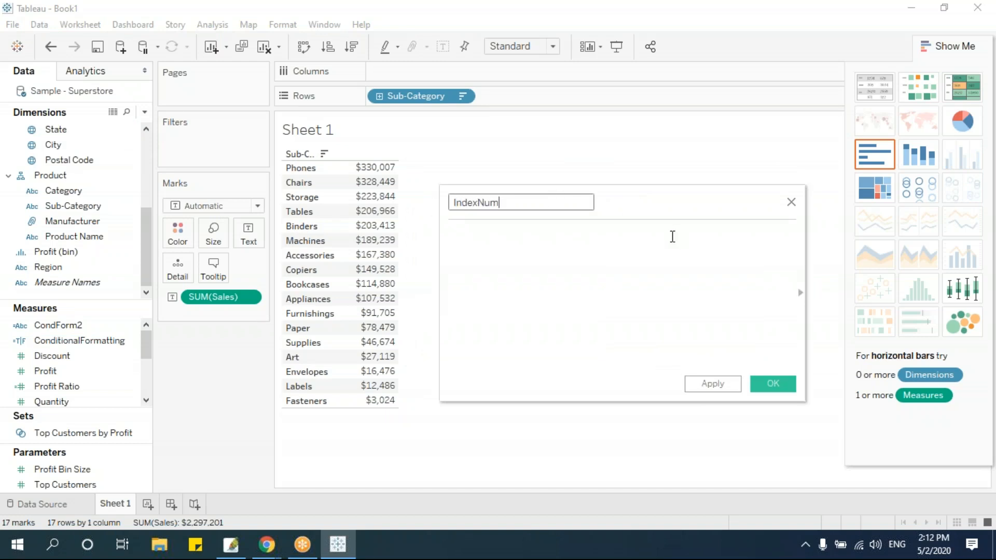
left_click(672, 236)
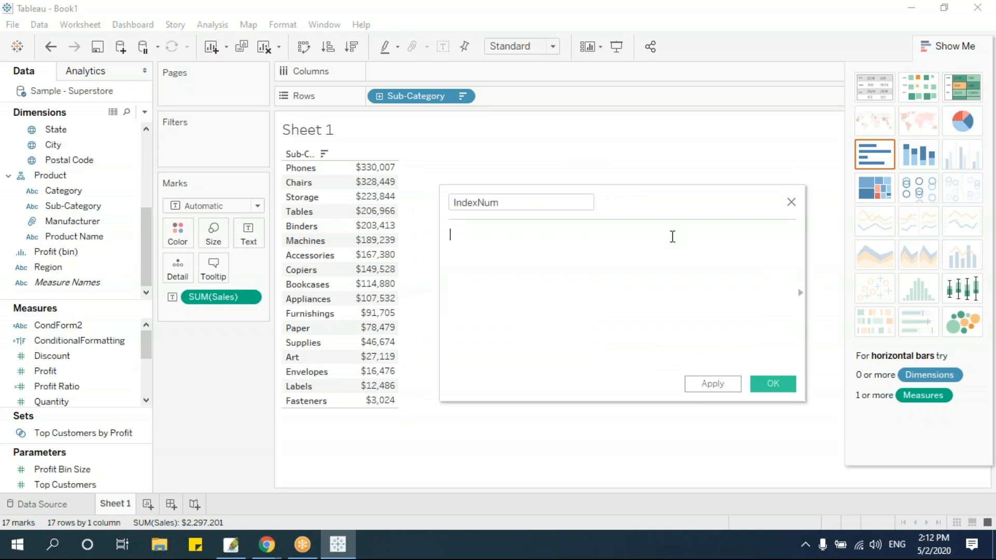
type("Index")
key("Return")
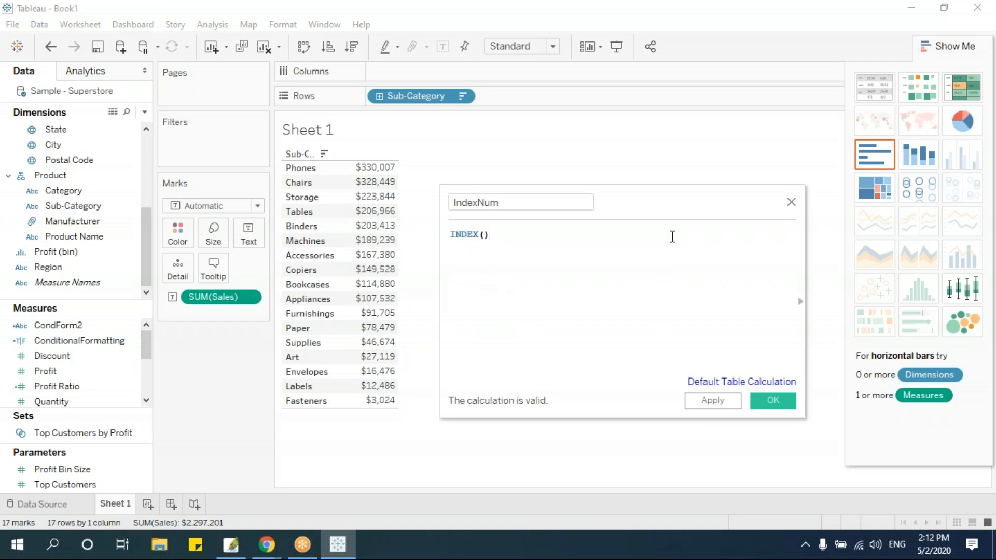
left_click(774, 401)
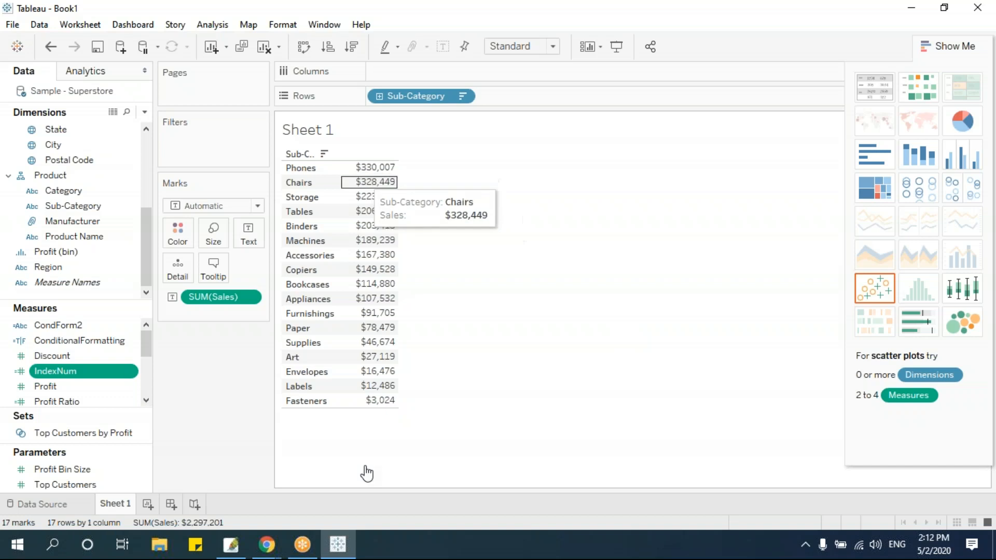
left_click_drag(67, 372, 384, 368)
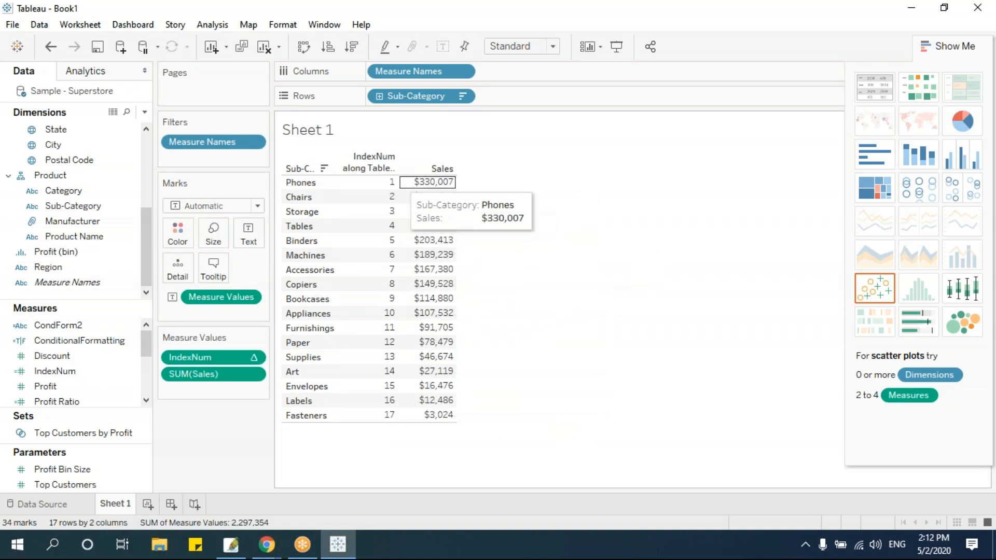
mouse_move(394, 262)
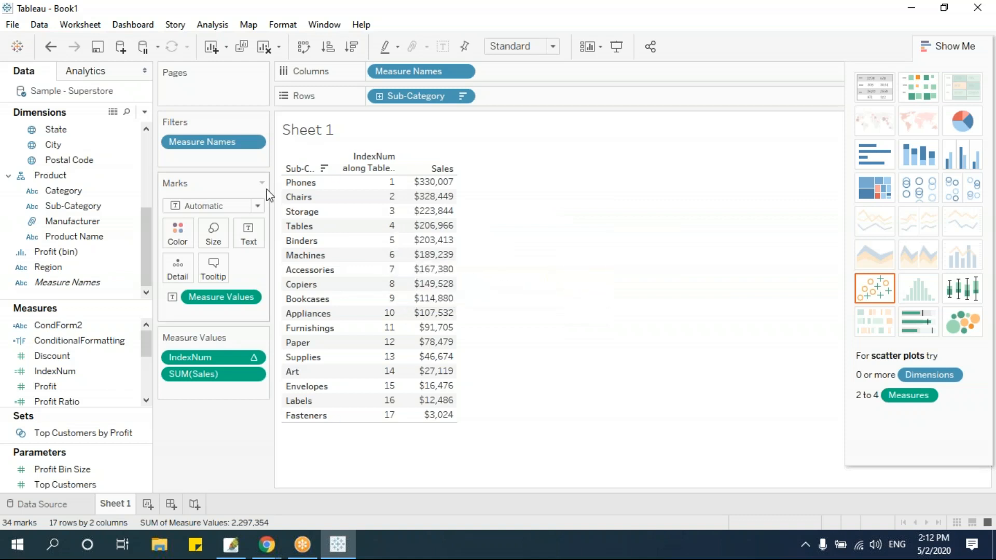
Start a new calculated field named Top5Sub, keeping its editor clear of the table
left_click(145, 112)
left_click(115, 127)
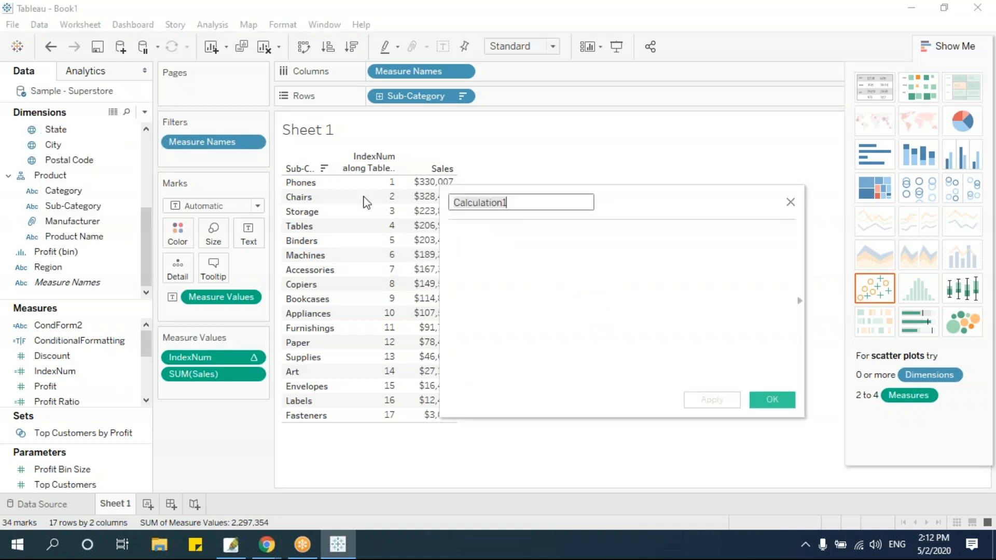
left_click(508, 204)
type("Top5")
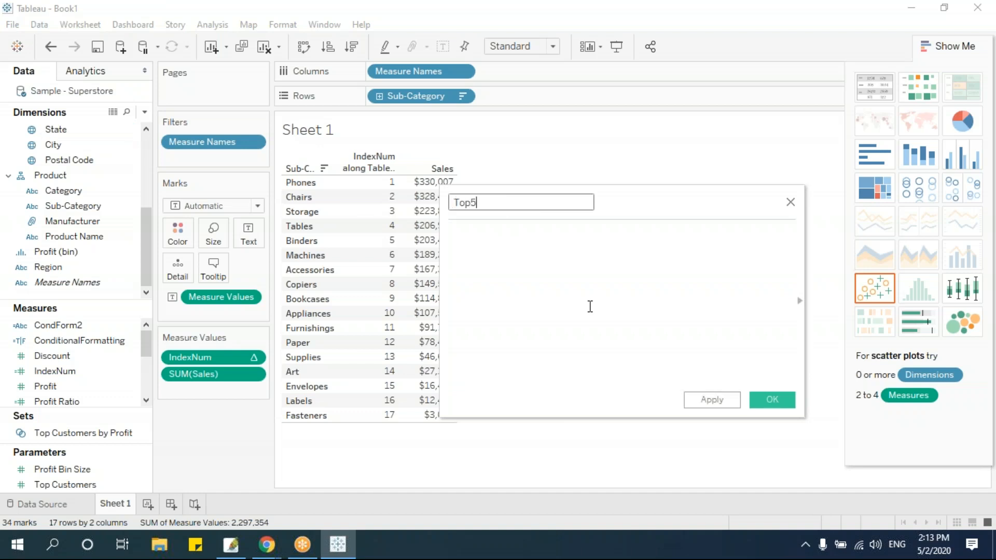
type("Sub")
left_click(590, 306)
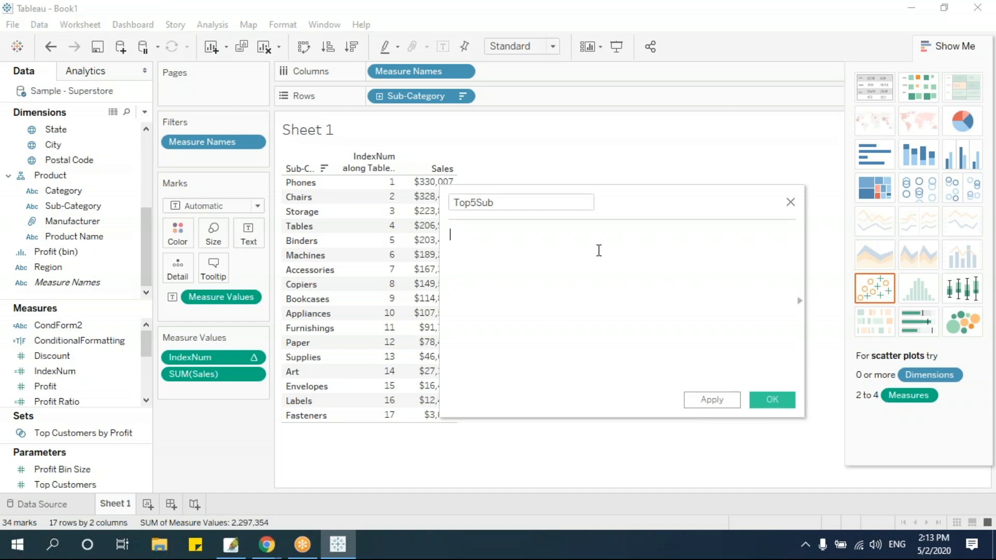
left_click_drag(619, 215, 676, 180)
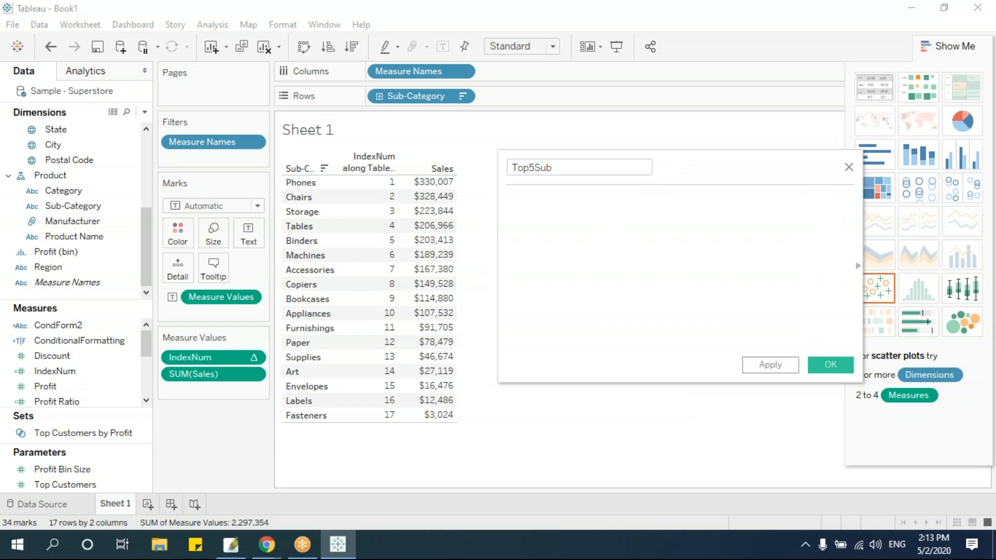
Set the Top5Sub formula to [IndexNum]<=5 and save the field
type("inde")
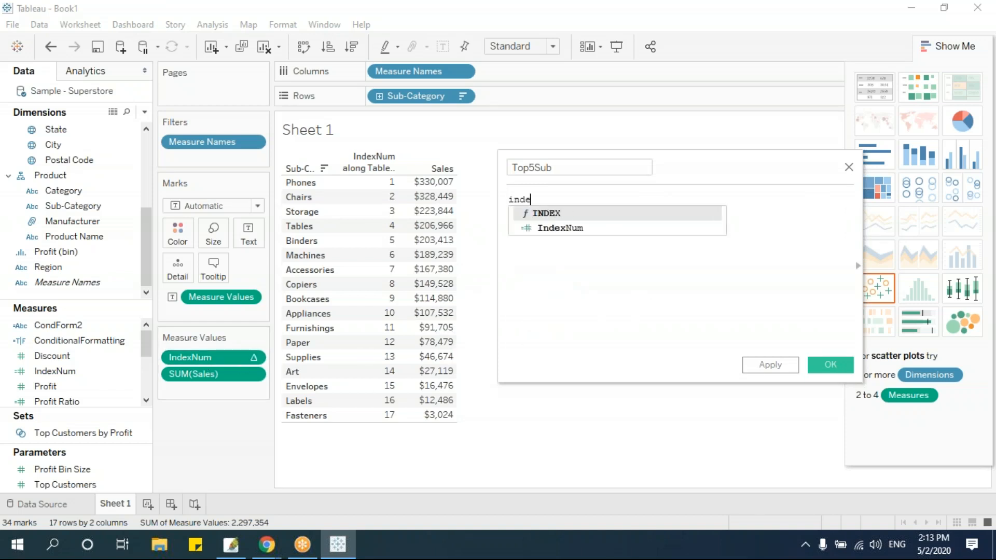
key("Down")
key("Return")
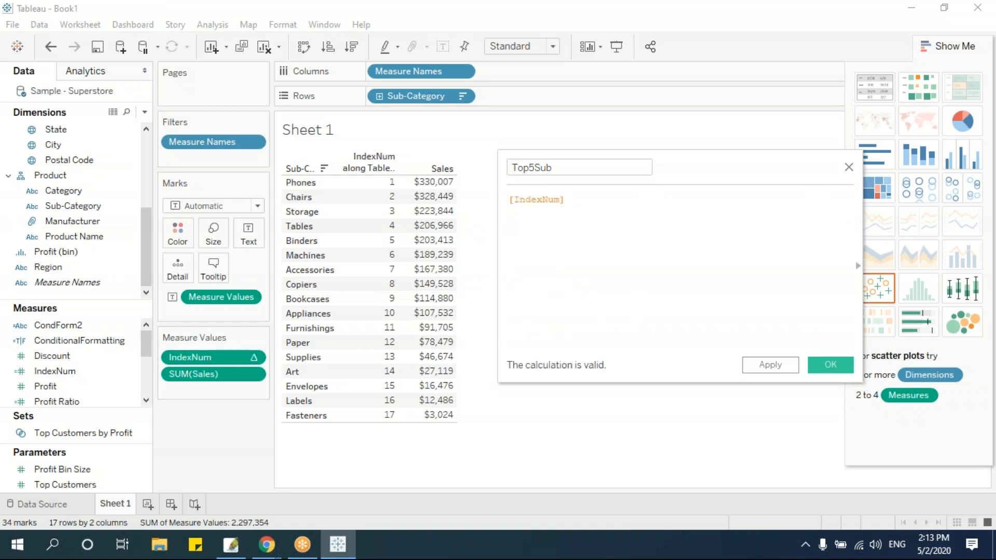
type("<=")
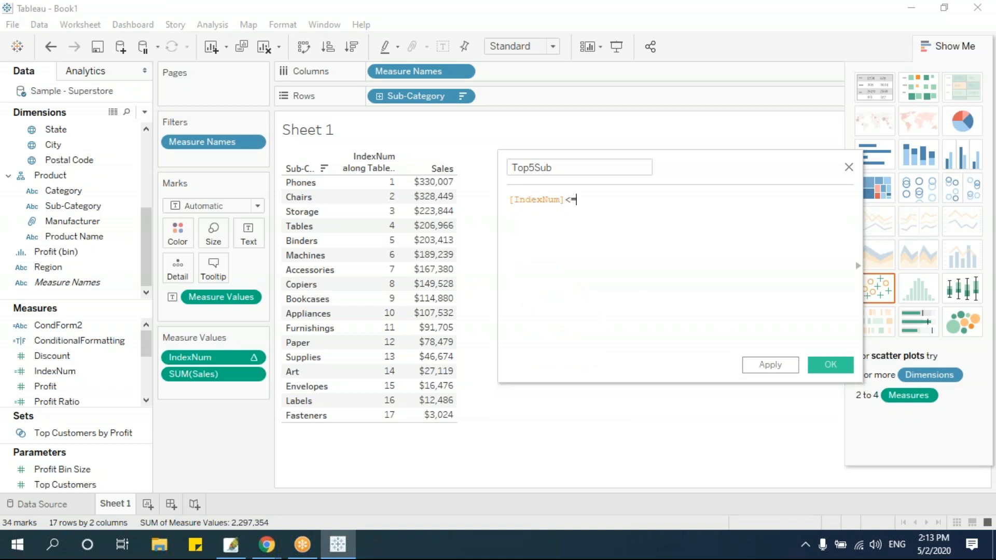
type("5")
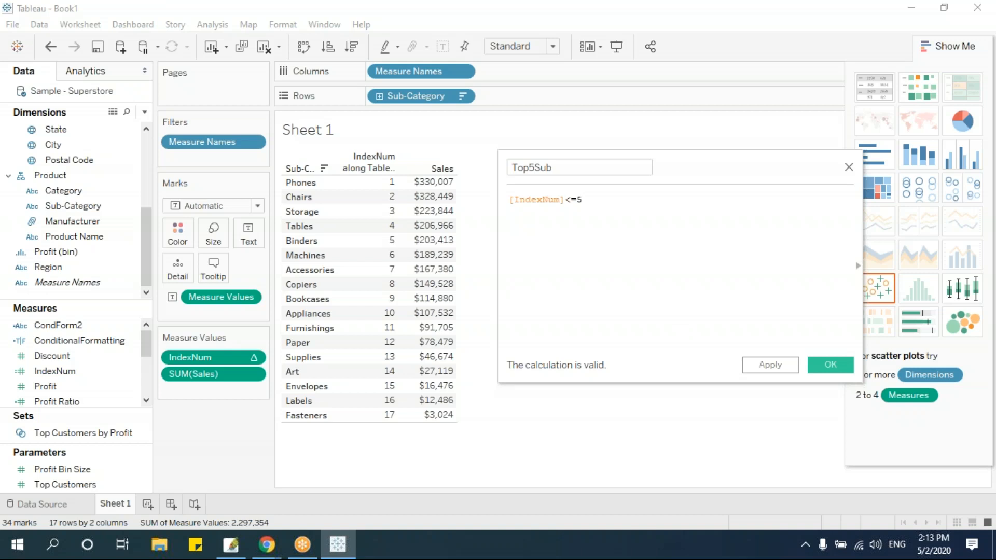
left_click_drag(629, 200, 423, 178)
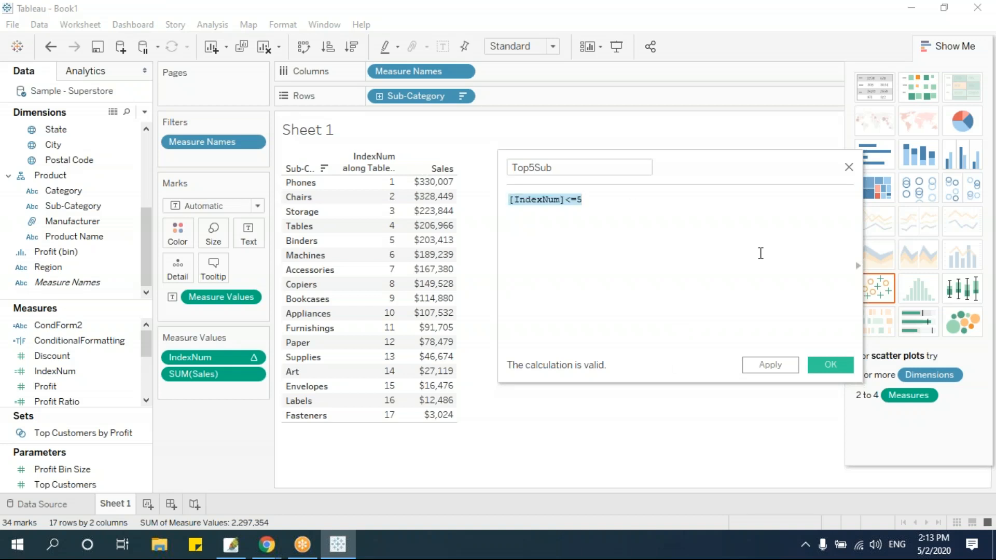
left_click(669, 254)
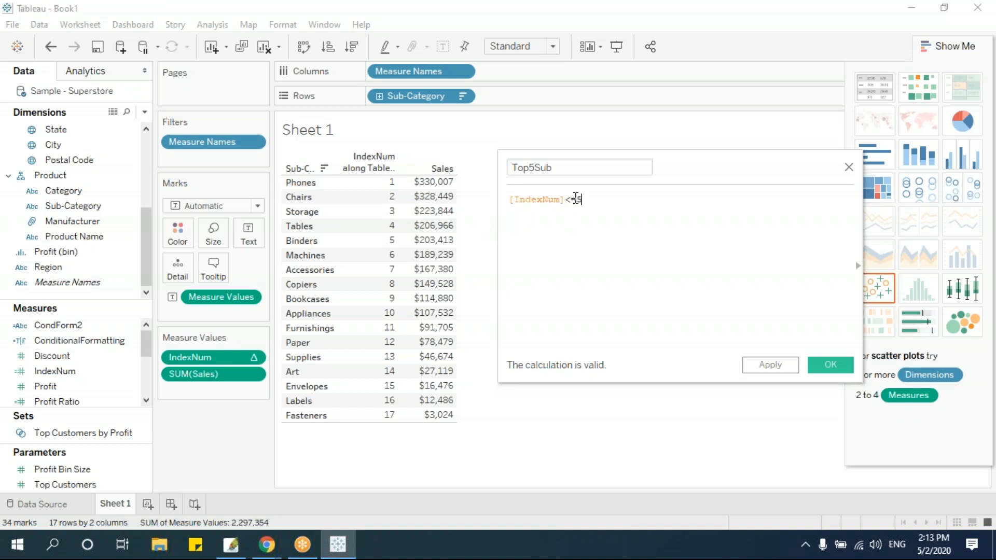
left_click_drag(565, 199, 601, 199)
left_click(830, 366)
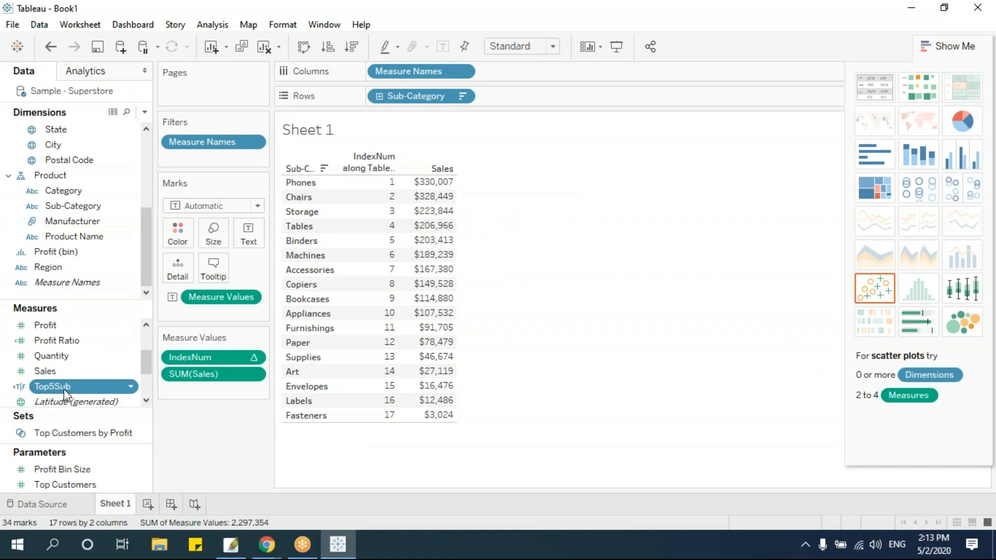
Color the table's values by Top5Sub and check the top sub-categories
left_click_drag(66, 394, 179, 252)
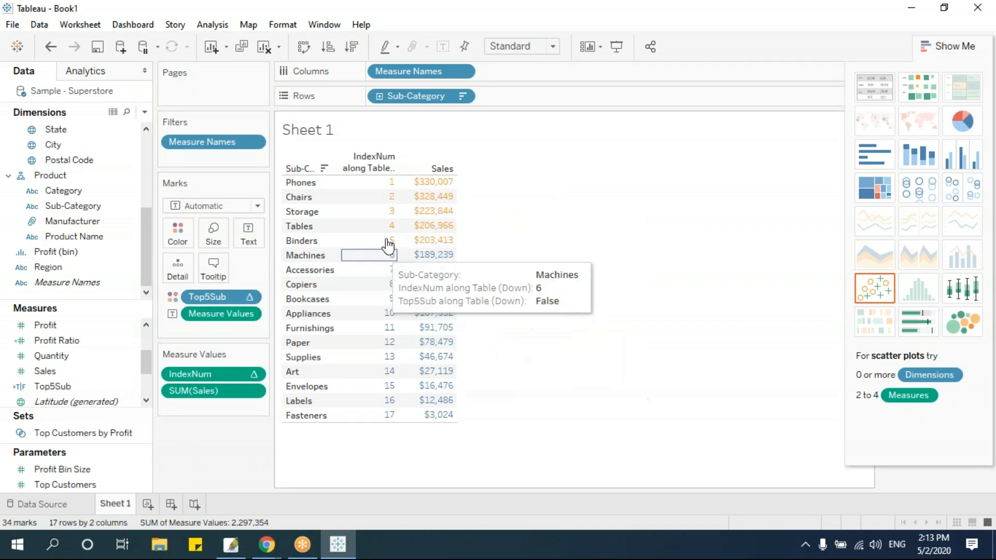
mouse_move(392, 185)
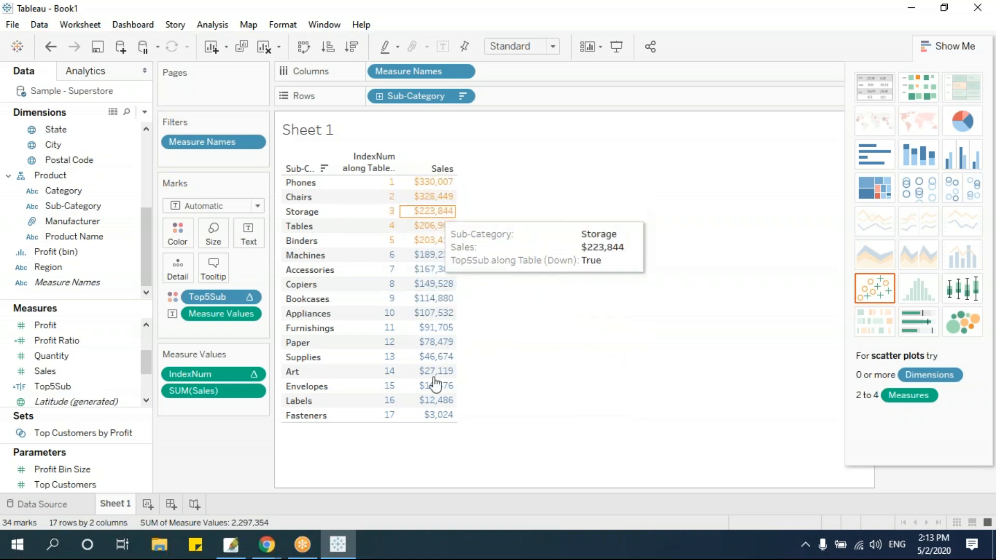
Change the table to a horizontal bar chart and remove IndexNum from the columns
left_click(947, 47)
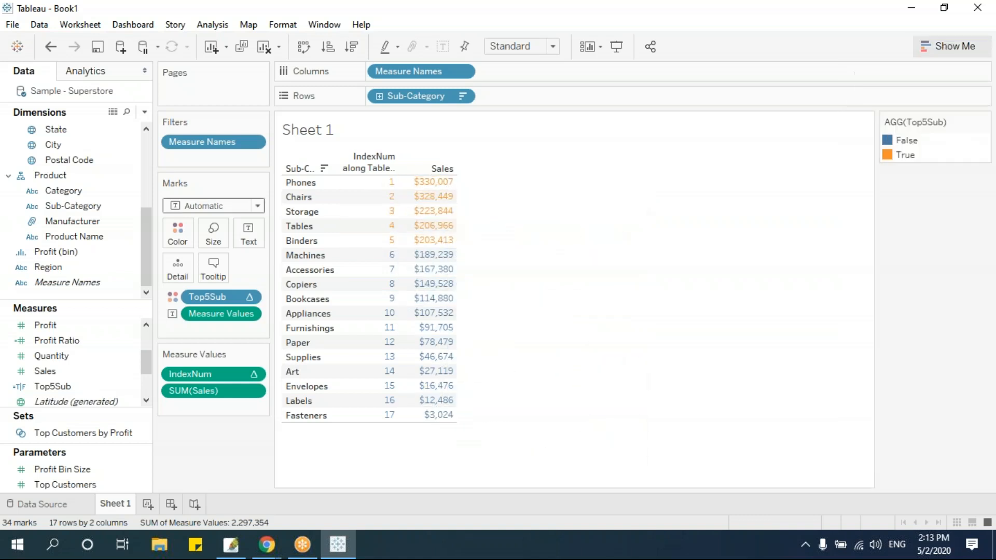
left_click(947, 47)
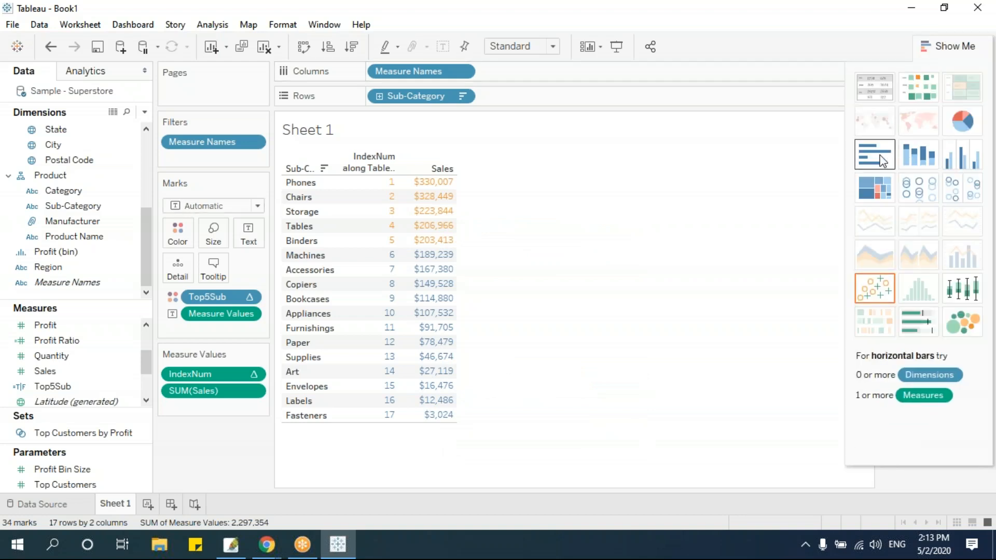
left_click(880, 161)
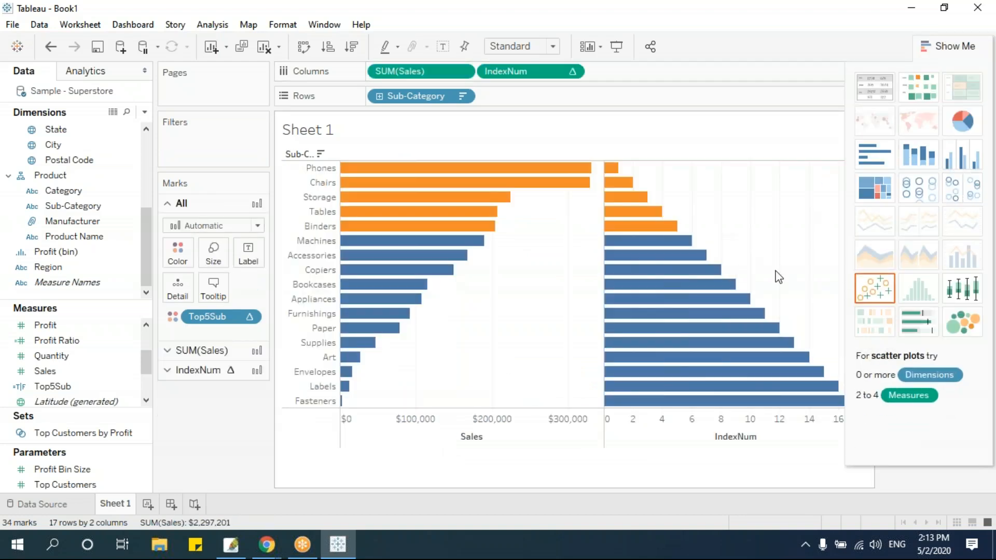
left_click_drag(514, 69, 204, 456)
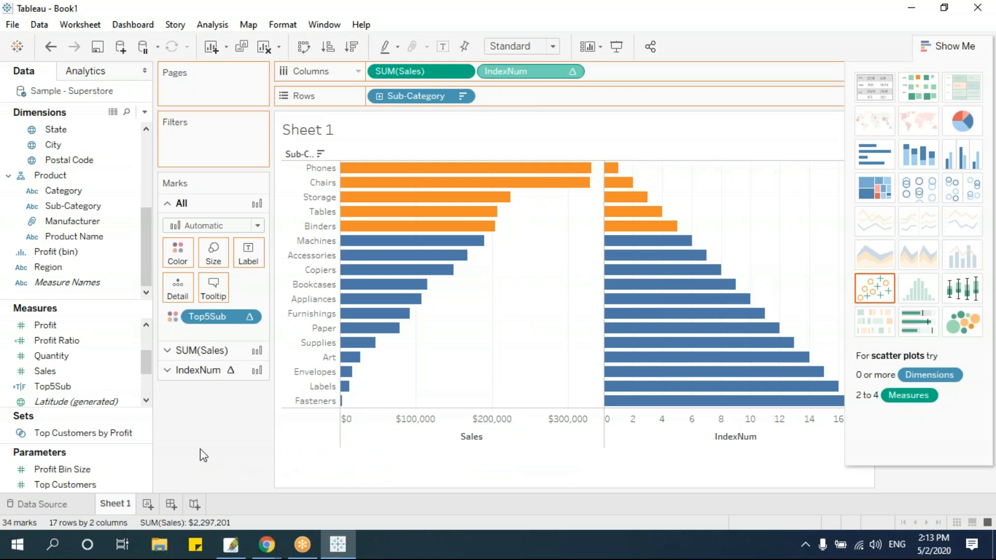
Change the horizontal bar chart of Sales by Sub-Category back to a text table
left_click(950, 45)
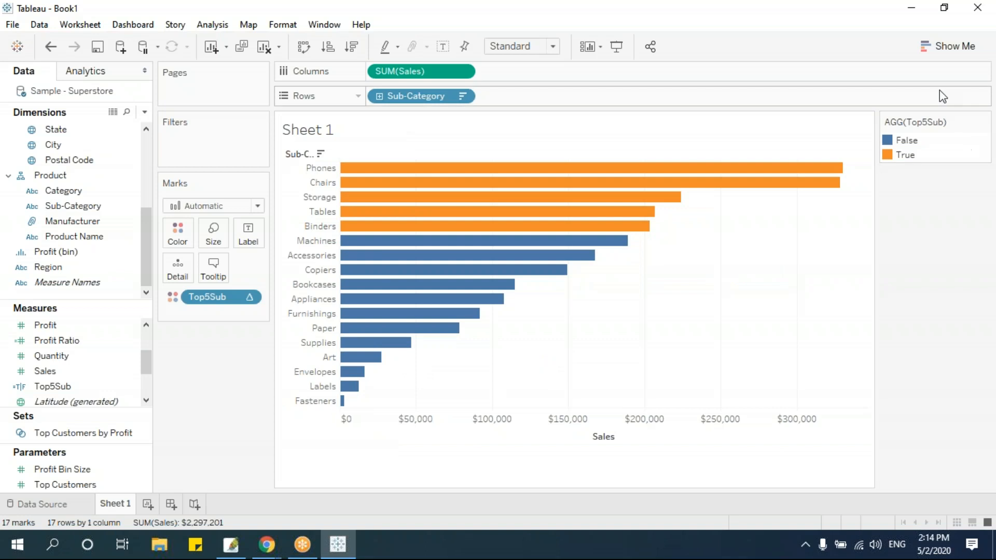
left_click(948, 47)
left_click(884, 97)
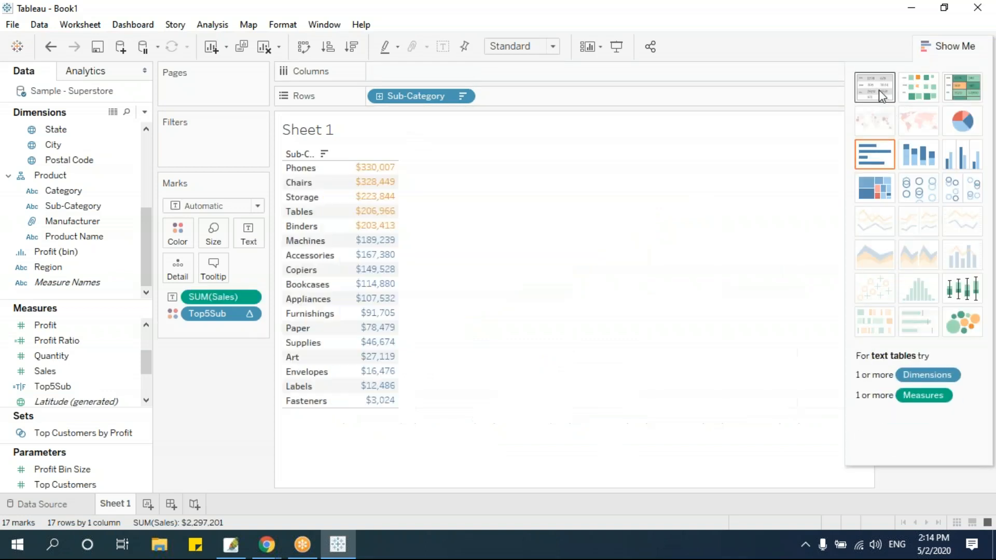
Add the IndexNum measure to the text table beside Sales
left_click(63, 371)
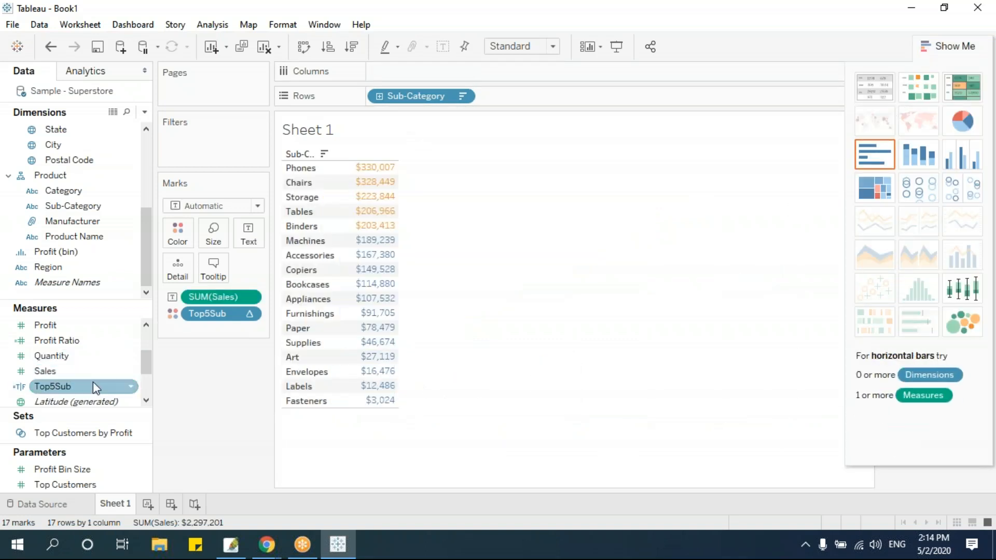
left_click(146, 325)
left_click(146, 324)
left_click(146, 325)
left_click_drag(56, 356, 410, 366)
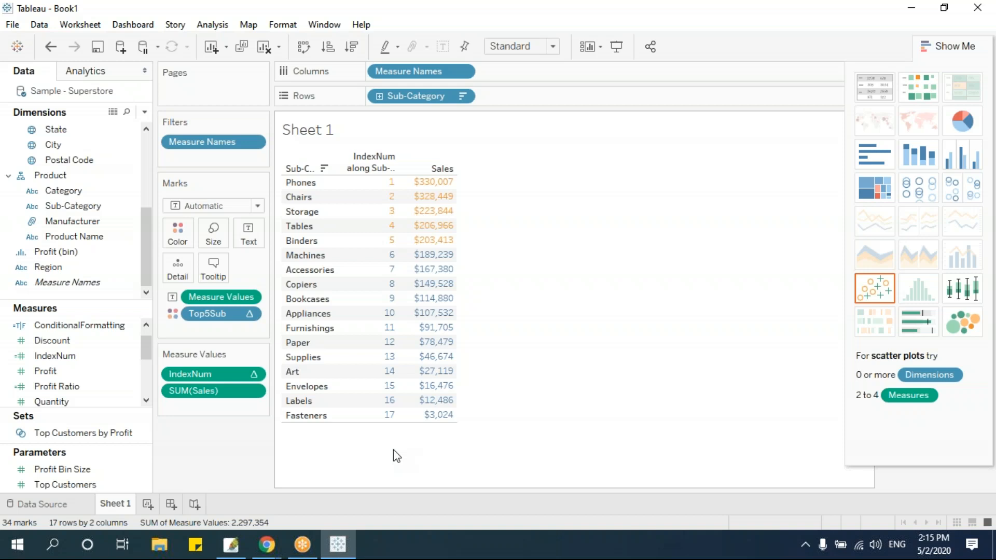
Create a calculated field named LastNum with the formula LAST() and add it to the table's values
left_click(145, 115)
left_click(138, 128)
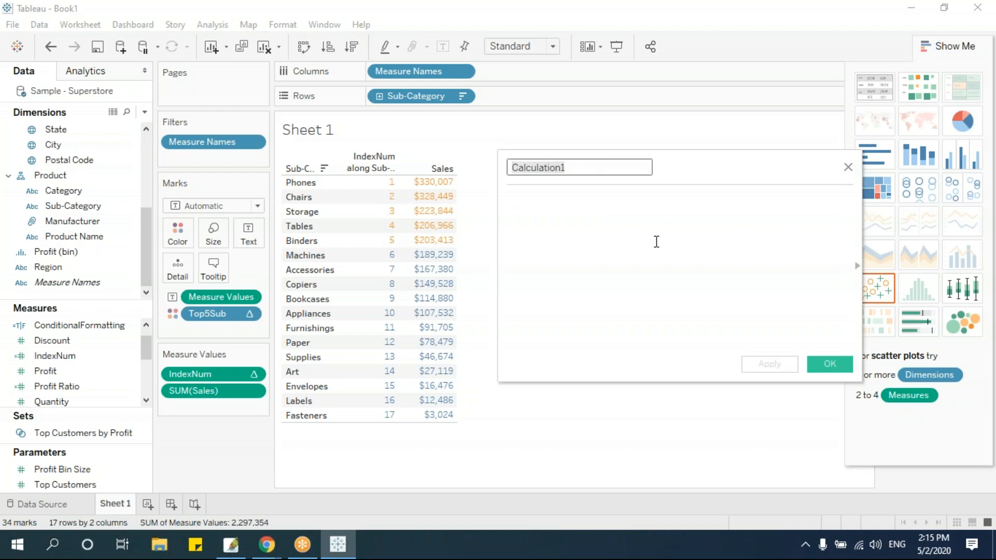
type("Las")
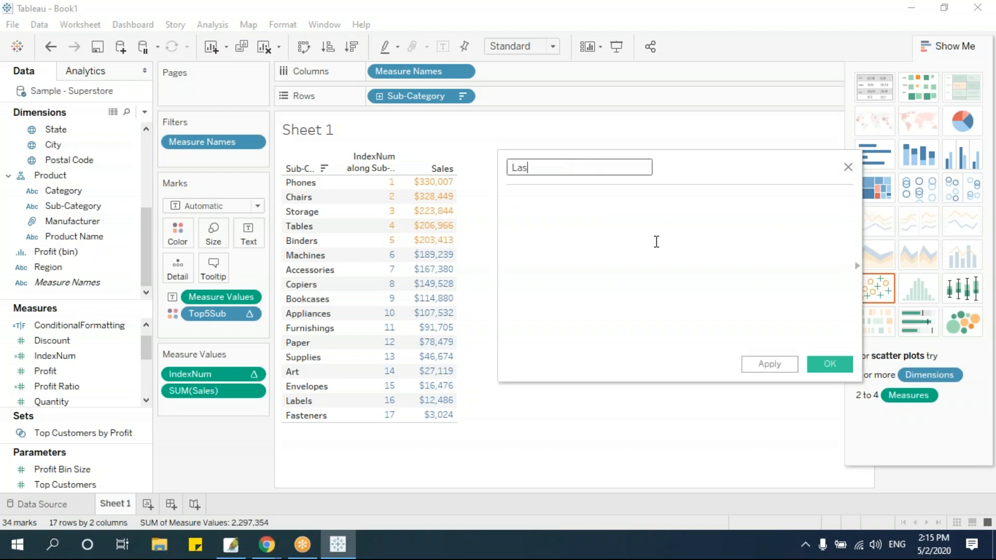
type("tNum")
left_click(656, 241)
type("l")
key("Return")
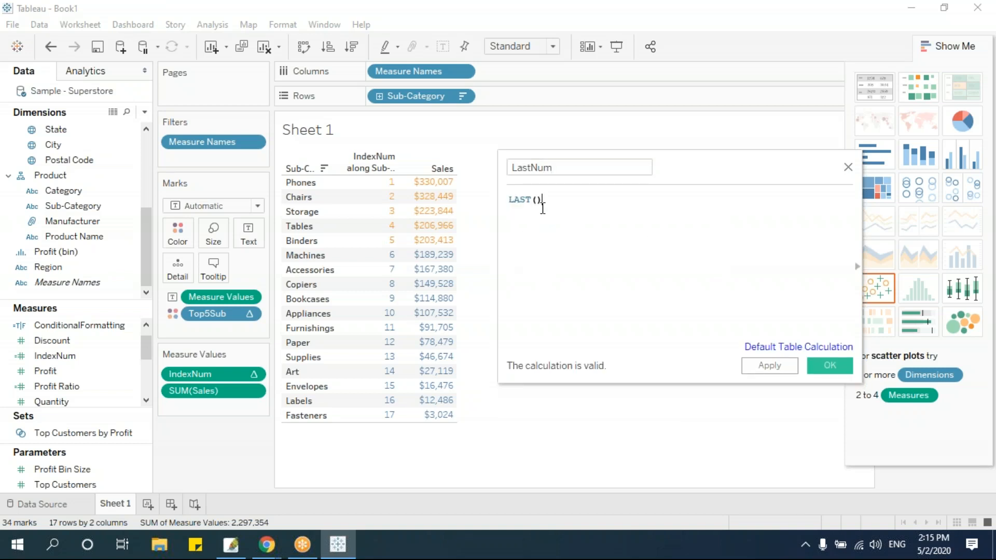
left_click_drag(562, 200, 506, 198)
left_click(830, 365)
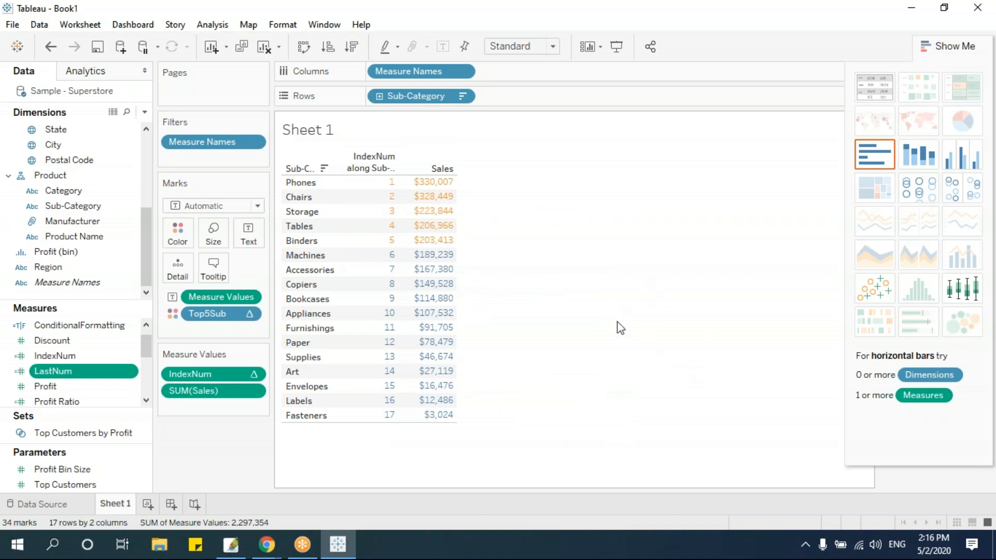
left_click_drag(83, 370, 446, 421)
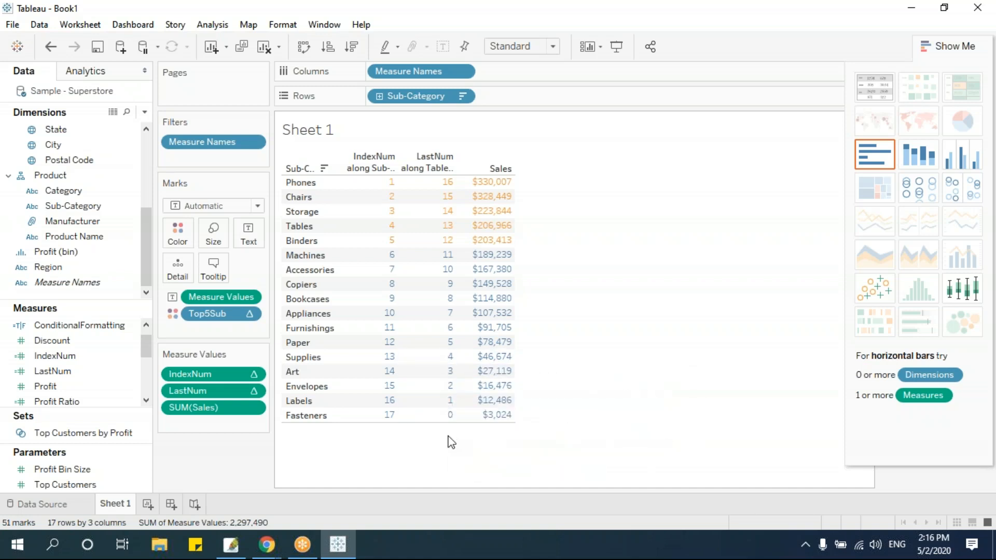
Create a calculated field named Bot5Sub and save it with an empty formula
left_click(145, 112)
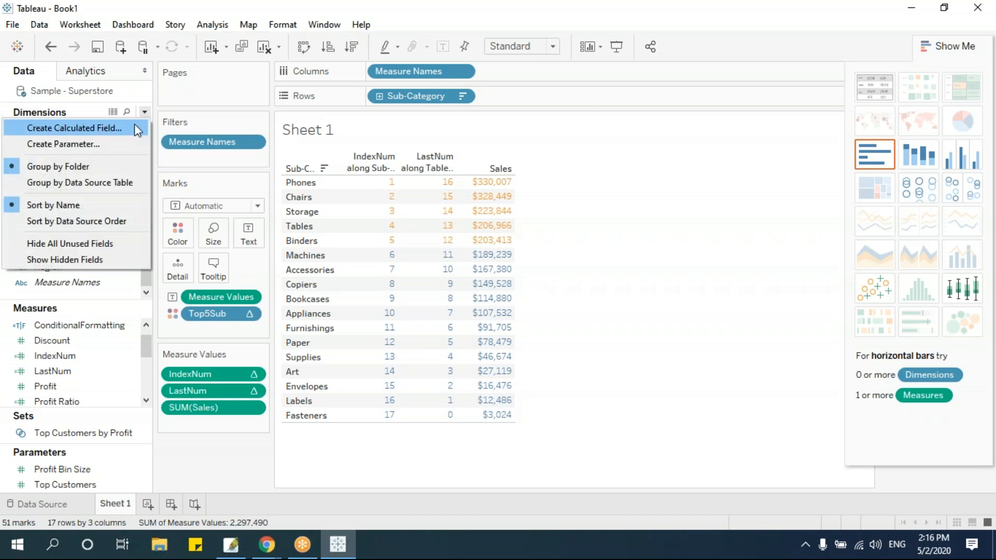
left_click(134, 125)
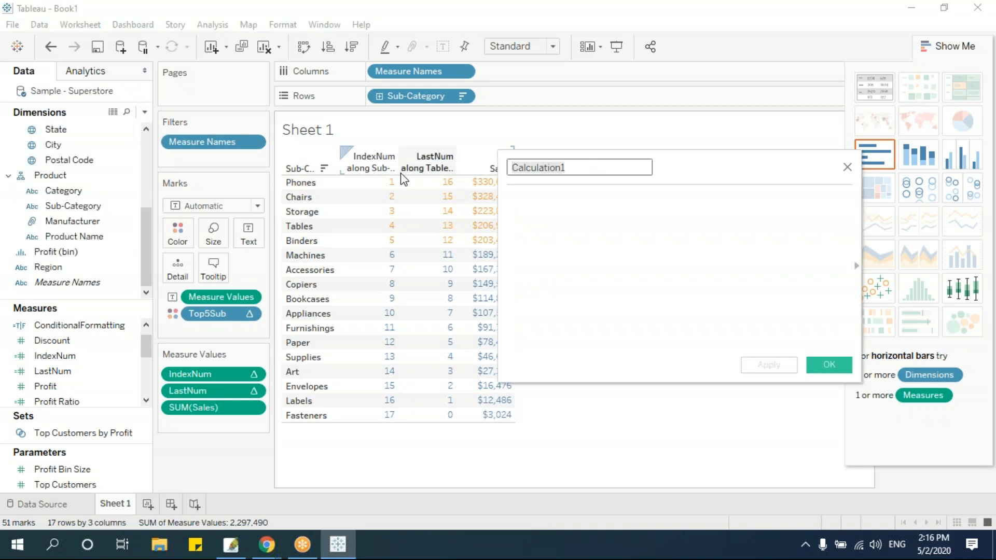
type("Bot")
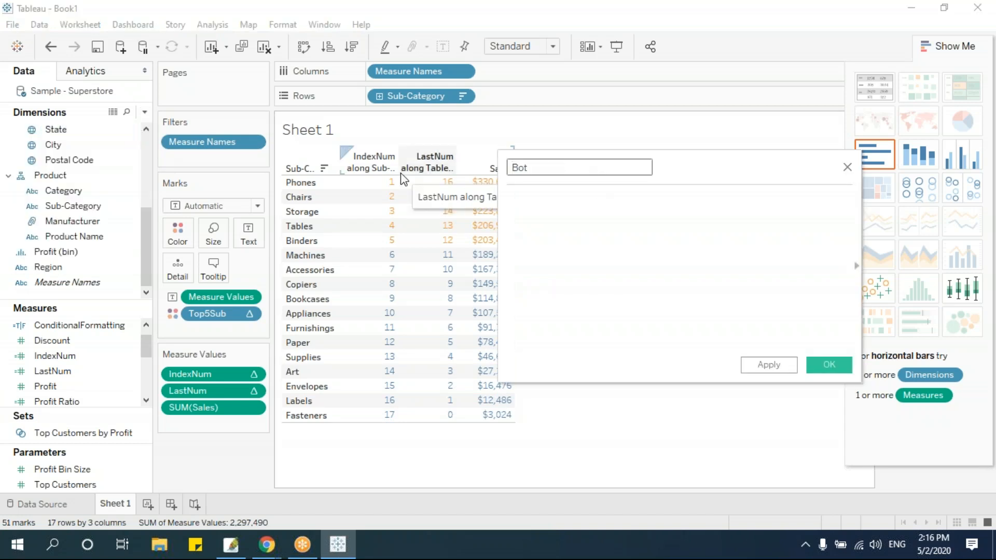
type("5Sales")
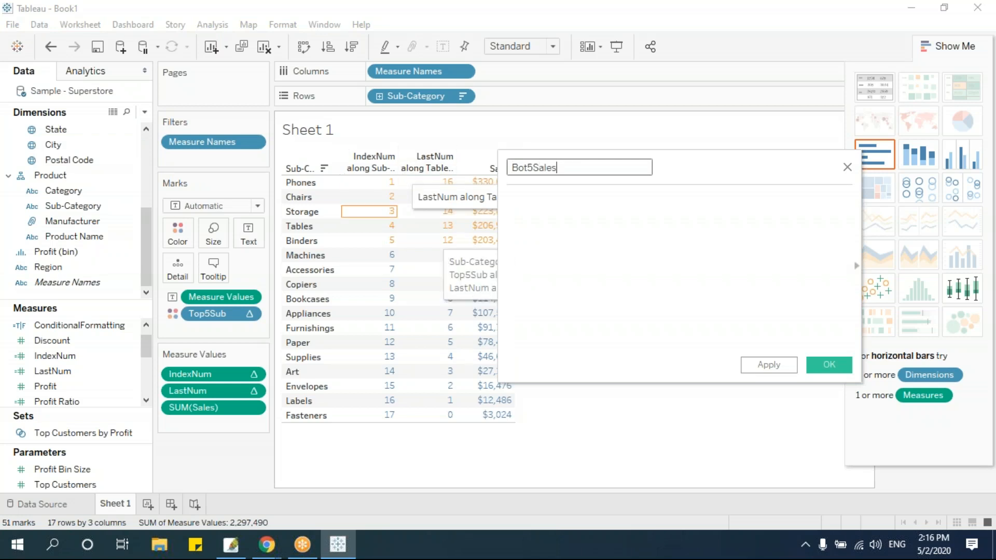
left_click_drag(540, 169, 631, 271)
type("ub")
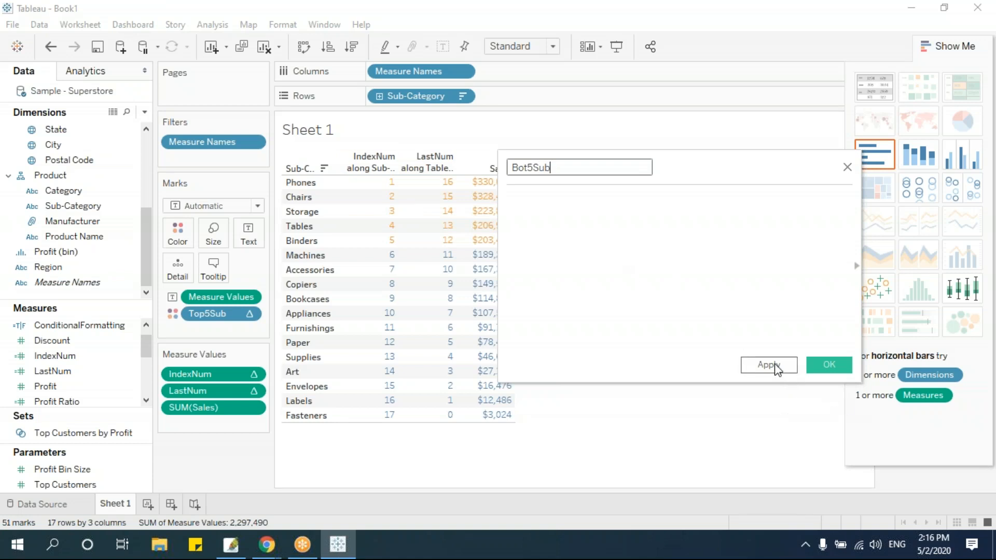
left_click(830, 367)
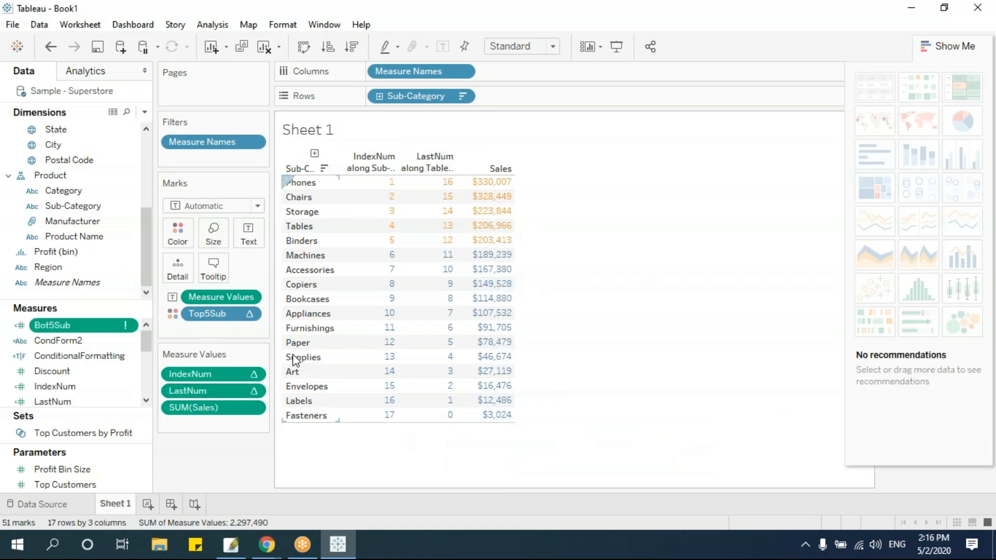
Edit the Bot5Sub calculated field, set its formula to [LastNum]<=4 and save it
right_click(84, 328)
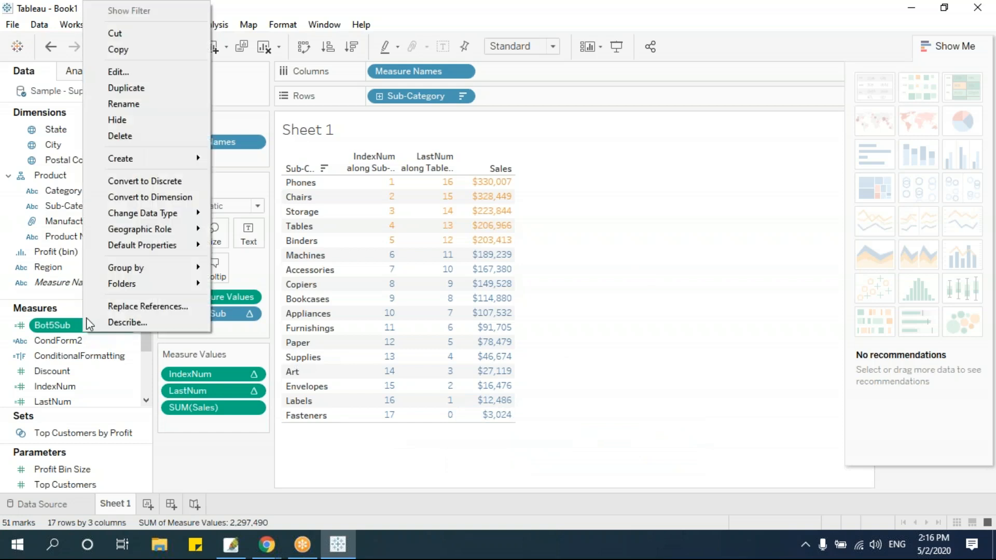
left_click(134, 72)
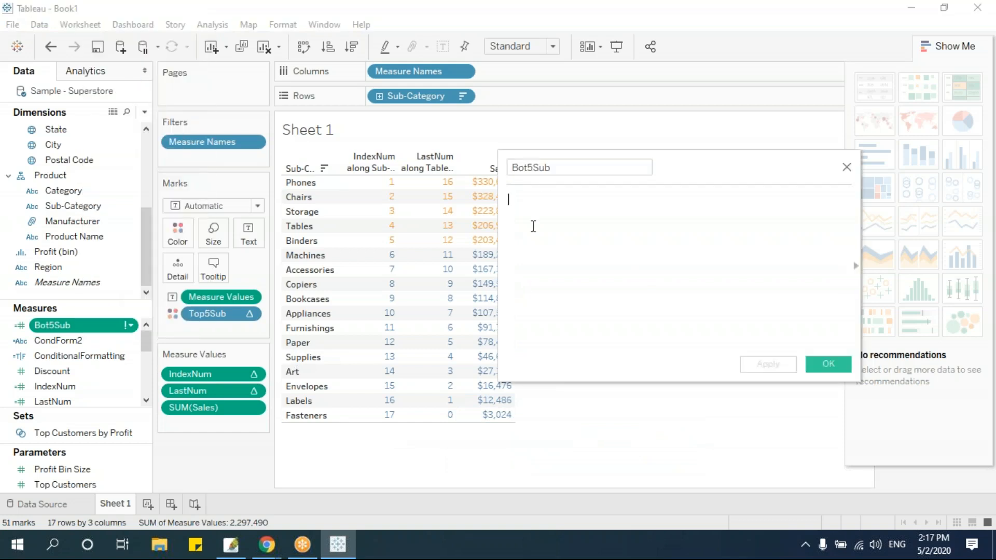
type("sum")
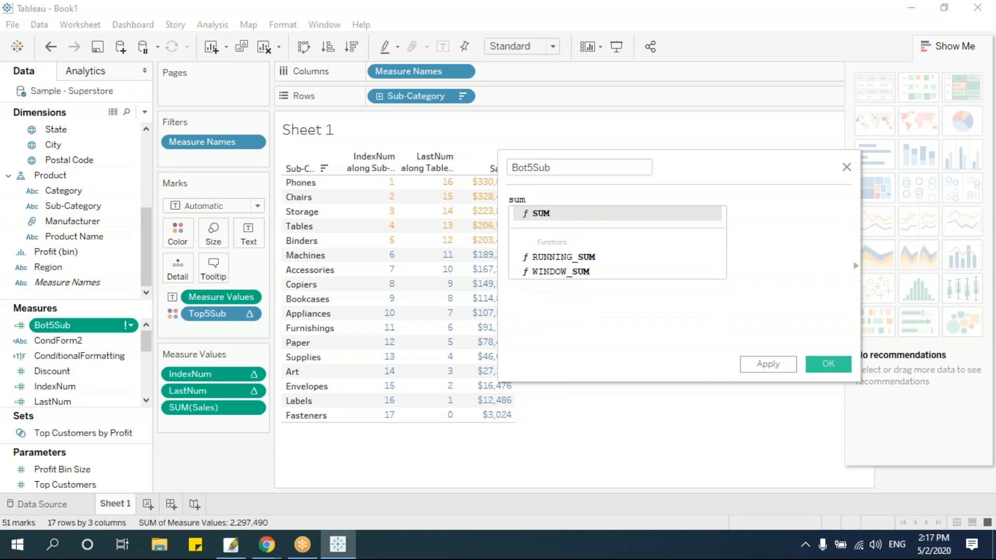
key("BackSpace")
key("BackSpace")
key("BackSpace")
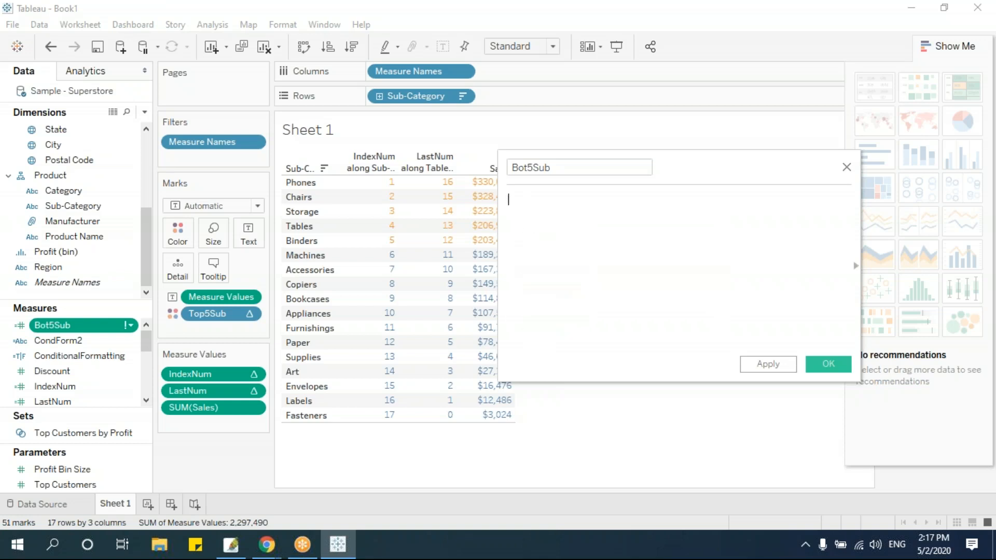
type("bot")
key("BackSpace")
key("BackSpace")
type("las")
key("Down")
key("Return")
type("<=4")
left_click(828, 364)
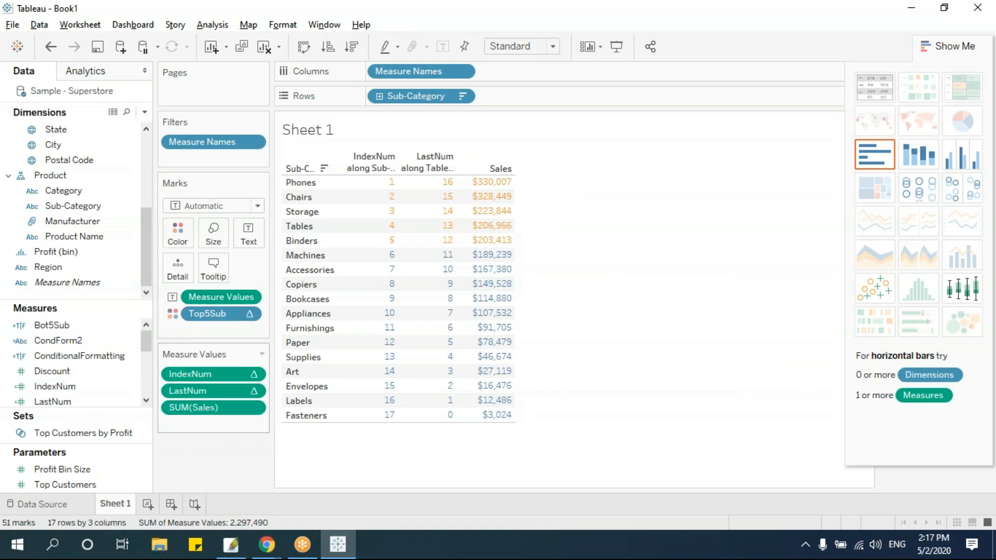
Clear the sheet and rebuild a text table of Sales by Sub-Category, sorted in descending order
key("alt+shift+BackSpace")
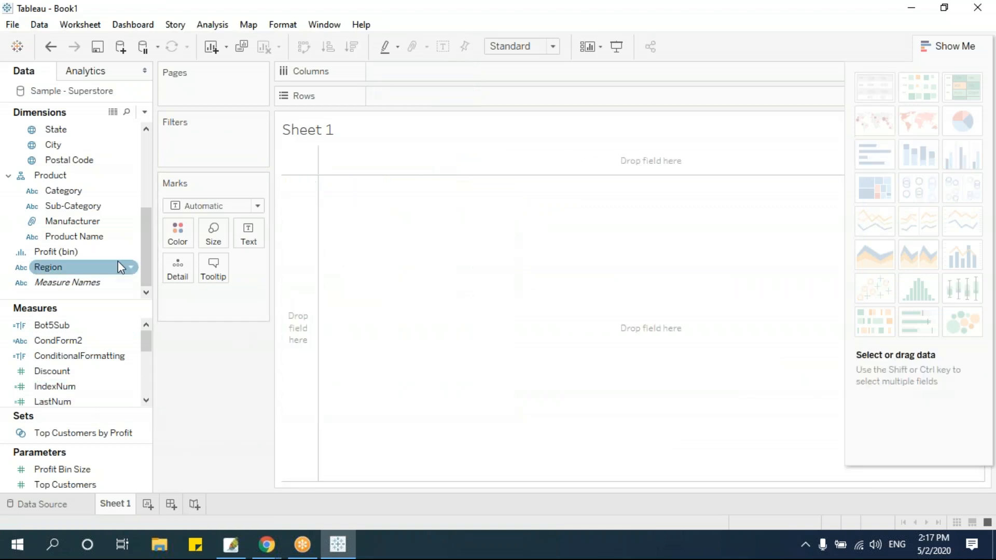
left_click_drag(92, 210, 446, 96)
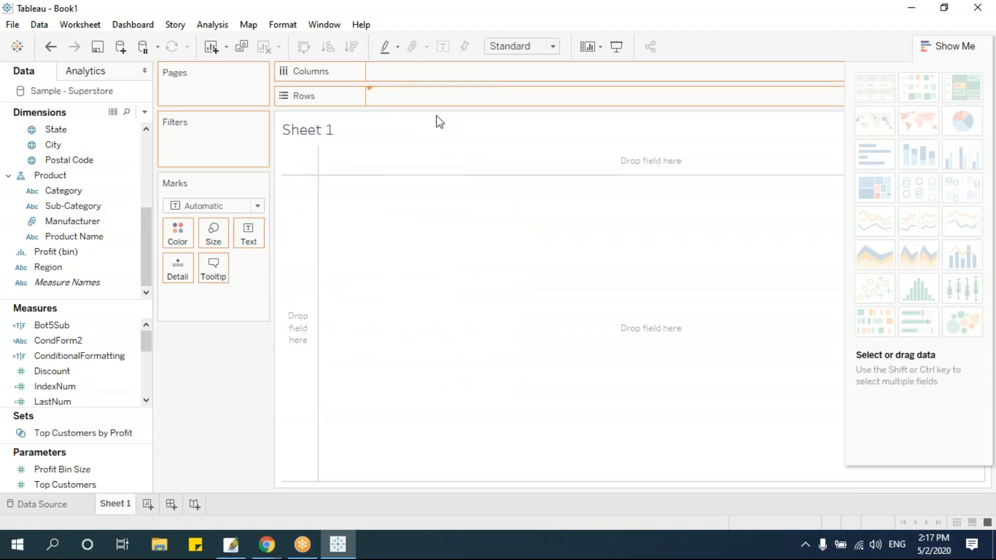
scroll(146, 400, "down", 3)
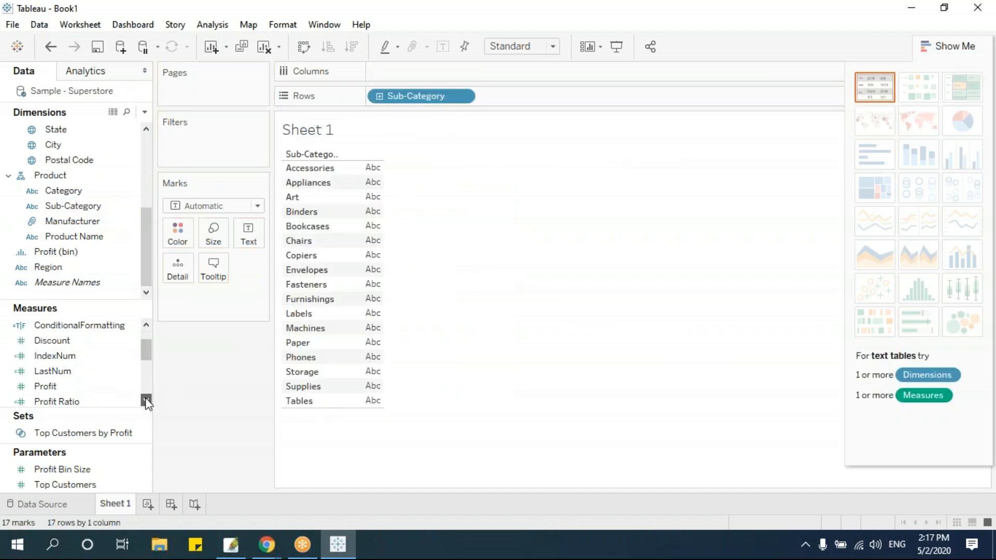
left_click_drag(144, 357, 146, 378)
left_click_drag(108, 341, 370, 306)
left_click(353, 47)
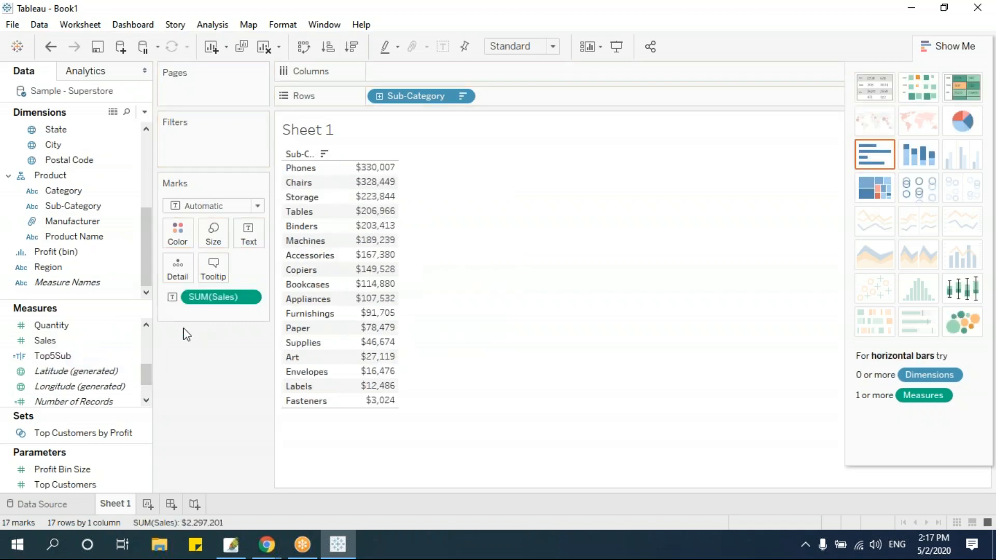
Add Bot5Sub to the rows after Sub-Category and LastNum to the table's values beside Sales
scroll(137, 343, "up", 3)
left_click_drag(77, 330, 369, 348)
left_click(76, 327)
left_click_drag(70, 325, 369, 374)
left_click_drag(240, 318, 229, 387)
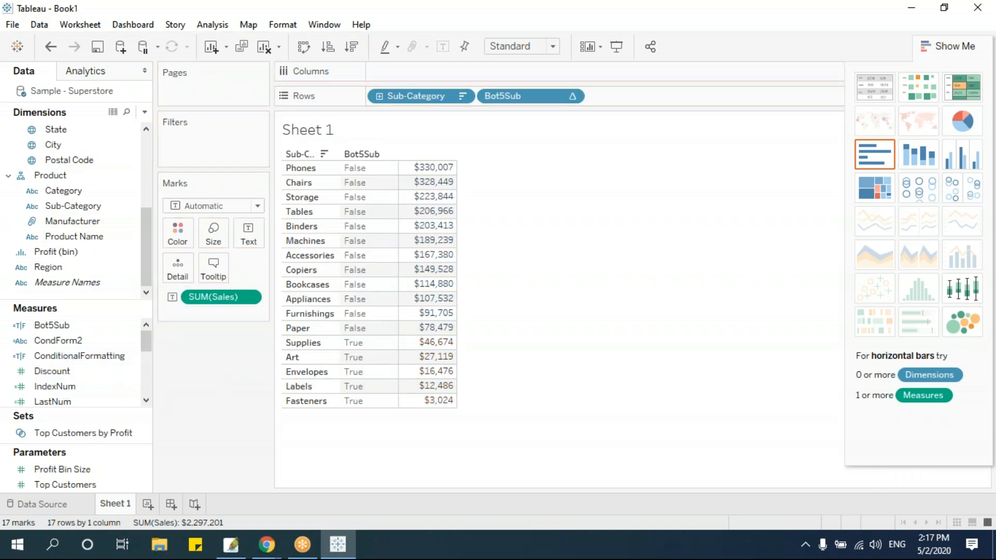
scroll(149, 352, "down", 1)
left_click_drag(79, 385, 446, 371)
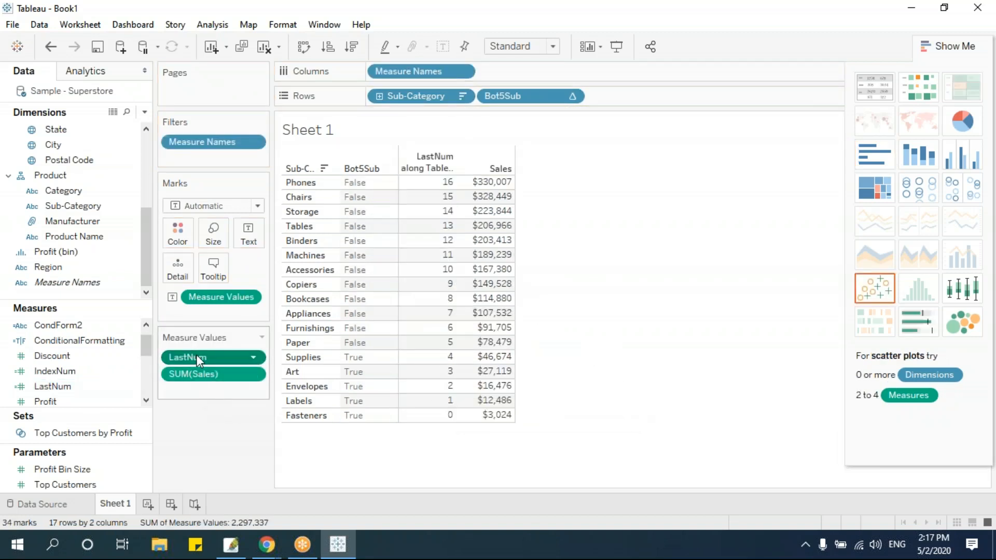
left_click_drag(196, 354, 198, 369)
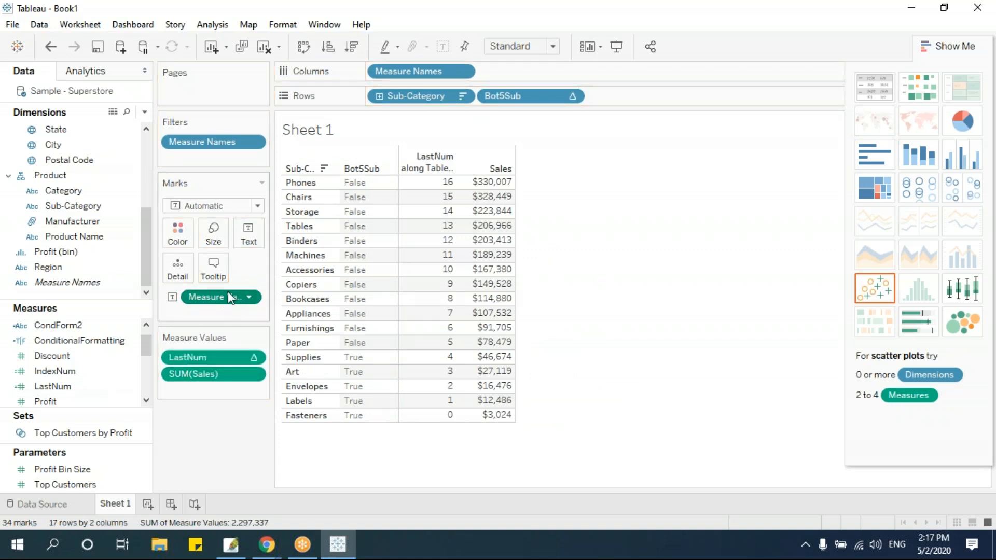
Remove Bot5Sub from the rows and color the table's values by it instead
left_click_drag(536, 96, 632, 359)
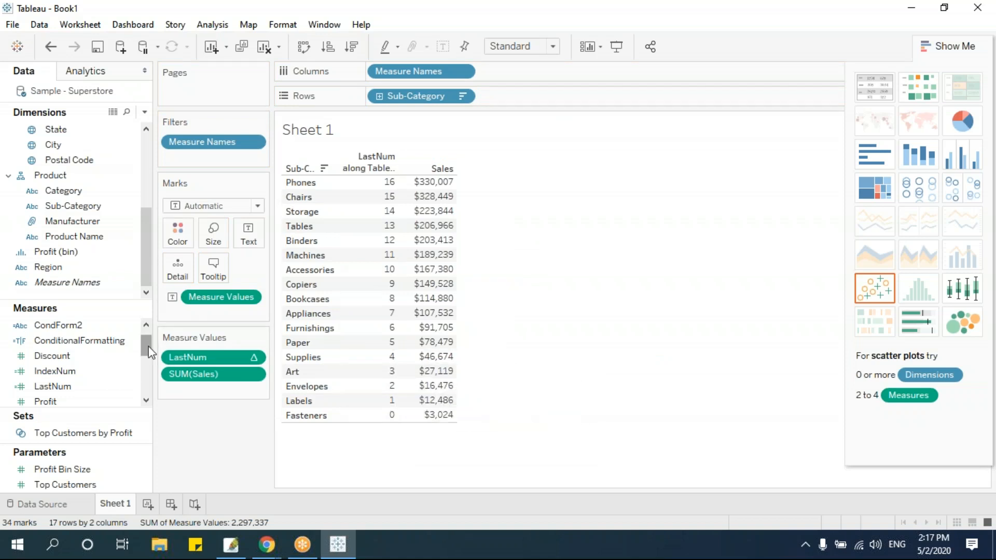
scroll(150, 353, "up", 1)
left_click_drag(52, 325, 175, 239)
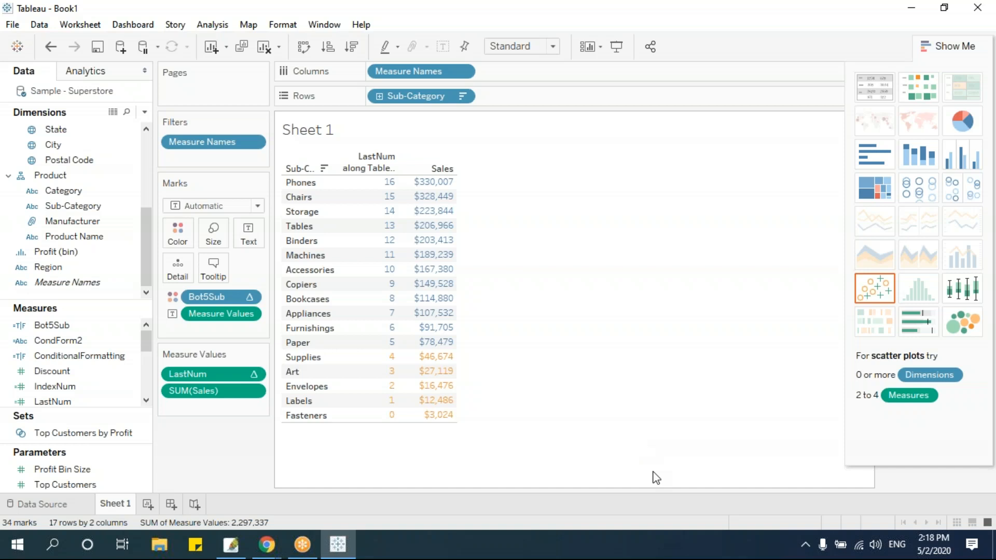
Change the table to a horizontal bar chart and remove LastNum from the columns
left_click(867, 156)
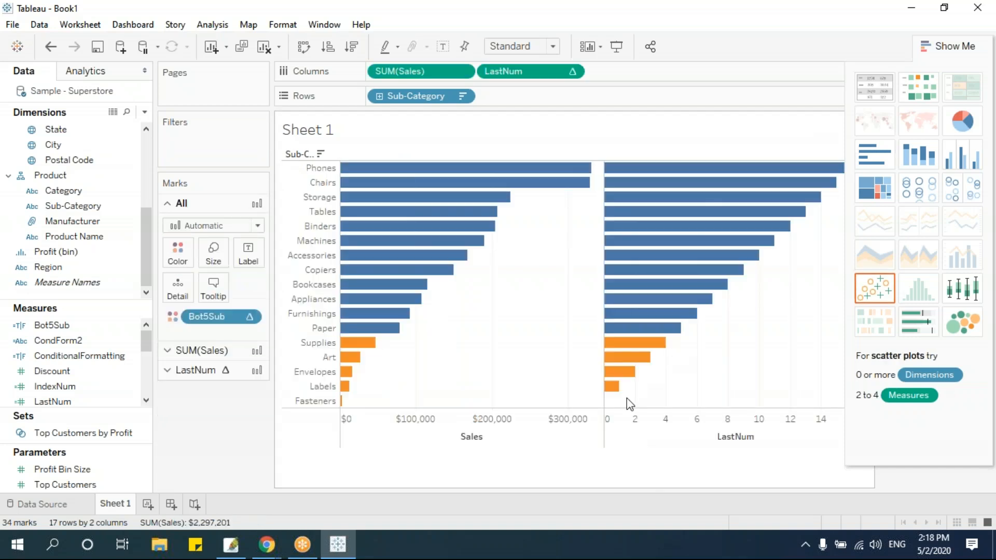
left_click_drag(510, 71, 233, 459)
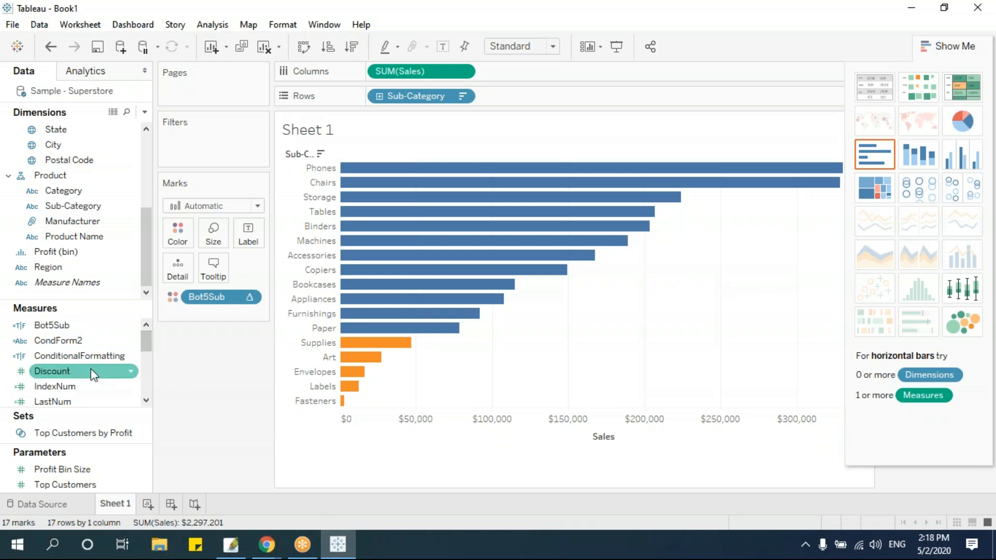
Review the formulas of the Top5Sub and Bot5Sub calculated fields in their editors
scroll(92, 368, "down", 2)
scroll(92, 373, "down", 1)
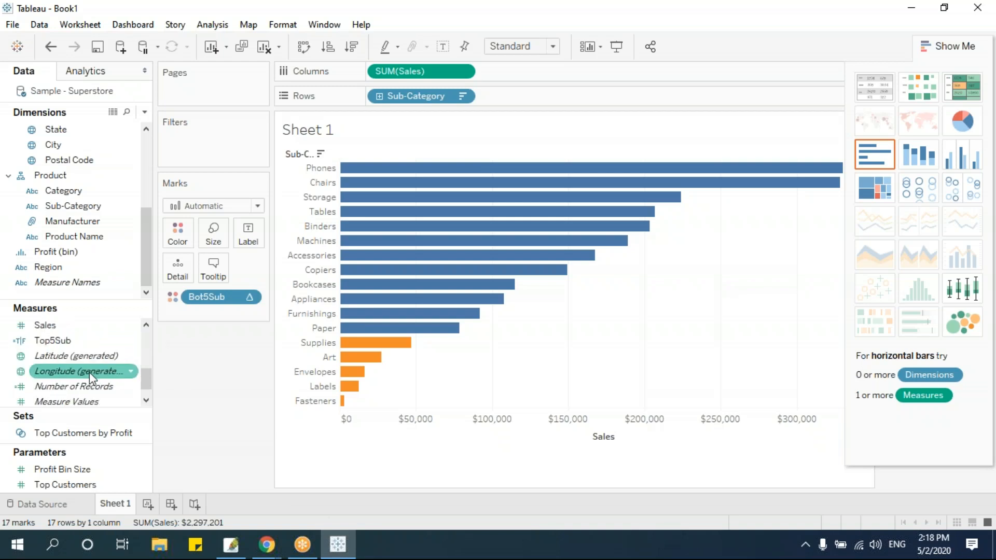
right_click(73, 341)
left_click(142, 126)
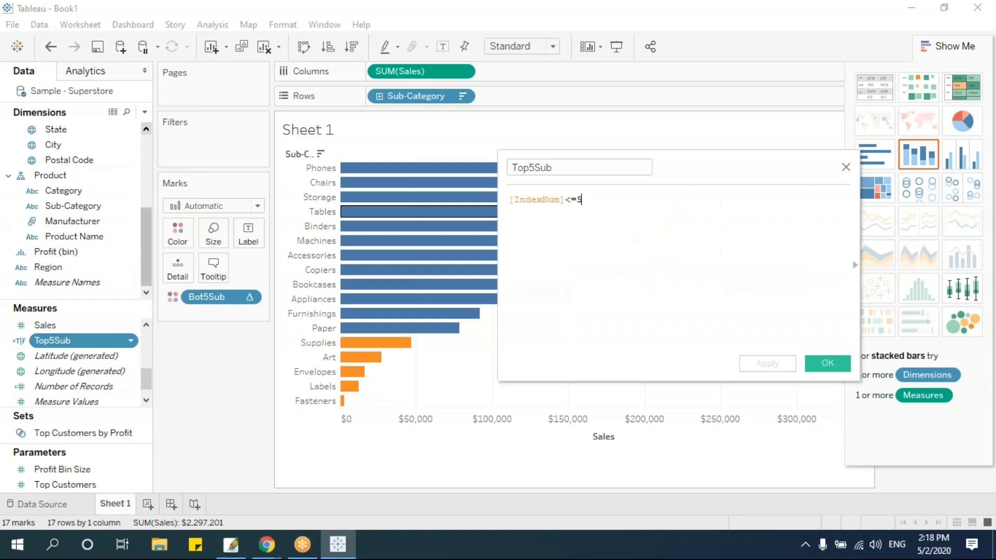
left_click(831, 363)
left_click_drag(147, 382, 151, 342)
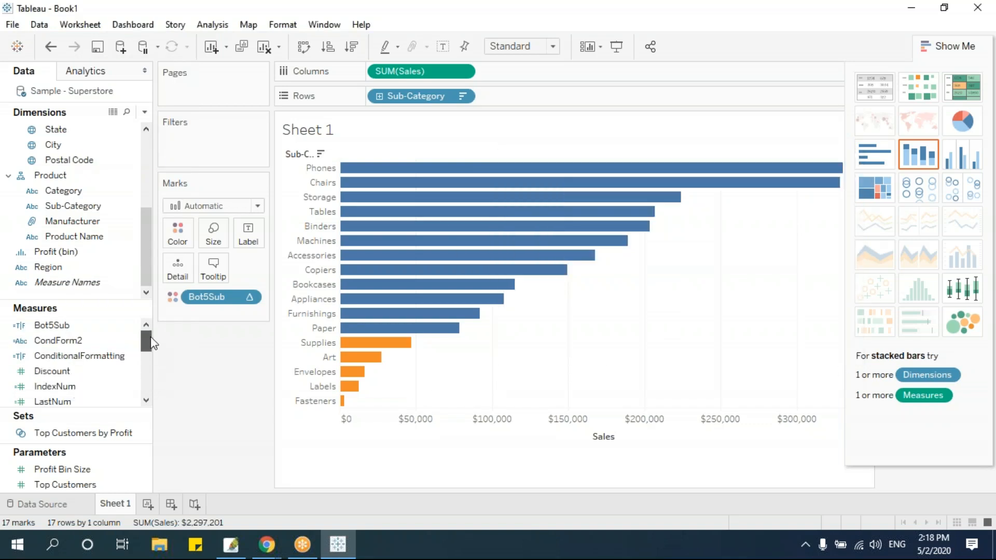
right_click(76, 325)
left_click(129, 120)
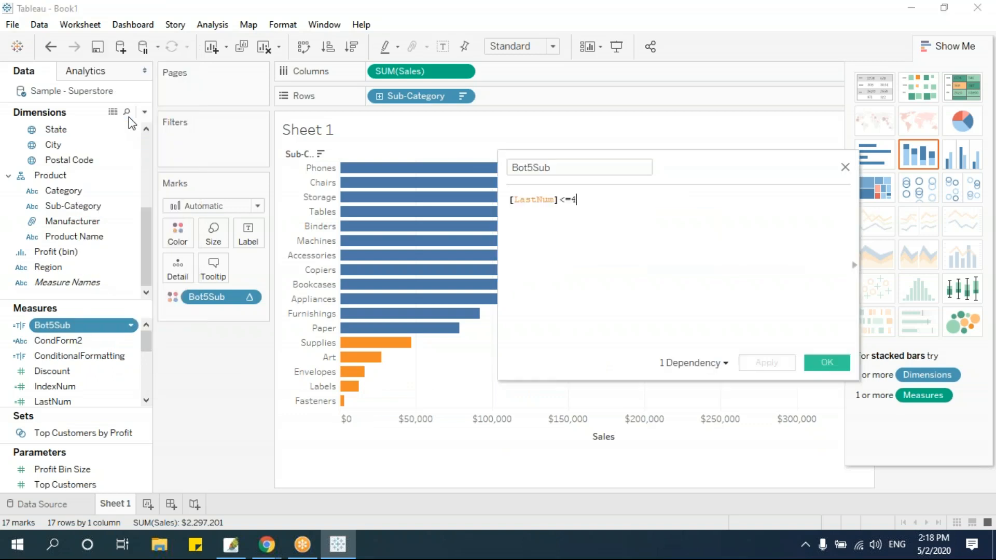
Close the Bot5Sub editor and color the bars by Top5Sub in place of Bot5Sub
left_click(836, 365)
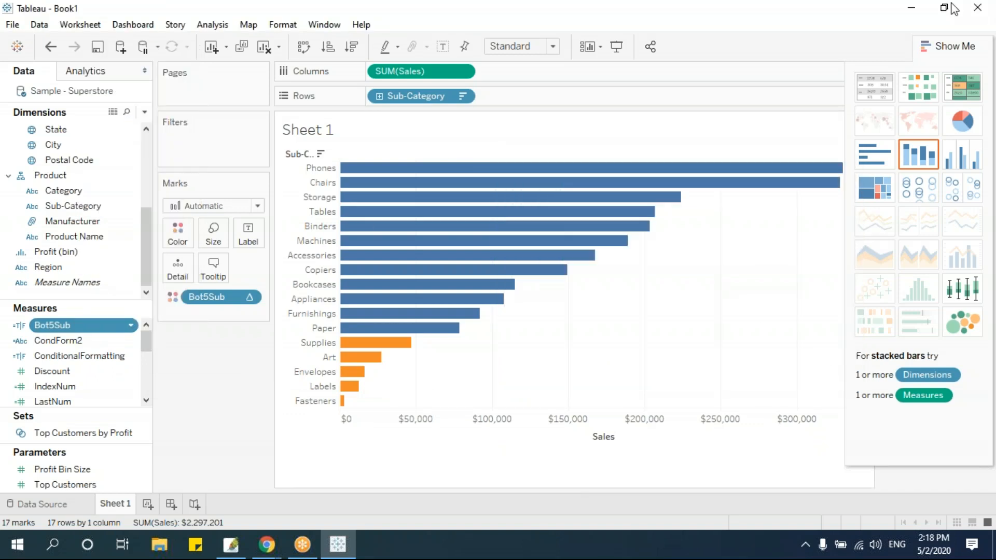
left_click(941, 46)
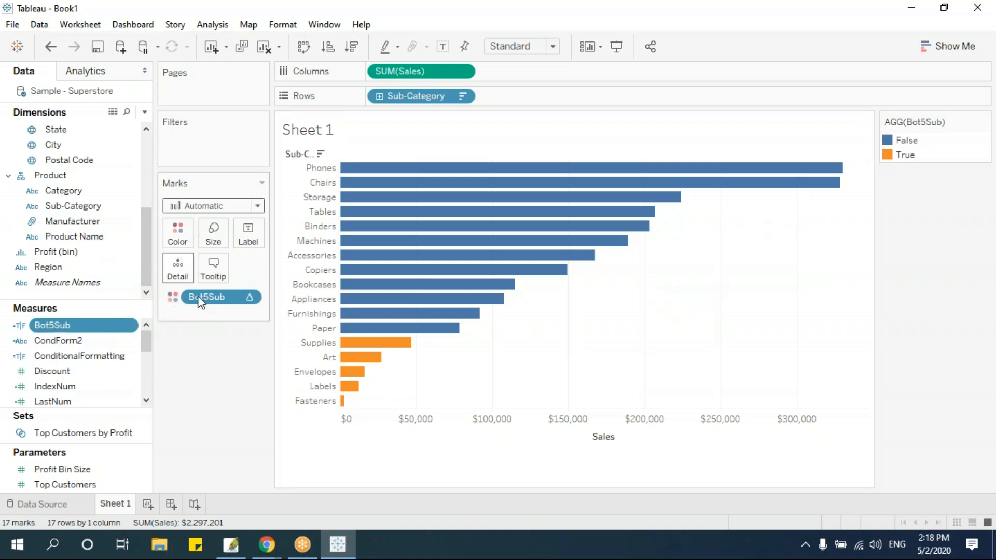
left_click_drag(147, 348, 188, 248)
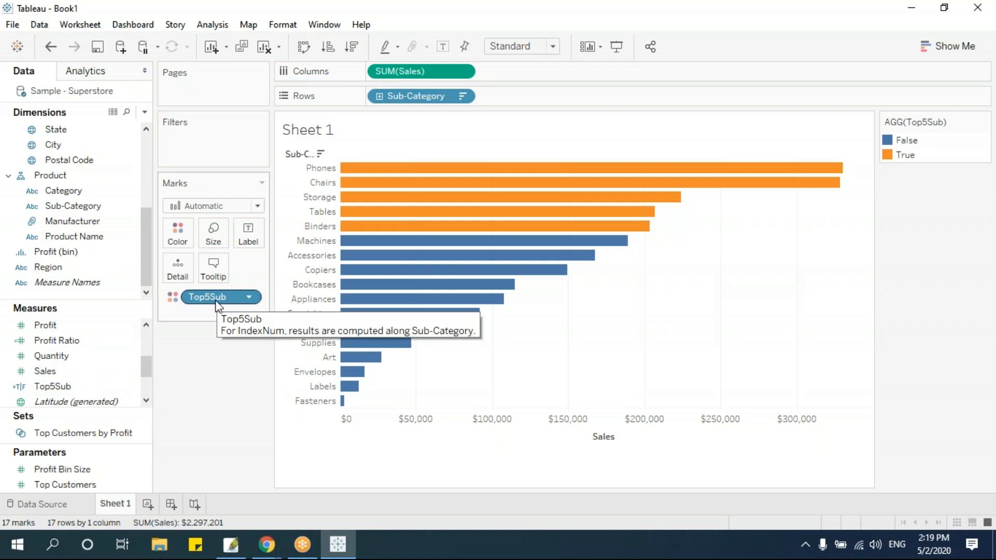
mouse_move(456, 175)
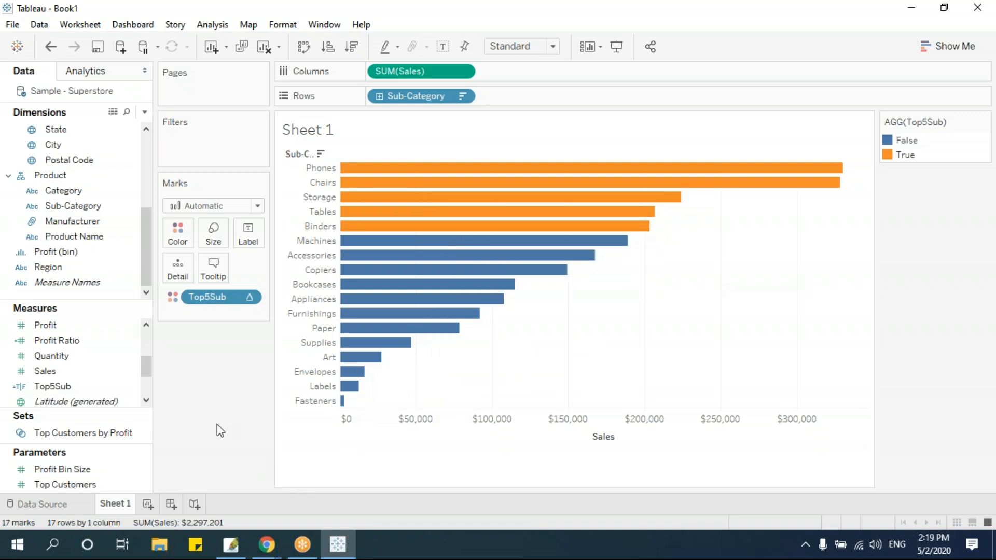
Remove Top5Sub from the bars' color and start a new calculated field named Top5Bot5
left_click_drag(216, 296, 211, 390)
left_click(145, 112)
left_click(131, 127)
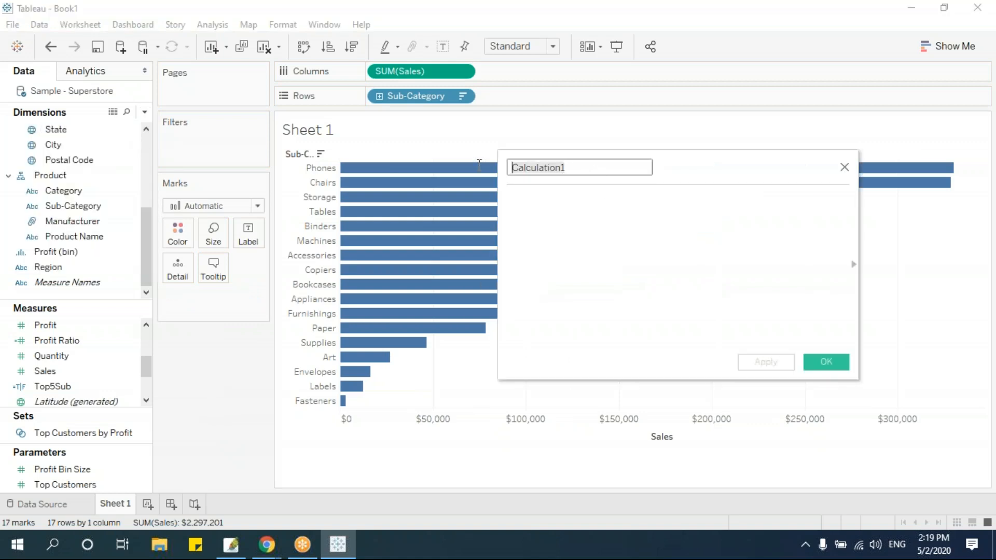
type("Top5Bot5")
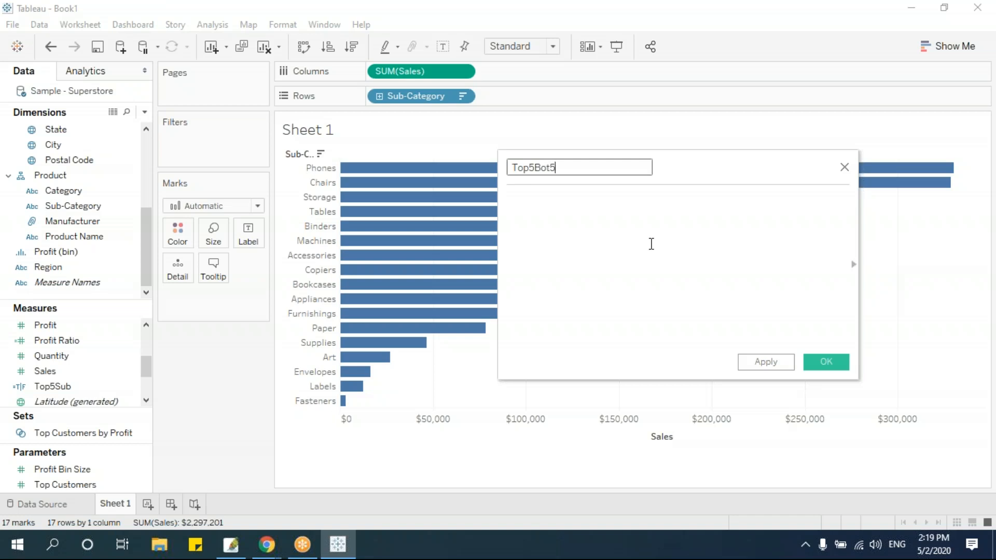
left_click(652, 244)
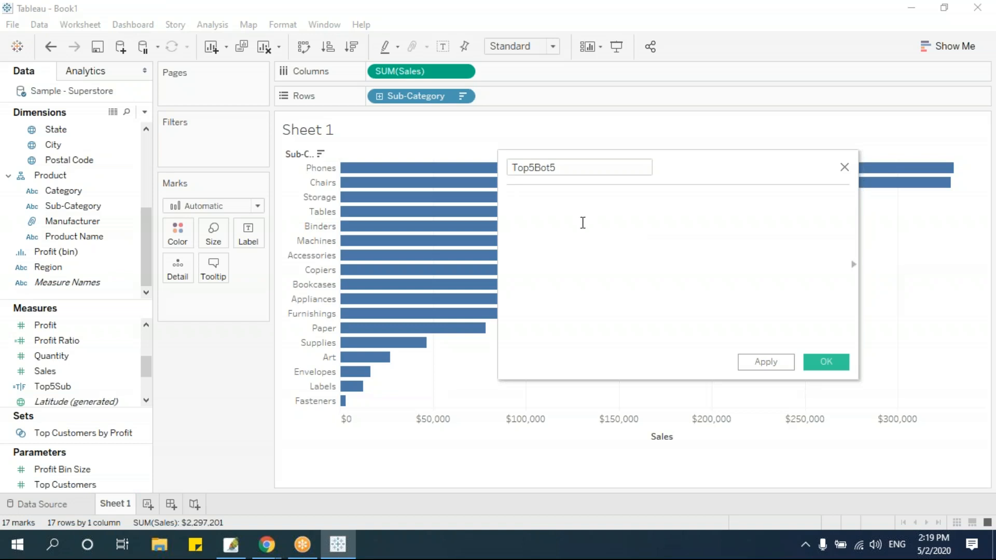
type("to")
key("Down")
key("Down")
key("Down")
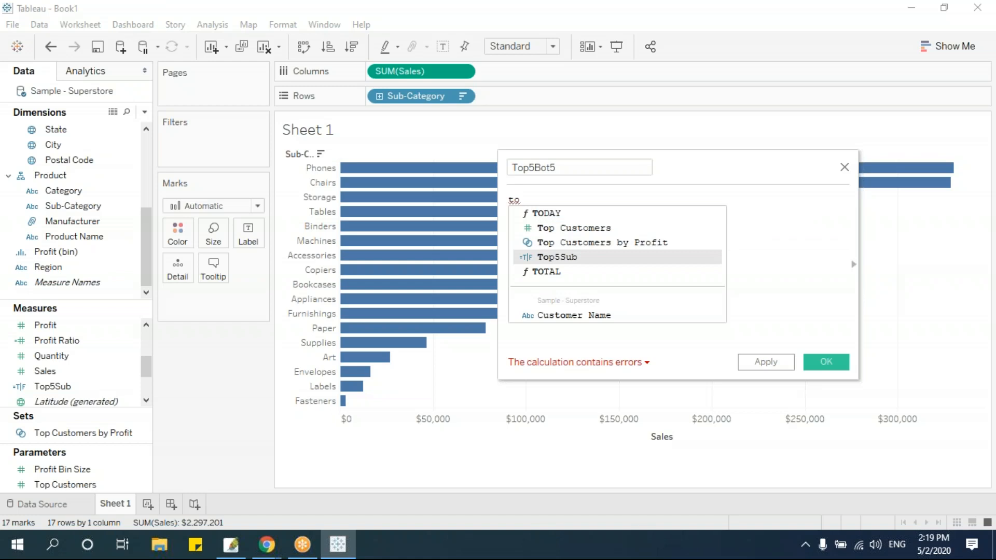
key("BackSpace")
key("BackSpace")
type("l")
key("BackSpace")
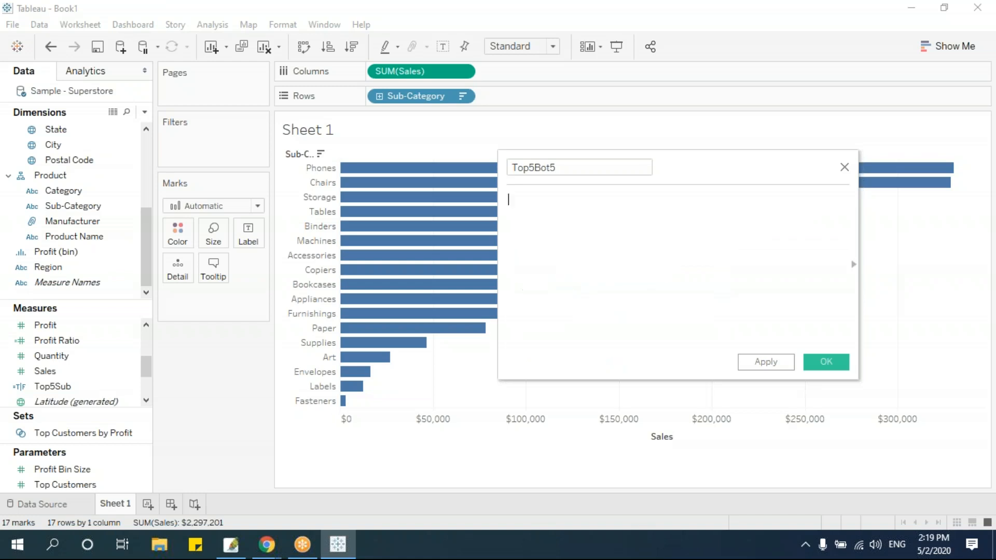
Define Top5Bot5 with the formula [IndexNum]<=5 or [LastNum] <=4 and save the calculated field
type("in")
key("Down")
key("Down")
key("Down")
key("Up")
key("Return")
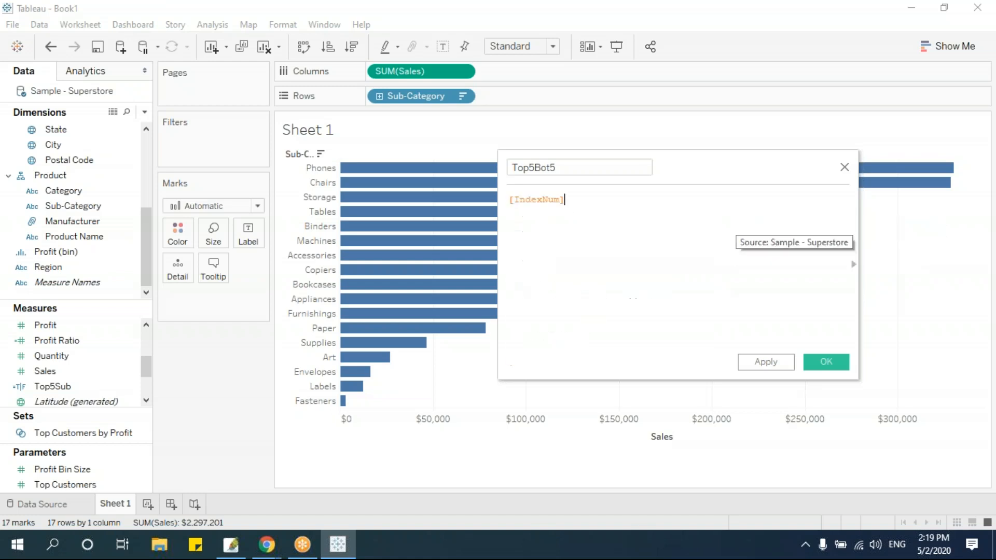
type("<")
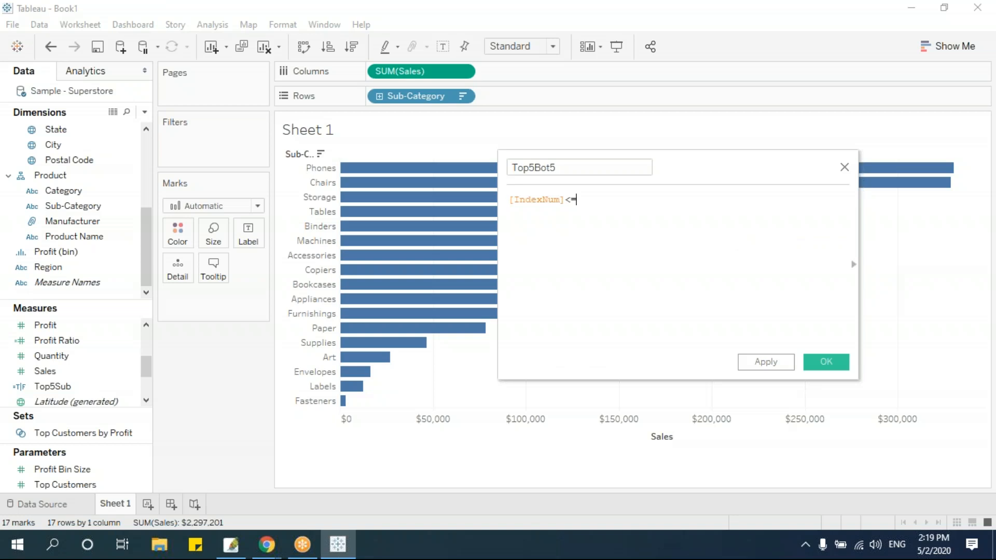
type("=5 or las")
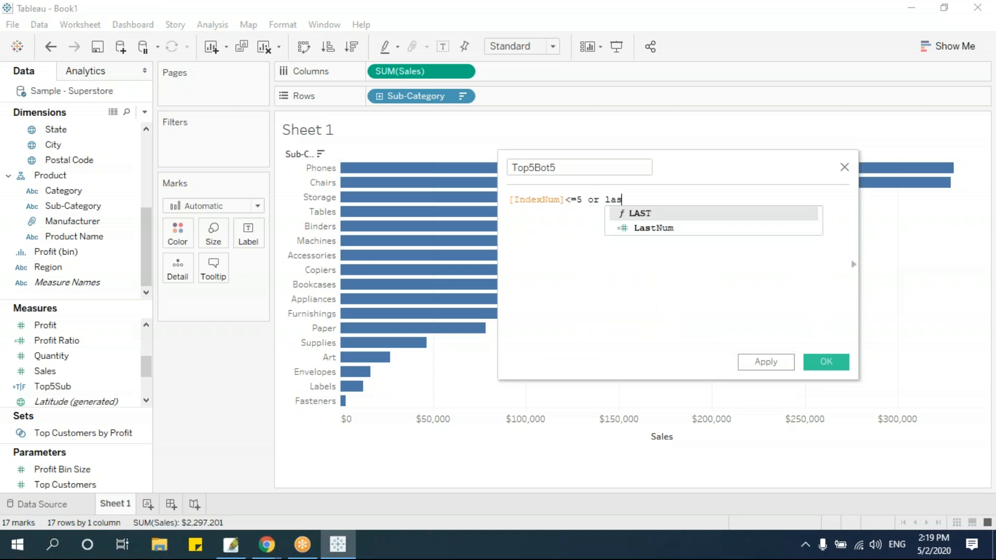
key("Down")
key("Return")
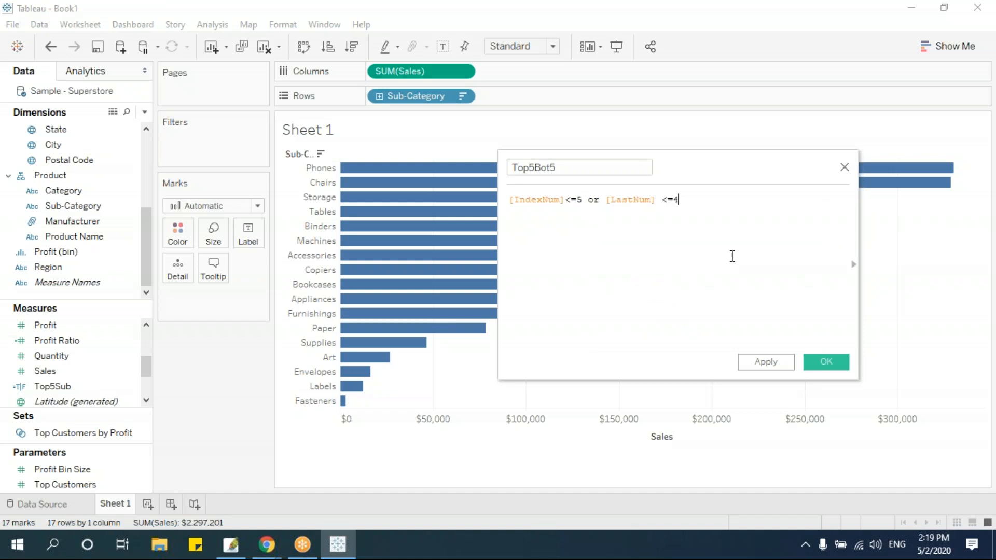
left_click_drag(511, 199, 680, 201)
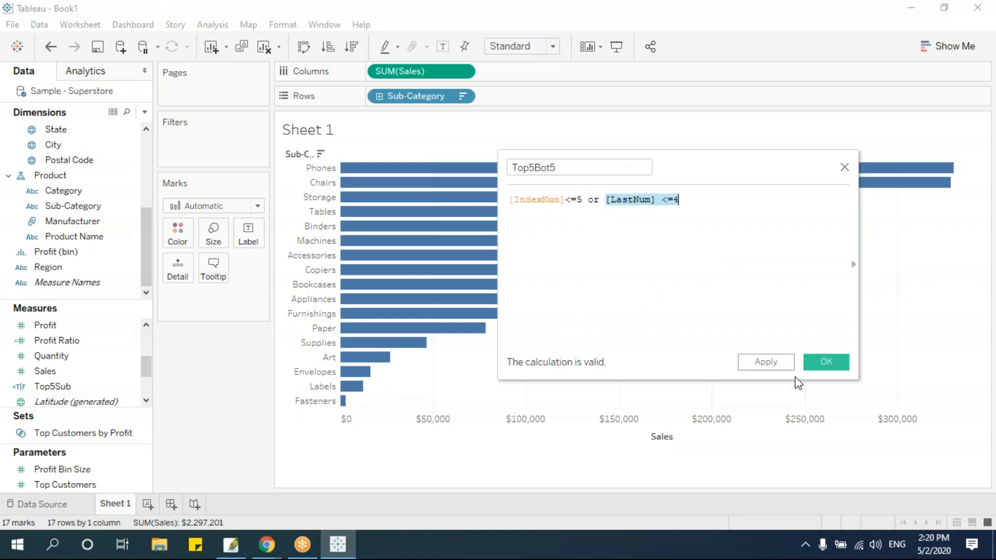
left_click(825, 361)
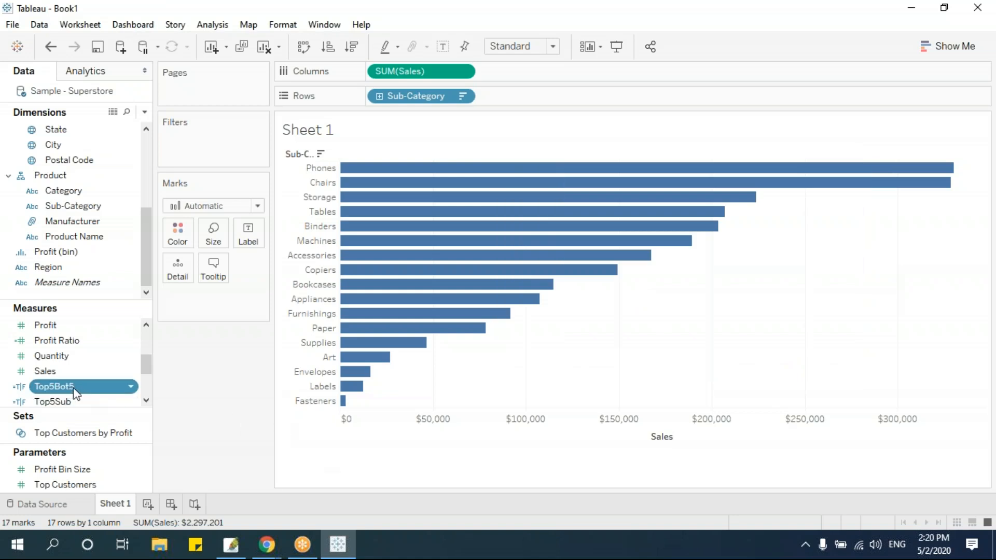
Color the Sub-Category bars by Top5Bot5 and convert the chart to a text table
left_click_drag(77, 393, 175, 241)
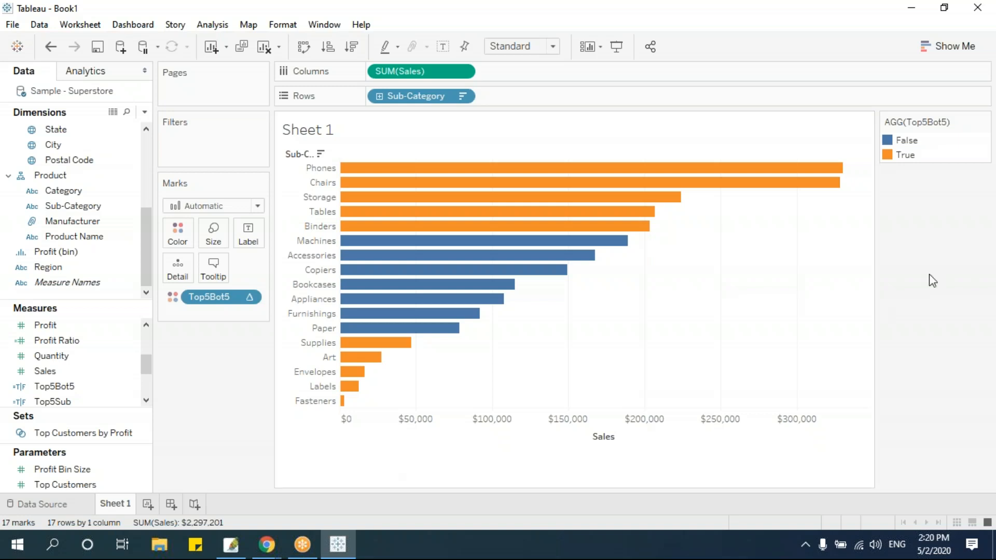
left_click(951, 49)
left_click(886, 86)
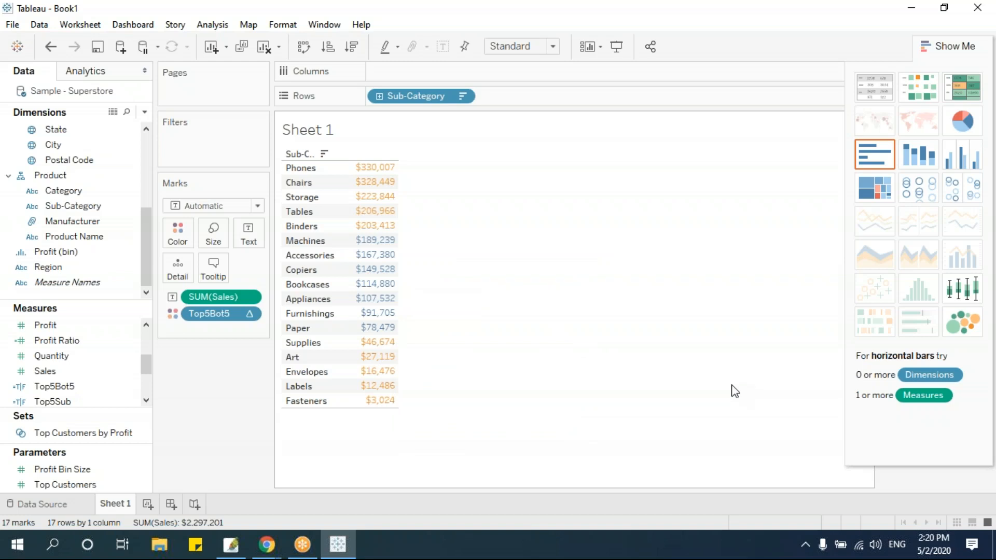
Clear the sheet and build a text table of Sales with Region and Category in the rows
key("alt+shift+BackSpace")
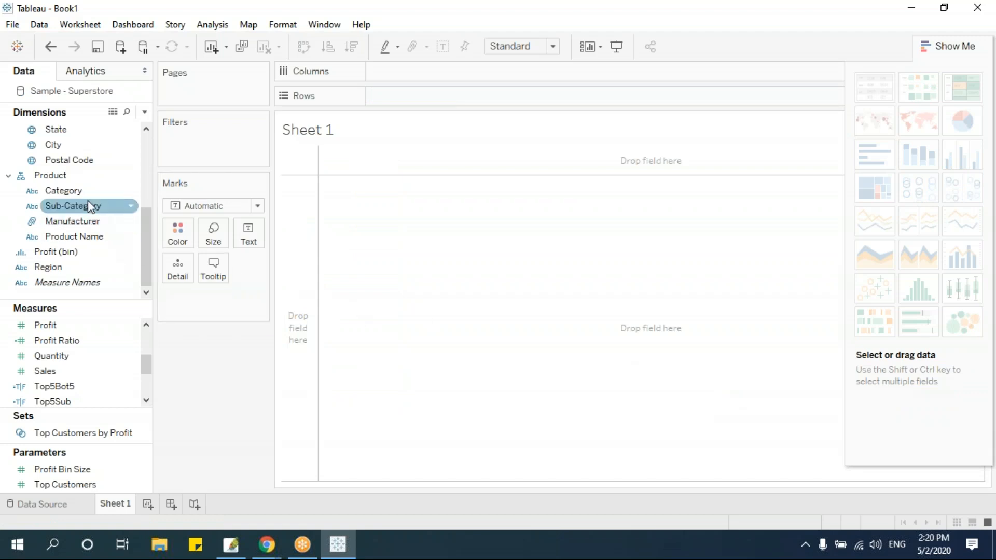
left_click_drag(84, 267, 441, 93)
left_click_drag(63, 190, 570, 96)
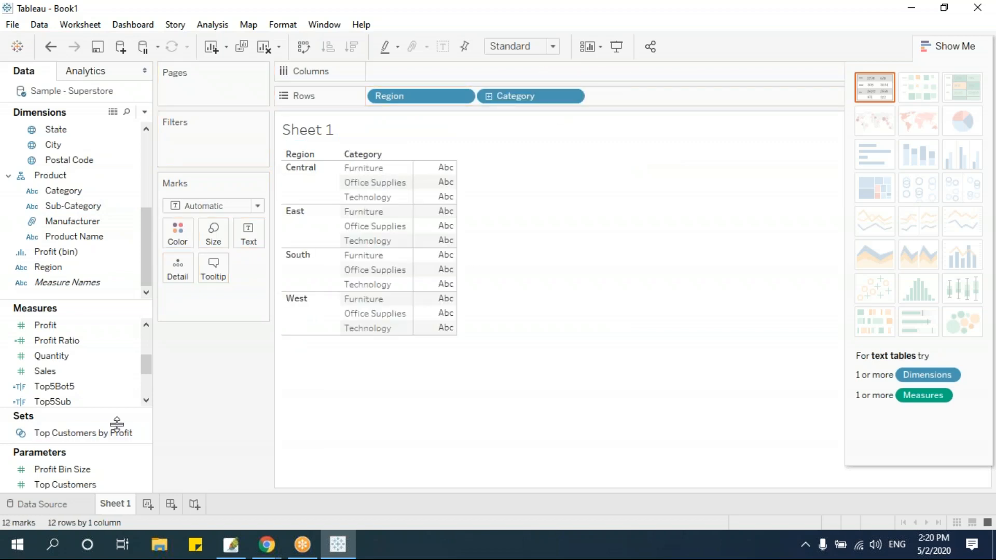
left_click_drag(61, 372, 445, 248)
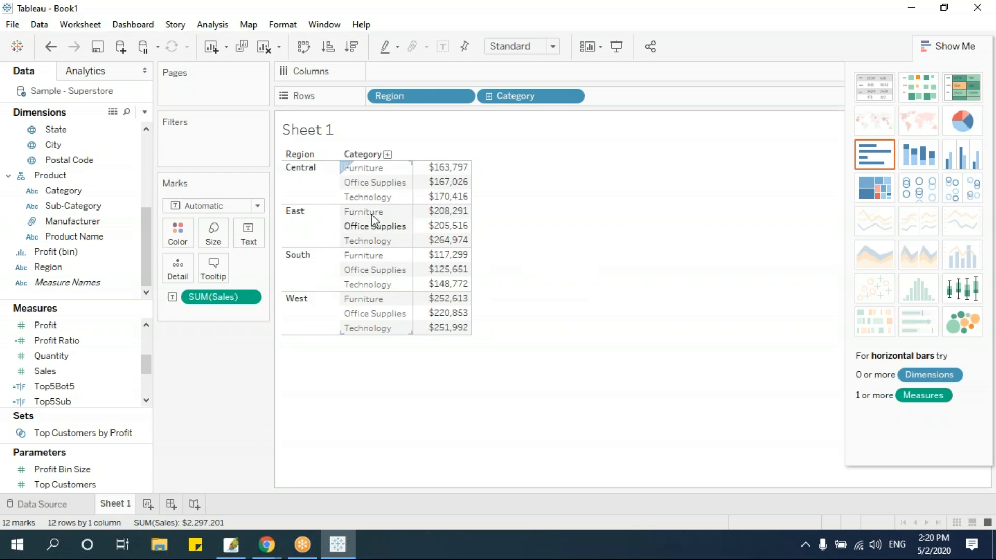
Remove Category from the rows and start a new calculated field named HighlightRegion
left_click_drag(515, 96, 537, 267)
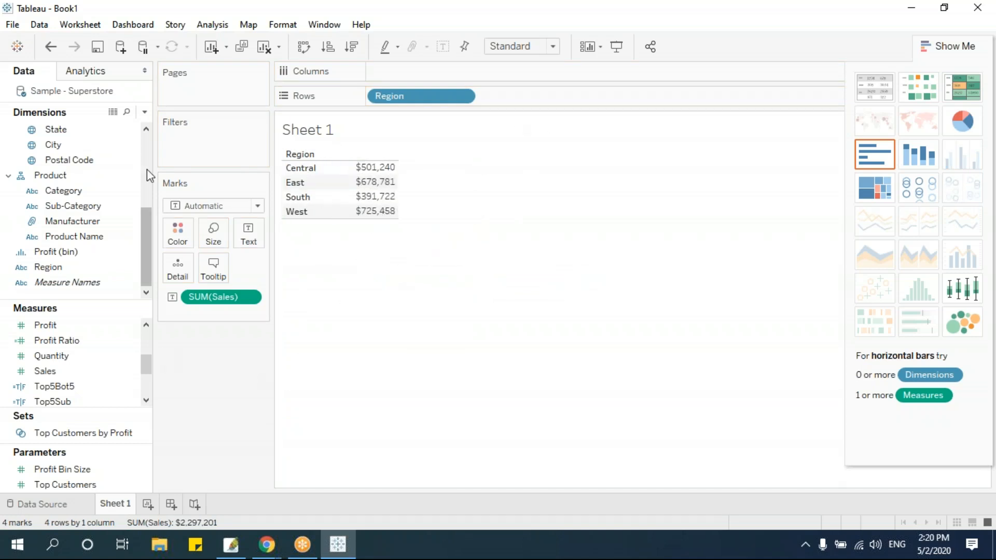
left_click(145, 112)
left_click(134, 132)
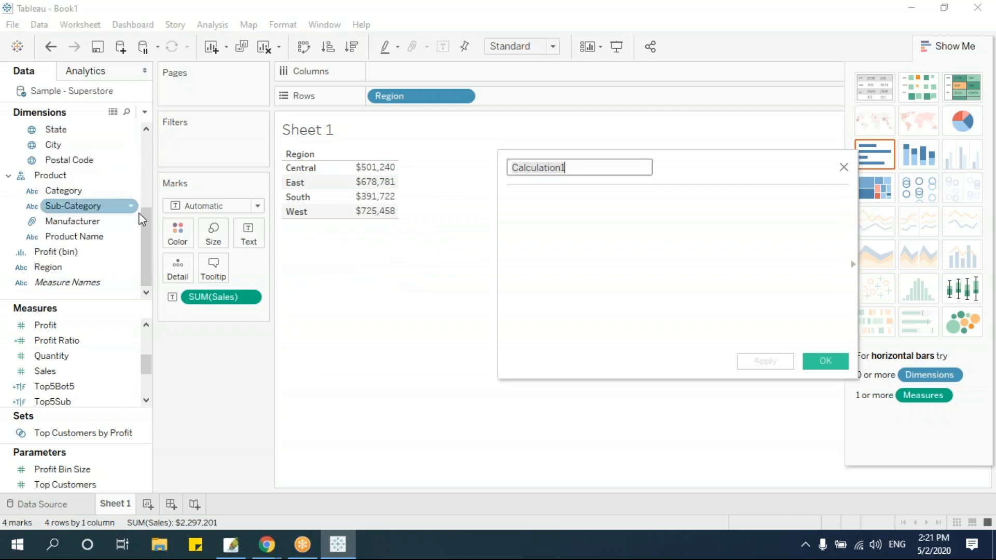
left_click_drag(631, 182, 585, 243)
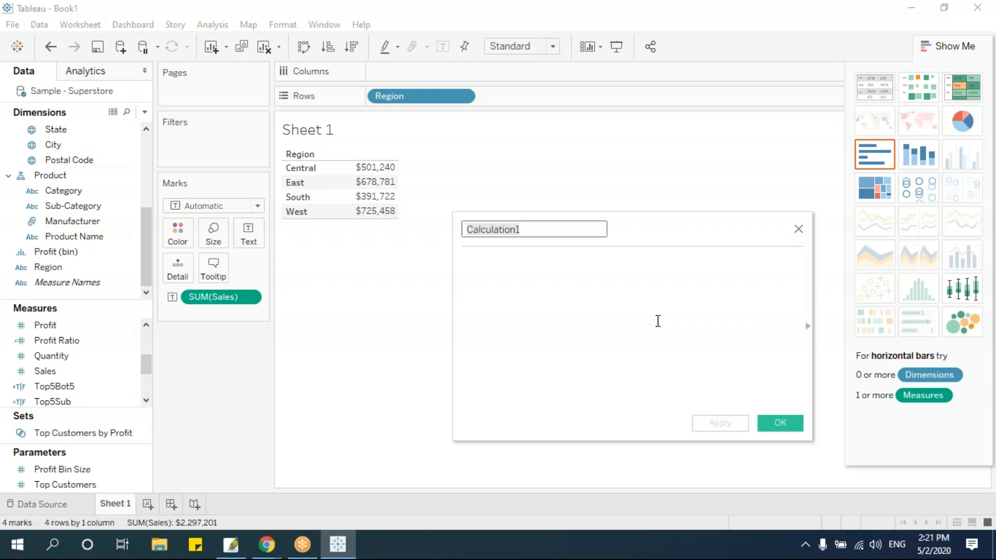
type("Highlid")
type("h")
key("BackSpace")
key("BackSpace")
type("ghtRegion")
left_click(645, 291)
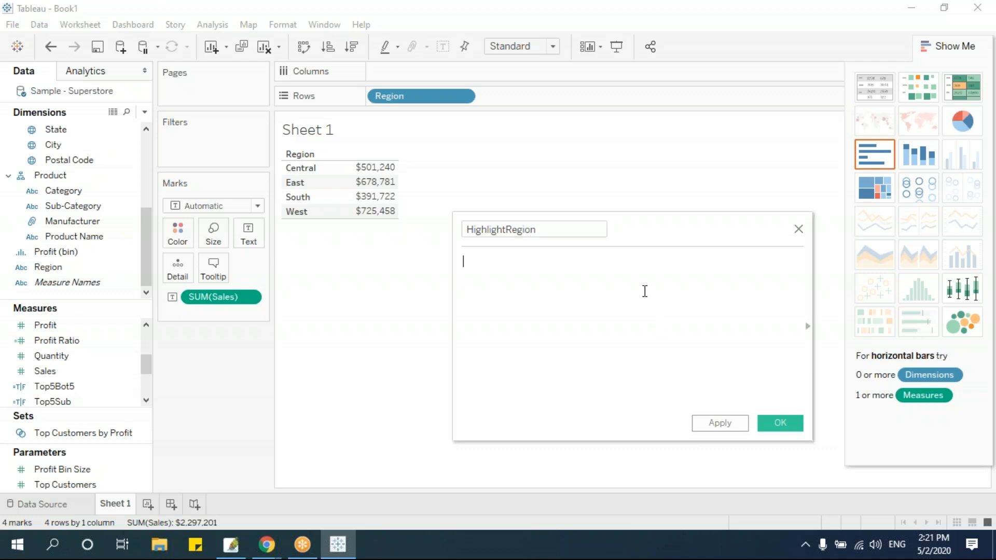
Save HighlightRegion with the formula [Region] = "East" and color the table's Sales values by it
type("reg")
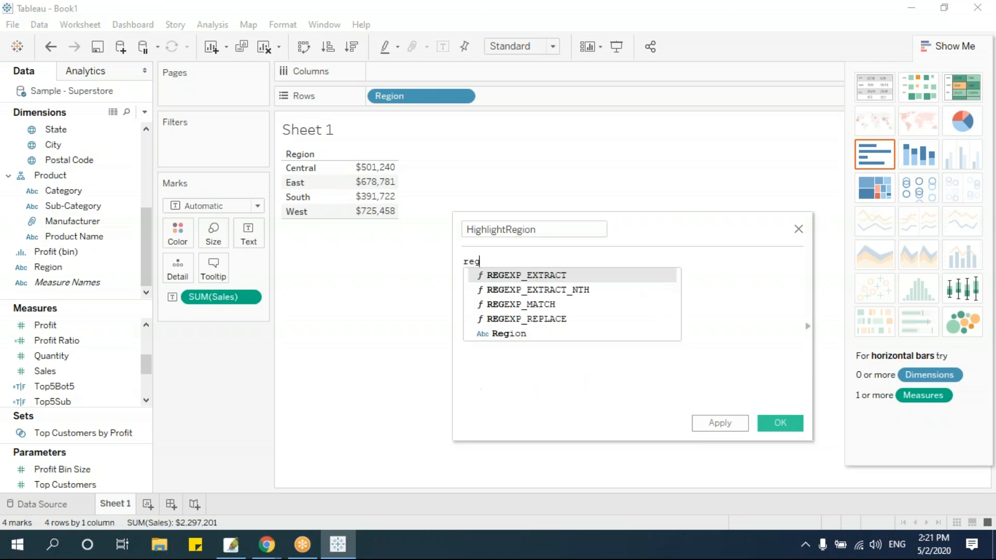
type("io")
key("Return")
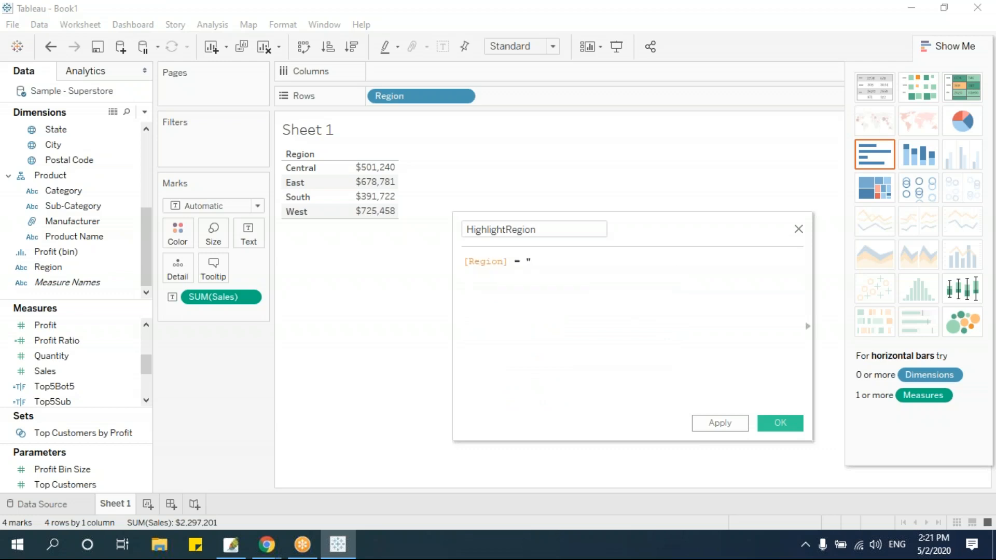
type("= \"East\"")
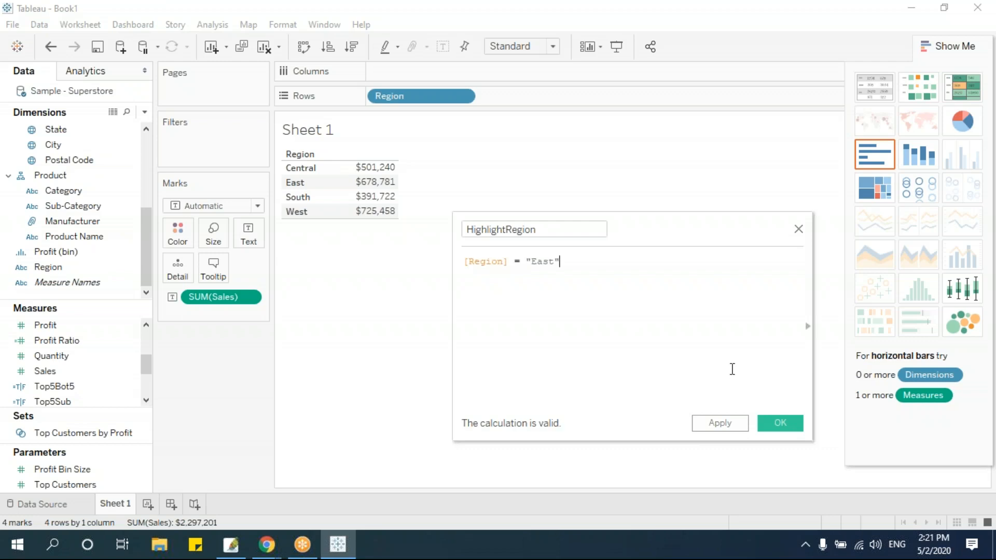
left_click(780, 423)
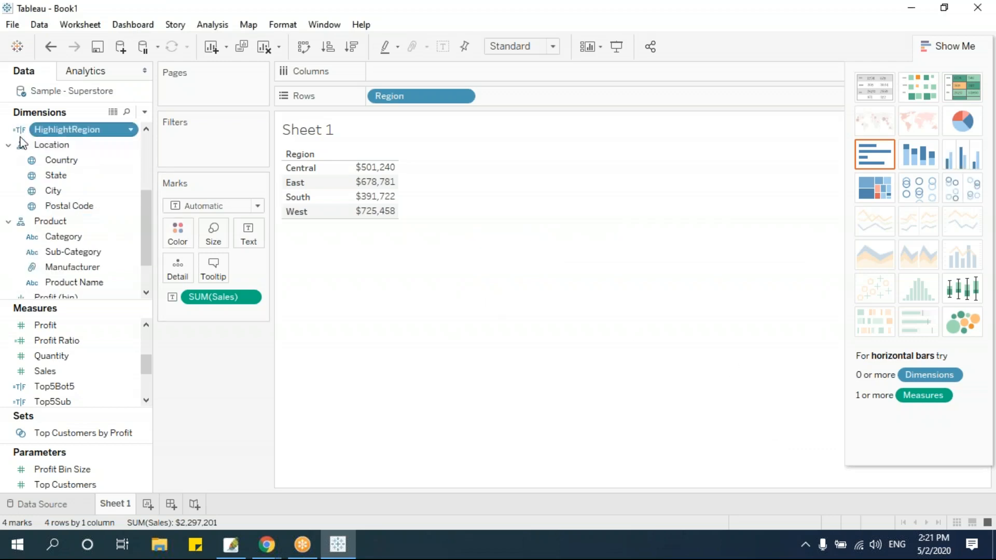
left_click_drag(90, 127, 177, 242)
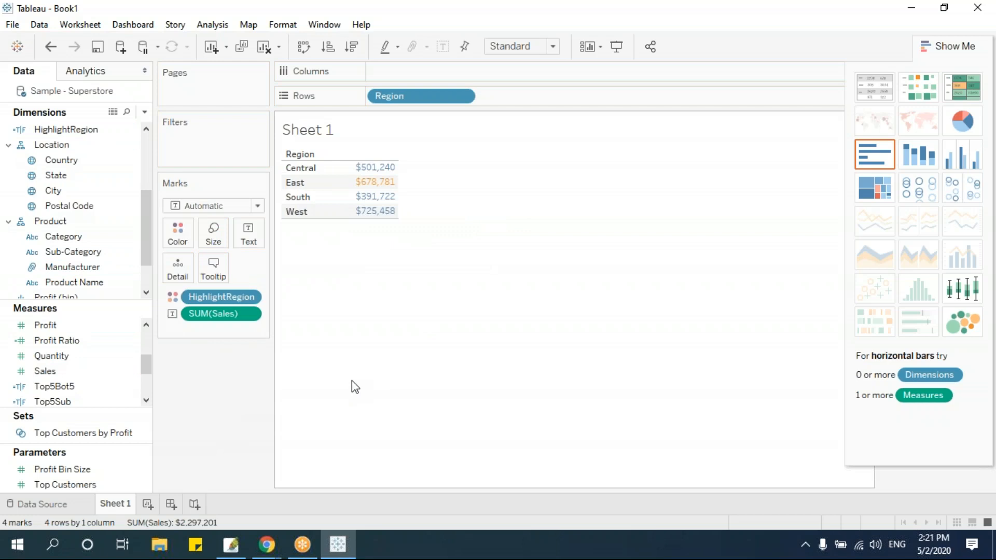
Change the region table to a horizontal bar chart and move HighlightRegion from the rows to color
left_click(880, 163)
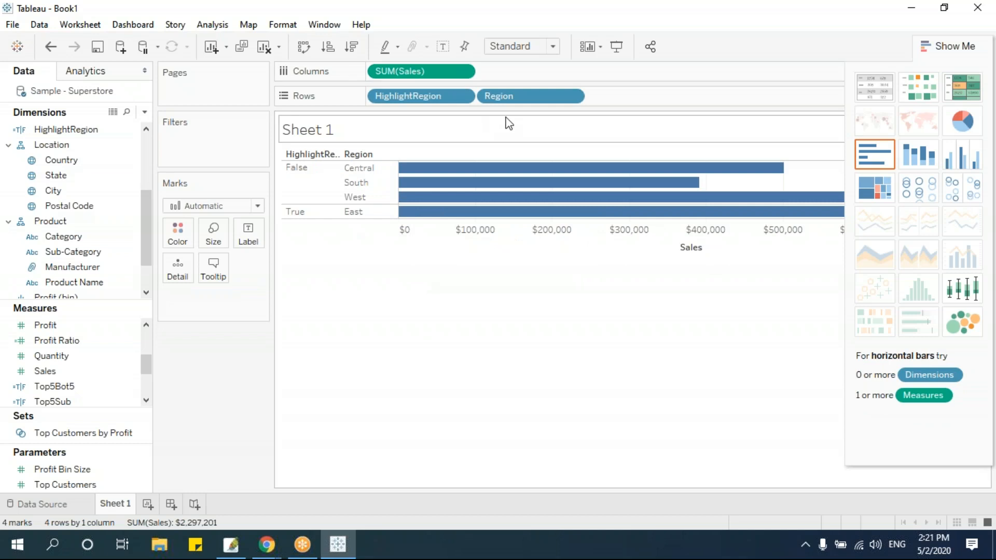
left_click_drag(441, 96, 179, 236)
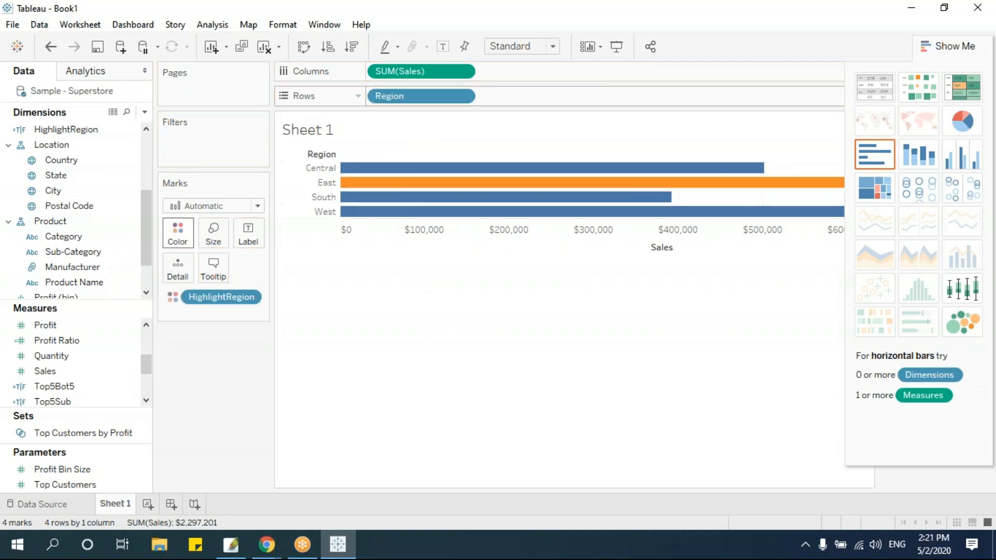
left_click(950, 46)
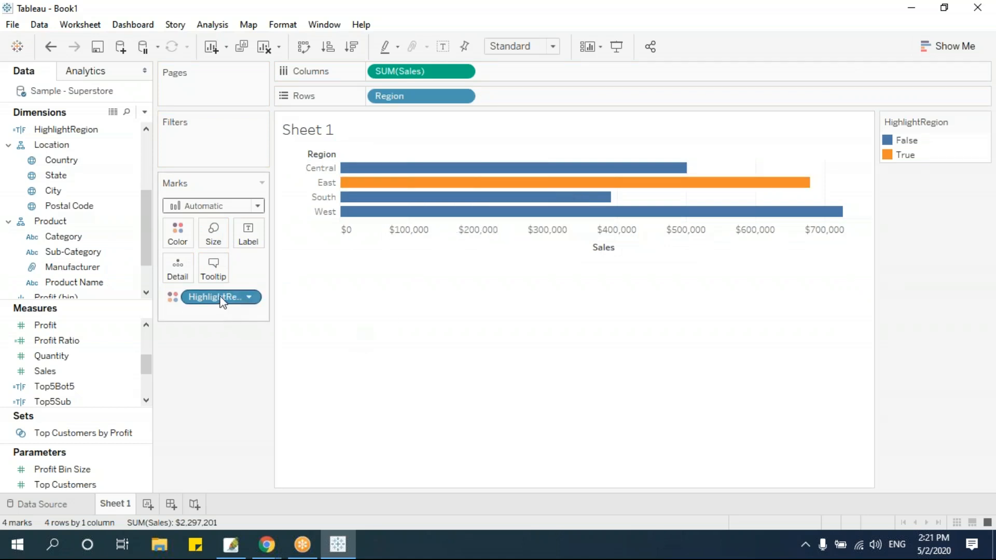
mouse_move(220, 300)
left_mouse_down()
mouse_move(240, 301)
mouse_move(215, 307)
left_mouse_up()
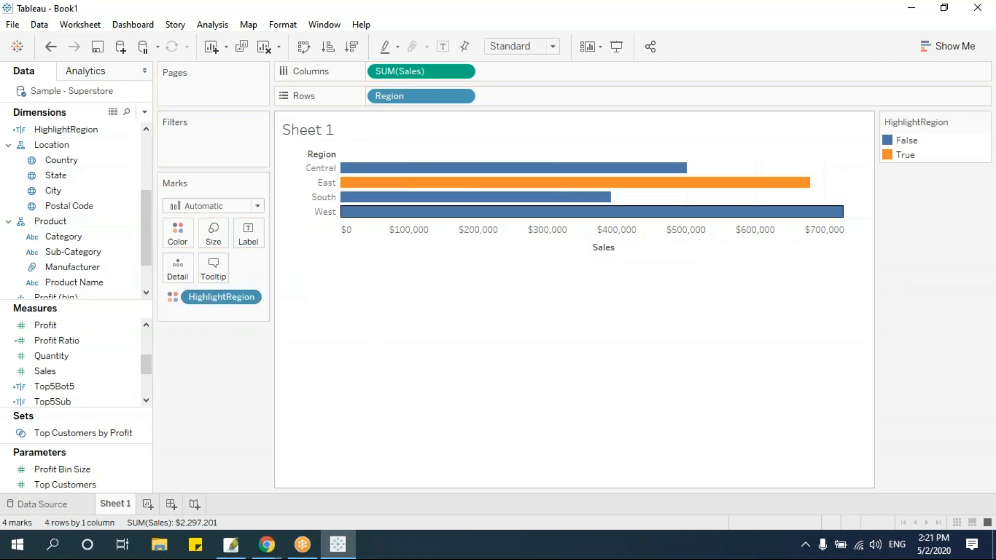
Convert the region bar chart back to a text table and move HighlightRegion from the rows to color
left_click(950, 46)
left_click(874, 87)
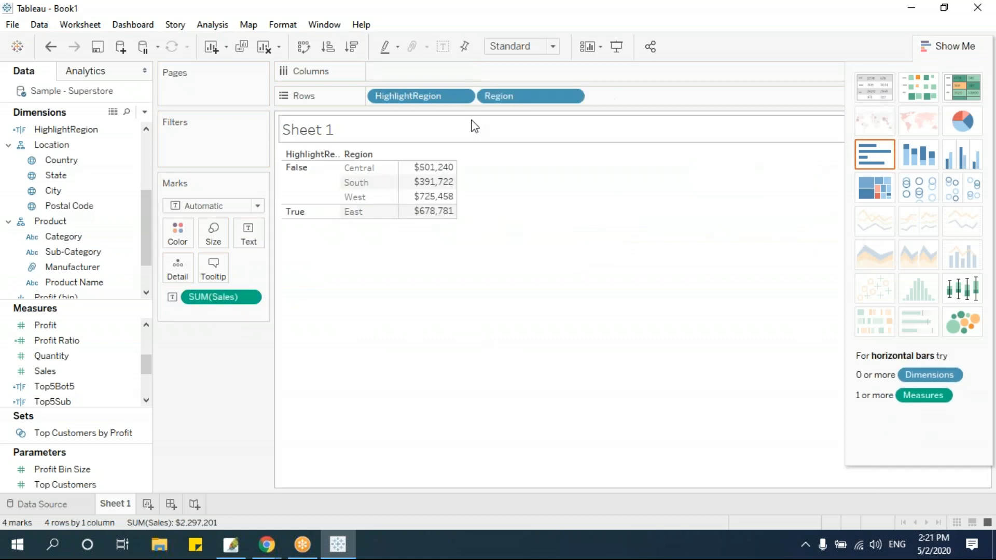
left_click_drag(407, 96, 171, 232)
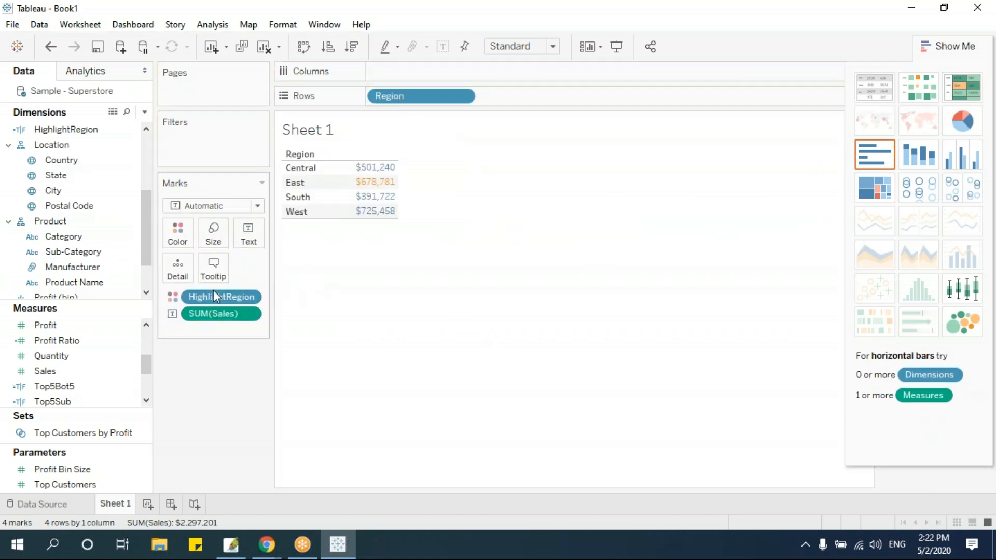
Add Ship Mode to the columns and Category to the rows after Region
mouse_move(144, 212)
left_mouse_down()
mouse_move(147, 235)
mouse_move(150, 195)
left_mouse_up()
left_click_drag(70, 190, 437, 71)
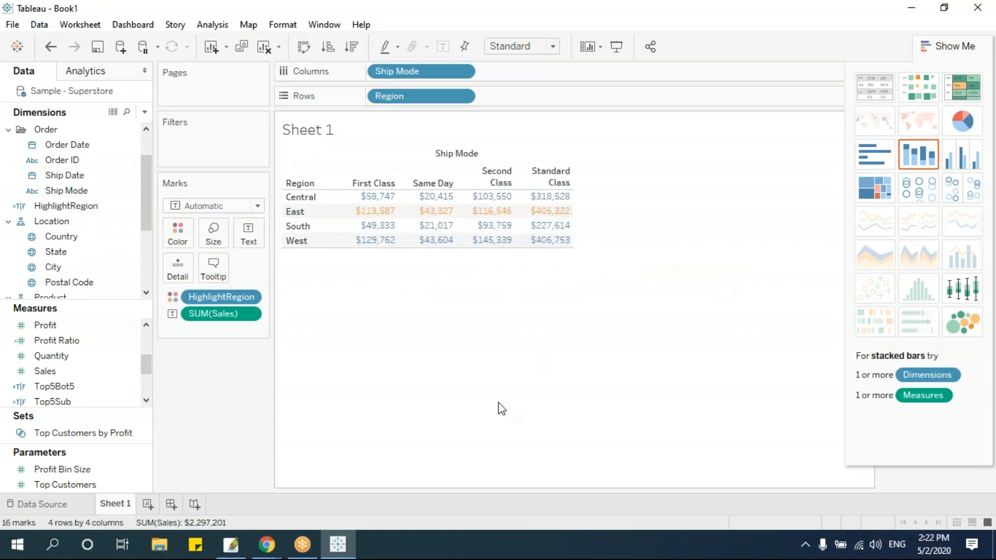
left_click_drag(142, 188, 144, 238)
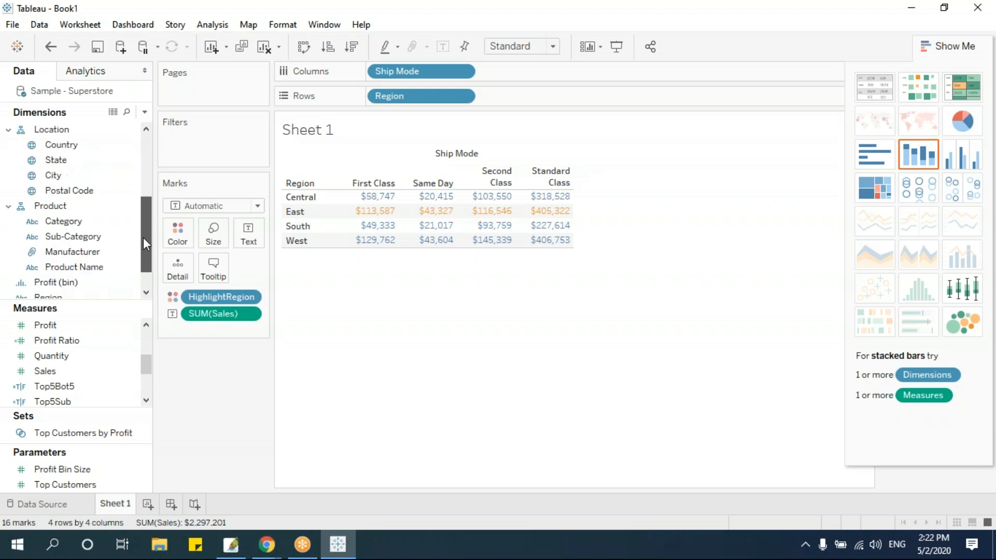
left_click_drag(63, 221, 540, 97)
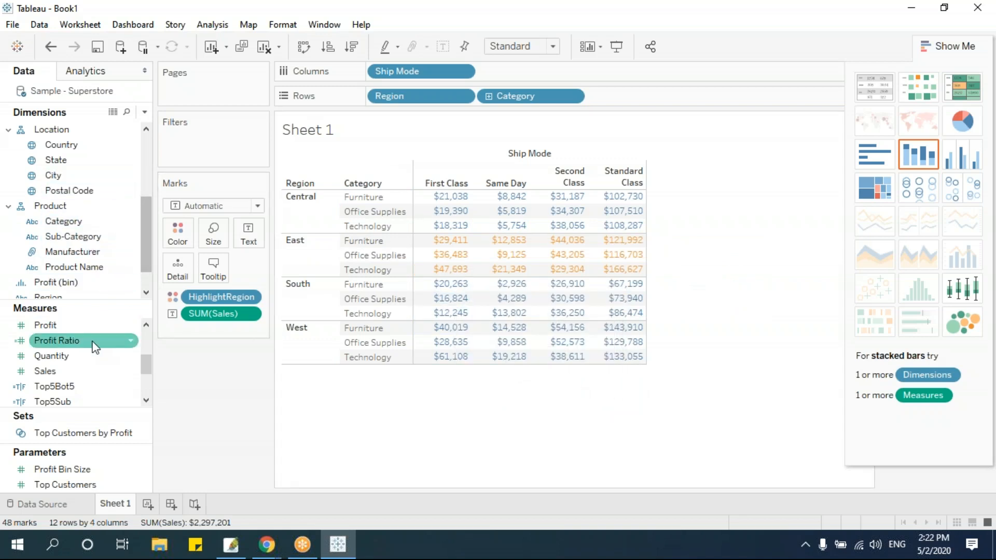
Edit the HighlightRegion calculated field so its formula reads [Region] = "South"
left_click_drag(146, 252, 150, 223)
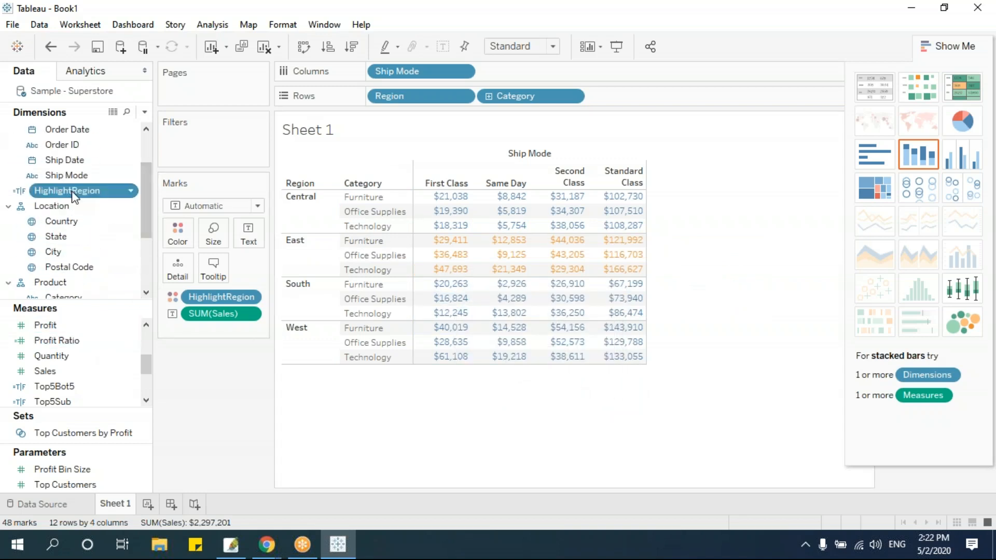
right_click(75, 196)
left_click(129, 279)
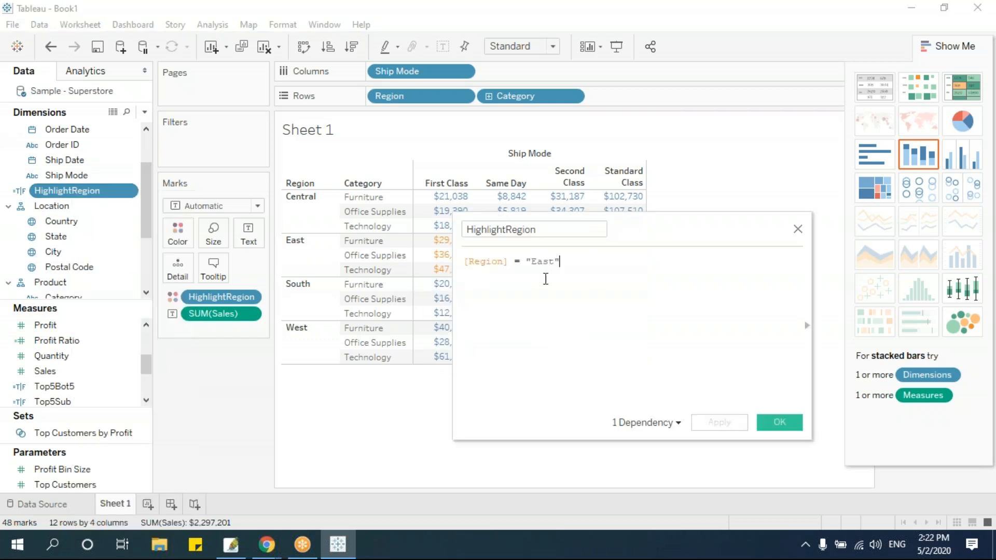
left_click(553, 261)
key("BackSpace")
key("BackSpace")
key("BackSpace")
key("BackSpace")
type("South")
left_click(778, 422)
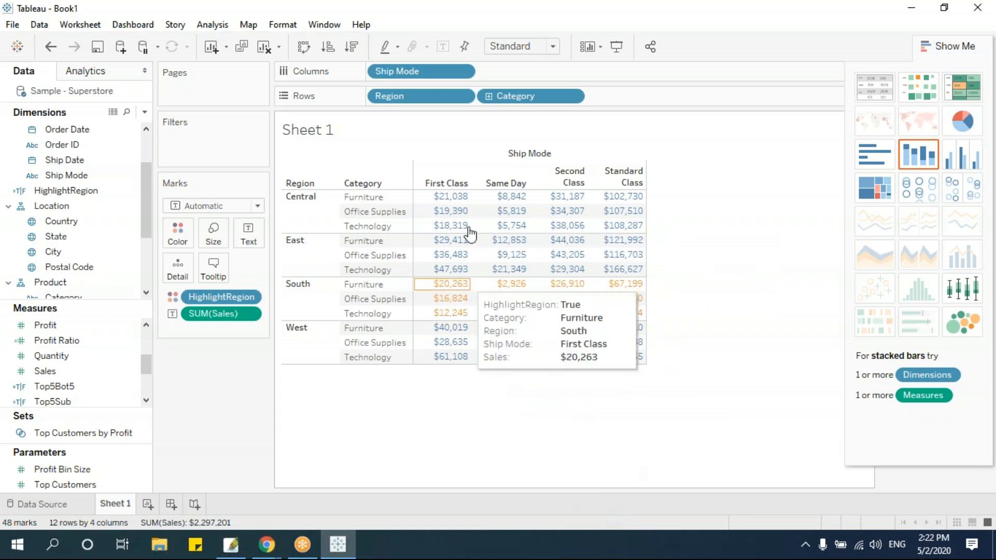
Move Region from the rows to the columns and Ship Mode to the rows after Category
left_click_drag(438, 95, 553, 73)
left_click_drag(427, 72, 531, 95)
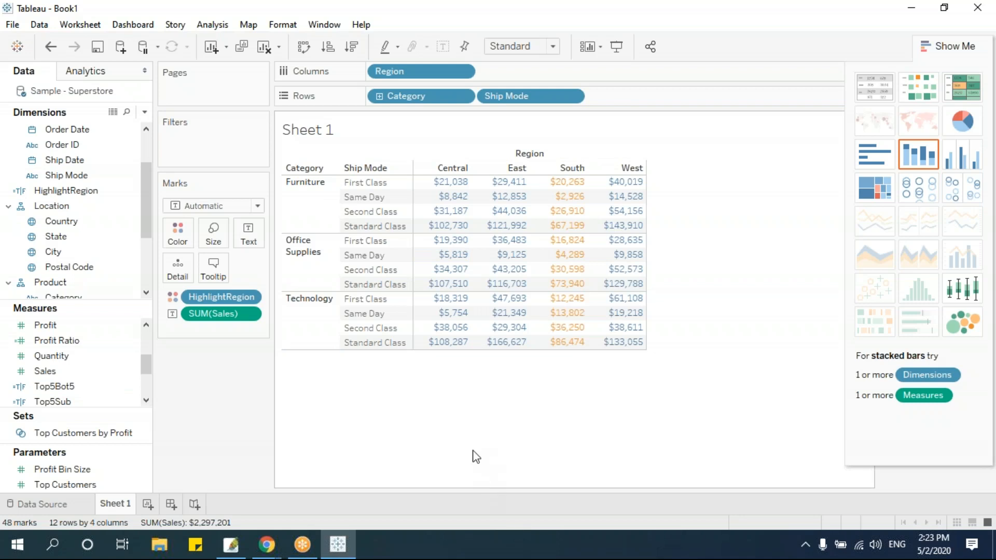
Clear the sheet and build a Profit text table with Region and Category as rows and Segment as columns
key("alt+shift+BackSpace")
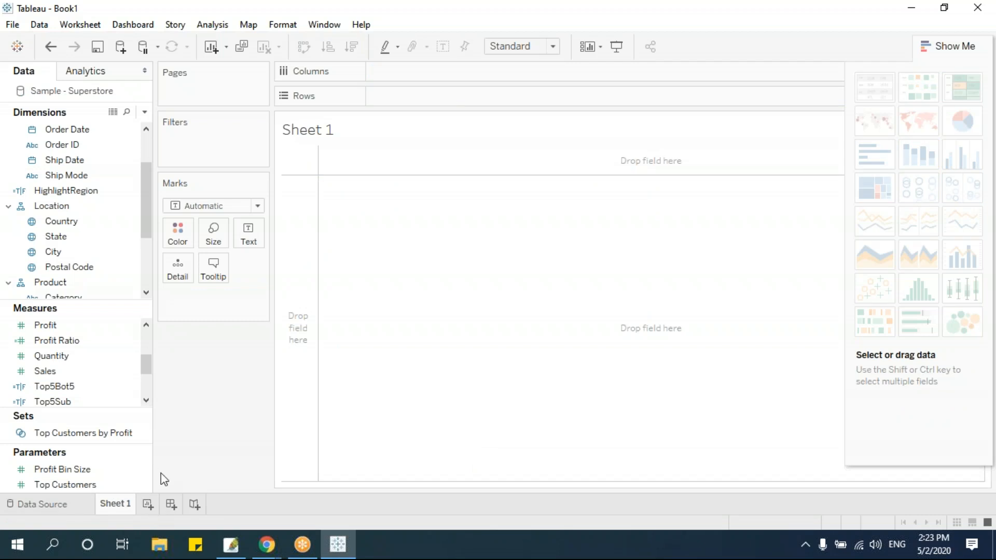
scroll(143, 233, "down", 2)
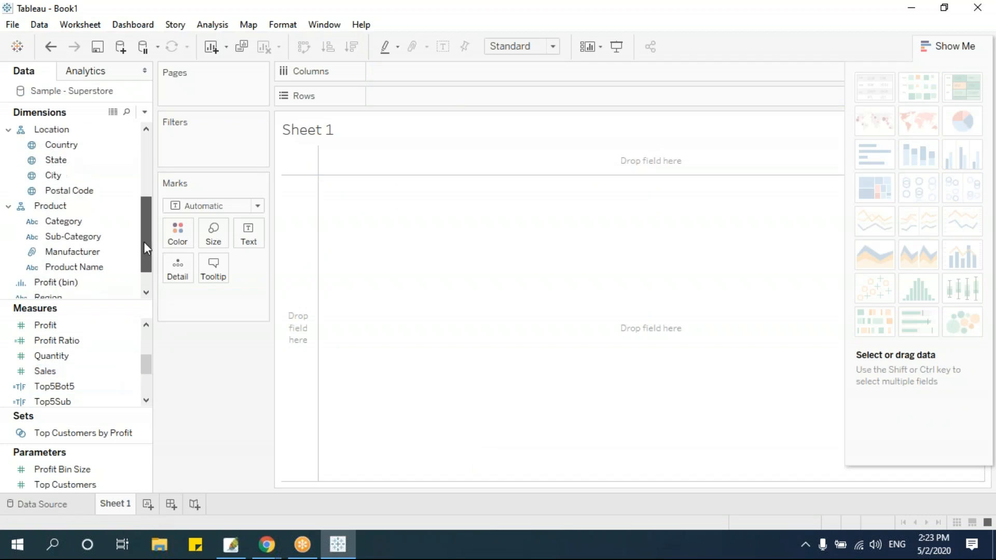
scroll(144, 248, "down", 2)
left_click_drag(98, 267, 425, 96)
left_click_drag(128, 190, 523, 104)
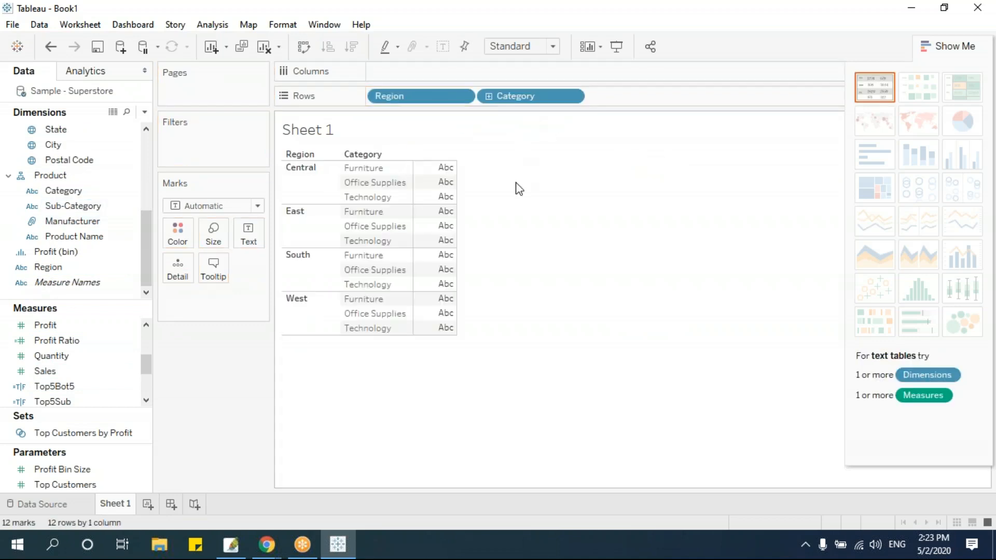
left_click_drag(54, 325, 422, 396)
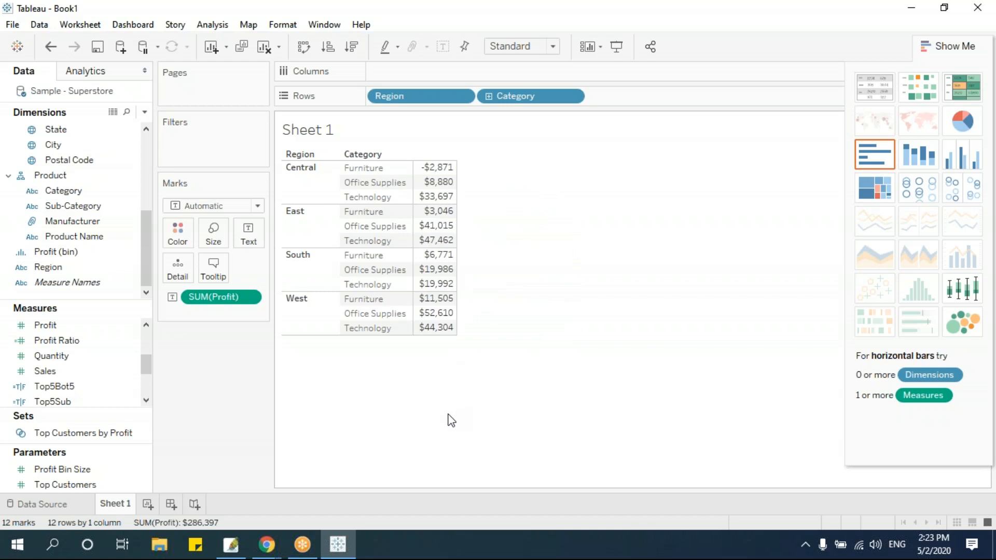
left_click_drag(148, 278, 158, 146)
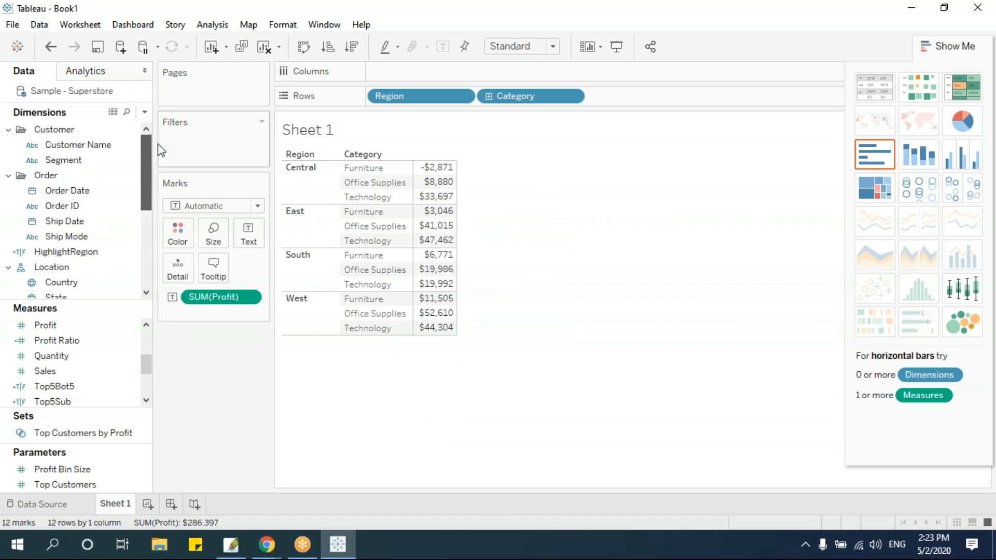
left_click_drag(83, 162, 435, 70)
left_click(944, 45)
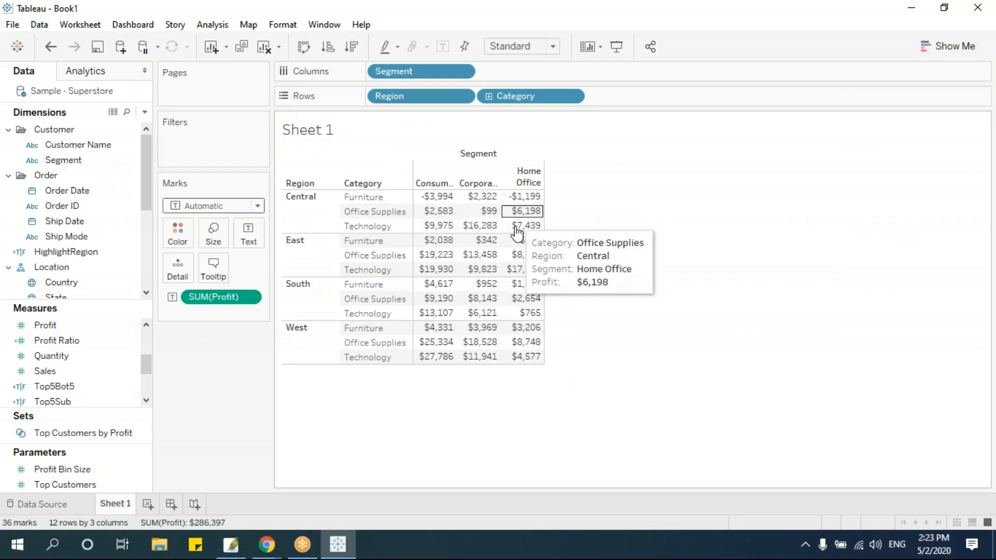
Replace Category with Sub-Category in the rows, placed after Region
left_click_drag(515, 96, 156, 311)
left_click_drag(151, 155, 148, 212)
left_click_drag(73, 266, 545, 94)
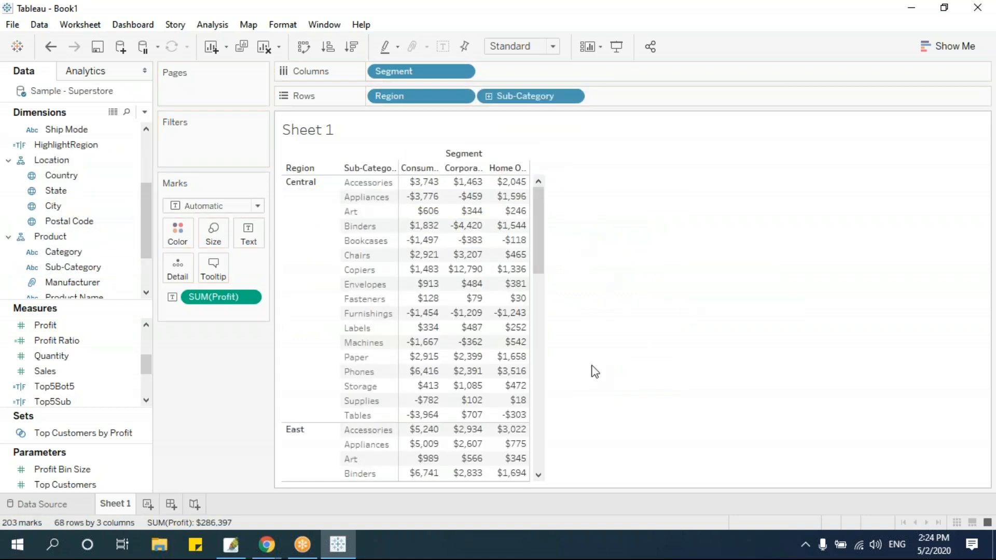
Remove Segment from the table and move Region to the columns, keeping only Sub-Category in the rows
left_click_drag(406, 71, 772, 355)
mouse_move(535, 96)
left_mouse_down()
mouse_move(450, 72)
mouse_move(510, 89)
mouse_move(411, 92)
left_mouse_up()
left_click_drag(390, 96, 415, 72)
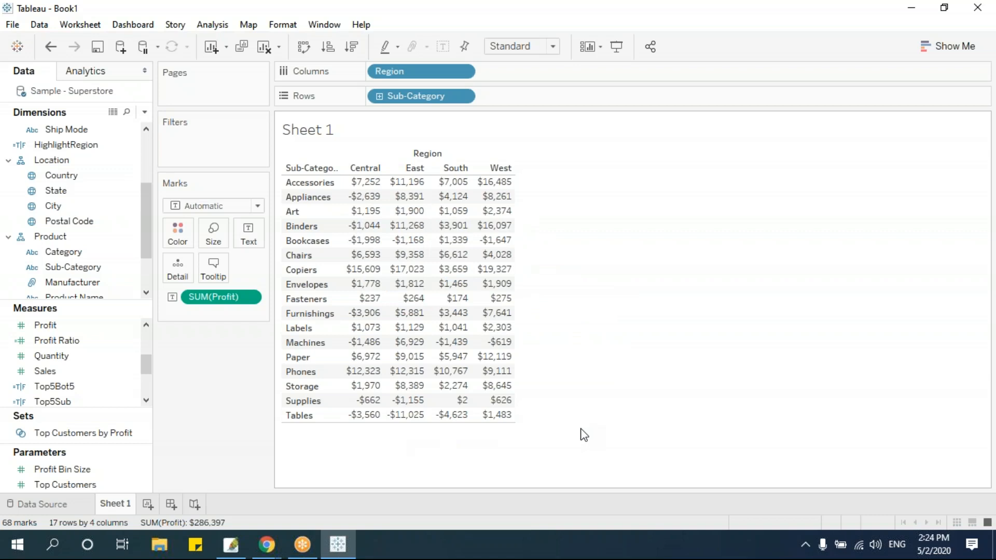
Start a new calculated field named HighlighNegative, keeping its editor beside the table
left_click(145, 112)
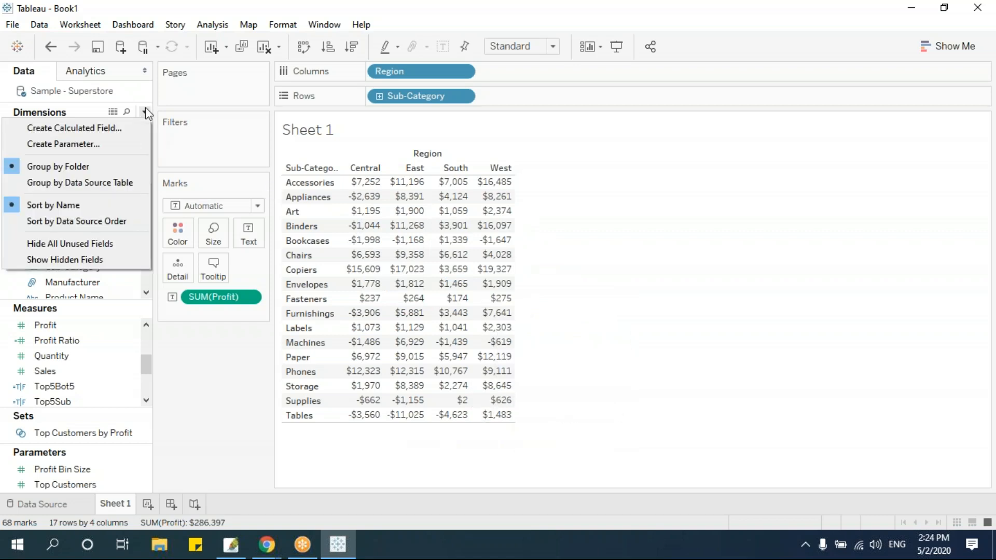
left_click(74, 128)
left_click_drag(655, 229, 782, 173)
left_click_drag(674, 178, 498, 181)
type("HighlighNegative")
left_click(679, 262)
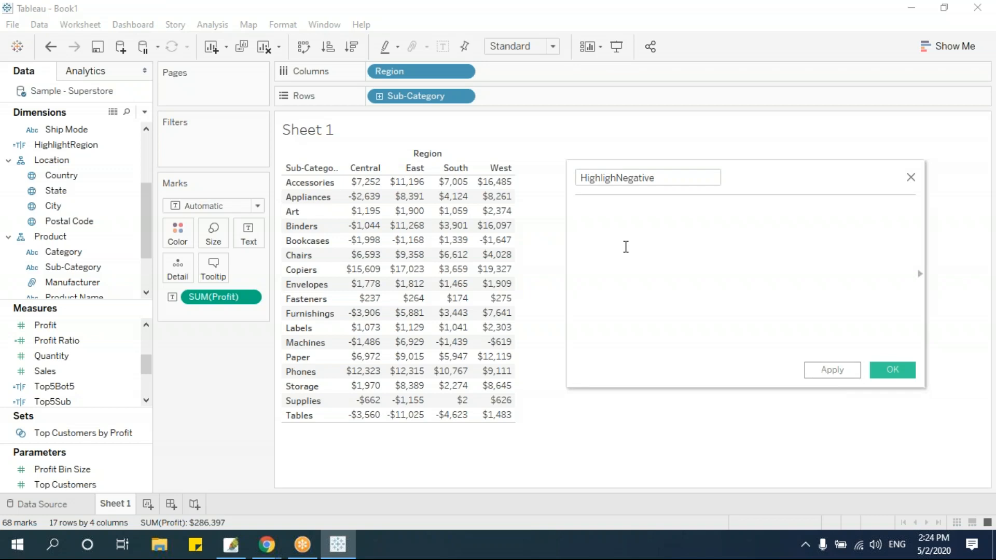
Save HighlighNegative with the formula SUM([Profit])<0 and color the table's Profit values by it
type("sum")
key("Return")
type("pfof")
key("BackSpace")
key("BackSpace")
key("Return")
key("BackSpace")
key("BackSpace")
key("BackSpace")
key("BackSpace")
key("BackSpace")
key("BackSpace")
key("BackSpace")
key("BackSpace")
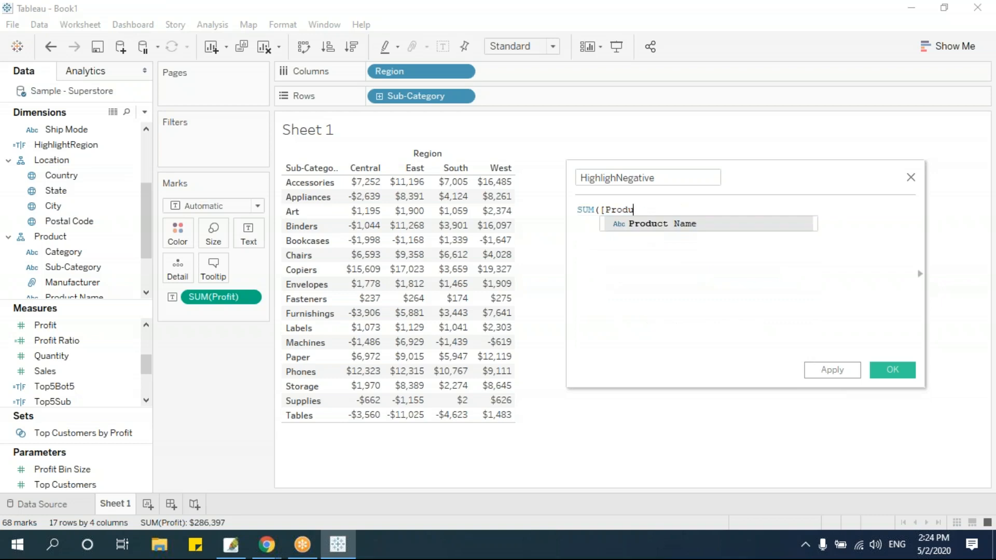
key("BackSpace")
type("fi")
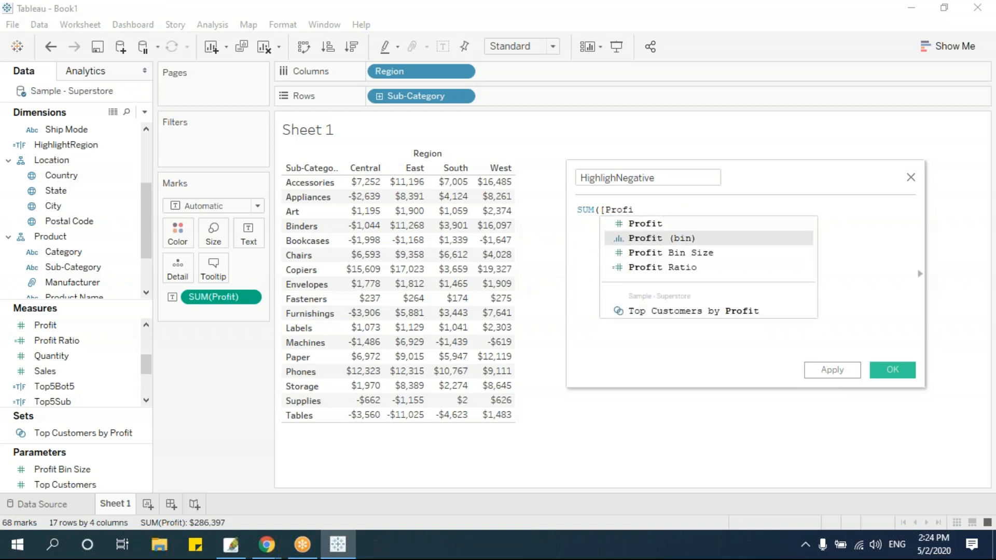
key("Return")
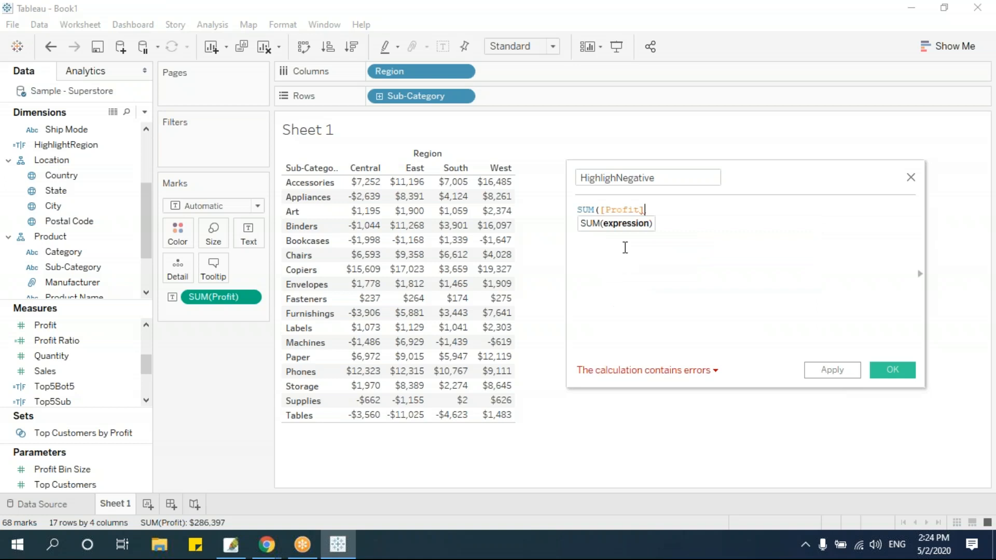
type(")>0")
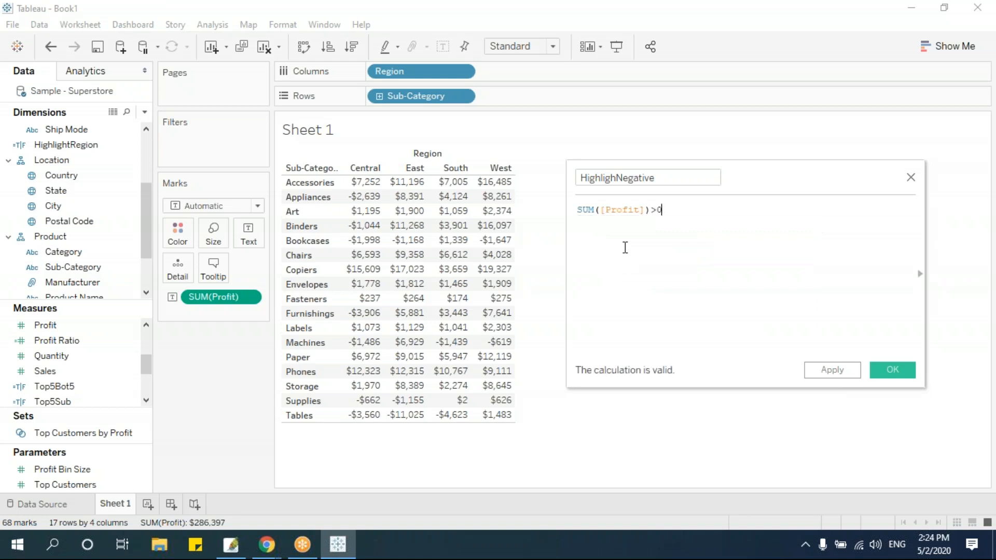
key("BackSpace")
left_click_drag(663, 210, 516, 211)
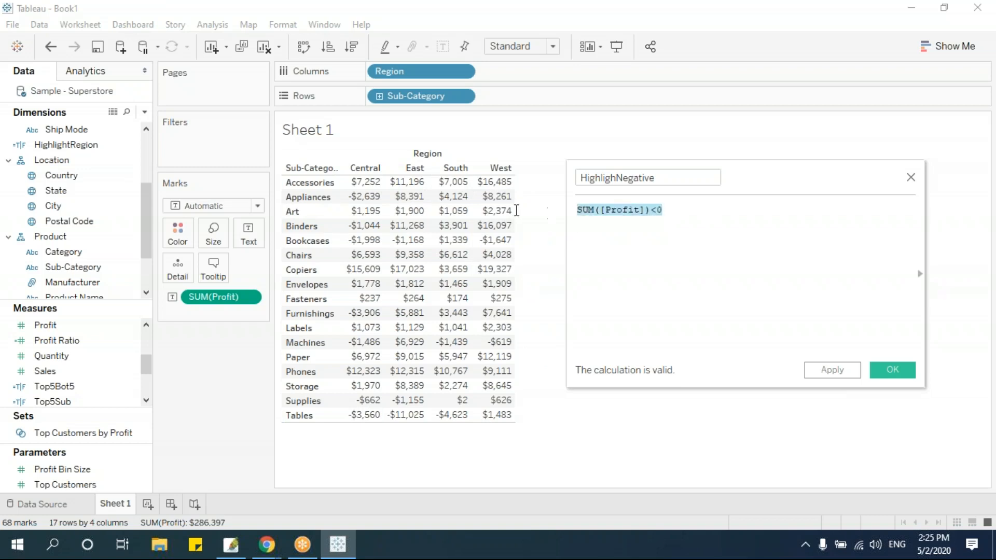
left_click(893, 370)
left_click_drag(69, 325, 178, 235)
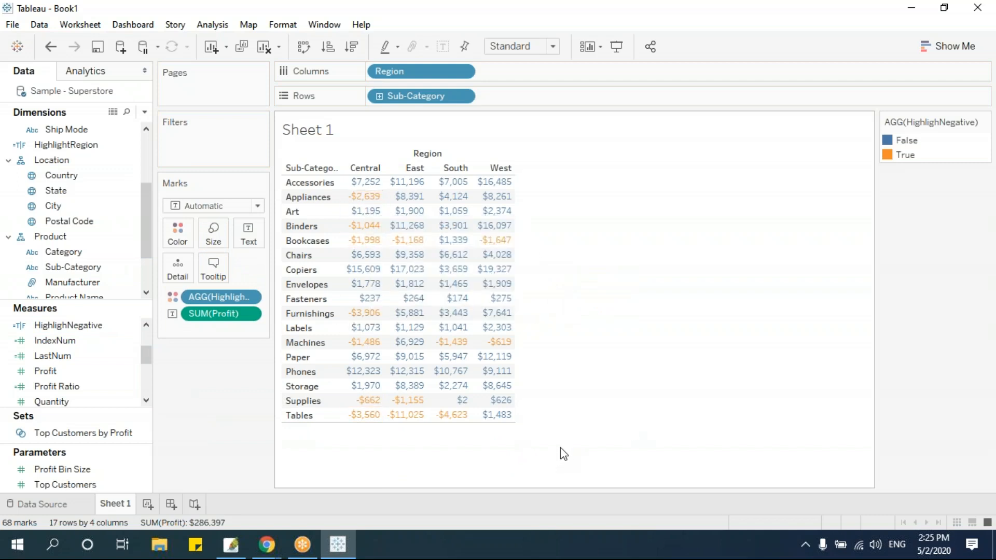
double_click(972, 151)
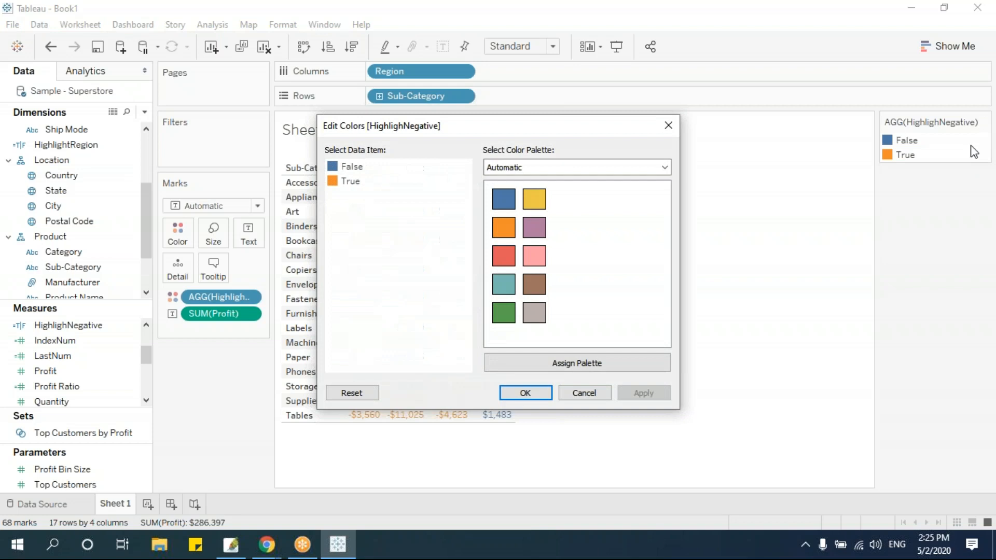
left_click_drag(505, 128, 704, 64)
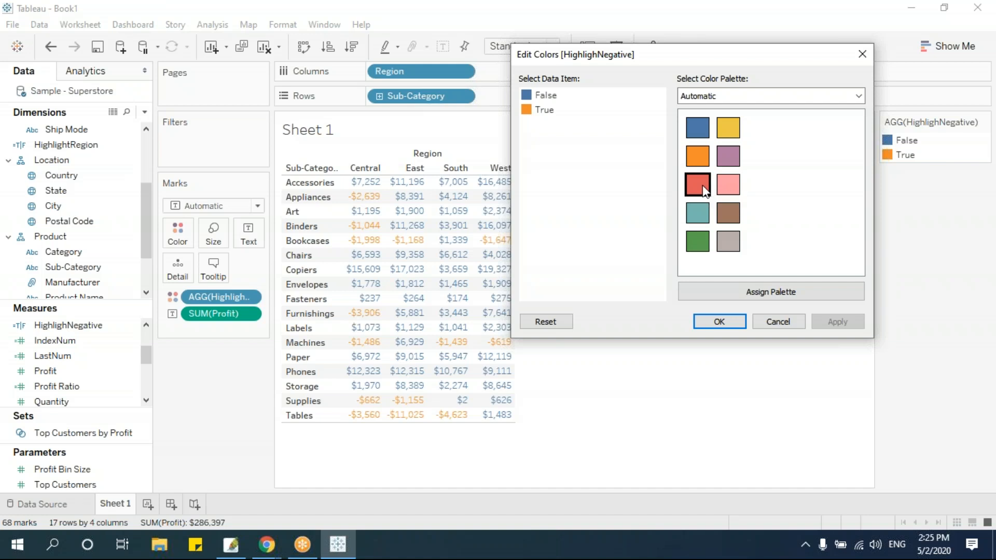
left_click(716, 322)
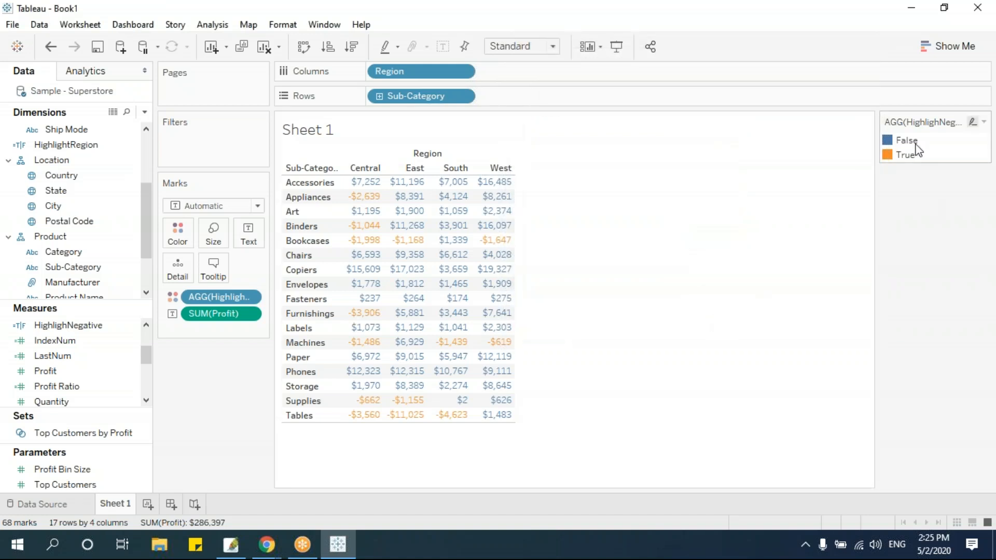
Set the color of the True value of HighlighNegative to red from the Automatic palette
double_click(951, 151)
left_click_drag(462, 133, 716, 142)
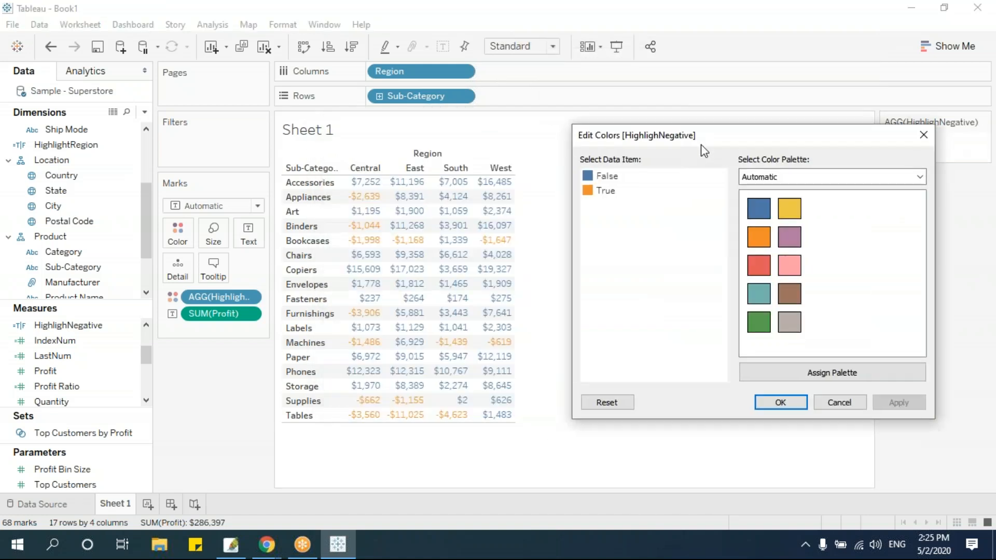
left_click(604, 192)
left_click(759, 265)
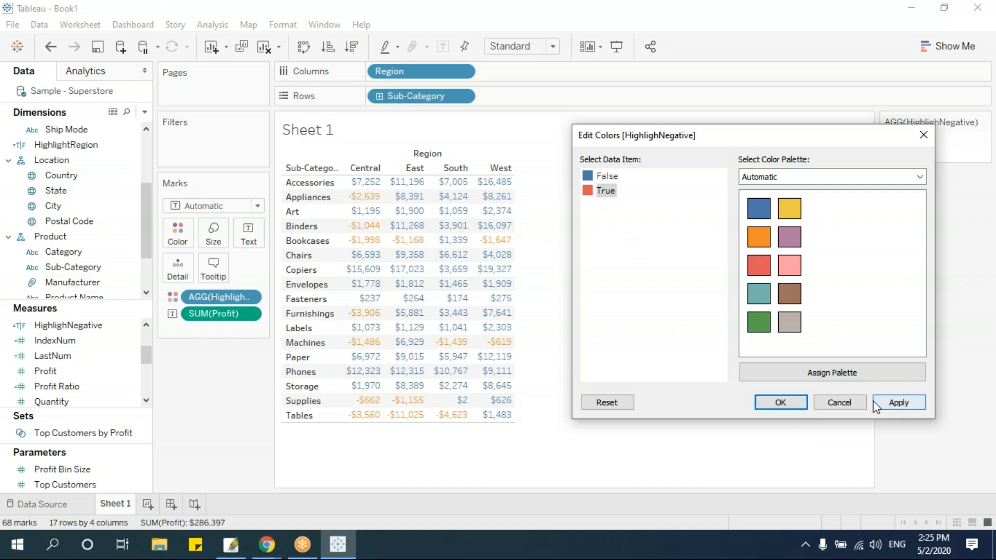
left_click(798, 405)
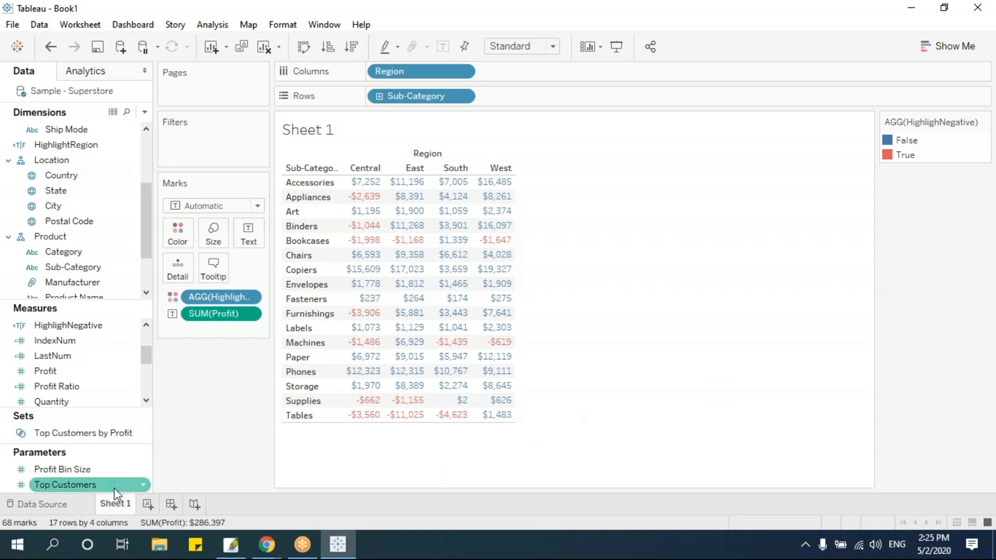
Duplicate Sheet 1 and remove the HighlighNegative coloring from the copy
right_click(117, 508)
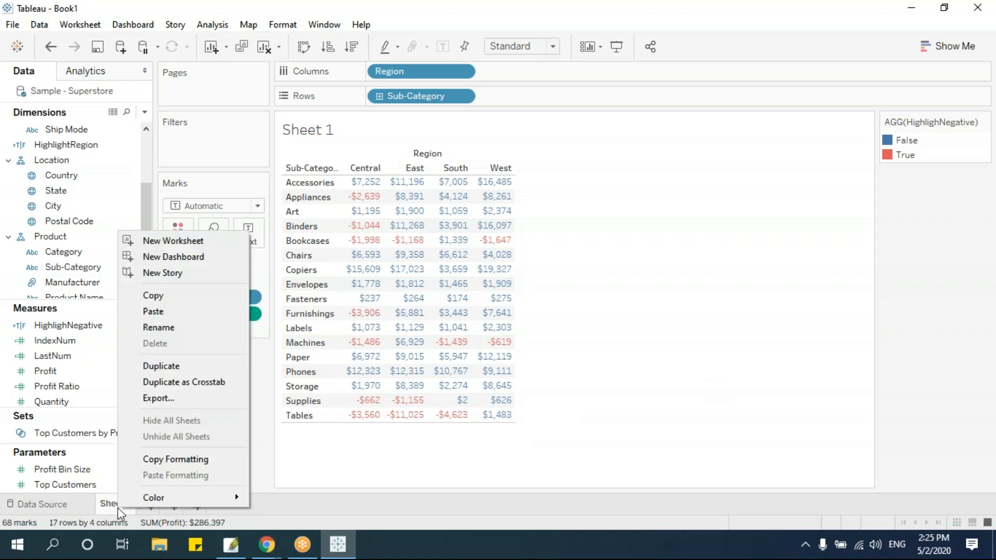
left_click(176, 366)
mouse_move(186, 500)
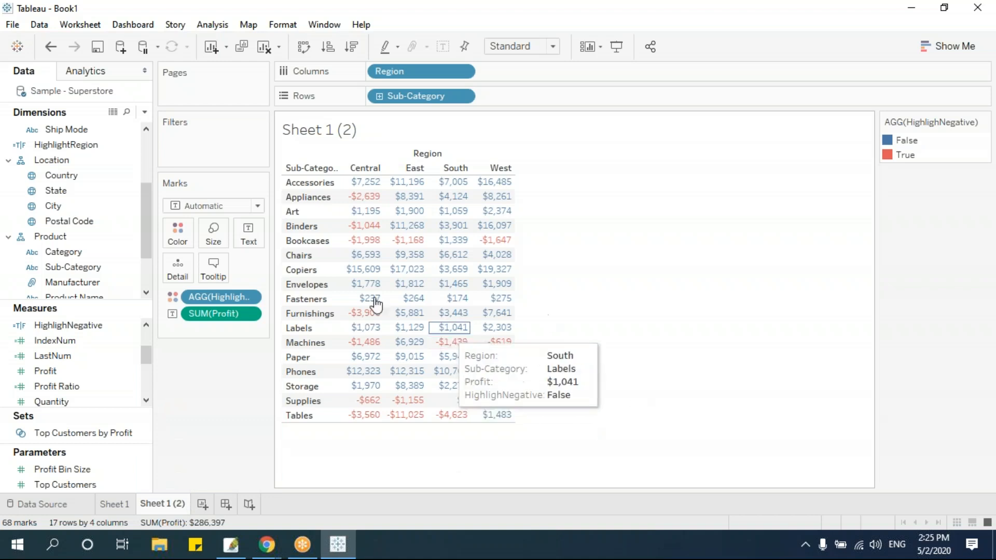
mouse_move(353, 206)
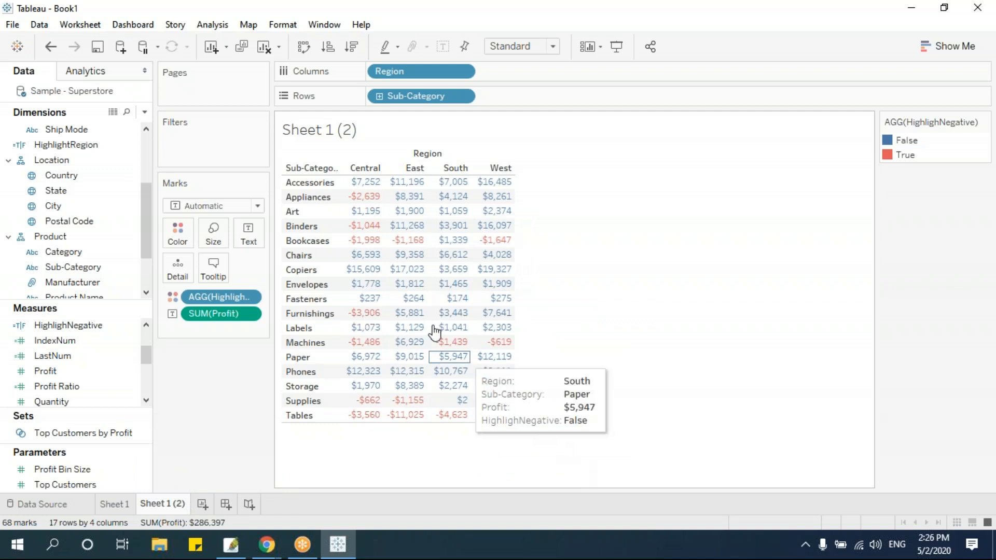
mouse_move(347, 232)
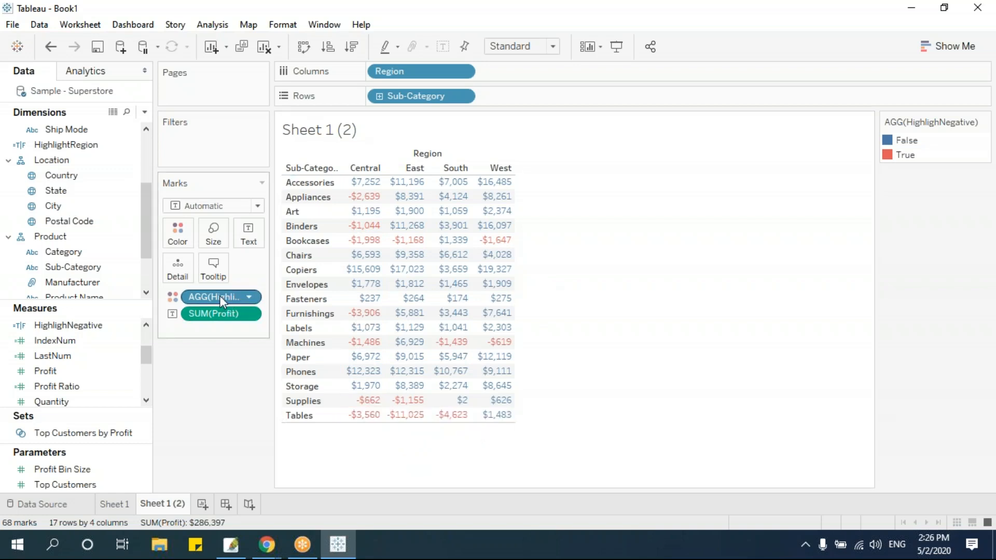
left_click_drag(216, 301, 357, 249)
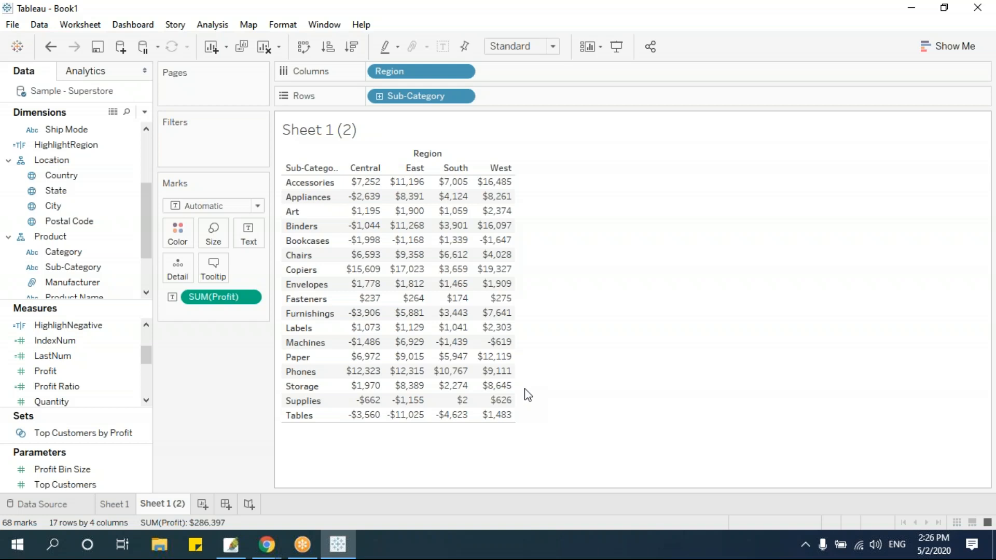
Launch Excel
key("super+r")
type("excel")
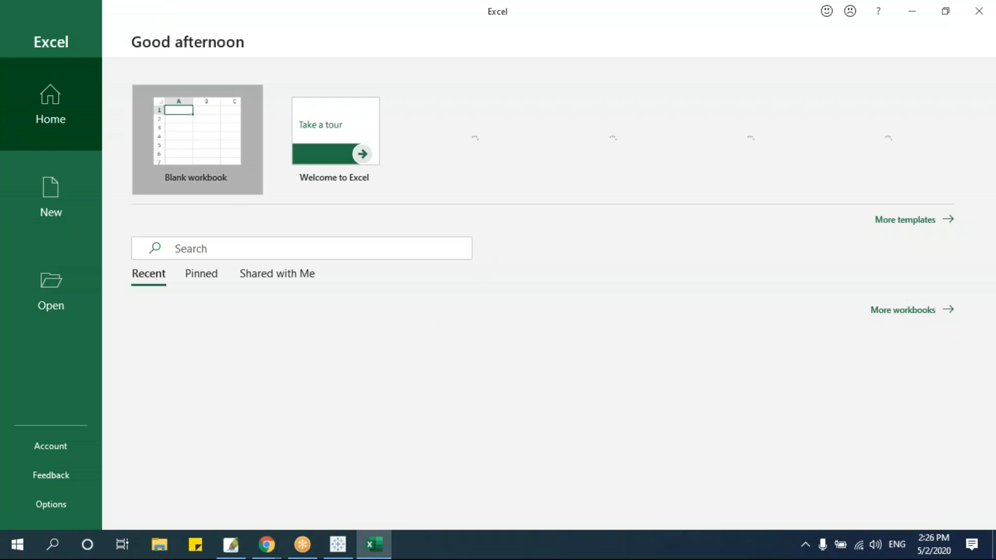
Create a blank workbook and open the Symbol dialog for cell G5
left_click(197, 140)
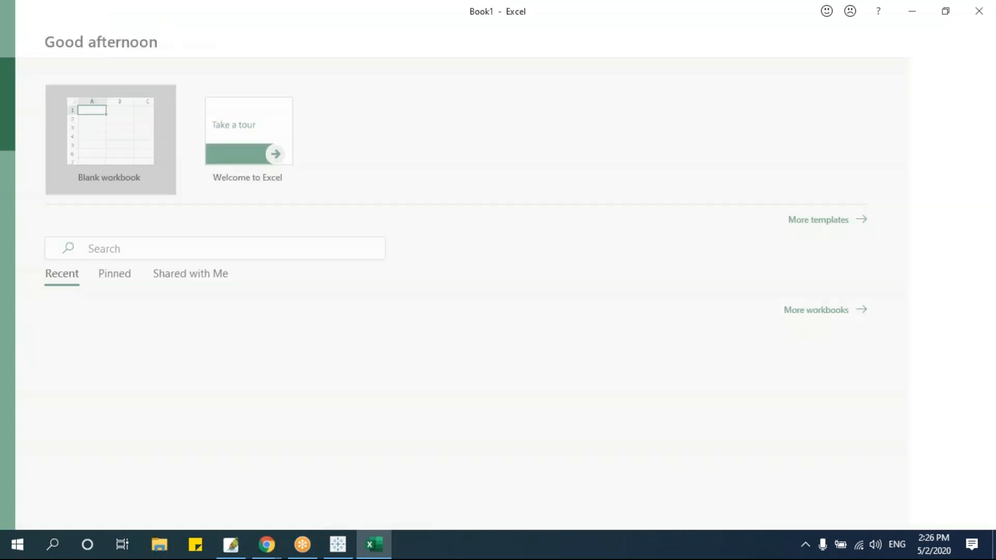
left_click(330, 228)
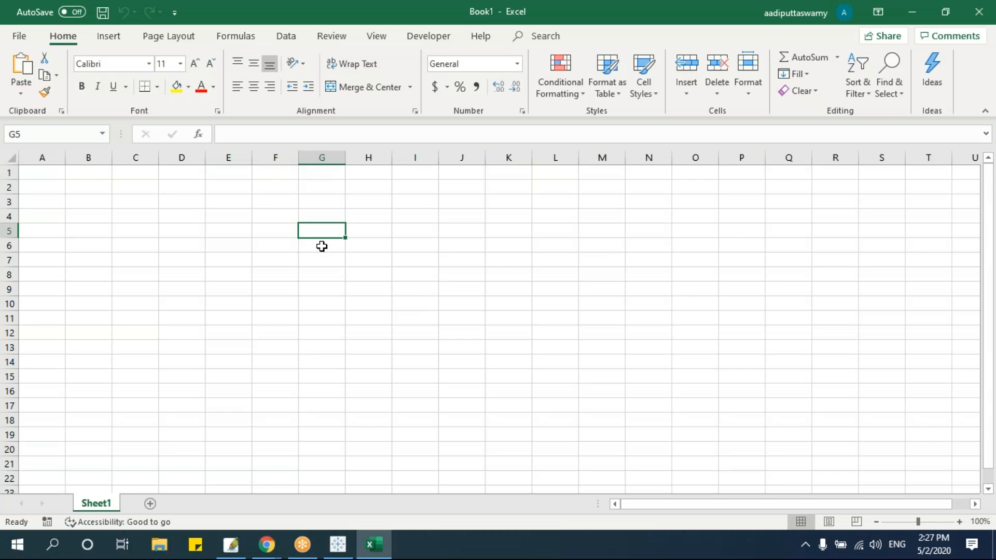
left_click(110, 37)
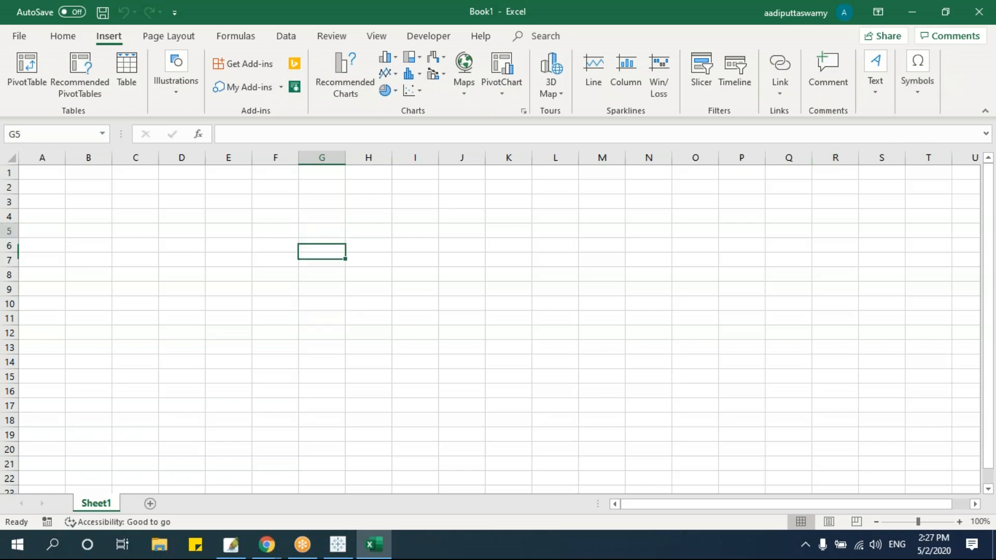
key("alt+i")
key("s")
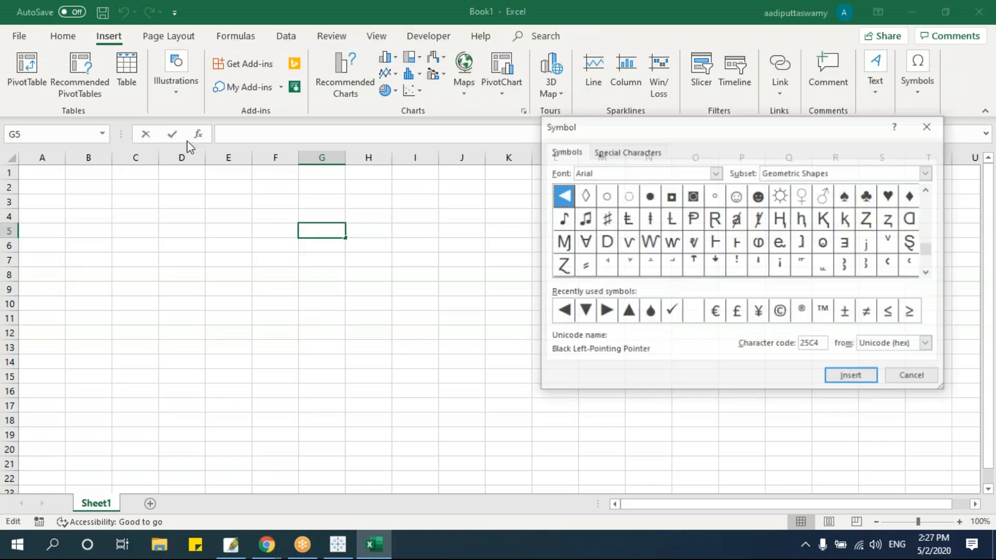
left_click_drag(715, 133, 591, 153)
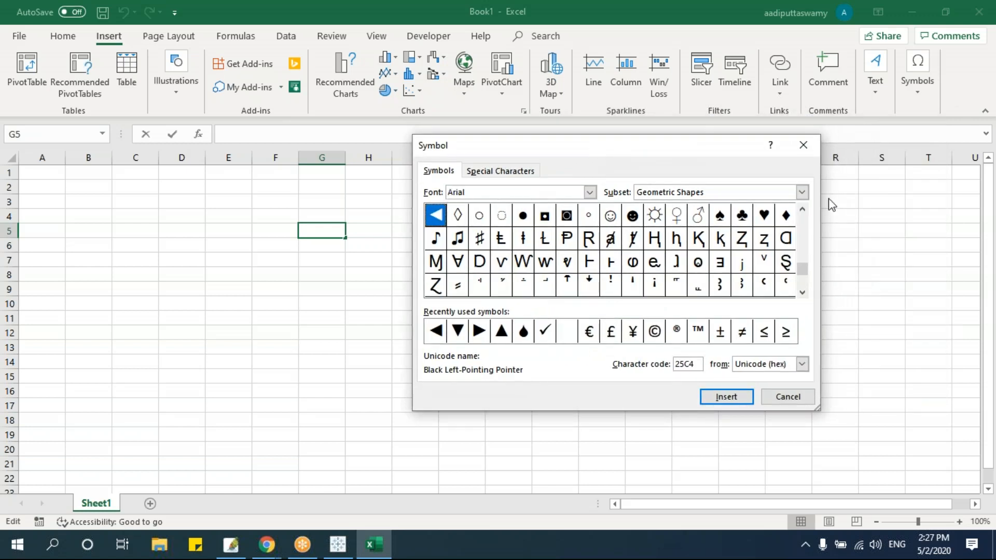
left_click(802, 192)
left_click_drag(806, 240, 721, 265)
left_click(721, 262)
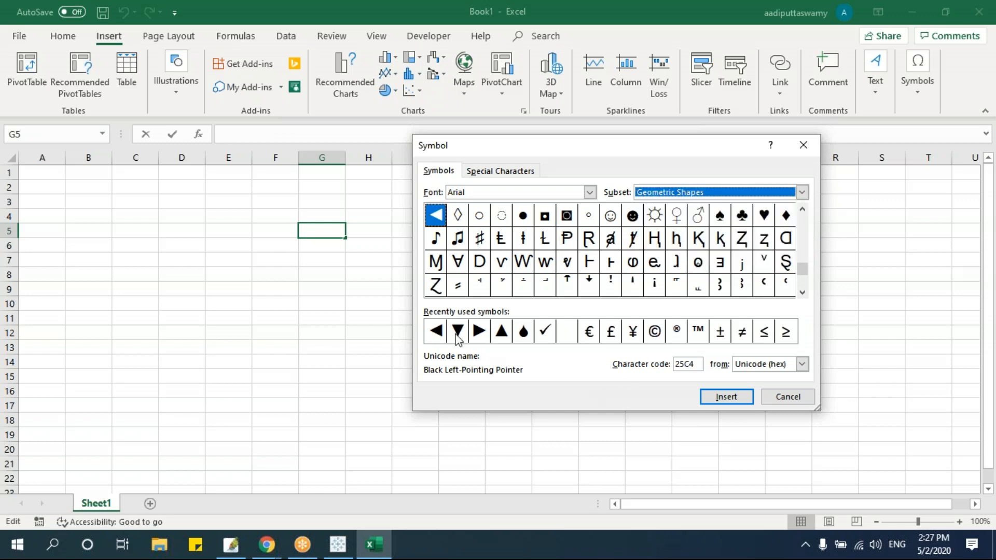
left_click_drag(805, 273, 807, 223)
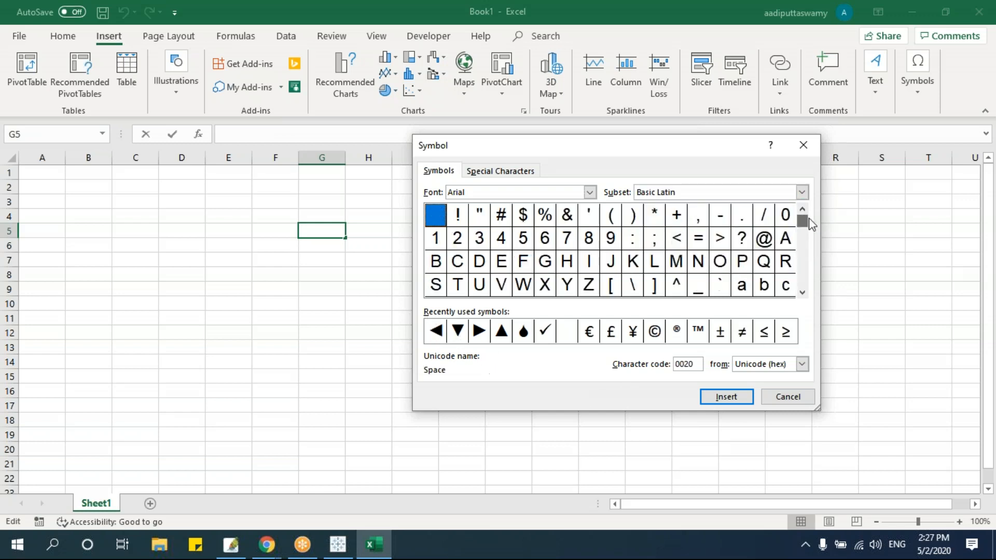
left_click(802, 192)
left_click(805, 261)
left_click(805, 262)
left_click(805, 262)
left_click(805, 262)
left_click(805, 262)
left_click(805, 262)
left_click(804, 262)
left_click(804, 261)
left_click(805, 261)
left_click(805, 262)
left_click(805, 261)
left_click(805, 261)
left_click(804, 261)
left_click(805, 262)
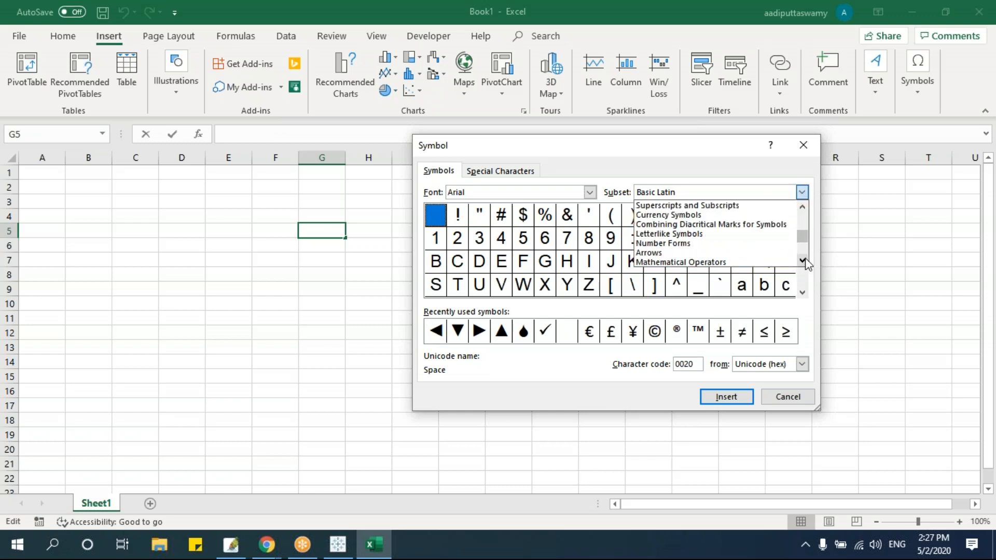
Set the symbol subset to Geometric Shapes for the Arial font
left_click(714, 192)
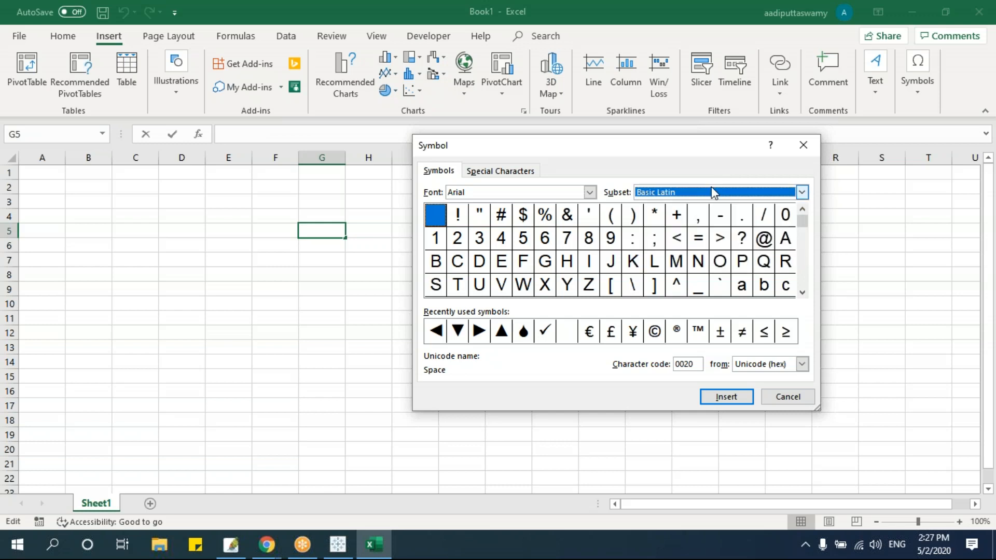
key("g")
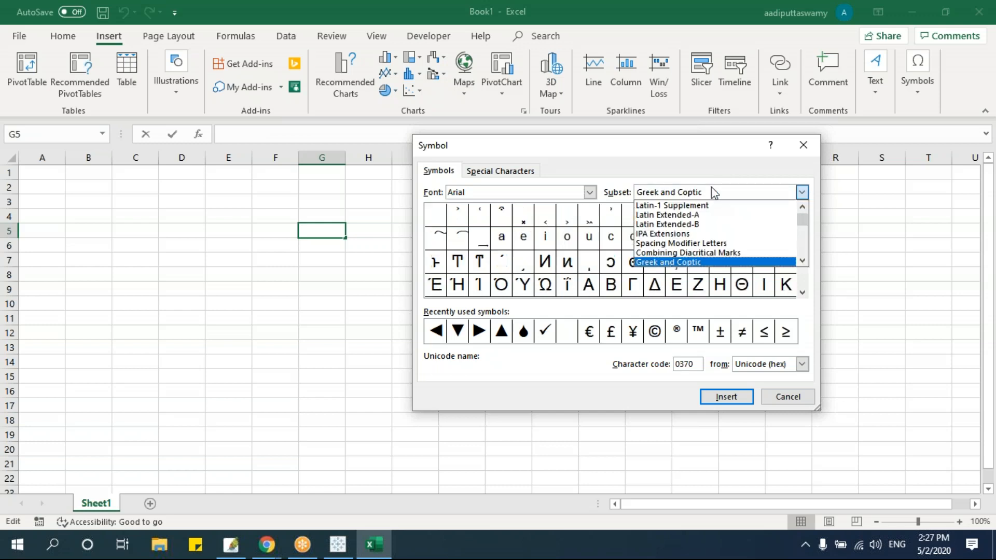
key("Down")
key("Down")
key("Down")
key("Down")
key("Down")
key("Down")
key("Down")
key("Down")
key("Down")
key("Down")
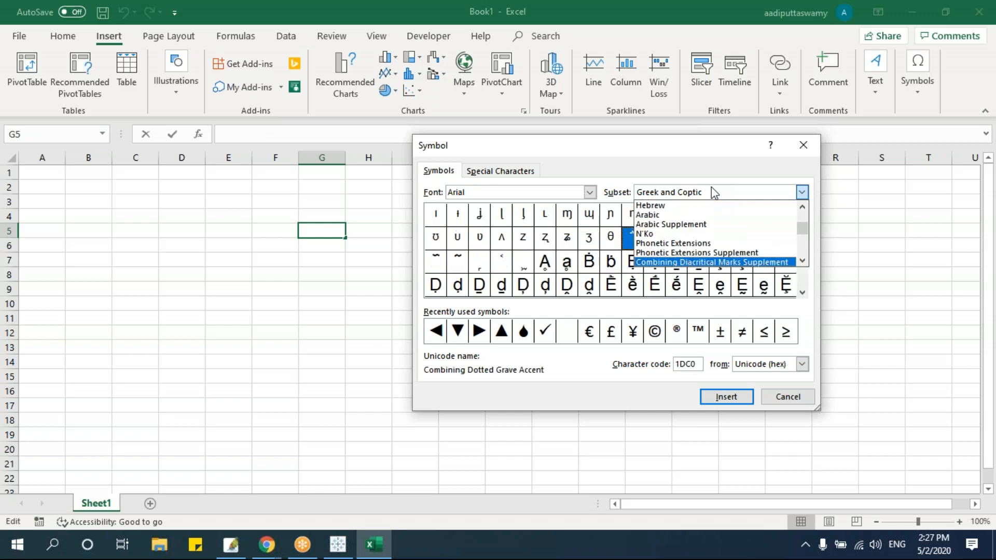
left_click_drag(802, 228, 805, 248)
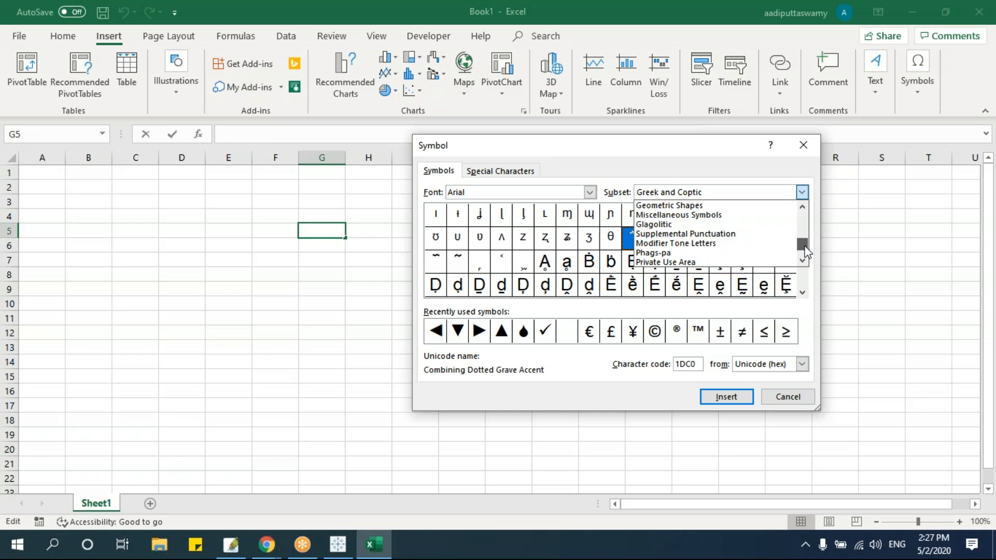
left_click(697, 210)
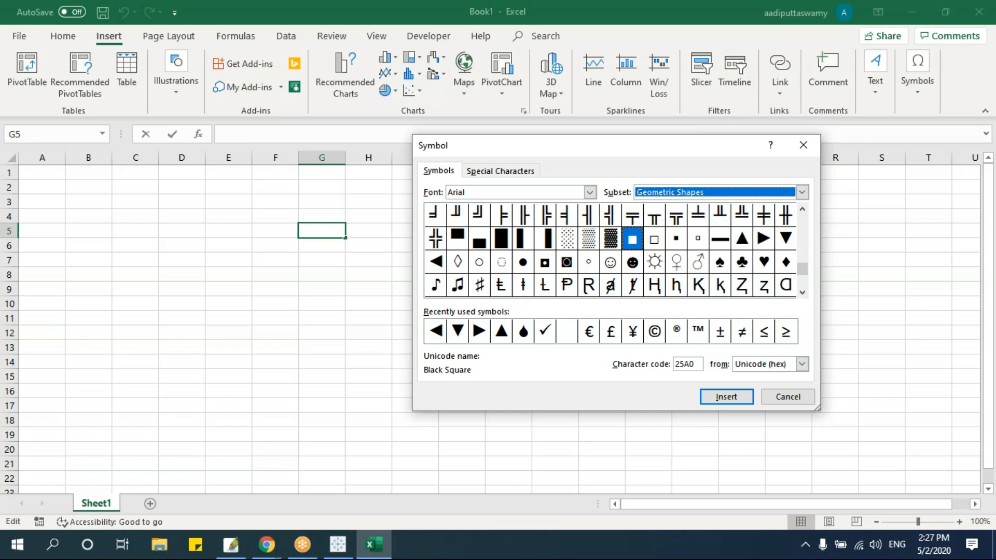
Insert the Black Up-Pointing Triangle ▲ and Black Down-Pointing Triangle ▼ into cell G5 and close the Symbol dialog
left_click(742, 238)
left_click(763, 238)
left_click(785, 239)
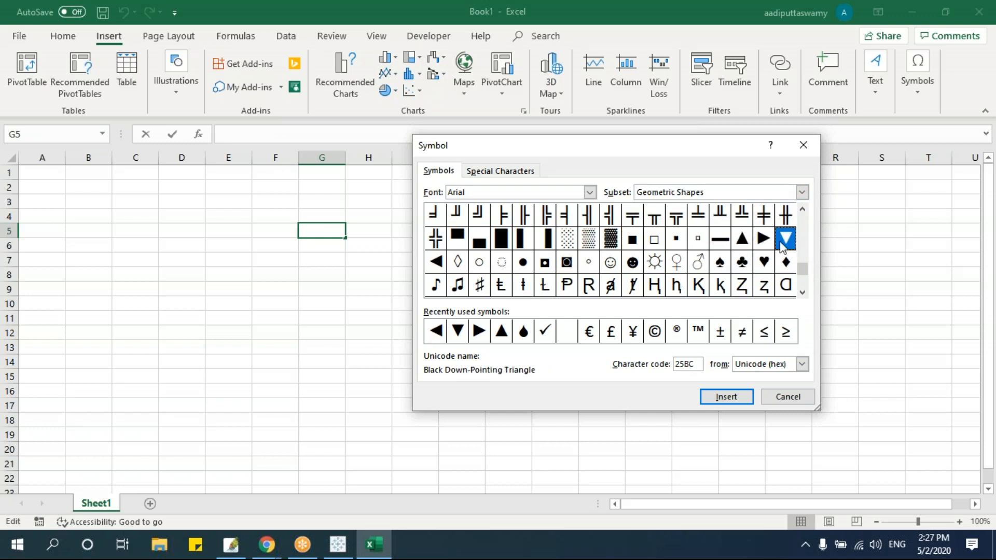
left_click(441, 261)
left_click(742, 239)
left_click(786, 240)
left_click(742, 239)
left_click(726, 396)
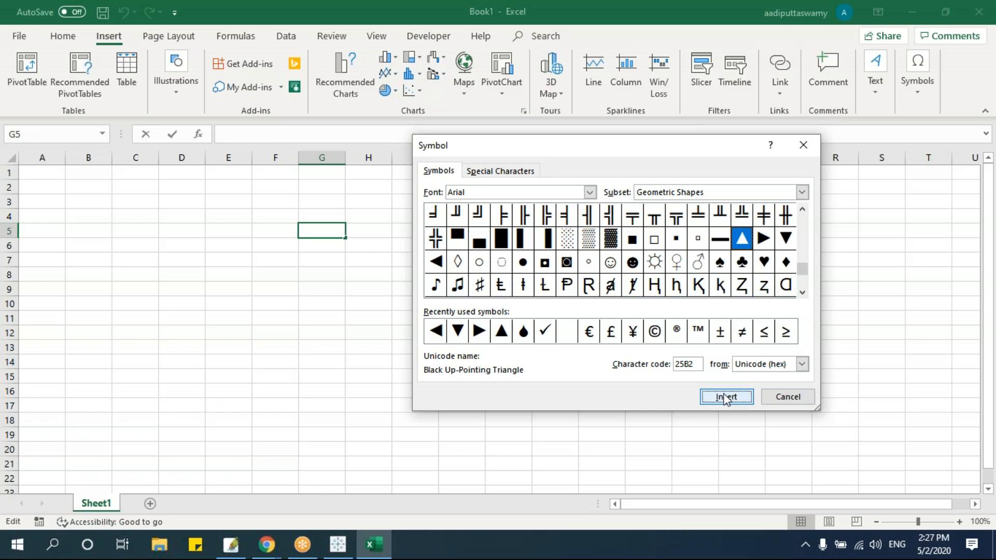
left_click(786, 240)
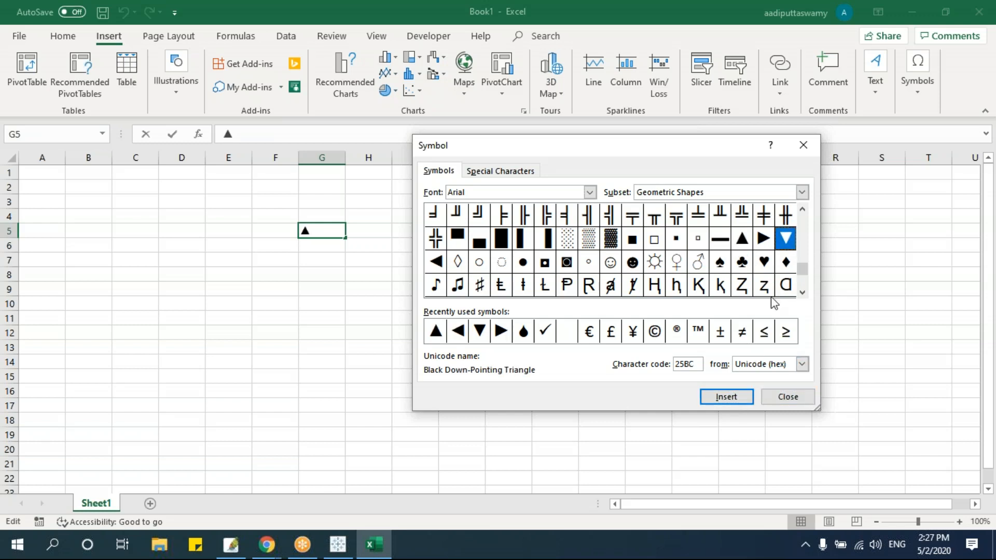
left_click(726, 396)
left_click(788, 397)
Copy the two triangle symbols ▲▼ out of cell G5 and leave the cell
left_click(436, 228)
left_click(327, 229)
double_click(327, 230)
left_click_drag(327, 230, 213, 230)
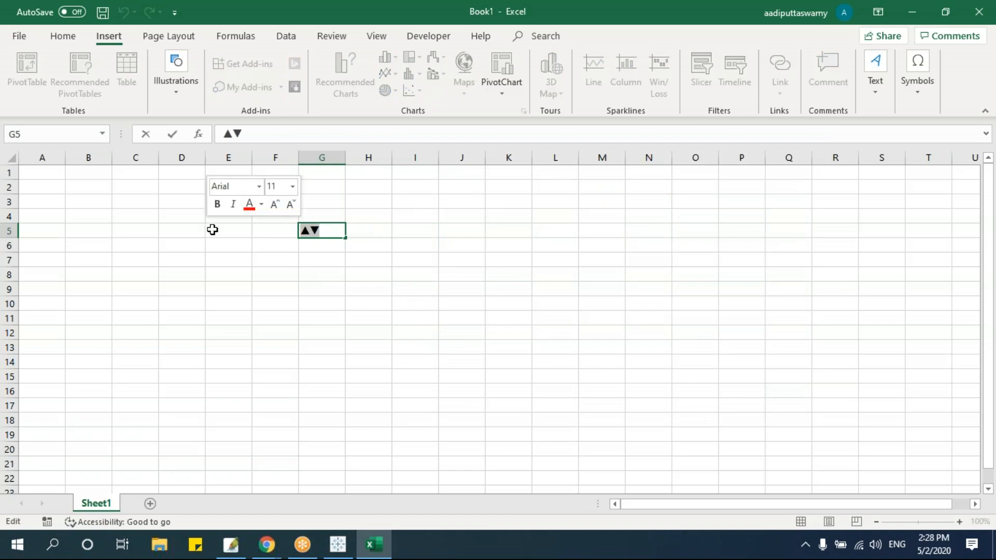
left_click(461, 316)
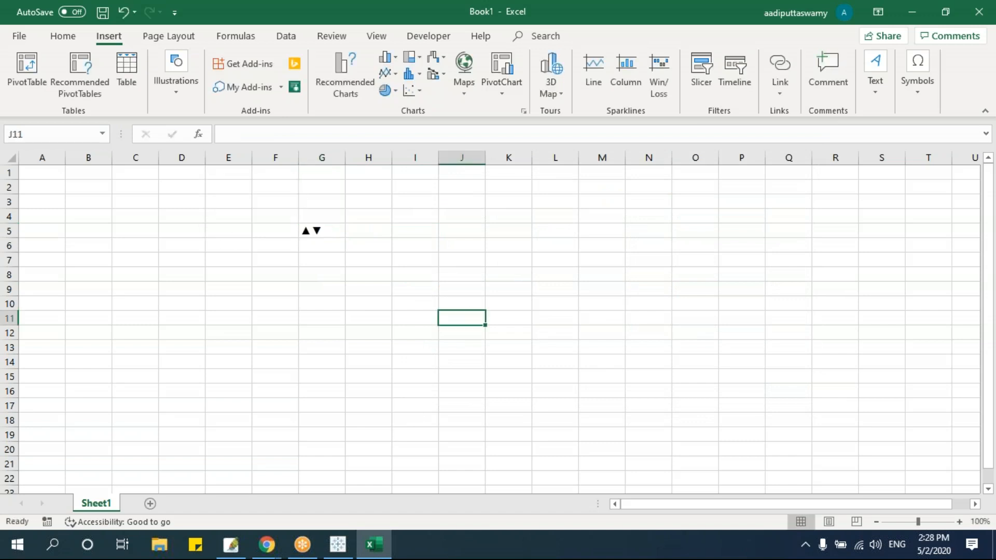
Switch to Tableau and open the formatting of SUM(Profit) on Sheet 1 (2)
left_click(347, 554)
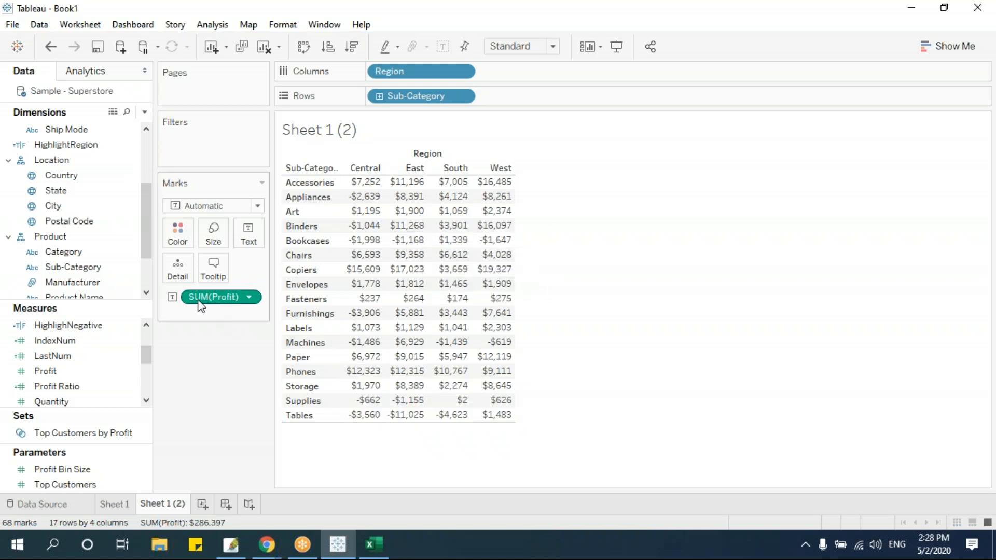
left_click(249, 298)
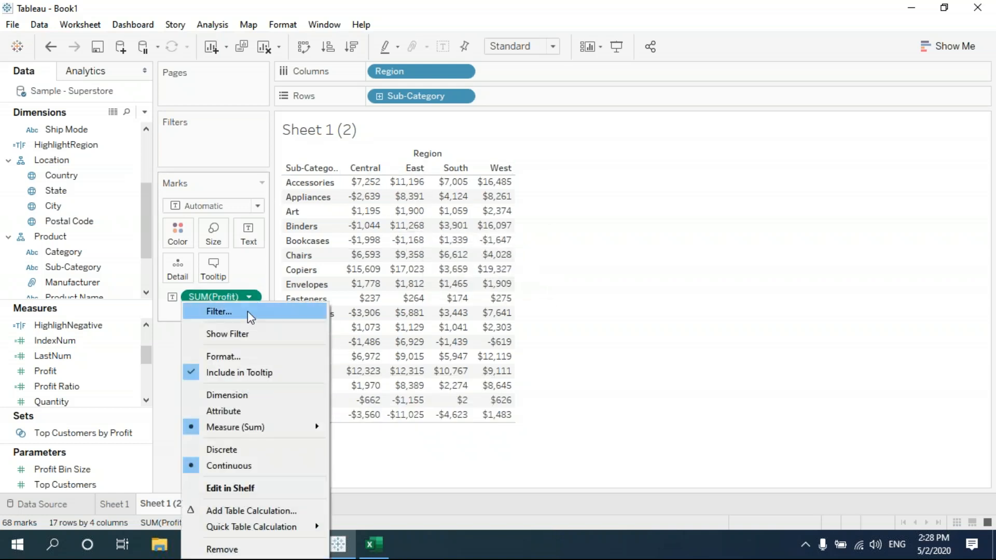
left_click(246, 356)
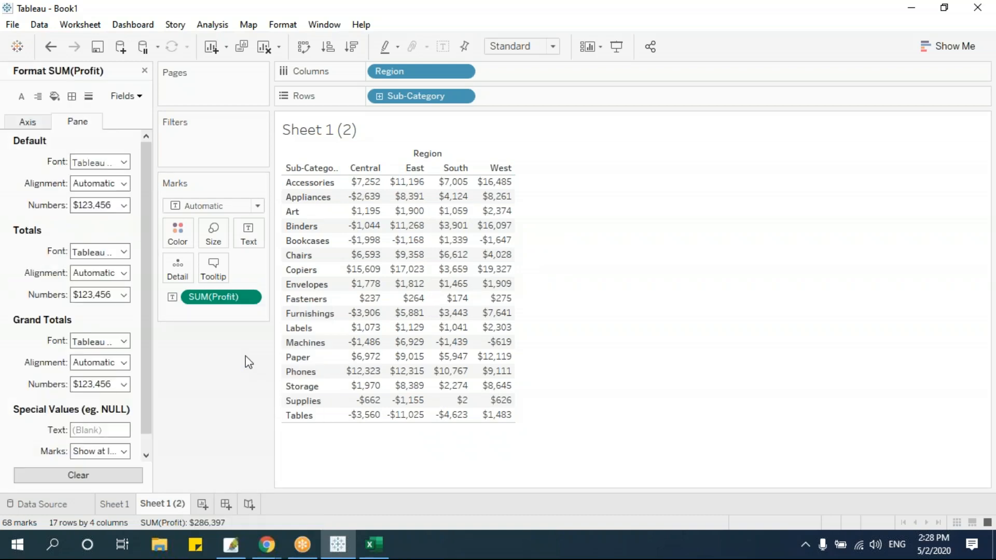
left_click(124, 96)
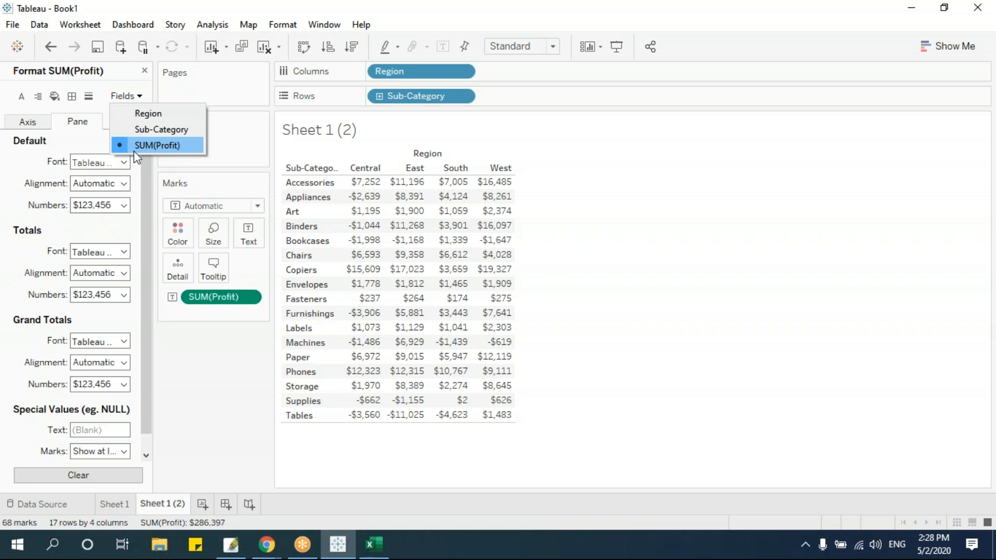
left_click(227, 415)
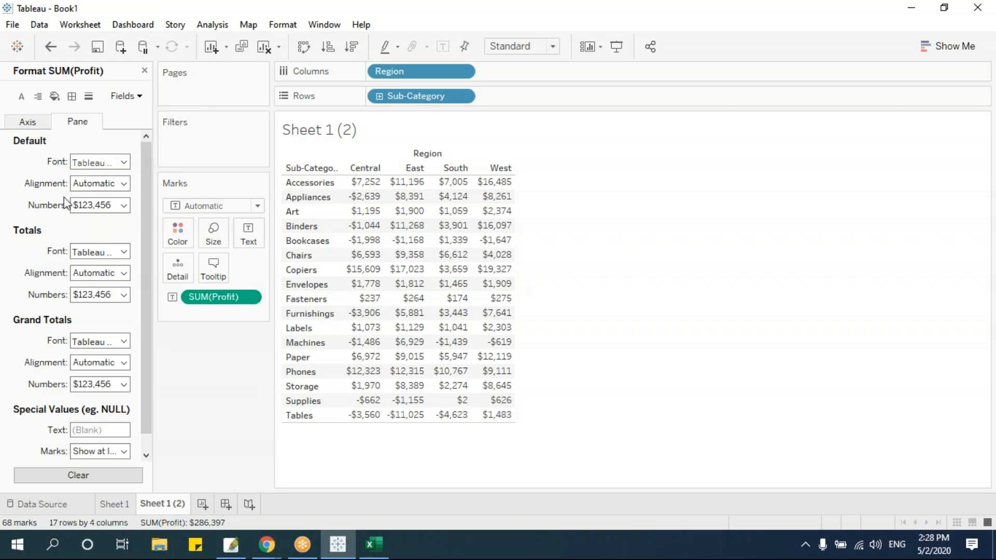
Try Number (Standard) and Number (Custom) for the pane's default numbers, and choose the Custom number format
left_click(101, 206)
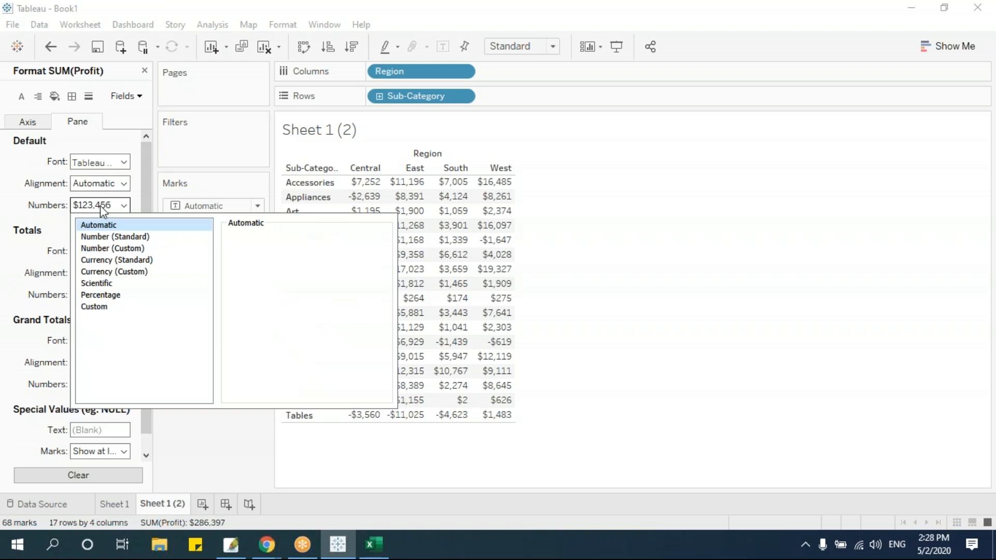
left_click(114, 236)
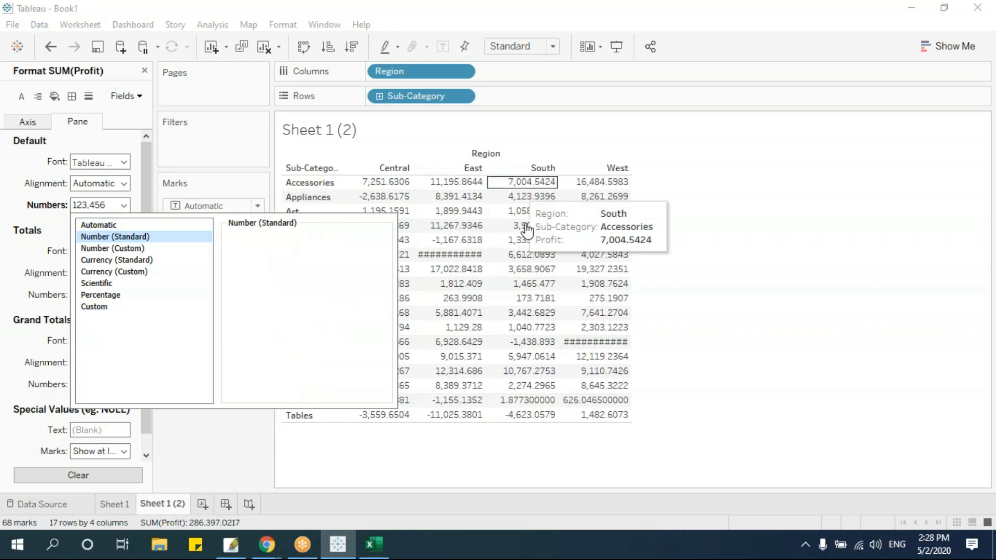
left_click(136, 248)
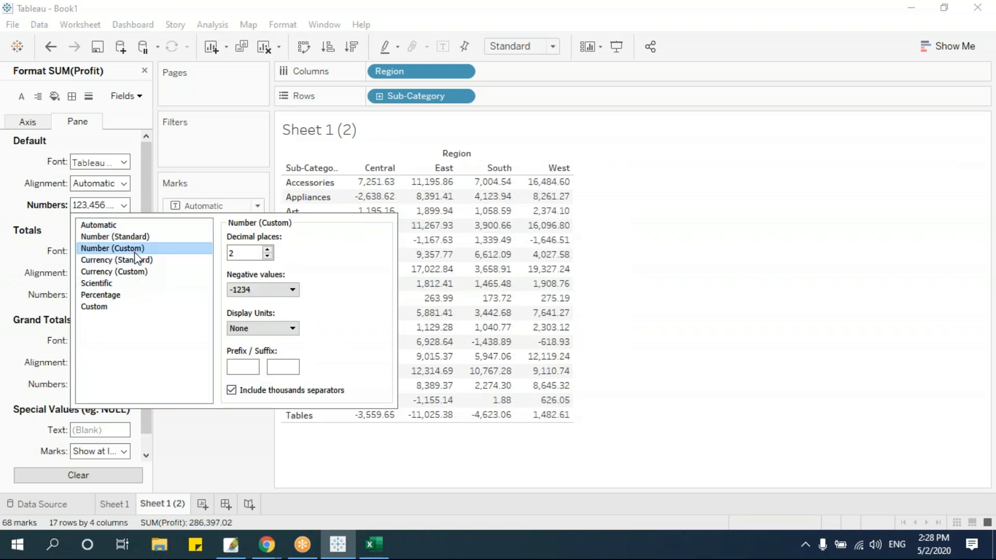
left_click(99, 308)
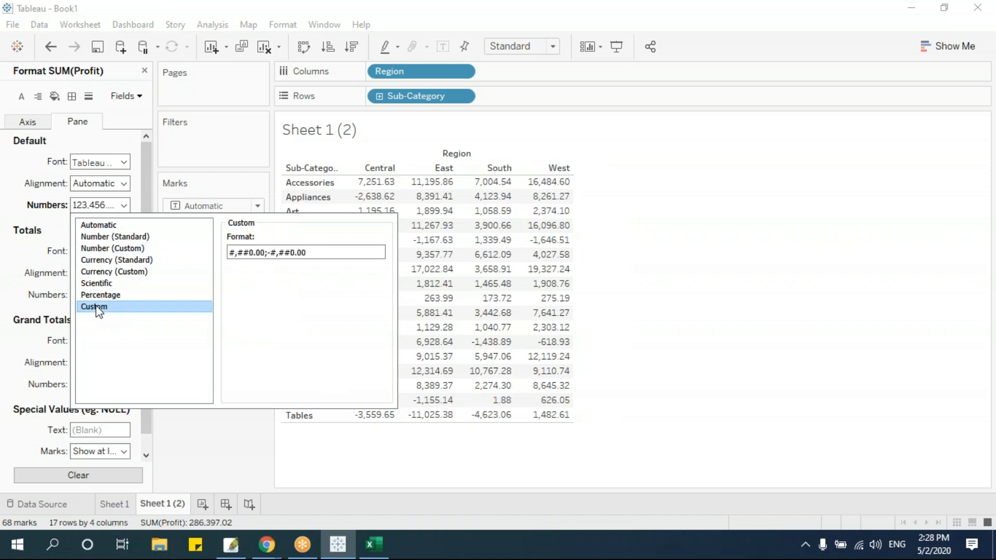
Replace the custom format string with 0.0;0.0 for positive and negative profits
left_click(240, 253)
triple_click(332, 251)
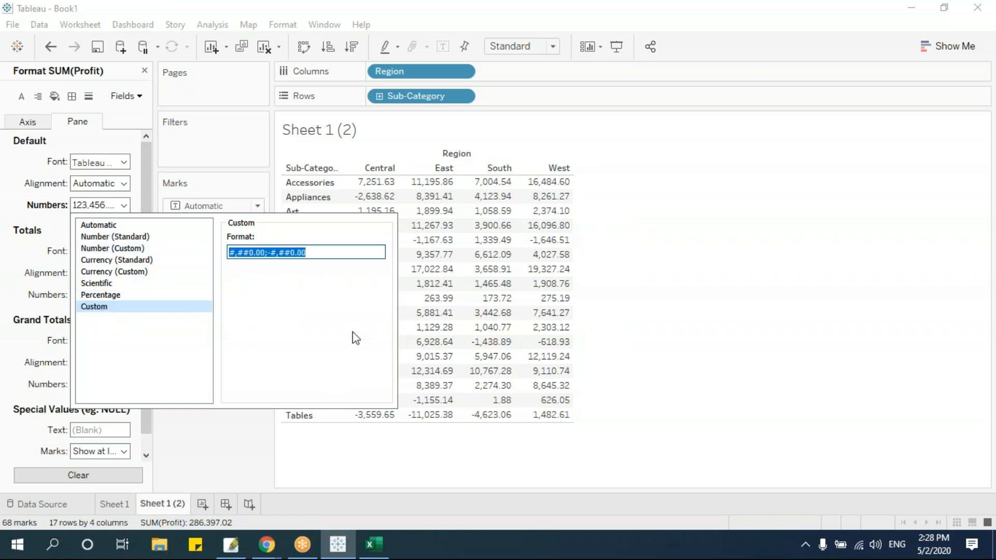
type("0.0;")
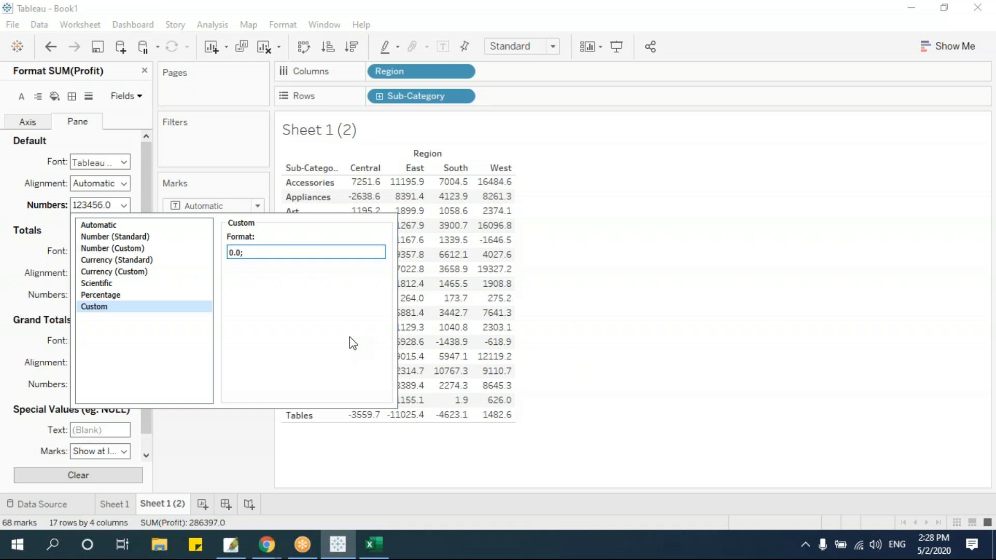
left_click(251, 258)
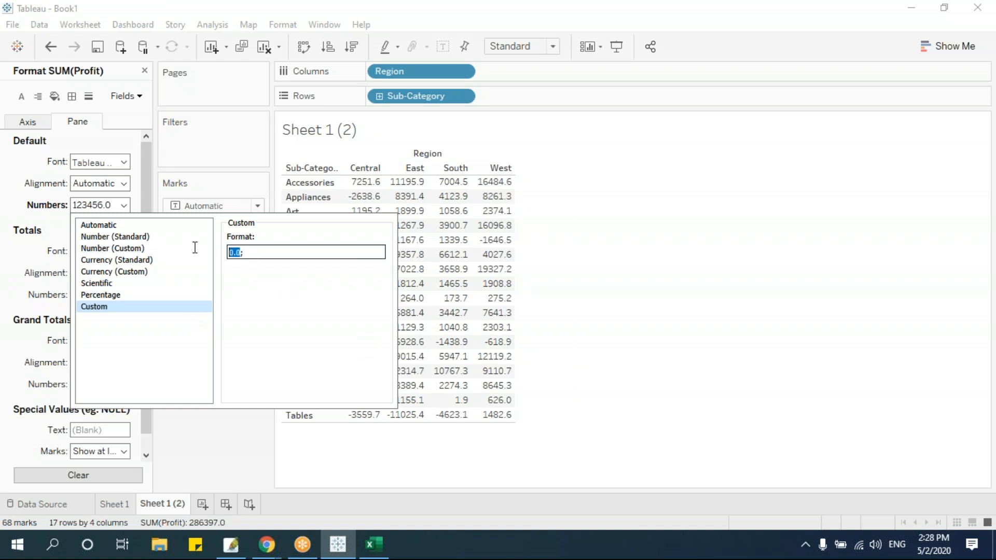
type("0.0")
left_click_drag(229, 253, 235, 251)
double_click(247, 252)
left_click(277, 249)
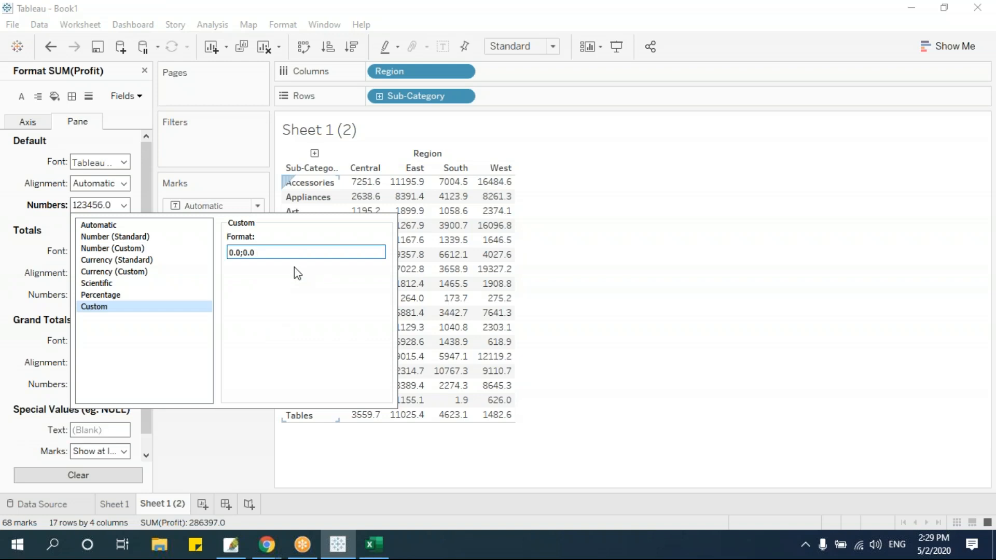
Add ▼ after the negative part and "▲" after the positive part of the custom format, giving 0.0"▲";0.0 ▼
type("▲▼")
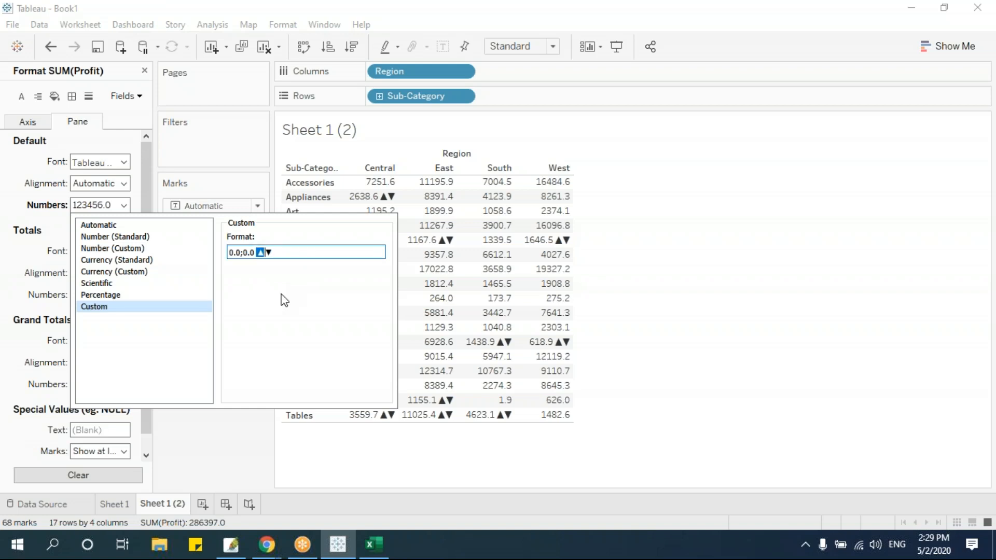
key("Delete")
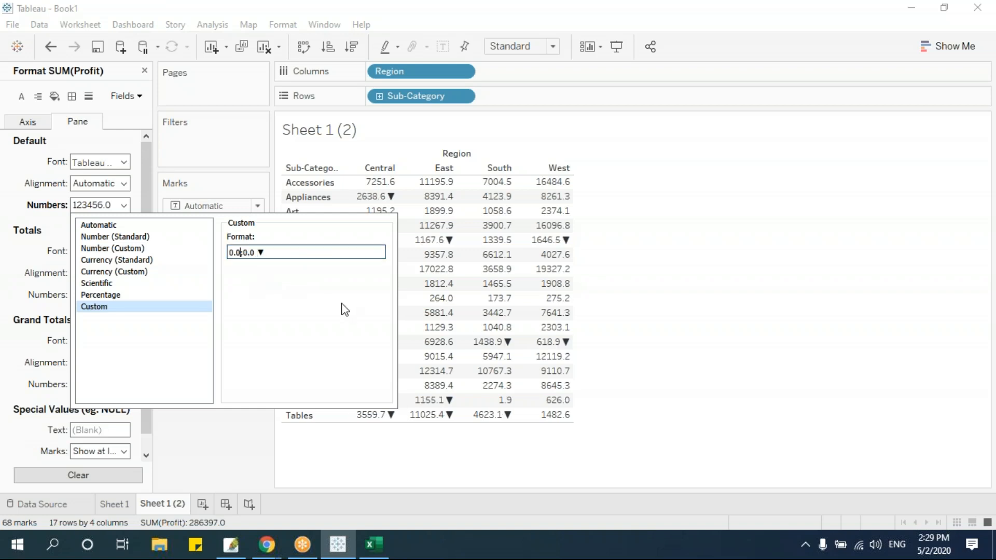
type("\"")
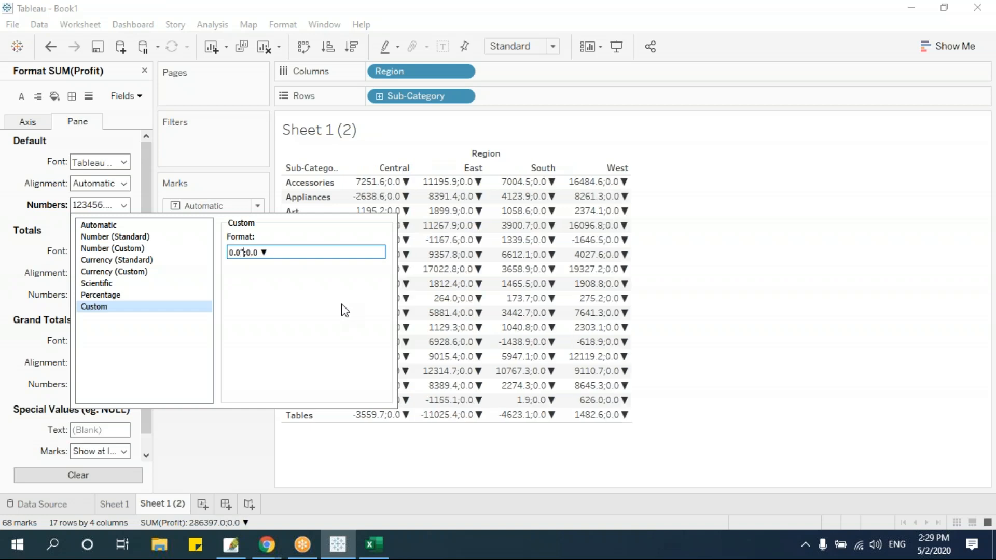
type("▲")
type("\"")
left_click(254, 252)
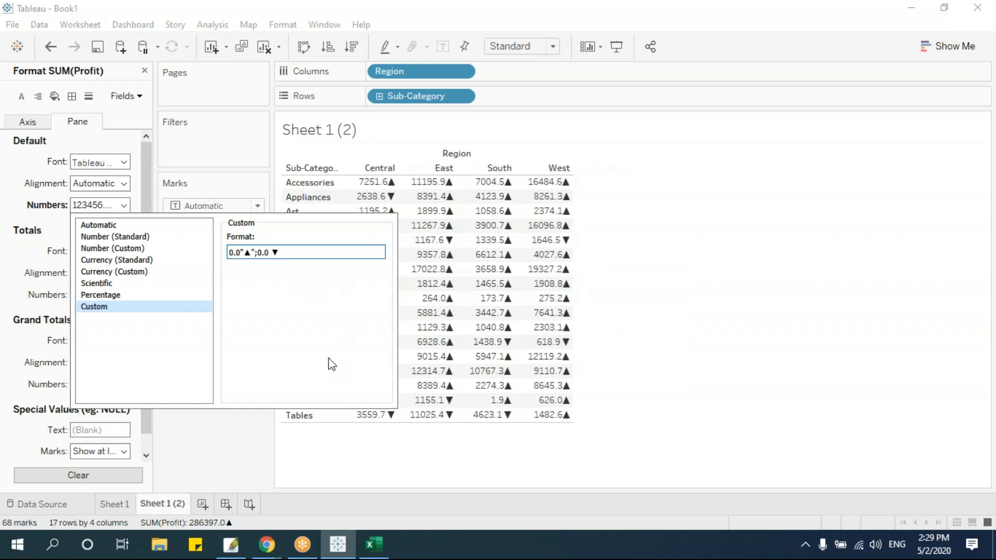
Enclose the ▼ in quotation marks without a preceding space, giving the custom format 0.0"▲";0.0"▼", and close the formatting of SUM(Profit)
type("\"")
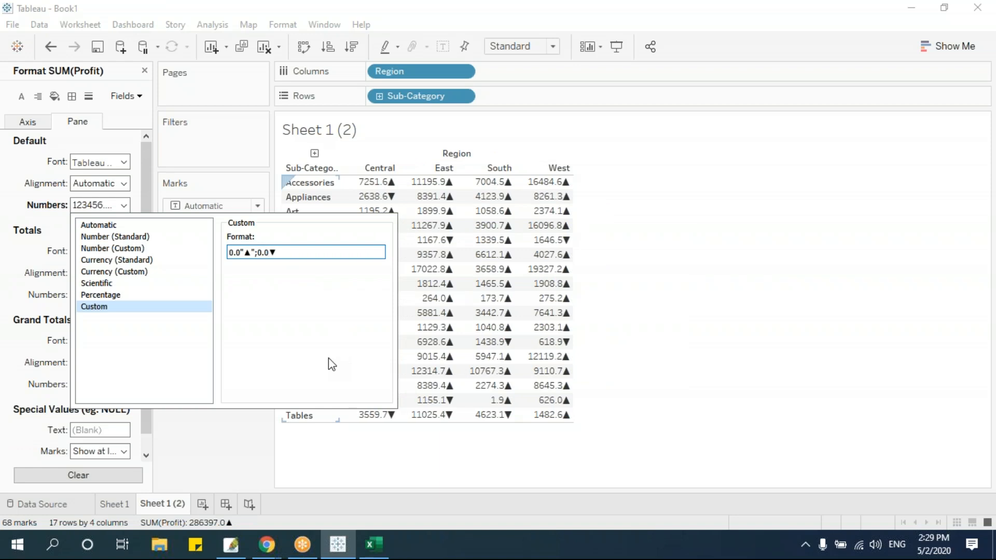
key("End")
type("\"")
left_click(234, 431)
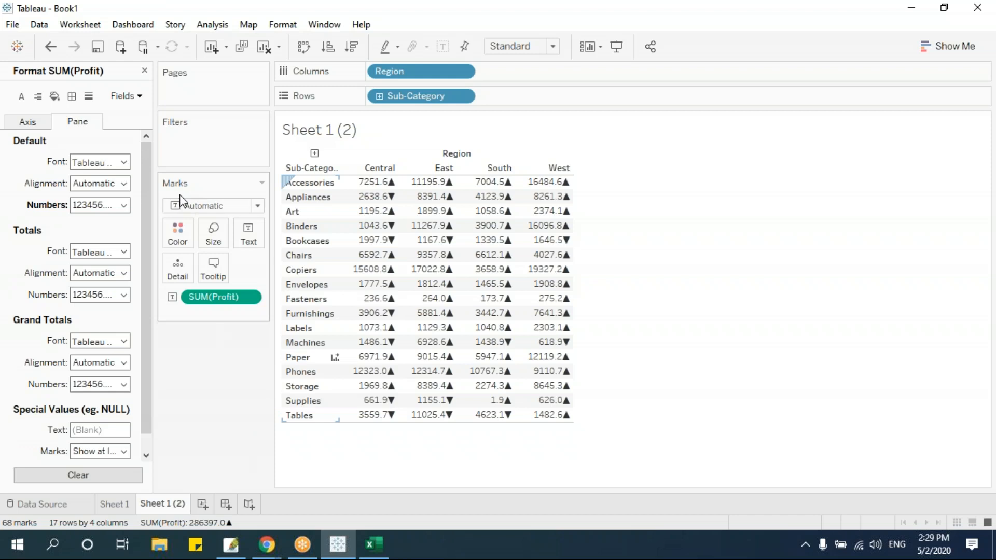
left_click(145, 70)
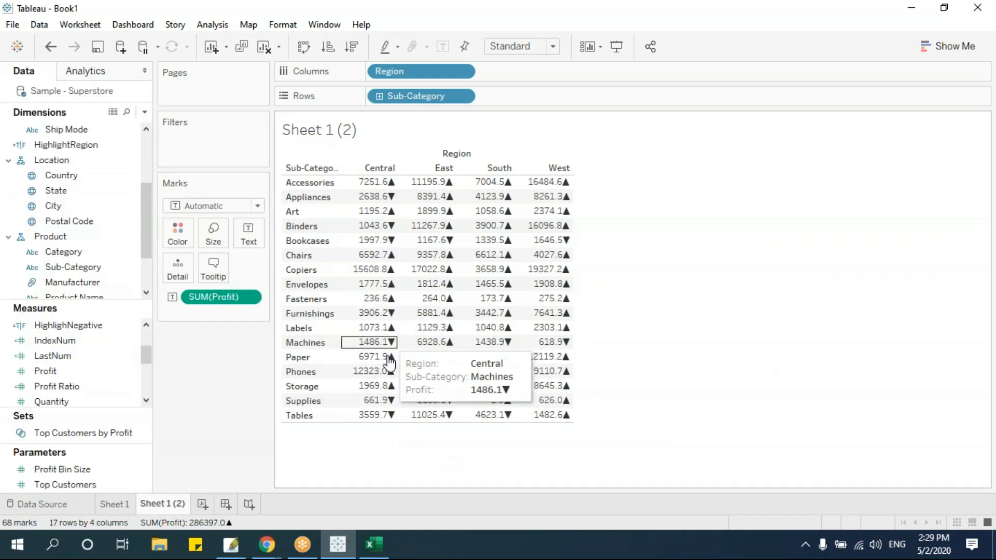
mouse_move(390, 357)
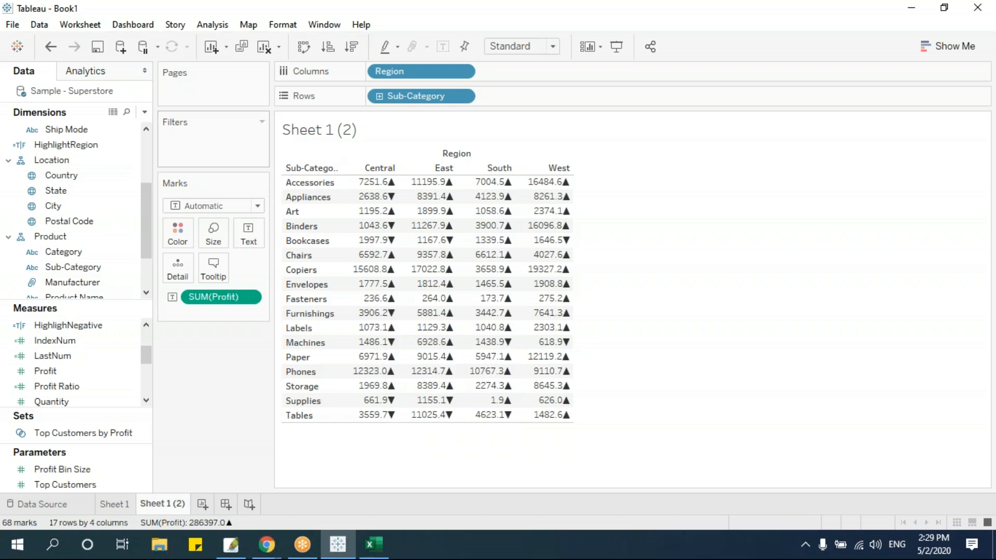
Add a minus sign to the negative part of SUM(Profit)'s custom number format, giving 0.0"▲";-0.0"▼"
left_click(104, 74)
left_click(30, 73)
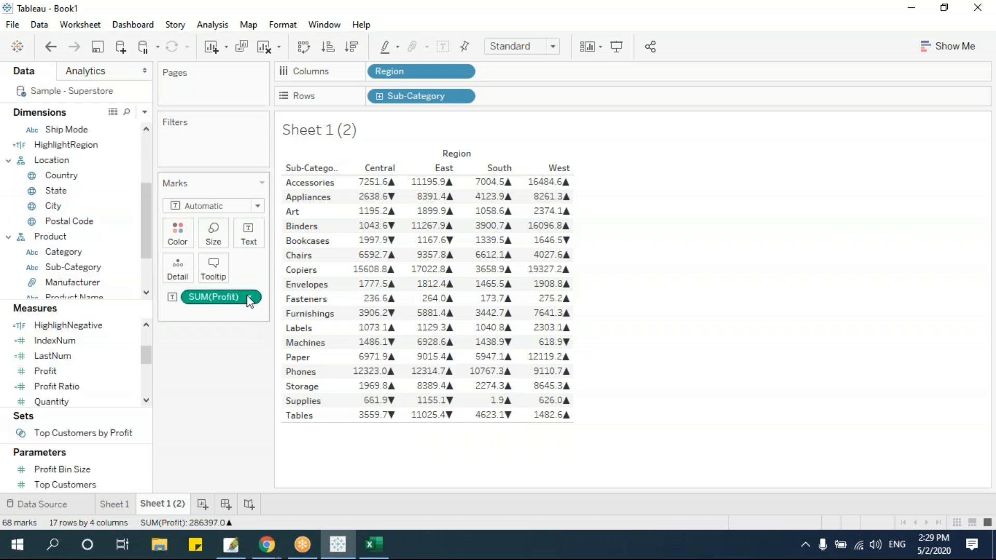
left_click(249, 296)
left_click(242, 357)
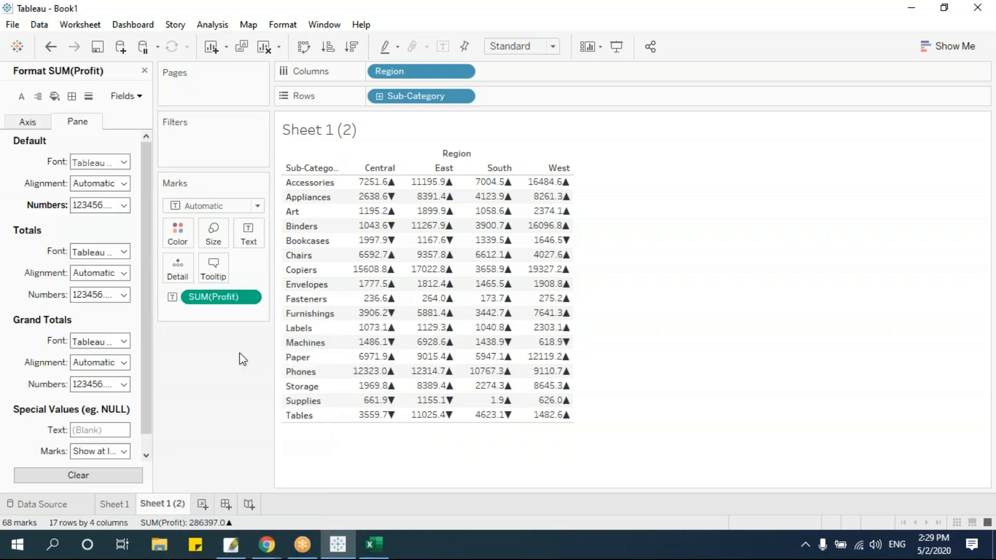
left_click(96, 205)
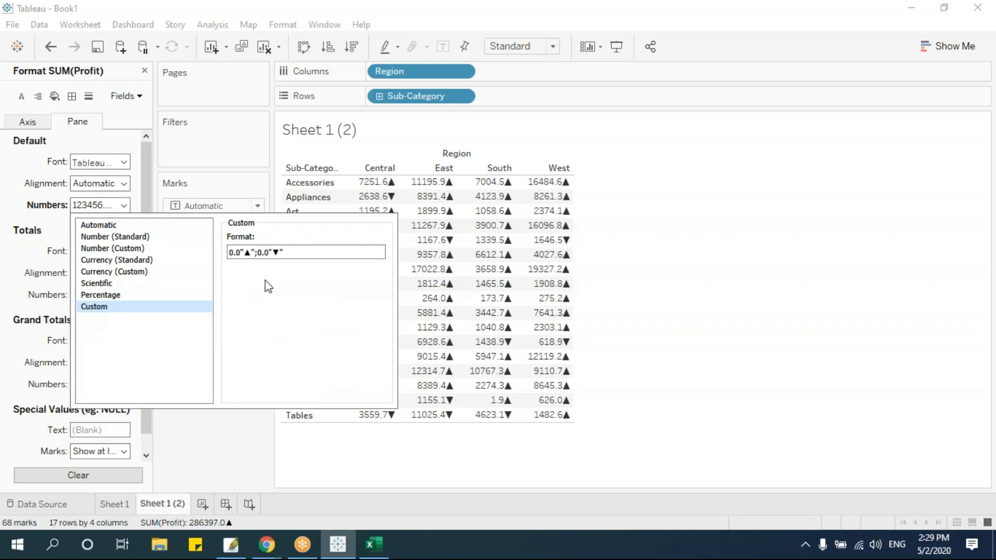
type("-")
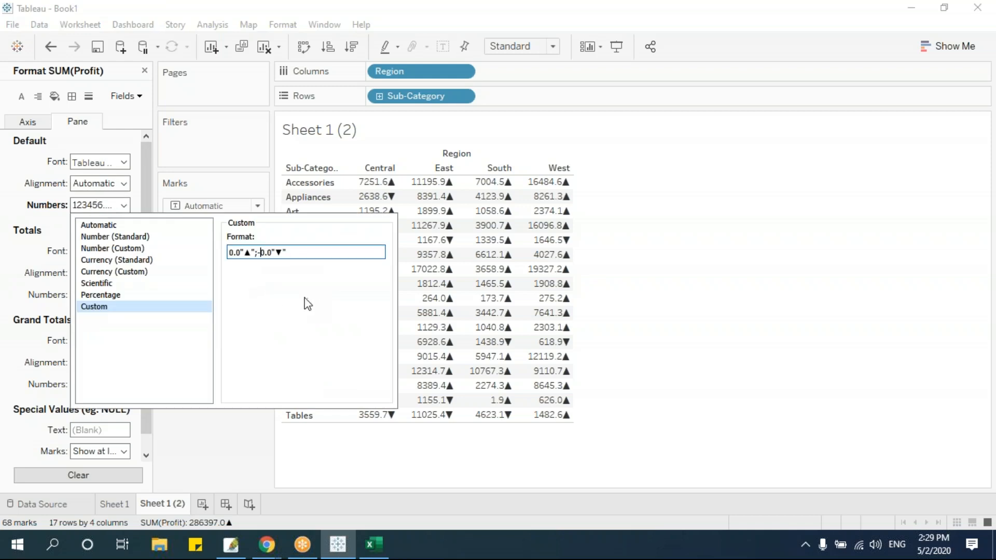
left_click(261, 456)
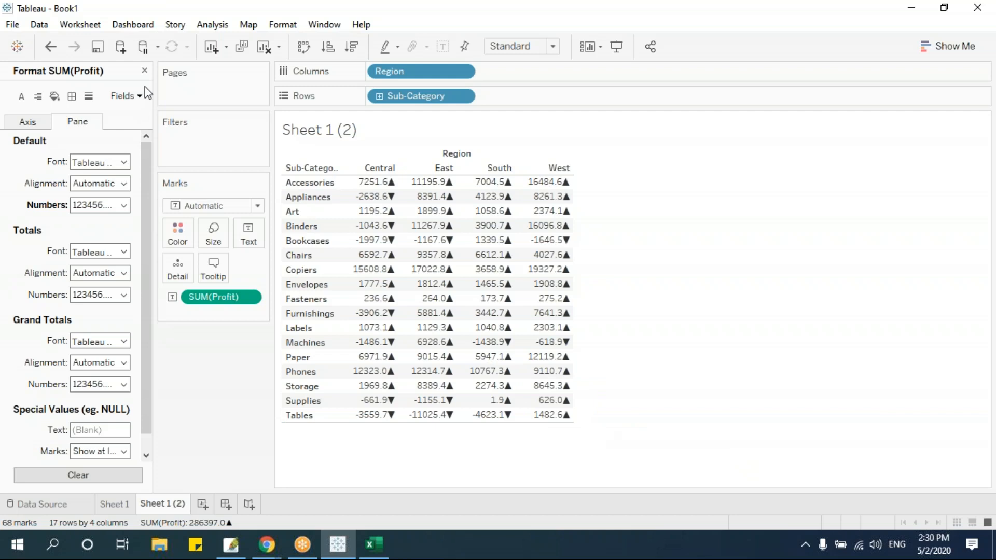
left_click(144, 70)
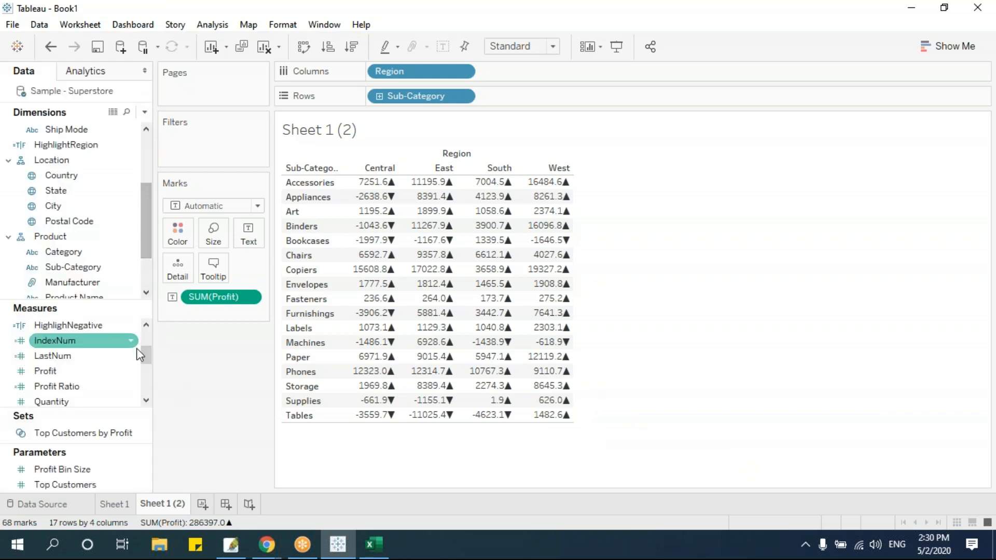
Color the profit marks by the HighlighNegative field
left_click_drag(95, 325, 178, 240)
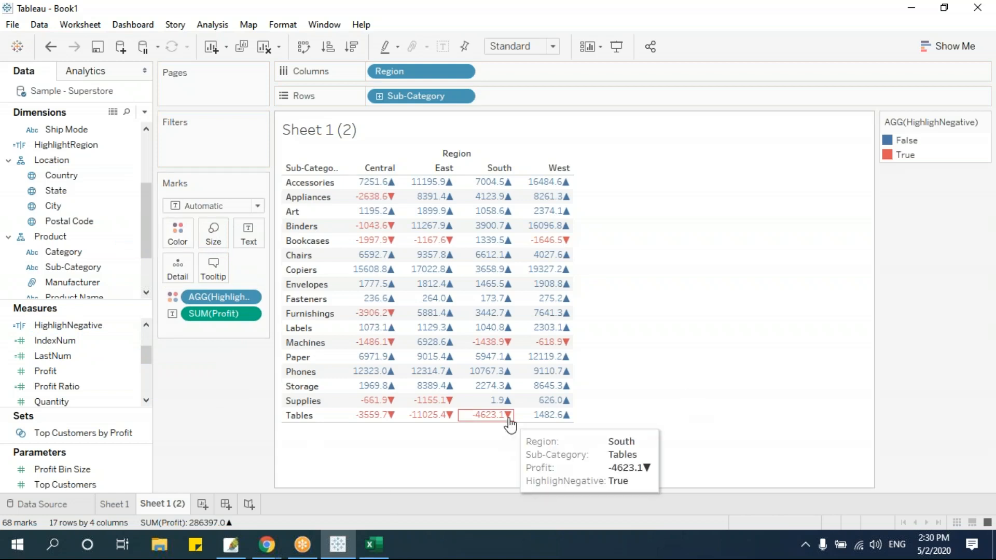
mouse_move(376, 421)
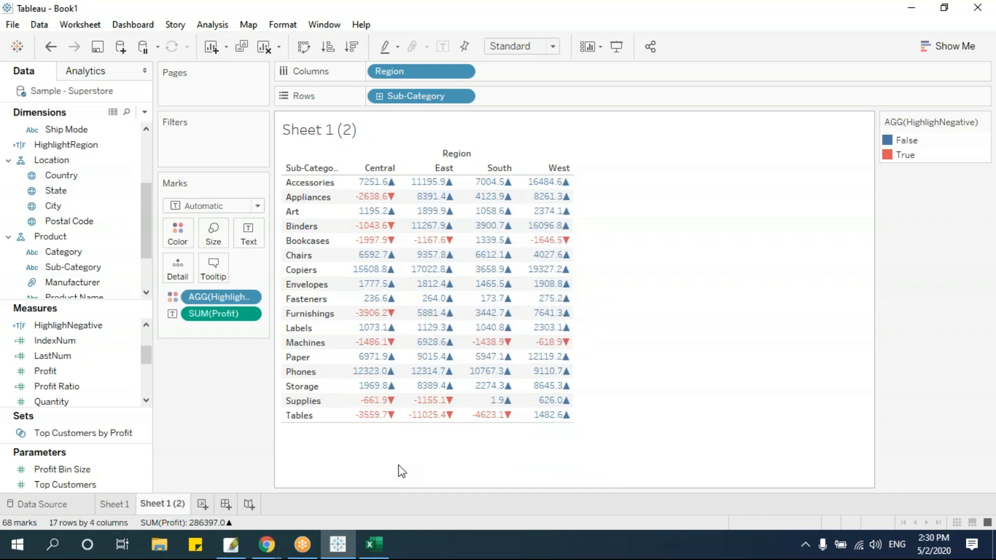
mouse_move(407, 381)
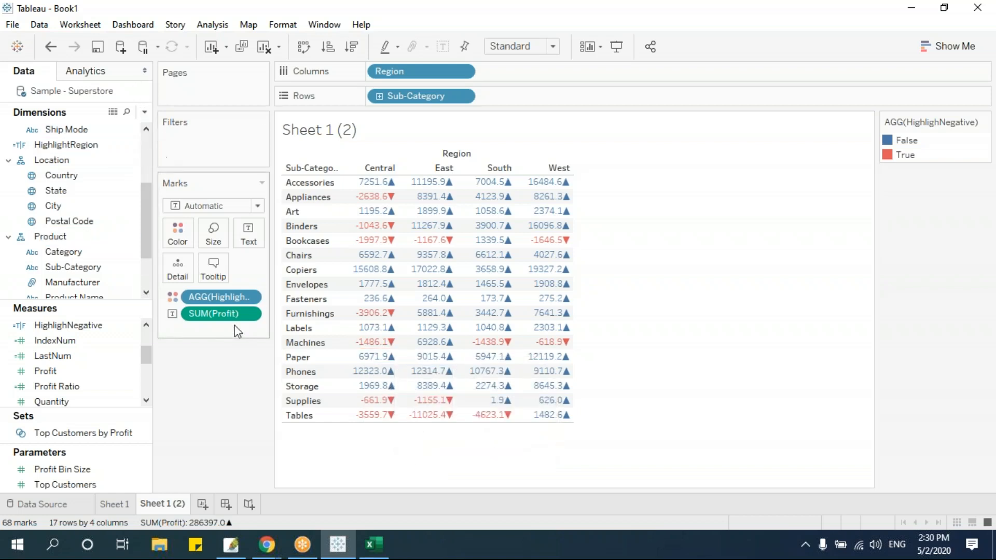
Try the ▲ in front of the positive part of SUM(Profit)'s custom format, giving "▲"0.0;-0.0"▼"
left_click(253, 314)
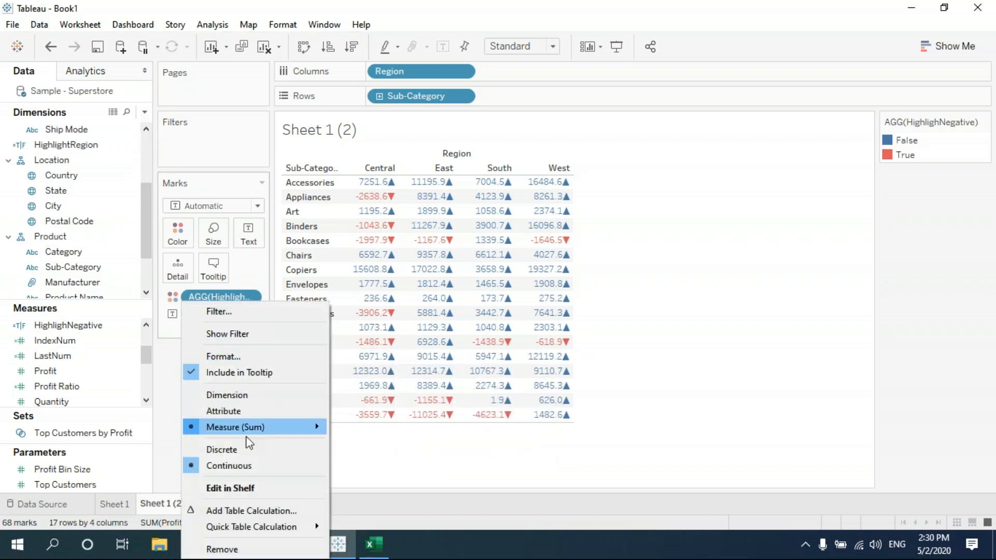
left_click(244, 358)
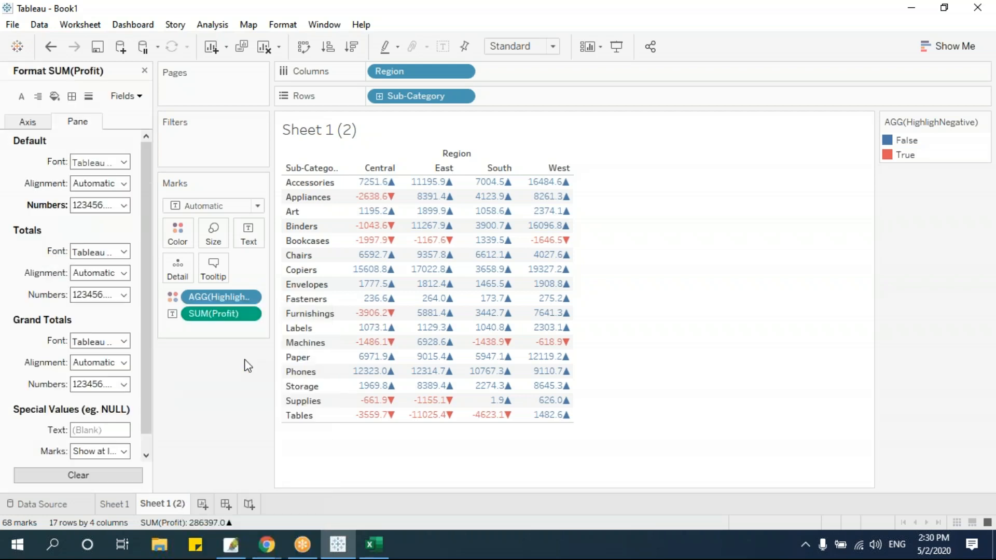
left_click(125, 206)
left_click(229, 252)
left_click_drag(239, 252, 254, 254)
key("ctrl+c")
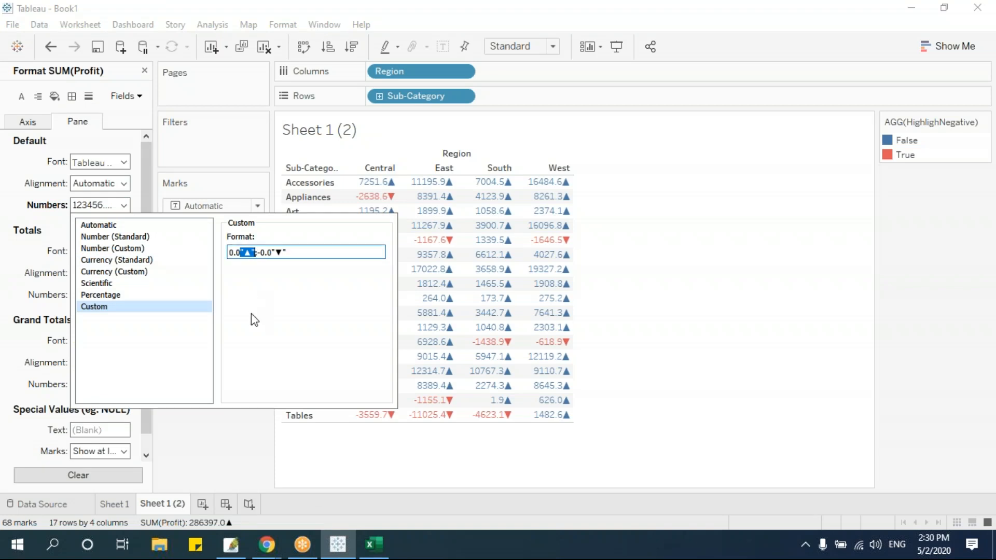
key("Delete")
left_click(229, 252)
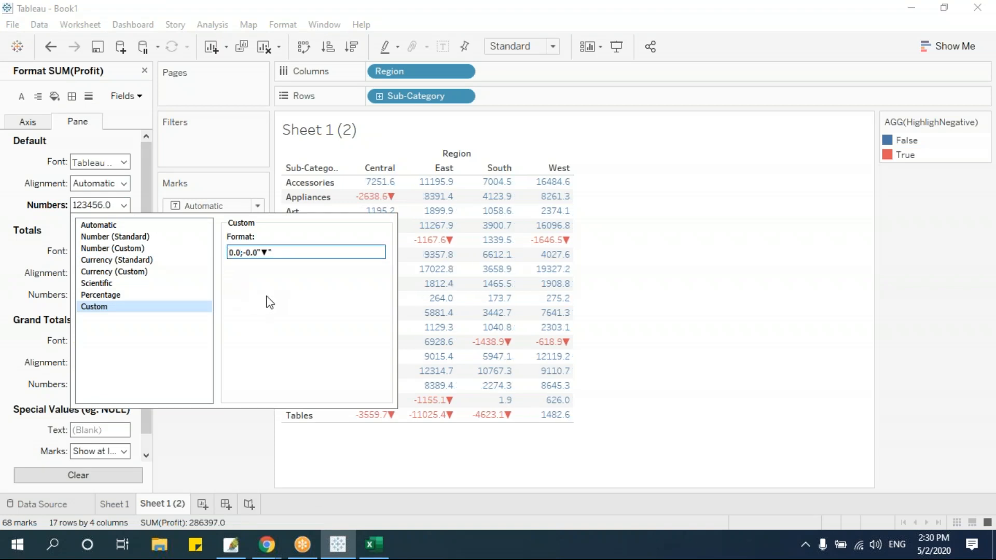
key("ctrl+v")
Try the ▼ in front of the negative part of the custom format as well, giving "▲"0.0;"▼"-0.0
left_click_drag(272, 253, 299, 253)
key("Delete")
type("\"▼\"")
left_click(700, 329)
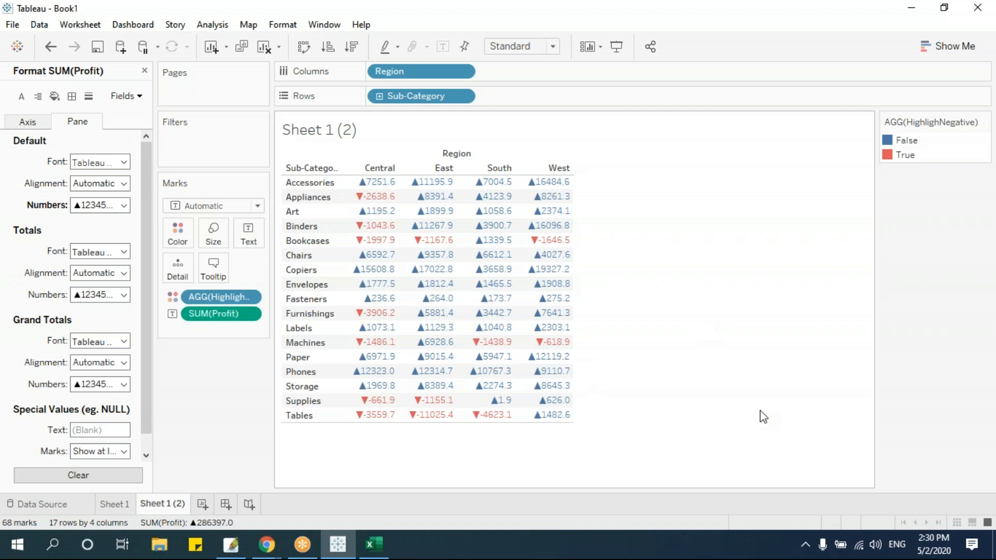
Undo both triangle moves in the custom number format
key("ctrl+z")
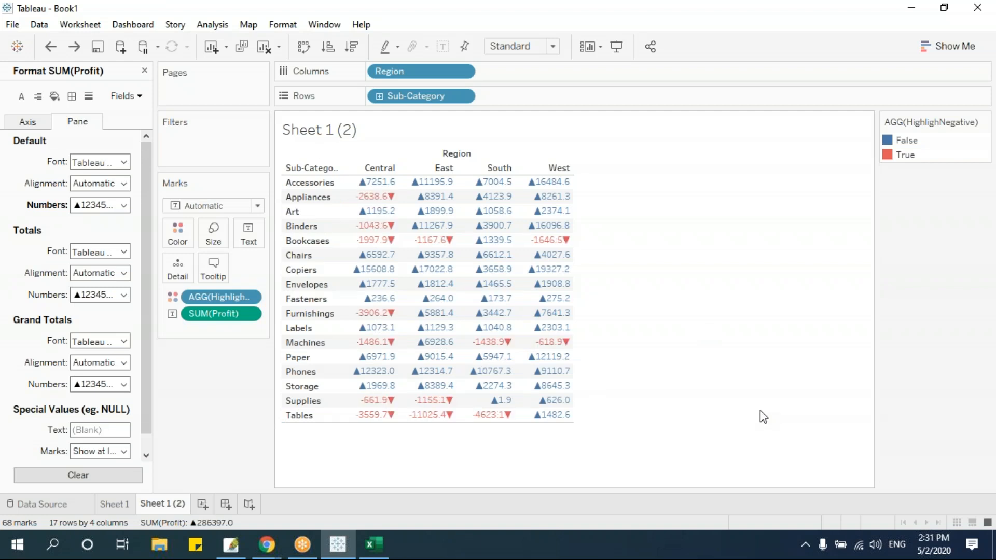
key("ctrl+z")
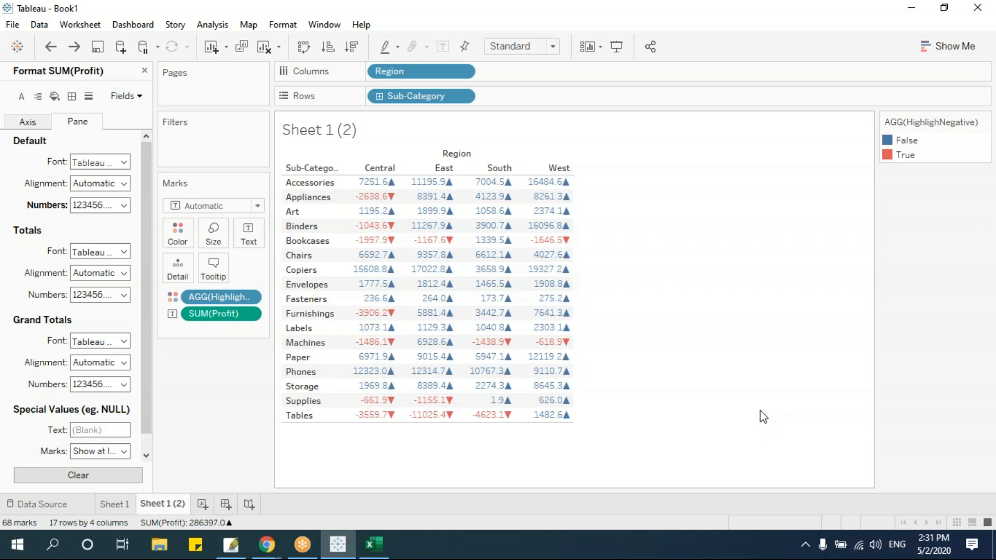
Duplicate the worksheet Sheet 1 (2)
right_click(179, 507)
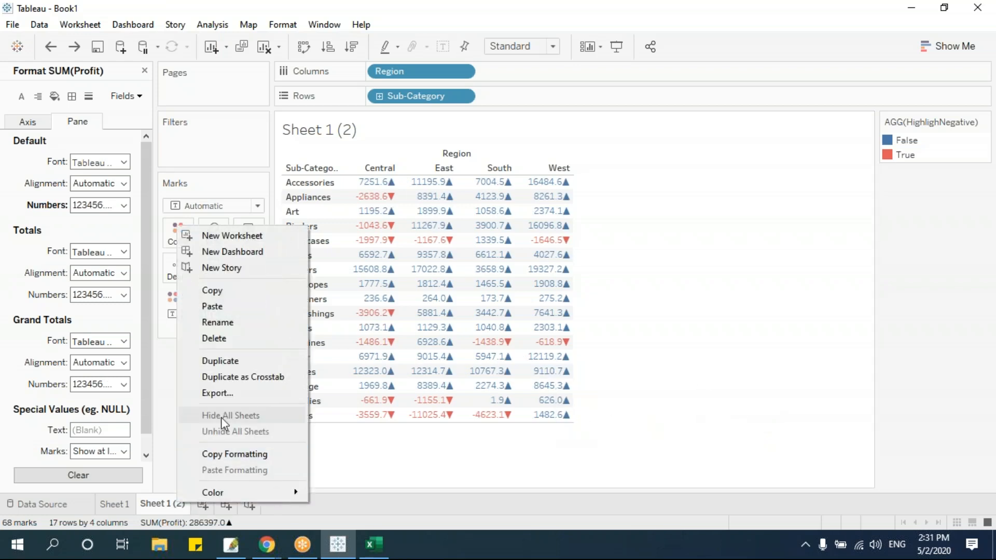
left_click(216, 360)
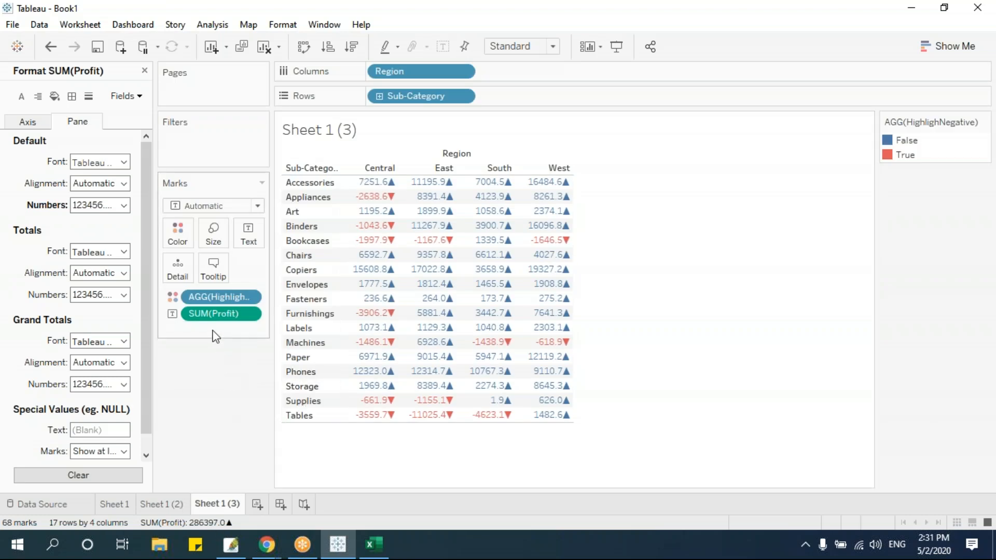
Set SUM(Profit)'s default numbers on Sheet 1 (3) to Number (Custom) with 2 decimal places, and remove HighlighNegative from the marks
left_click(139, 97)
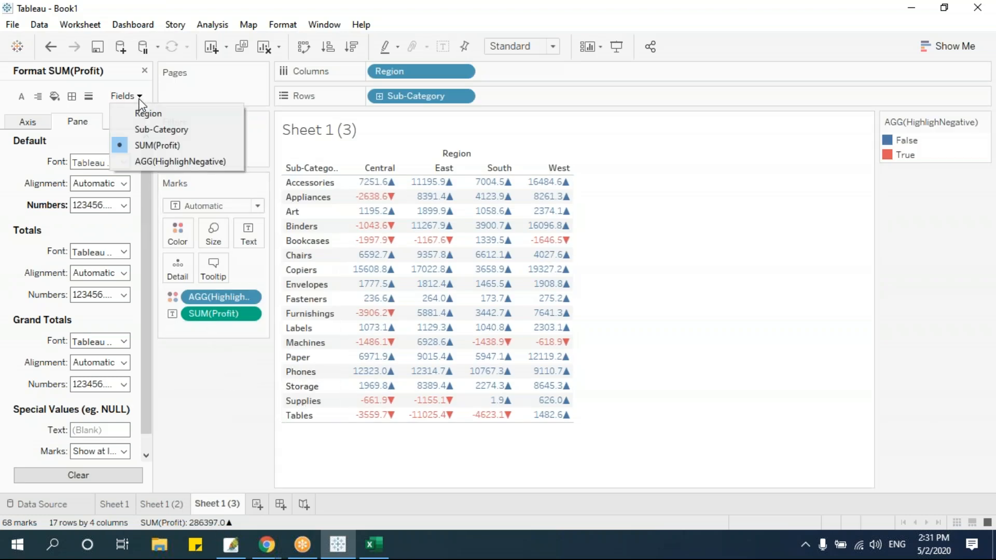
left_click(150, 146)
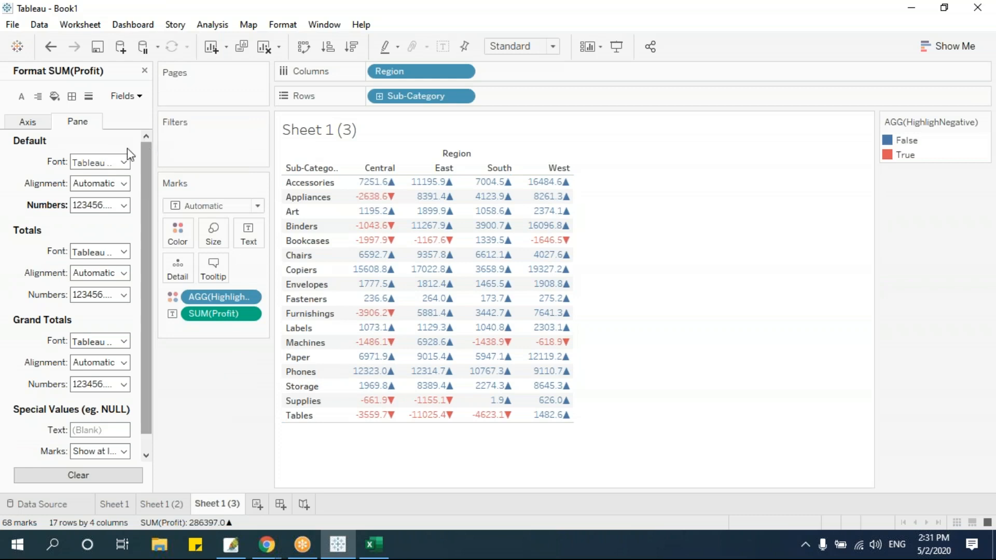
left_click(123, 204)
left_click(120, 240)
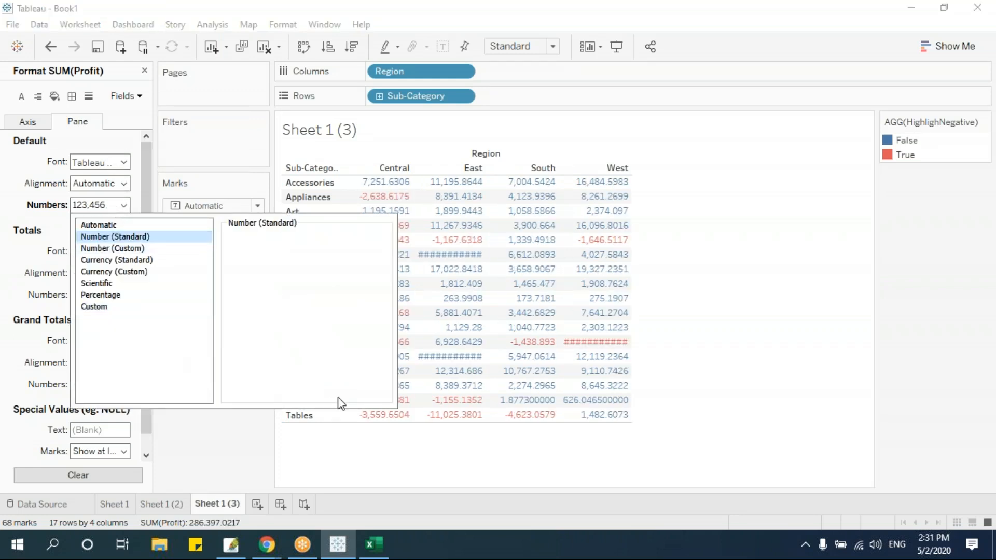
left_click(130, 250)
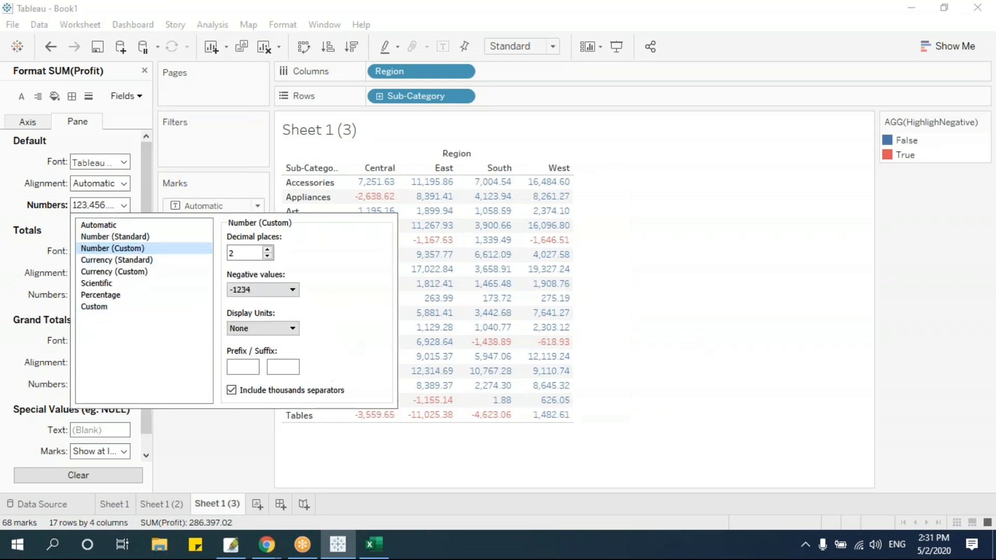
left_click(611, 361)
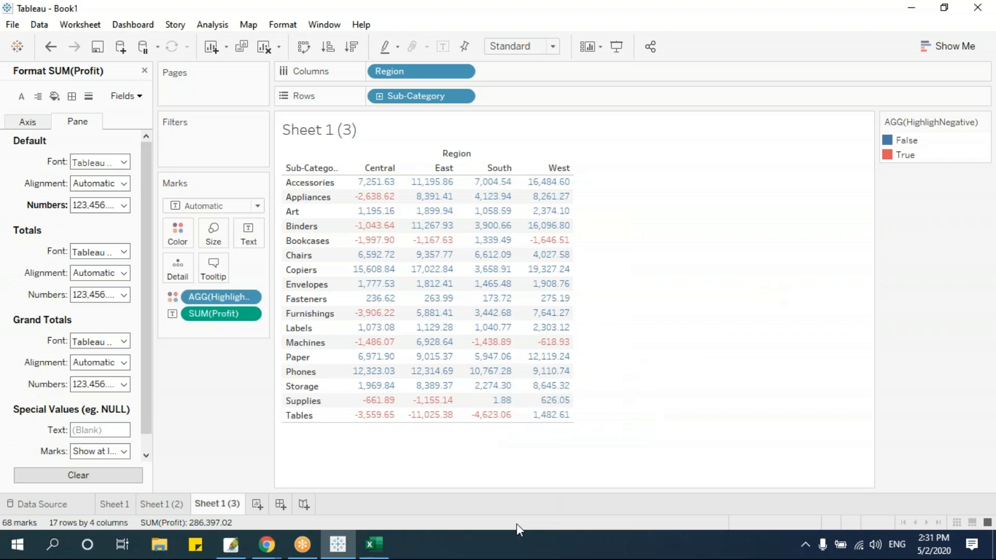
left_click_drag(204, 298, 224, 399)
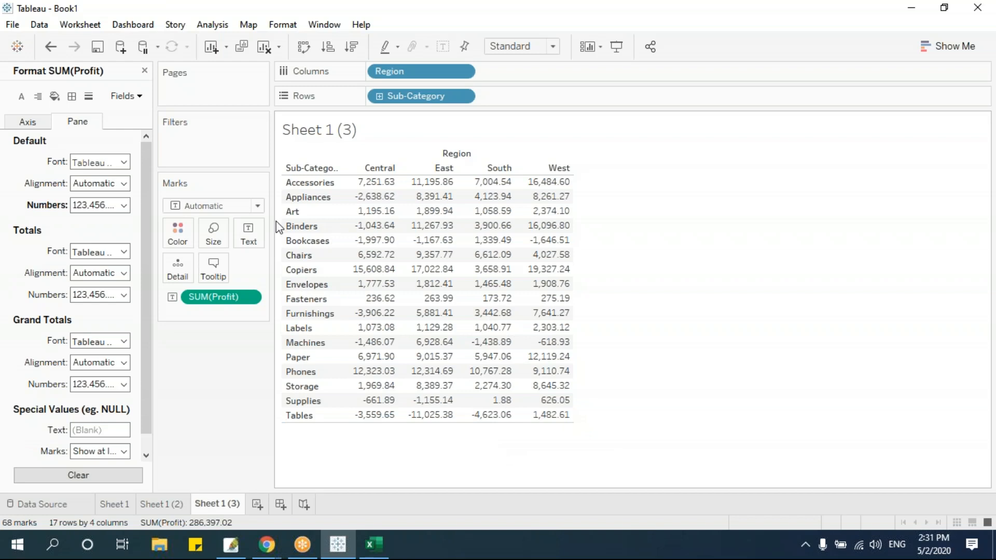
left_click(258, 206)
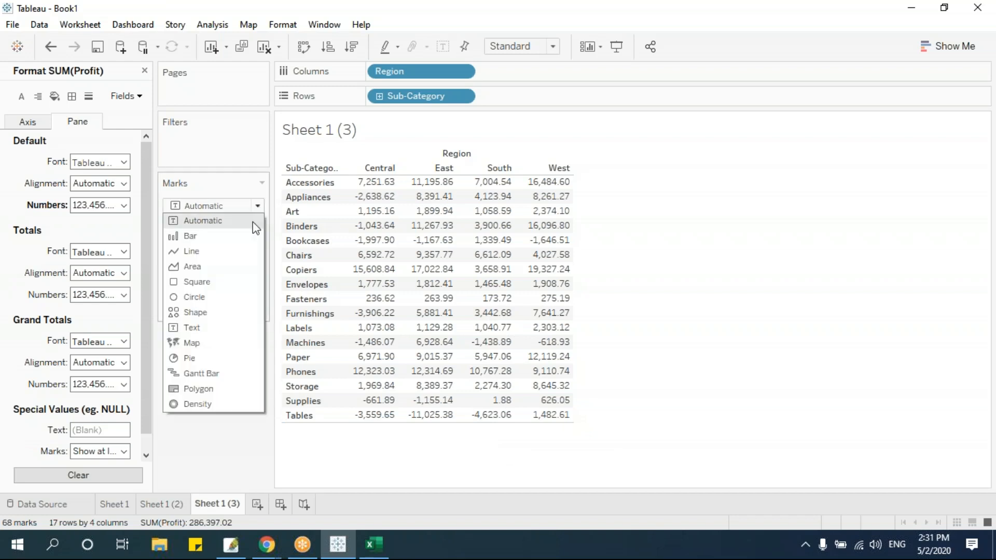
left_click(218, 312)
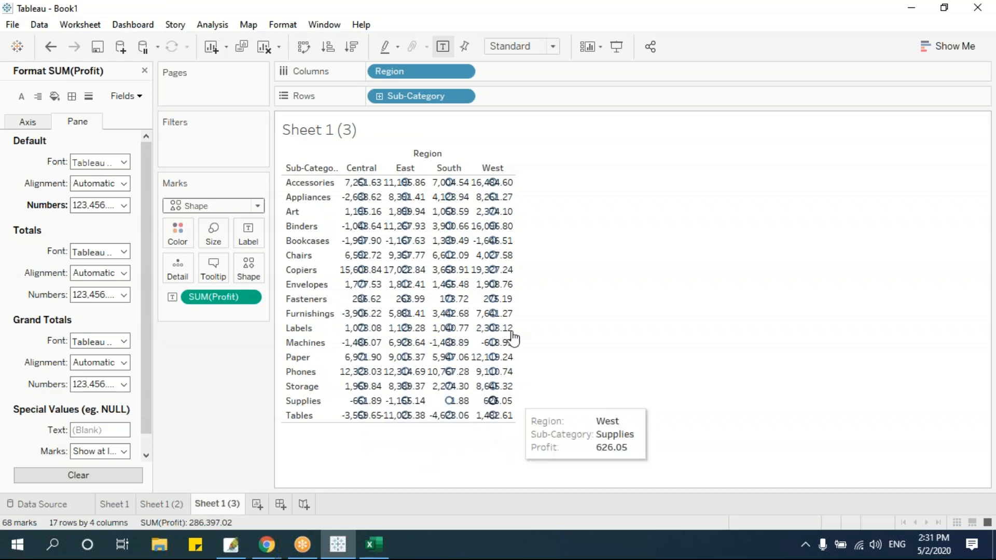
key("ctrl+z")
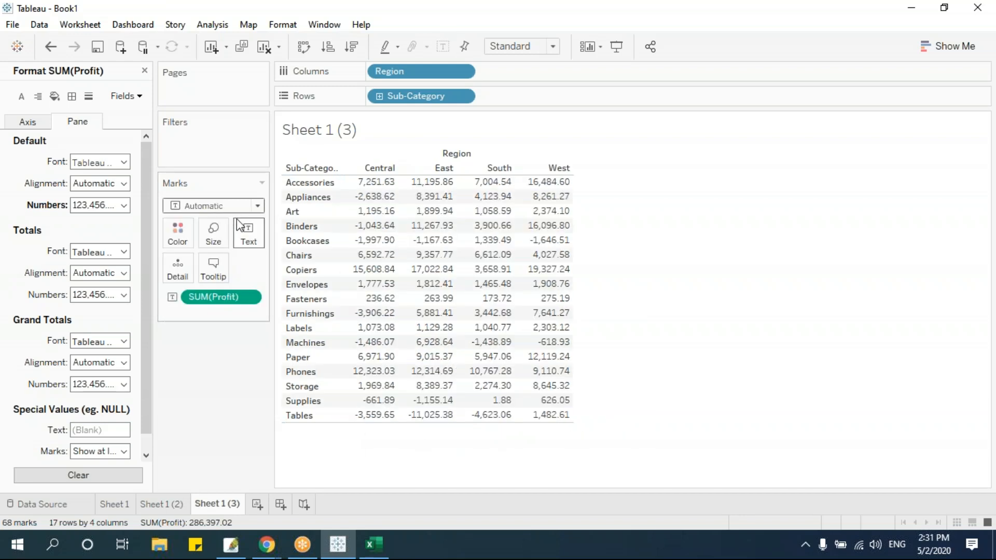
Change the mark type to Shape, widen the region columns of the table, and close the formatting of SUM(Profit)
left_click(257, 205)
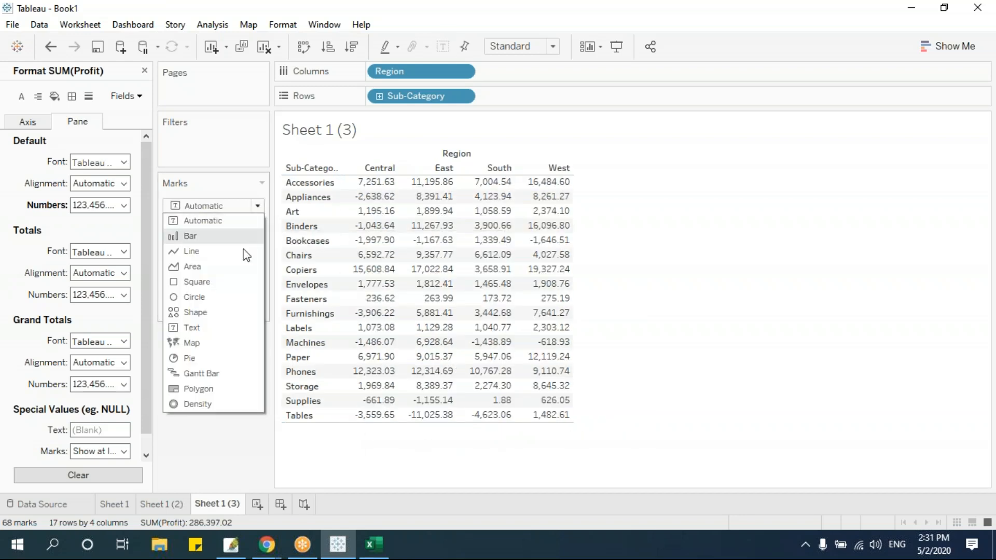
left_click(216, 312)
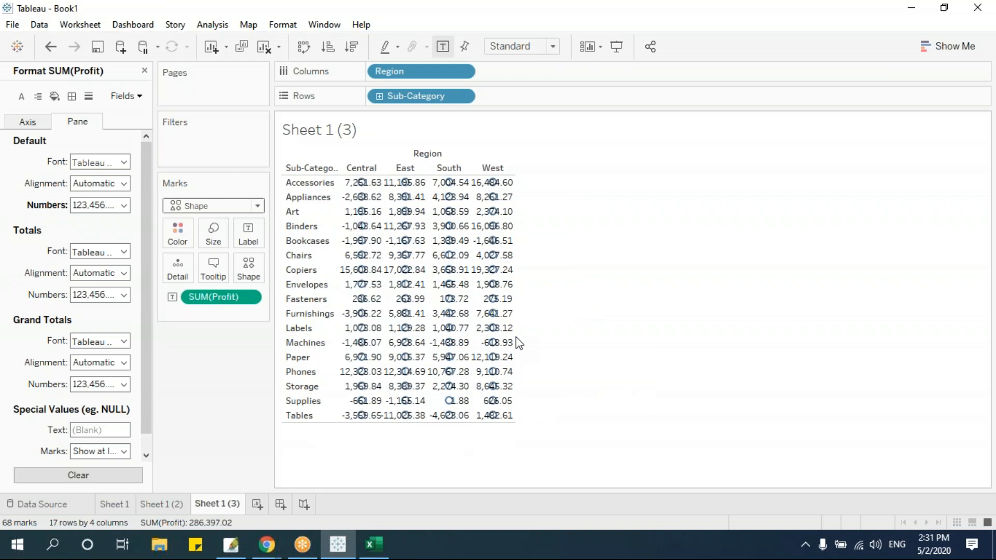
left_click_drag(515, 337, 632, 337)
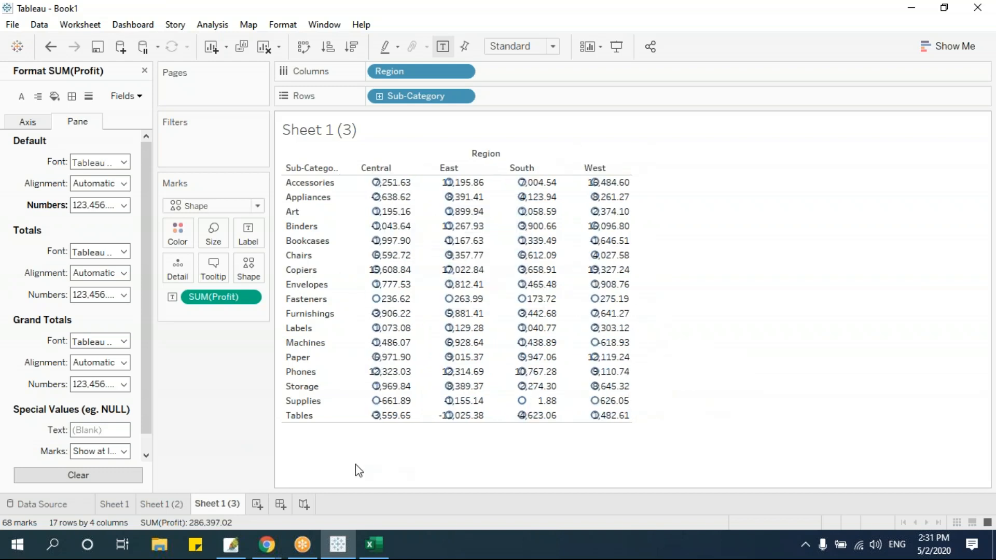
left_click(144, 71)
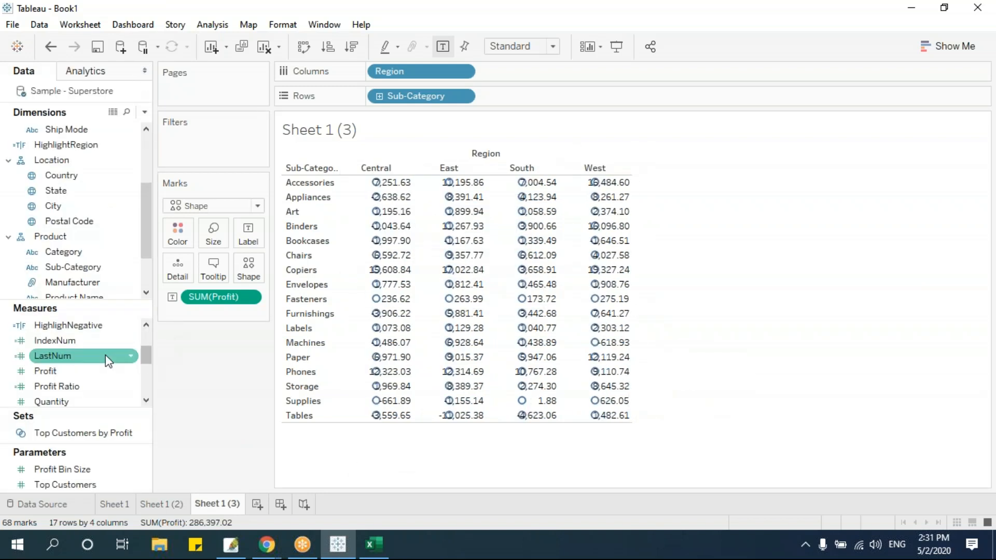
Color the marks by HighlighNegative and widen the region columns so the shapes and profit numbers overlap less
left_click_drag(68, 325, 177, 233)
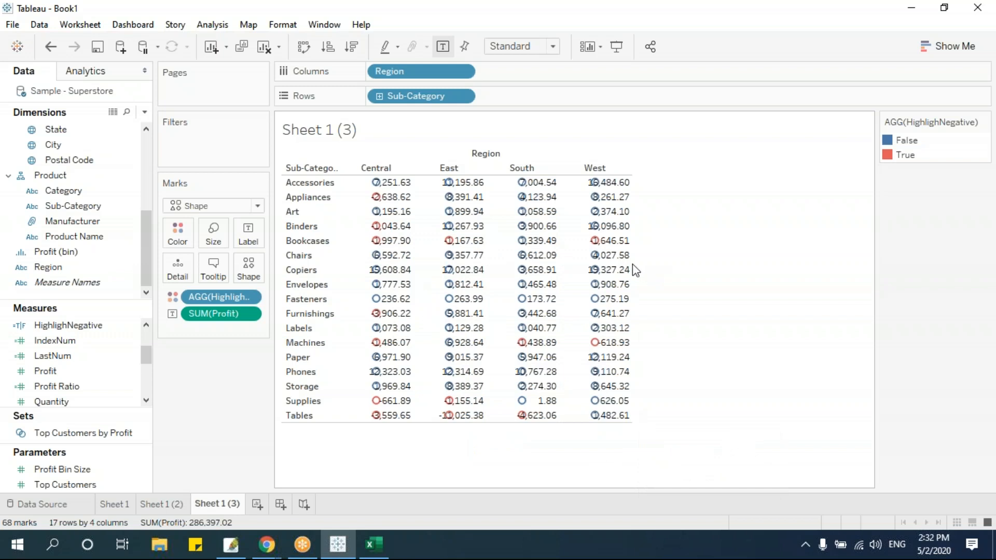
left_click_drag(633, 263, 667, 263)
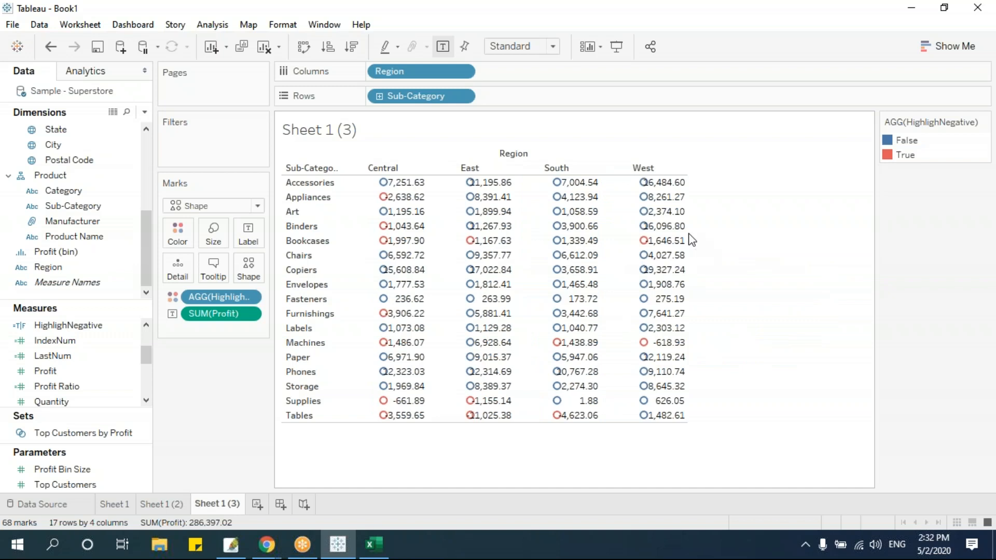
left_click_drag(687, 233, 707, 239)
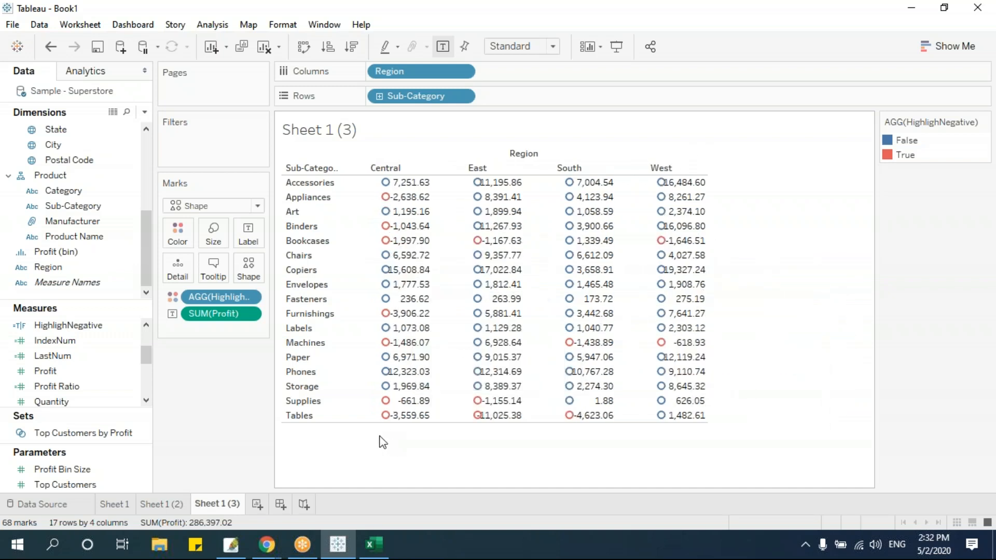
Set the shape of all marks to the hollow upward triangle from the Default palette
left_click(250, 272)
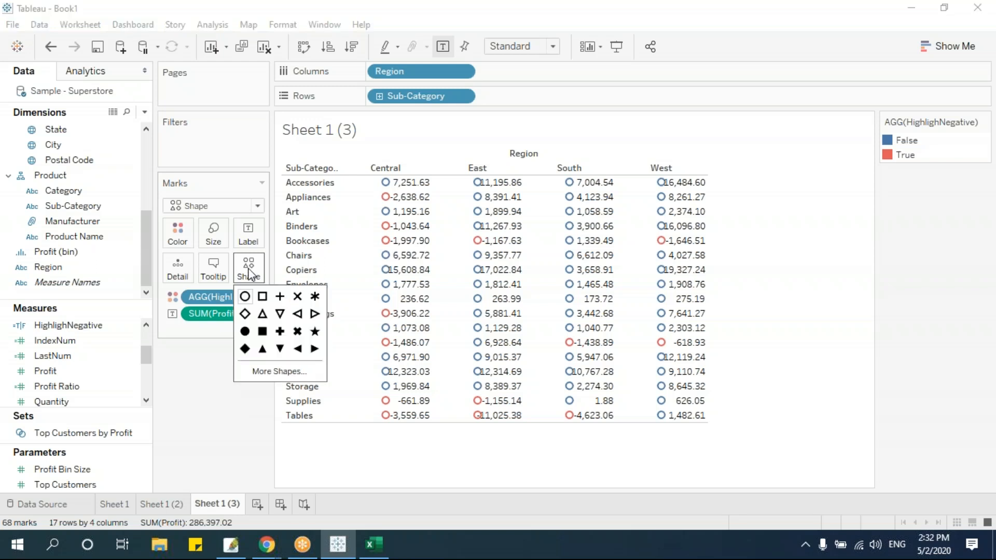
left_click(273, 373)
left_click_drag(502, 138, 189, 116)
left_click(245, 214)
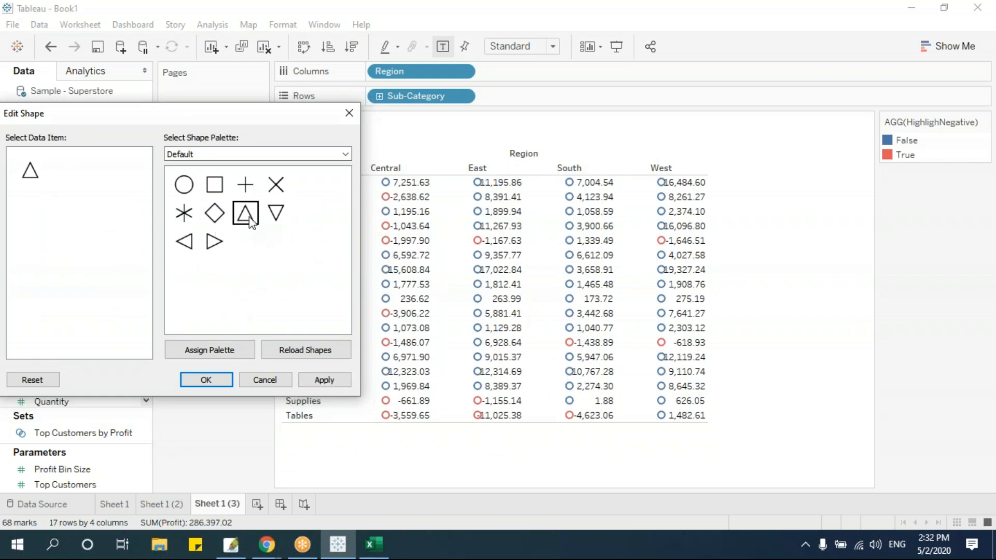
left_click(223, 383)
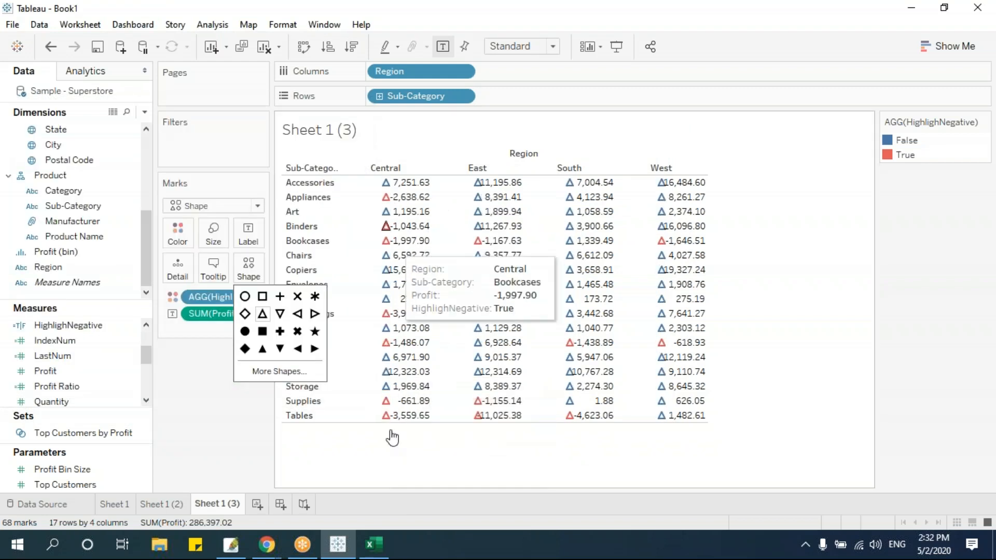
left_click(254, 434)
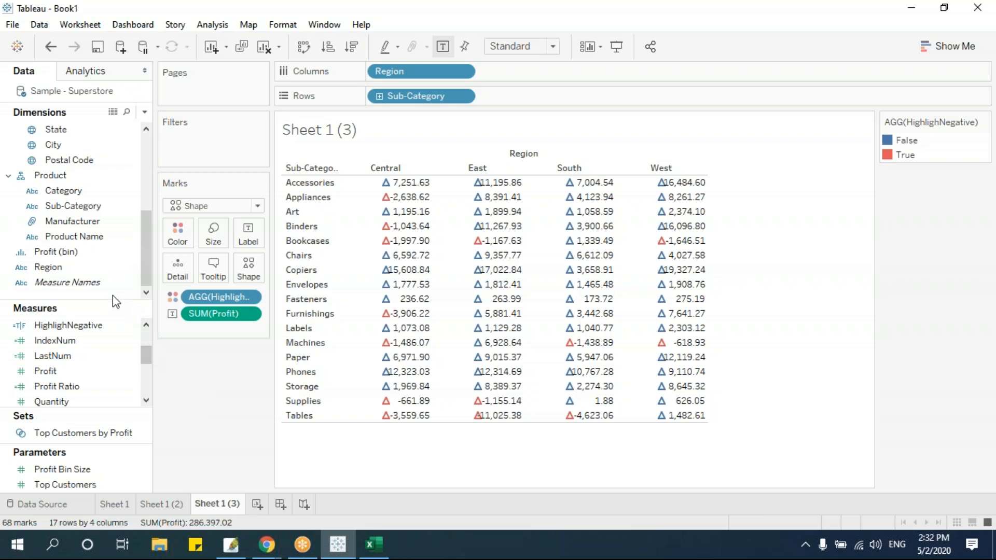
Create a calculated field named PostiveProfit
left_click_drag(148, 359, 149, 345)
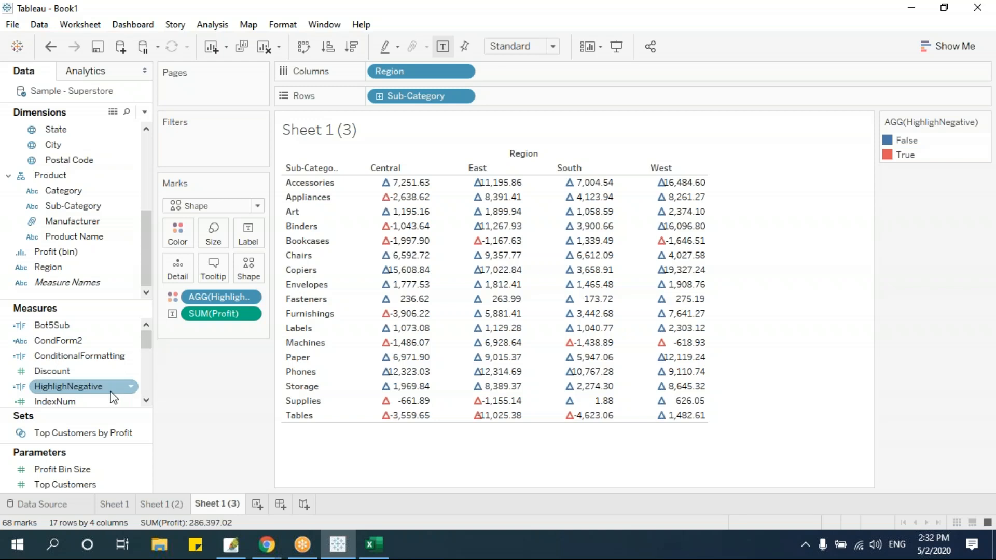
left_click(145, 111)
left_click(128, 141)
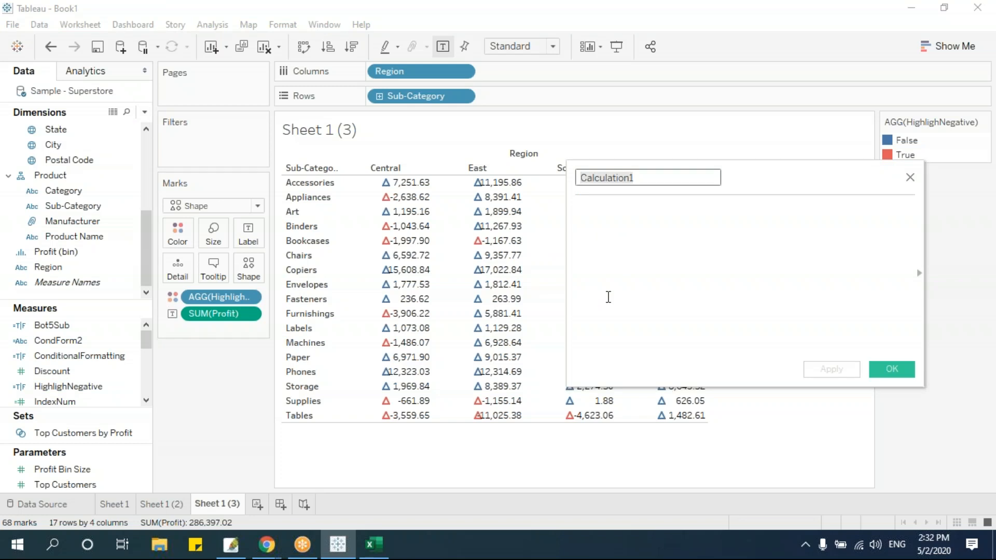
type("PostiveProfit")
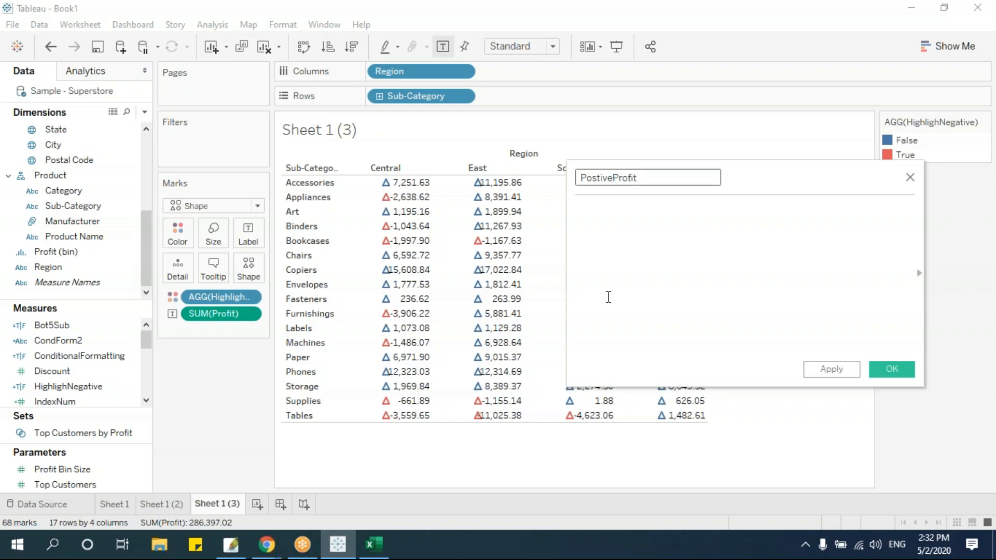
Begin the PostiveProfit formula with the condition if SUM([Profit])>0 then
left_click(693, 235)
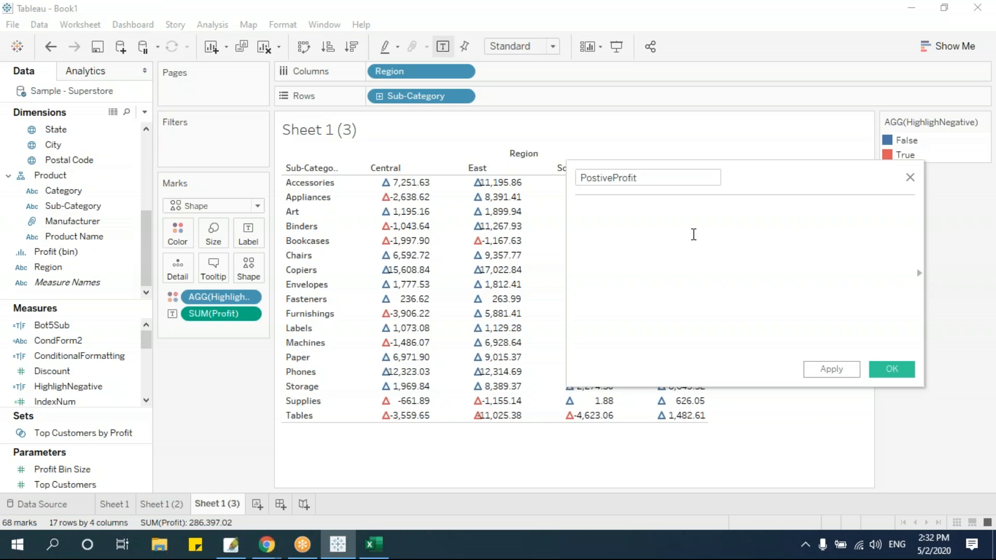
type("if sum")
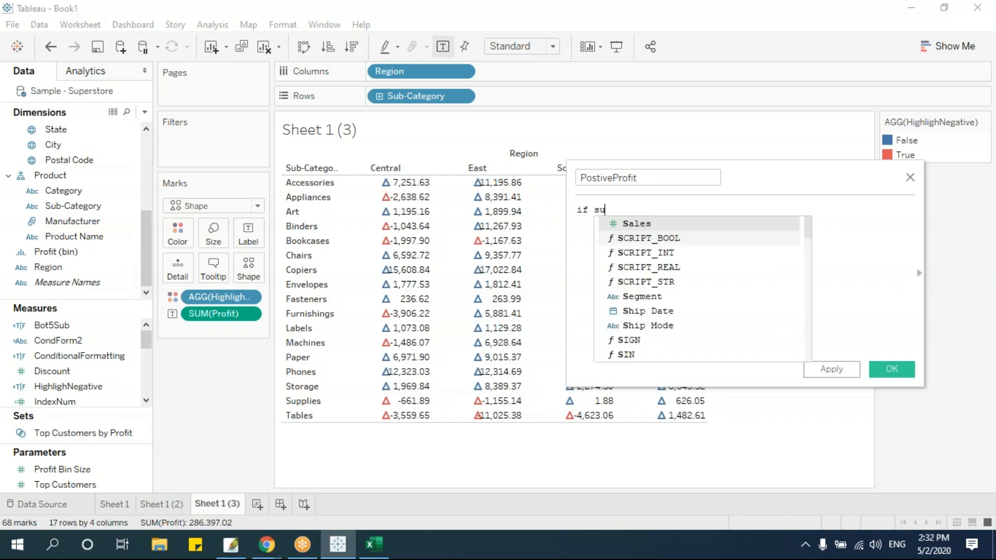
key("Return")
type("pfc")
key("BackSpace")
key("BackSpace")
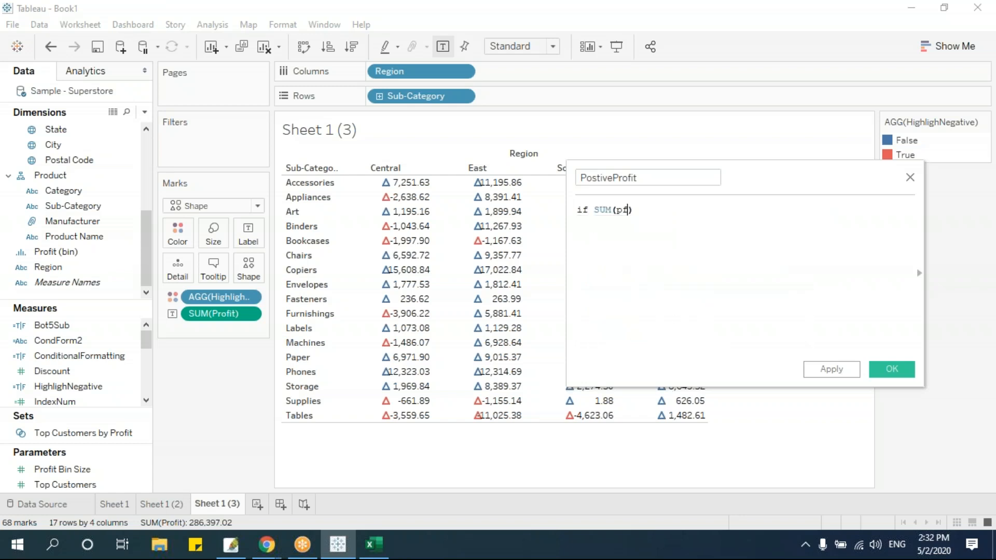
type("ro")
type("f")
key("Return")
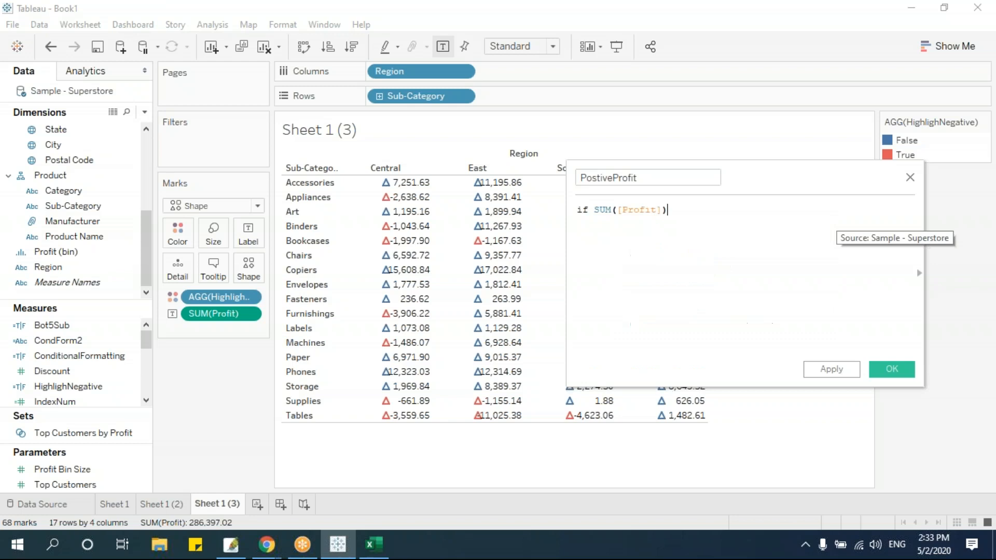
type(">0 then")
key("Return")
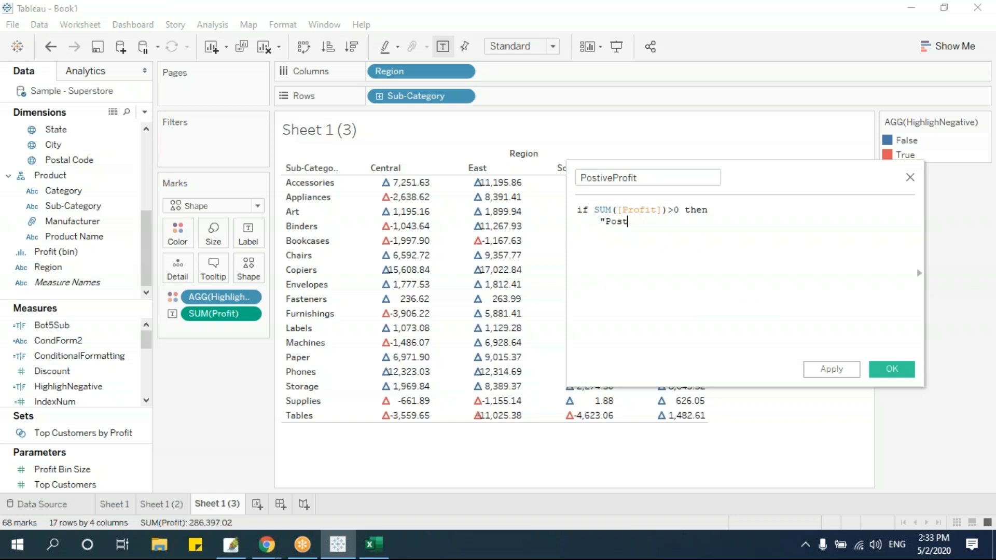
Complete the formula to return 'Positive', ELSE 'Negative', close it with END, and save the calculated field
type("\"Positive\" ")
type("ELSE     ")
type("'Negative' ")
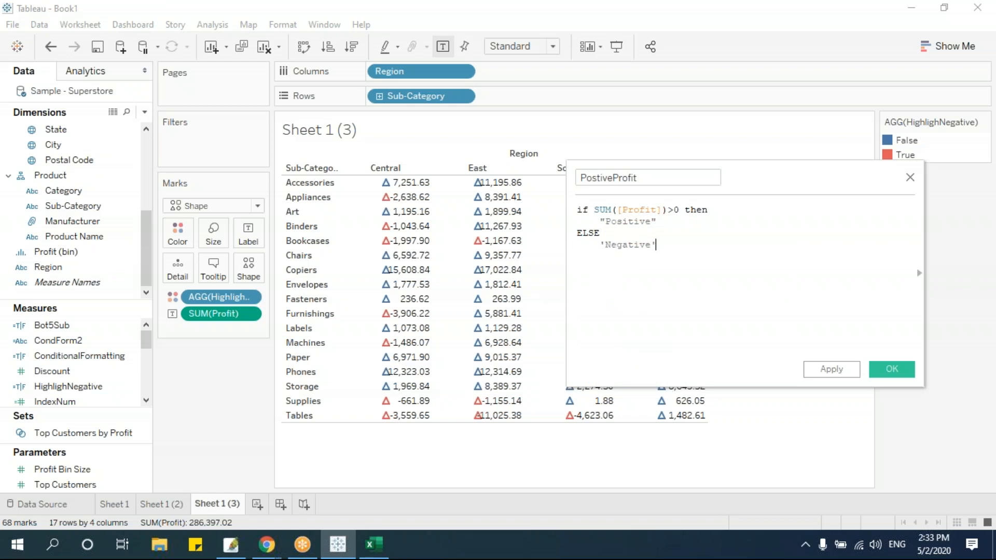
type("END")
key("Return")
key("BackSpace")
type("'")
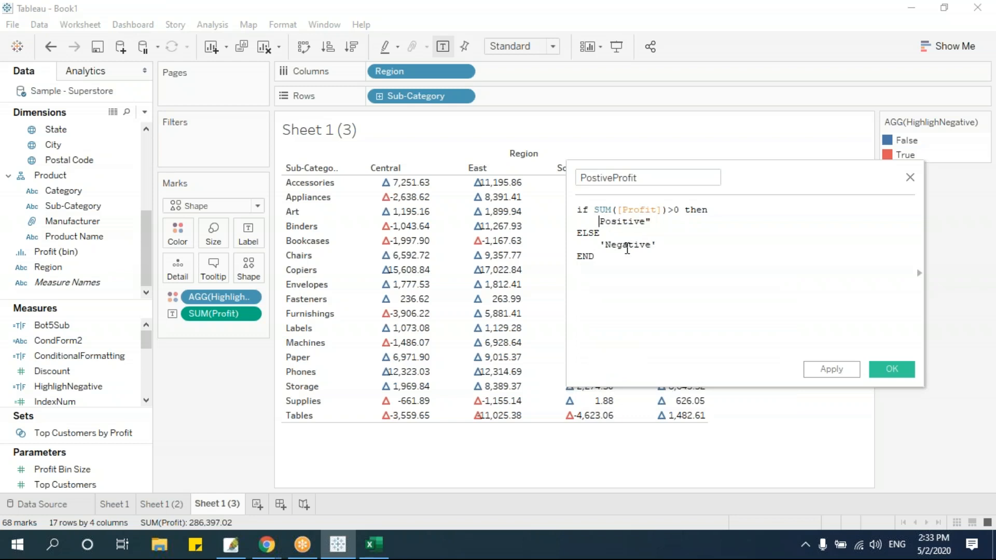
type("'")
left_click(891, 369)
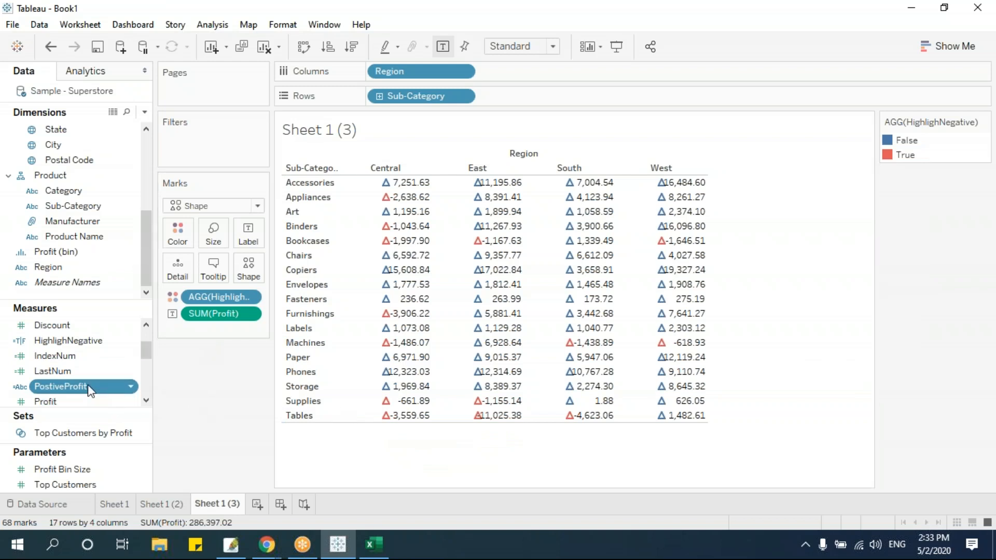
Replace HighlighNegative with PostiveProfit as the field that colors the marks
left_click_drag(207, 297, 77, 386)
left_click_drag(179, 241, 180, 240)
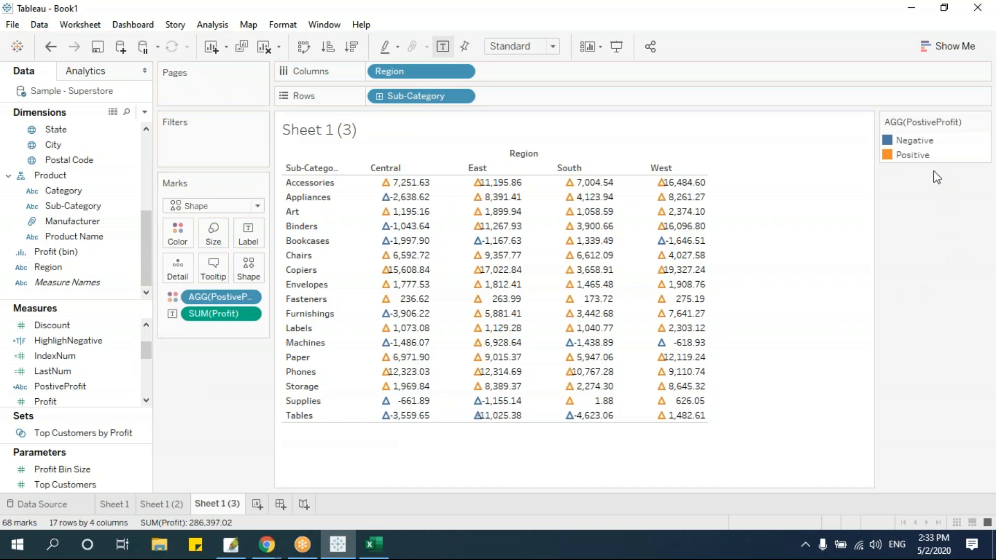
double_click(957, 154)
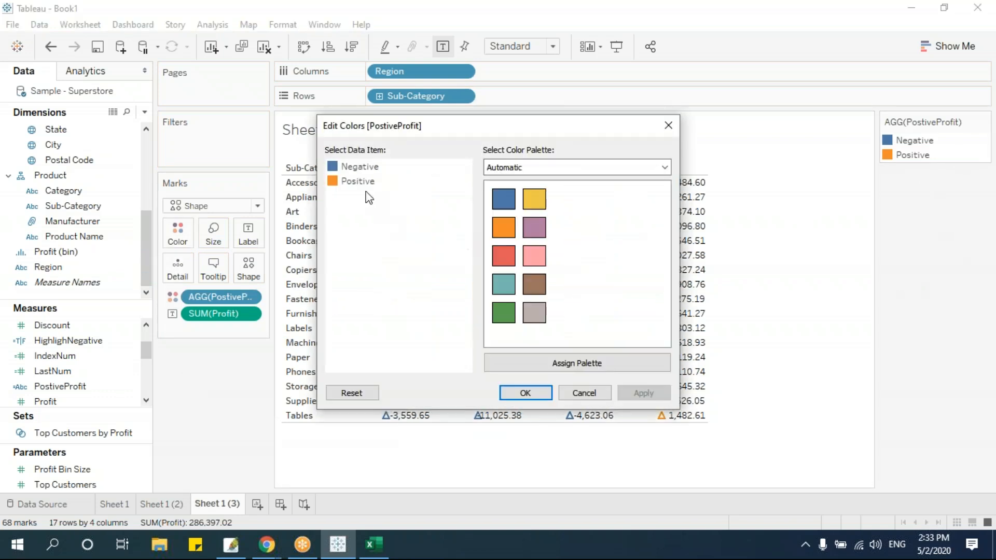
left_click(357, 167)
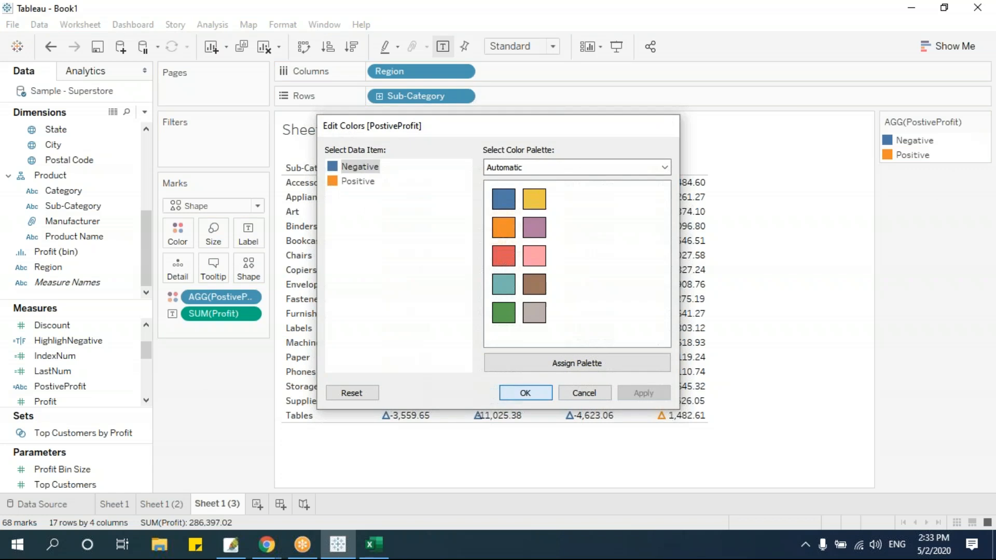
left_click(524, 393)
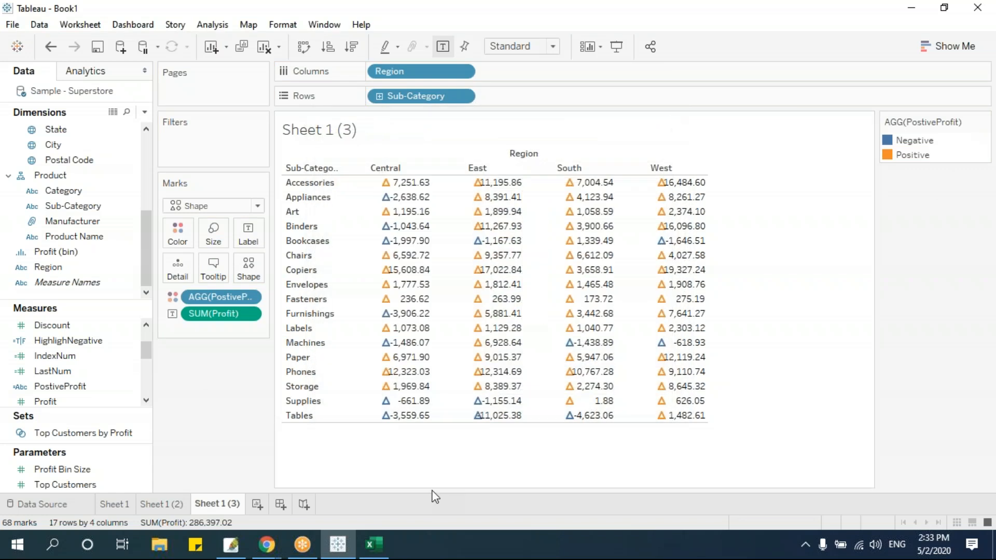
Move PostiveProfit from color to shape, and assign filled upward triangles to Positive and filled downward triangles to Negative
left_click_drag(211, 298, 247, 277)
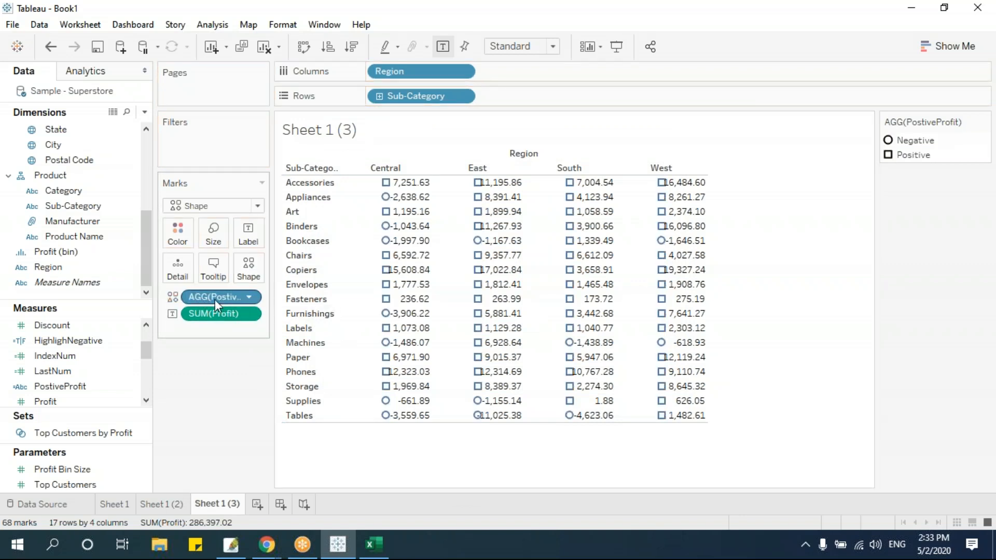
double_click(952, 154)
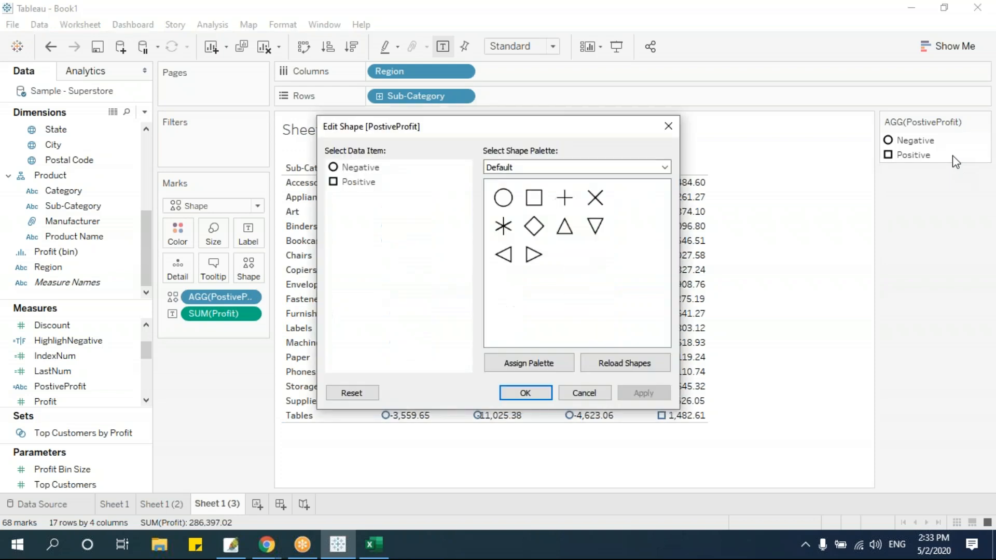
left_click(366, 182)
left_click(359, 168)
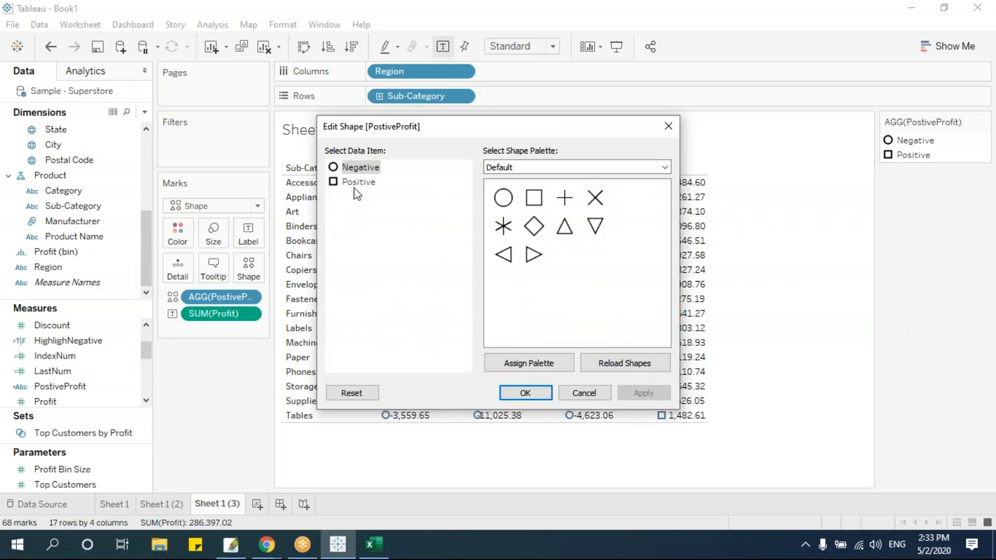
left_click(577, 167)
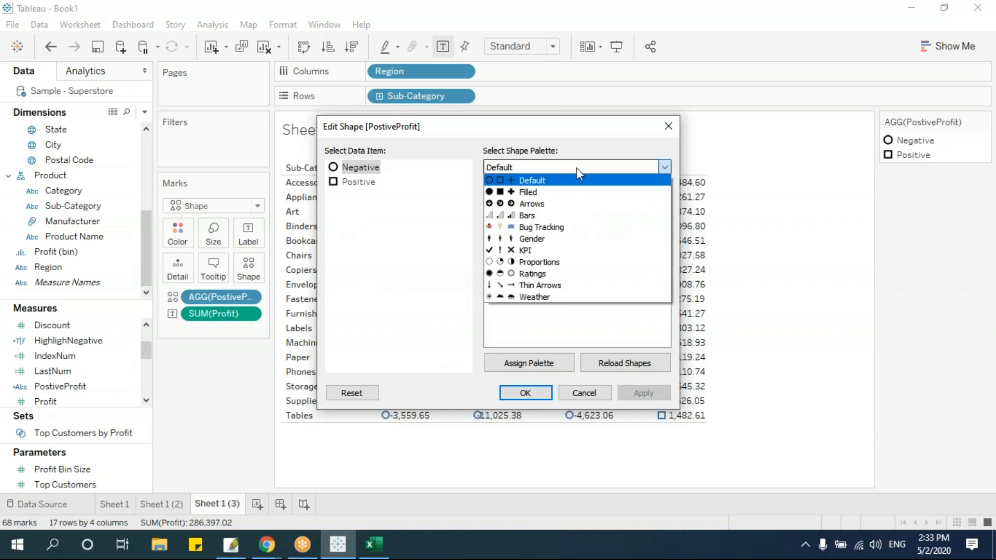
left_click(534, 192)
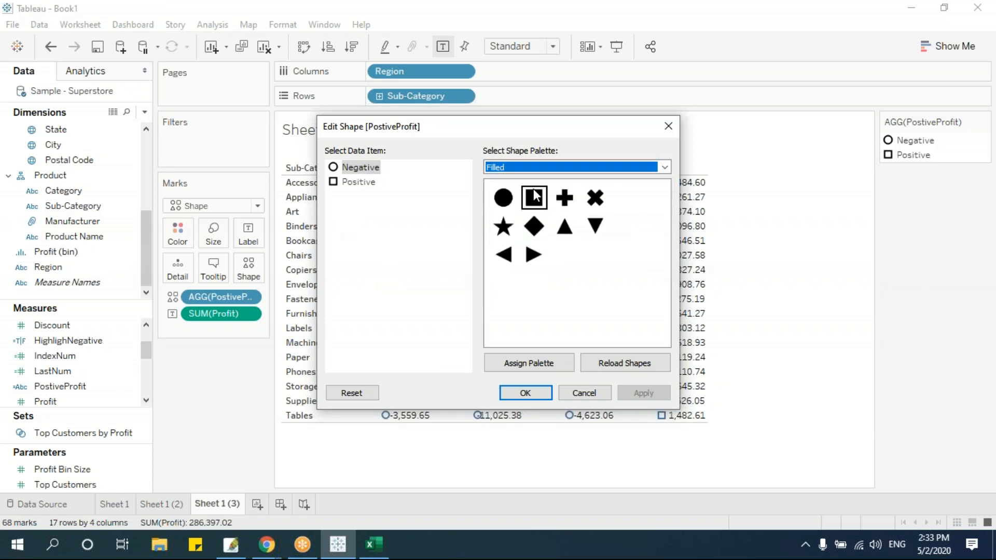
left_click(359, 182)
left_click(564, 227)
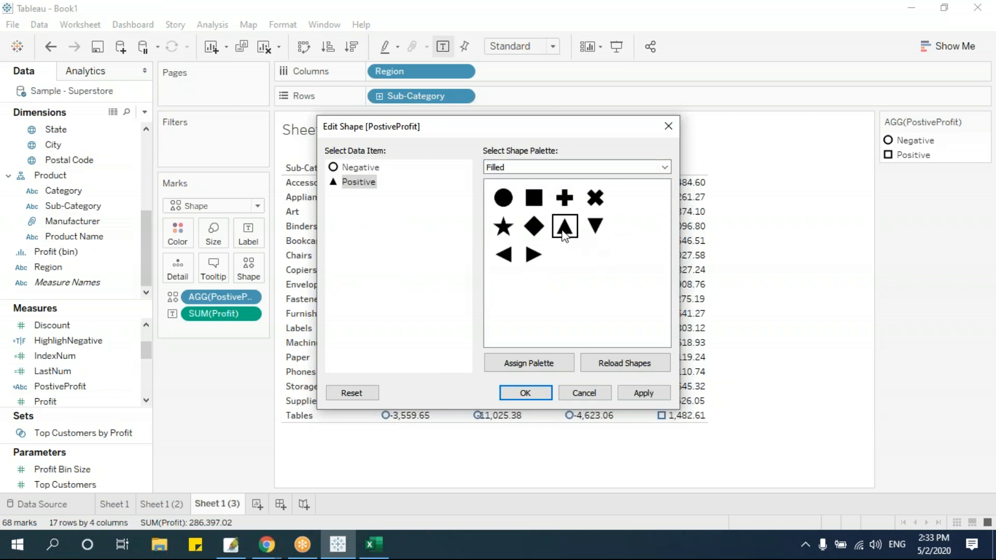
left_click(363, 167)
left_click(595, 231)
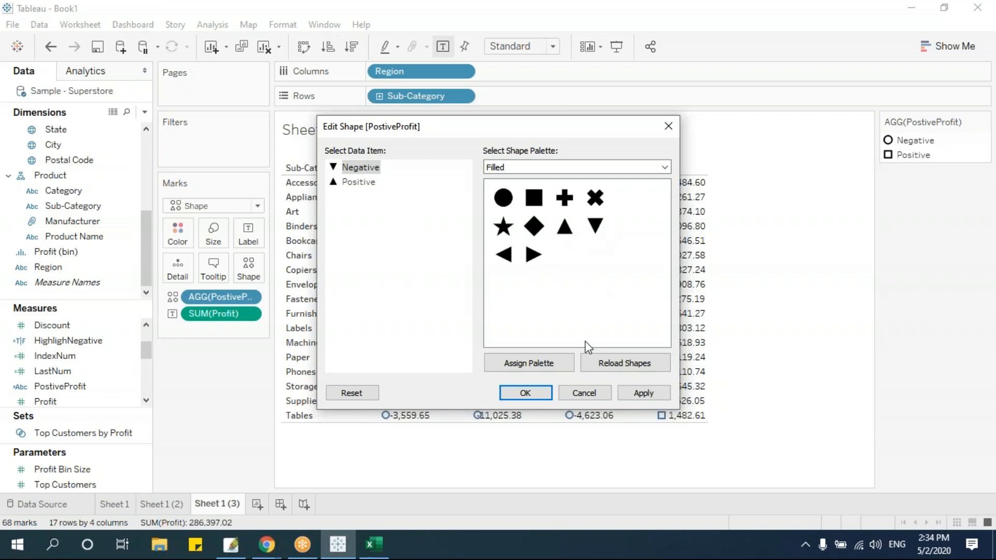
left_click(533, 394)
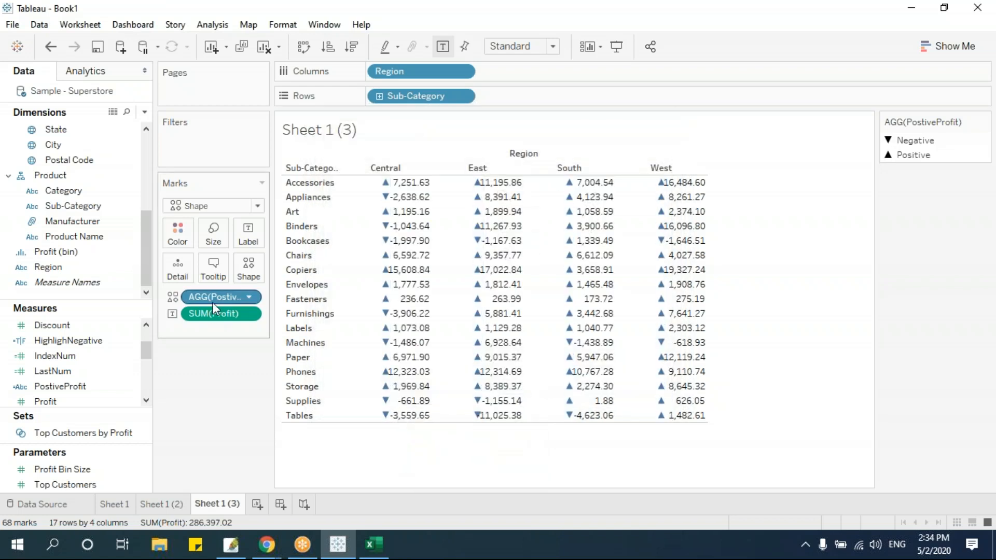
Color the marks by PostiveProfit as well, keeping its shape assignment
left_click_drag(214, 299, 177, 234)
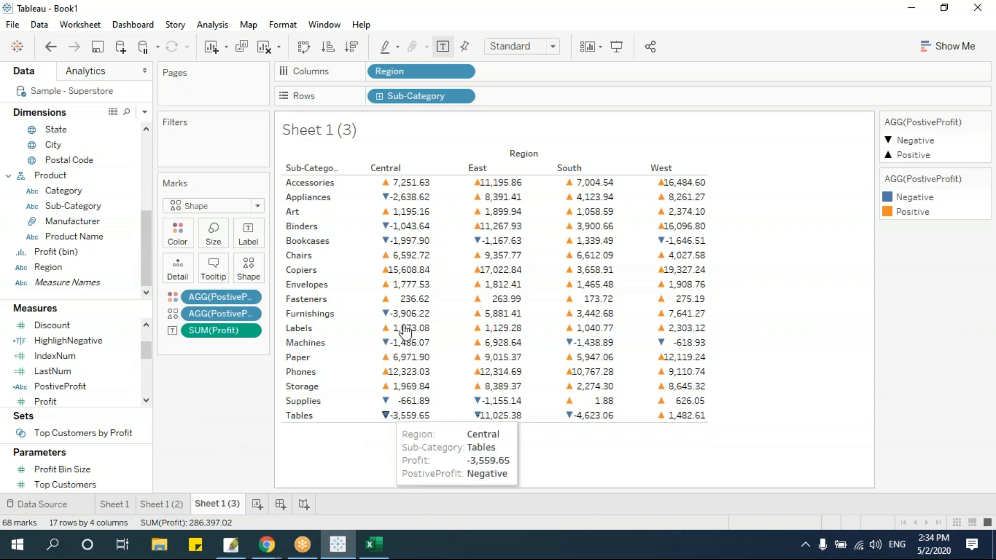
From the Arrows shape palette, assign the green upward arrow to Positive and the red downward arrow to Negative for PostiveProfit
double_click(960, 154)
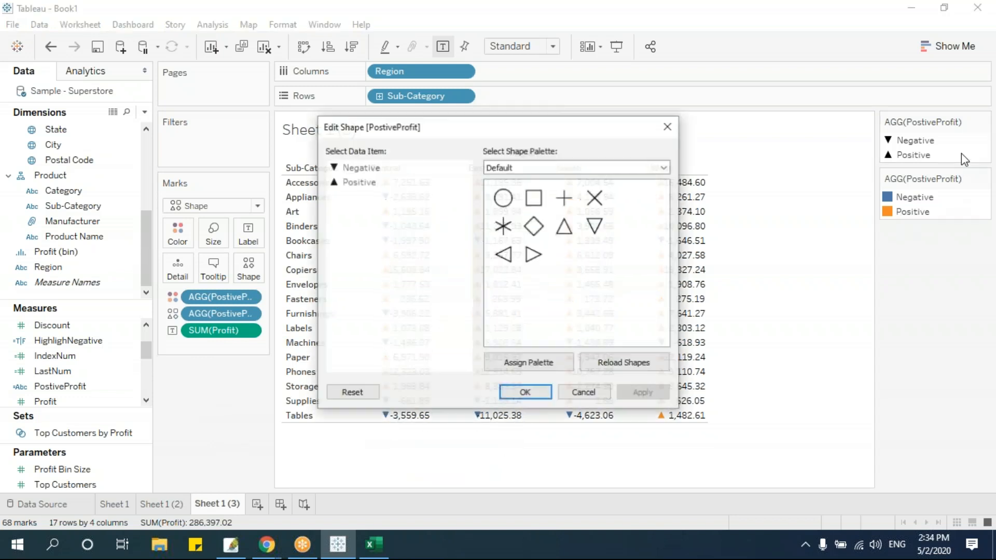
left_click(401, 145)
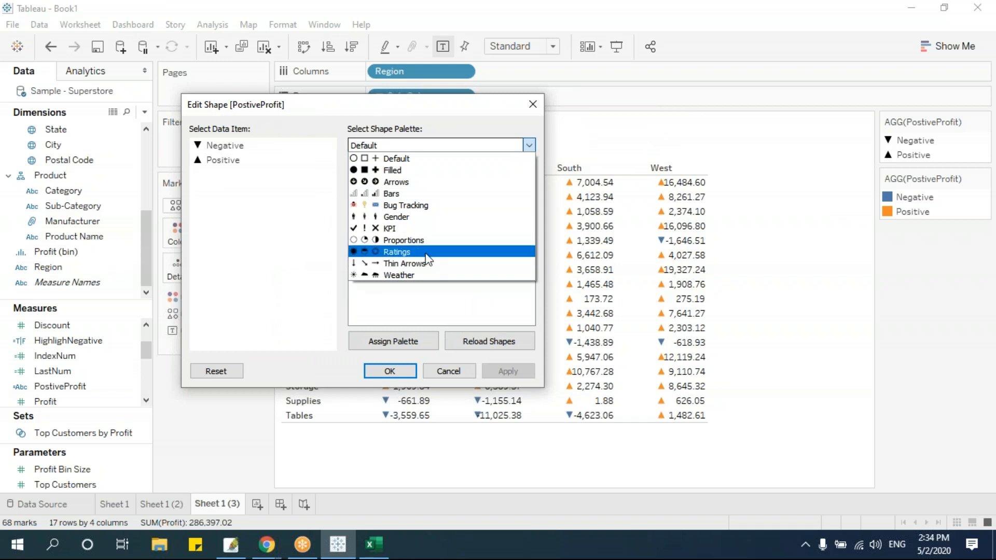
left_click(407, 182)
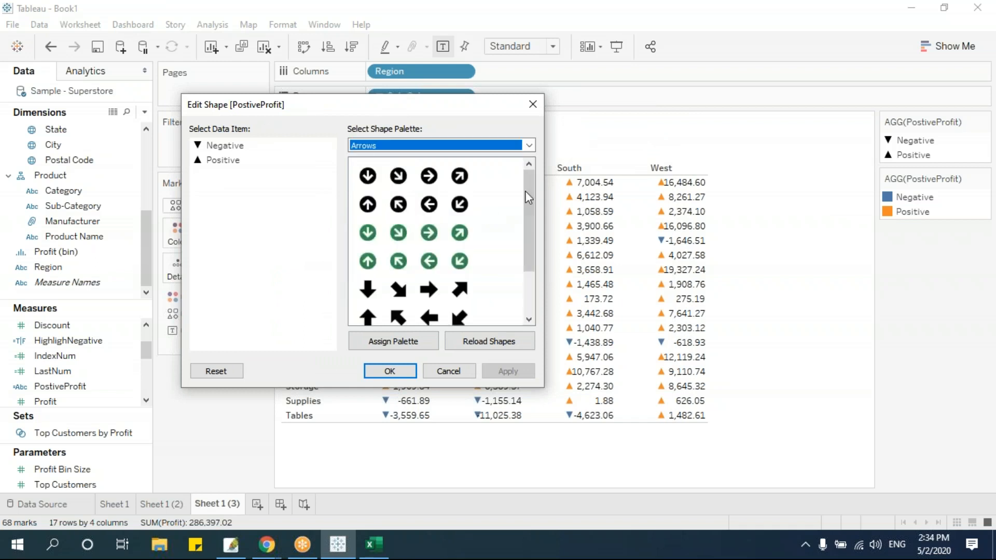
scroll(441, 259, "down", 2)
left_click(373, 282)
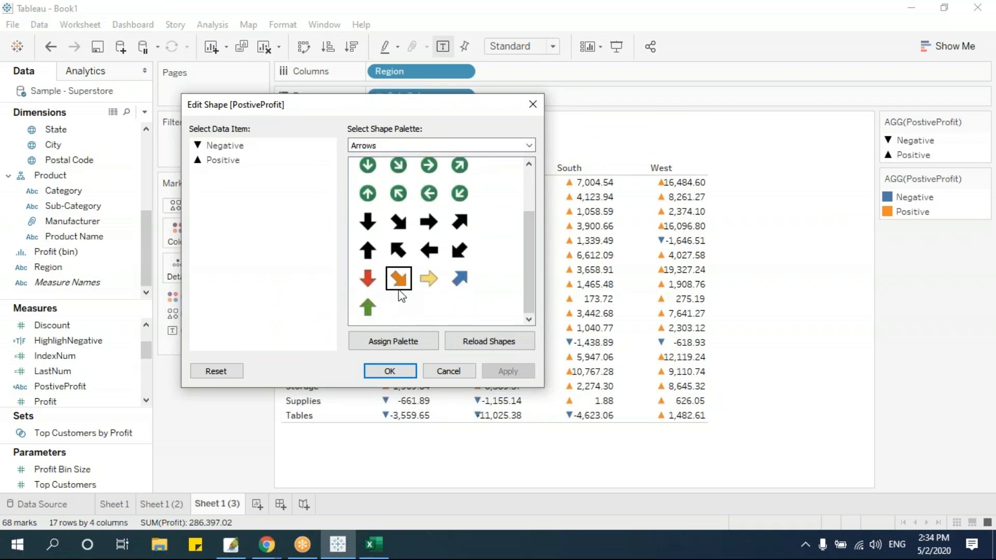
left_click(224, 161)
left_click(368, 307)
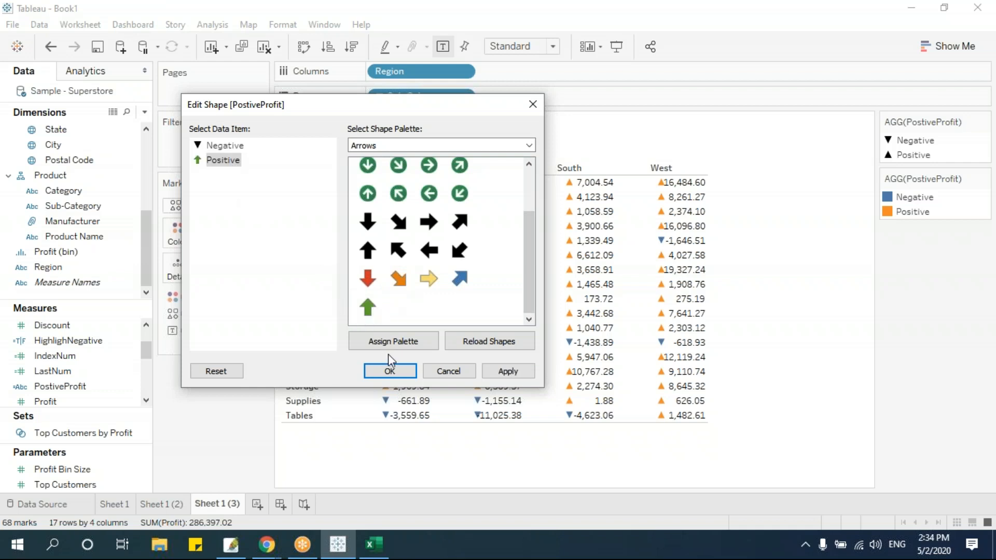
left_click(225, 145)
left_click(368, 279)
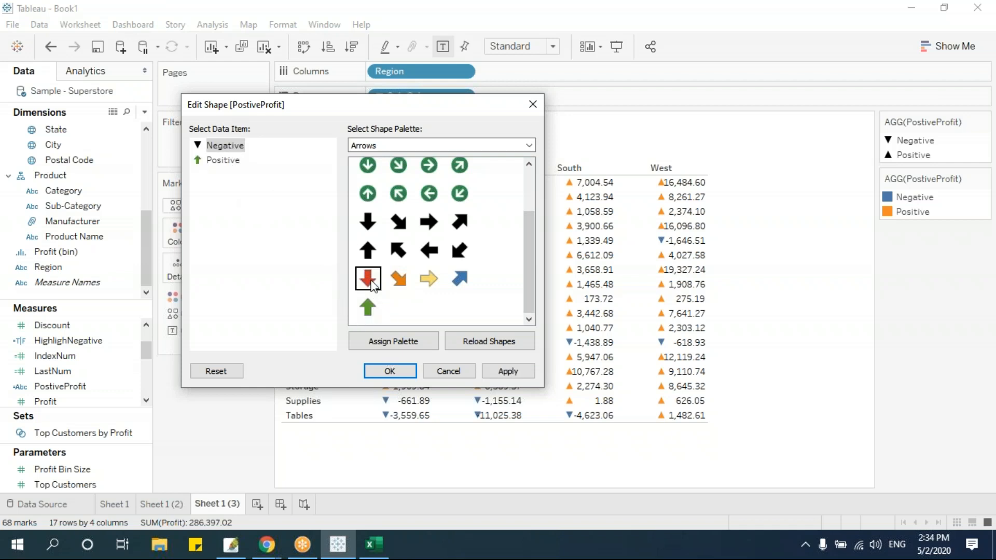
left_click(390, 372)
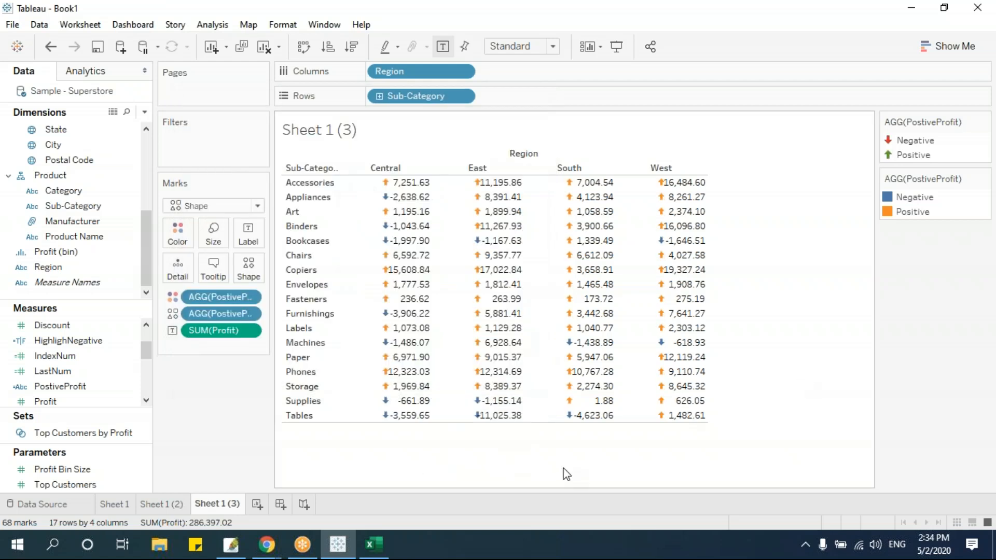
Enlarge the arrow marks and widen the table so the arrows sit clear of the profit values
left_click(218, 240)
left_click_drag(238, 269, 257, 269)
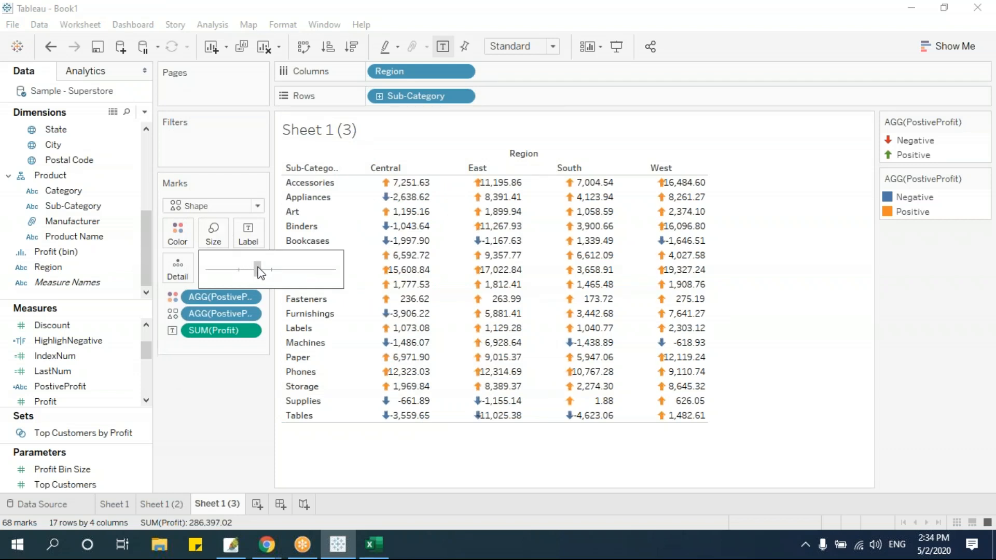
left_click_drag(708, 266, 731, 265)
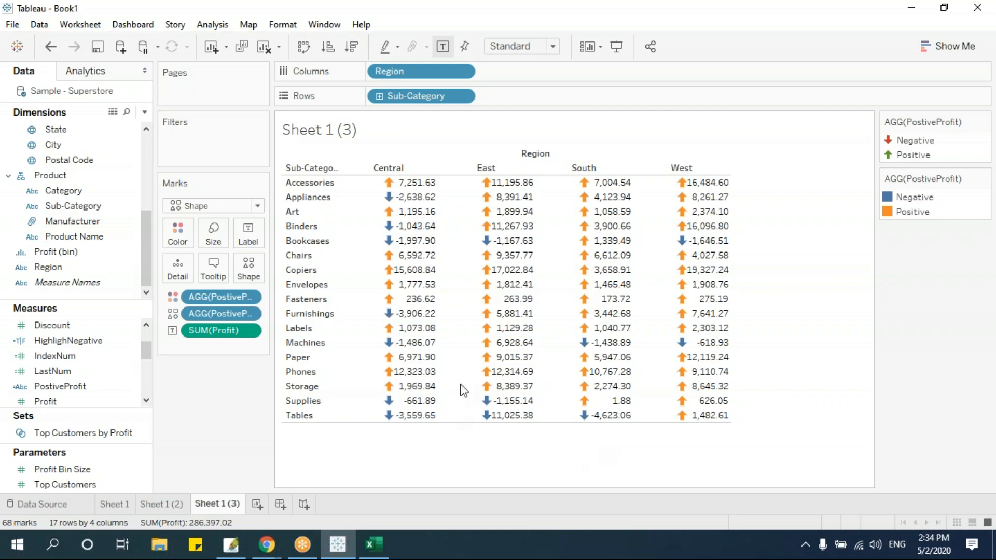
Add a new blank worksheet after Sheet 1 (3)
left_click(256, 510)
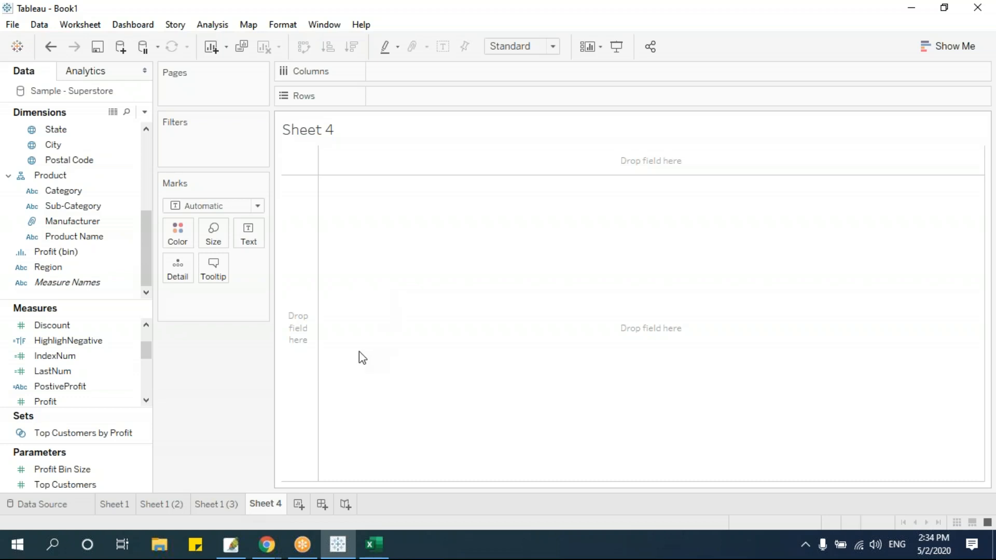
Convert the arrow table on Sheet 1 (3) to a horizontal bar chart
left_click(208, 508)
left_click(948, 46)
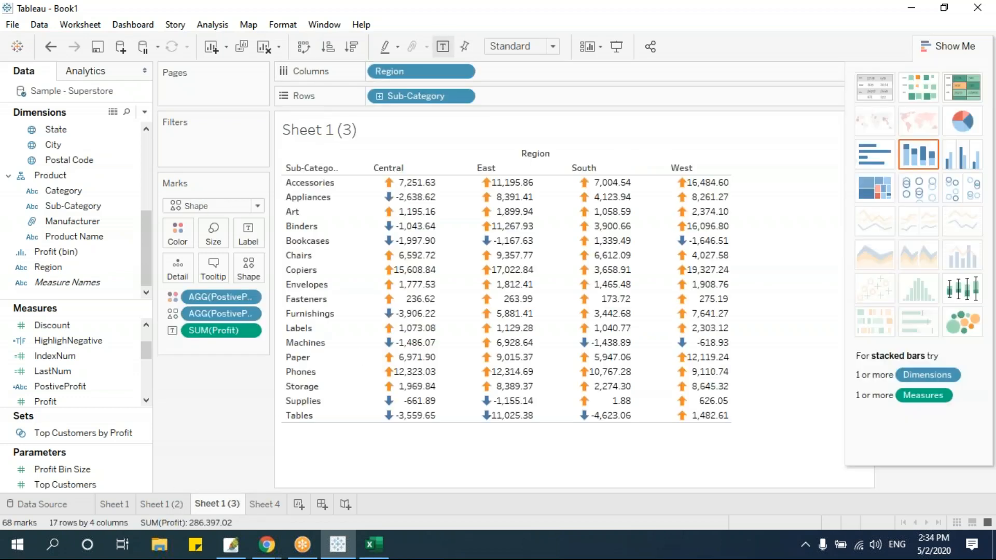
left_click(874, 154)
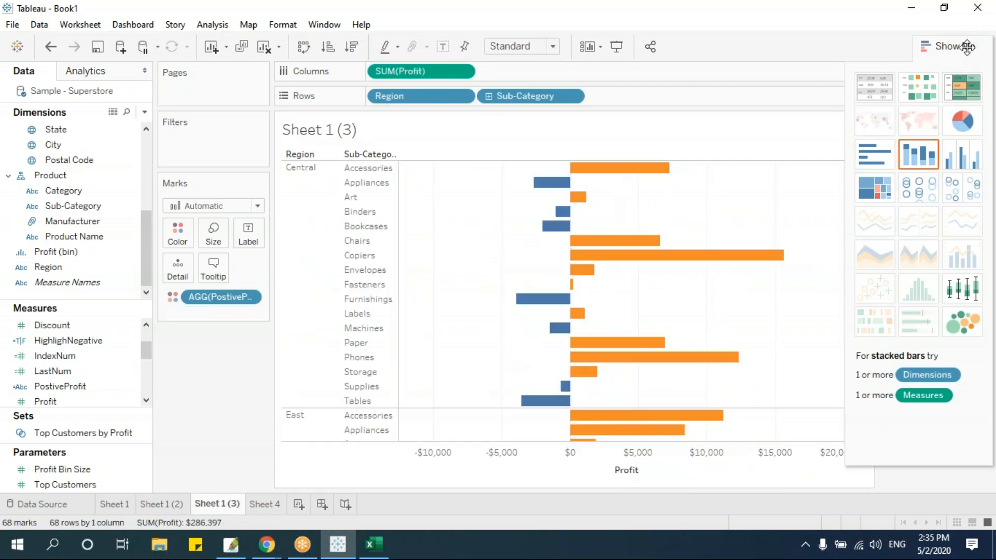
left_click(967, 47)
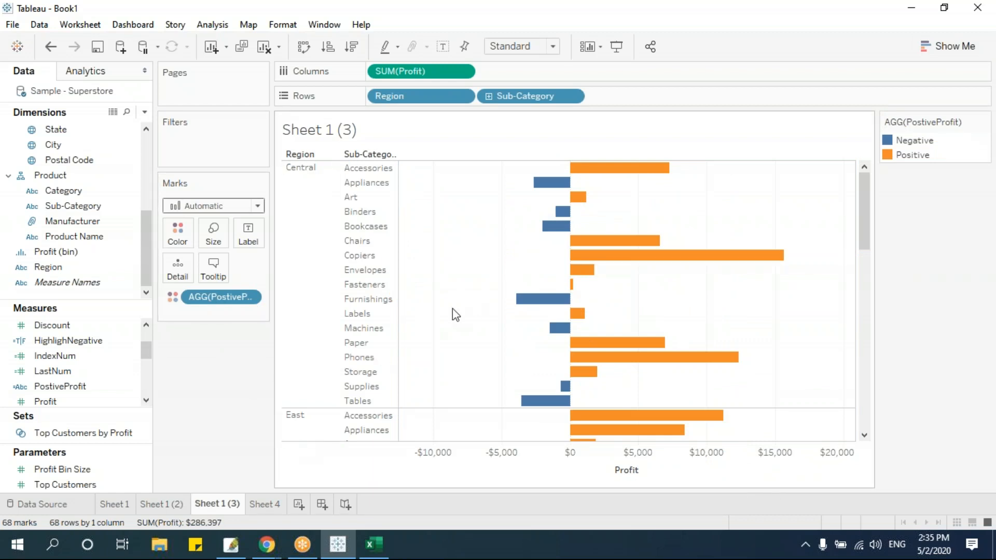
On Sheet 4, list Profit by Sub-Category and convert the table to horizontal bars
left_click(263, 505)
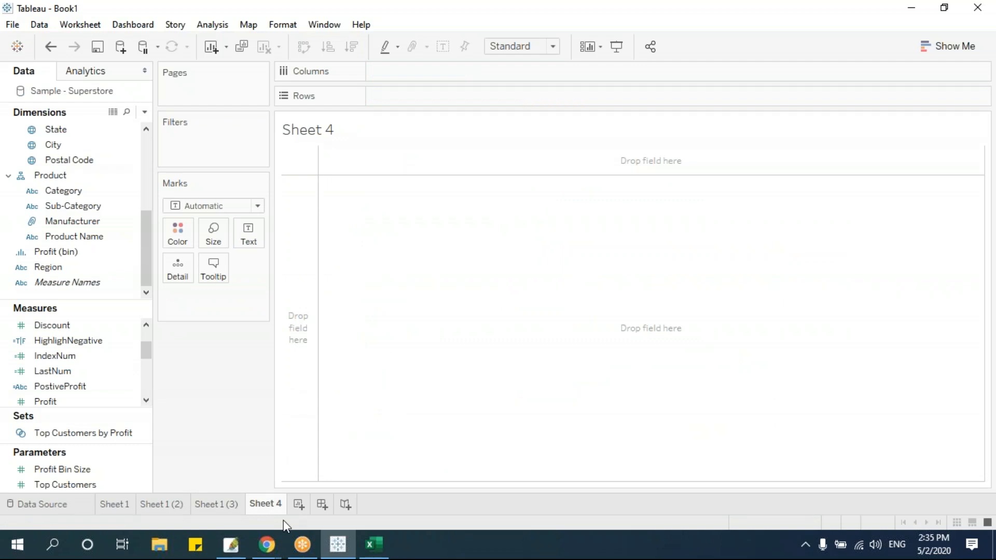
left_click_drag(118, 209, 440, 99)
left_click_drag(147, 352, 148, 362)
left_click_drag(61, 371, 365, 238)
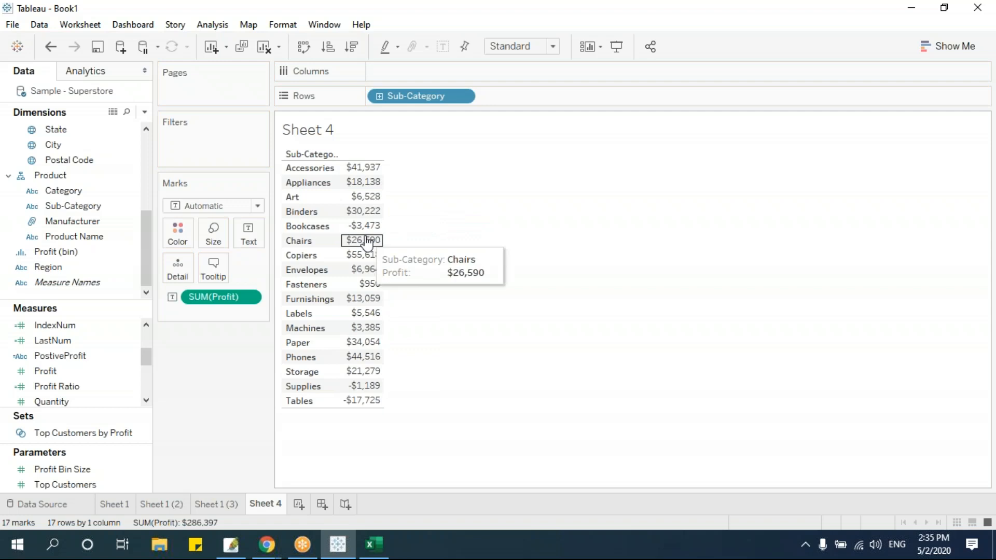
left_click(953, 48)
left_click(877, 156)
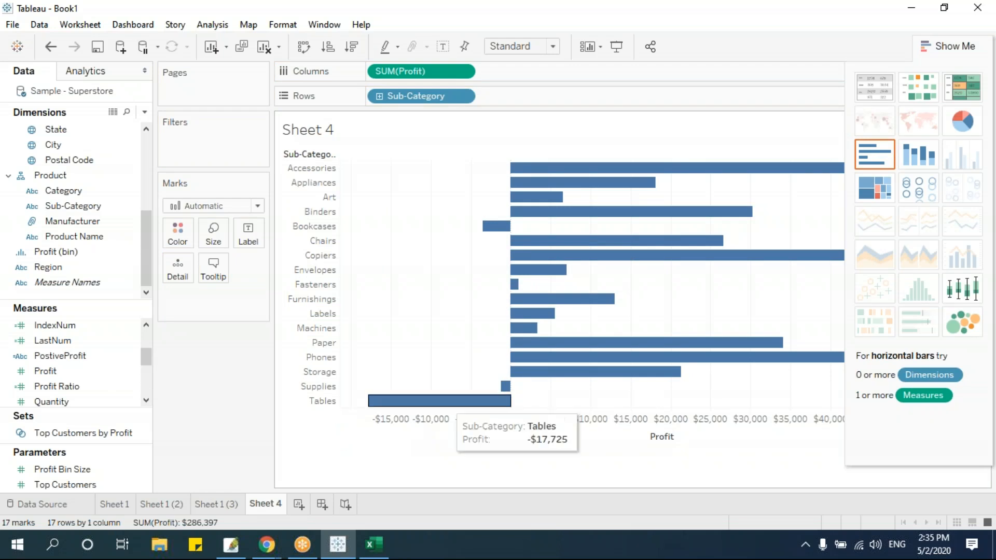
mouse_move(590, 356)
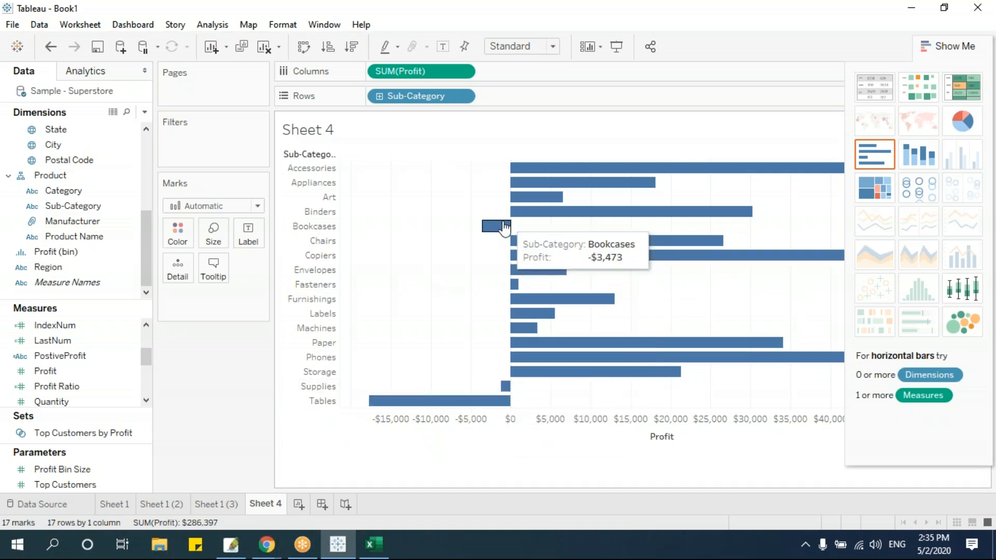
Undo the recent chart changes until the arrow table on Sheet 1 (3) is restored, and return to Sheet 4
left_click(222, 506)
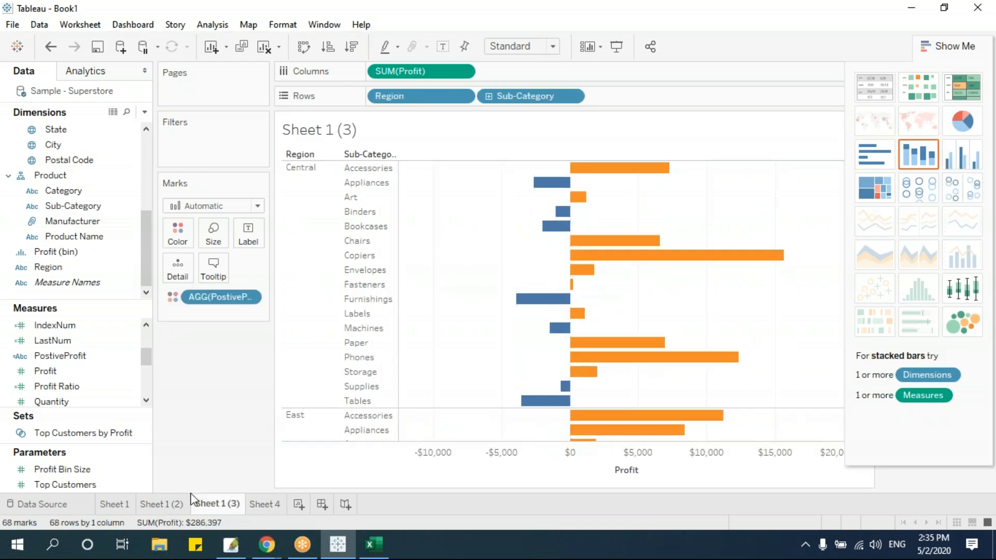
left_click(154, 502)
left_click(212, 501)
key("ctrl+z")
key("ctrl+z")
key("ctrl+z")
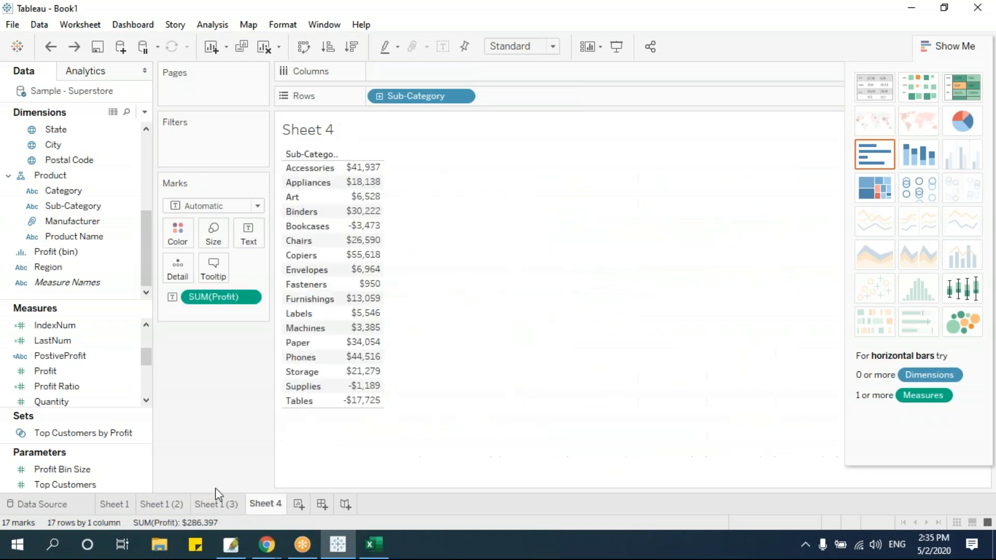
left_click(216, 502)
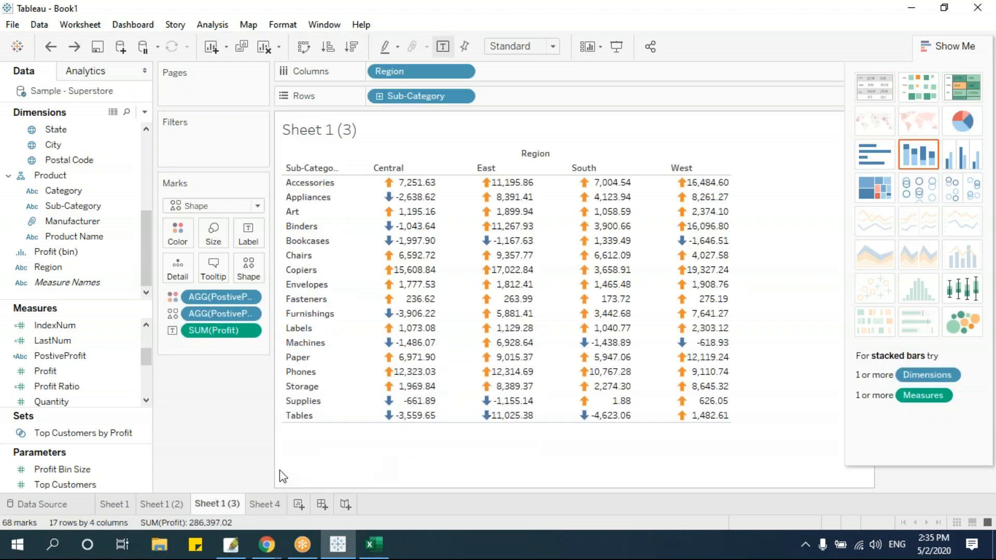
left_click(266, 503)
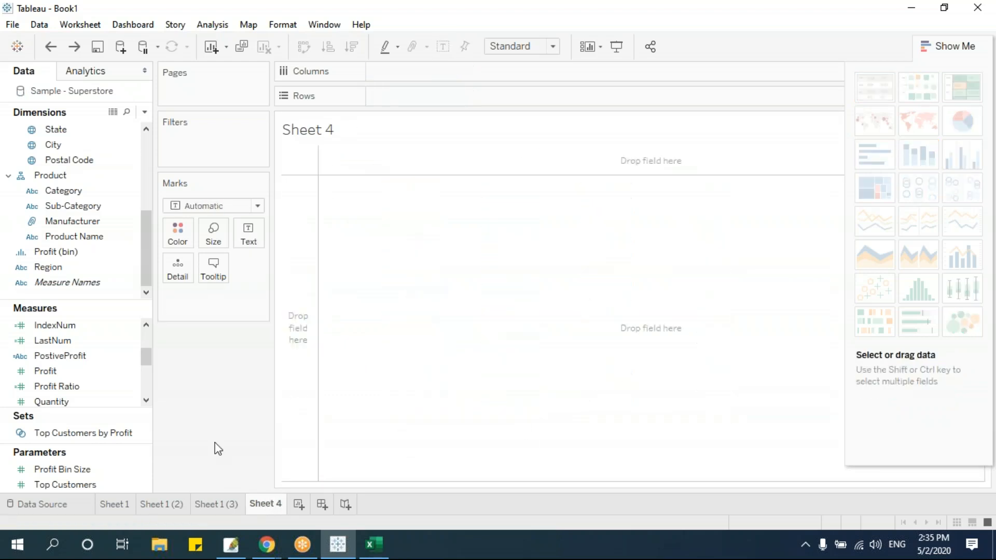
Build a horizontal bar chart of Profit with Sub-Category on the rows of Sheet 4
left_click(103, 240)
left_click_drag(78, 207, 430, 99)
left_click(55, 371)
left_click_drag(55, 370, 369, 287)
left_click(883, 161)
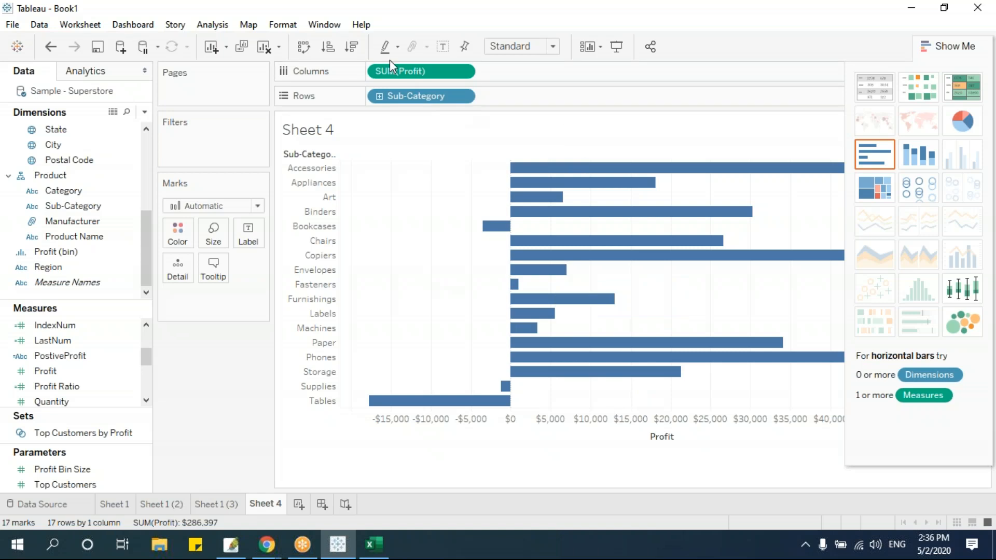
Create a new calculated field and name it ProfitPlus
left_click(144, 112)
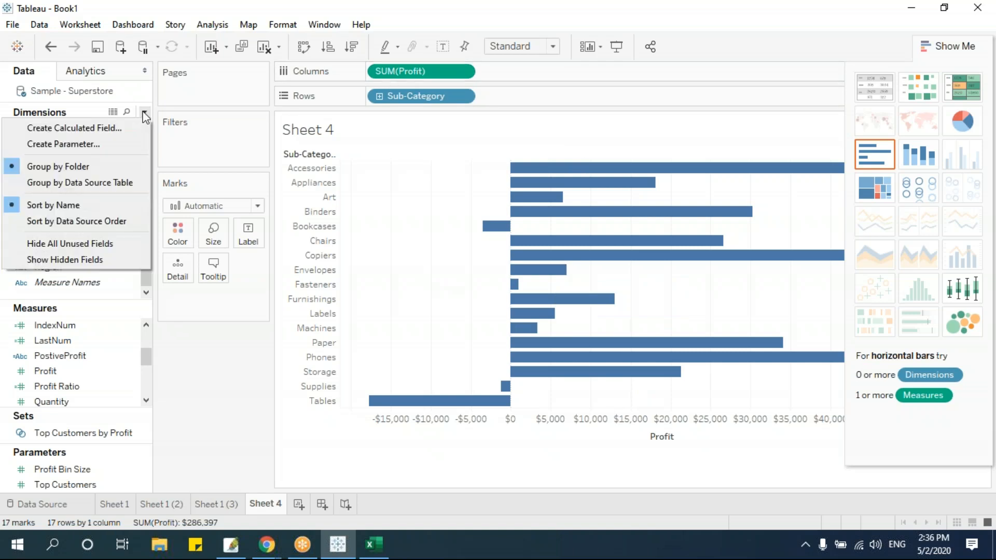
left_click(134, 127)
left_click_drag(713, 185, 493, 222)
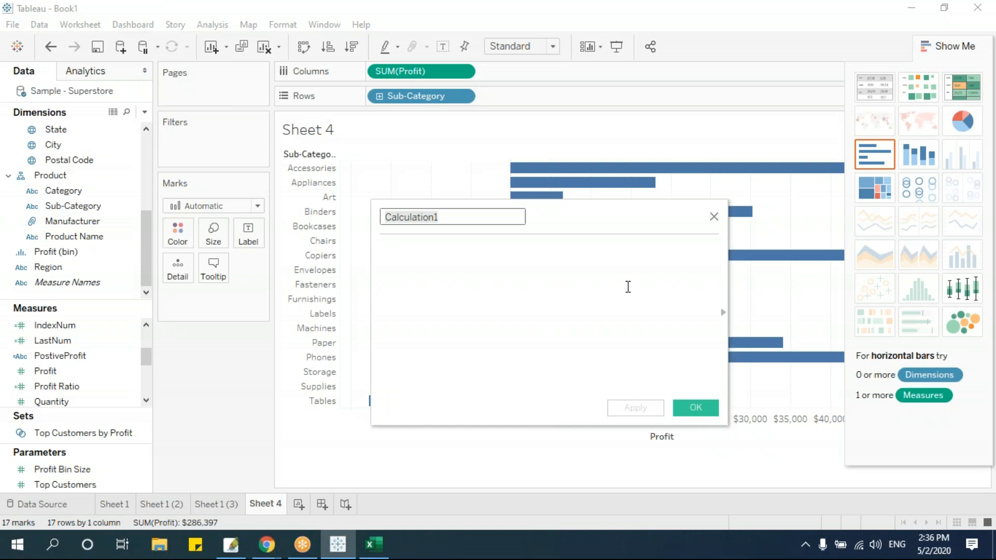
type("PositiveProfit")
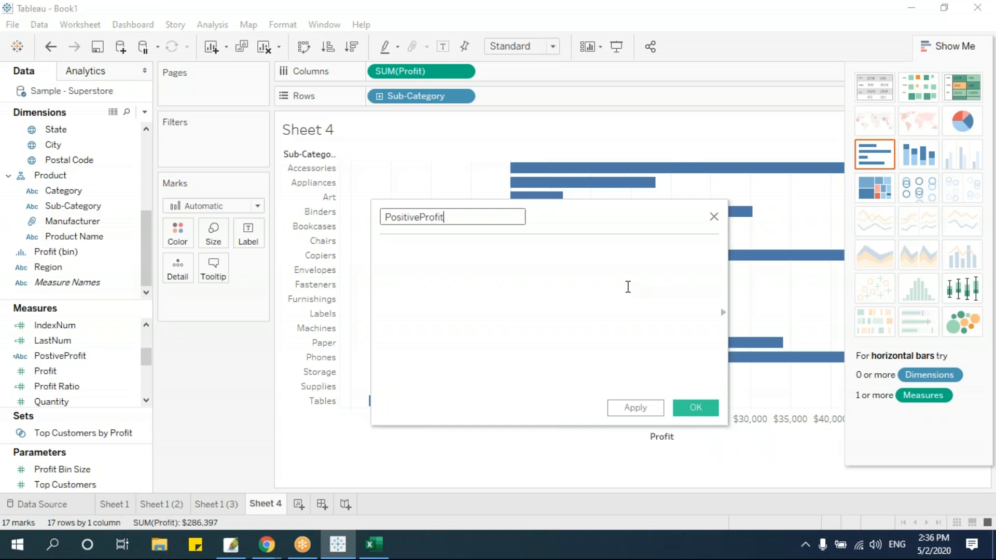
left_click(628, 287)
left_click_drag(456, 222, 371, 204)
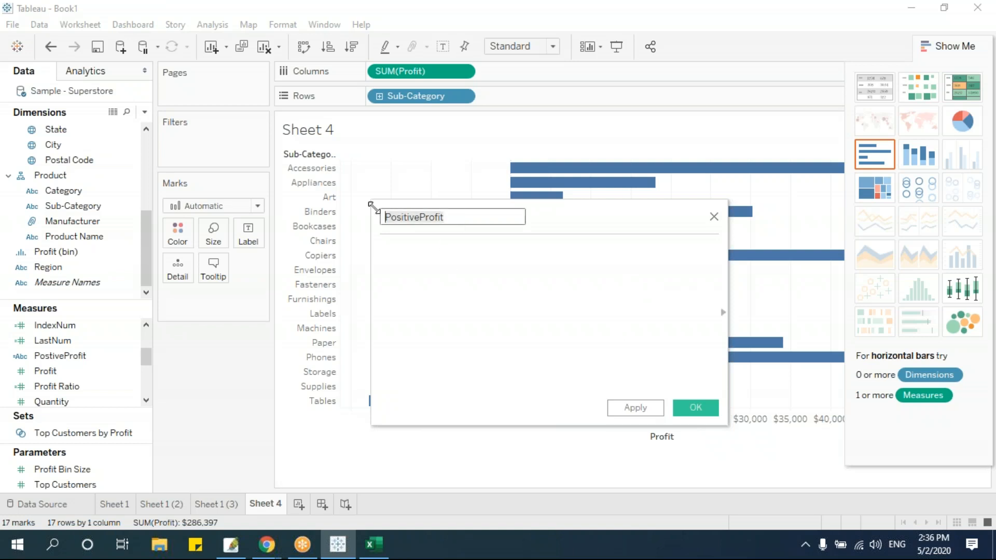
type("ProfitPlus")
left_click(589, 299)
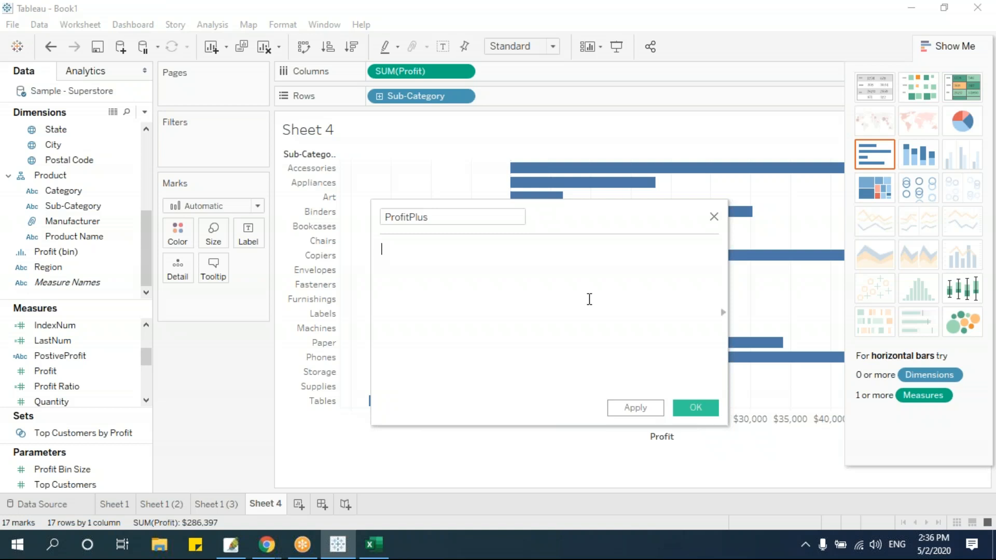
Define ProfitPlus as ABS(SUM([Profit])) and save the calculated field
left_click_drag(632, 217, 377, 151)
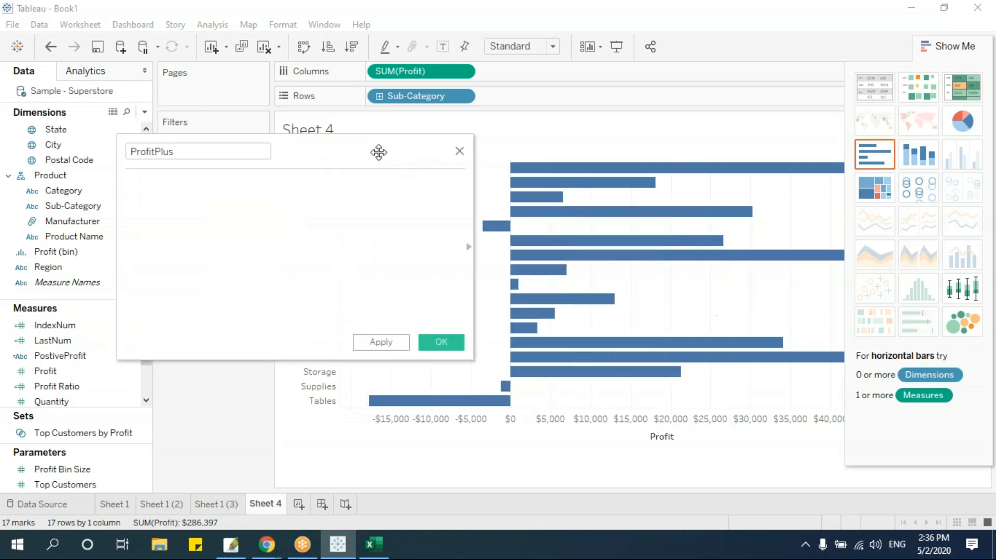
type("ab")
key("Return")
type("sum")
key("Return")
type("profit")
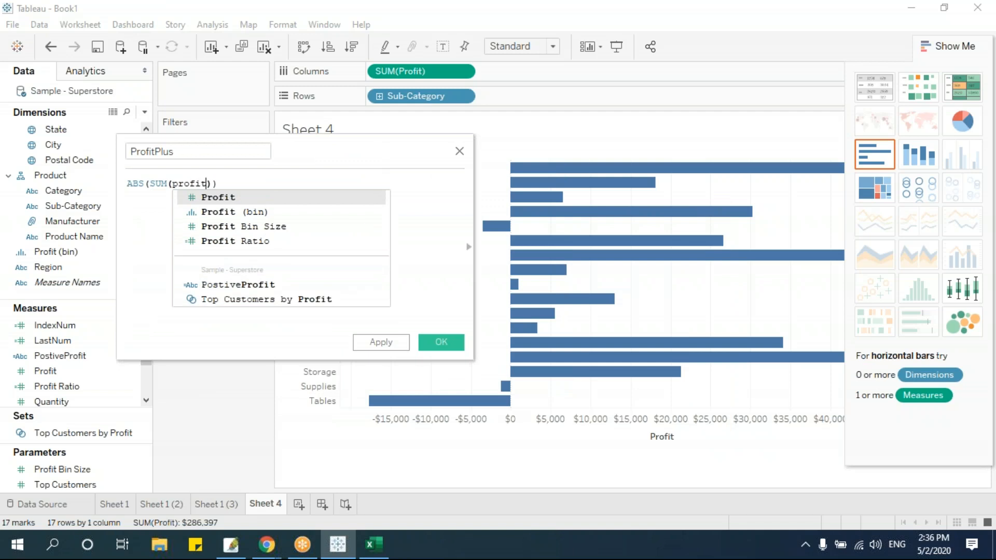
key("Return")
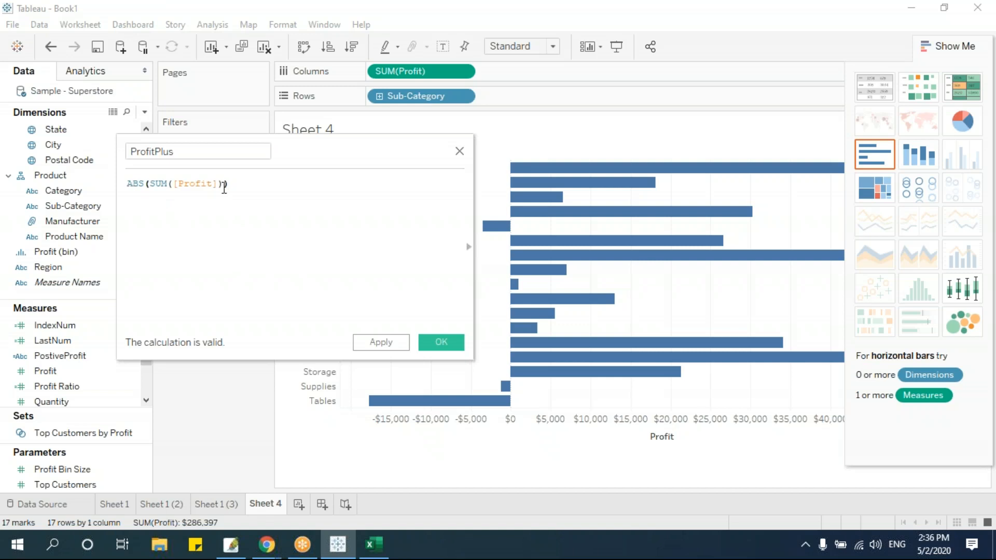
left_click(444, 342)
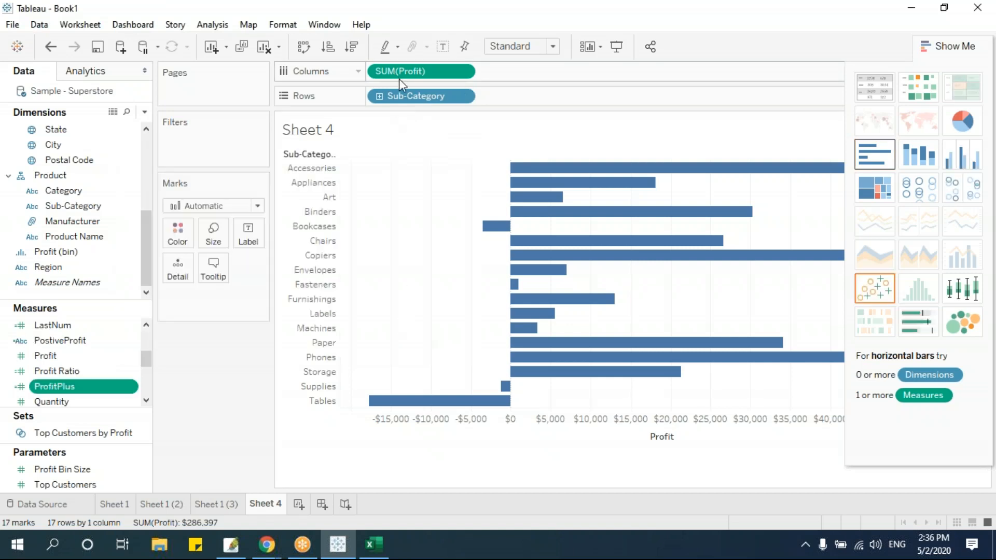
Replace Profit with ProfitPlus in the Sub-Category horizontal bar chart and sort the bars in descending order
left_click_drag(407, 76, 365, 324)
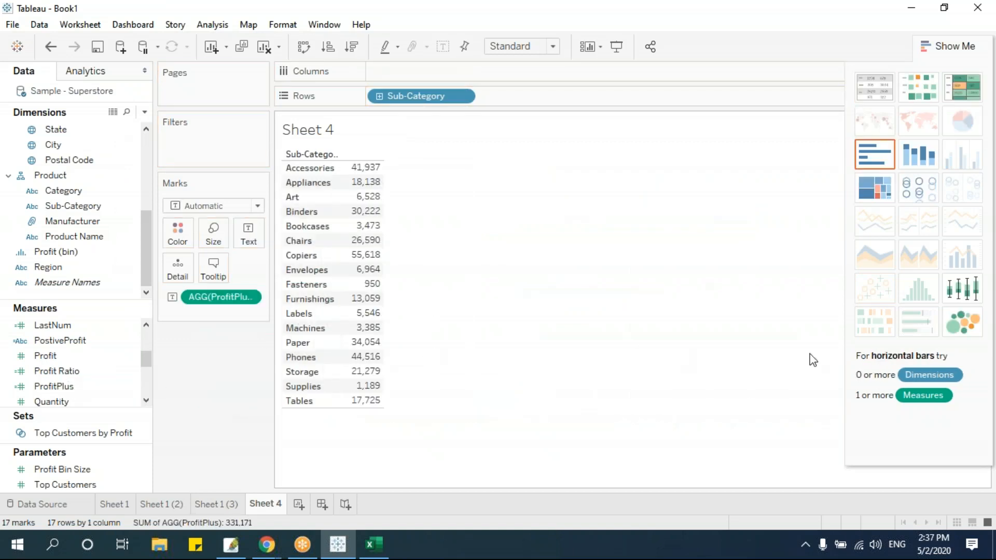
left_click(875, 156)
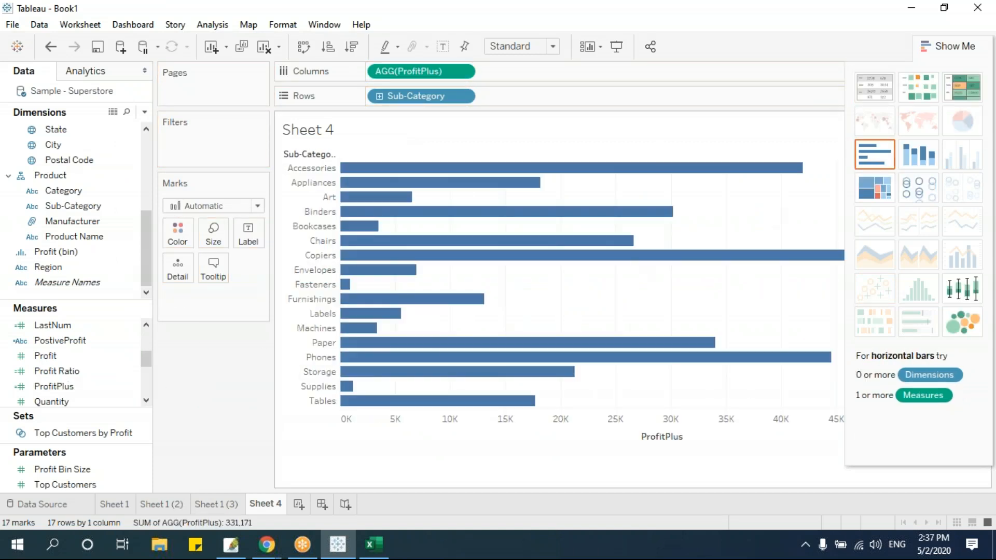
left_click(345, 49)
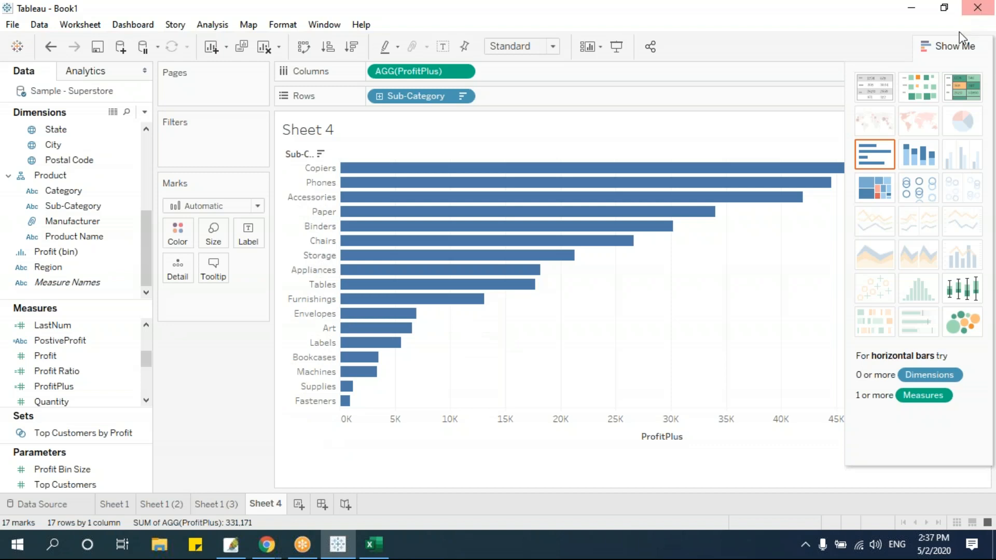
left_click(949, 46)
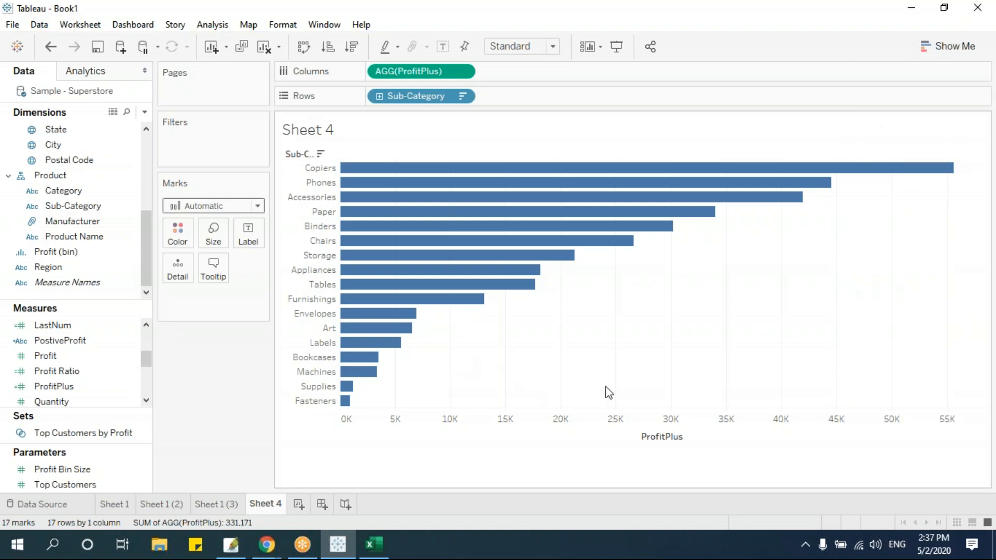
Copy the formula of the ProfitPlus calculated field and close its definition without changes
mouse_move(537, 284)
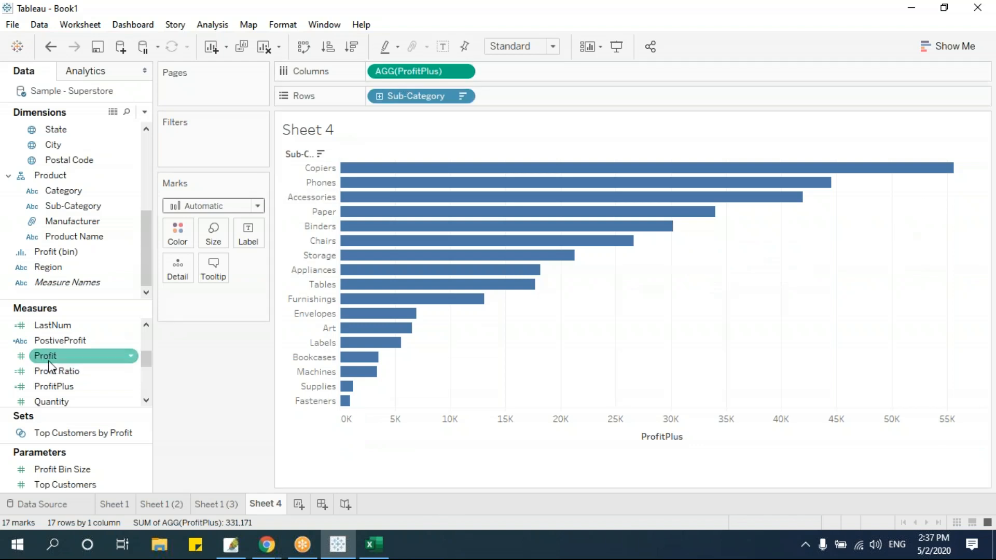
left_click(86, 391)
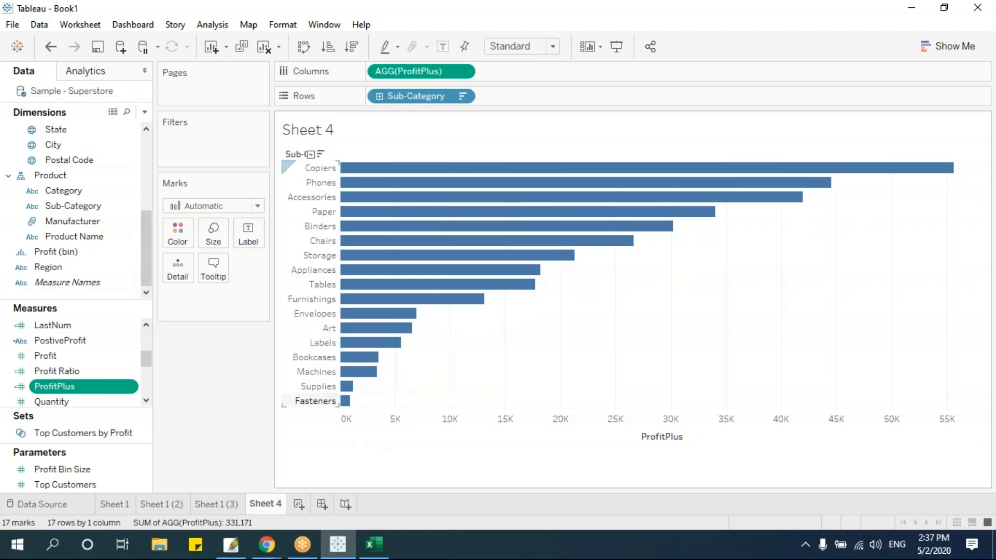
right_click(82, 386)
left_click(145, 137)
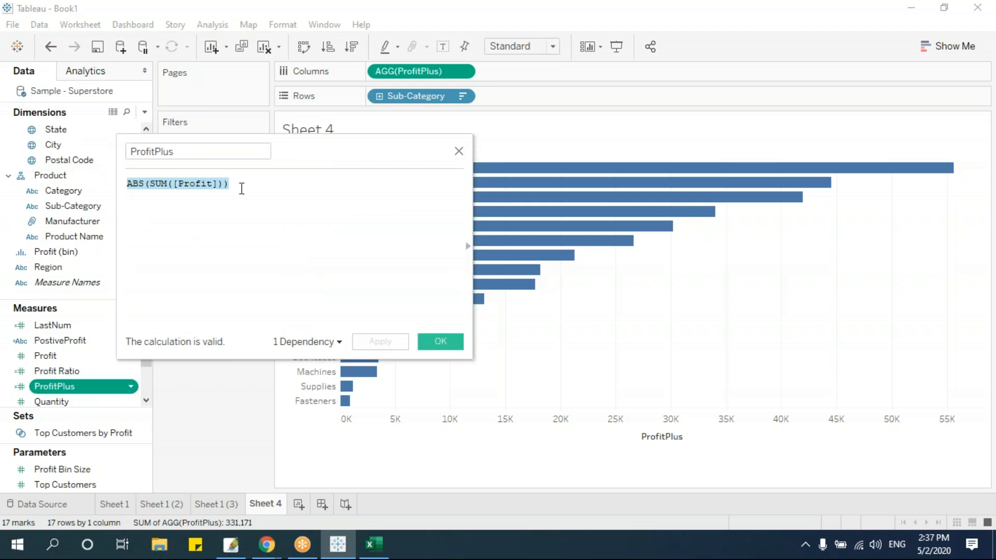
left_click(458, 151)
Create a calculated field named ProfitPlusArrow with the formula ABS(SUM([Profit]))+1000
left_click(145, 112)
left_click(141, 128)
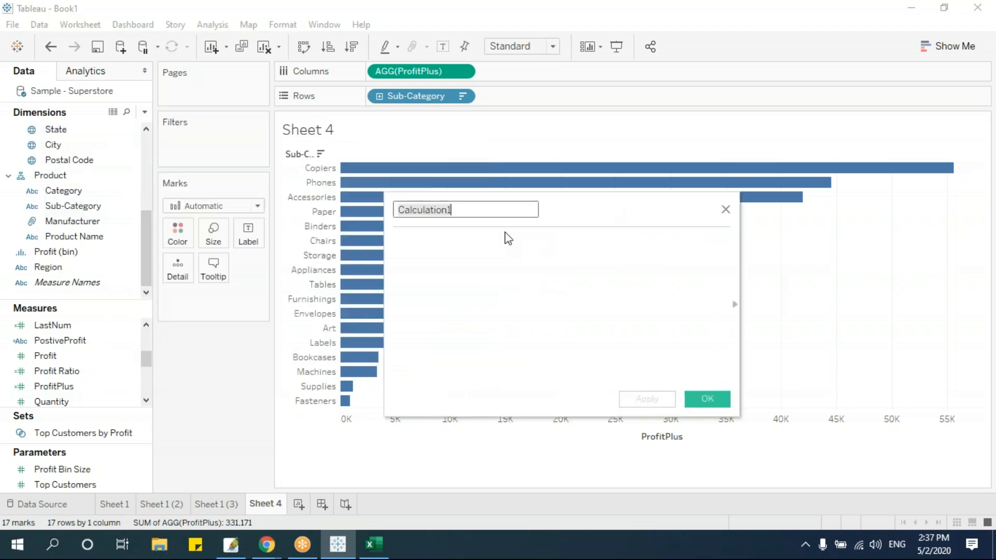
type("ProfitPlusArrow")
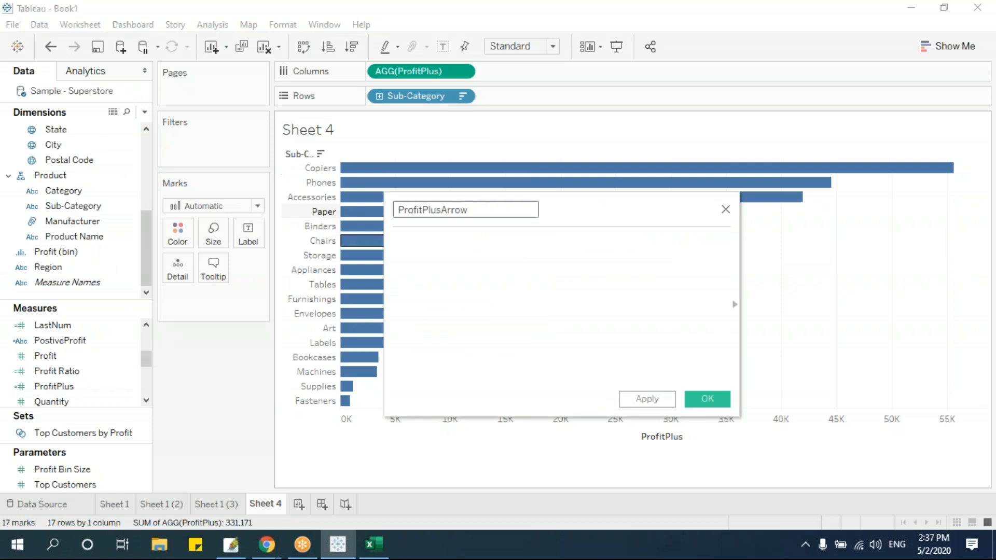
left_click(506, 253)
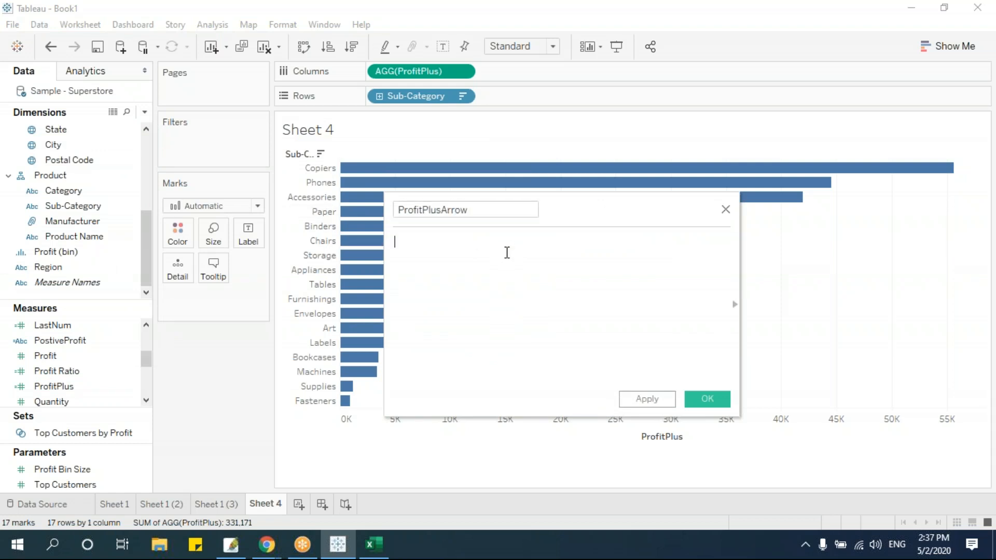
type("ABS(SUM([Profit]))")
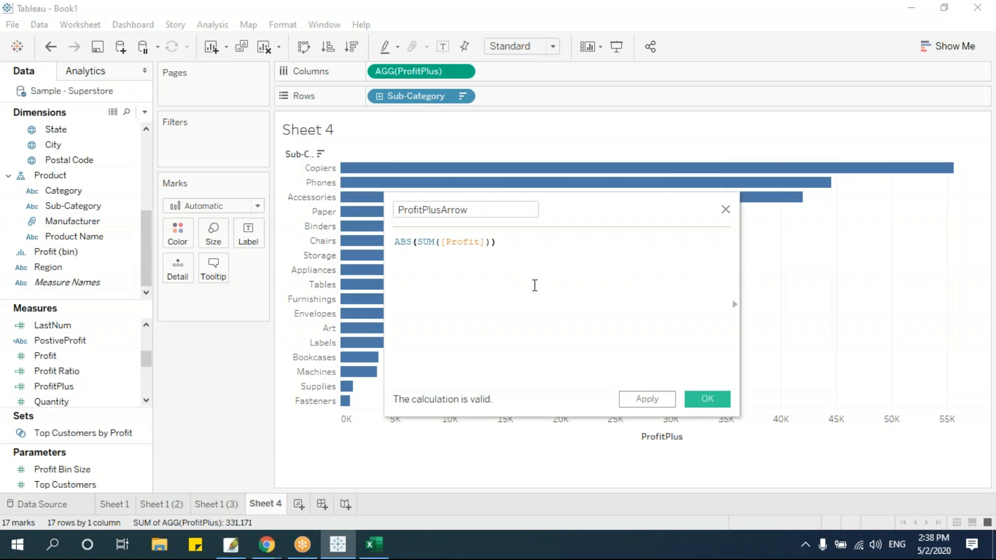
type("+1000")
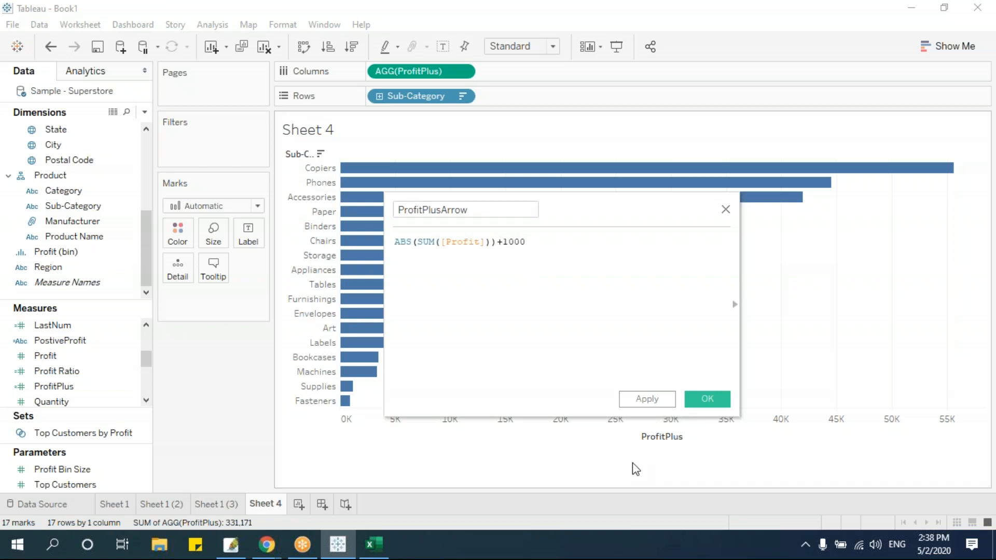
left_click(707, 399)
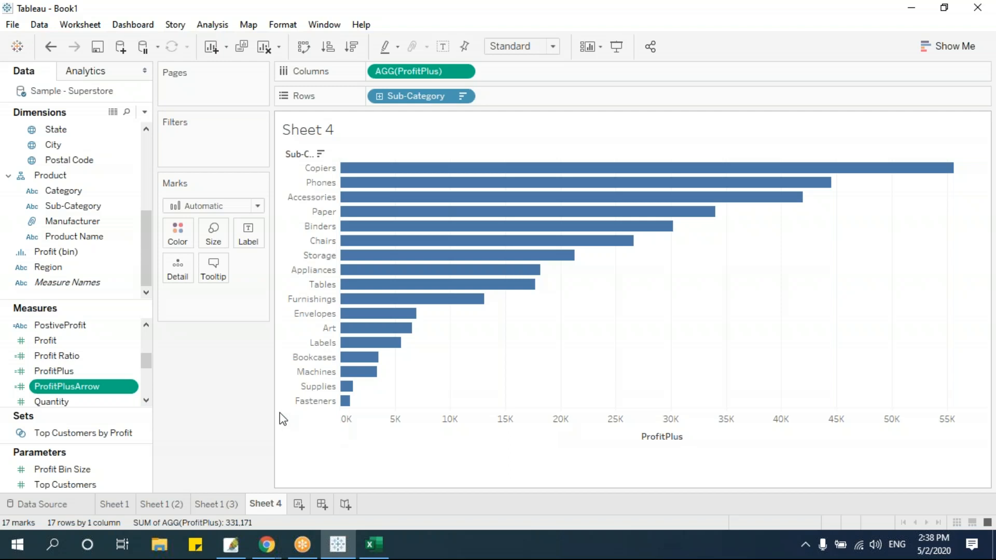
Add ProfitPlusArrow to the columns beside ProfitPlus and combine the two measures as a dual axis
left_click_drag(83, 387, 558, 74)
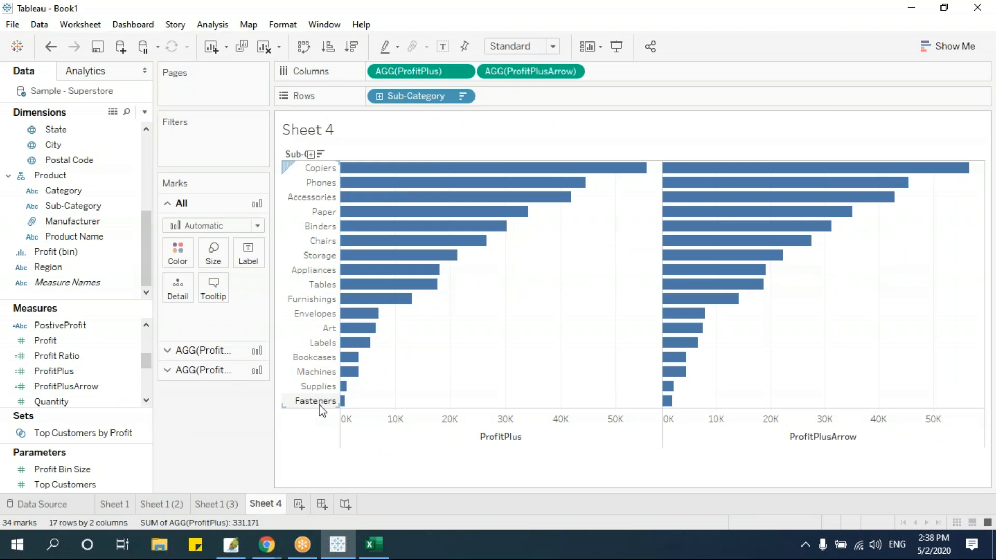
left_click(572, 71)
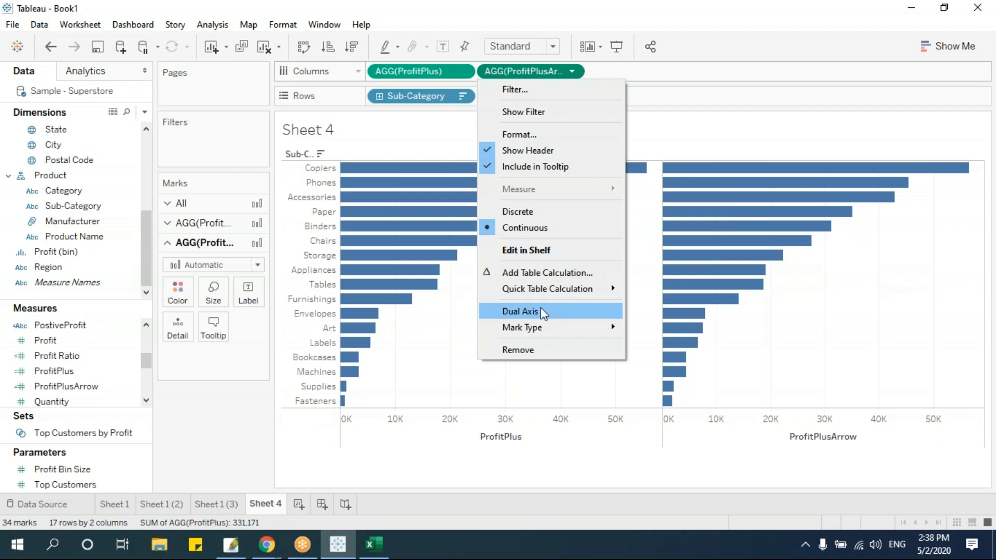
left_click(236, 414)
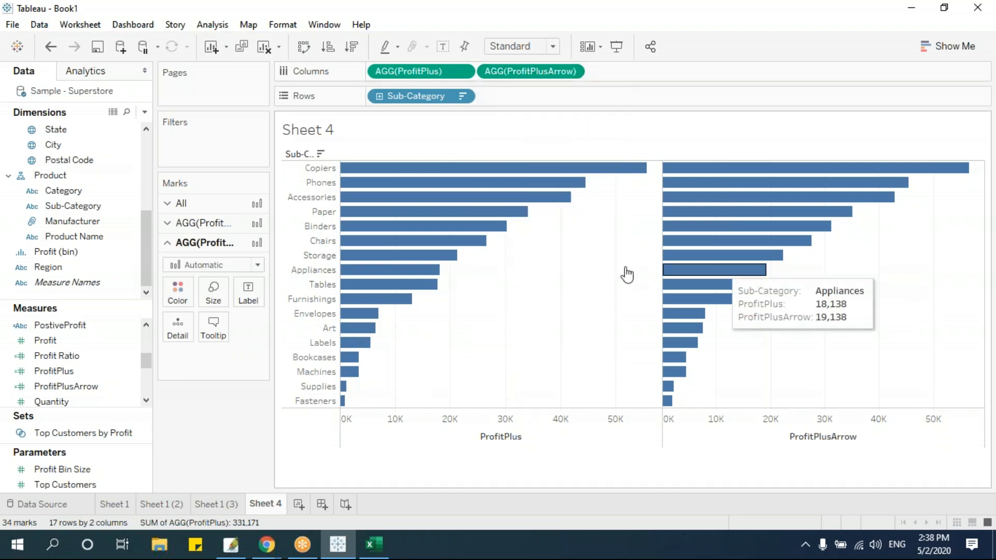
left_click(572, 71)
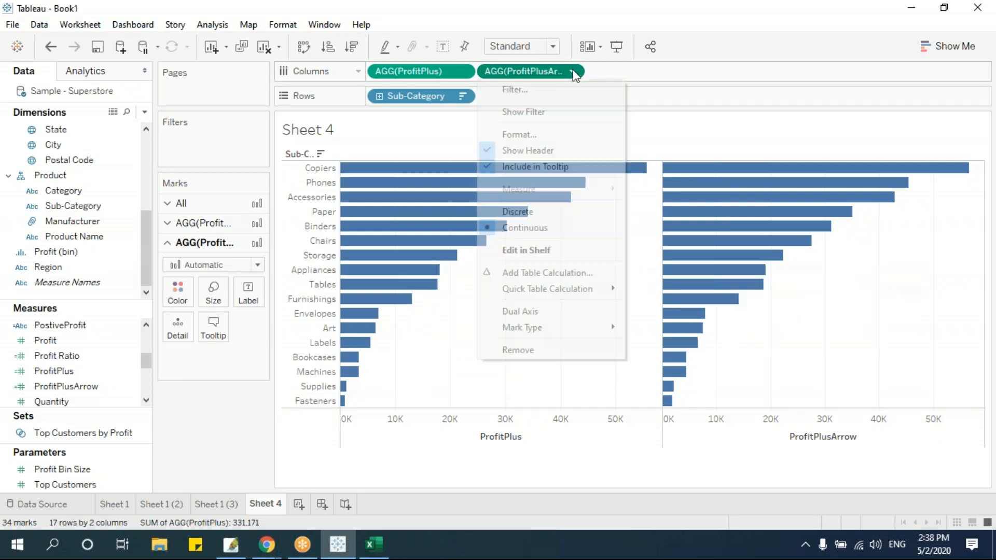
left_click(552, 306)
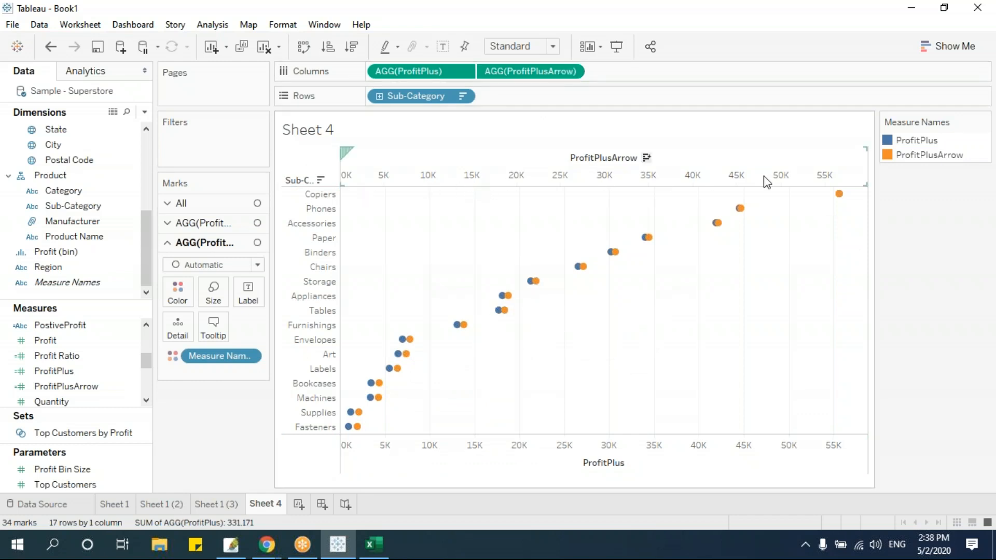
Synchronize the ProfitPlusArrow axis with the ProfitPlus axis
right_click(429, 177)
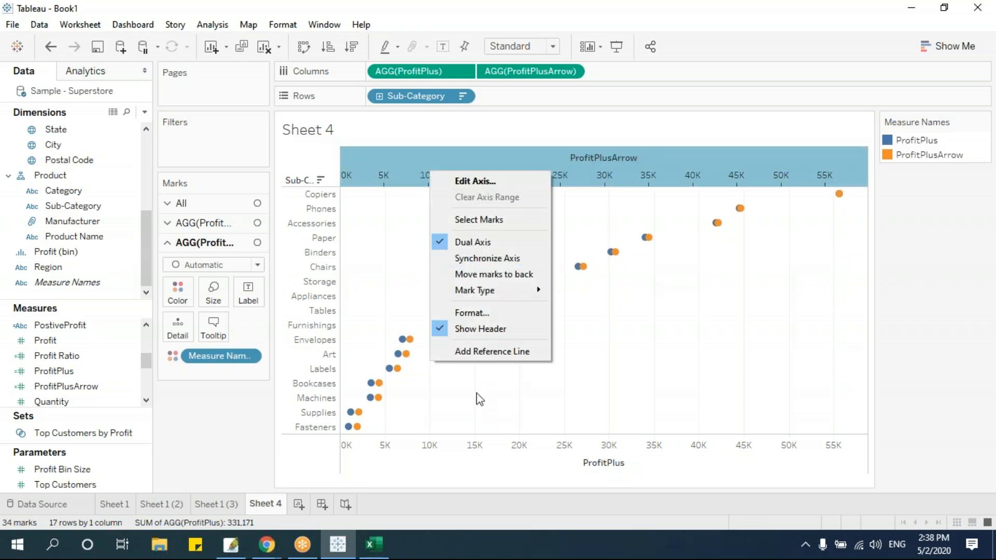
left_click(357, 482)
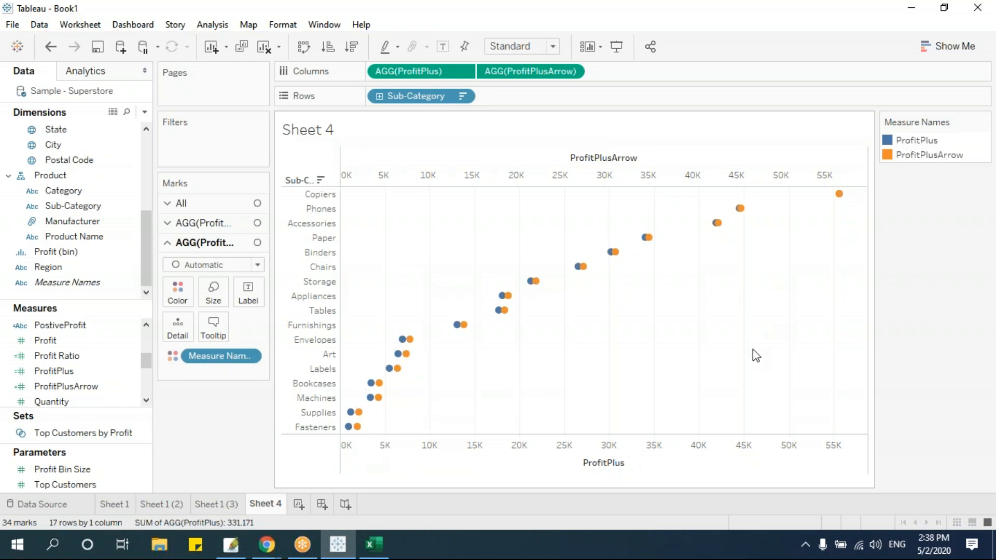
right_click(467, 177)
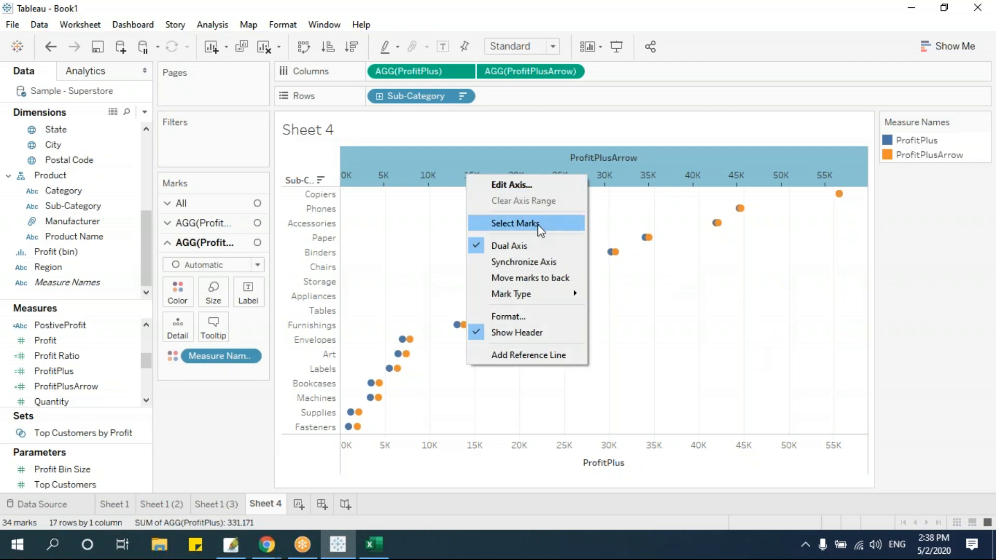
left_click(535, 261)
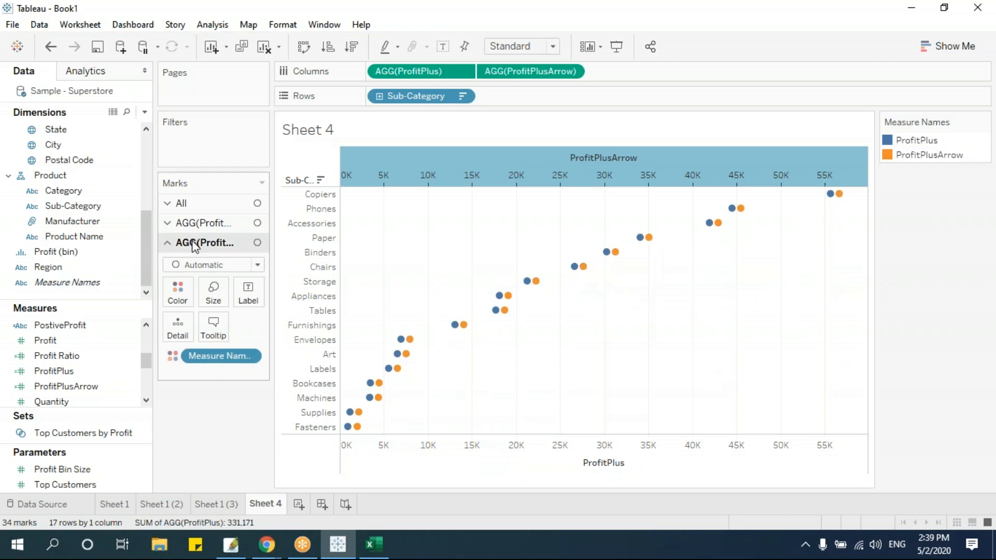
Set the mark type of ProfitPlus to Bar
left_click(203, 223)
left_click(215, 372)
left_click(214, 225)
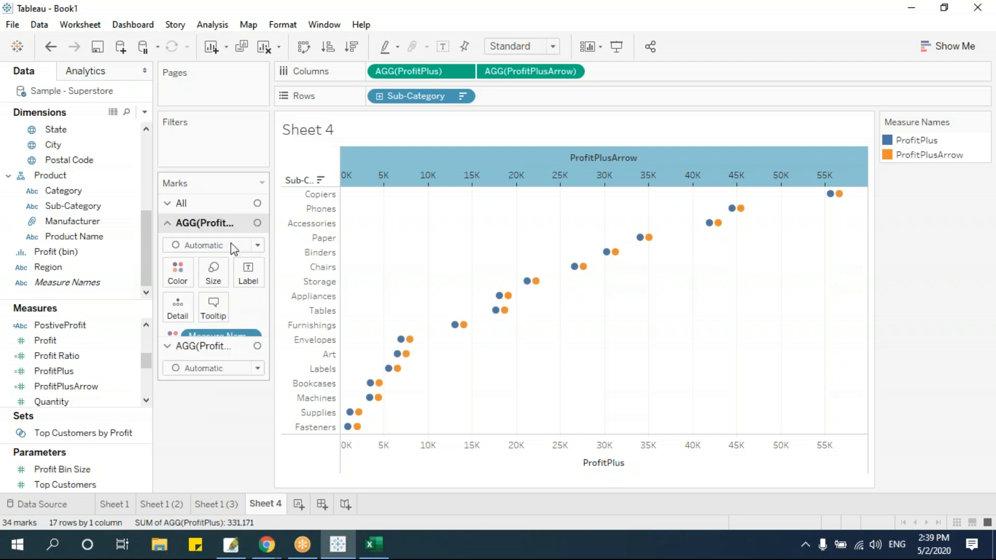
left_click(204, 244)
left_click(190, 275)
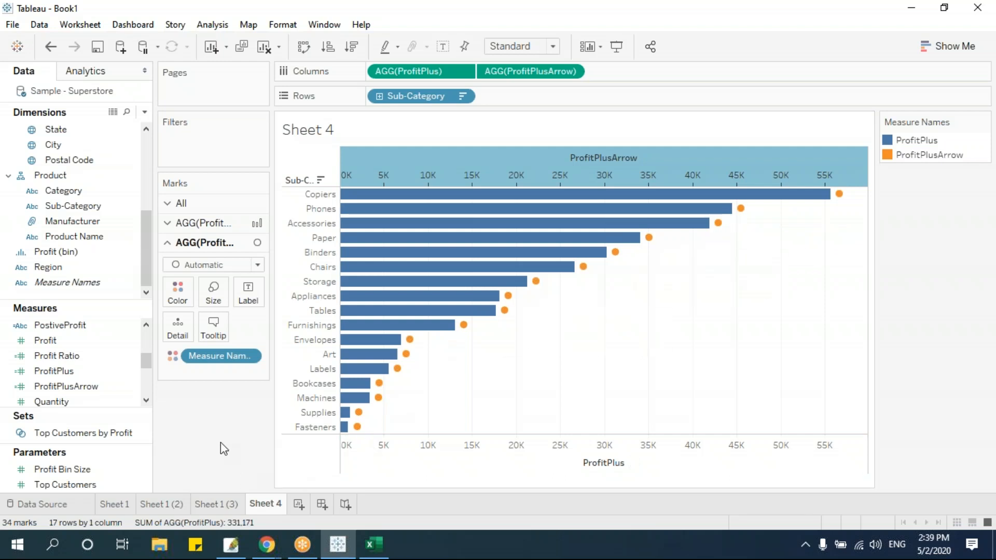
Set the ProfitPlusArrow mark type to Shape and use the green up arrow from the Arrows palette
left_click(216, 262)
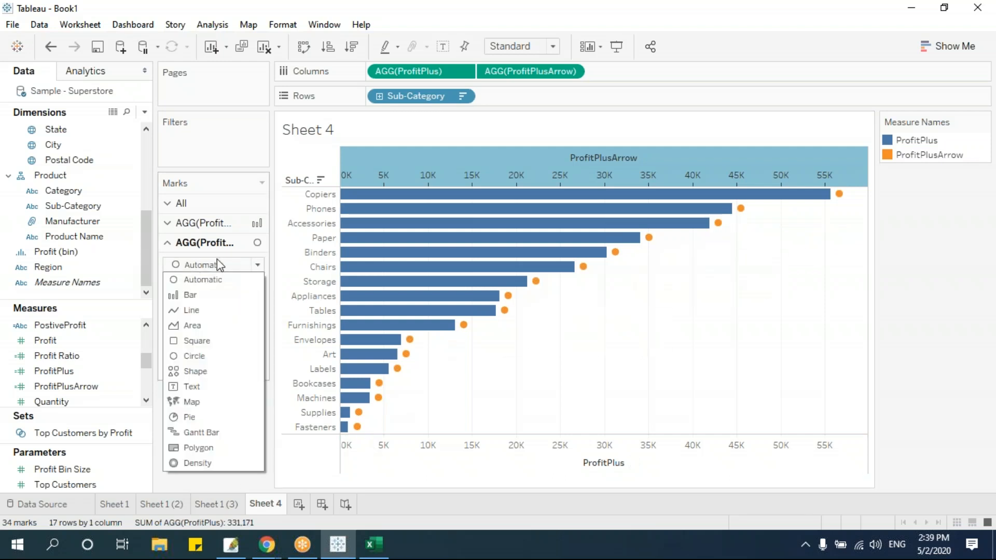
left_click(195, 371)
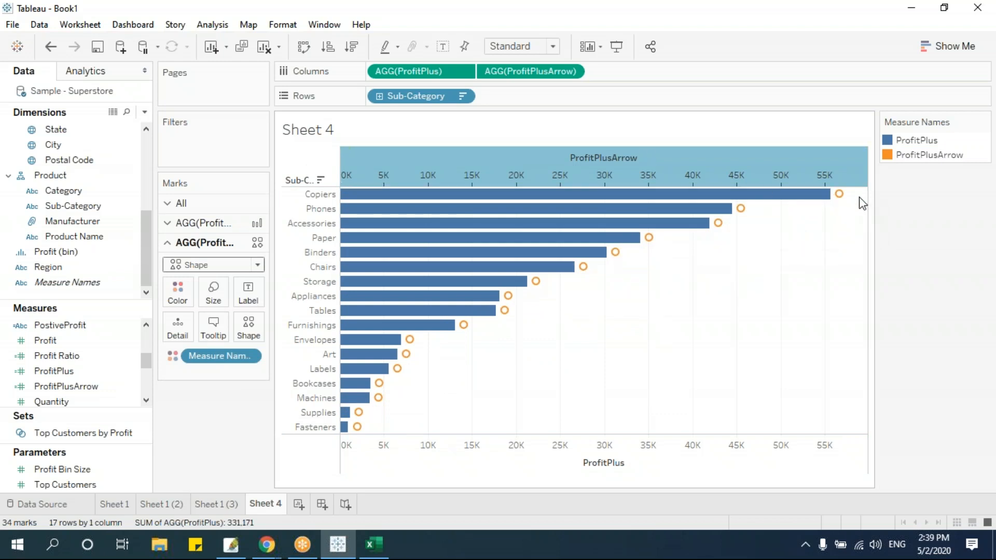
left_click(248, 328)
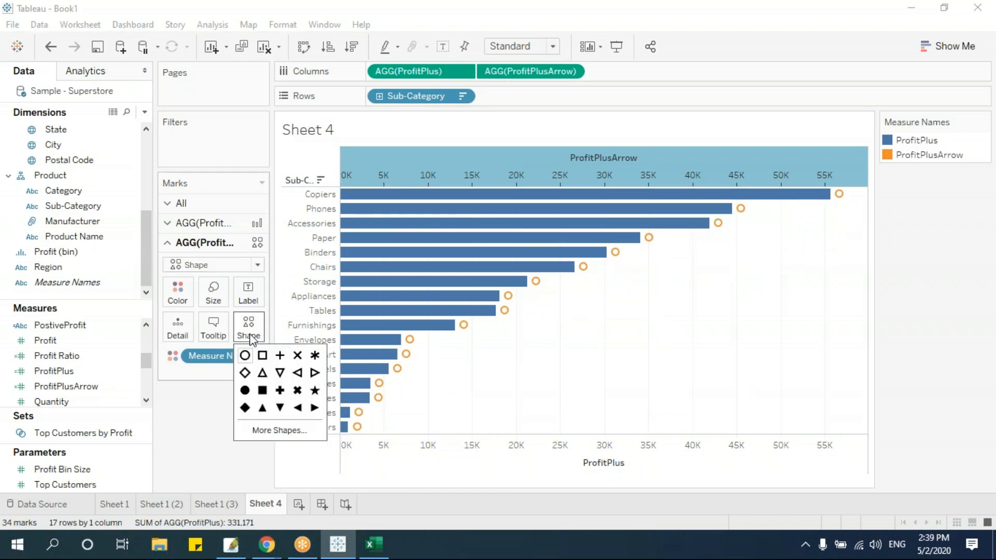
left_click(293, 431)
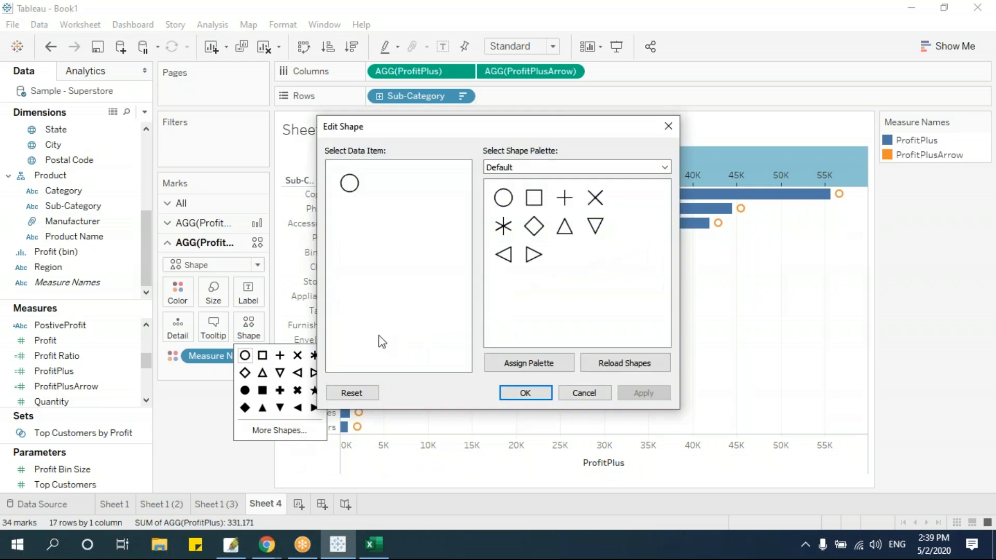
left_click(576, 168)
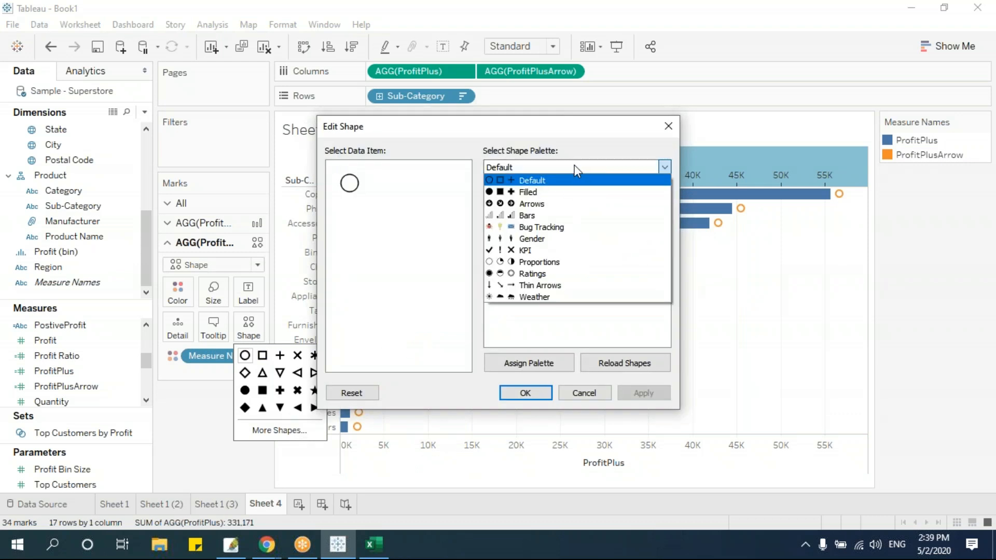
left_click(563, 203)
left_click_drag(667, 215, 671, 307)
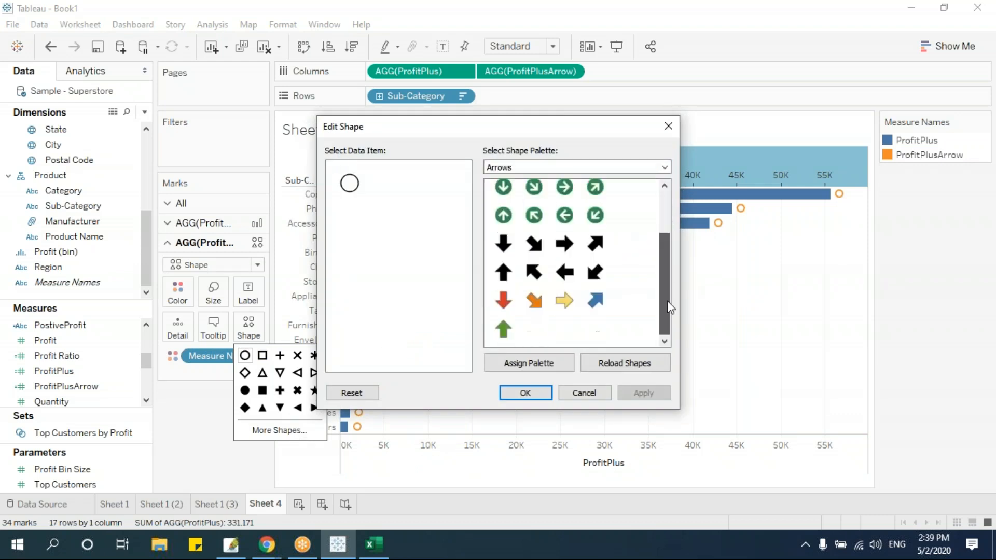
left_click(503, 329)
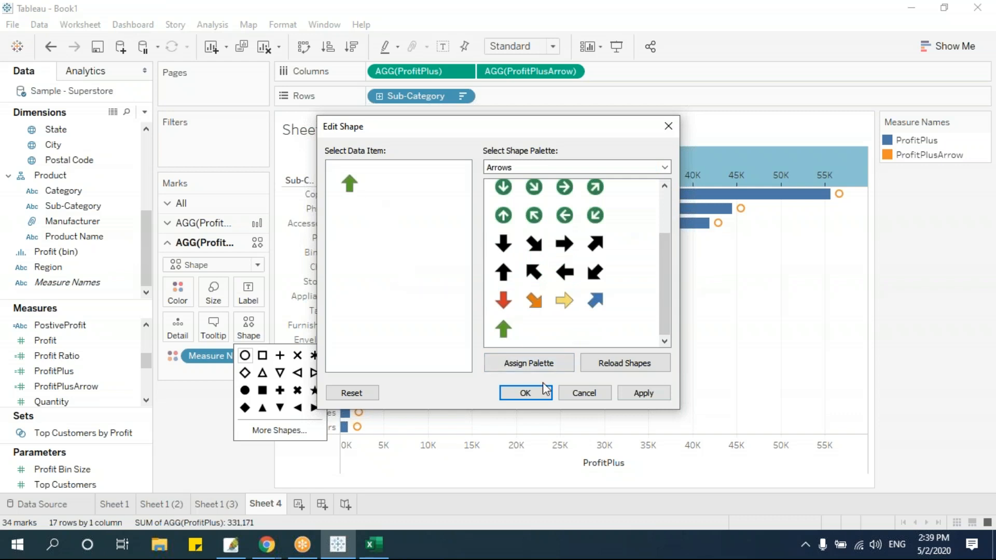
left_click(526, 394)
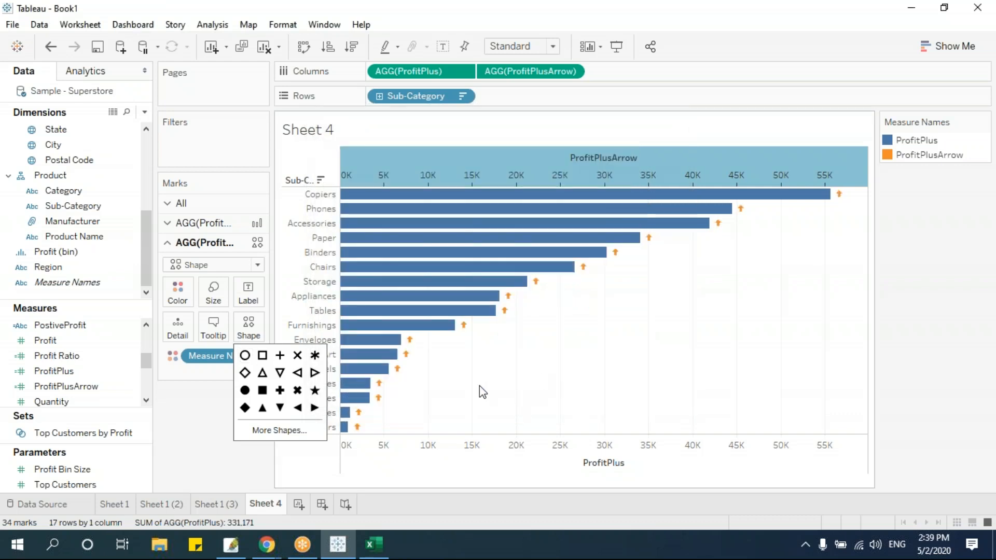
left_click(216, 410)
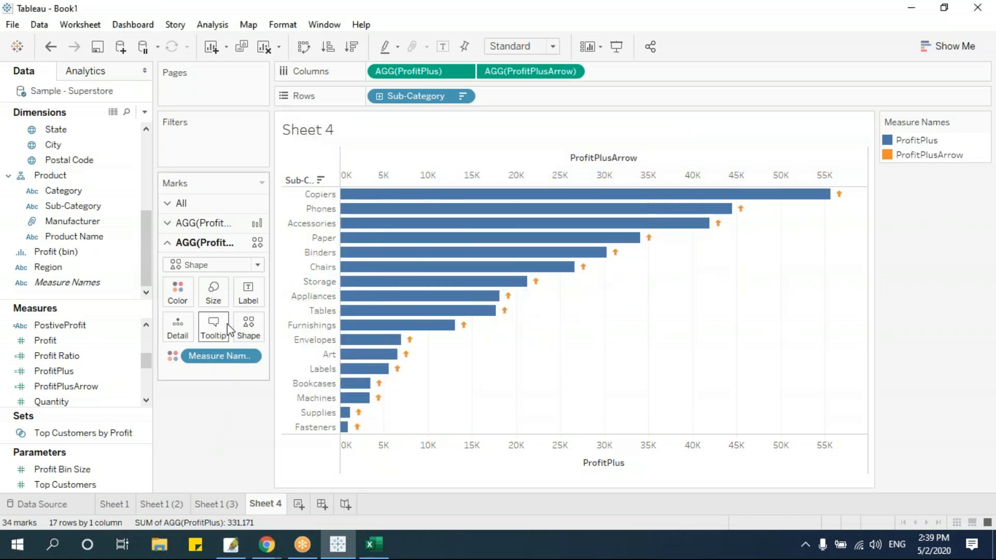
Enlarge the arrow marks of ProfitPlusArrow to slightly below the middle of the size range
left_click(219, 296)
left_click_drag(240, 328, 263, 332)
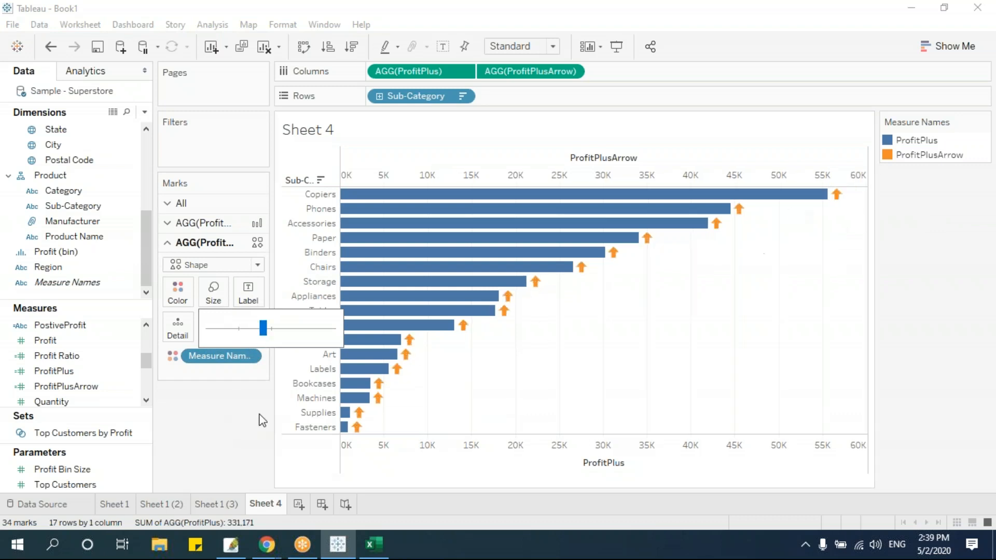
mouse_move(593, 262)
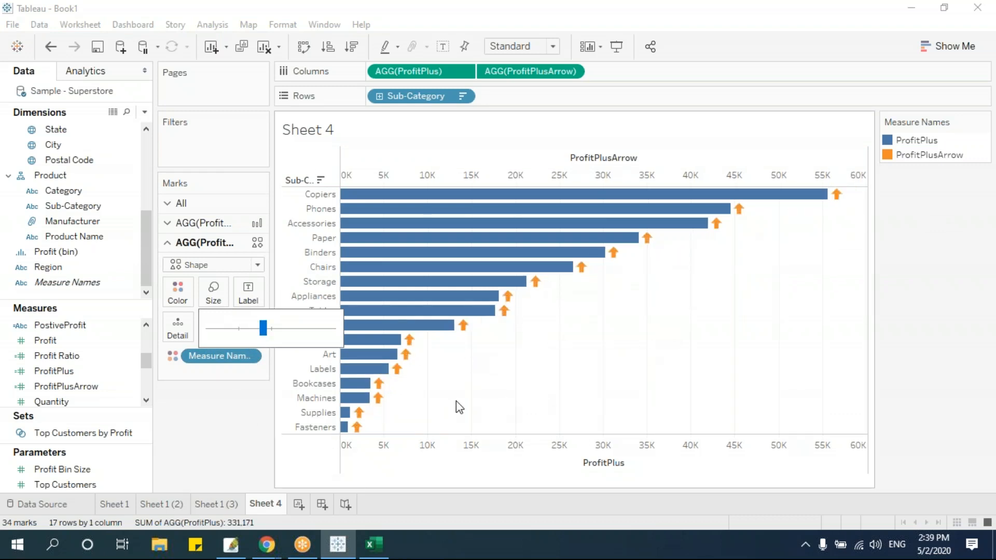
left_click(212, 414)
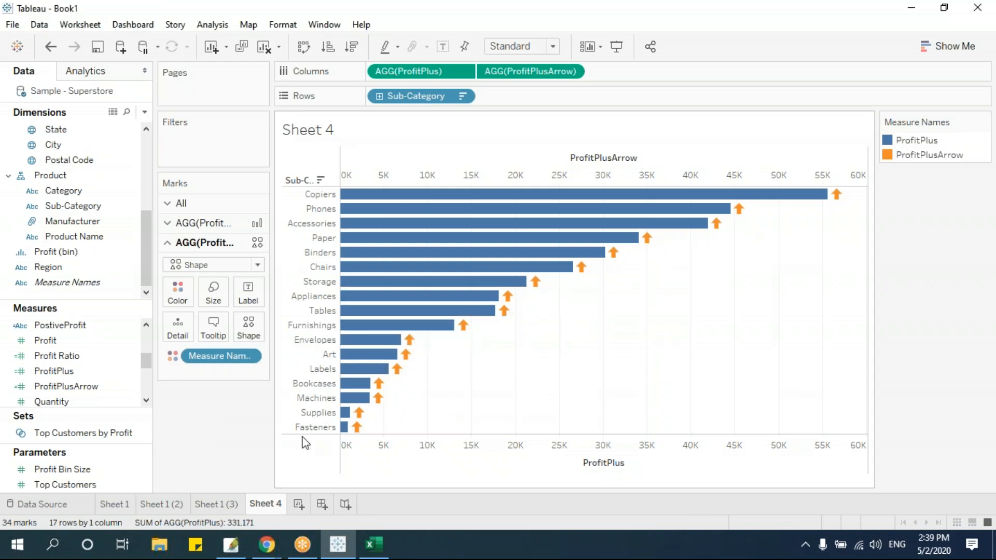
Check the PostiveProfit formula and assign PostiveProfit to the shape of the ProfitPlusArrow marks
left_click(145, 112)
left_click(230, 448)
left_click(68, 326)
right_click(69, 330)
left_click(122, 100)
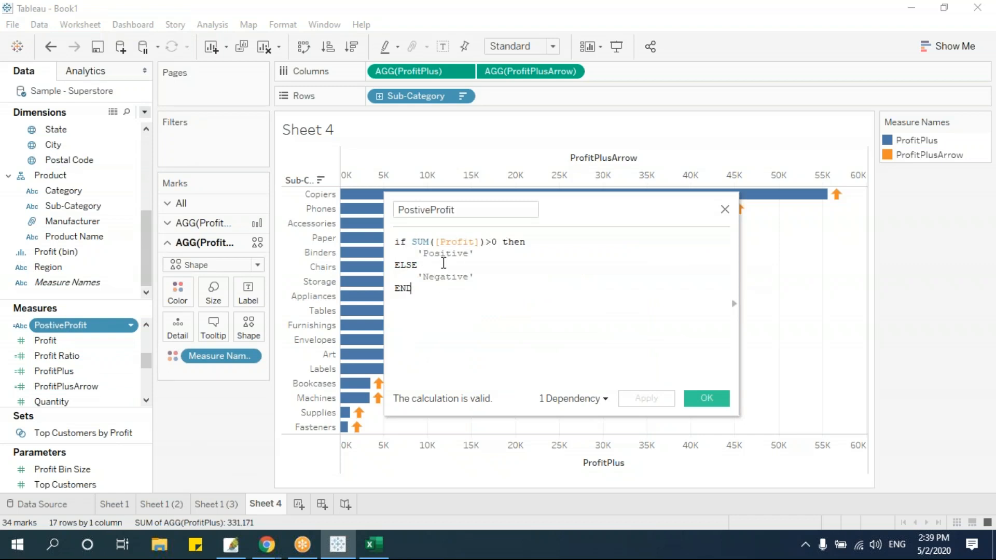
left_click(725, 209)
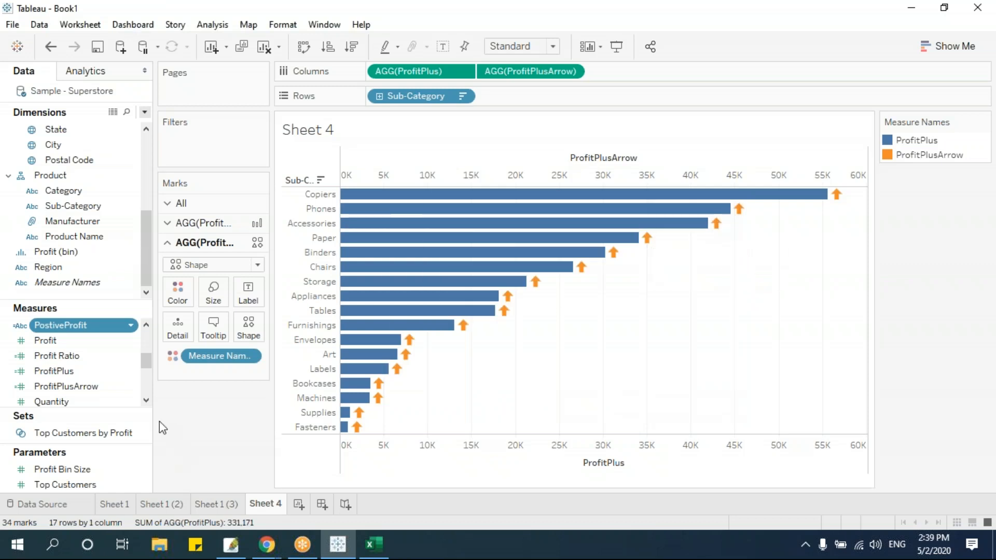
left_click_drag(83, 325, 245, 328)
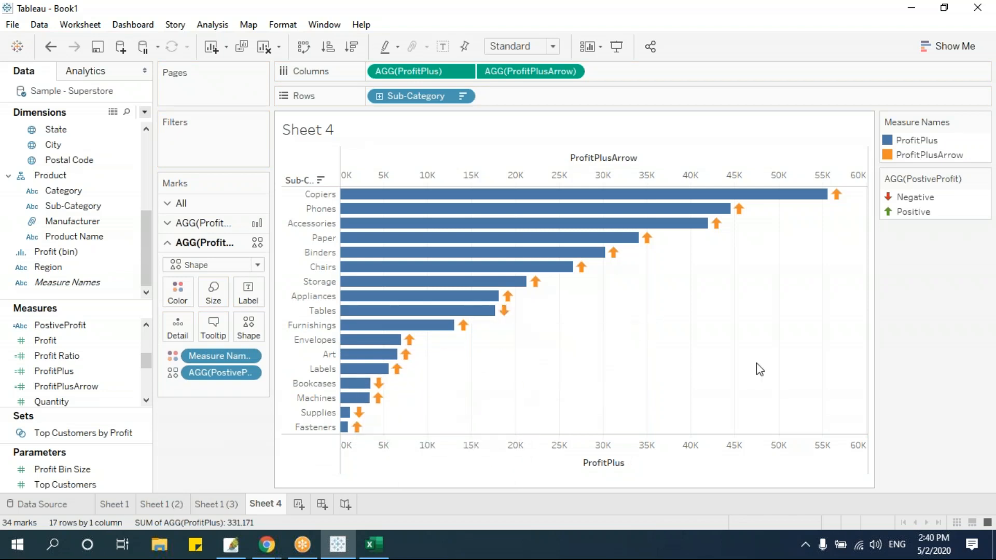
Color the ProfitPlusArrow marks by PostiveProfit, assigning green to Positive and red to Negative from the Automatic palette
left_click_drag(231, 363, 178, 294)
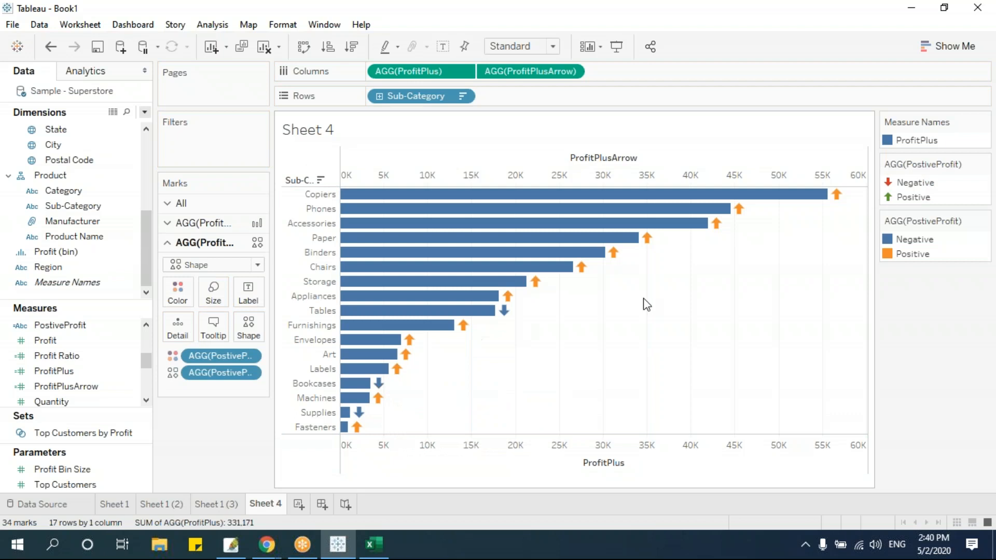
double_click(934, 242)
left_click(359, 182)
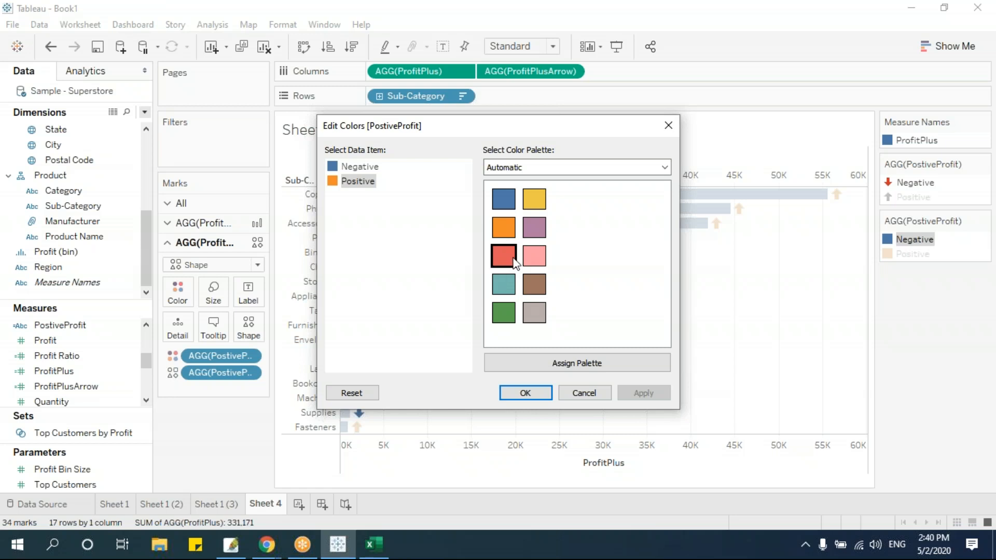
left_click(503, 313)
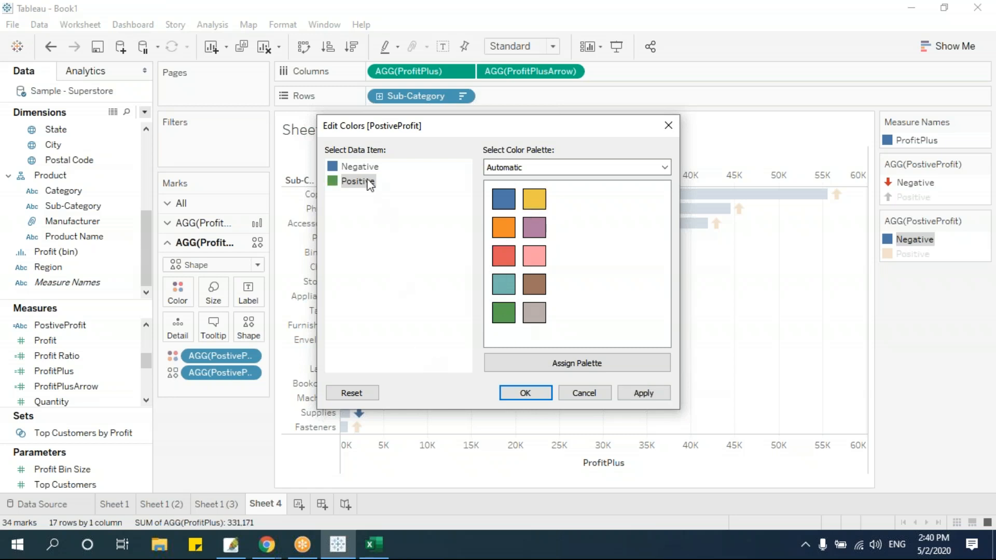
left_click(362, 167)
left_click(503, 256)
left_click(525, 392)
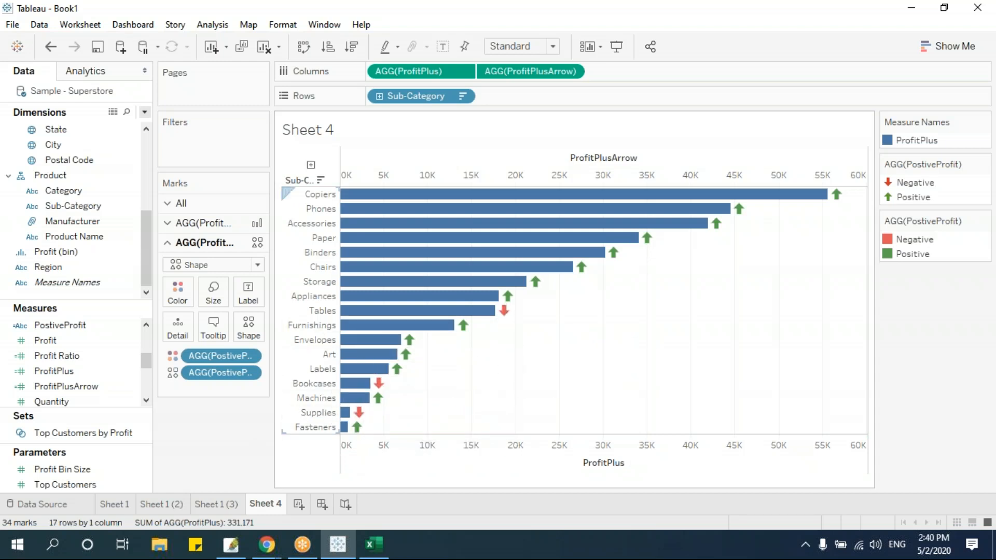
On a new worksheet, chart Profit by Sub-Category as horizontal bars and sort them in descending order
left_click(298, 504)
left_click_drag(89, 206, 417, 95)
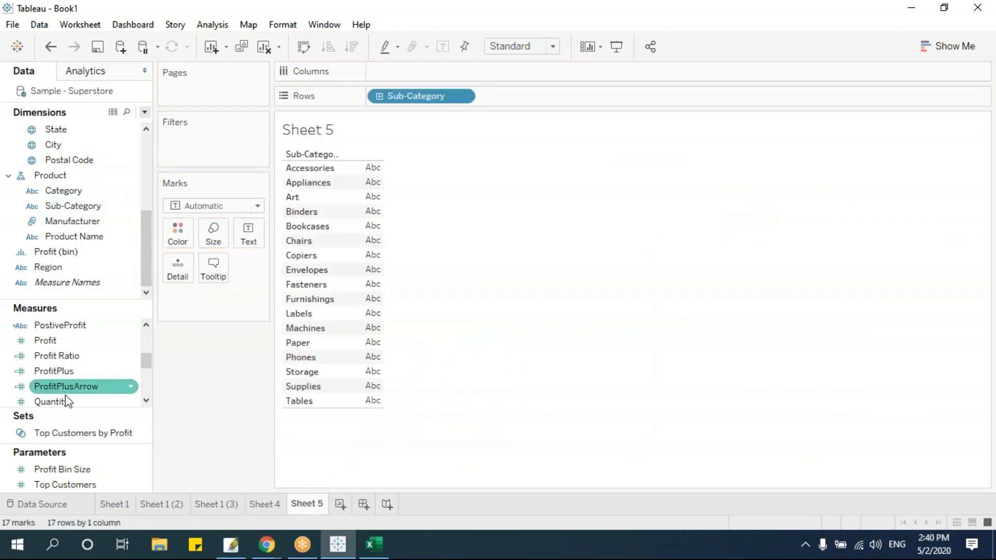
left_click_drag(46, 340, 374, 314)
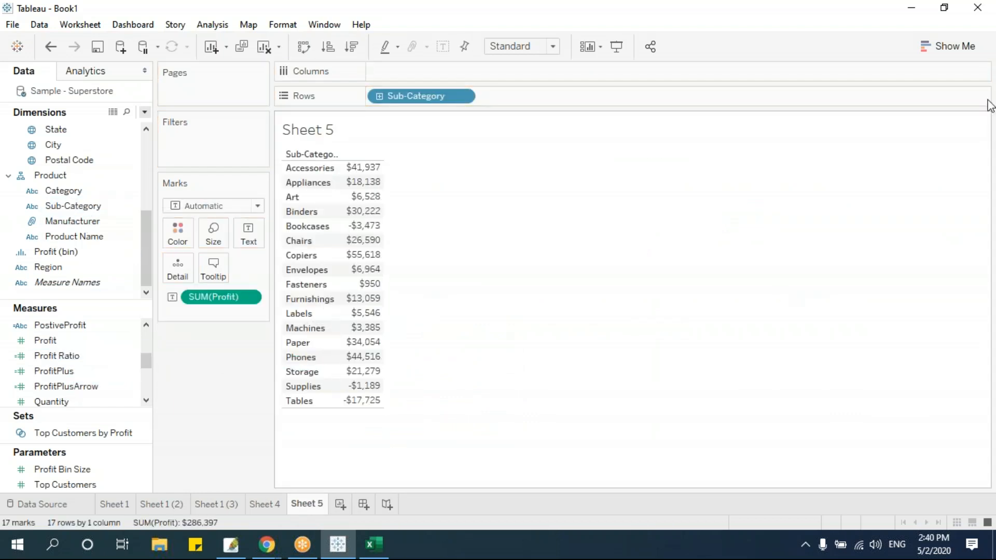
left_click(941, 47)
left_click(883, 155)
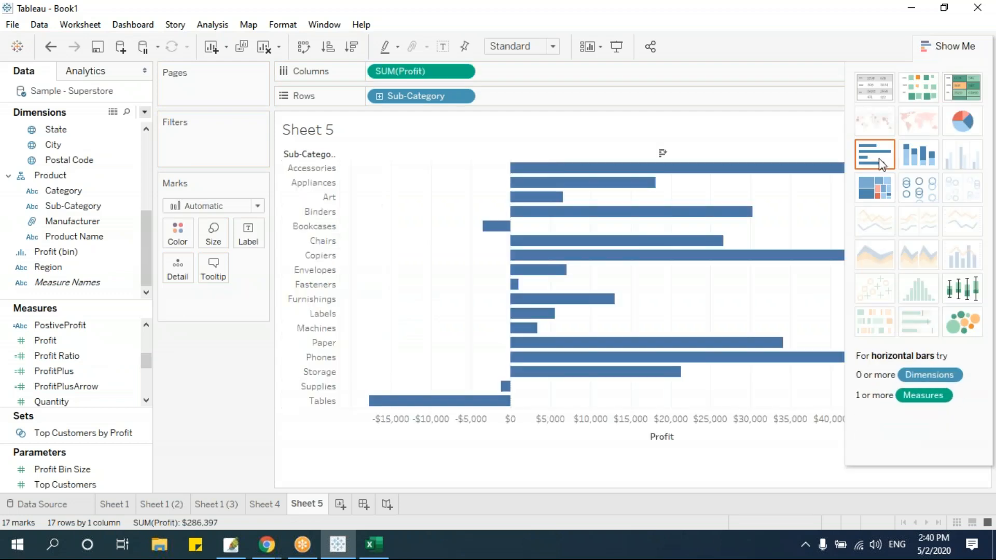
left_click(351, 46)
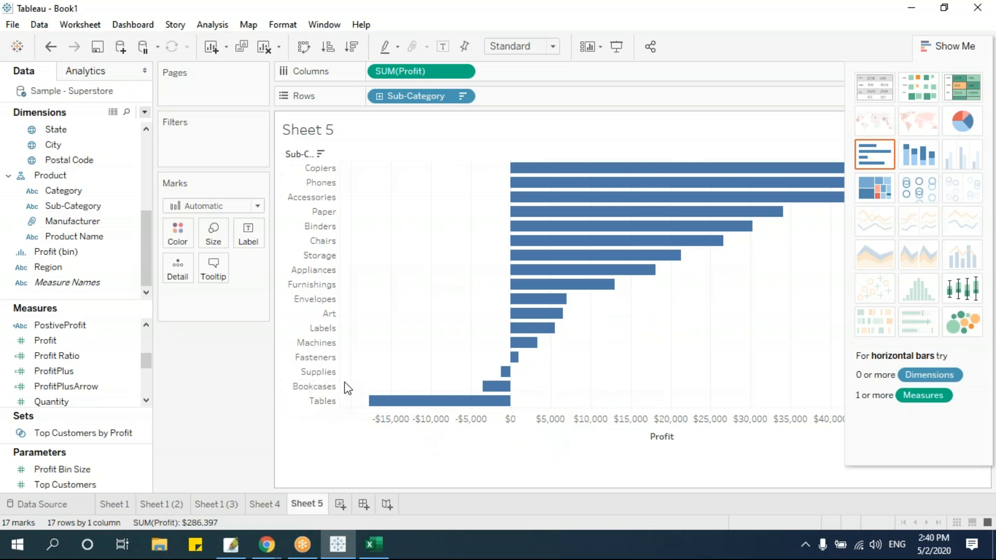
Compare the plain Profit bars on Sheet 5 with the arrow chart on Sheet 4, and review the formatted tables on Sheet 1 and Sheet 1 (3)
mouse_move(508, 381)
left_click(264, 505)
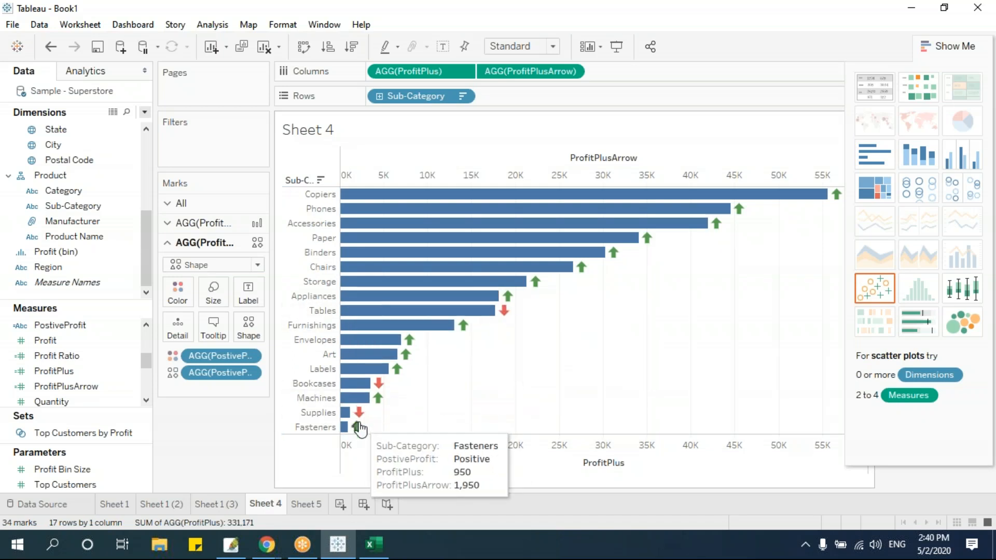
left_click(311, 511)
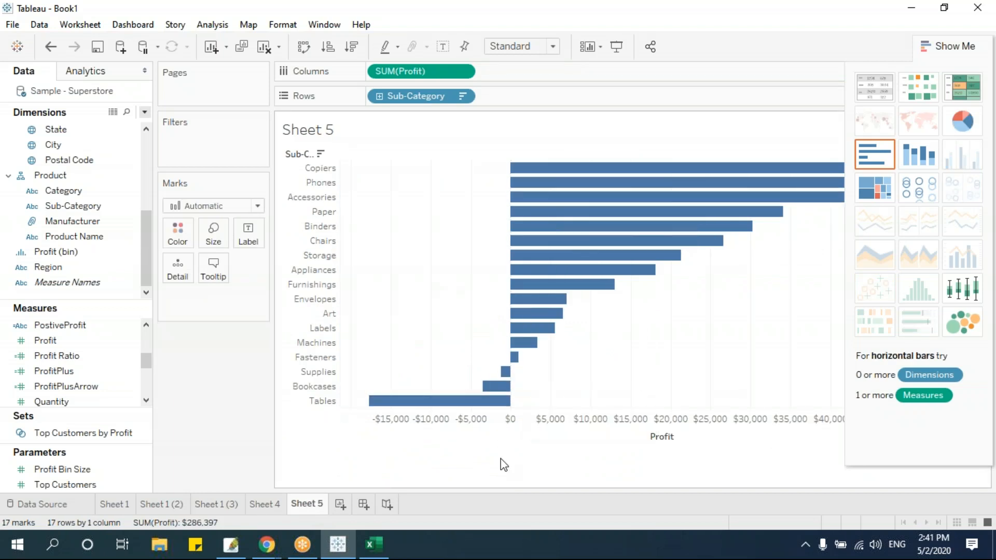
mouse_move(523, 350)
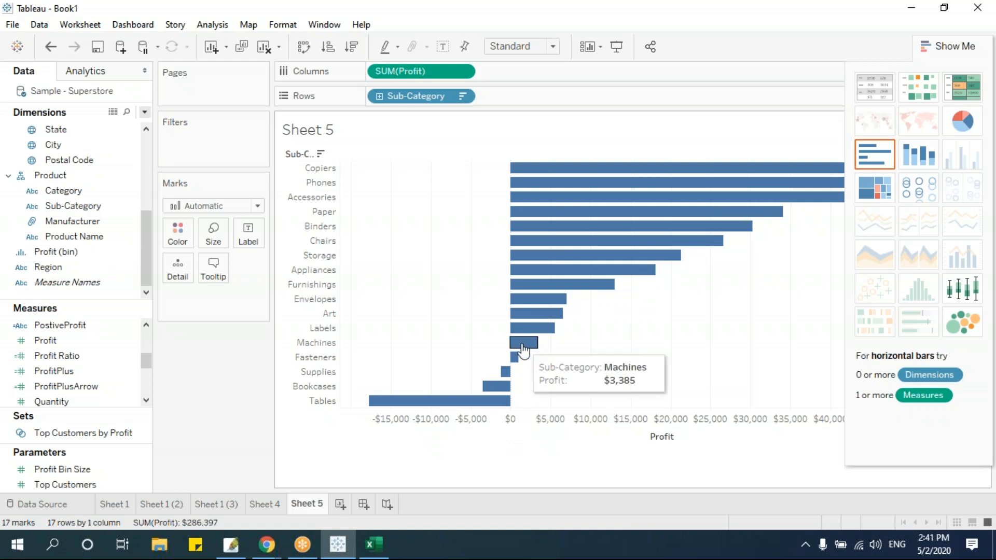
left_click(267, 504)
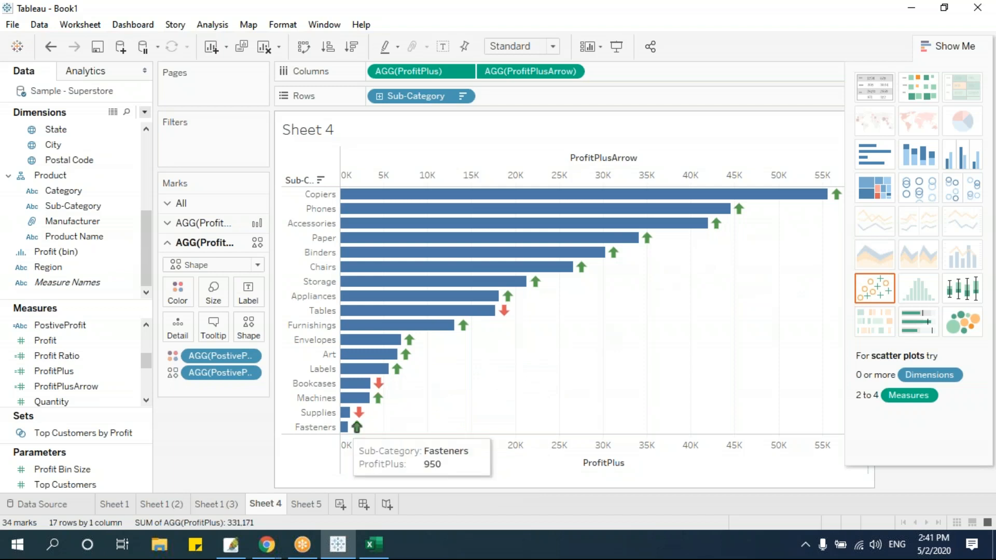
left_click(129, 503)
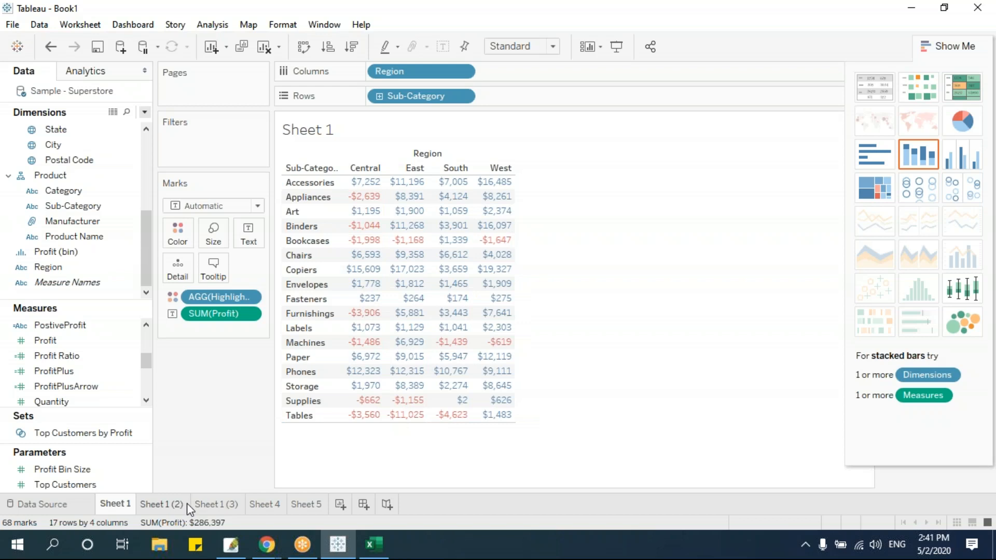
left_click(223, 505)
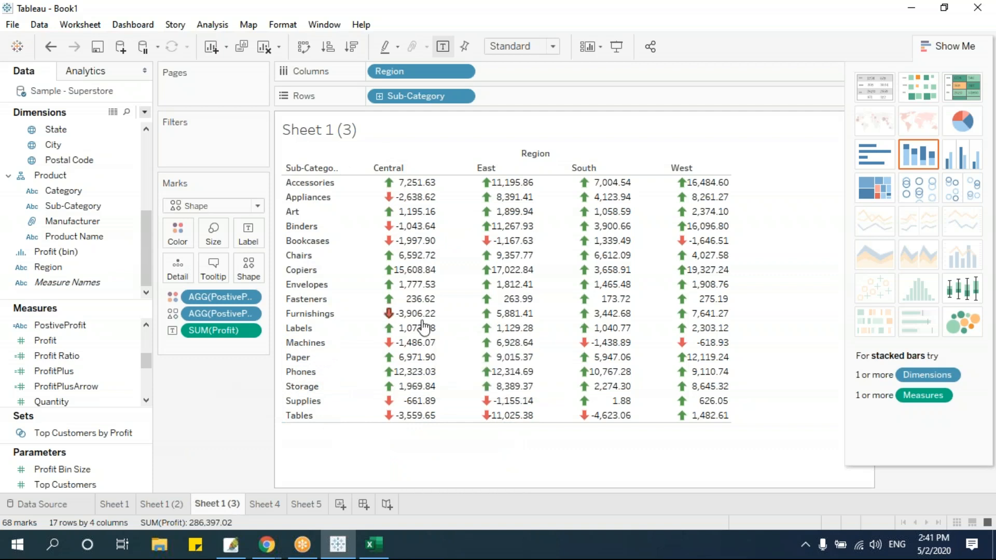
left_click(265, 503)
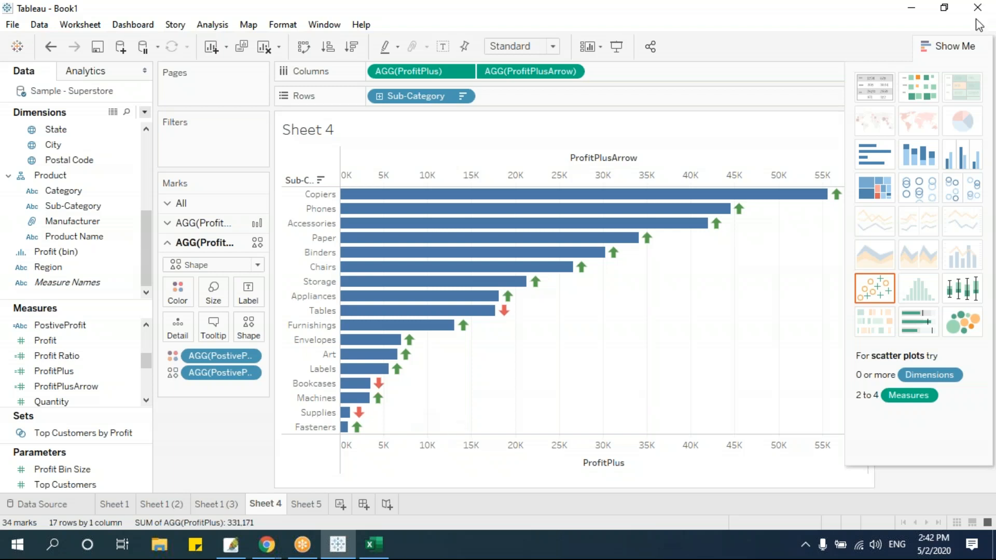
Close the chart suggestions, create another new worksheet after Sheet 5 and place Region on its rows
left_click(955, 46)
left_click(306, 506)
left_click(340, 505)
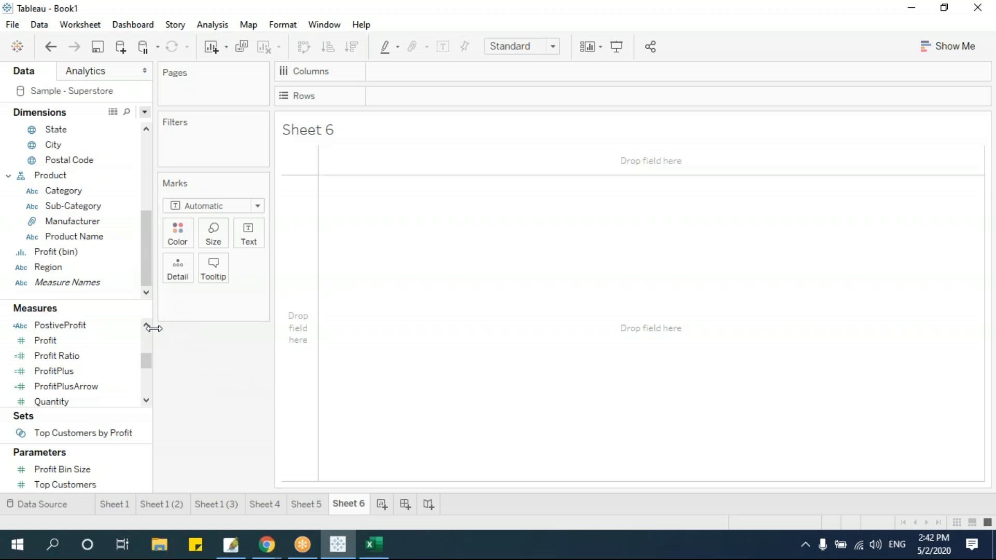
left_click_drag(148, 280, 147, 205)
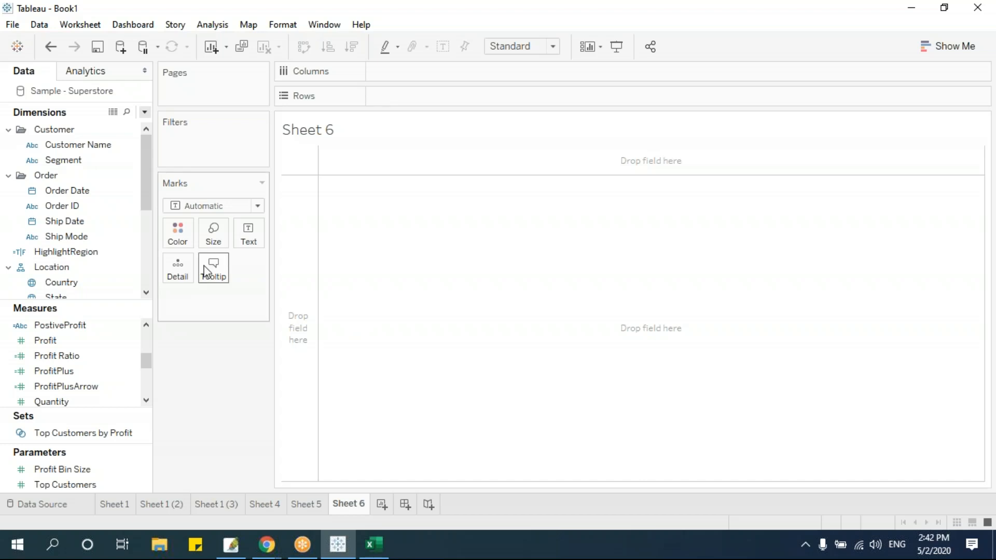
left_click_drag(147, 181, 153, 269)
left_click(72, 268)
left_click_drag(71, 269, 440, 105)
Add Sales to the columns of the new worksheet to chart it by Region
left_click(79, 371)
left_click_drag(146, 360, 147, 371)
left_click(82, 371)
left_click_drag(83, 366, 441, 74)
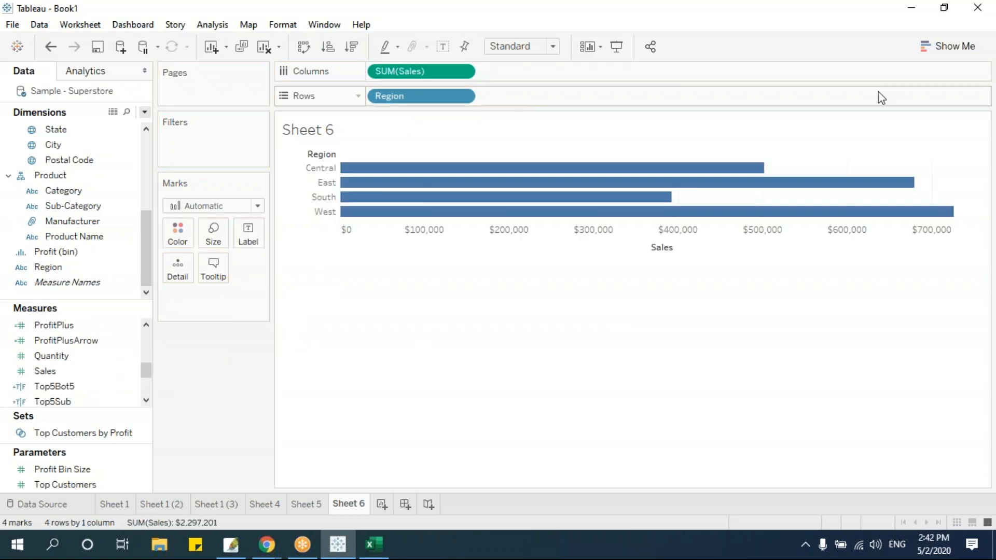
Convert the Sales by Region bar chart on Sheet 6 into a text table
left_click(953, 47)
left_click(886, 92)
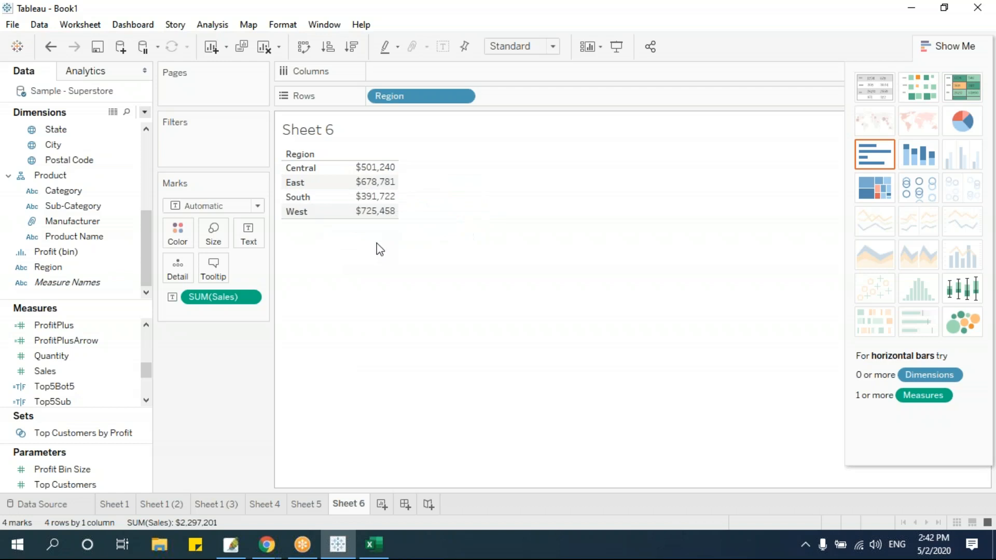
mouse_move(363, 182)
Try displaying the regional sales as a percentage of the whole table, and undo the change
left_click(224, 28)
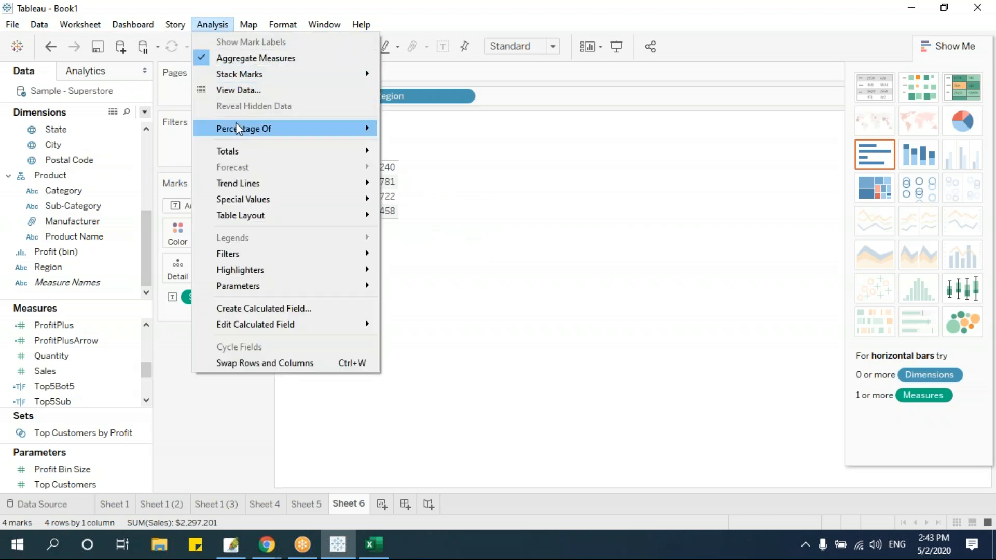
mouse_move(238, 129)
mouse_move(238, 153)
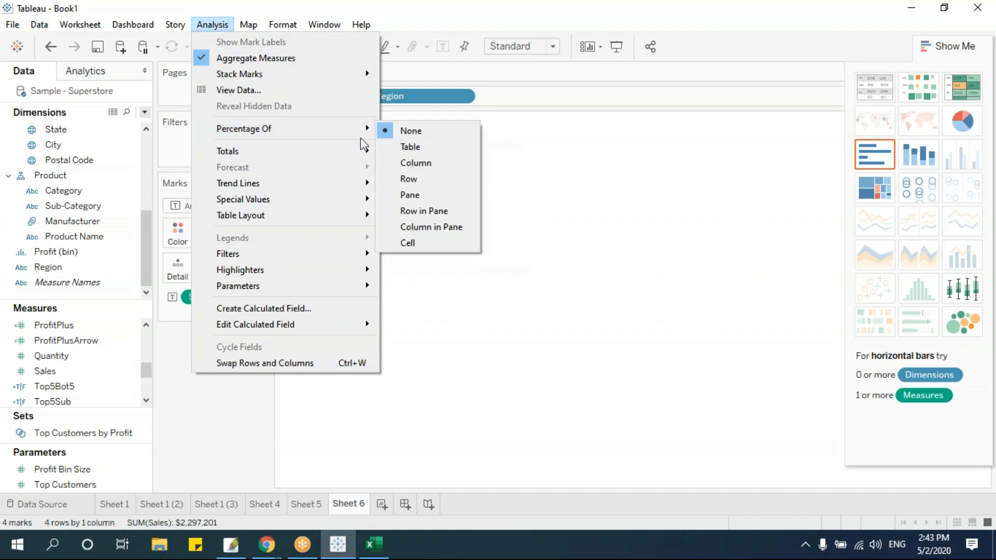
left_click(409, 147)
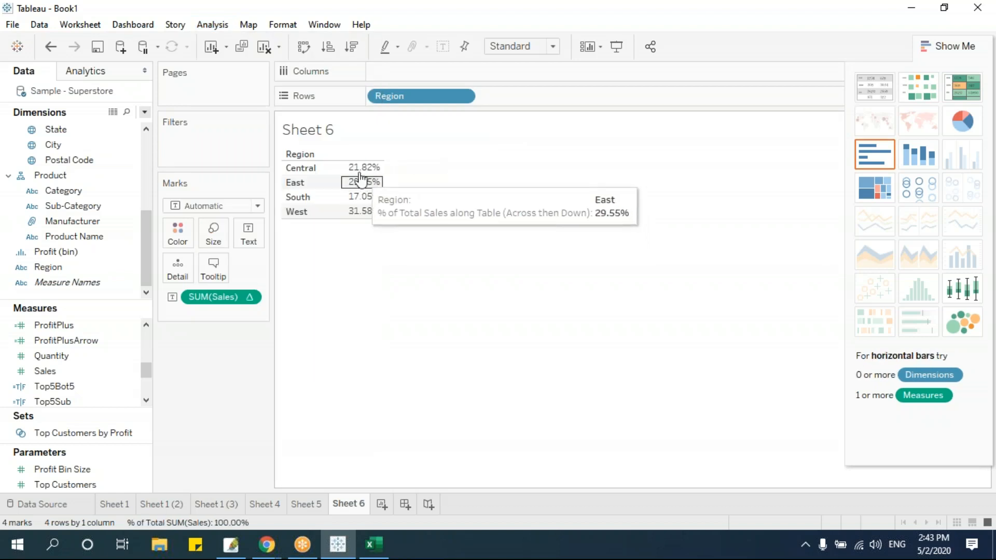
mouse_move(363, 216)
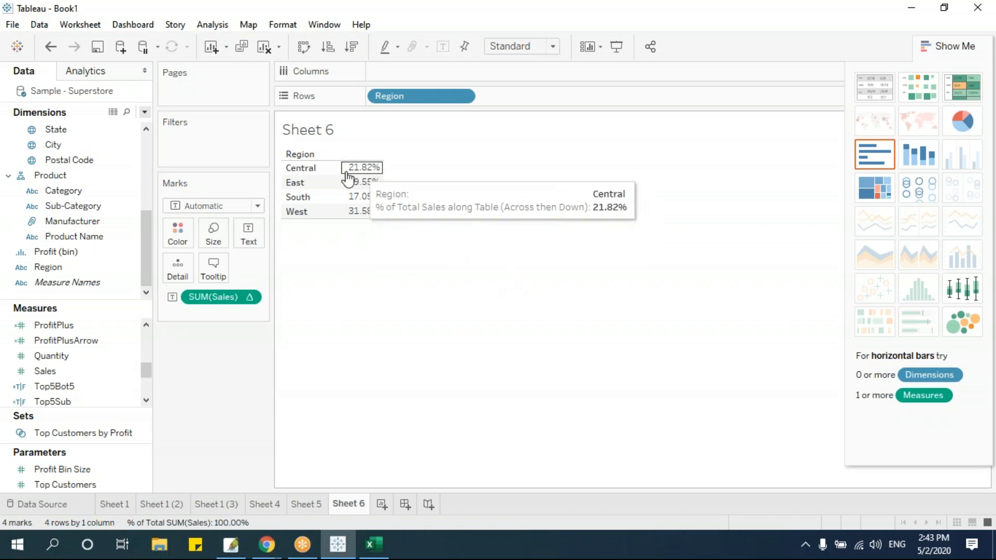
key("ctrl+z")
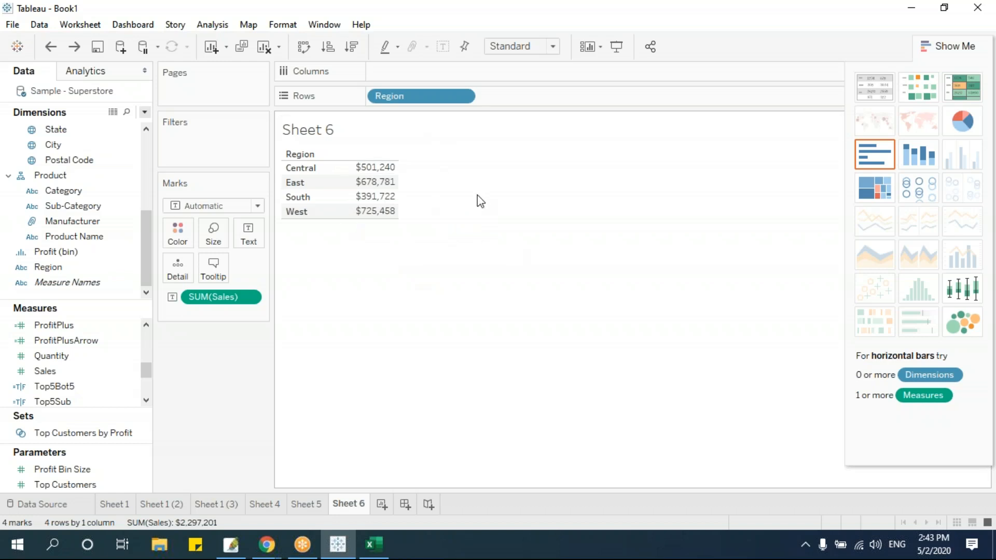
Set the regional Sales figures to show as a percentage of the table
mouse_move(365, 182)
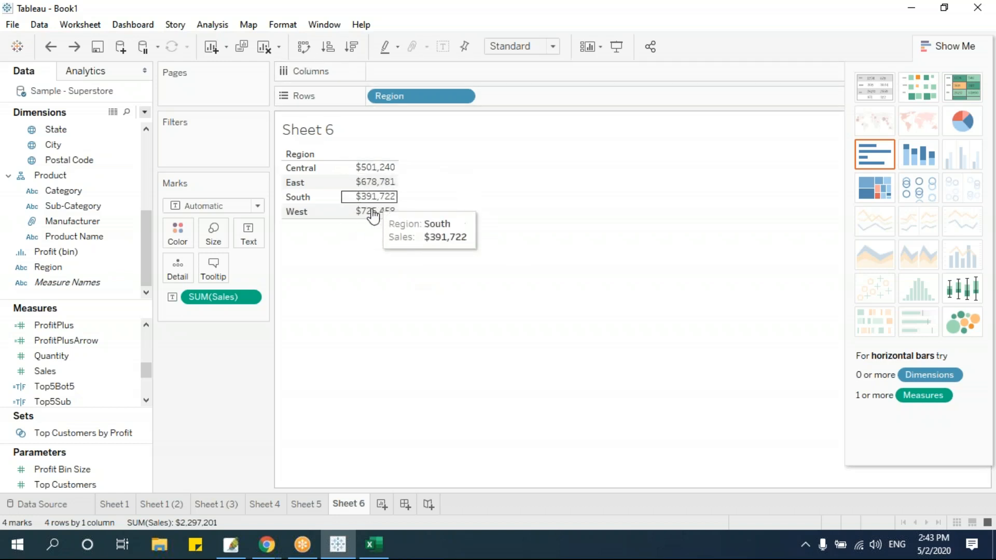
left_click(215, 23)
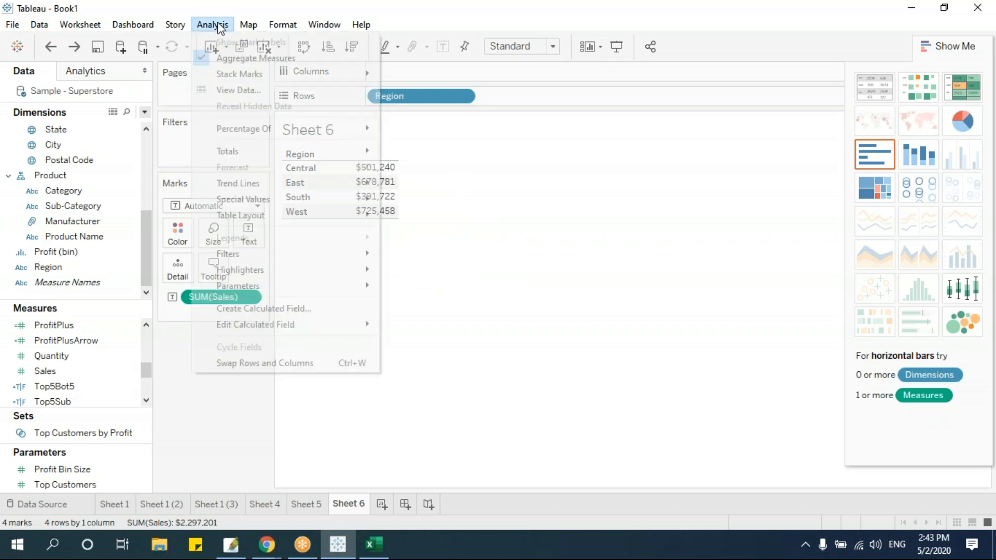
mouse_move(247, 132)
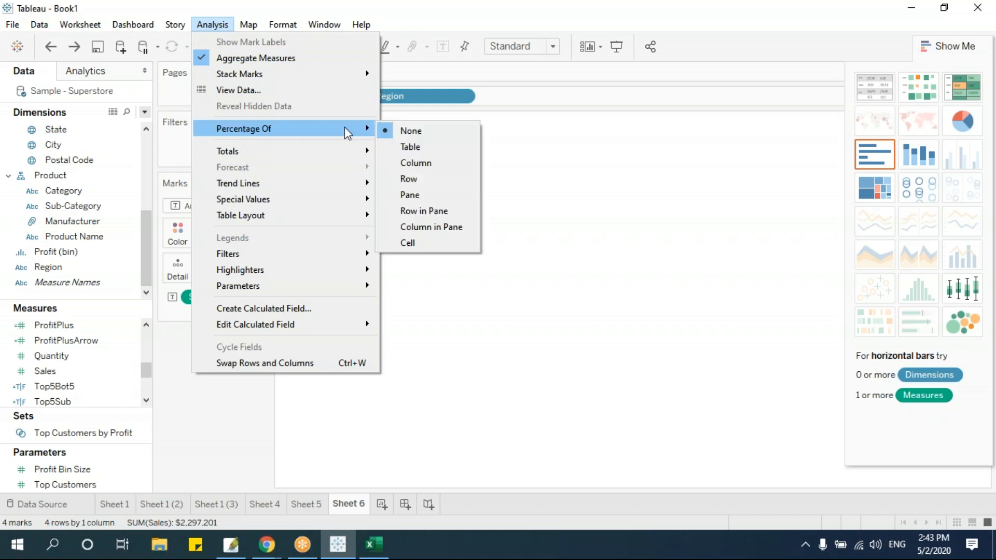
left_click(405, 144)
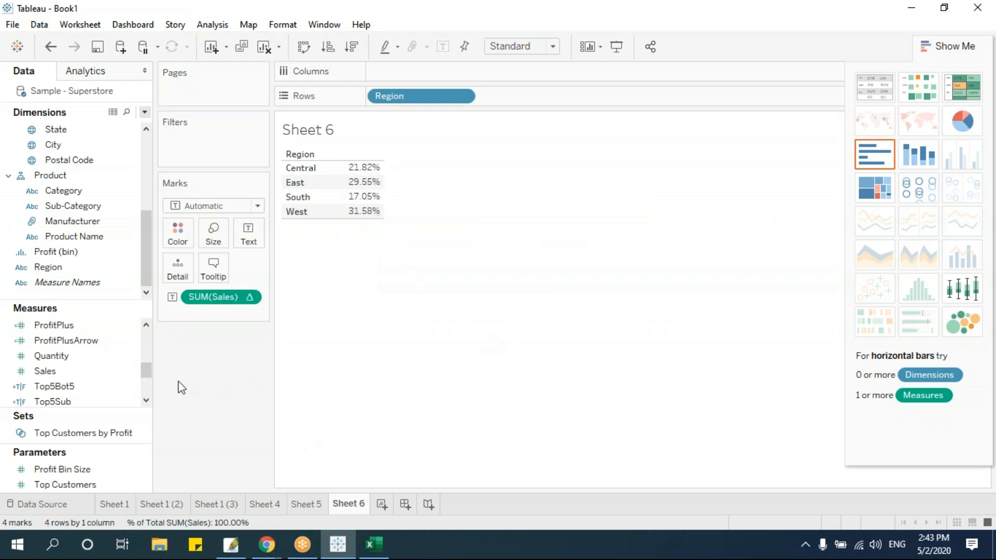
Break the rows down by Category within Region and set the percentage calculation to None
mouse_move(77, 193)
left_mouse_down()
mouse_move(515, 208)
mouse_move(469, 236)
mouse_move(353, 196)
mouse_move(546, 92)
left_mouse_up()
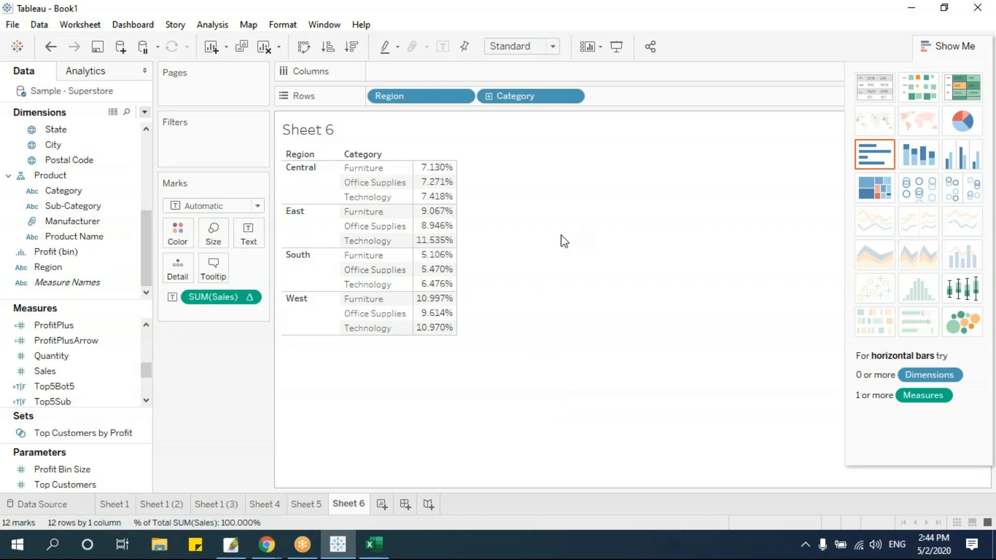
left_click(217, 27)
mouse_move(230, 128)
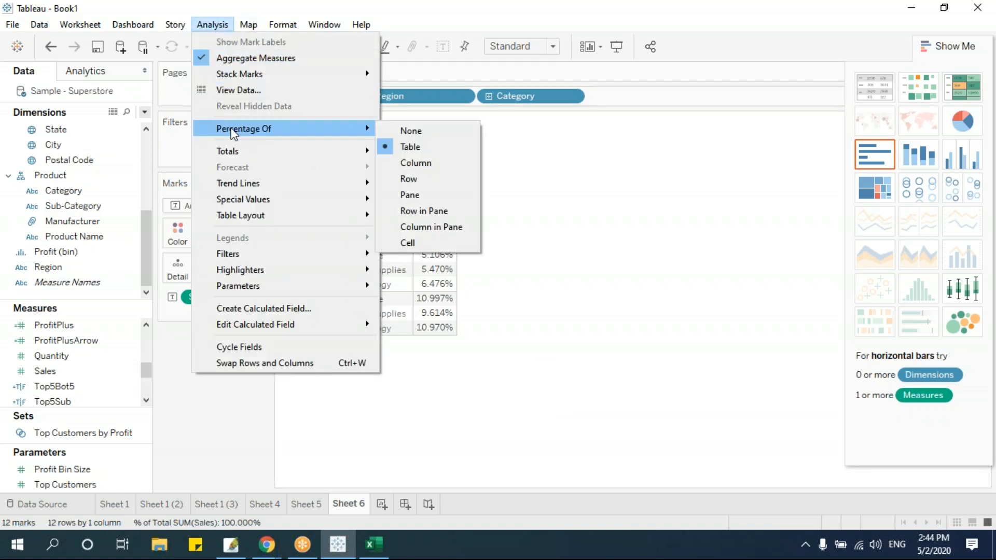
left_click(427, 132)
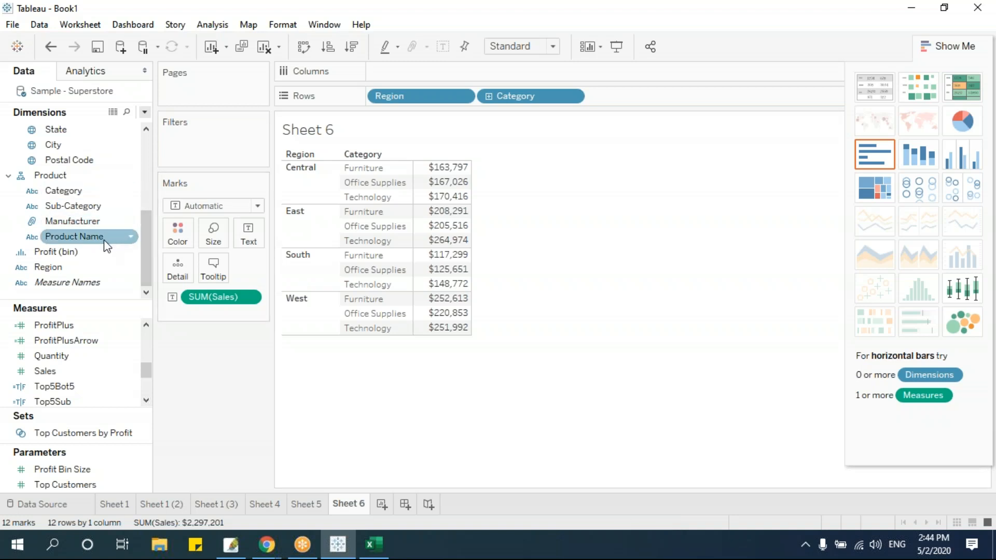
Add Segment to the columns and show the sales as a percentage of the table
left_click_drag(145, 237, 144, 151)
left_click_drag(85, 167, 460, 75)
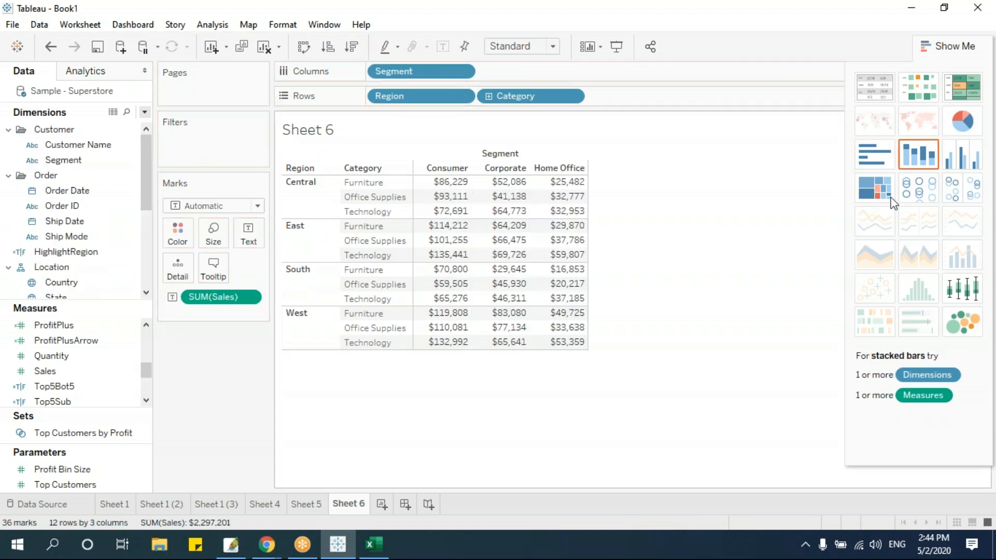
left_click(212, 24)
mouse_move(244, 128)
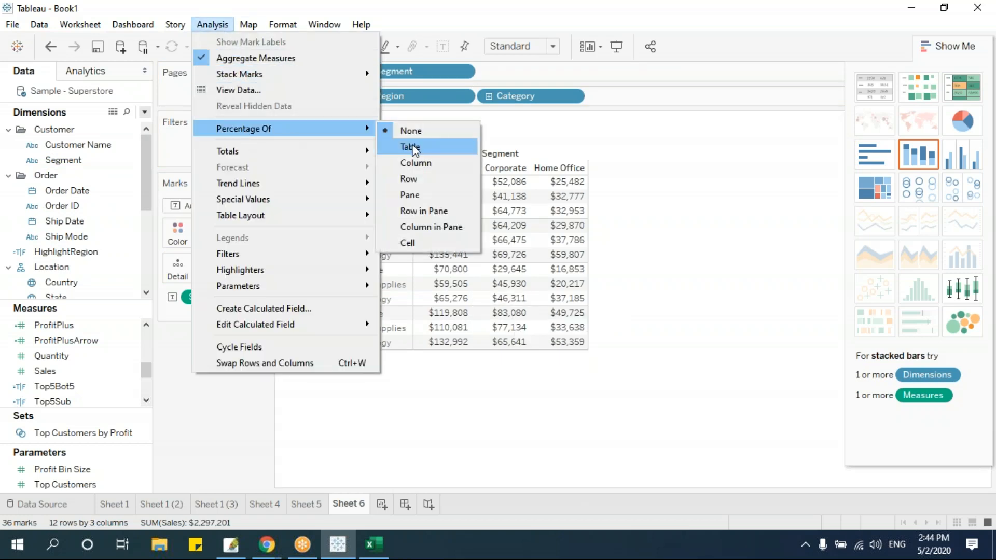
left_click(410, 147)
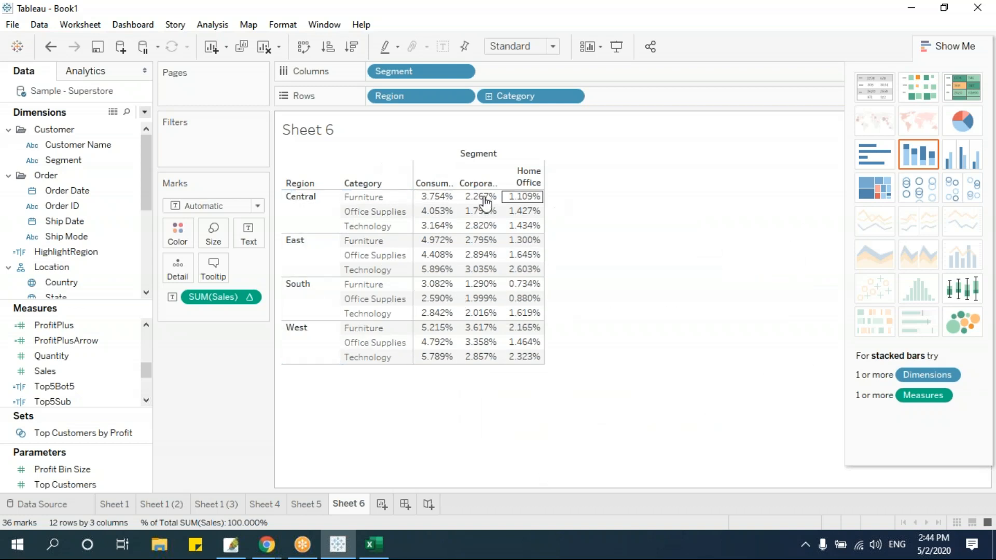
Highlight the Central region's block of cells to examine what makes up one pane, clearing the selection when done
left_click(302, 208)
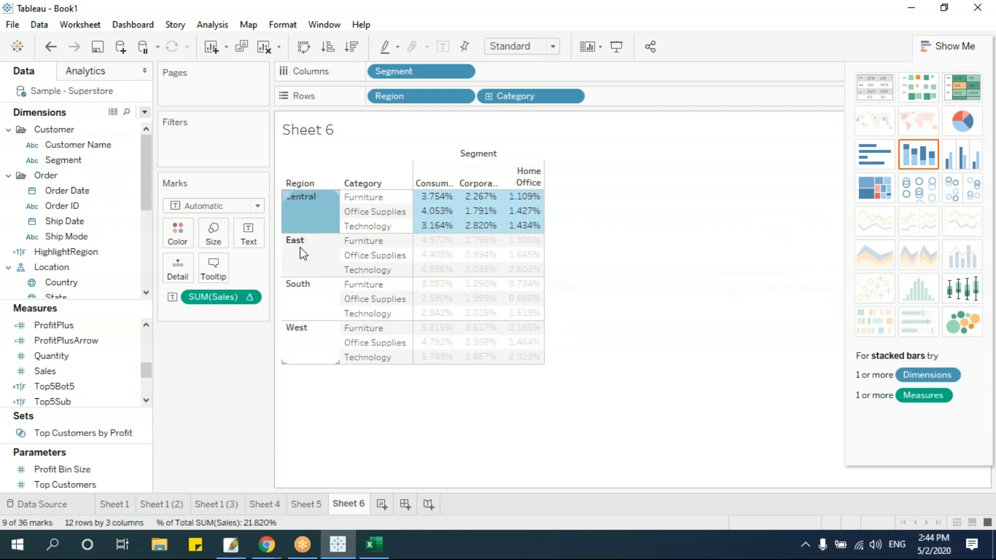
left_click(517, 427)
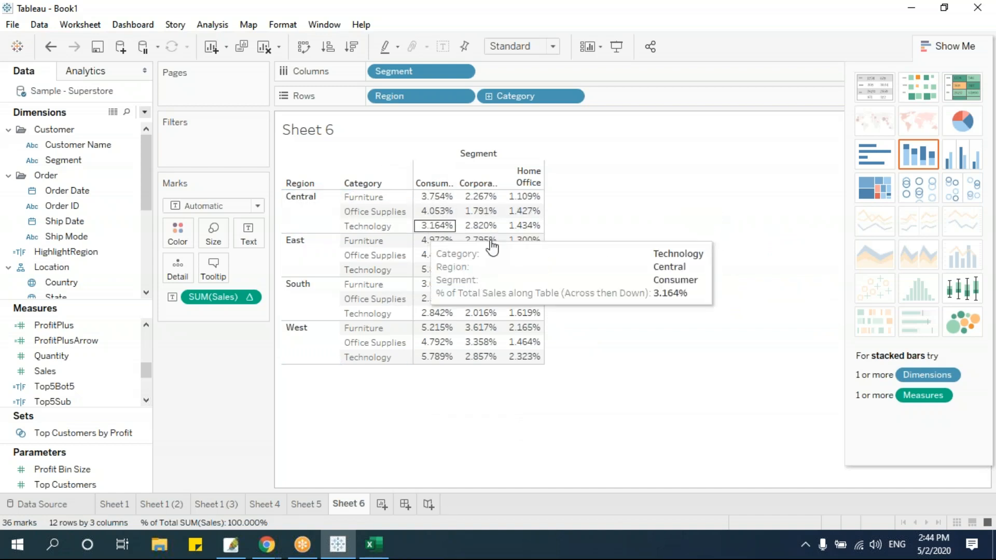
left_click(322, 208)
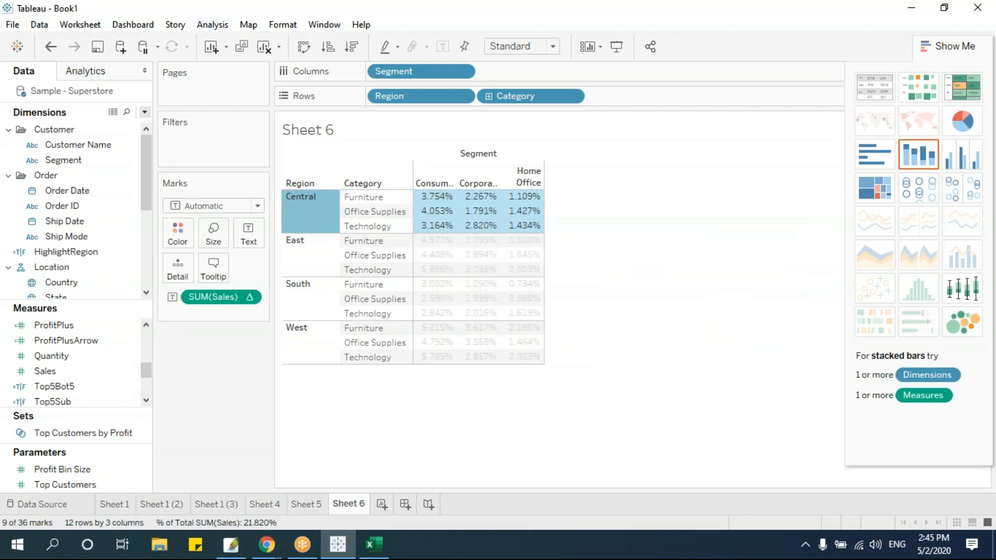
key("Escape")
Change the Sales percentages to be calculated within each pane
left_click(212, 25)
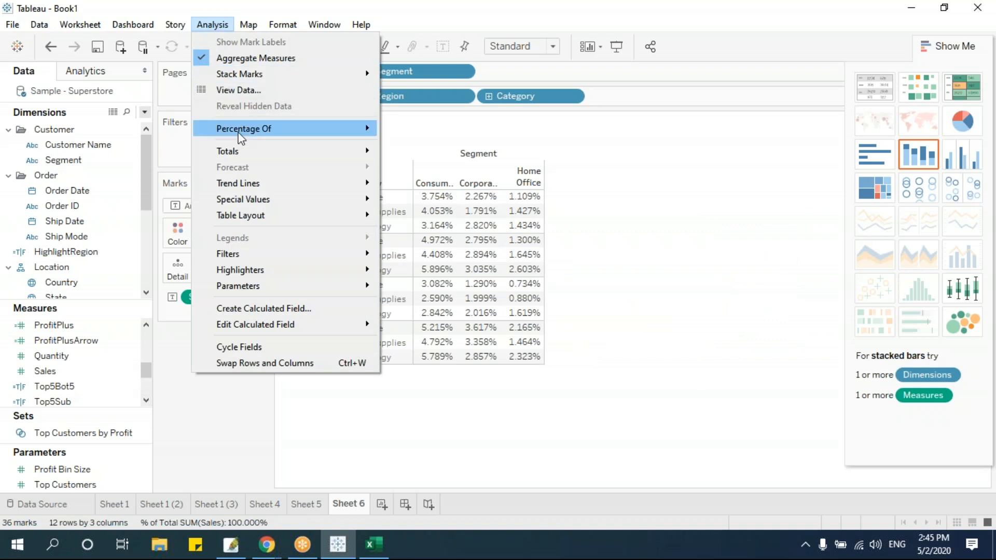
mouse_move(240, 136)
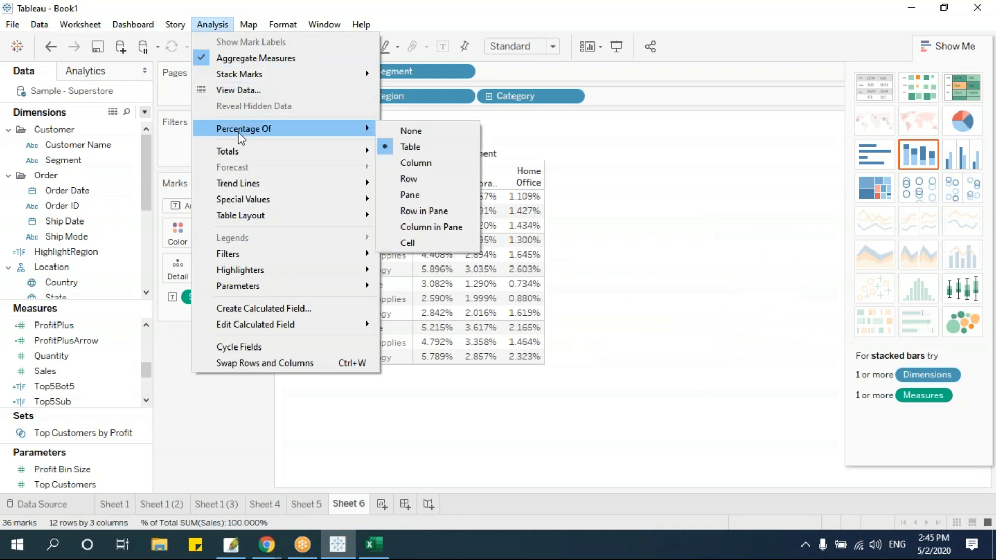
left_click(426, 194)
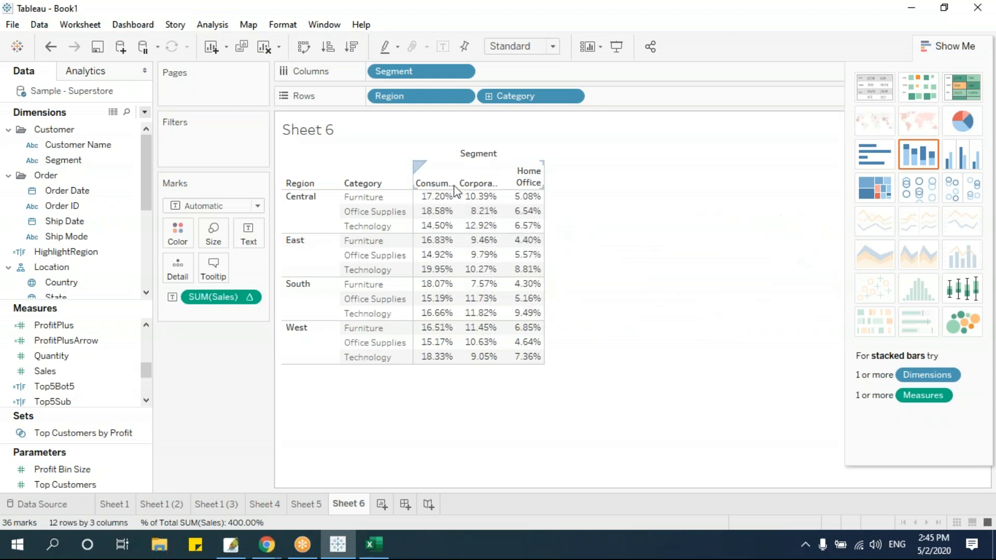
mouse_move(434, 217)
Switch the Sales percentages to be calculated per column, so each segment is its own total
left_click(218, 27)
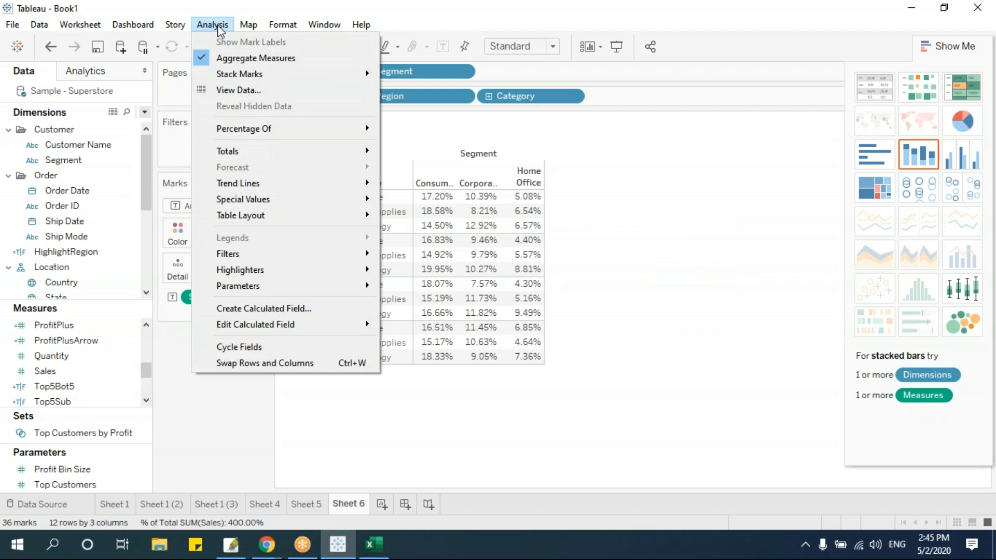
mouse_move(239, 128)
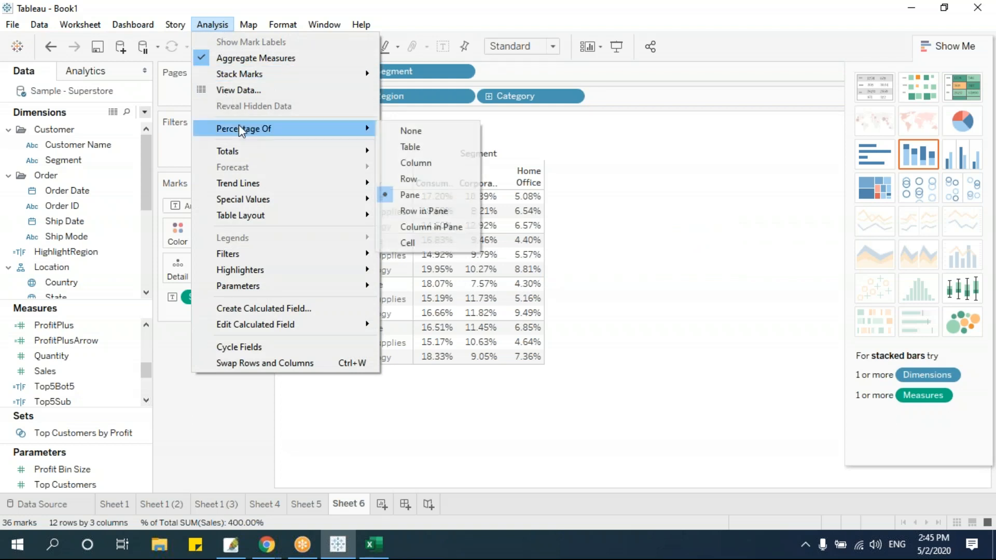
left_click(430, 165)
mouse_move(428, 200)
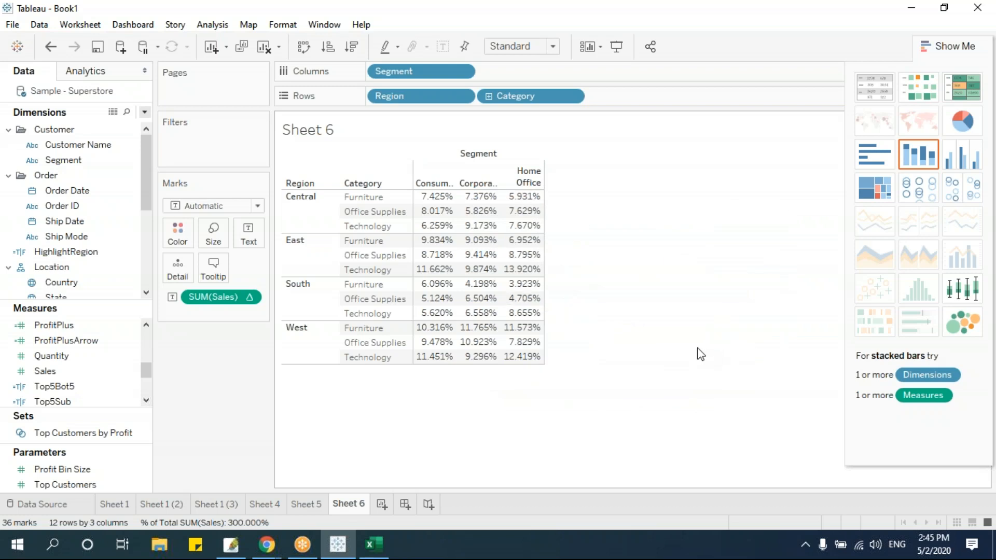
Switch the Sales percentages to be calculated per row, across the segments of each category
left_click(212, 24)
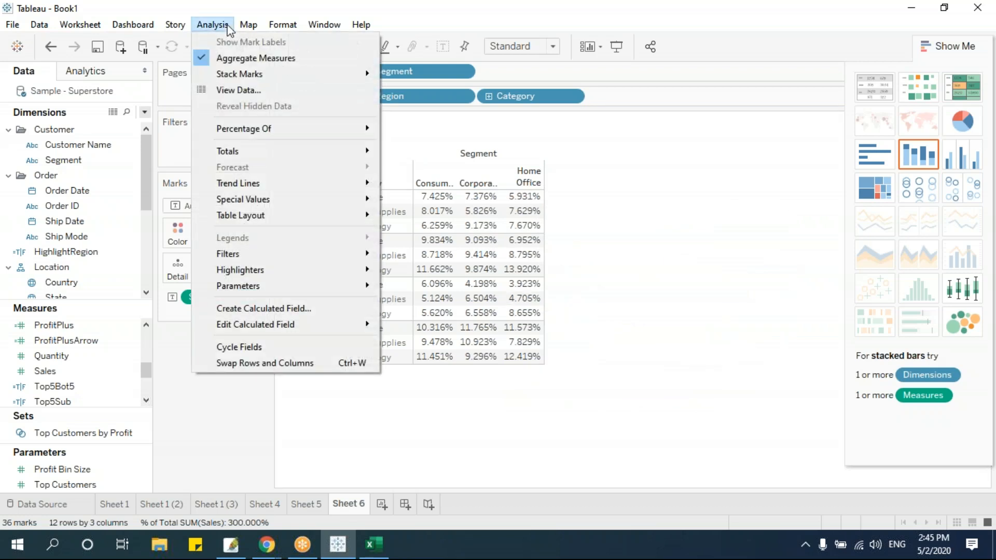
mouse_move(248, 130)
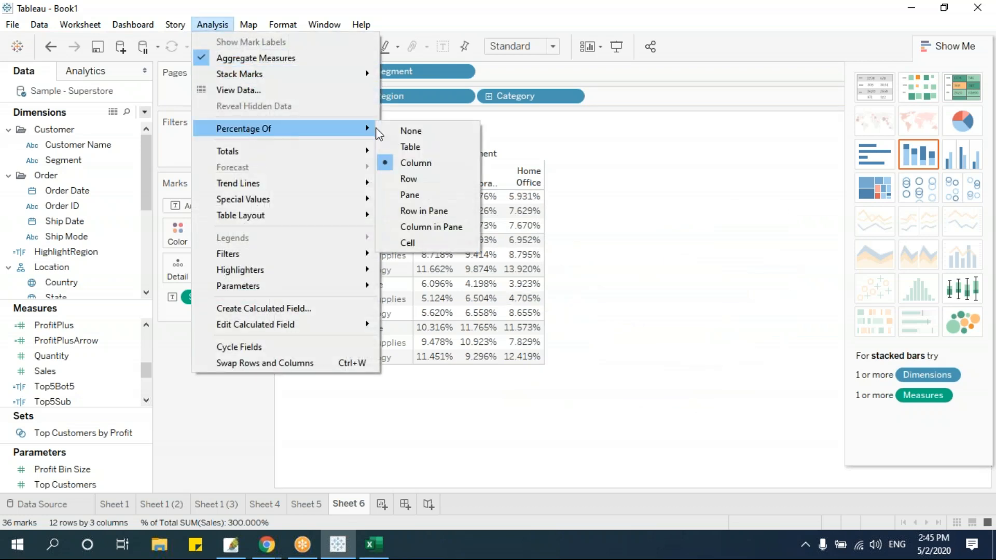
left_click(428, 187)
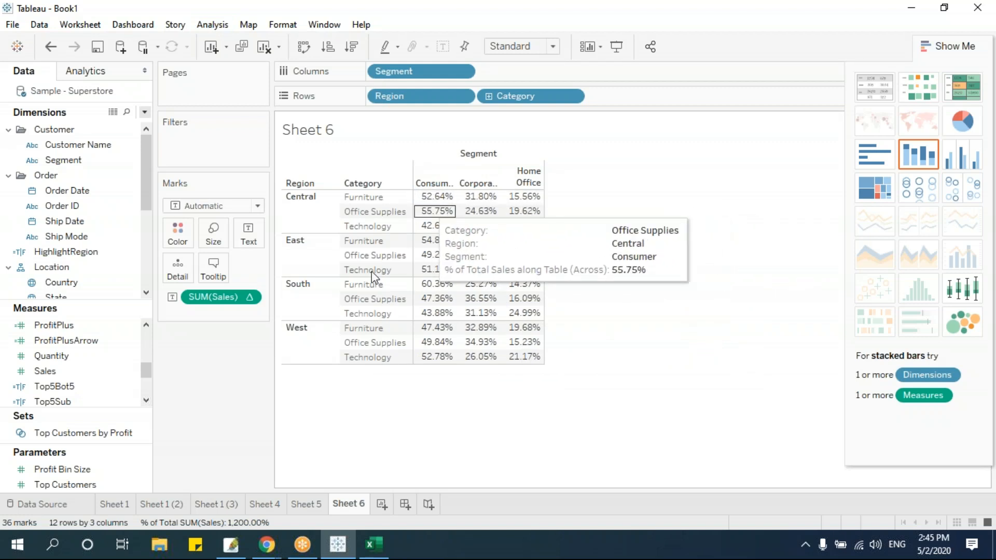
left_click(213, 25)
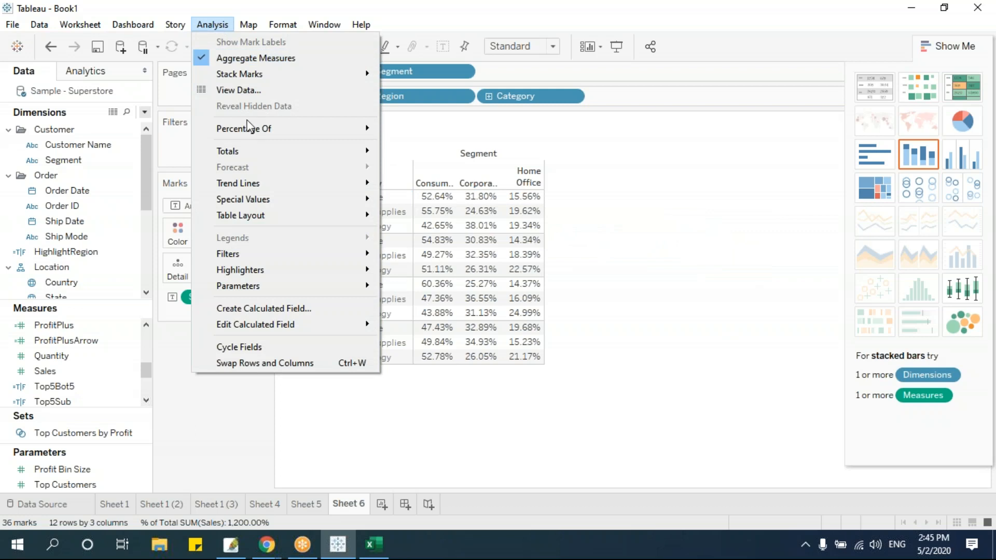
mouse_move(249, 128)
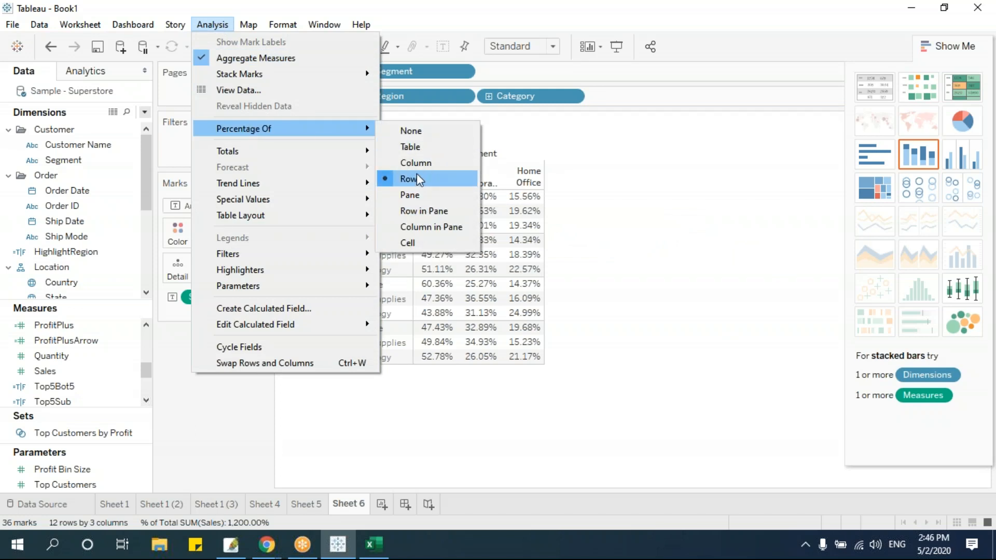
left_click(587, 219)
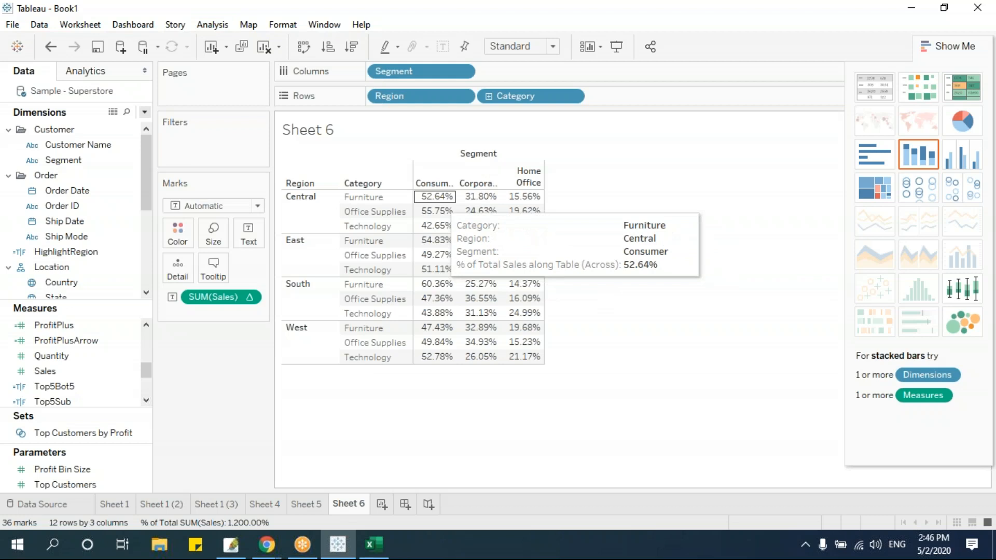
Set the Sales percentages to be calculated by row in pane
left_click(212, 25)
mouse_move(239, 128)
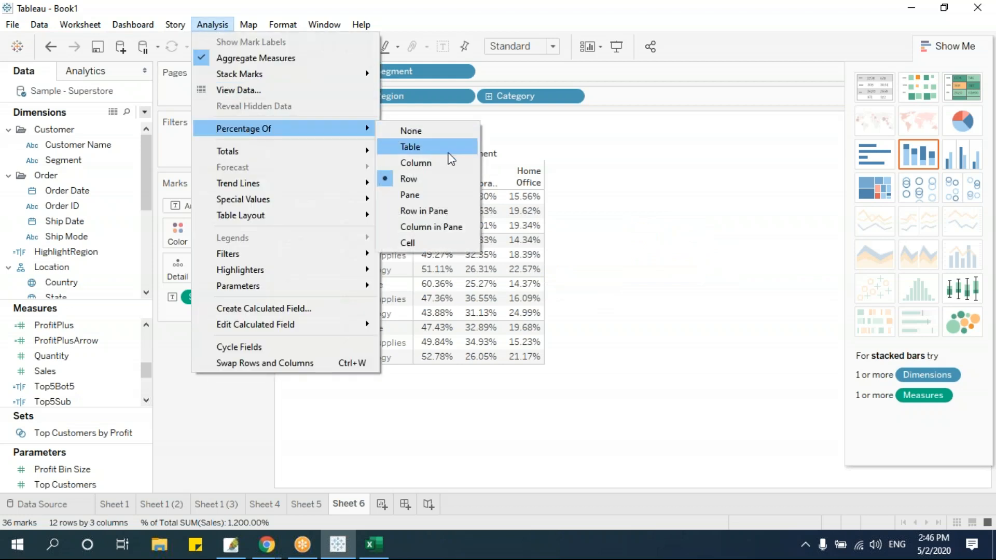
left_click(442, 212)
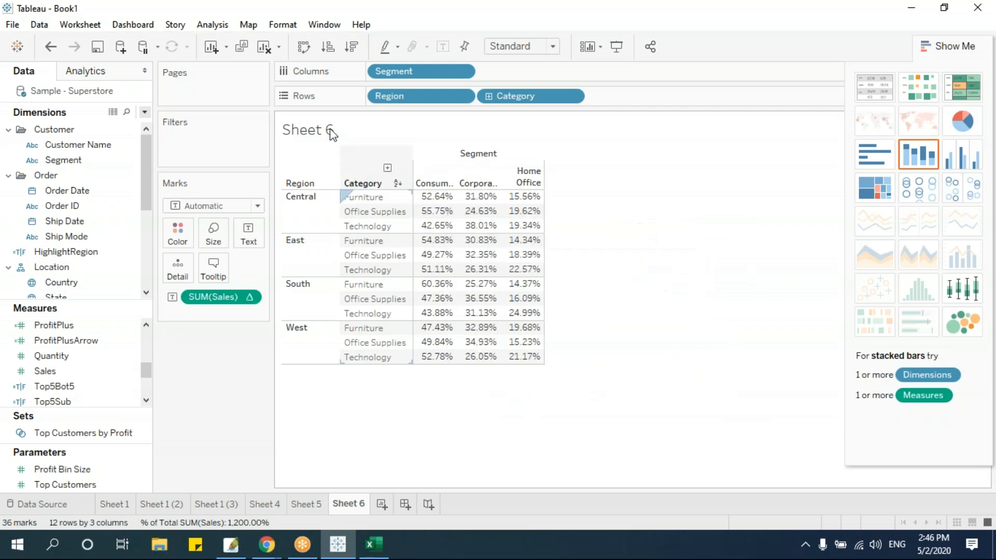
Set the Sales percentages to be calculated by column in pane
left_click(212, 25)
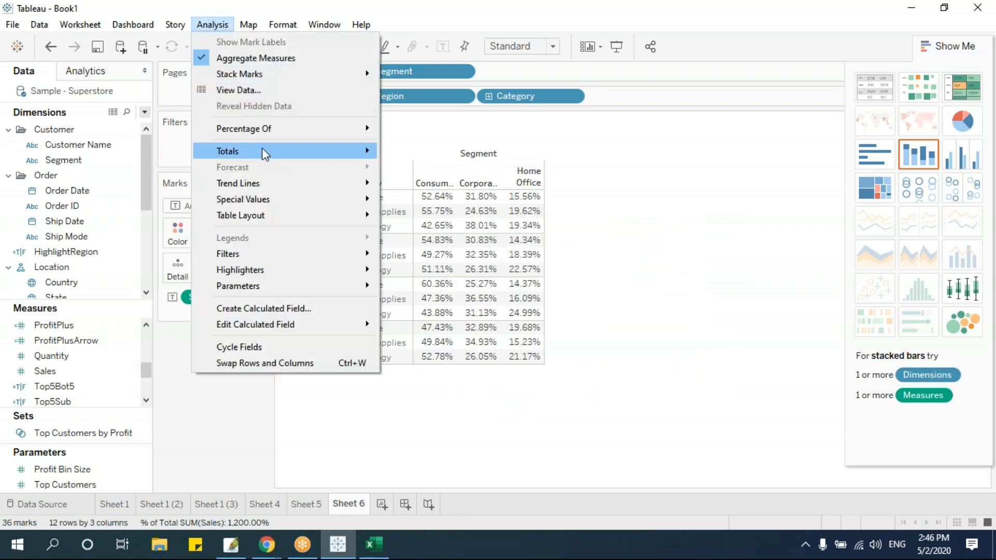
mouse_move(258, 128)
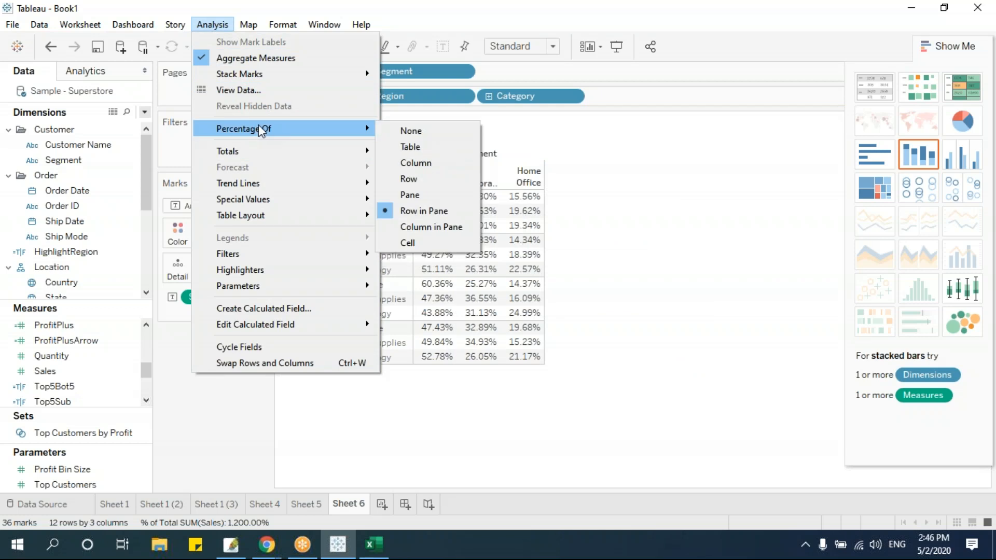
left_click(443, 226)
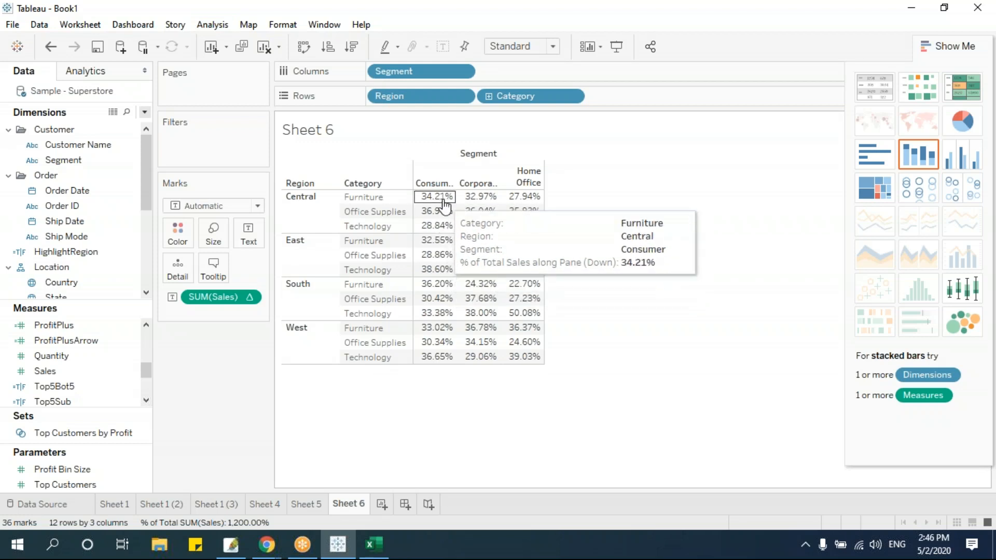
Switch the Percentage Of calculation for Sales to Cell, so each cell is its own total
left_click(222, 26)
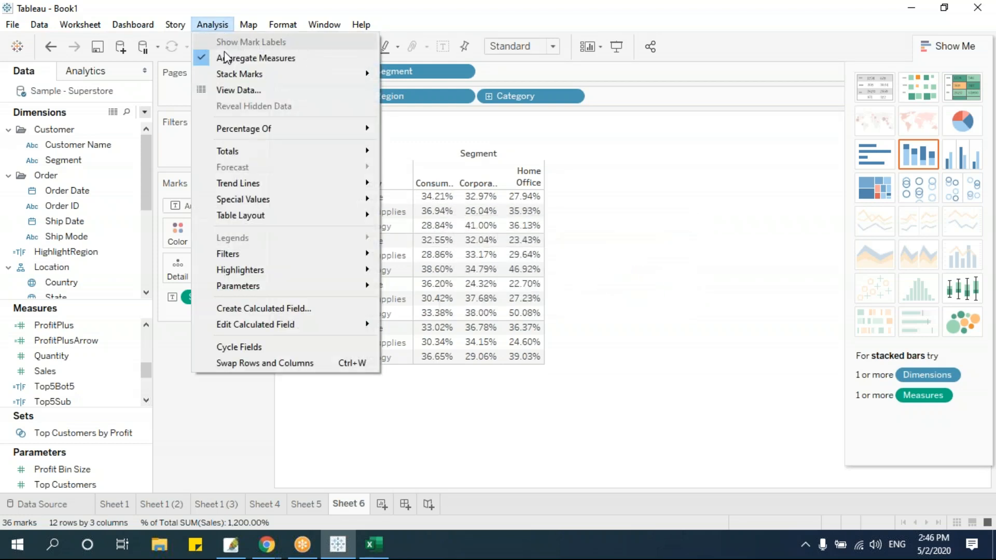
mouse_move(250, 130)
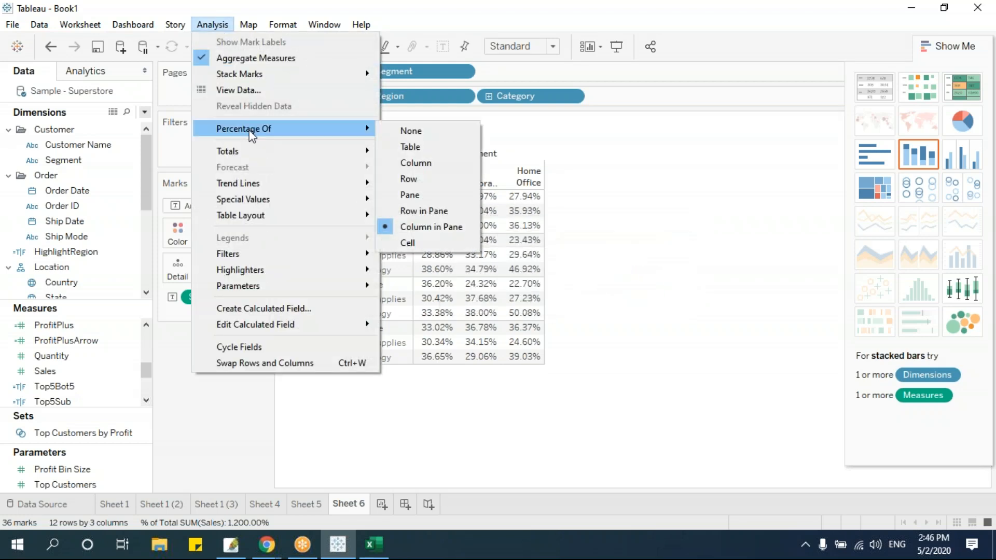
left_click(420, 243)
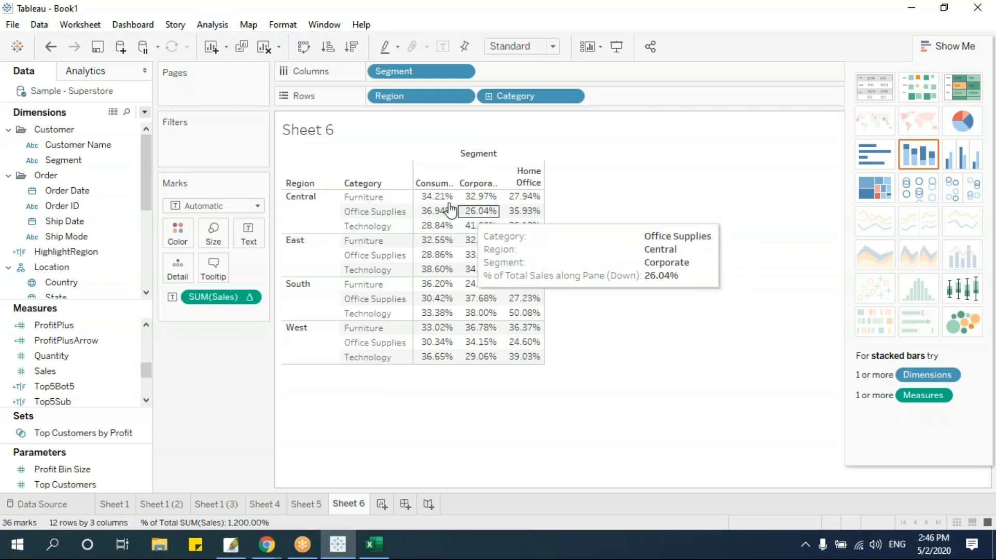
left_click(213, 24)
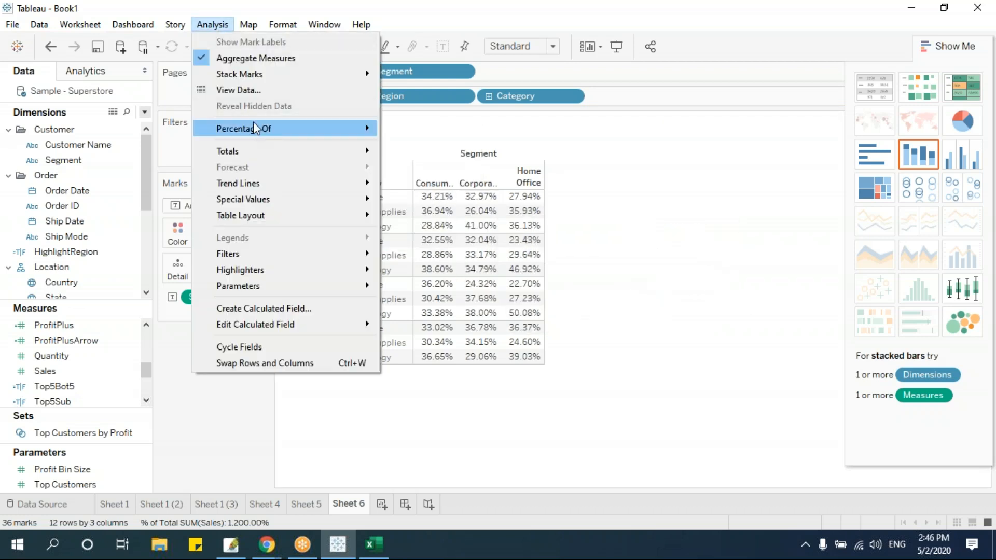
mouse_move(253, 128)
left_click(421, 243)
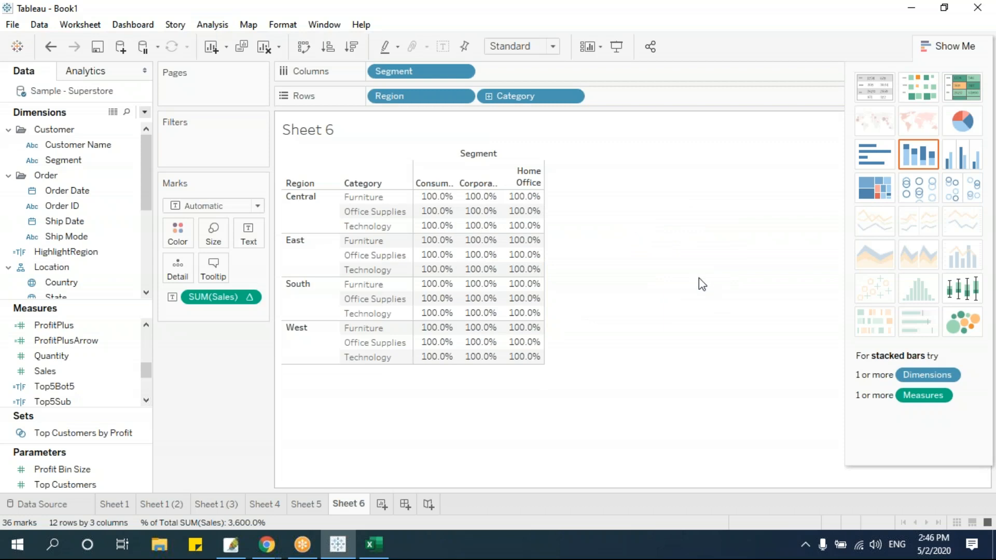
left_click(212, 25)
mouse_move(241, 132)
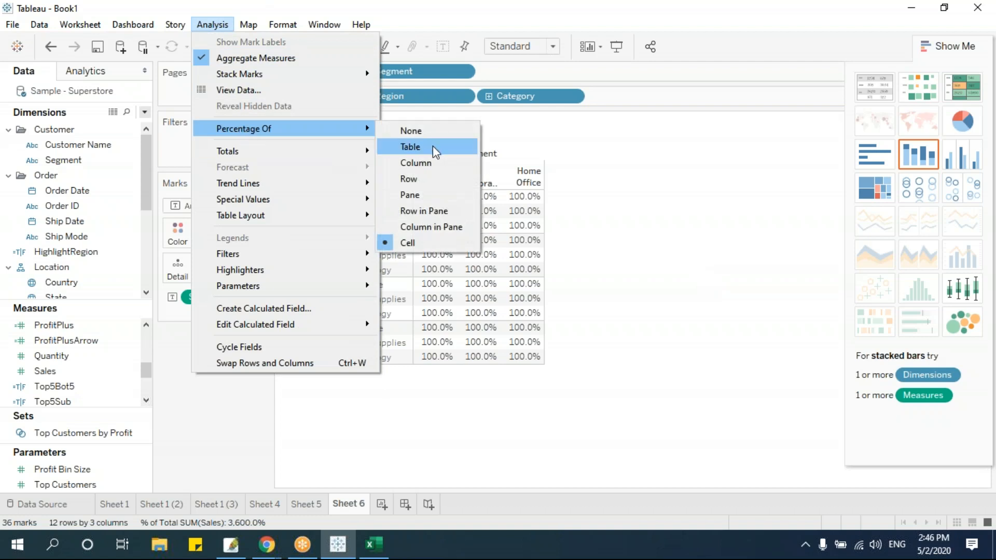
left_click(646, 242)
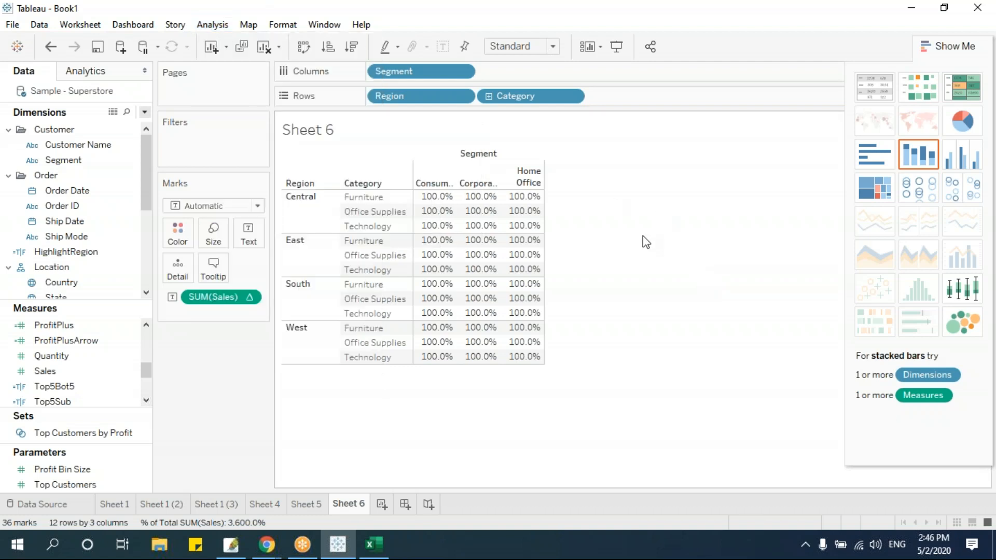
Set the Sales percentages to be calculated over the entire table
left_click(208, 26)
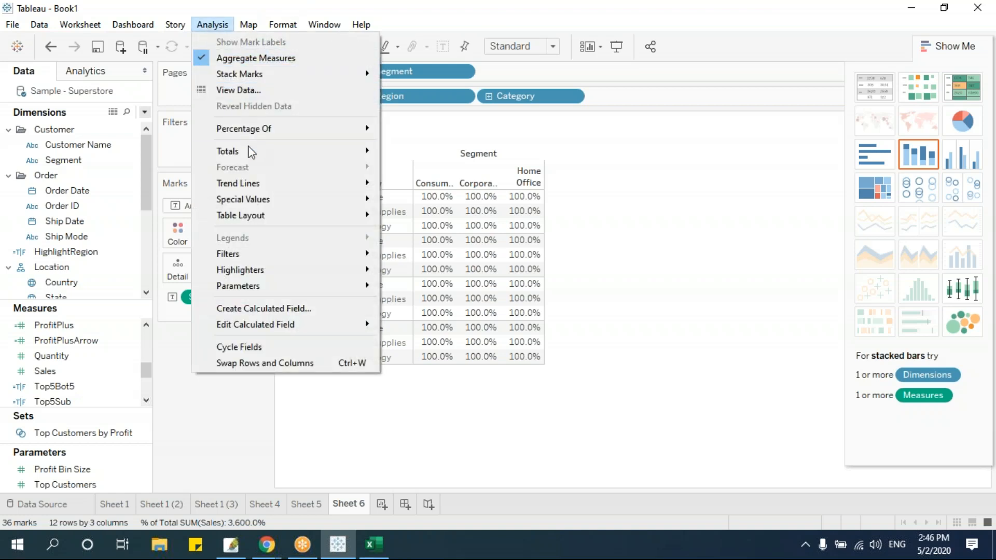
mouse_move(249, 128)
left_click(442, 145)
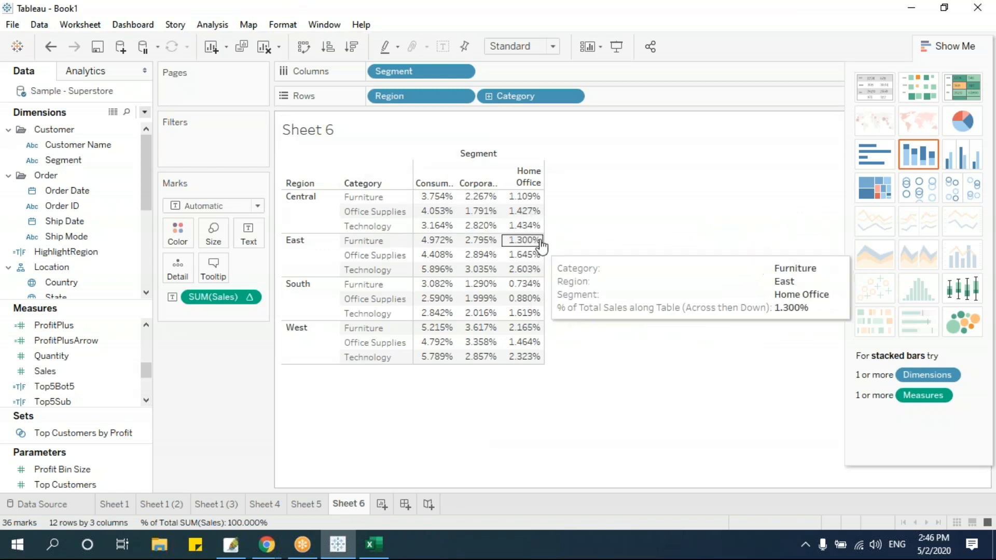
Change the Percentage Of calculation for Sales to Column, with each segment as the base
left_click(212, 25)
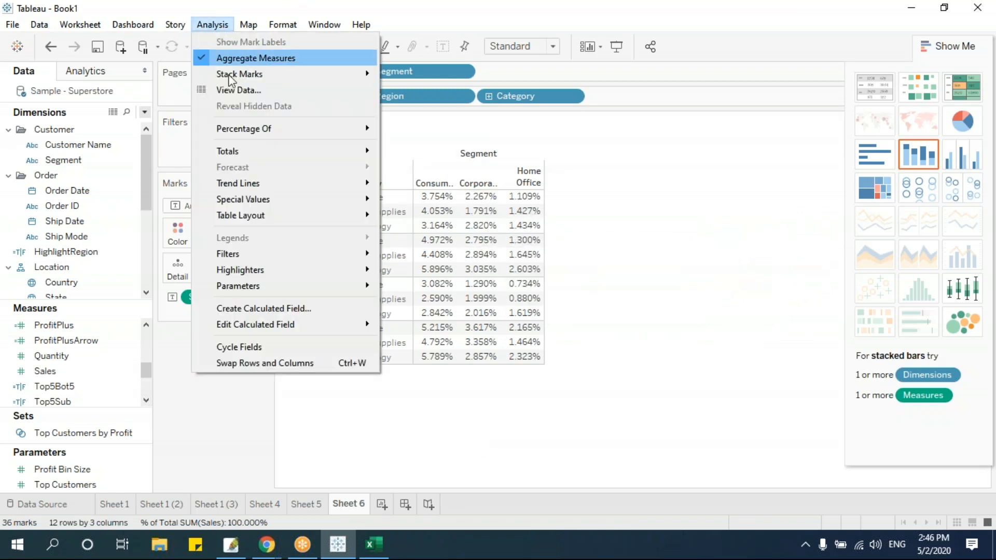
mouse_move(241, 128)
left_click(412, 163)
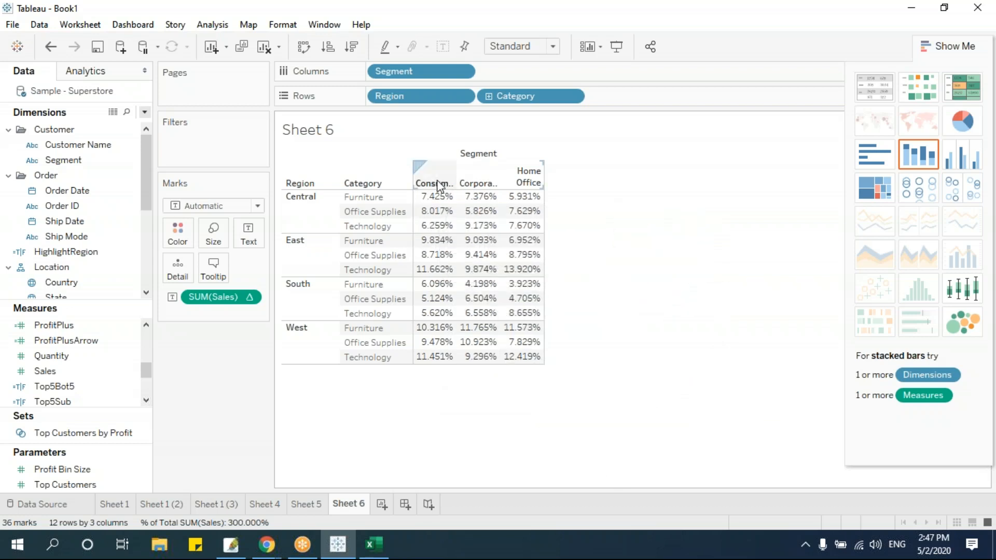
Change the Percentage Of calculation for Sales to Row, across the three segments
left_click(213, 25)
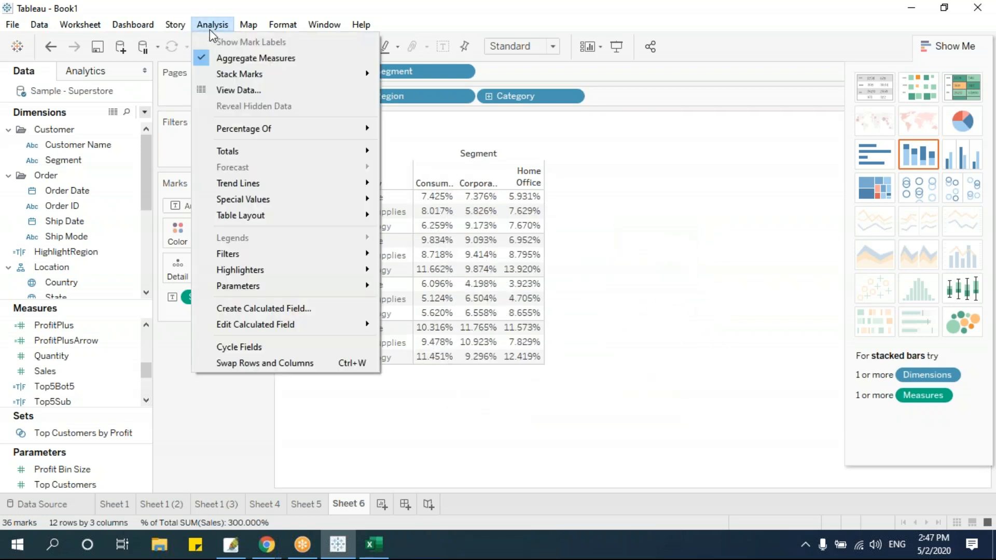
mouse_move(226, 127)
left_click(409, 178)
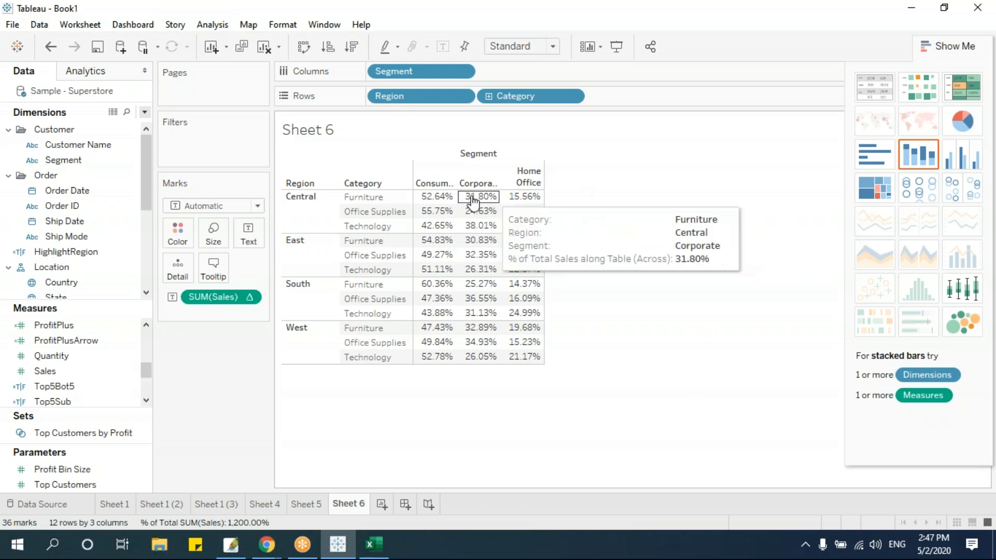
Change the Percentage Of calculation for Sales to Pane, with each region as the base
left_click(210, 26)
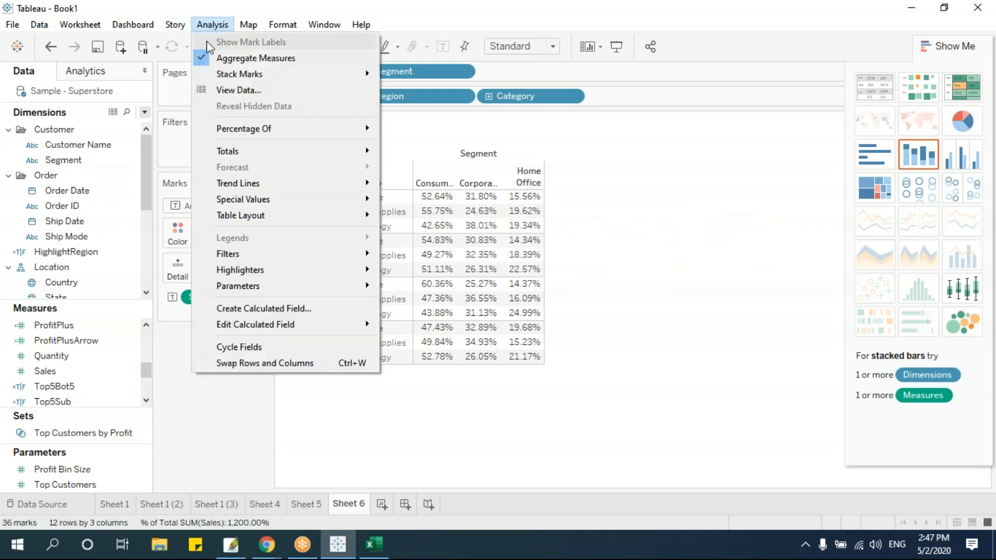
mouse_move(236, 128)
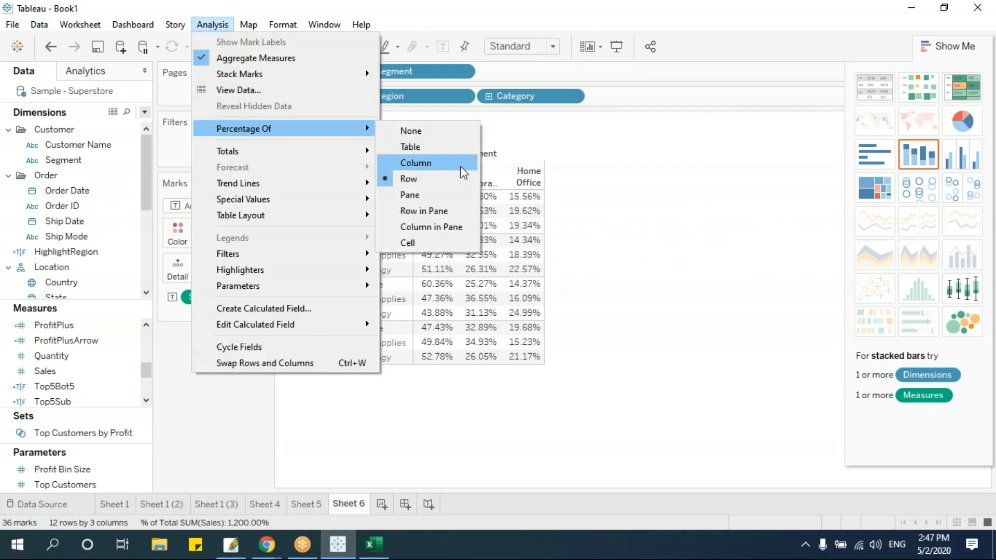
left_click(455, 195)
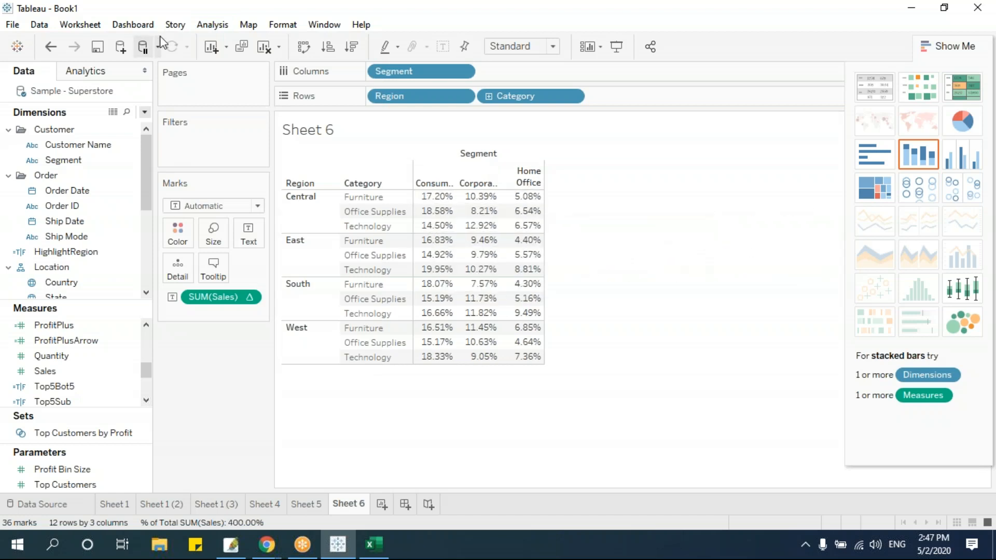
Set the Sales percentages to be calculated by individual cell
left_click(175, 25)
mouse_move(212, 25)
mouse_move(238, 129)
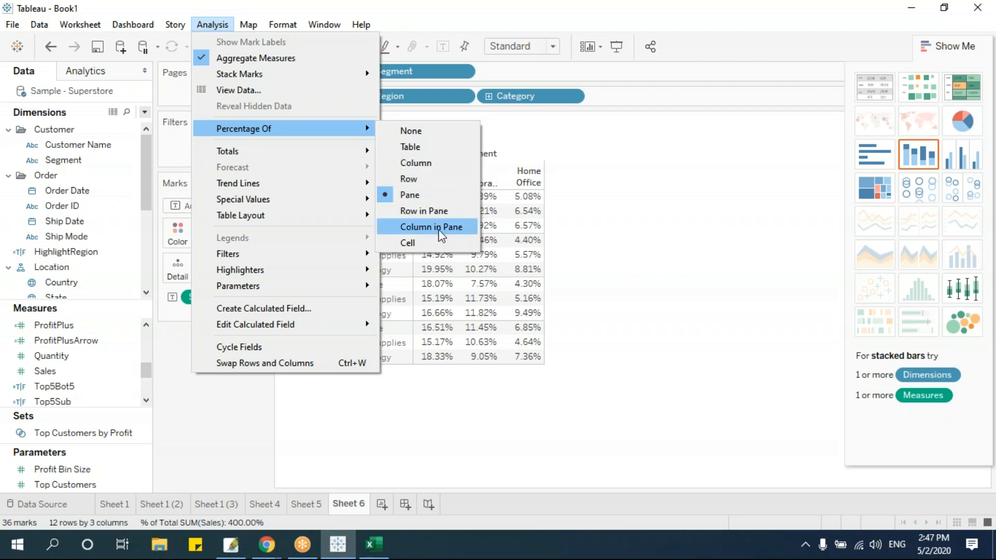
left_click(429, 245)
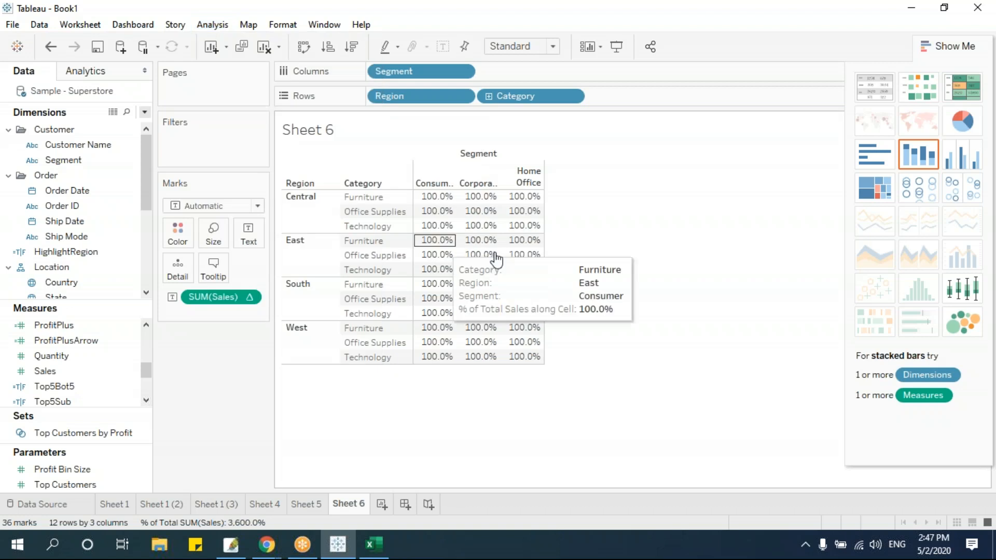
Set Percentage Of to None to restore the Sales amounts, and highlight the Central and East region panes in turn
left_click(210, 25)
left_click(416, 129)
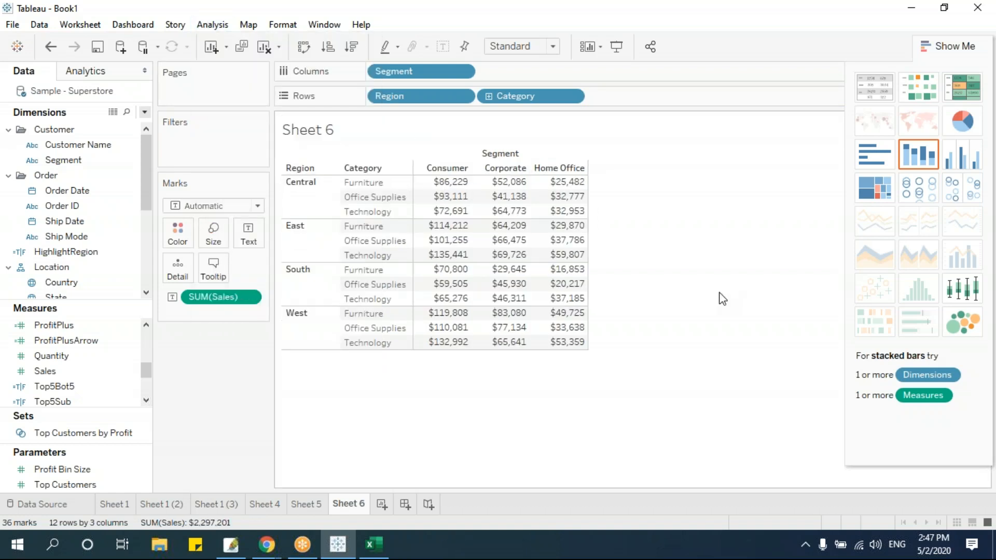
left_click(314, 201)
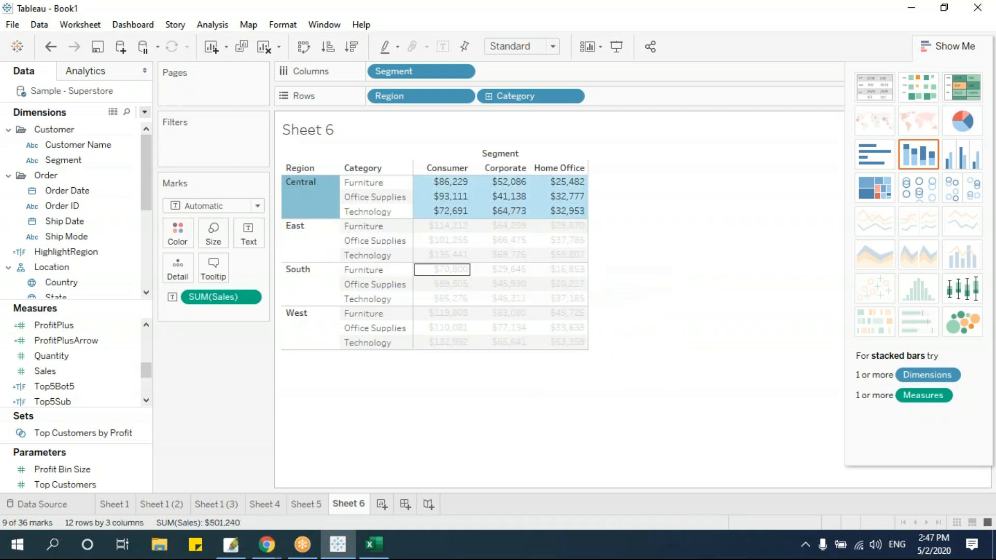
left_click(318, 249)
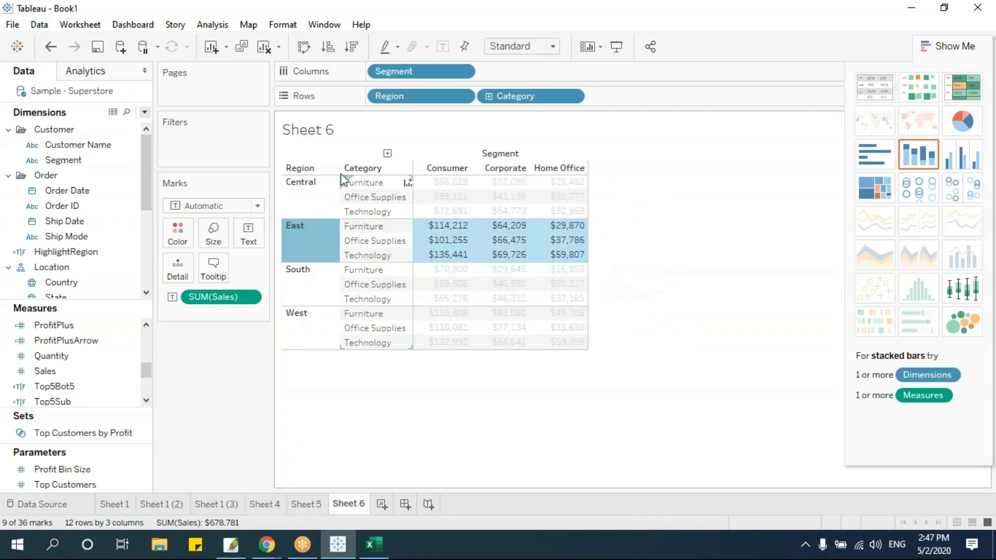
Show row grand totals in the Sales table and clear the East region selection
left_click(213, 26)
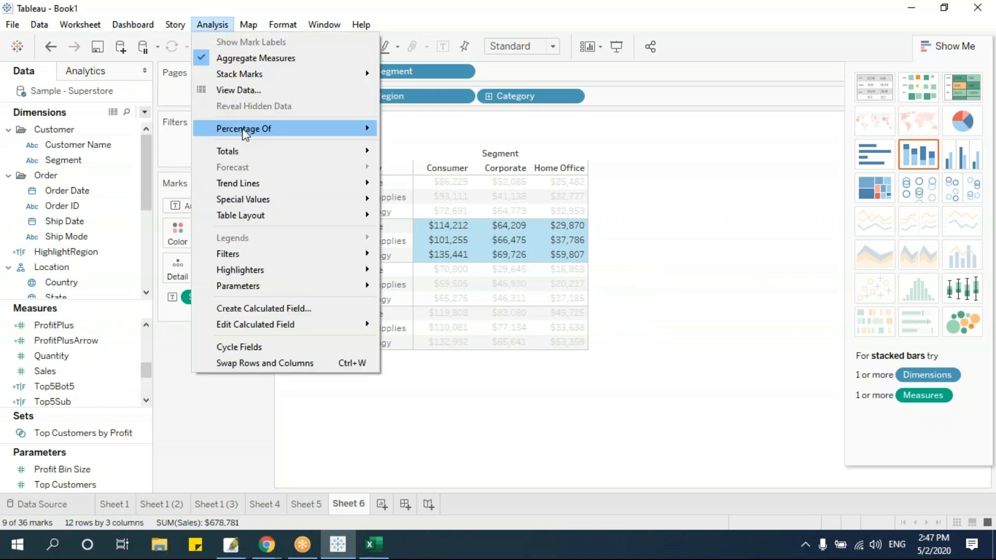
mouse_move(247, 151)
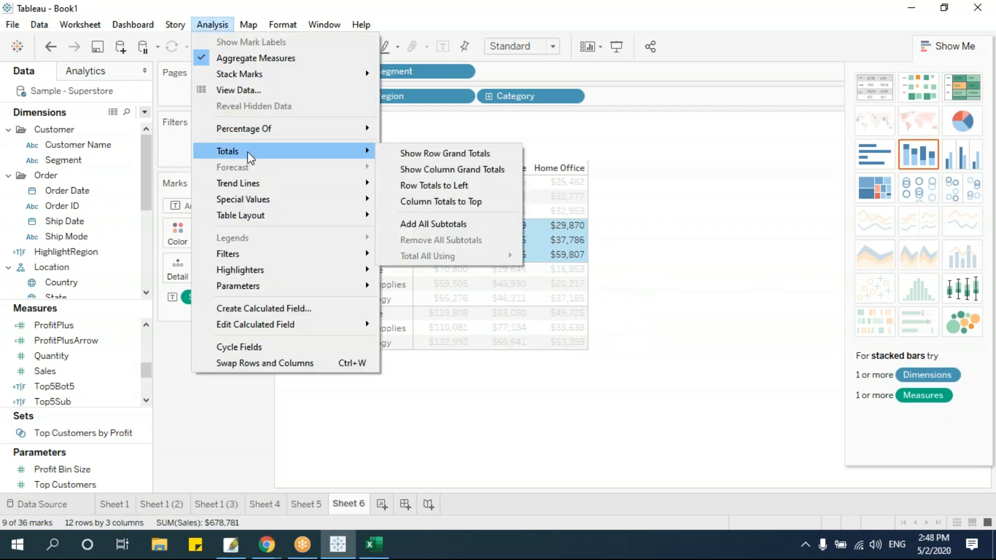
left_click(429, 155)
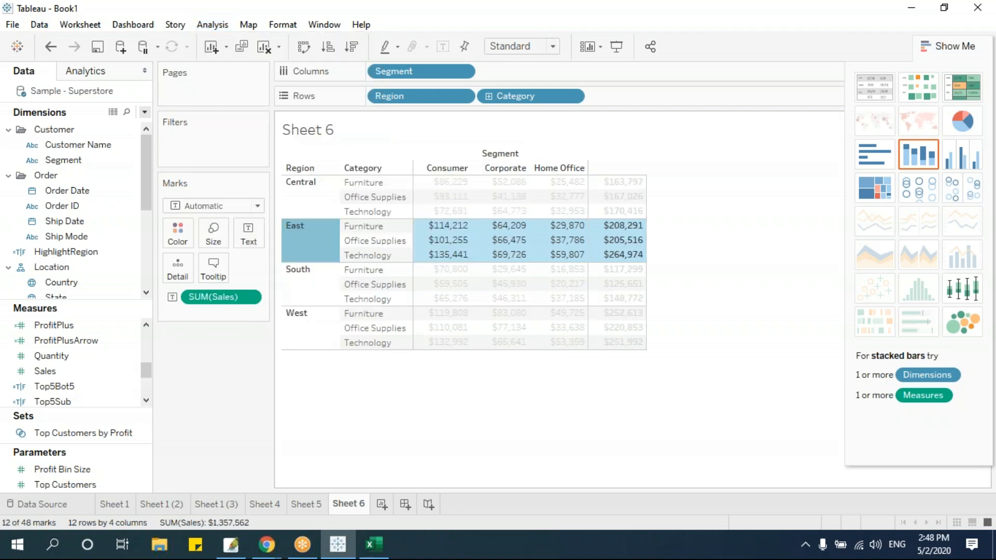
left_click(774, 250)
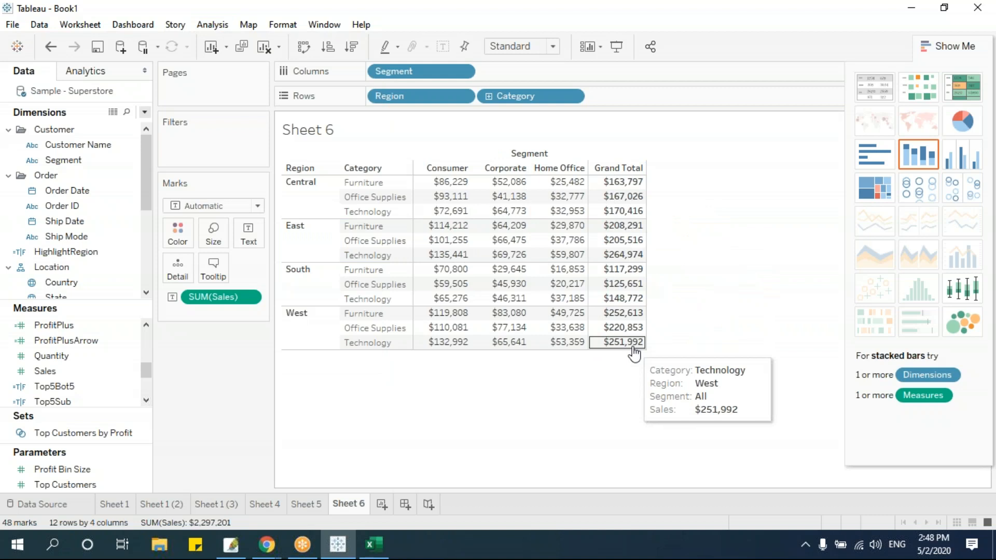
Show column grand totals for the Sales table
left_click(212, 25)
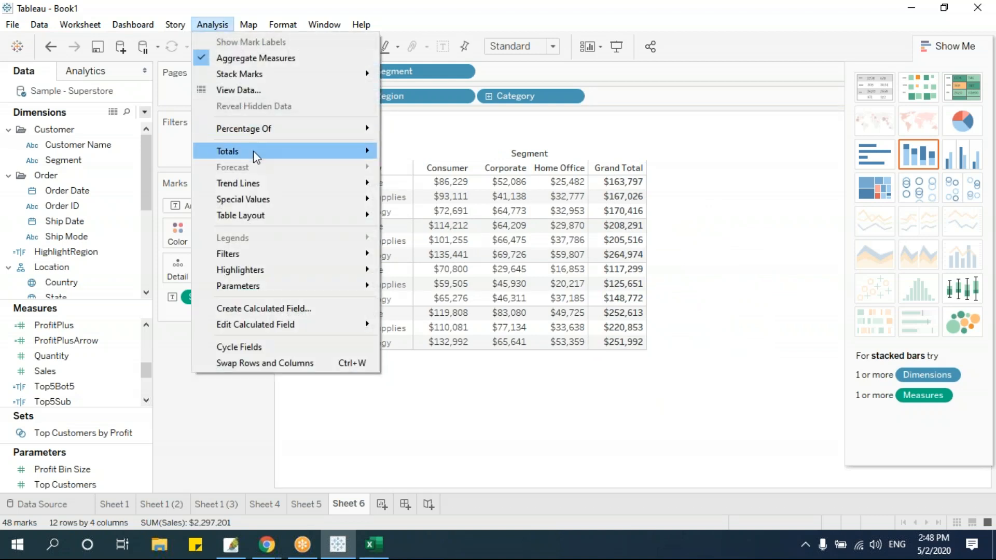
mouse_move(253, 151)
left_click(429, 166)
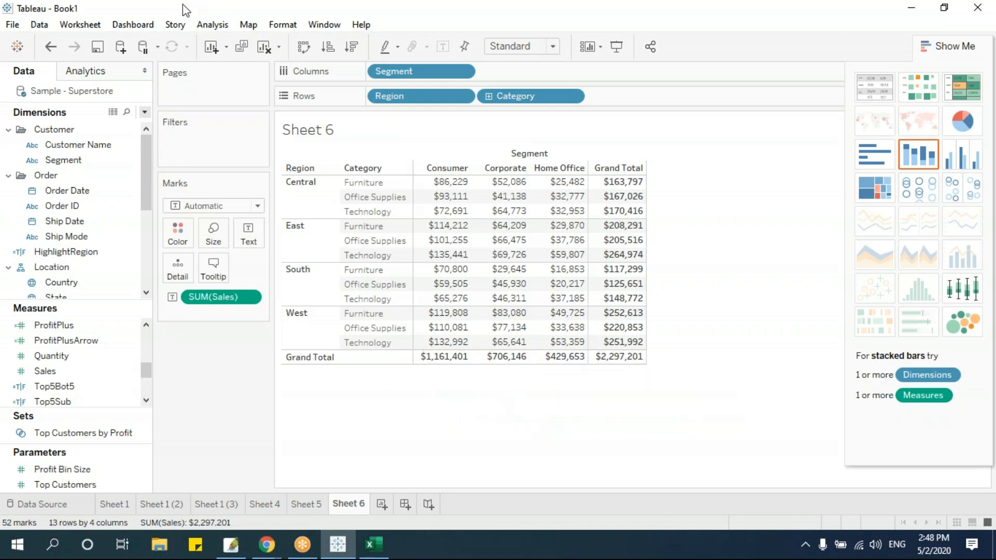
Add all subtotals to the Sales table, giving each region a total across its categories
left_click(211, 25)
mouse_move(271, 150)
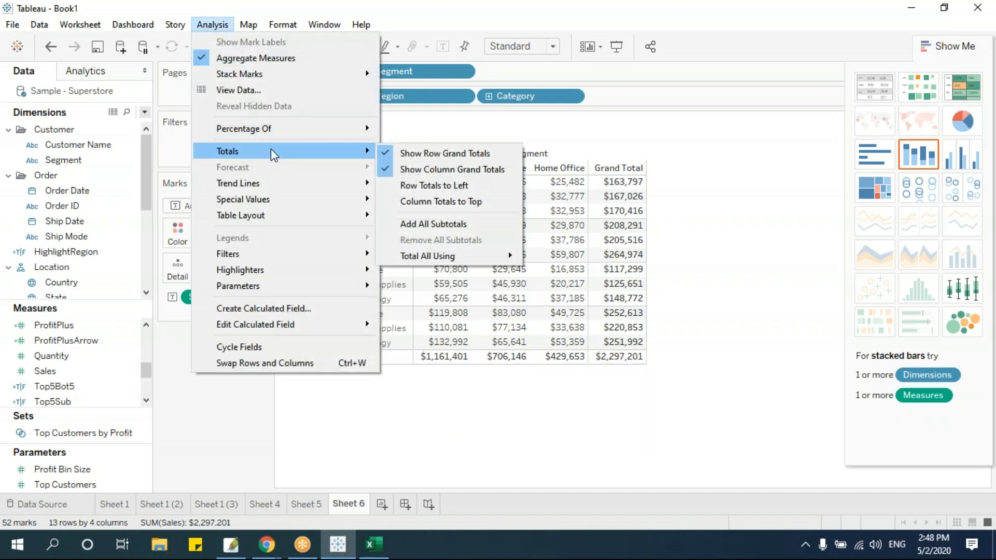
left_click(449, 227)
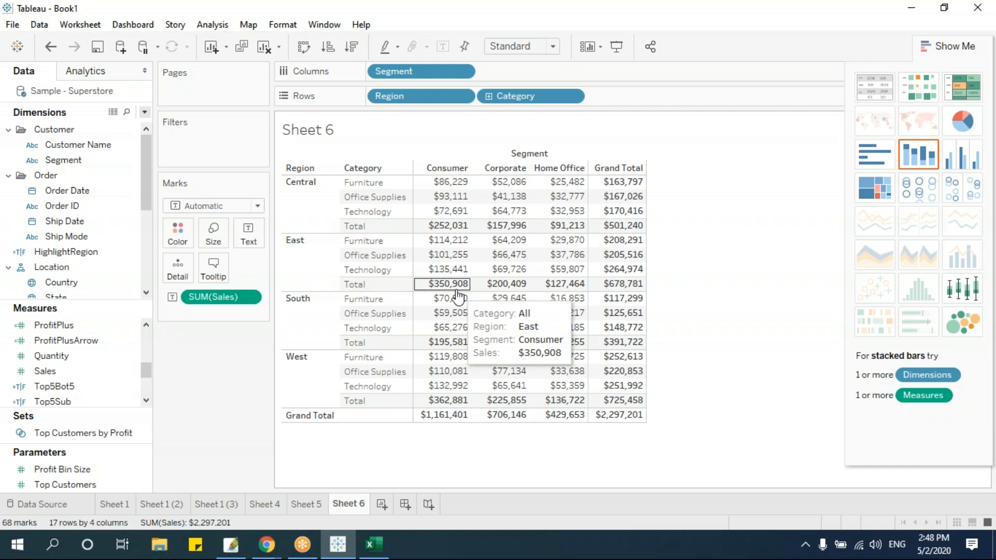
left_click(212, 23)
left_click(617, 210)
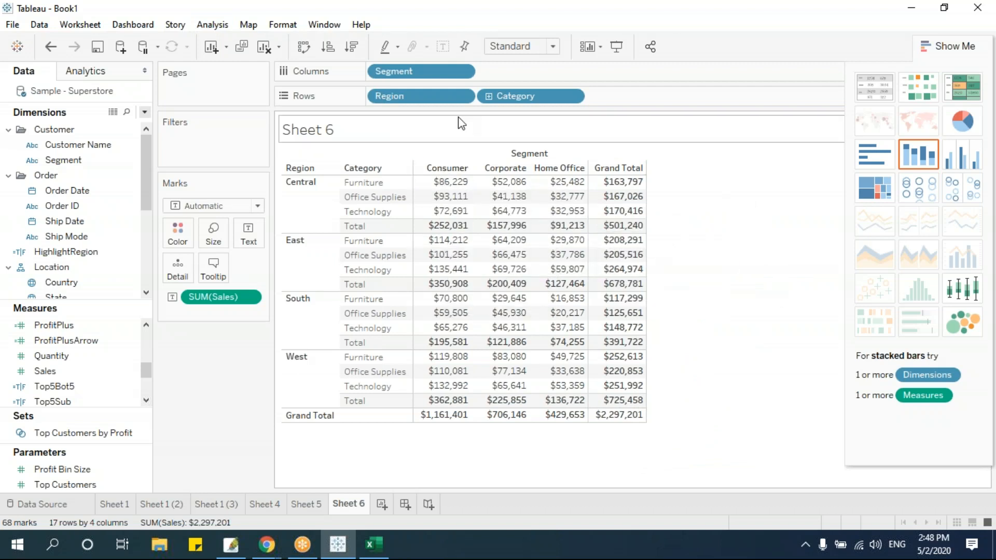
Replace Segment with the State dimension on the table's columns
left_click_drag(411, 73, 664, 235)
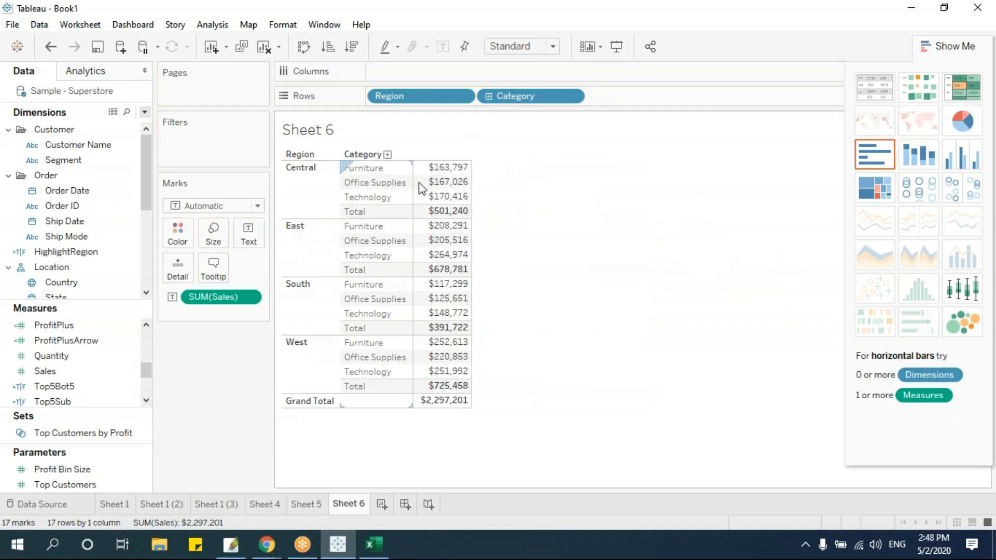
left_click_drag(147, 178, 148, 206)
left_click_drag(73, 242, 427, 78)
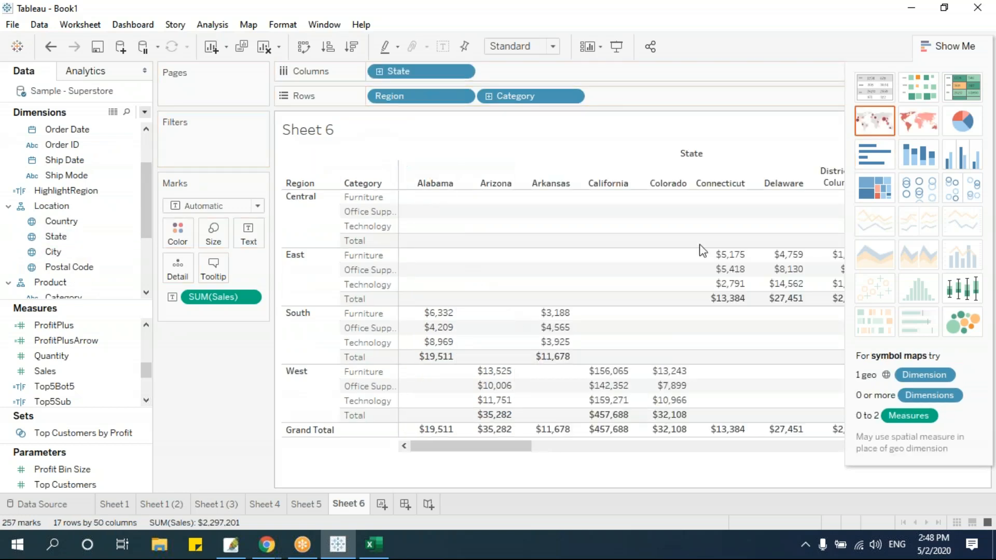
Hide the chart suggestions and examine the Grand Total column beyond the last state
left_click_drag(494, 448, 957, 431)
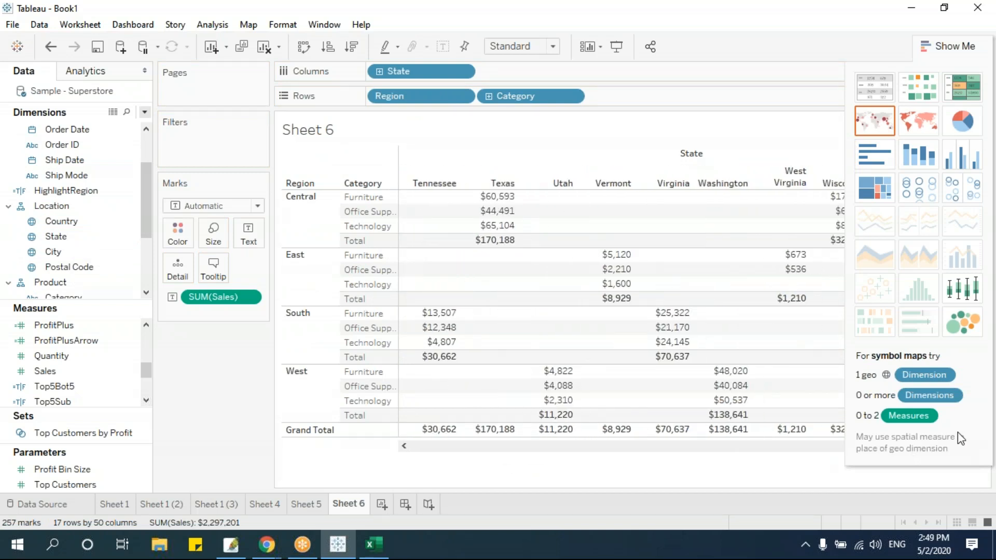
left_click(944, 41)
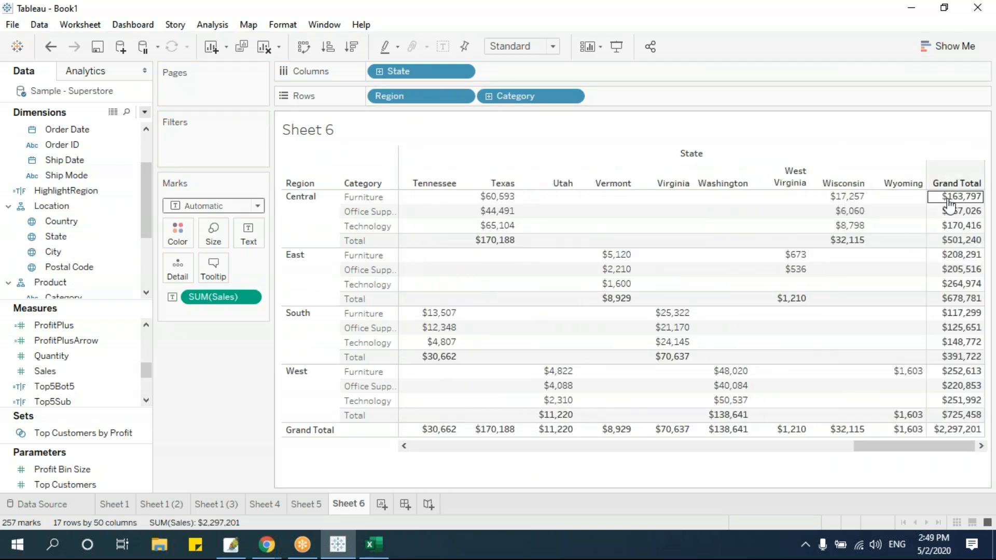
left_click_drag(874, 451, 380, 481)
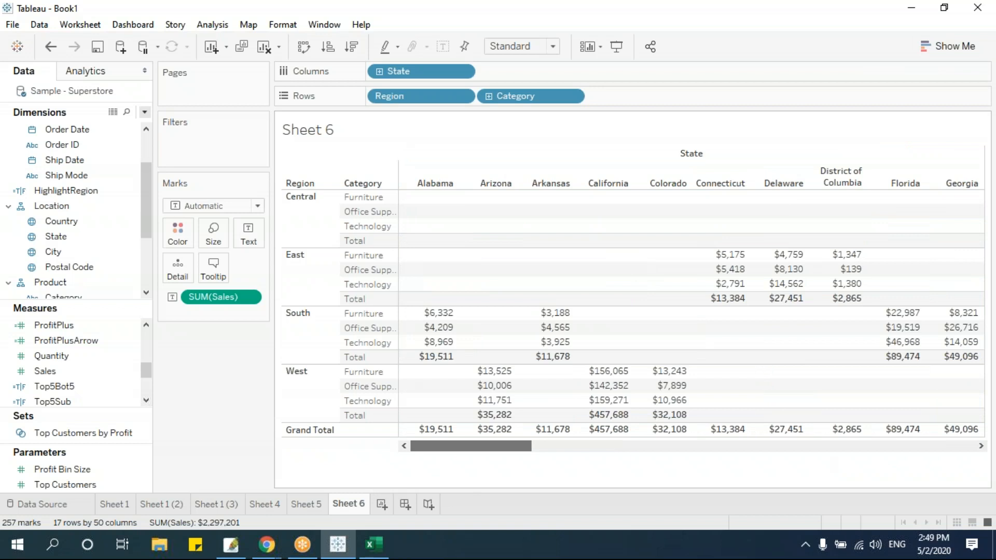
Move the row grand totals to the left side of the table, ahead of the state columns
left_click(212, 24)
mouse_move(251, 150)
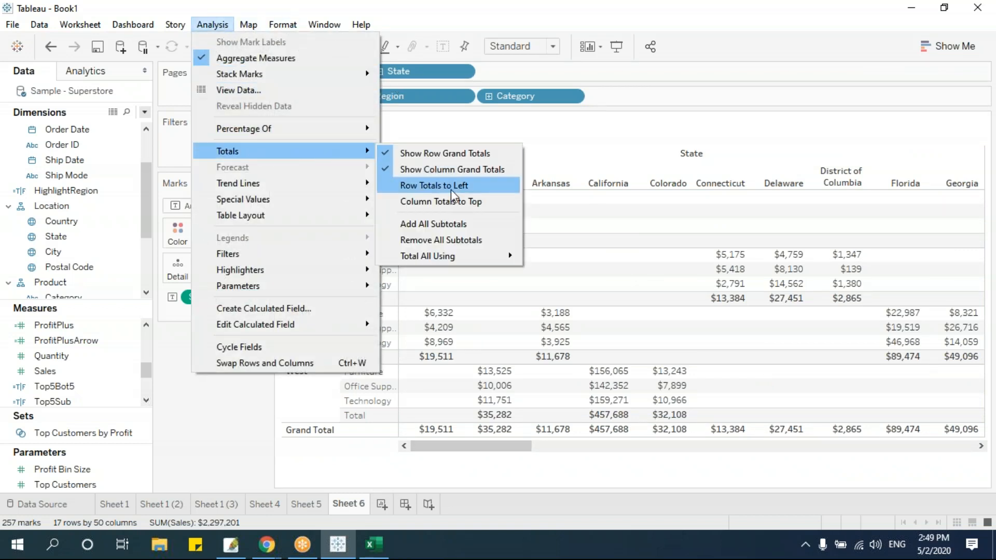
left_click(459, 190)
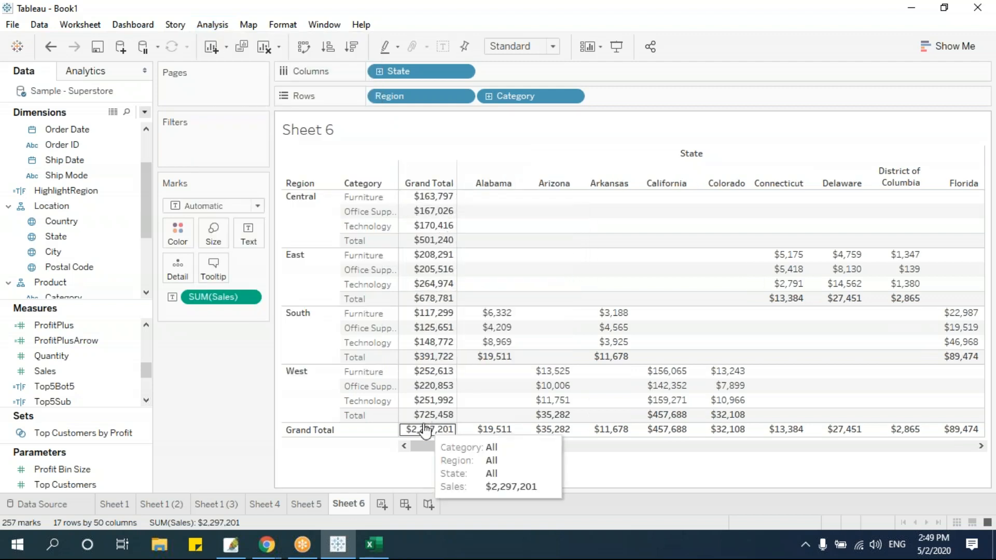
left_click_drag(495, 445, 407, 460)
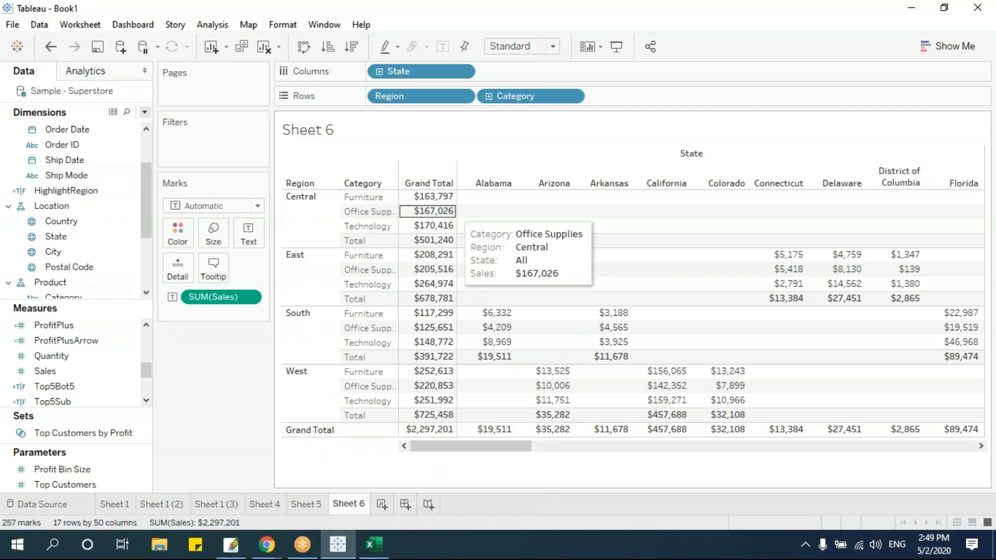
Move the column grand totals and the regional subtotals to the top of the table
left_click(212, 24)
mouse_move(251, 156)
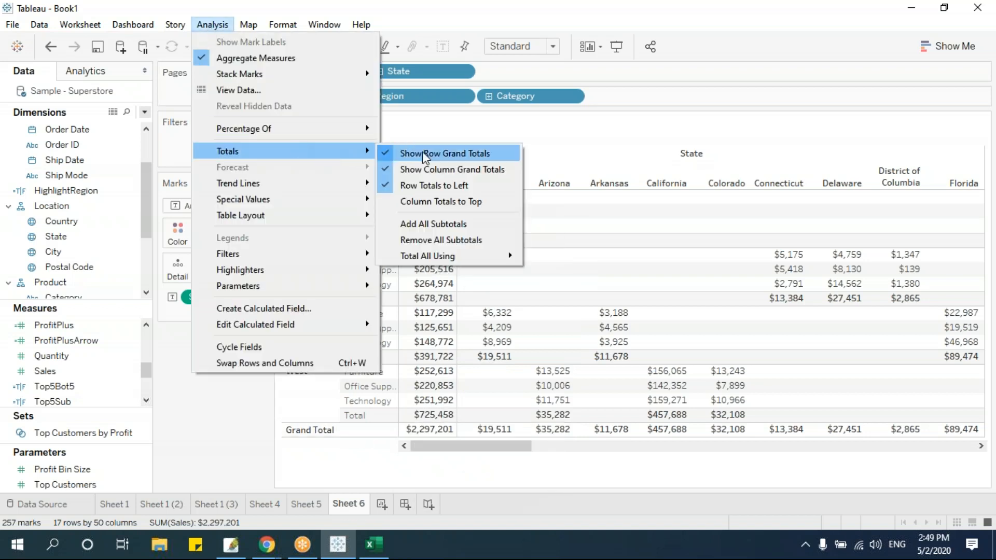
left_click(441, 201)
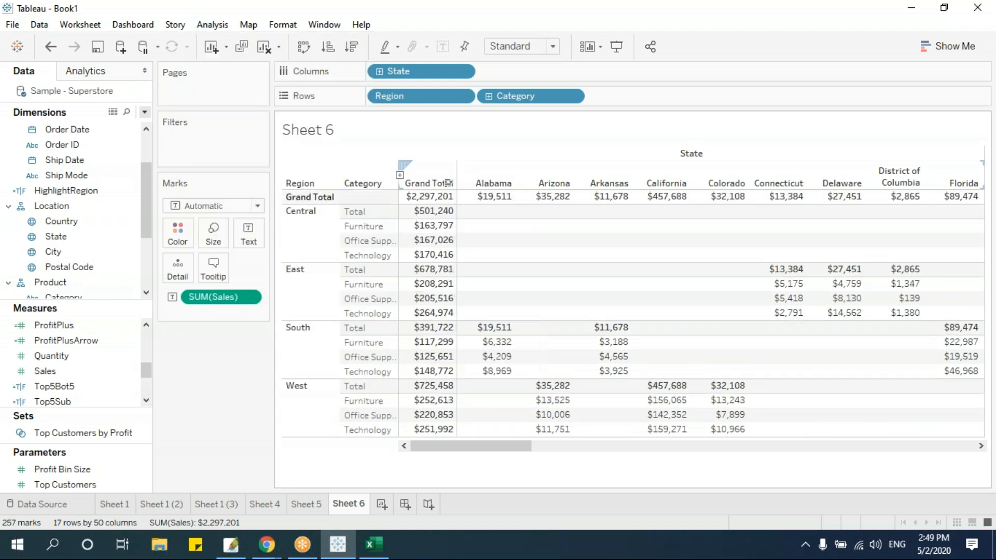
Set all totals in the Sales table to be computed using Average
left_click(216, 27)
mouse_move(251, 153)
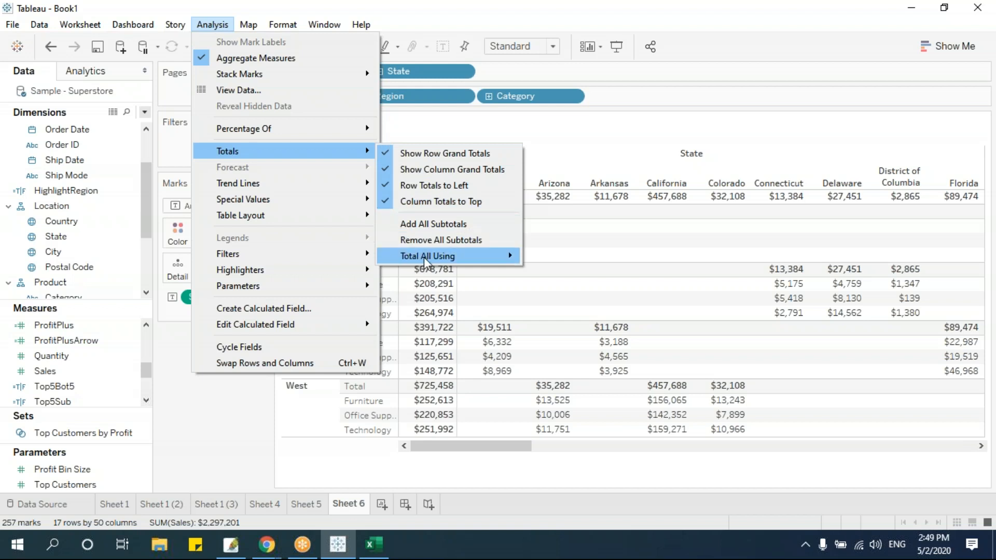
mouse_move(425, 262)
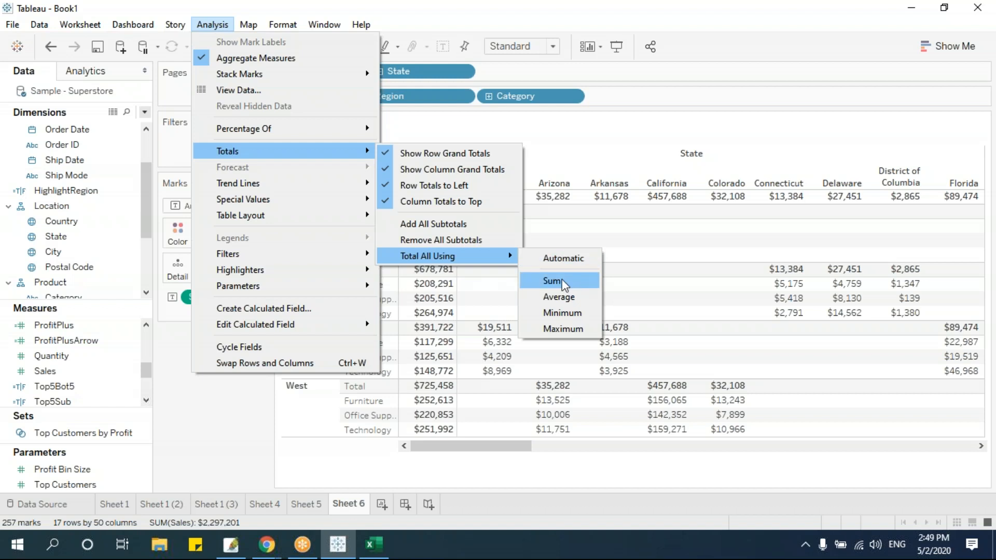
left_click(562, 298)
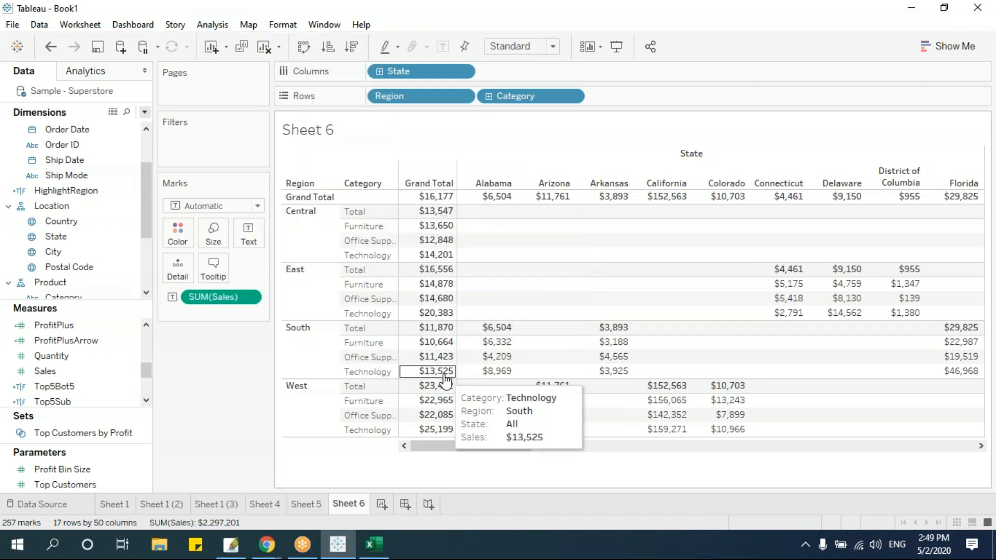
Set all totals in the Sales table to be computed using Minimum
left_click(212, 24)
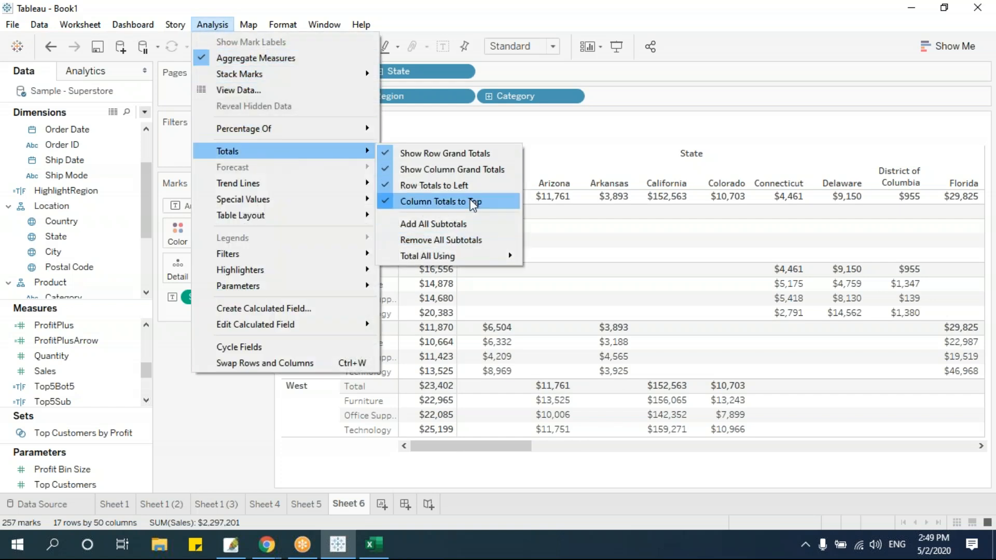
mouse_move(474, 253)
left_click(578, 313)
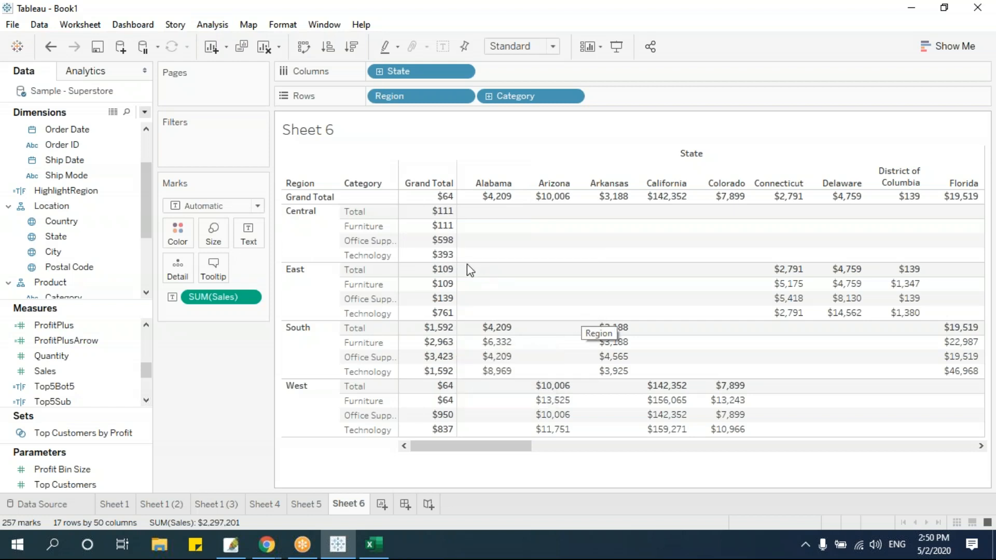
Remove Category from the rows and State from the columns, keeping only Region with Sales
left_click_drag(511, 96, 196, 418)
left_click_drag(376, 155, 229, 154)
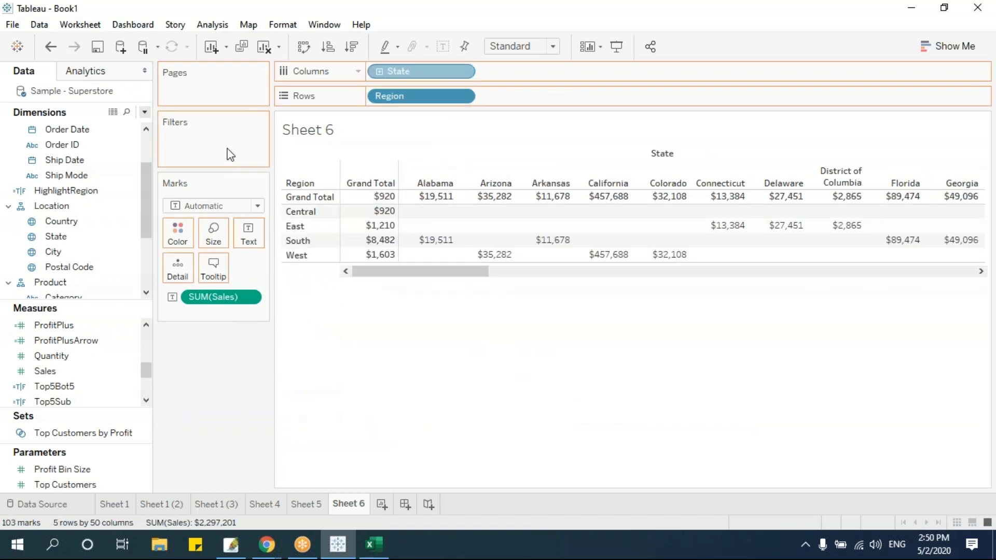
left_click(212, 24)
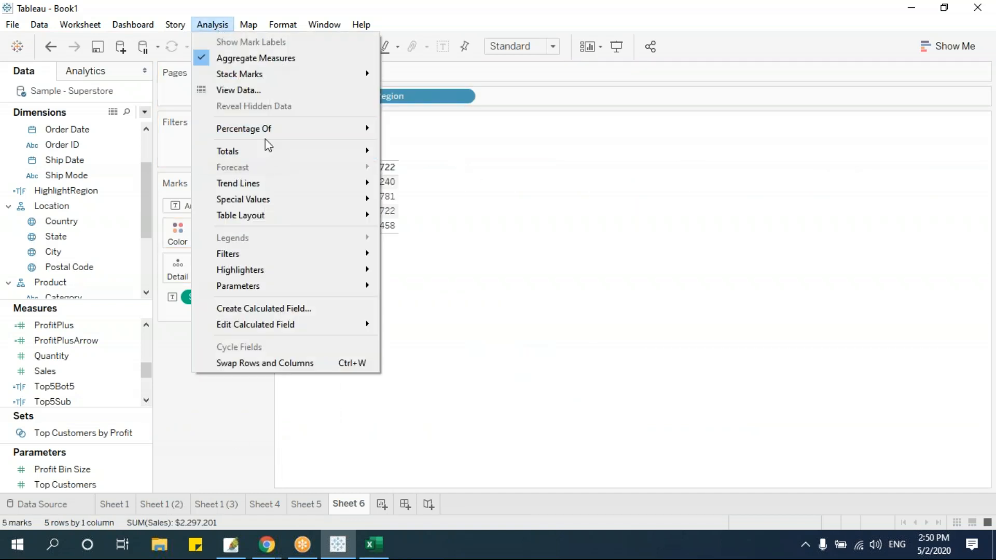
mouse_move(266, 184)
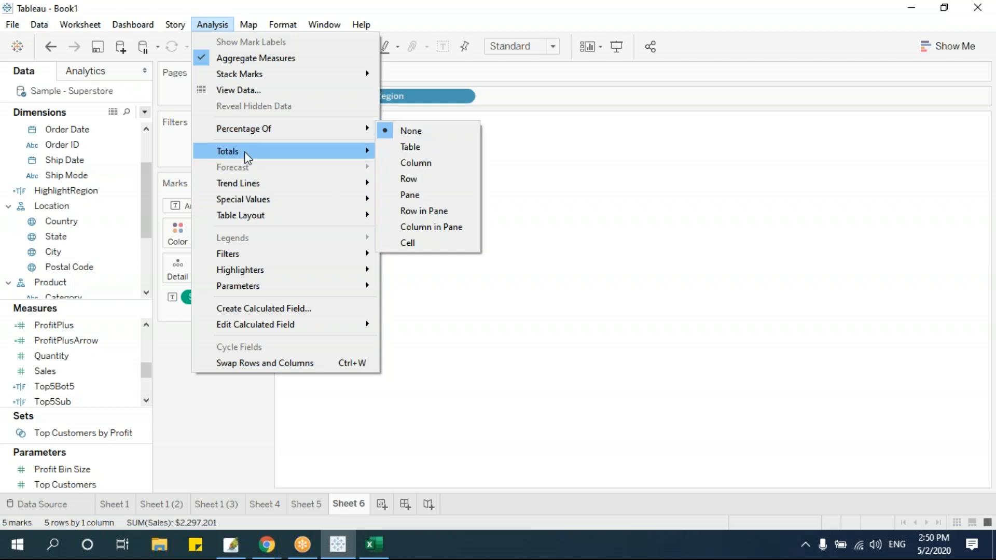
mouse_move(245, 153)
left_click(443, 154)
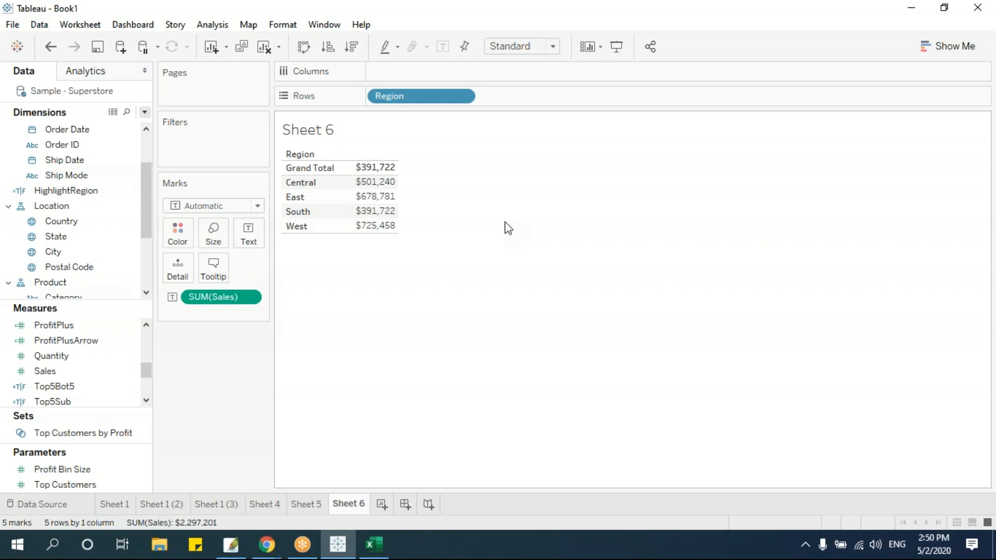
Clear all fields from Sheet 6
key("alt+shift+BackSpace")
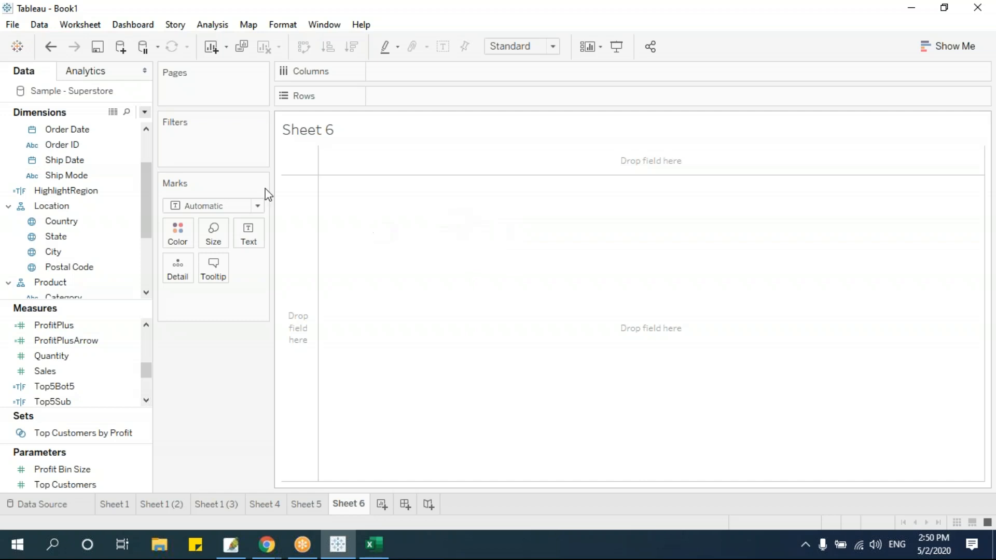
left_click(91, 27)
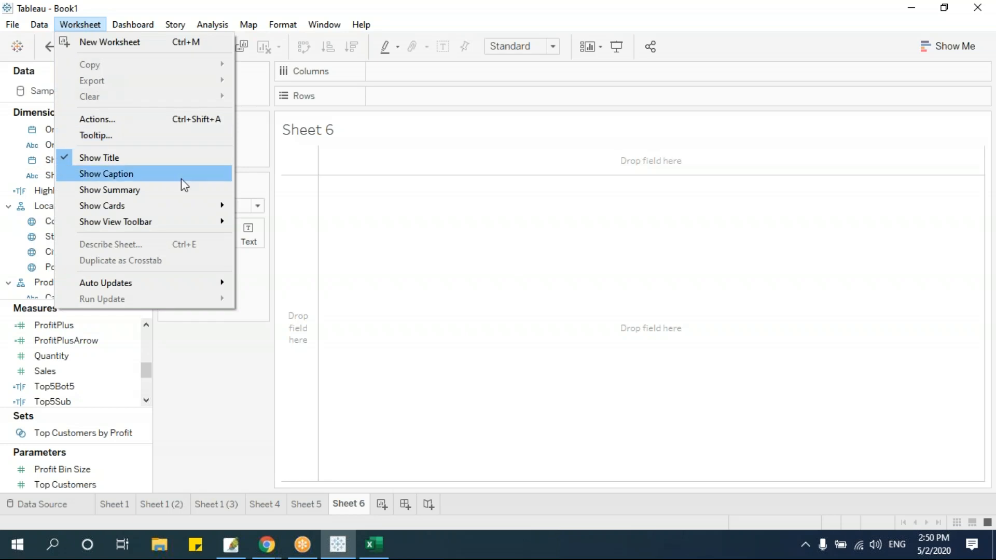
mouse_move(190, 222)
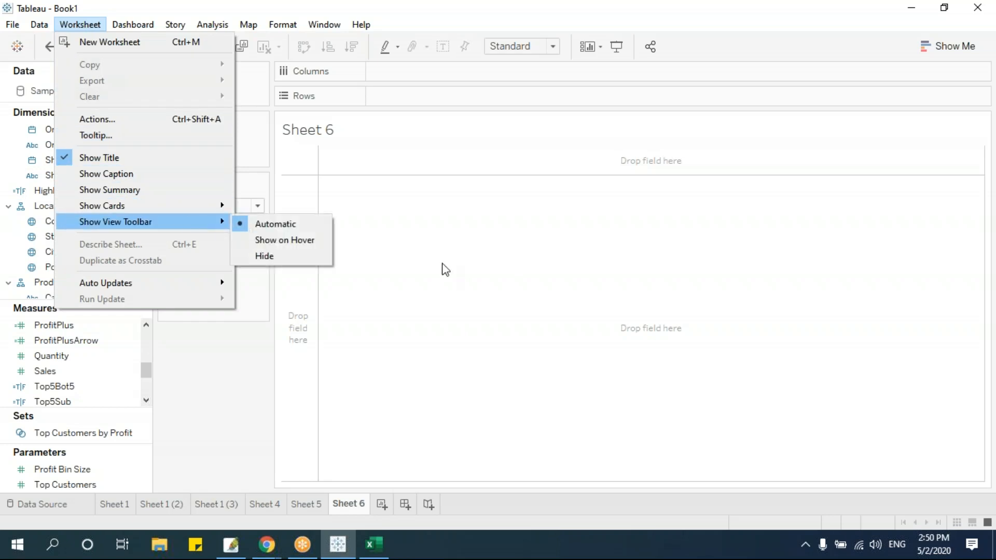
left_click(467, 246)
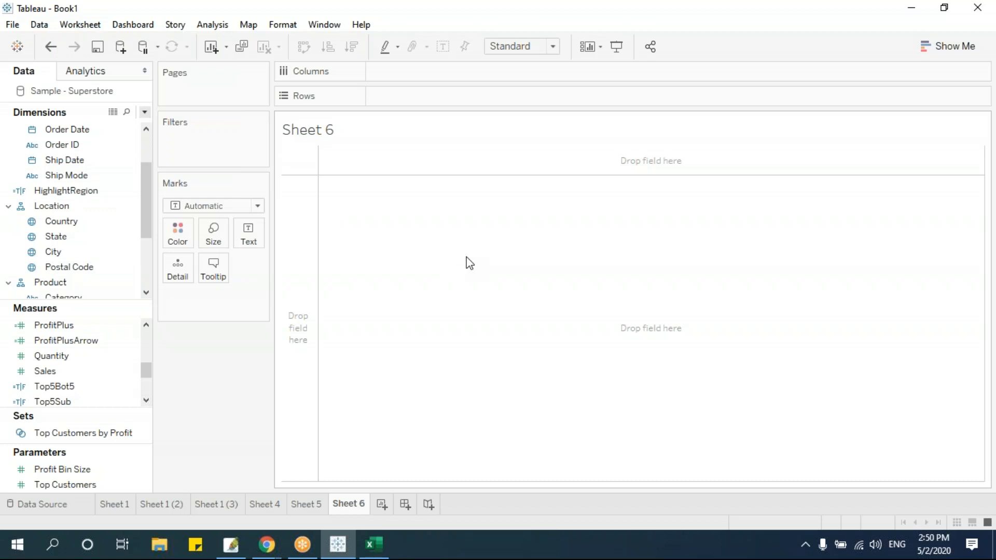
Copy the underlying data of the profit table by Sub-Category and Region on Sheet 1
left_click(115, 504)
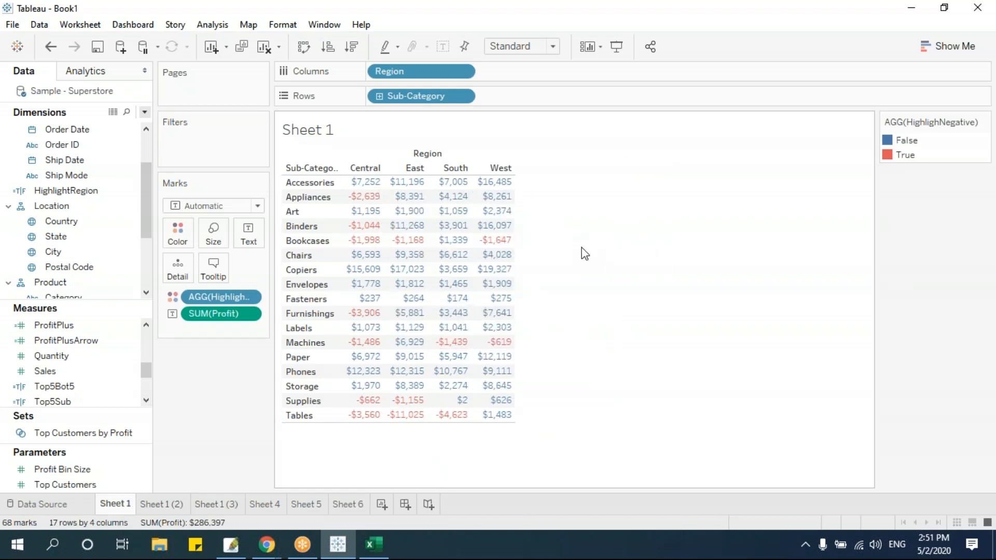
left_click(80, 24)
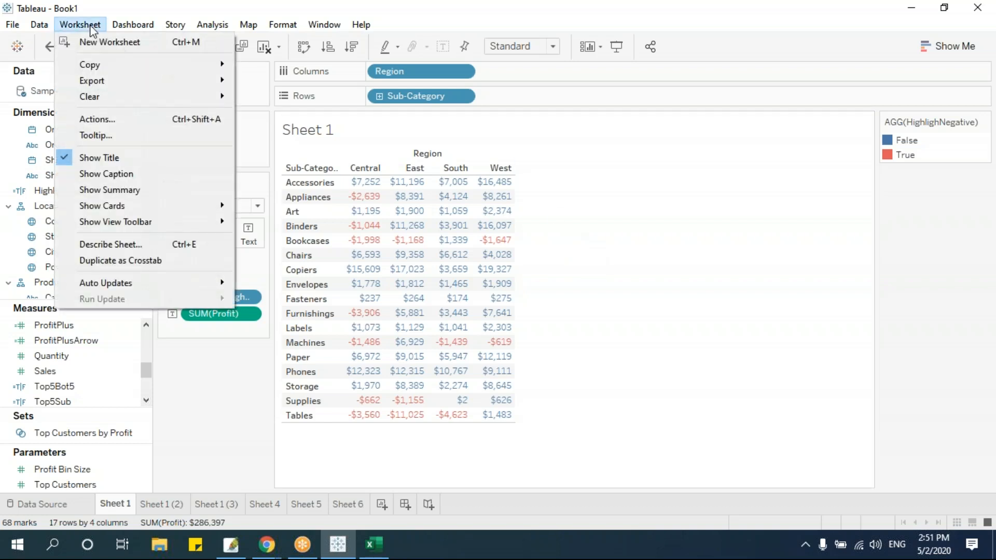
mouse_move(154, 69)
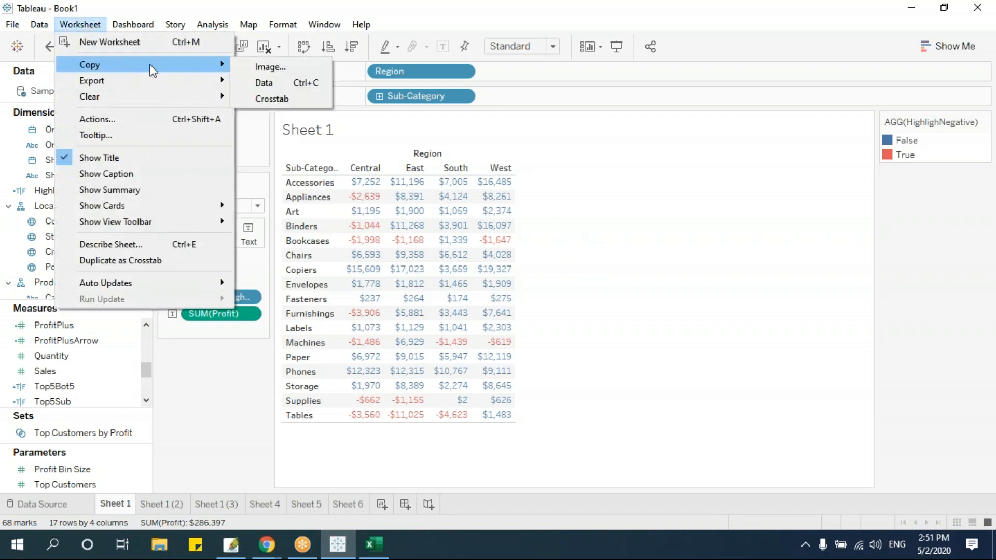
left_click(282, 83)
Switch to Excel, paste the copied Sheet 1 data starting at cell E27, and look through the pasted rows
left_click(373, 544)
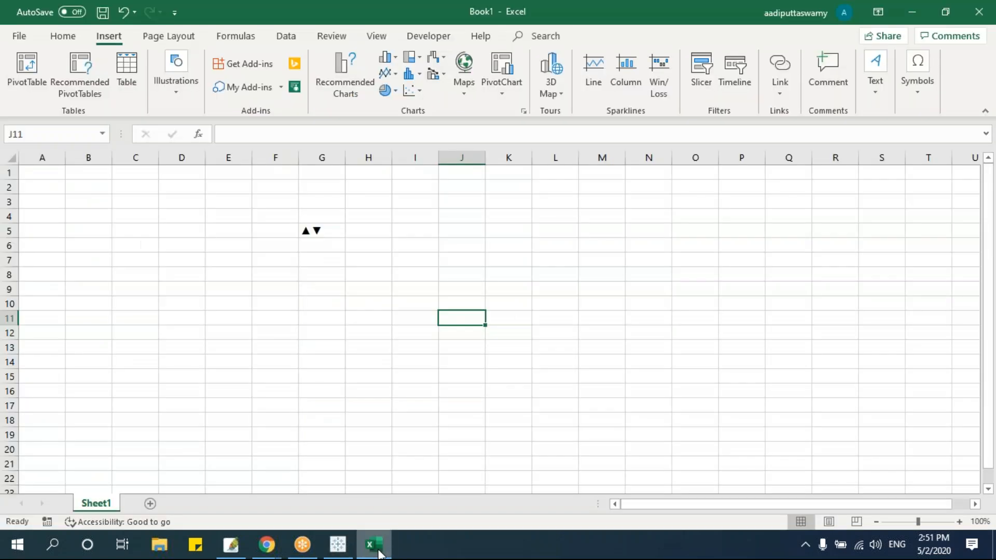
scroll(195, 366, "down", 6)
left_click(228, 289)
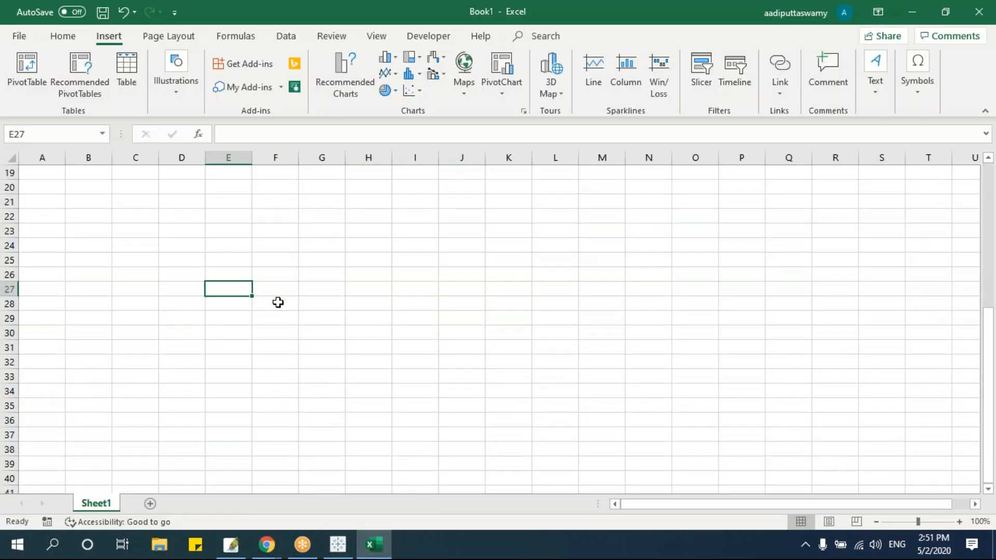
key("ctrl+v")
left_click(520, 346)
scroll(520, 347, "down", 3)
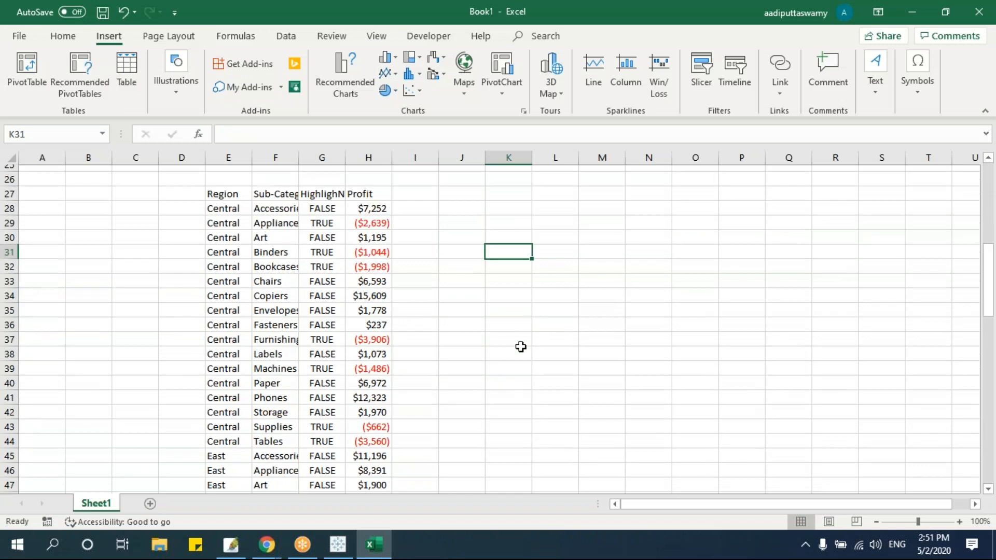
scroll(520, 346, "up", 3)
scroll(520, 346, "down", 3)
scroll(521, 347, "down", 5)
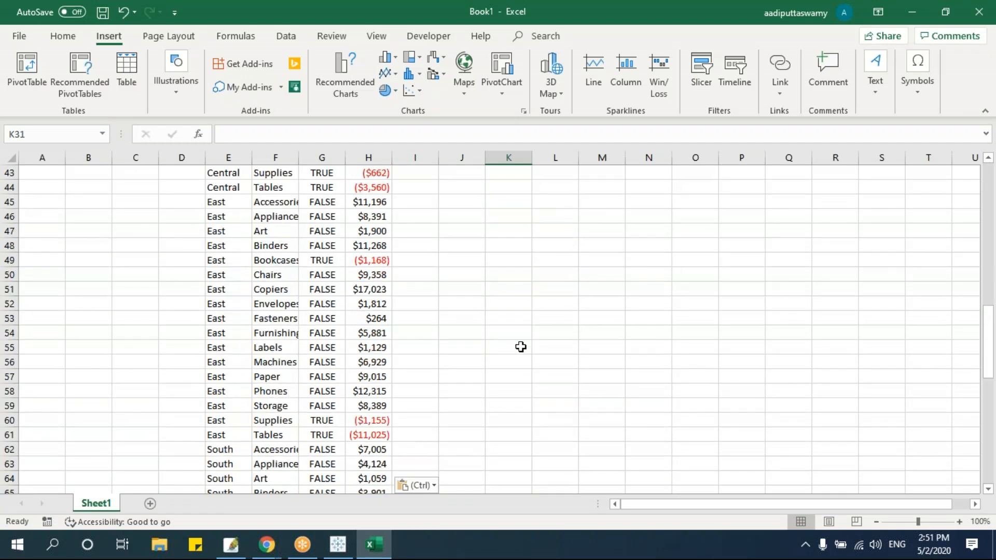
scroll(520, 347, "up", 7)
scroll(521, 347, "up", 5)
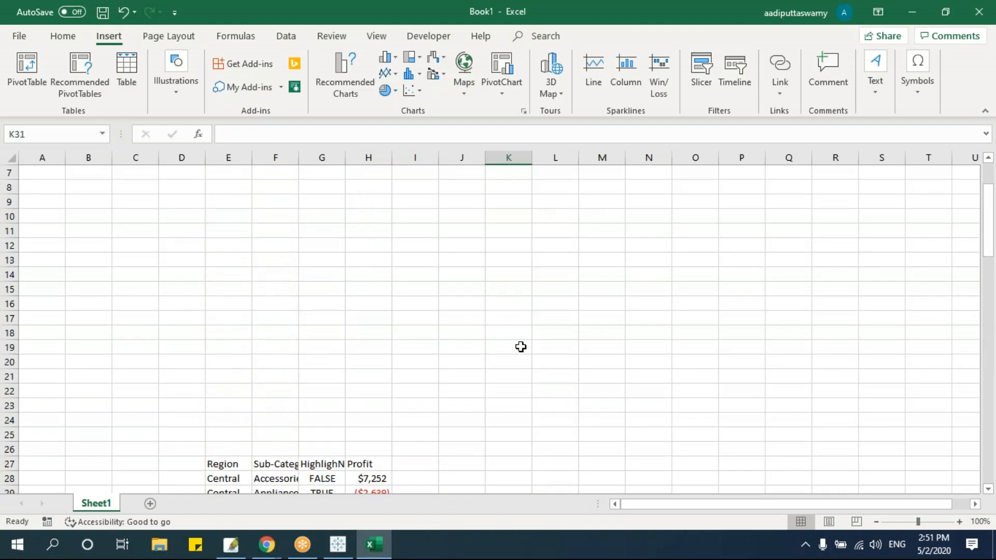
Switch to Tableau and copy the Sheet 4 chart as an image with title, view, caption, color legend and shape legend
key("alt+Tab")
left_click(167, 509)
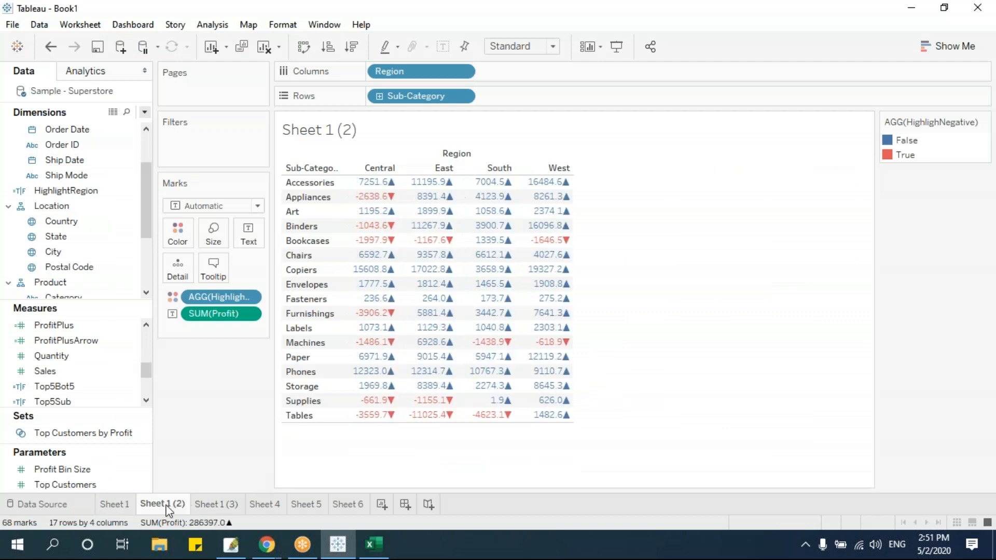
left_click(208, 502)
left_click(255, 505)
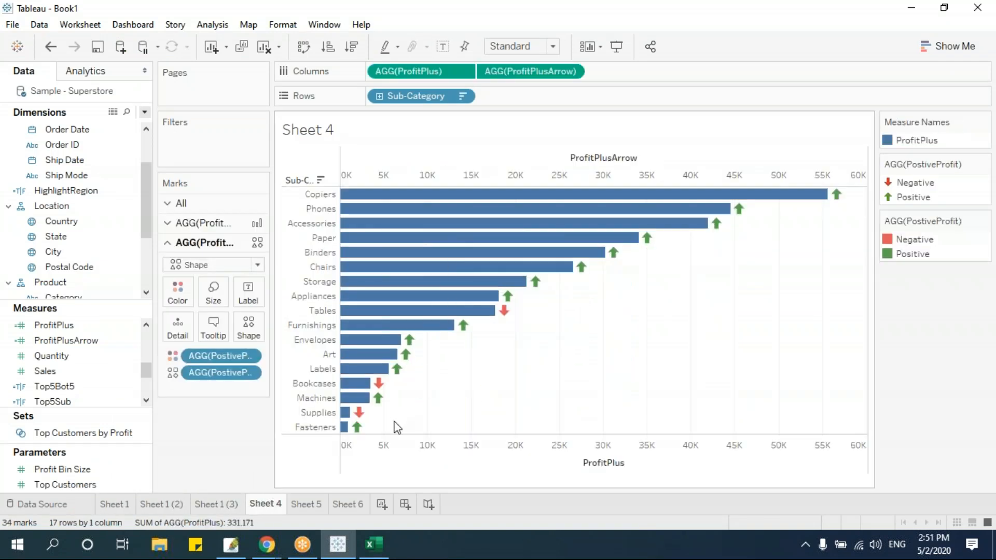
left_click(80, 25)
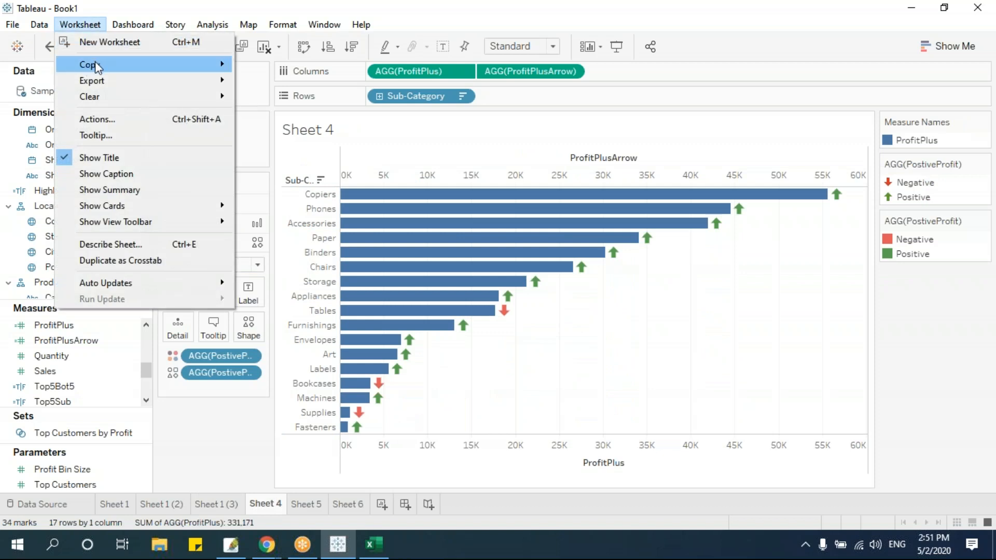
mouse_move(95, 61)
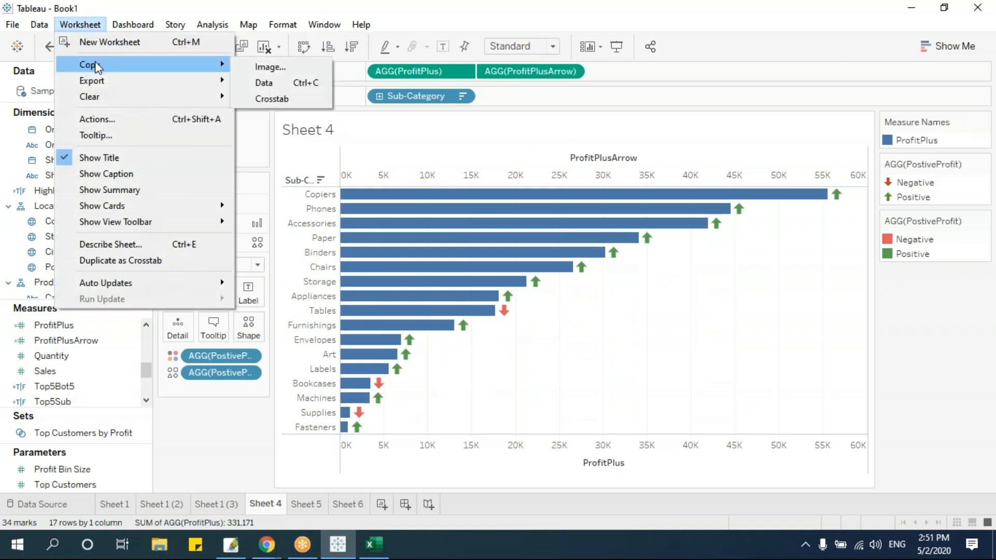
left_click(282, 70)
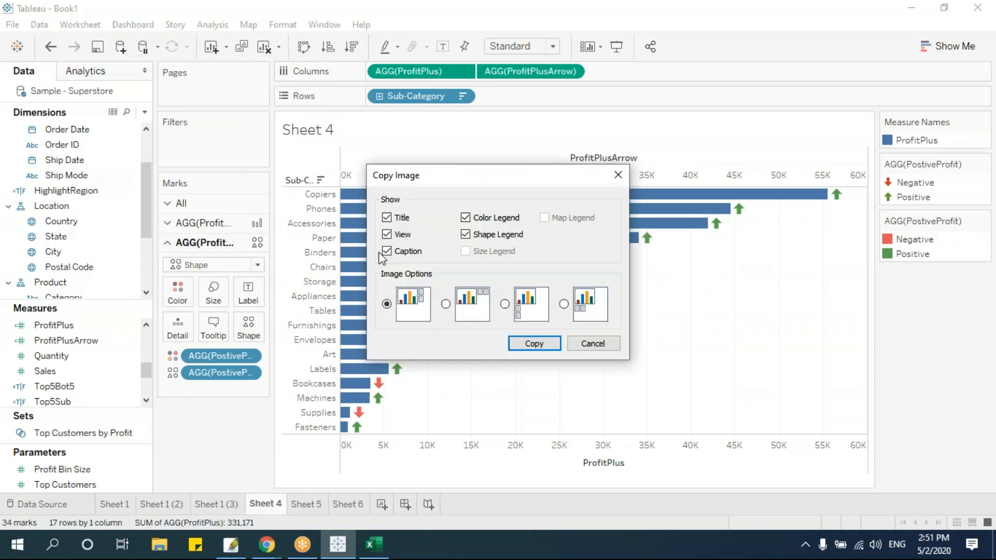
left_click_drag(461, 176, 581, 141)
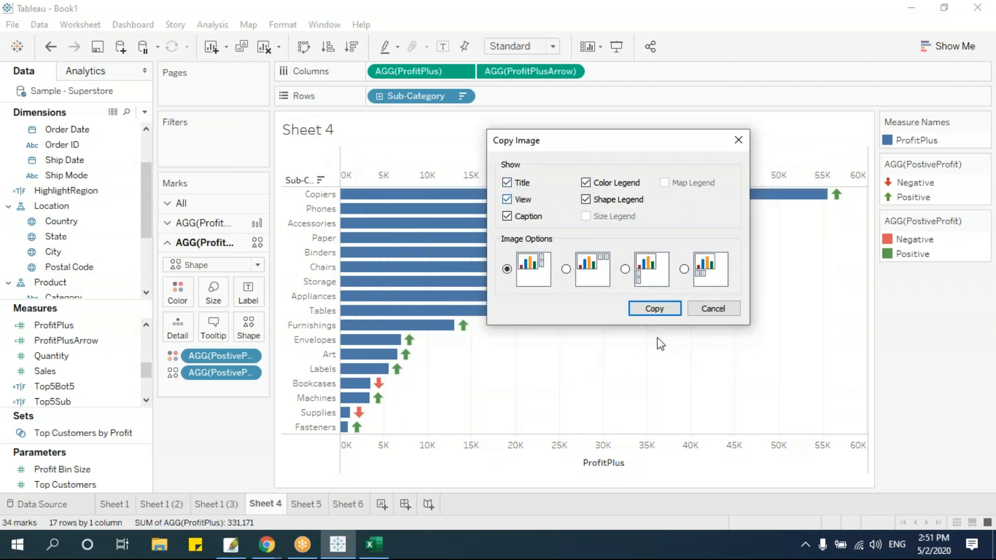
left_click(669, 309)
Switch to Excel, paste the Sheet 4 image at cell F15, reposition it up over the empty rows, and delete it
left_click(373, 545)
left_click(275, 287)
key("ctrl+v")
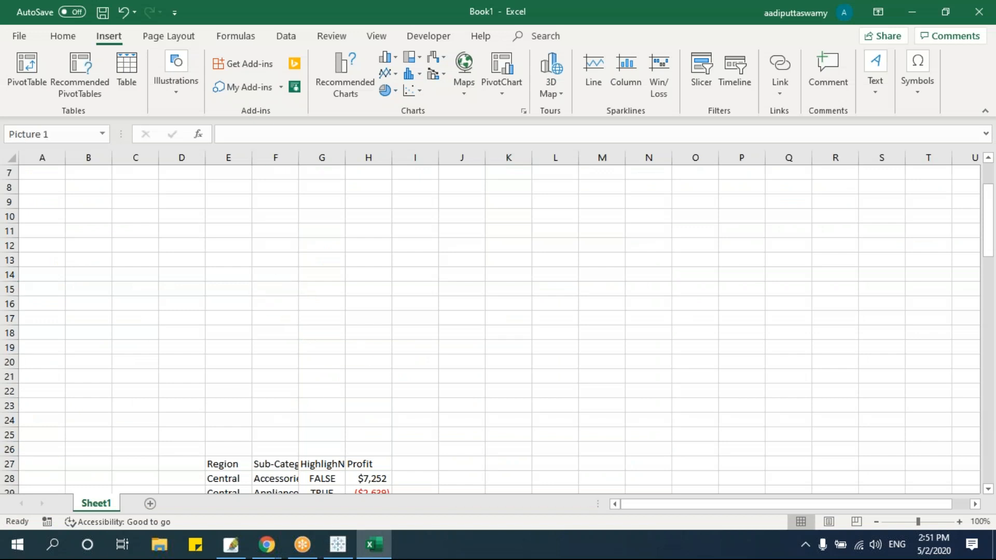
left_click_drag(436, 324, 309, 221)
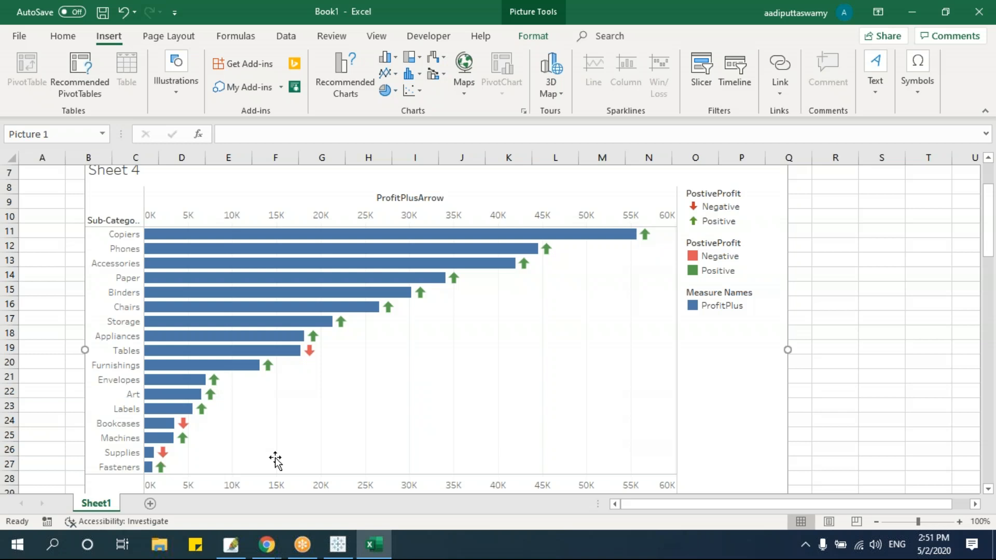
key("Delete")
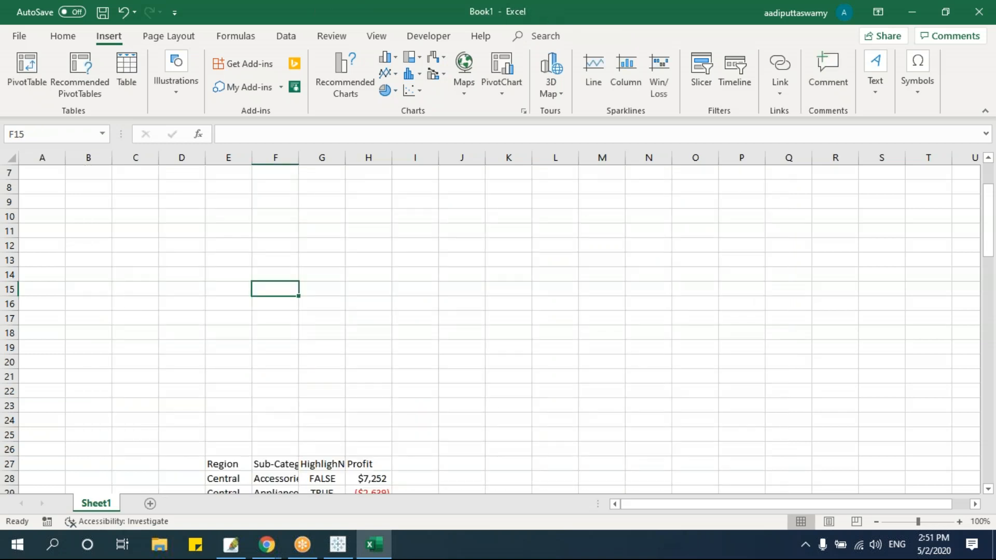
Switch to Tableau and copy the crosstab of Sheet 4, followed by the crosstab of the Sheet 1 (2) profit table
key("alt+Tab")
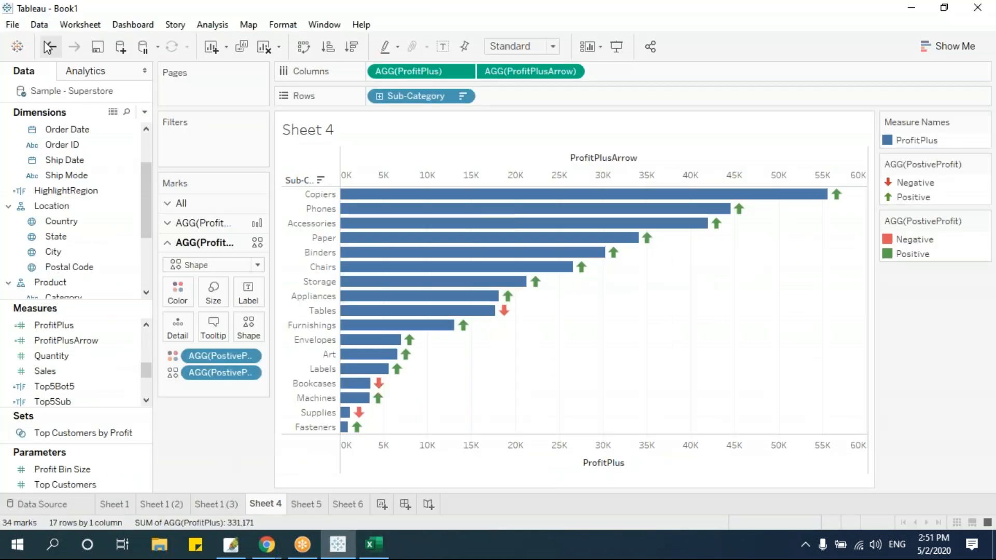
left_click(79, 25)
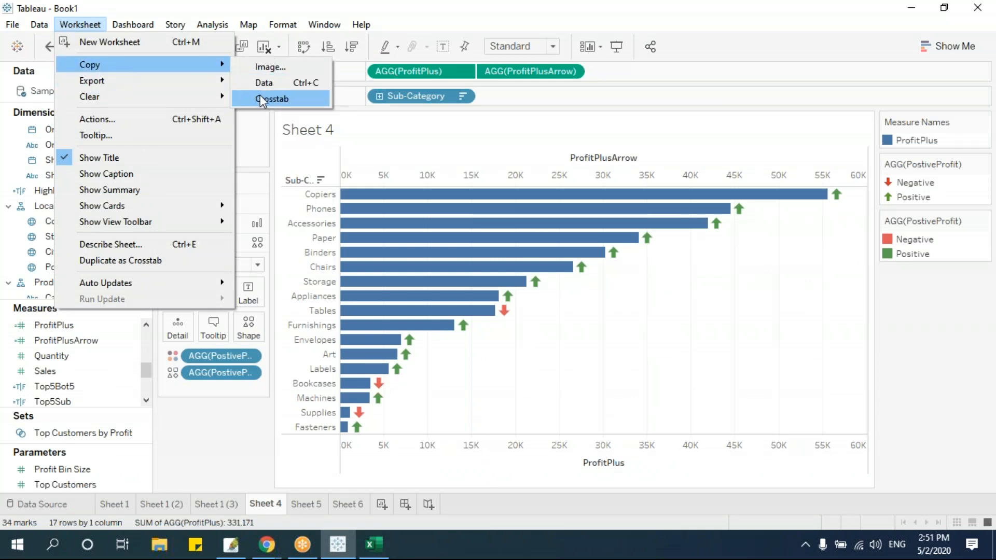
left_click(262, 99)
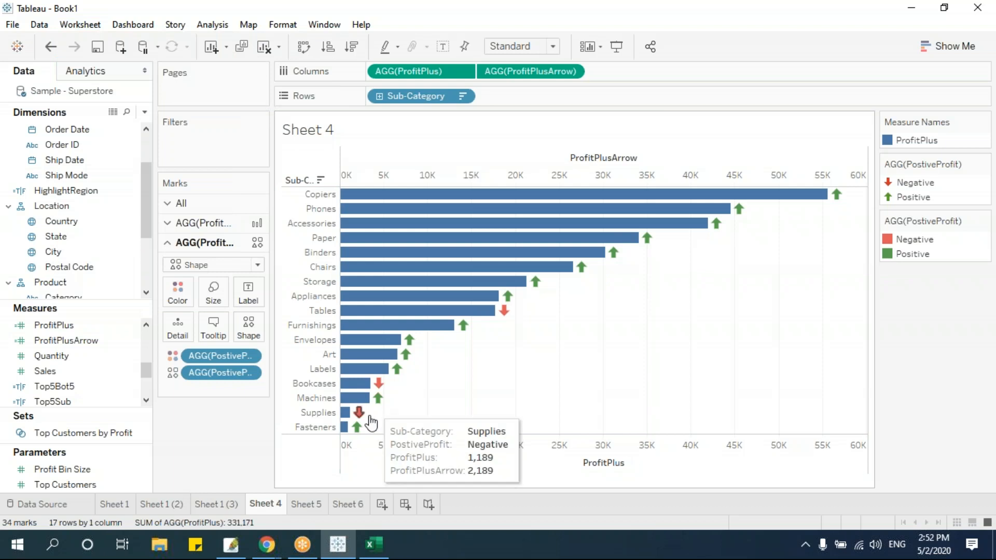
left_click(176, 506)
left_click(80, 25)
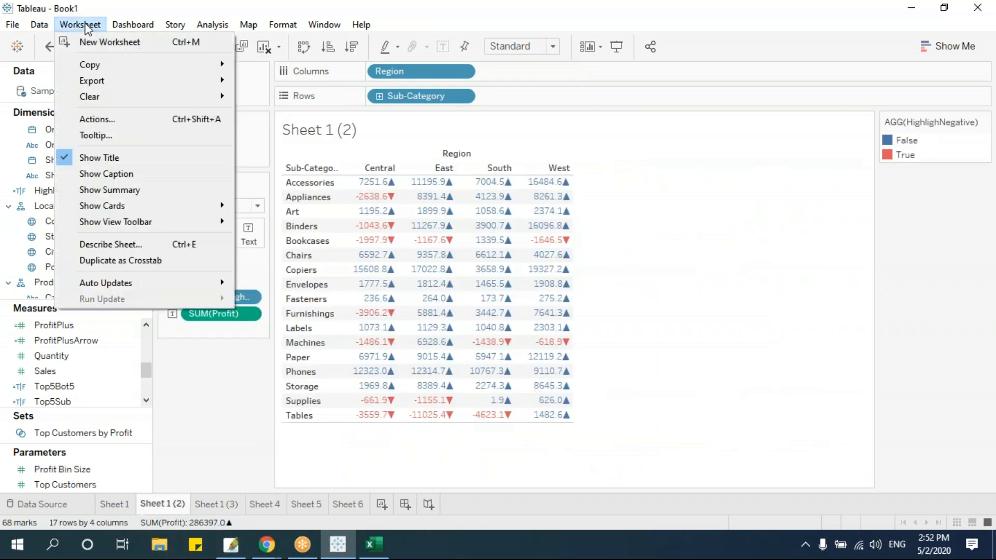
mouse_move(101, 66)
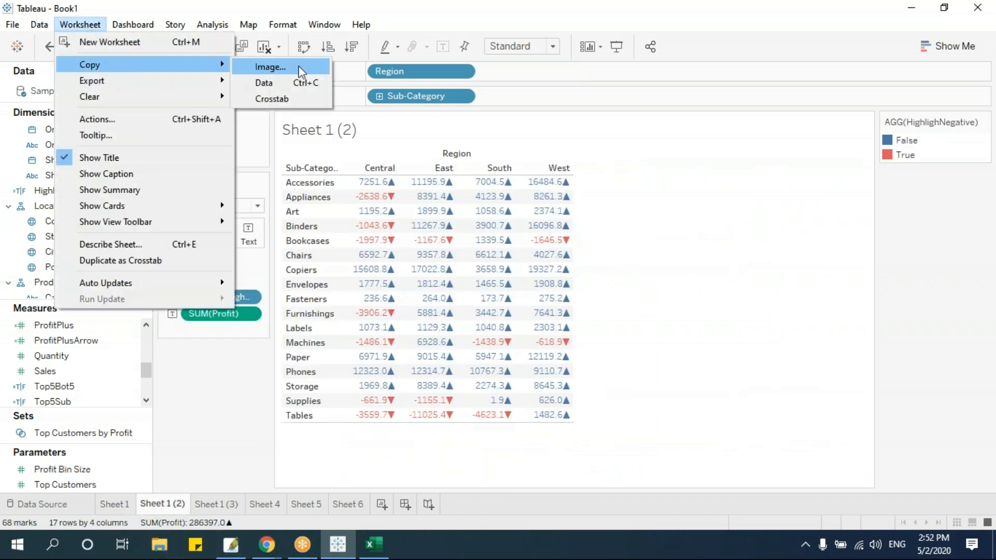
left_click(289, 97)
Switch to Excel, add a new worksheet, paste the crosstab starting at cell D6, and look through the pasted rows
left_click(371, 545)
scroll(324, 406, "down", 5)
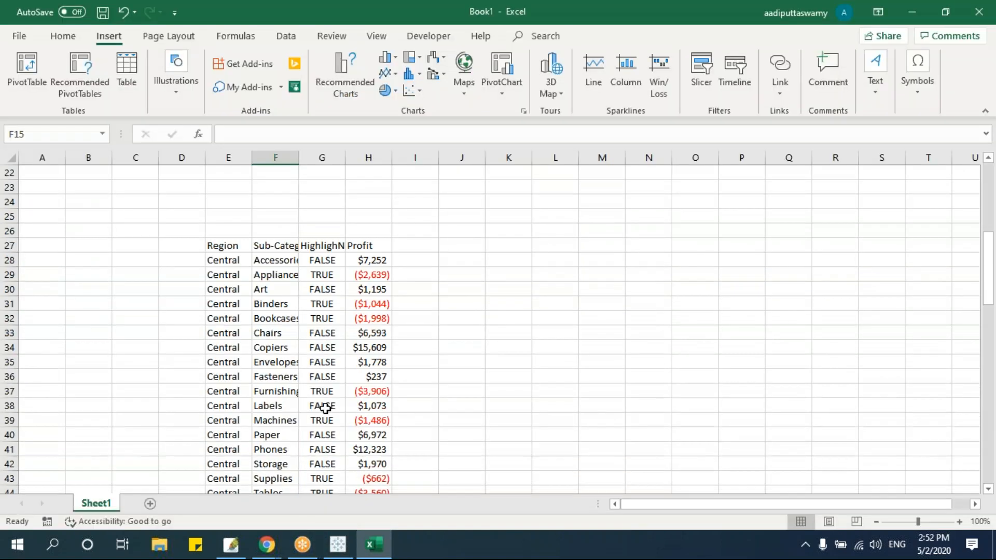
left_click(149, 503)
left_click(135, 216)
left_click(182, 246)
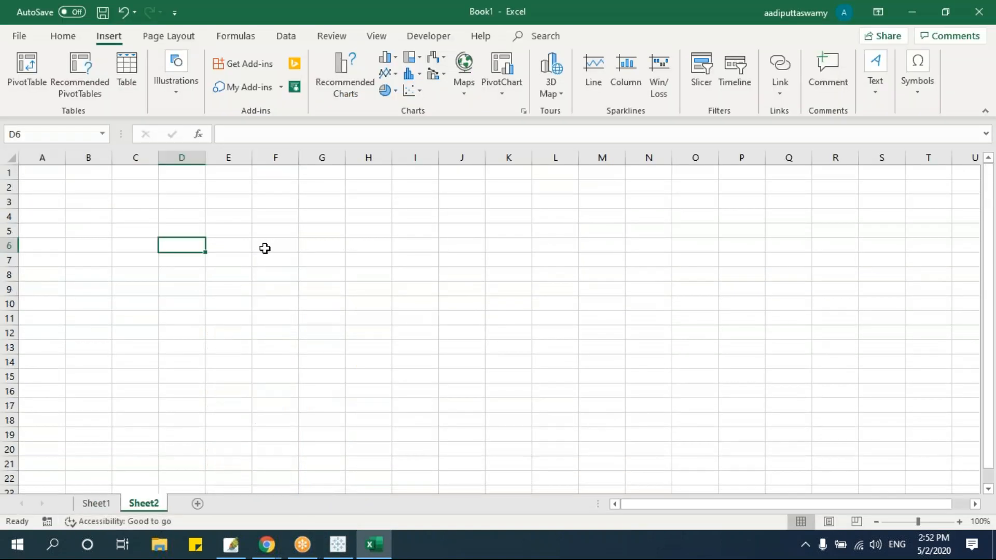
key("ctrl+v")
left_click(465, 312)
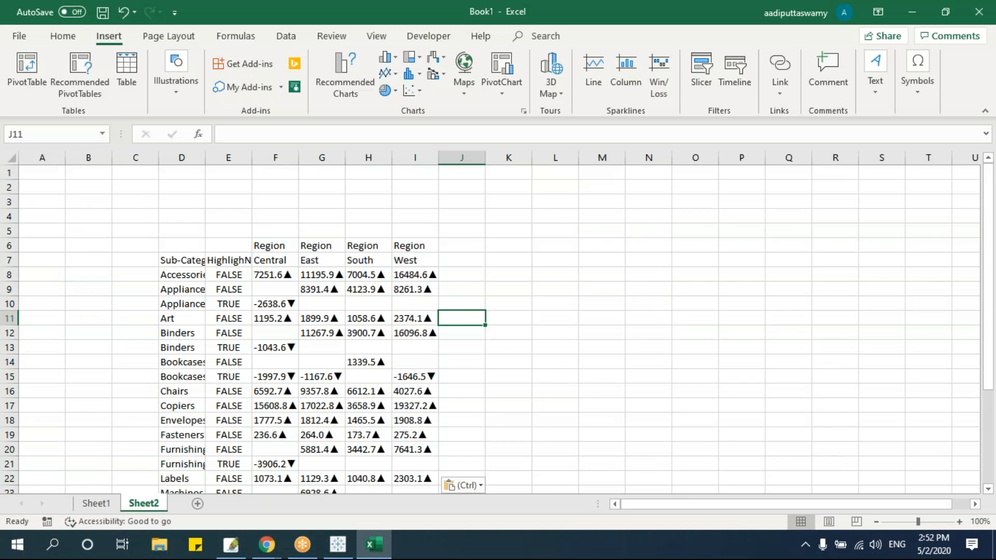
scroll(465, 311, "down", 7)
scroll(465, 312, "up", 7)
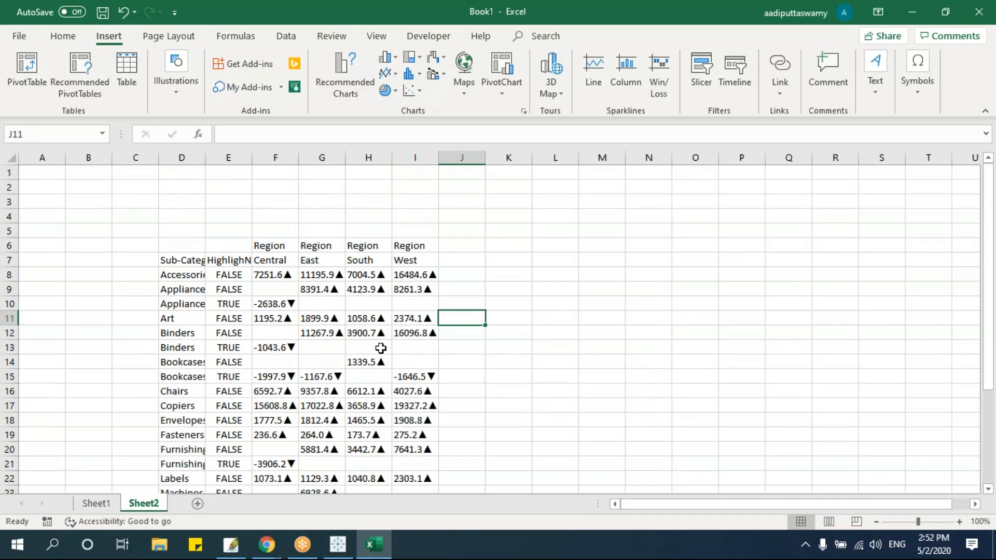
Check the number format of the Central Accessories profit in cell F8
left_click(285, 277)
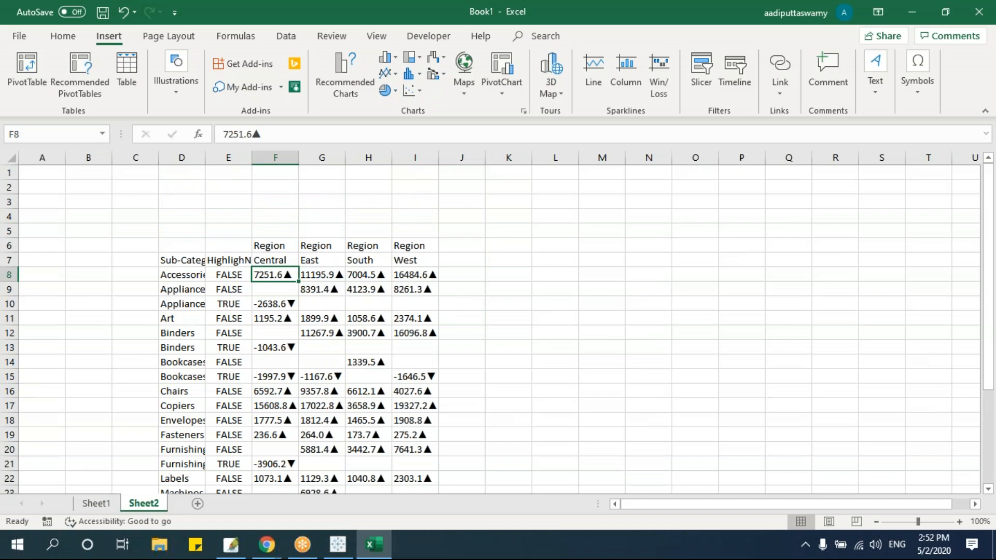
key("ctrl+1")
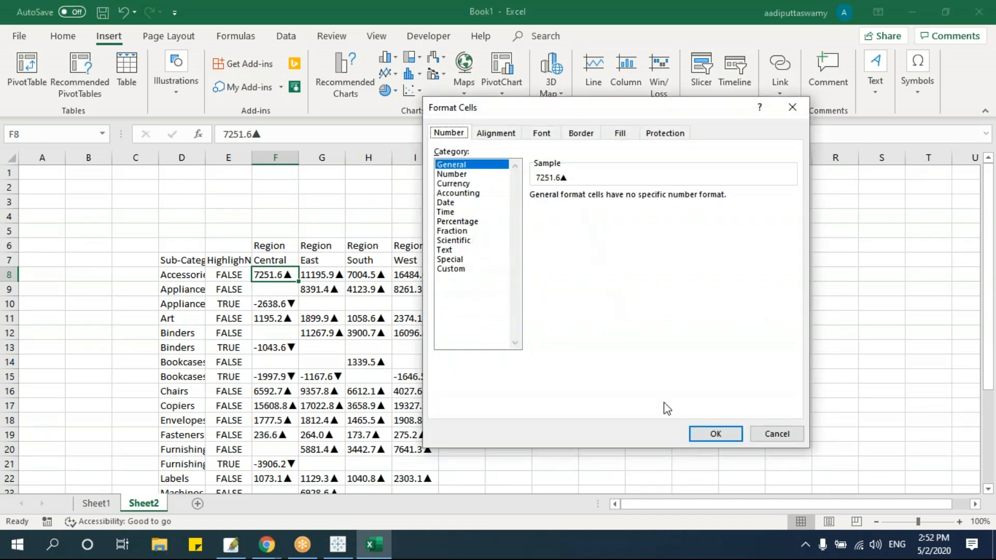
left_click(776, 434)
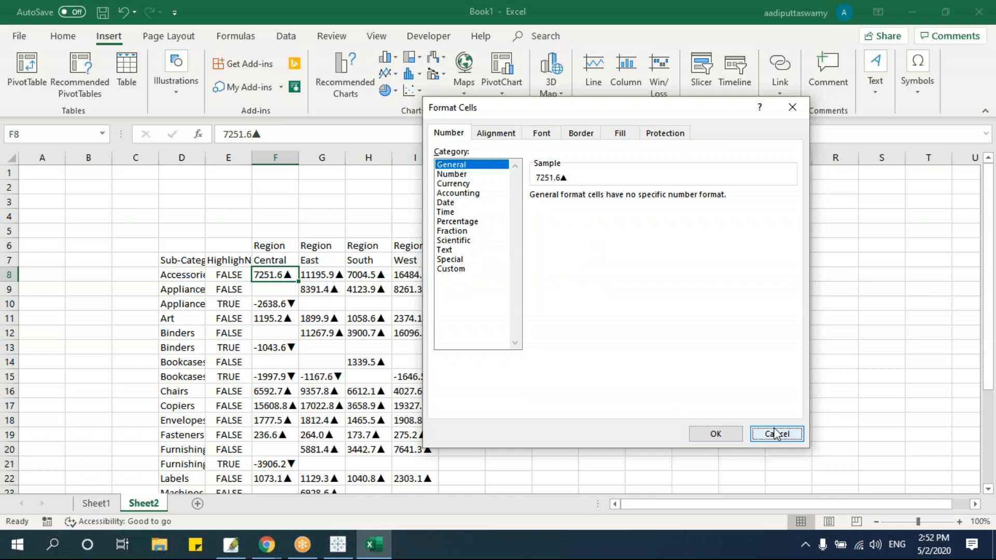
left_click(776, 434)
left_click(542, 373)
Switch to Tableau and start an image export of Sheet 4 with title, view, caption, color legend and shape legend
key("alt+Tab")
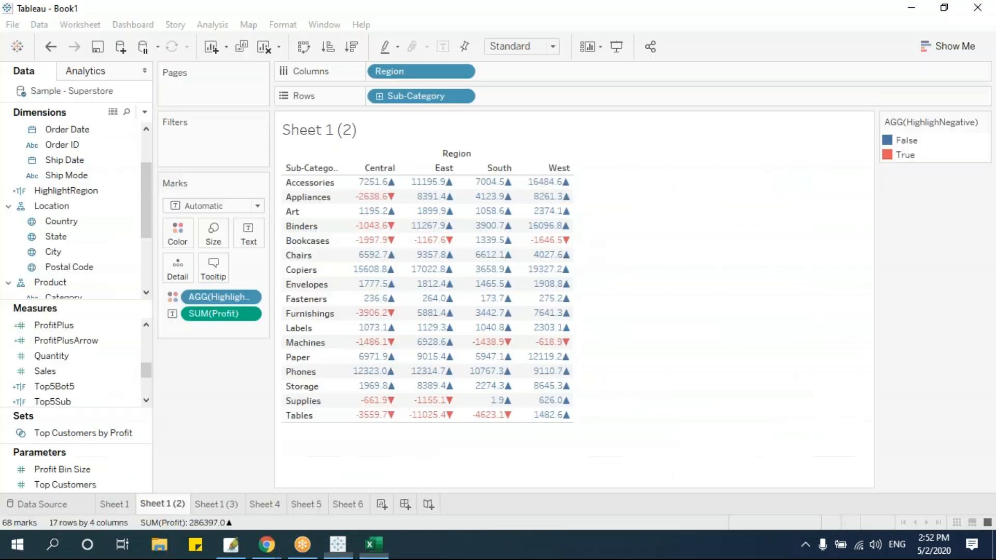
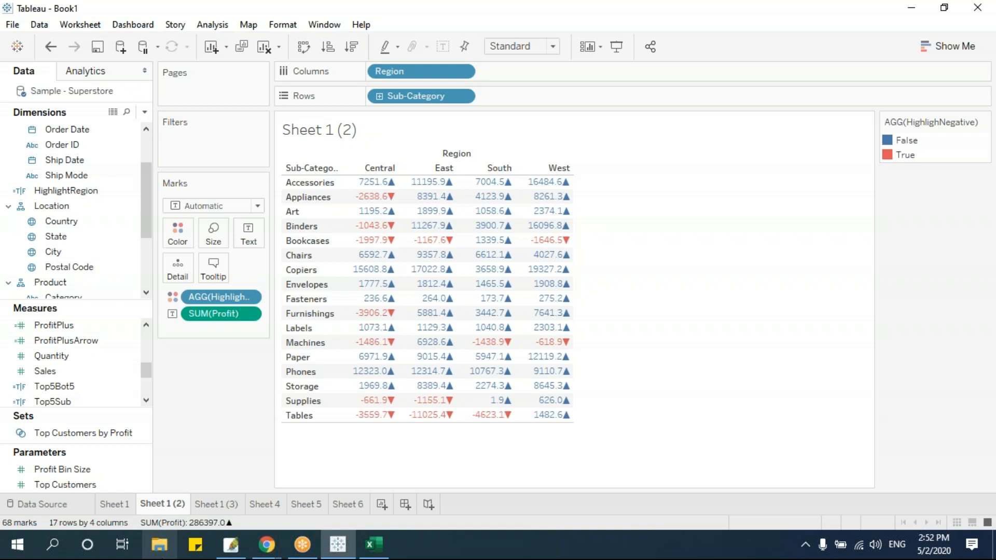
left_click(80, 24)
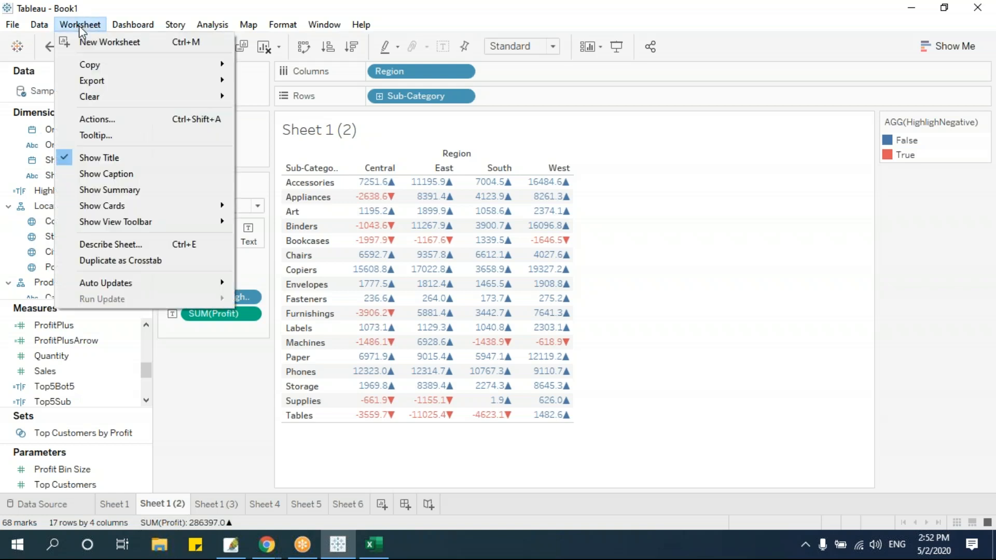
mouse_move(93, 88)
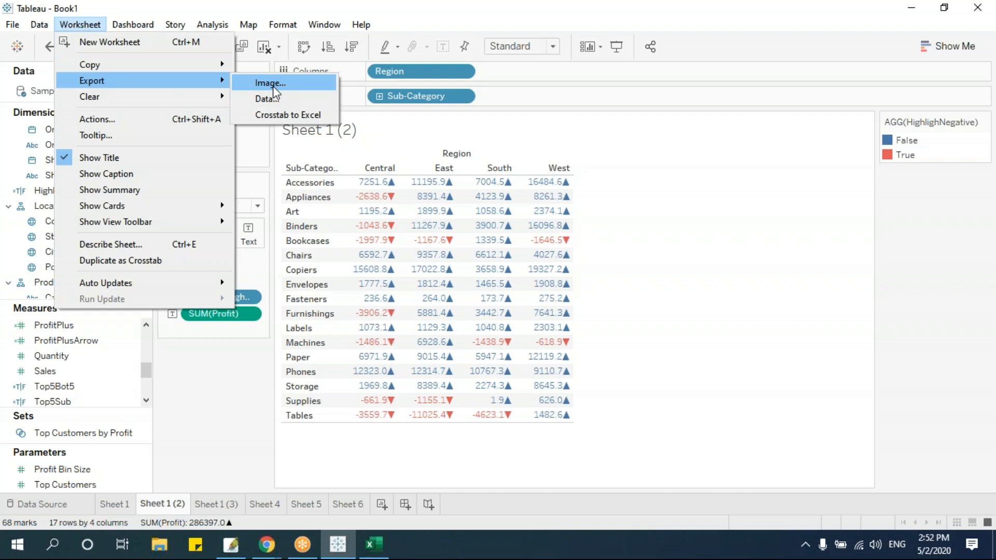
left_click(210, 502)
left_click(210, 502)
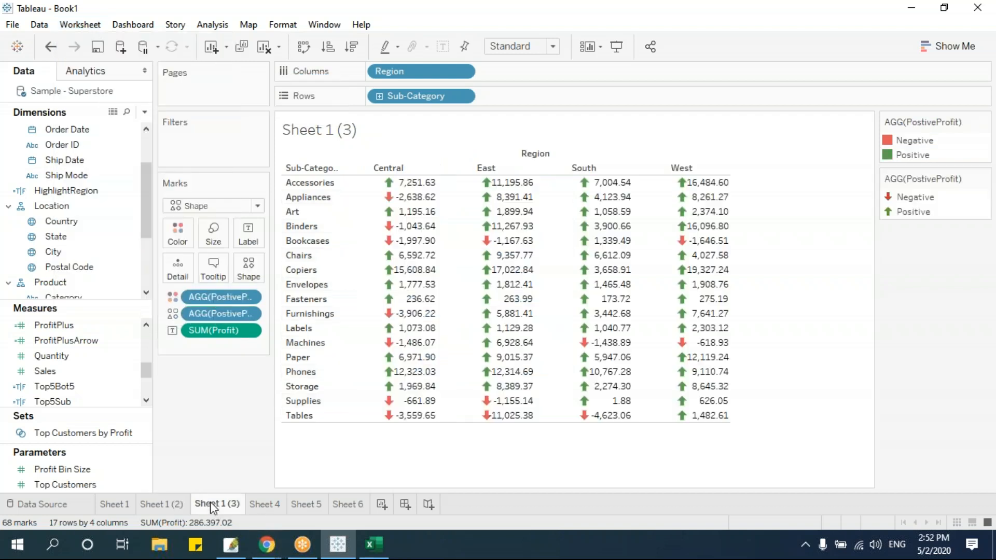
left_click(257, 501)
left_click(79, 25)
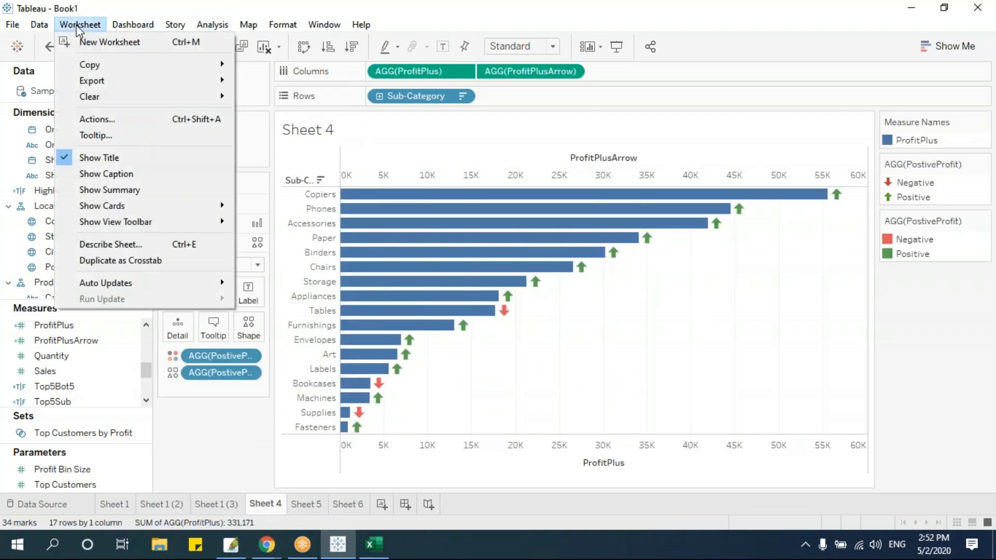
mouse_move(124, 80)
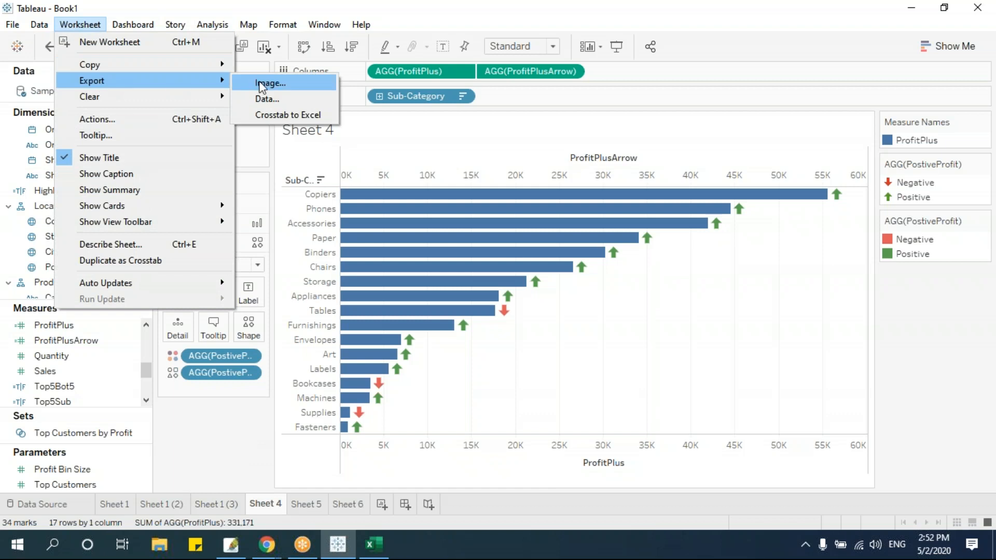
left_click(261, 84)
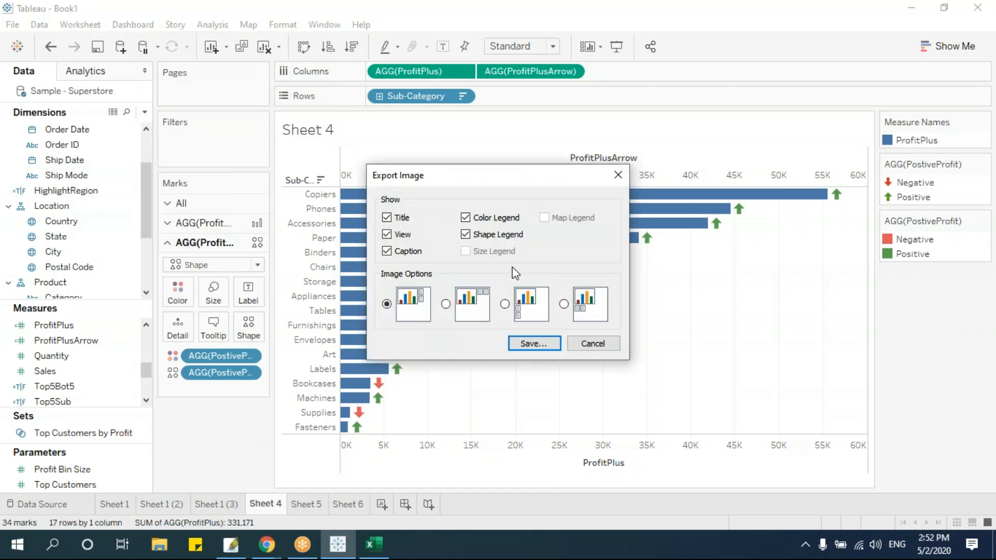
left_click(539, 345)
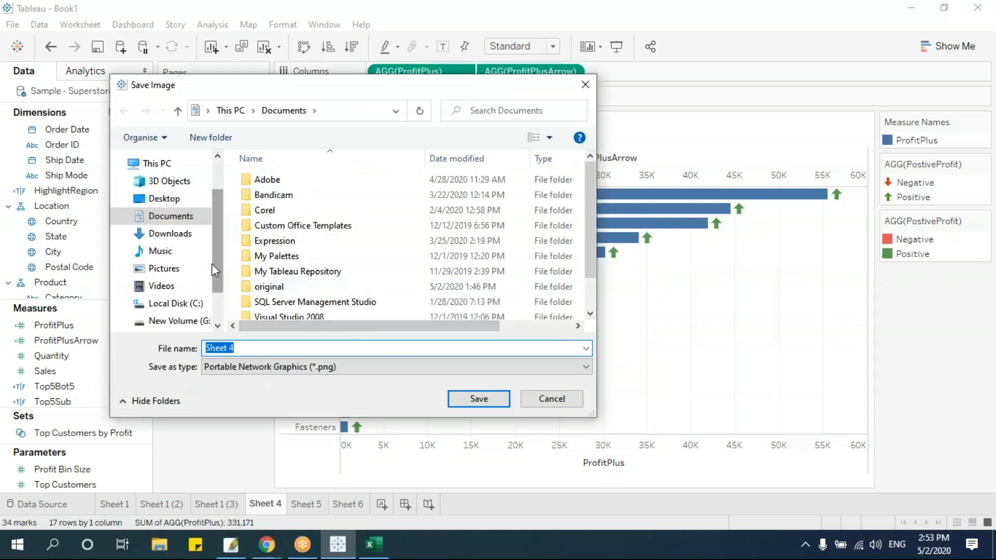
Save the exported image to New Volume (H:) as "Tableau Chart" in Portable Network Graphics (*.png) format
scroll(212, 264, "down", 1)
left_click(179, 280)
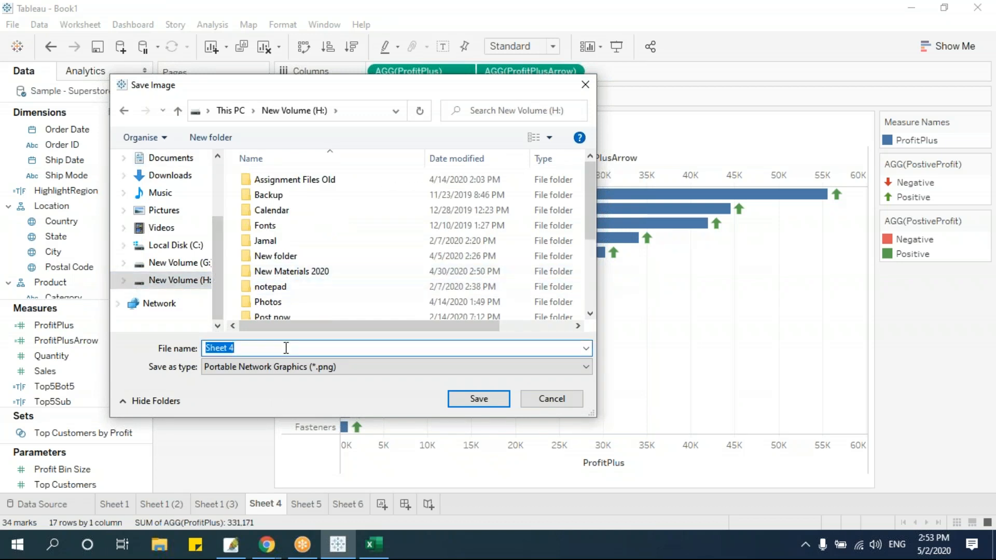
type("T")
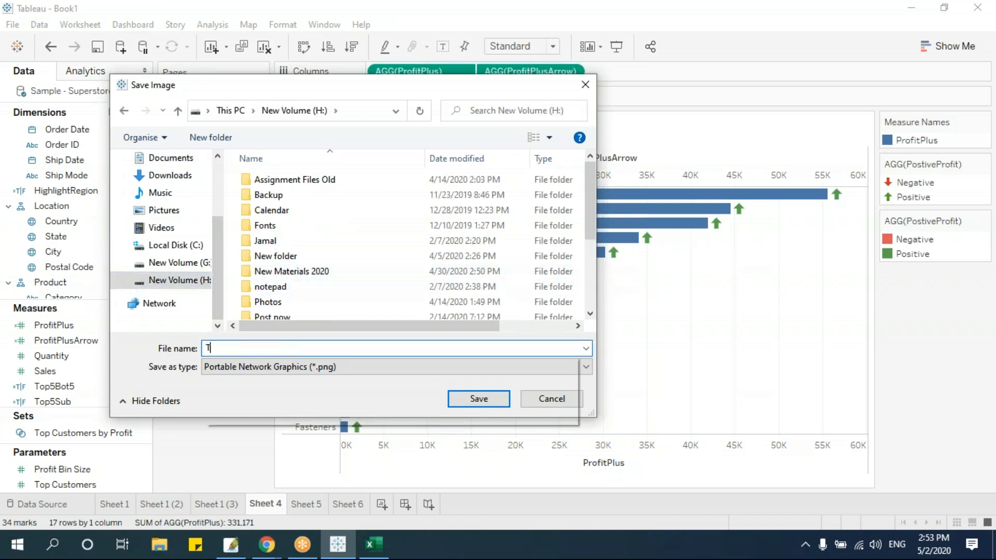
type("ableau")
key("BackSpace")
key("BackSpace")
type("eau Fi")
key("BackSpace")
key("BackSpace")
type("Chart")
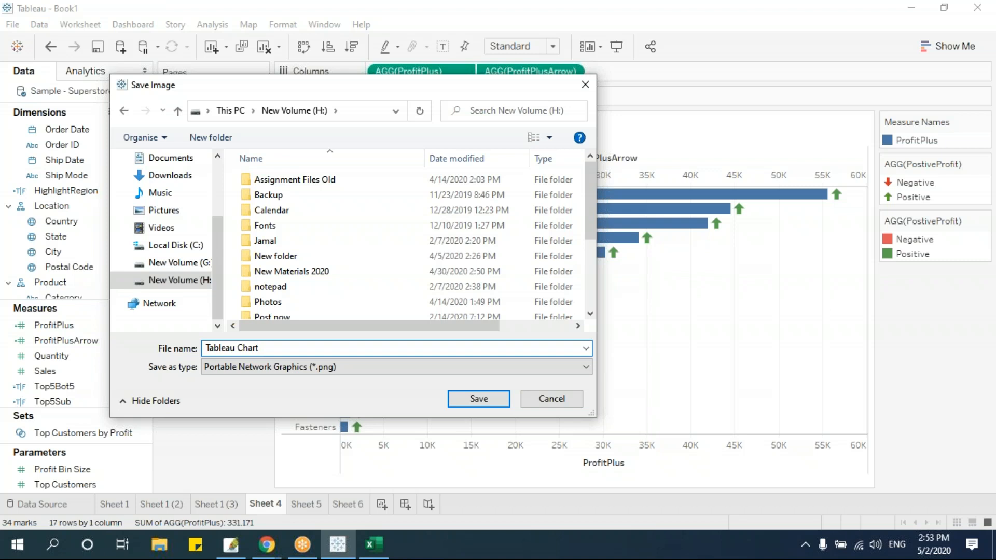
left_click(275, 362)
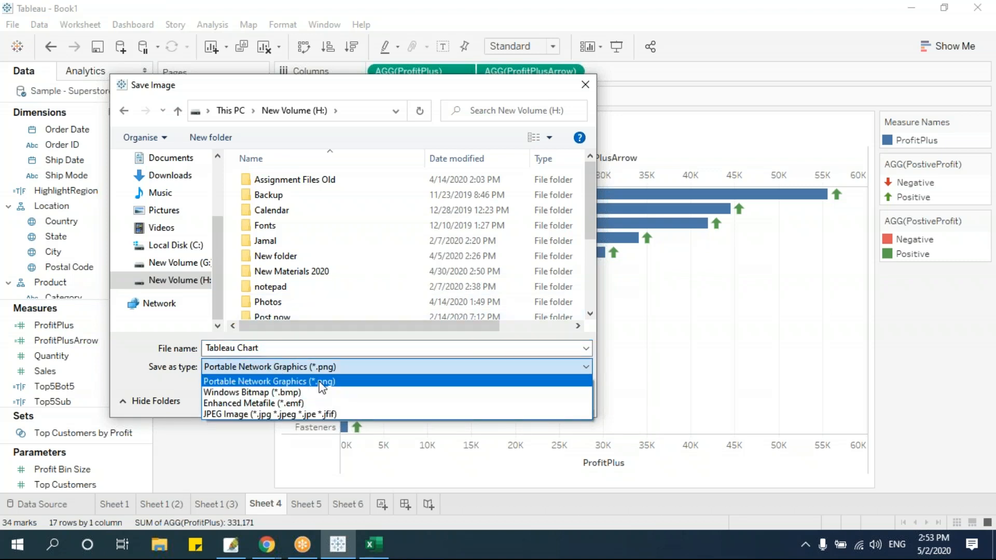
left_click(404, 382)
left_click(497, 401)
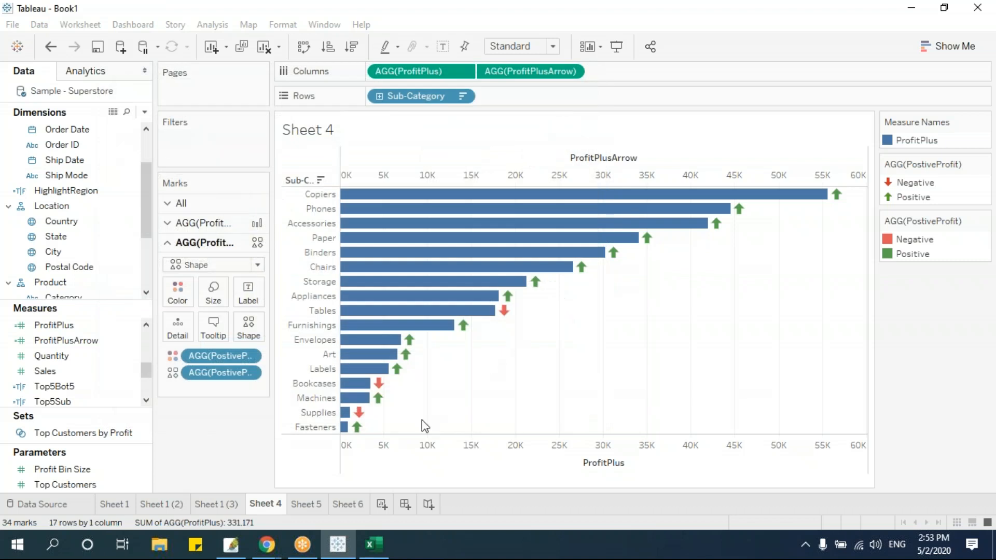
Switch to File Explorer, find the recently saved Tableau Chart image, and try to bring it directly into the Excel worksheet
left_click(167, 556)
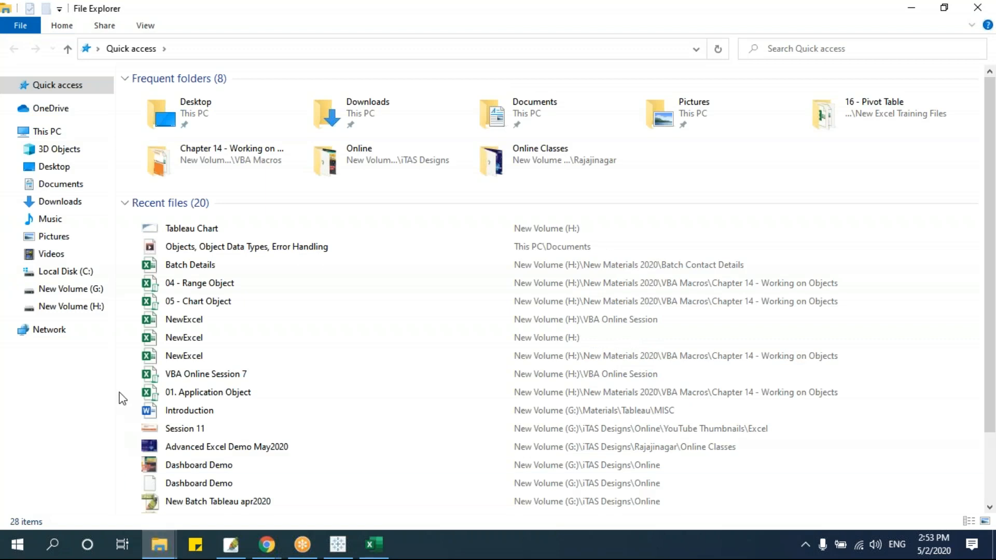
left_click(178, 231)
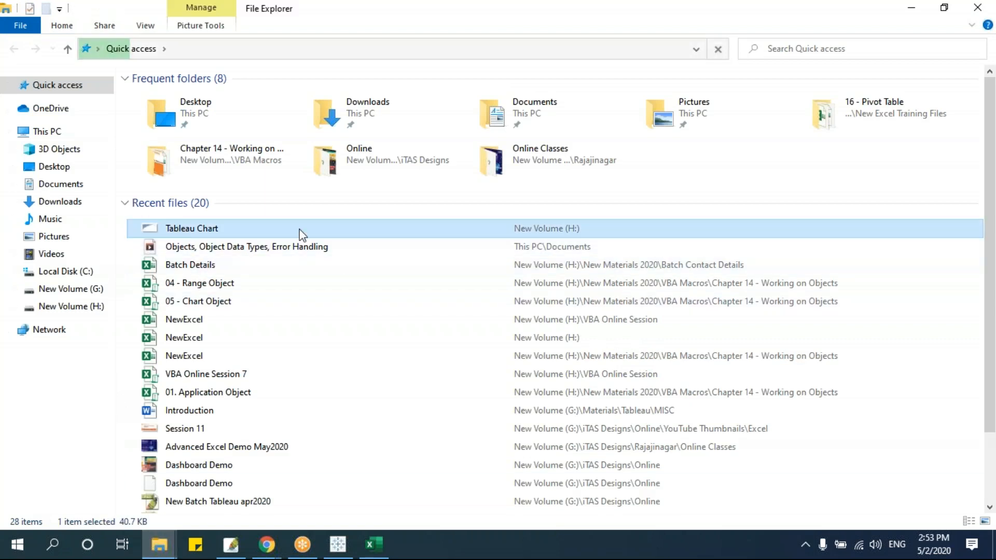
left_click_drag(169, 232, 538, 305)
key("alt+Tab")
key("alt+Tab")
key("alt+Tab")
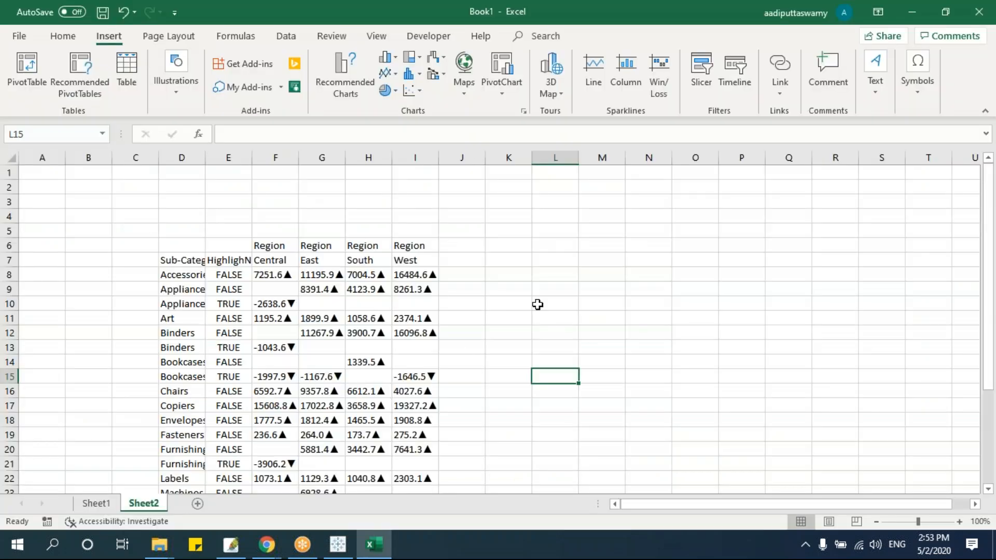
Insert the Tableau Chart picture from New Volume (H:) into Sheet2 of the Excel workbook at cell I5
left_click(504, 309)
left_click(466, 330)
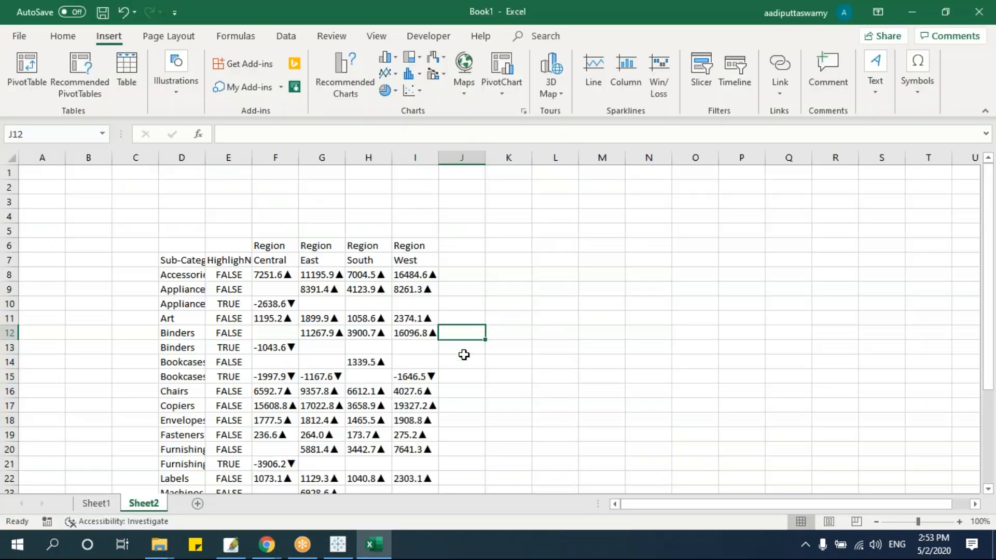
left_click(420, 231)
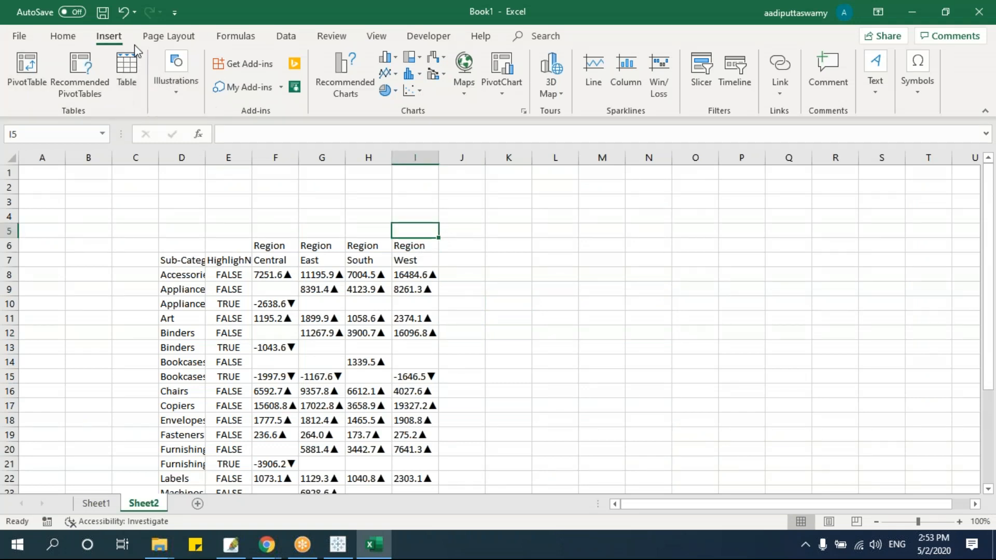
left_click(173, 94)
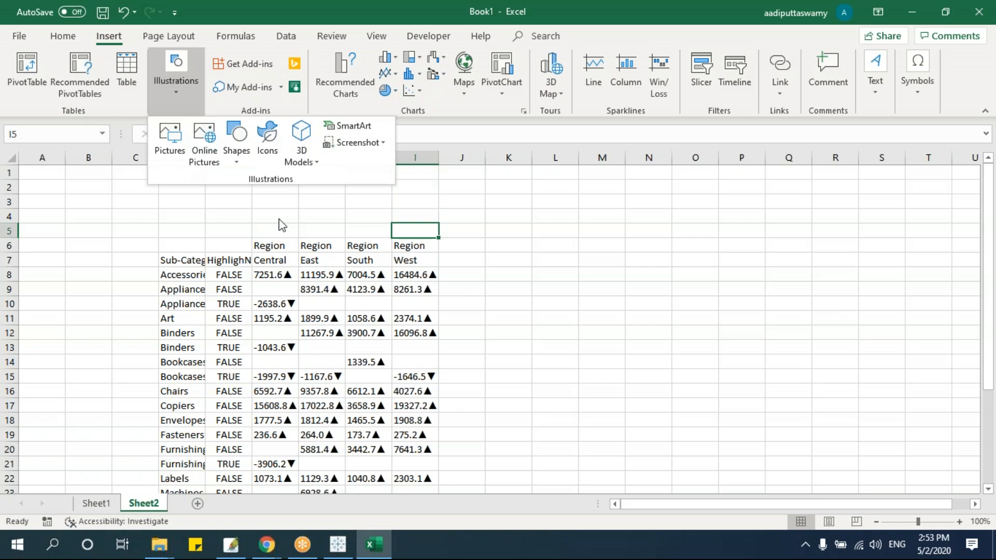
left_click(279, 304)
key("alt+Tab")
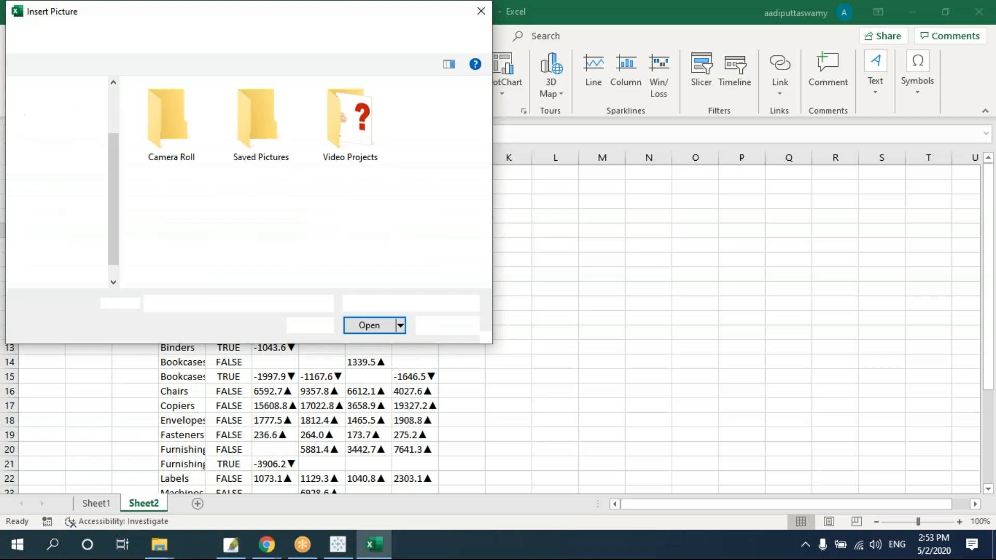
scroll(102, 263, "down", 2)
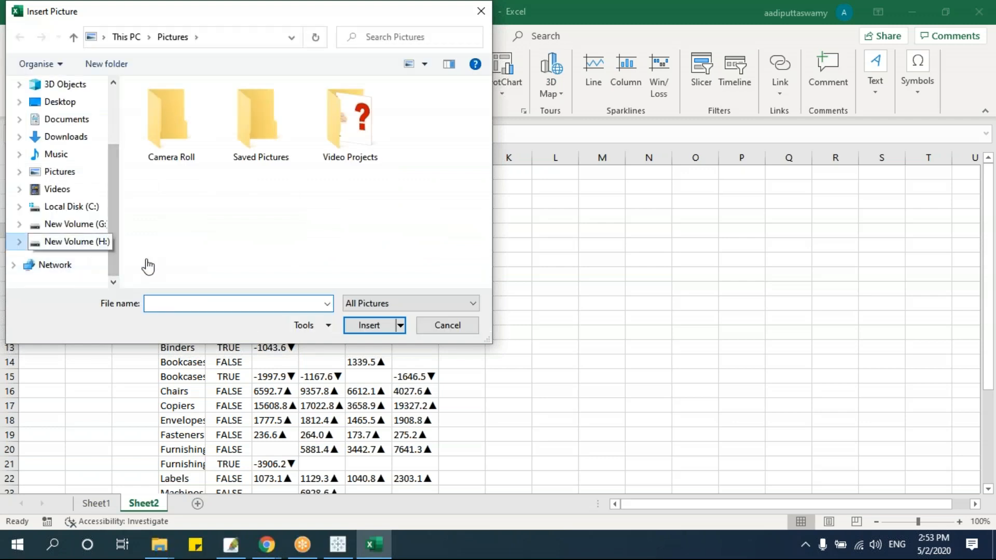
left_click(89, 242)
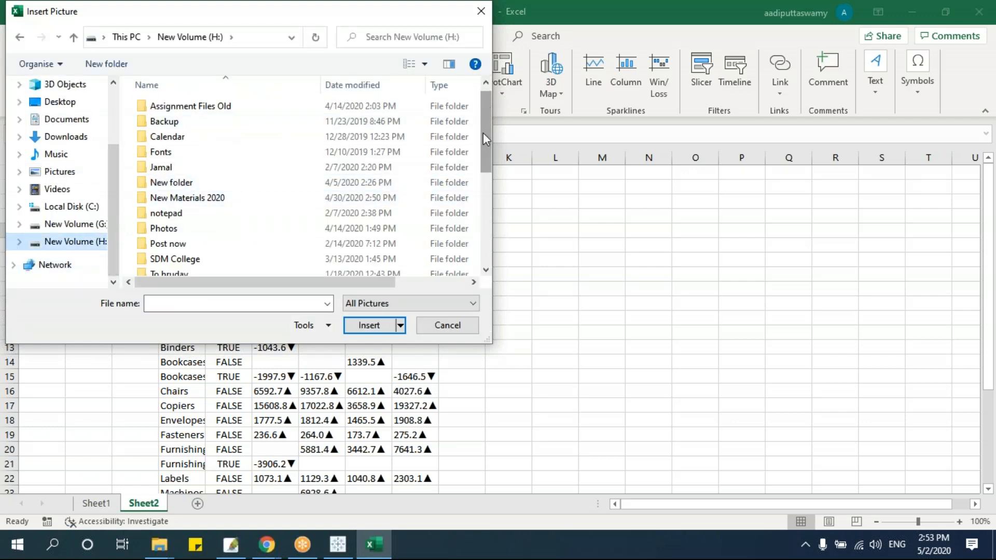
left_click_drag(483, 132, 483, 221)
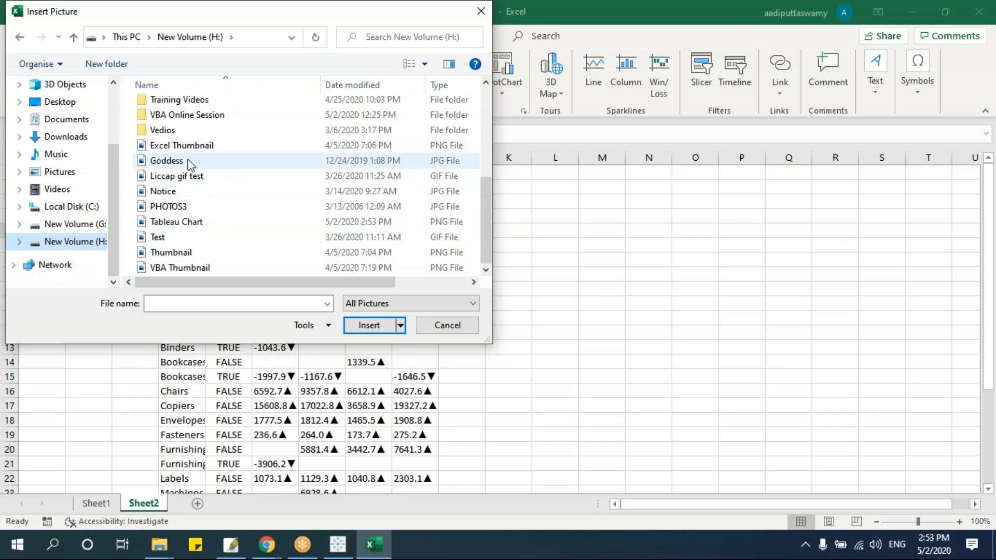
left_click(166, 222)
left_click(369, 326)
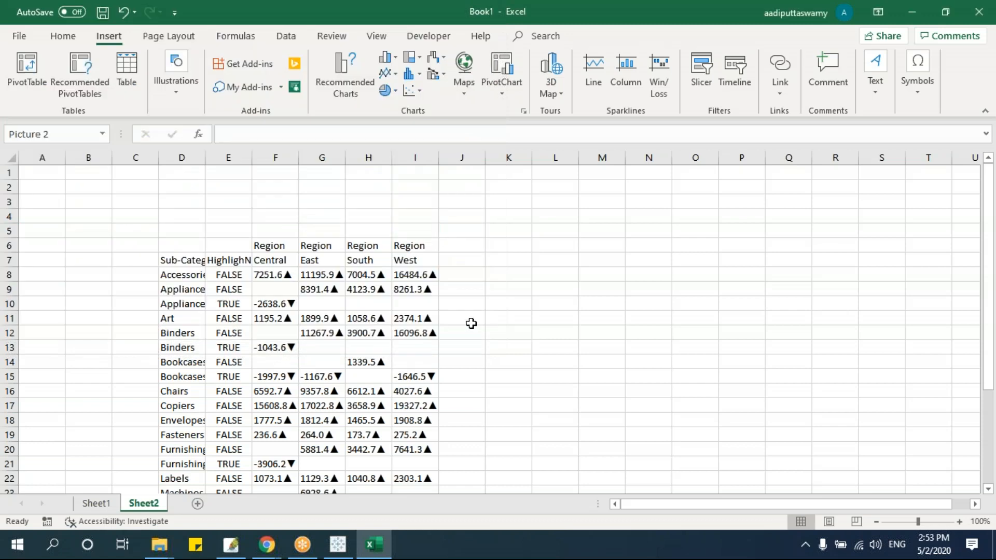
Move the inserted chart picture over the pasted crosstab on Sheet2, with a brief look at Sheet1
left_click_drag(561, 295, 247, 242)
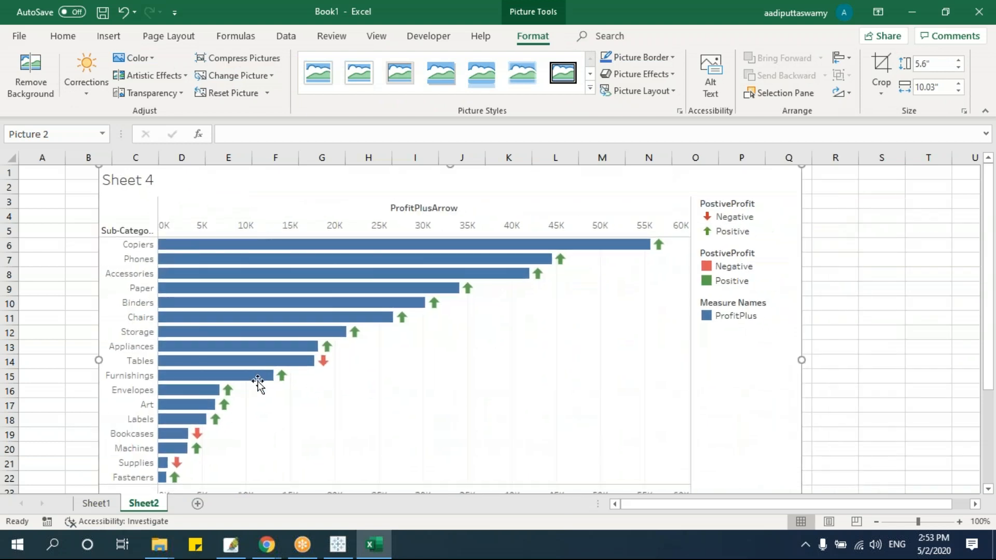
left_click(95, 503)
left_click(143, 503)
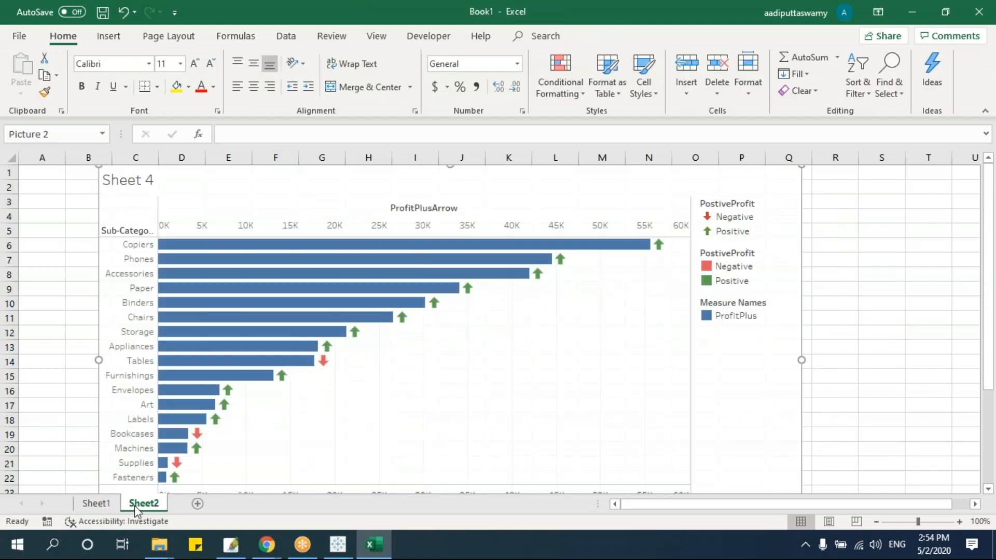
left_click(327, 229)
left_click_drag(326, 229, 300, 264)
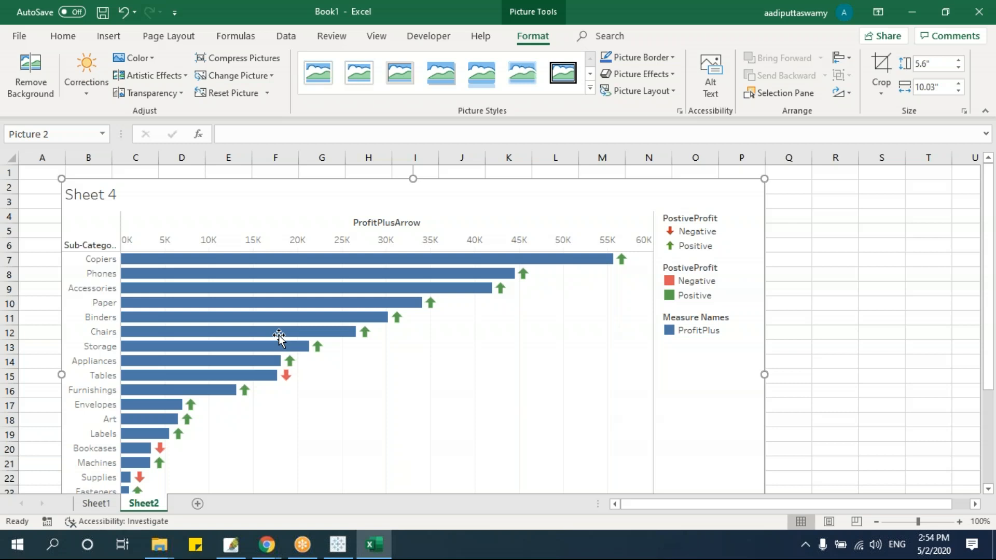
Switch to Tableau and export Sheet 4 as a crosstab to Excel
key("alt+Tab")
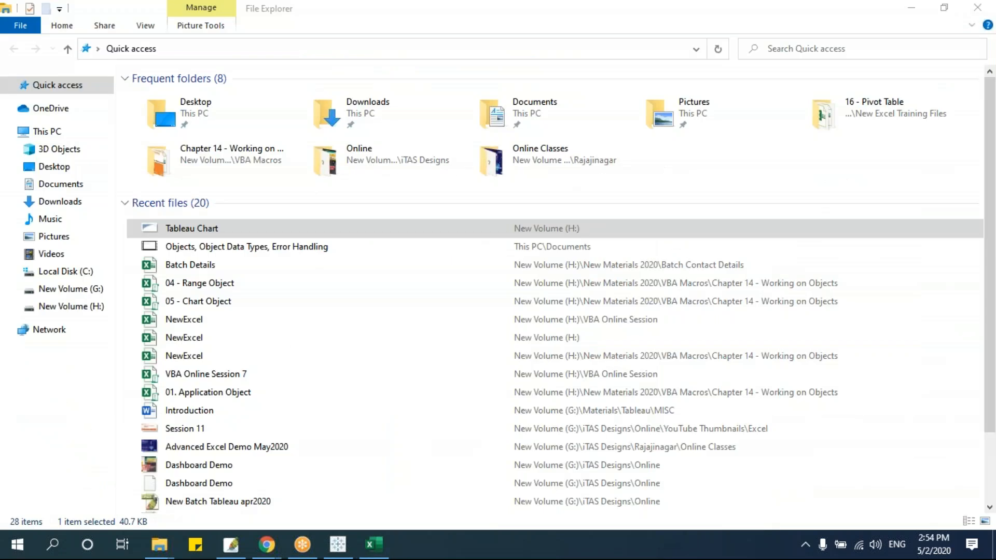
key("alt+Tab")
key("alt+Tab")
key("alt+Tab")
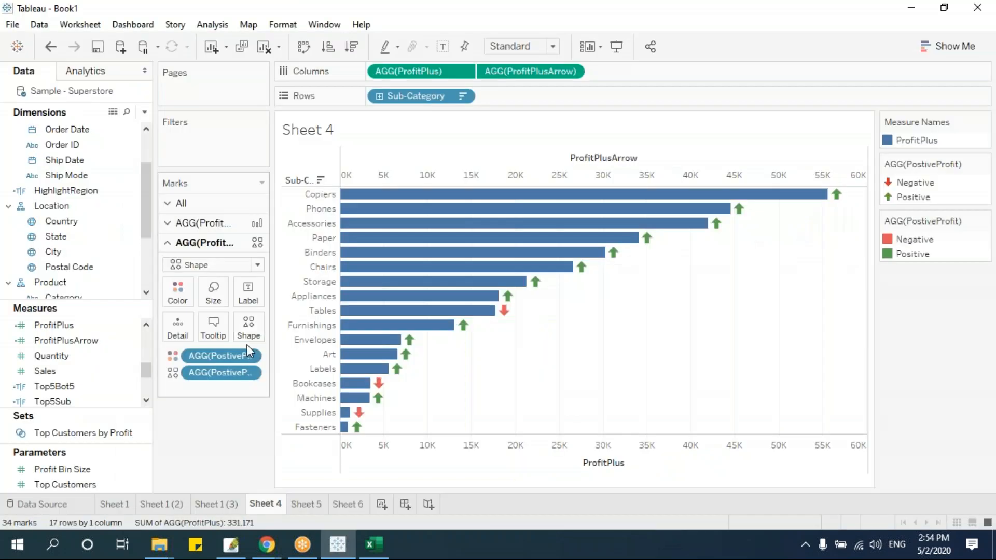
left_click(80, 24)
mouse_move(95, 82)
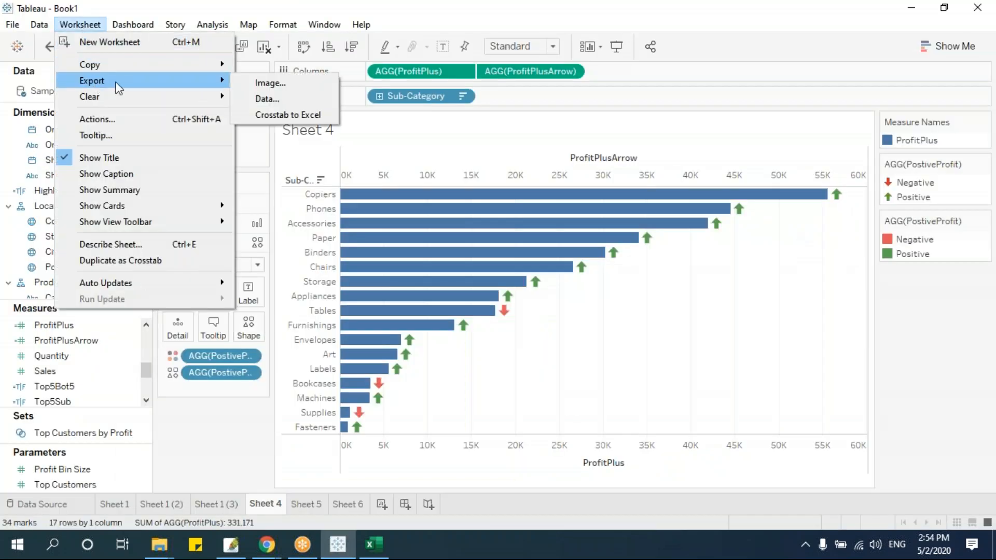
left_click(269, 115)
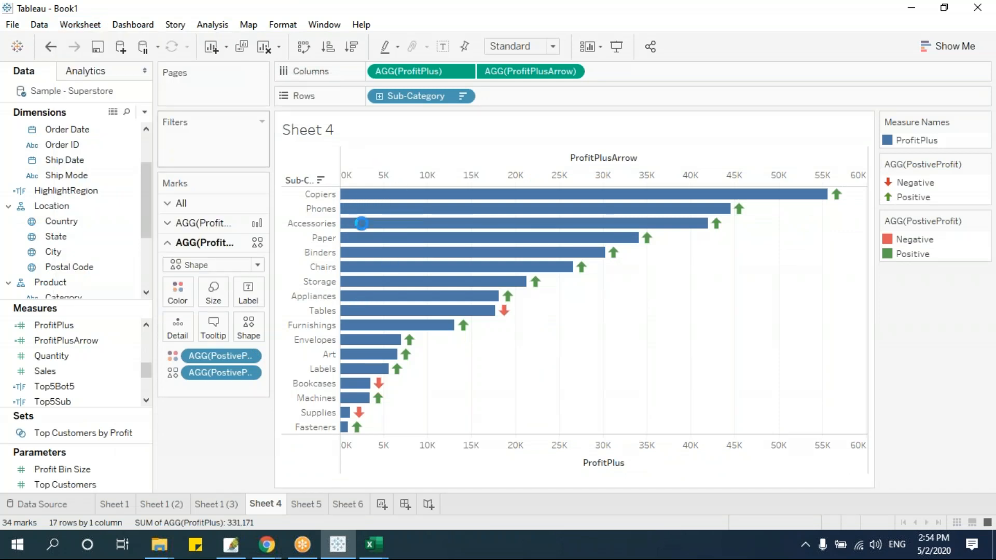
mouse_move(360, 223)
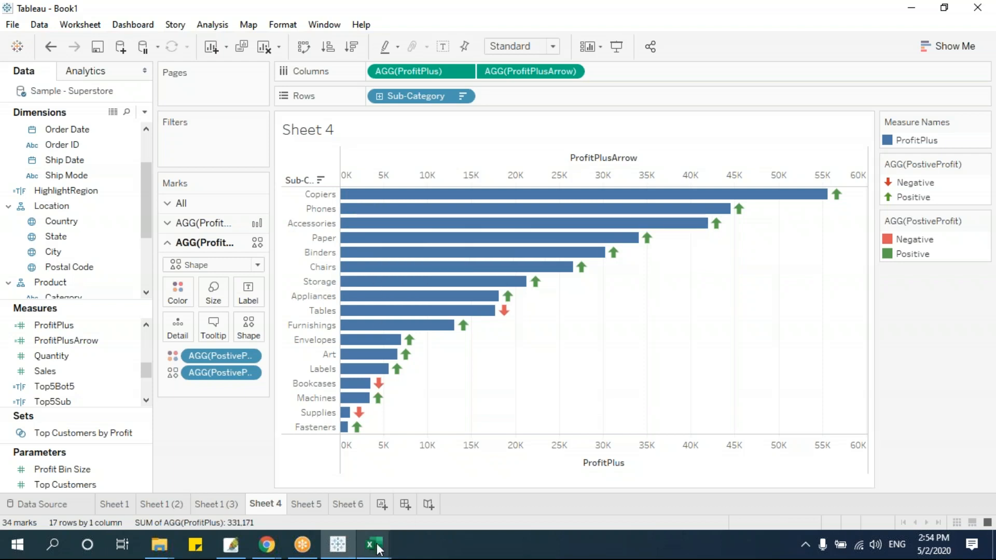
Switch to the Book2 workbook in Excel and examine the exported sub-category crosstab, selecting A2:C19
mouse_move(373, 543)
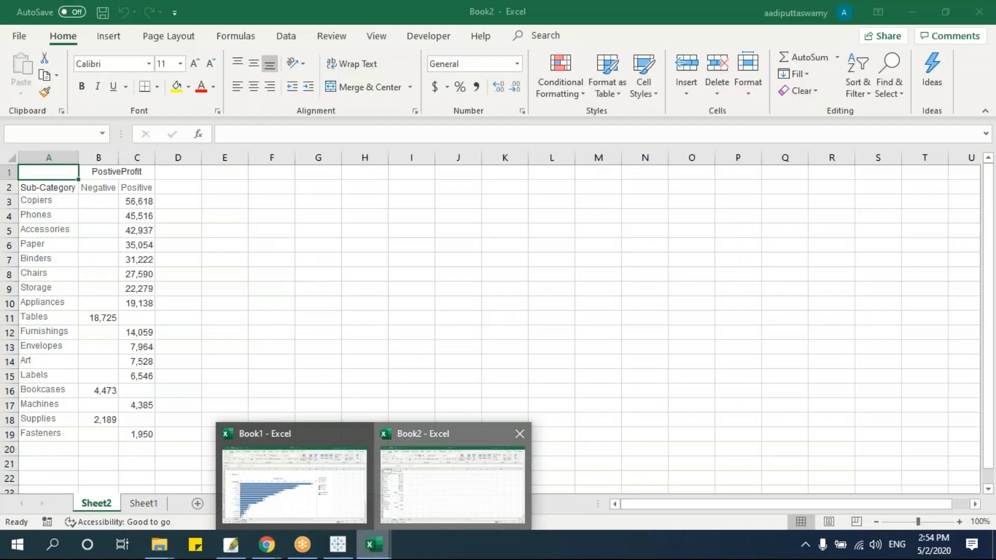
left_click(426, 495)
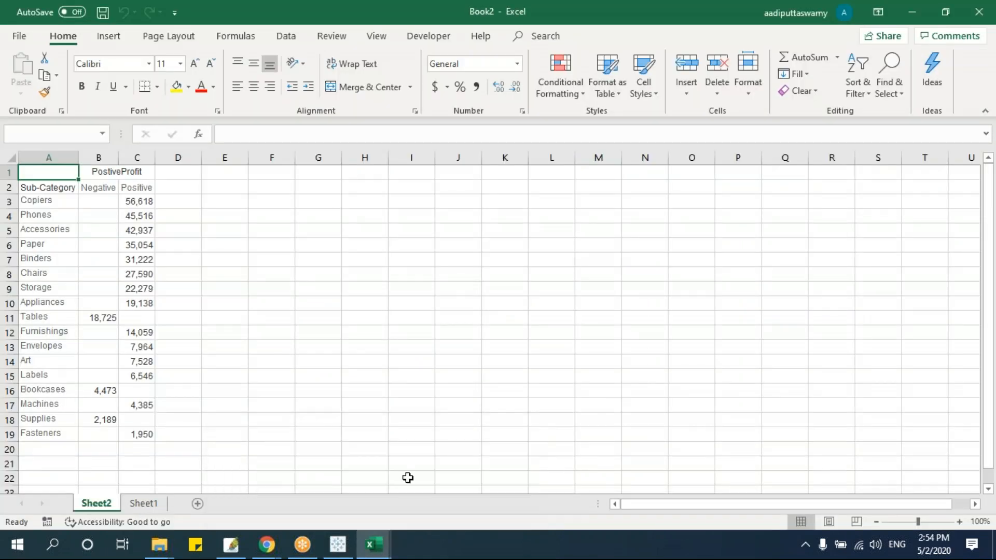
scroll(150, 332, "down", 5)
scroll(149, 331, "up", 5)
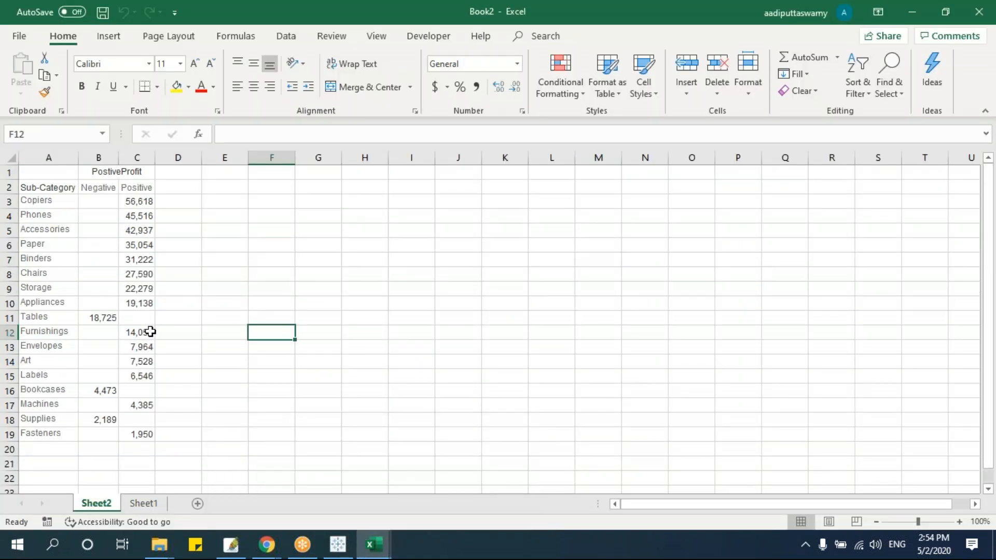
left_click_drag(49, 187, 140, 439)
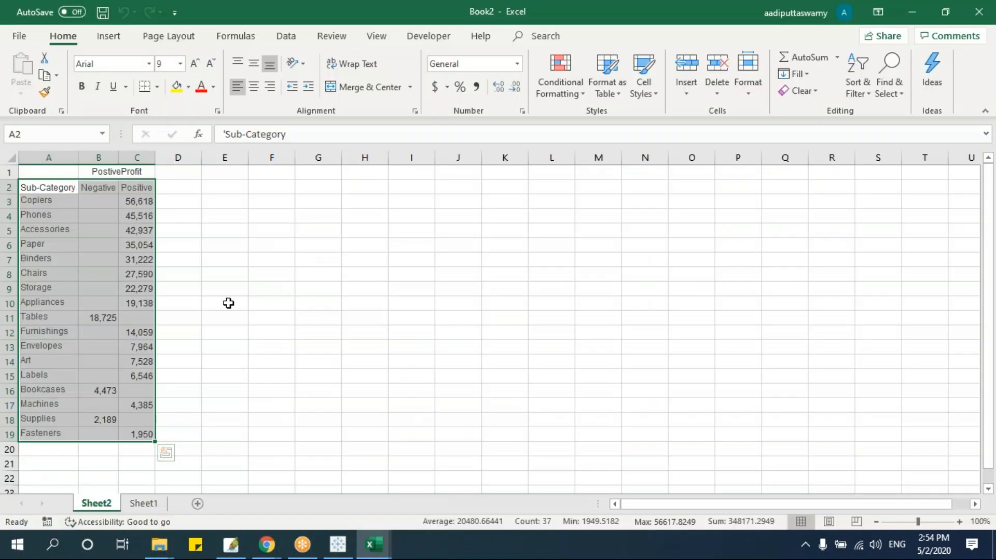
left_click(228, 303)
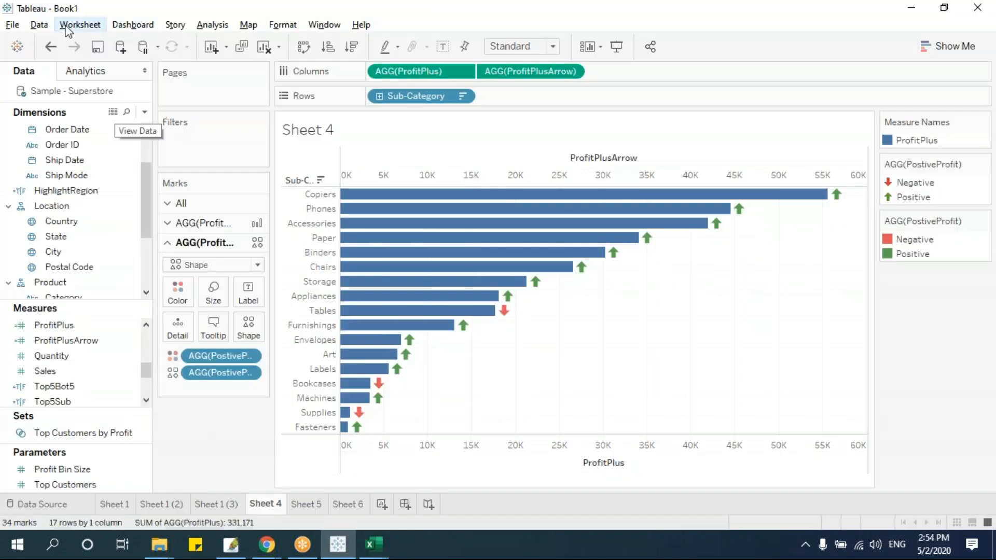
Look over the worksheet commands in Tableau and clear everything from Sheet 4
left_click(80, 25)
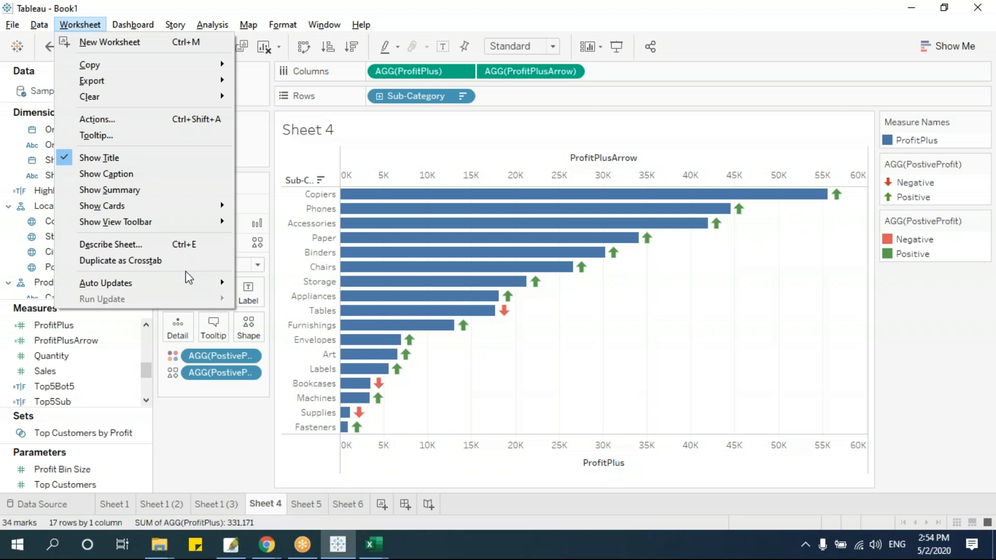
left_click(233, 435)
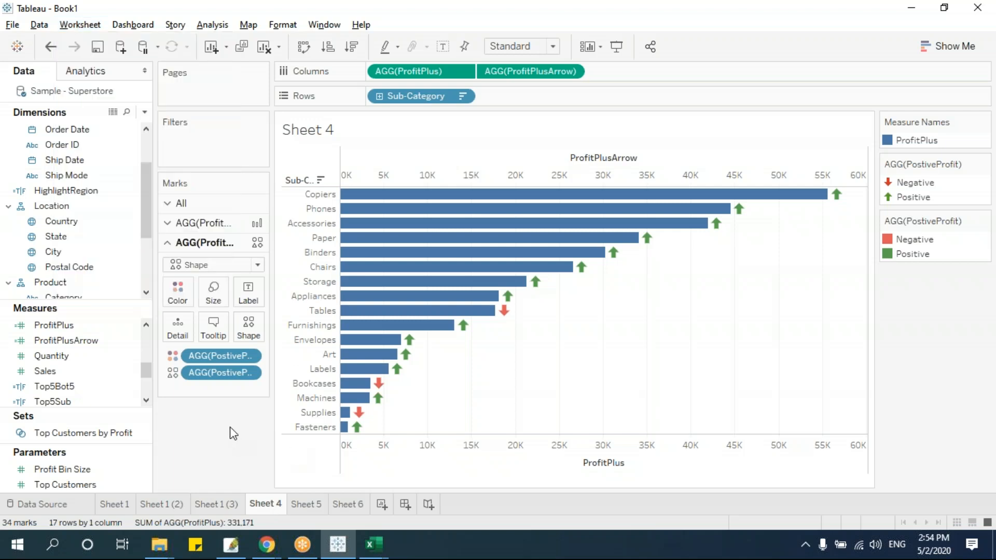
key("alt+shift+BackSpace")
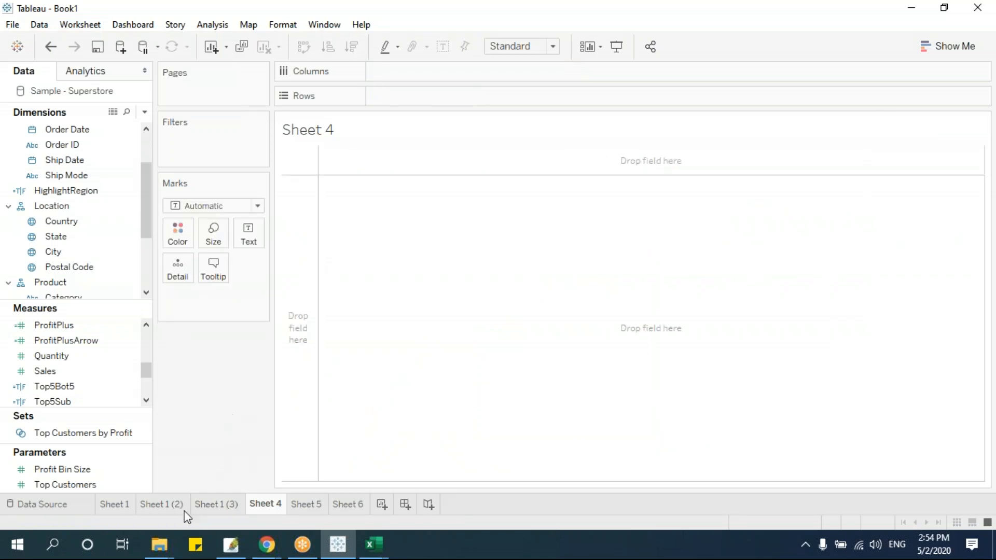
Build a text table on Sheet 4 with Category on Rows and Sales as the displayed values
mouse_move(174, 541)
scroll(144, 218, "up", 3)
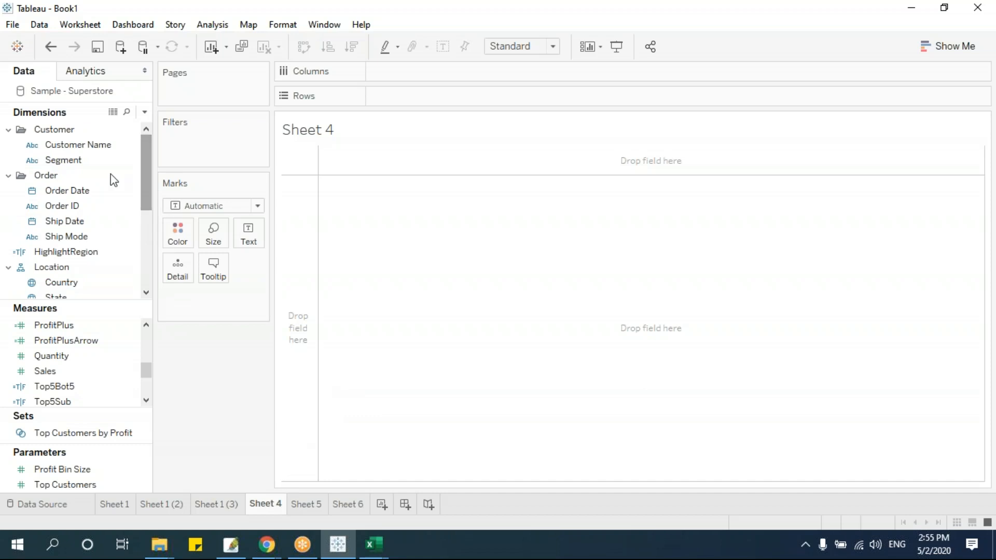
scroll(148, 164, "down", 3)
scroll(147, 207, "down", 6)
left_click_drag(95, 222, 370, 96)
left_click_drag(49, 371, 387, 190)
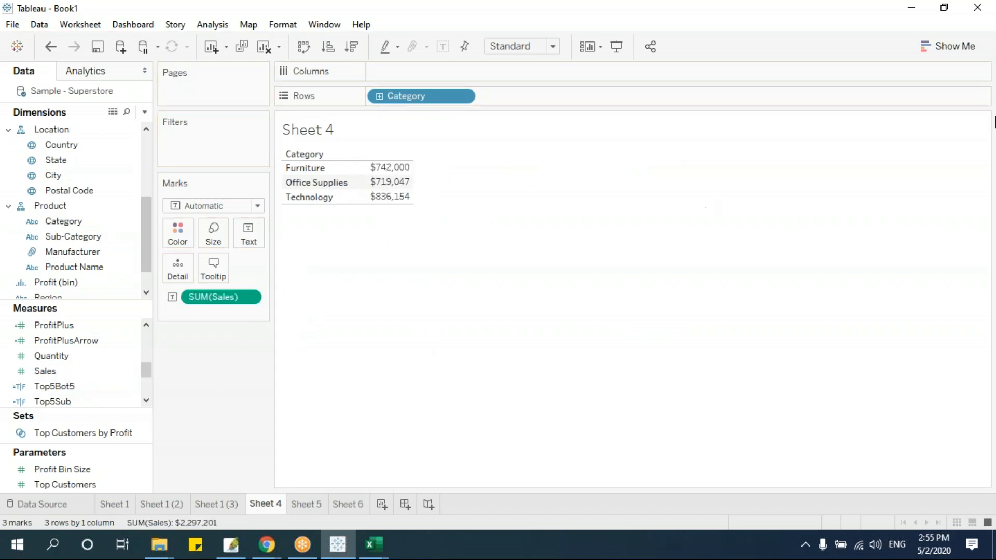
Turn the table into a bar chart, swap rows and columns for vertical bars, and widen the chart
left_click(952, 46)
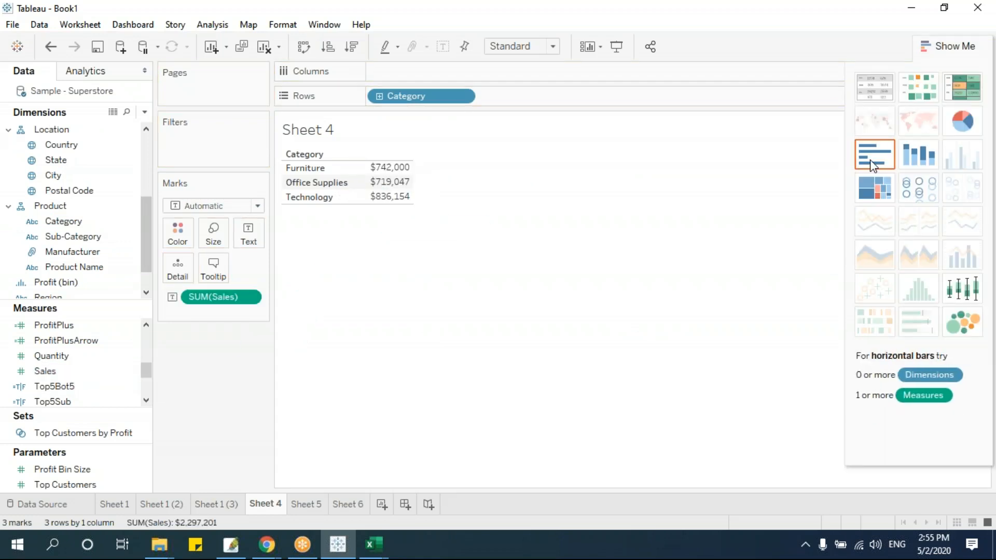
left_click(872, 164)
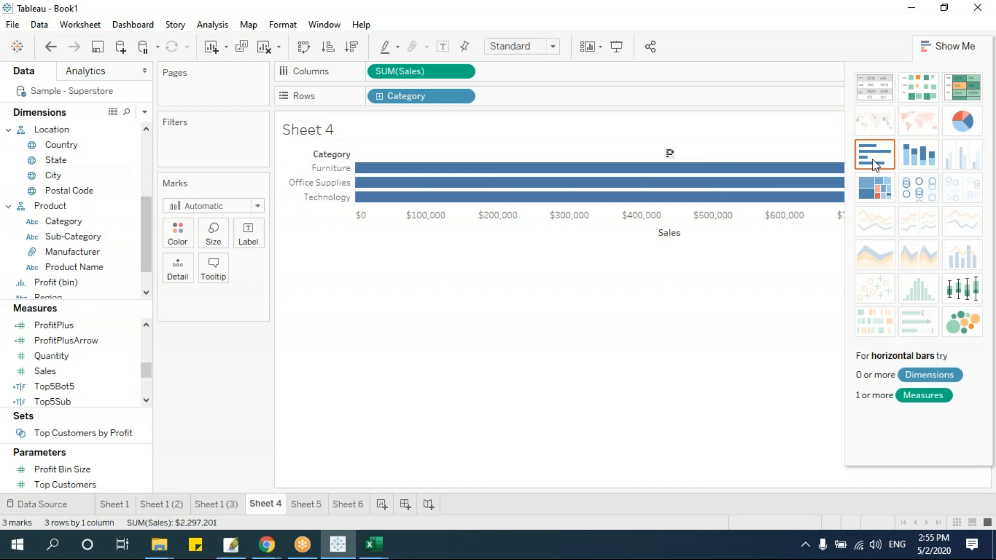
key("ctrl+w")
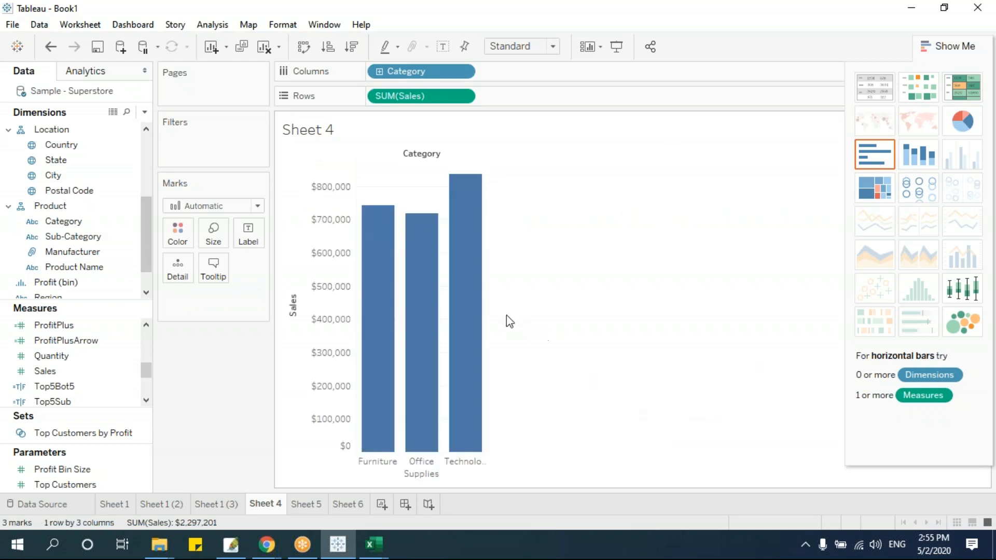
mouse_move(490, 311)
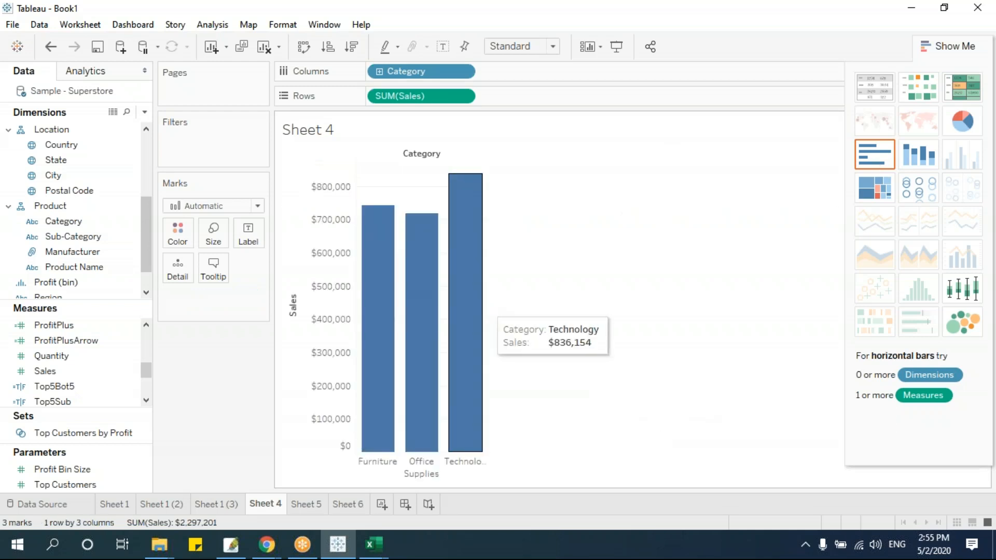
left_click_drag(486, 311, 587, 309)
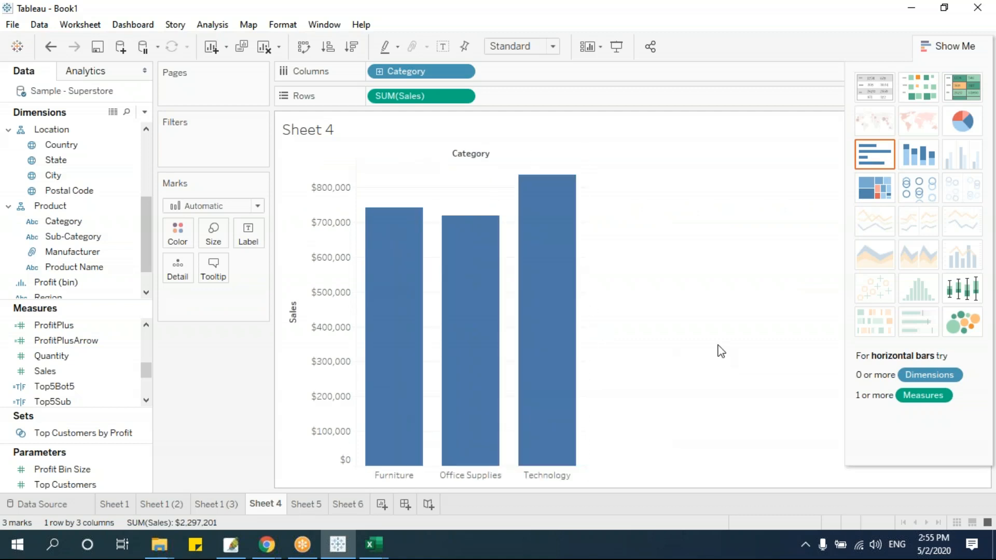
Rename Sheet 4 as Caterory
double_click(267, 504)
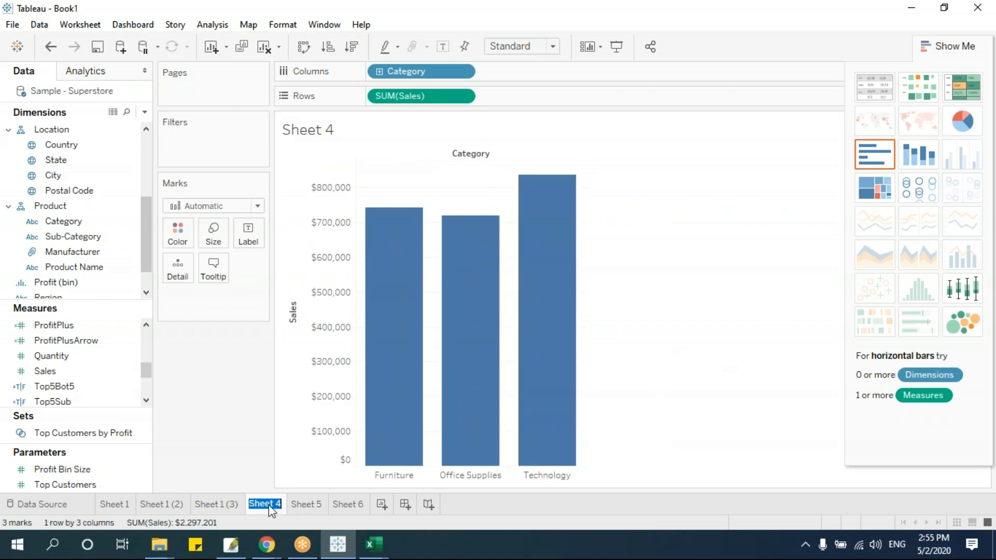
type("Ca")
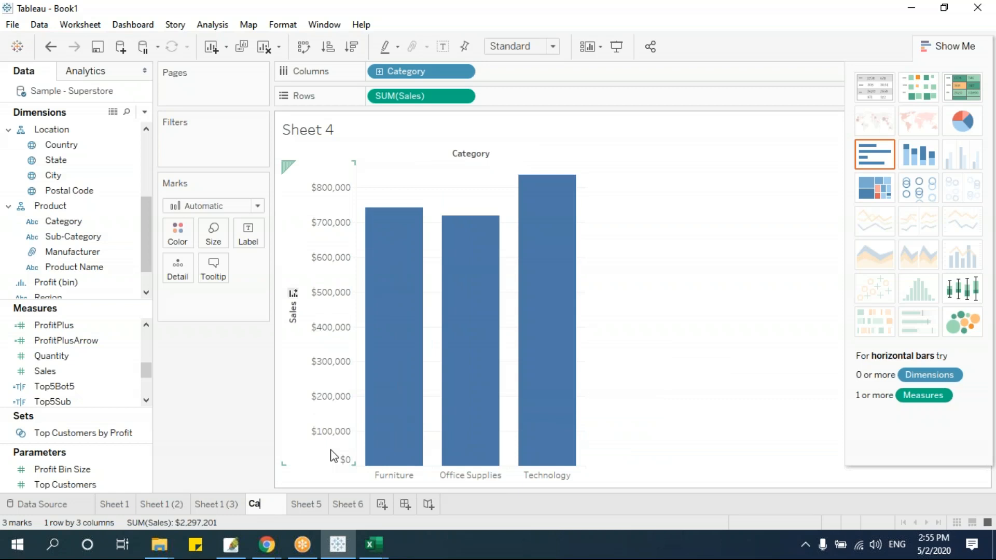
type("terory")
key("Return")
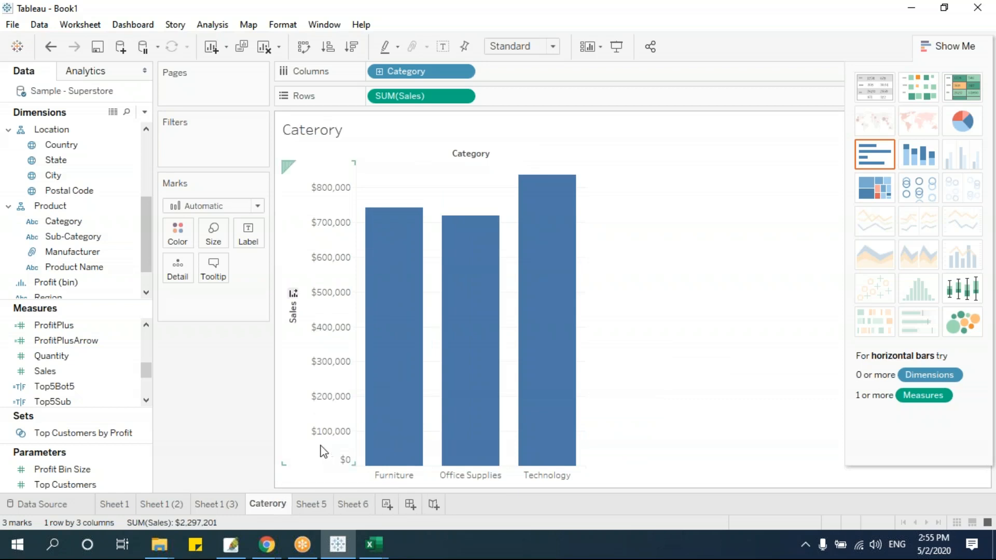
Move the empty Sheet 6 ahead of Sheet 5 and rename it Sub Category
left_click(311, 506)
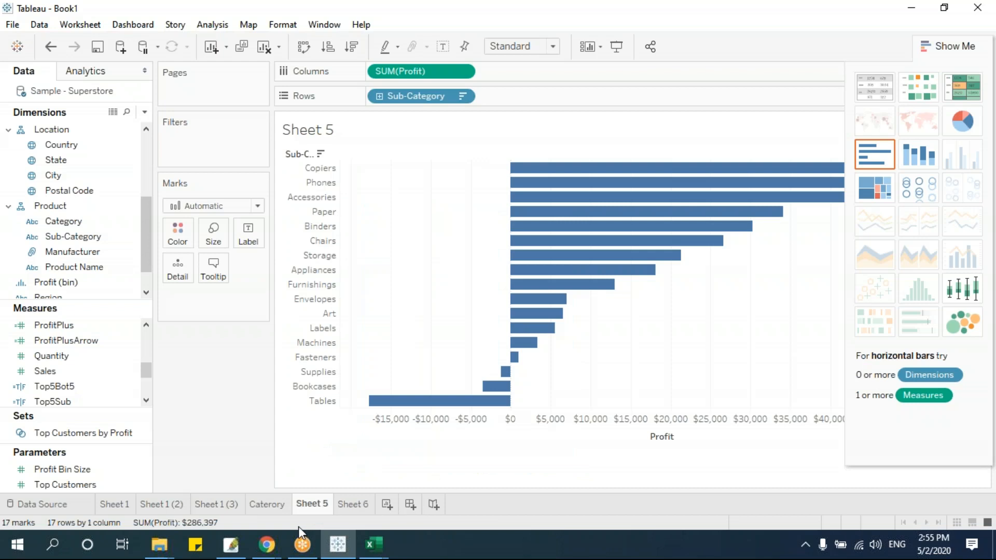
left_click(353, 505)
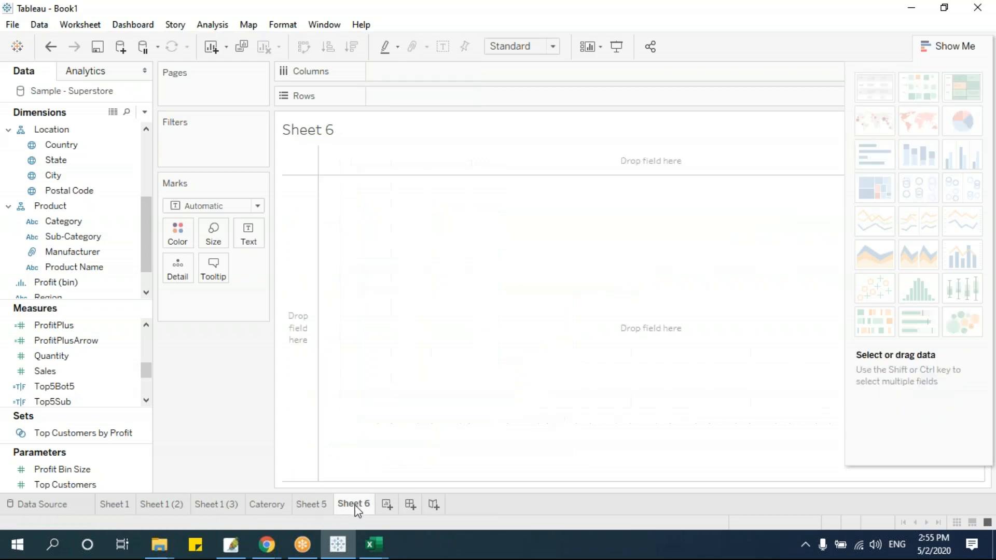
left_click_drag(354, 505, 293, 503)
double_click(316, 505)
type("Sub")
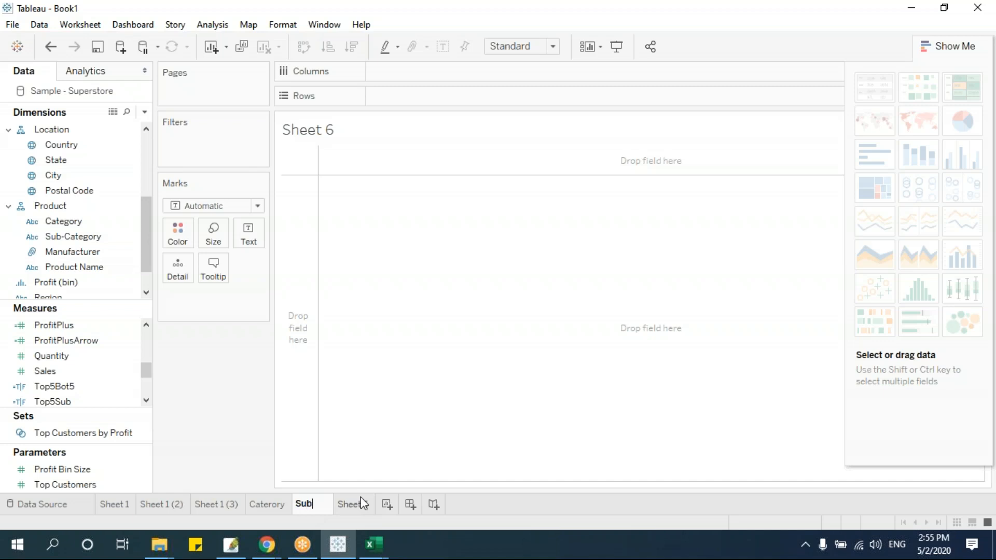
type(" Category")
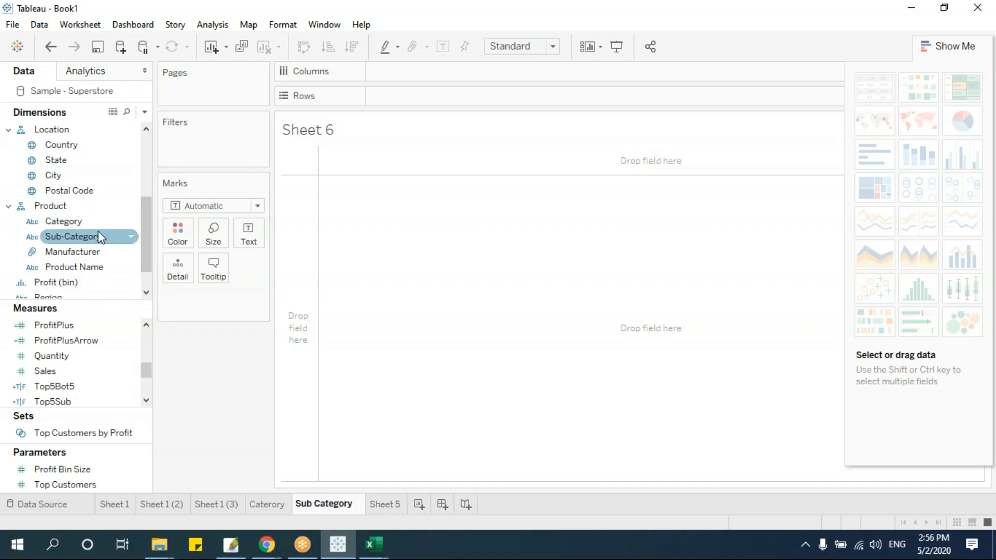
Build a vertical bar chart of Sales by Sub-Category on the Sub Category sheet and hide the chart suggestions
left_click_drag(98, 236, 449, 95)
left_click_drag(45, 371, 421, 71)
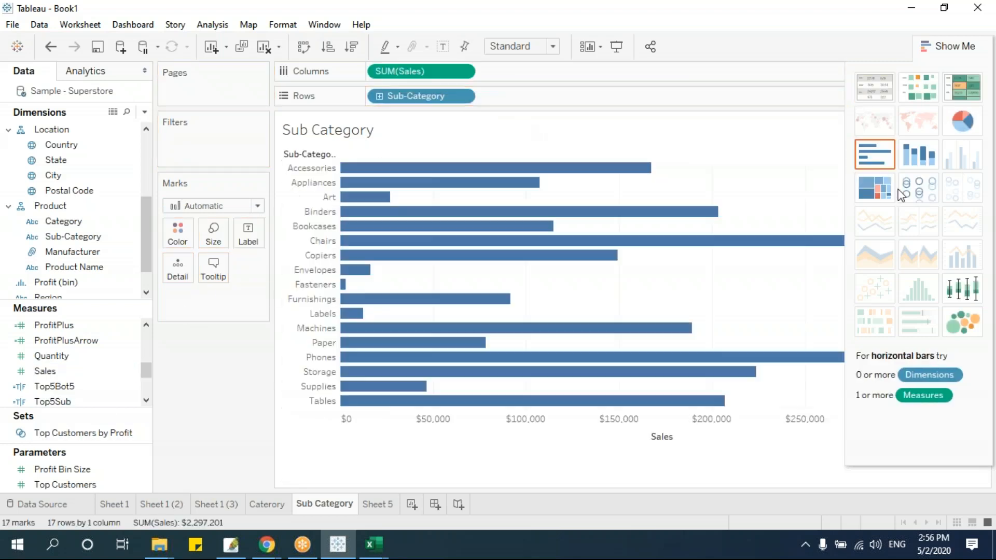
left_click(881, 159)
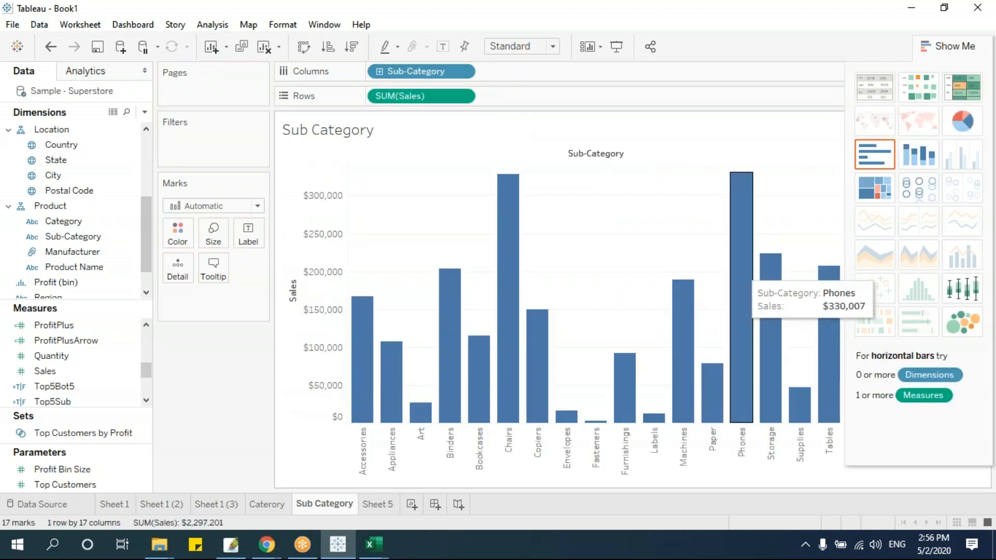
left_click(970, 46)
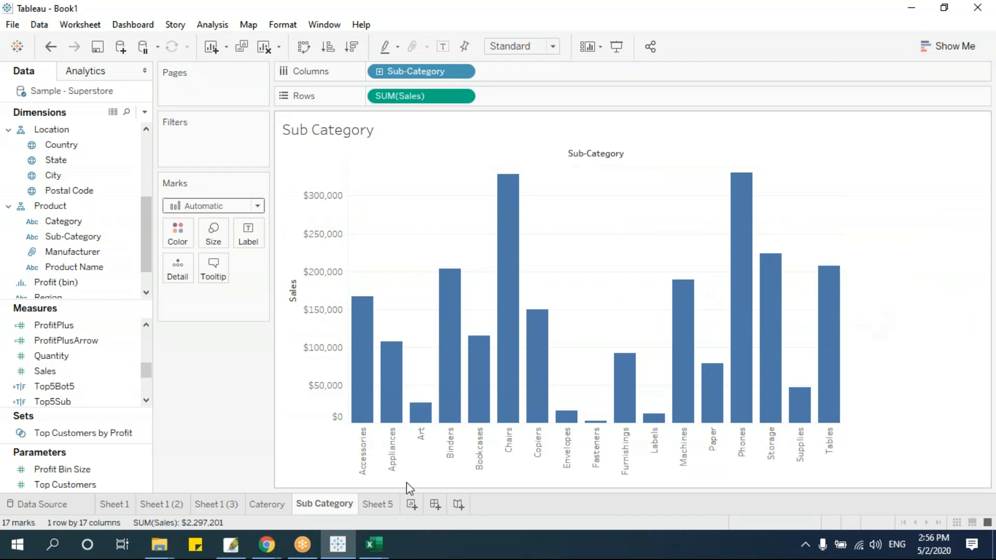
Compare the Caterory and Sub Category charts, selecting the Furniture, Office Supplies and Technology bars in turn
left_click(265, 503)
left_click(393, 362)
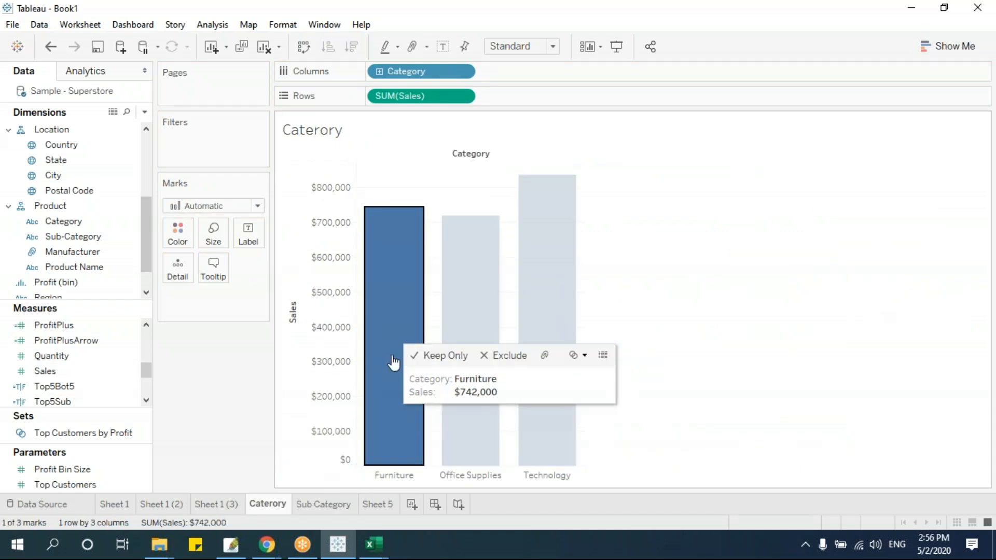
left_click(322, 504)
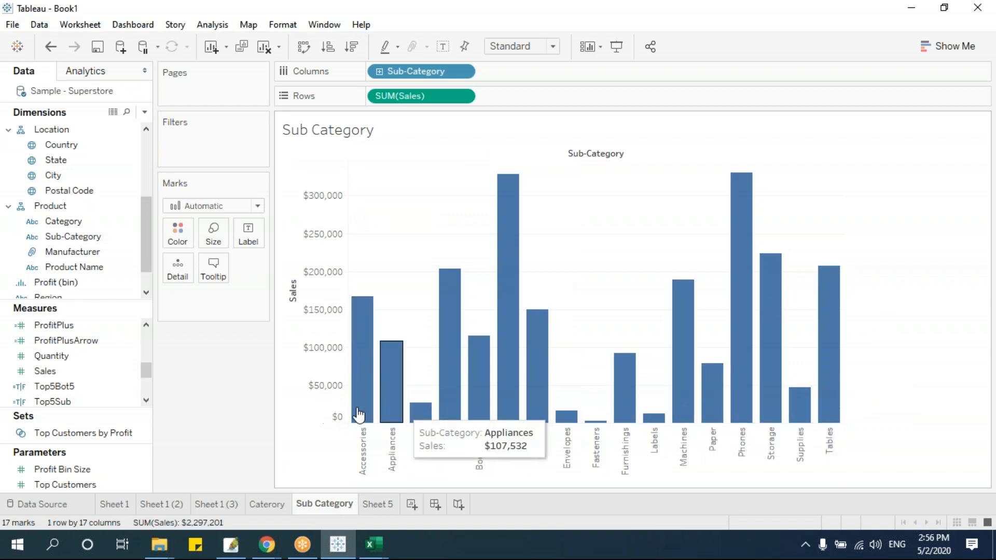
left_click(268, 502)
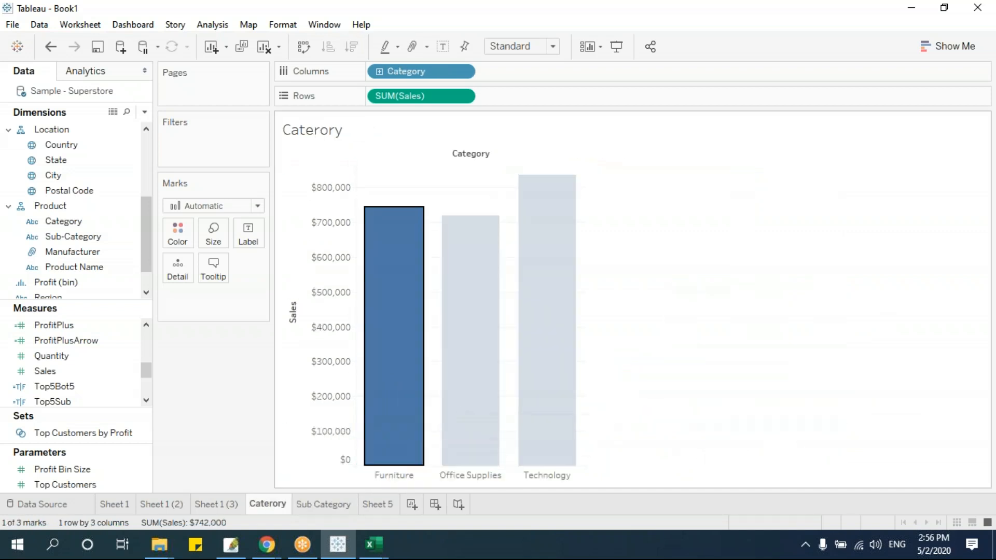
left_click(485, 373)
left_click(548, 317)
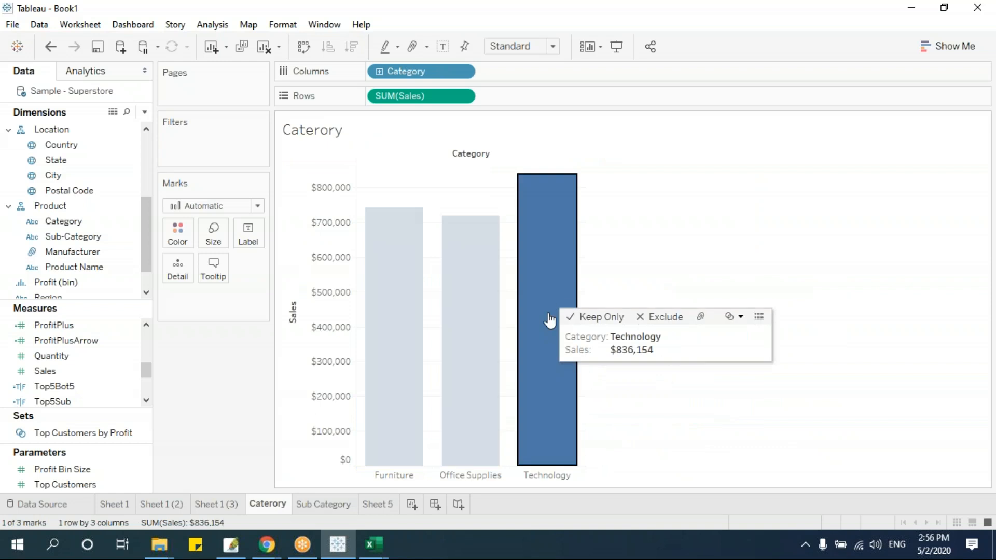
left_click(321, 502)
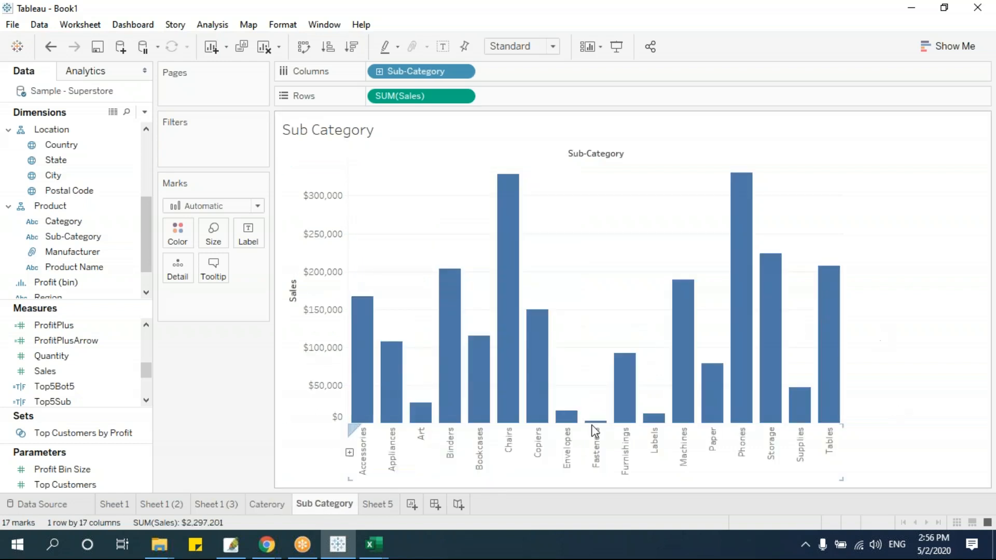
left_click(261, 503)
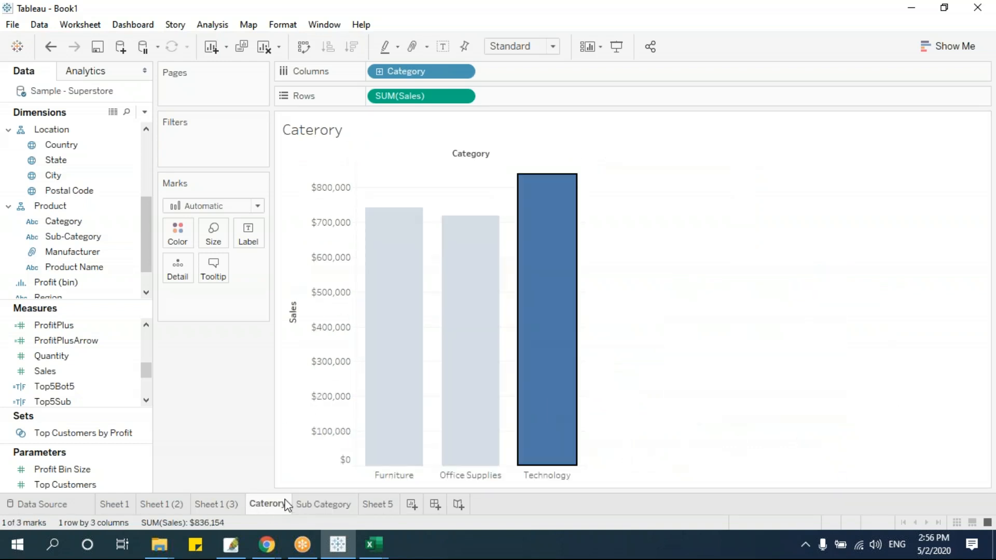
Bring up the Caterory worksheet's actions and start adding a new filter action
left_click(73, 26)
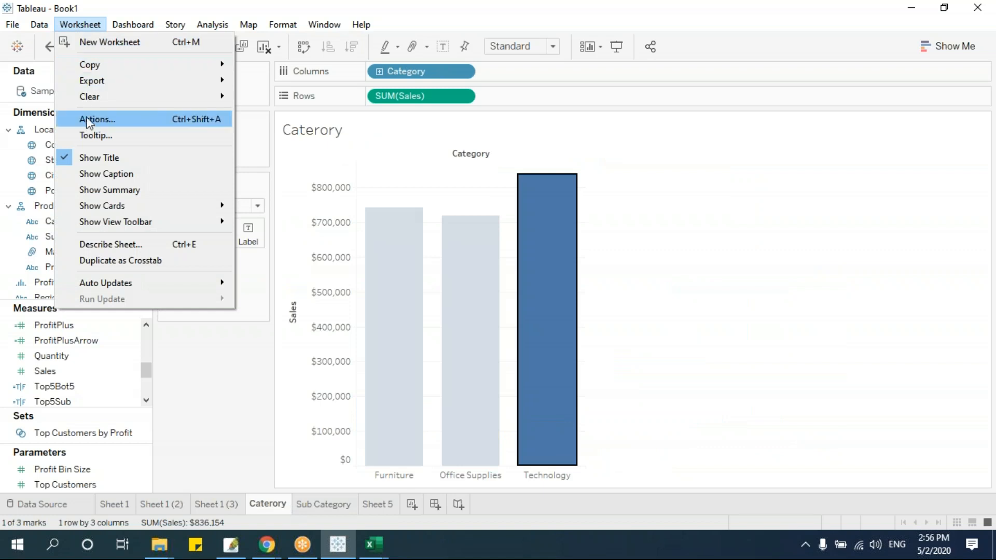
left_click(747, 213)
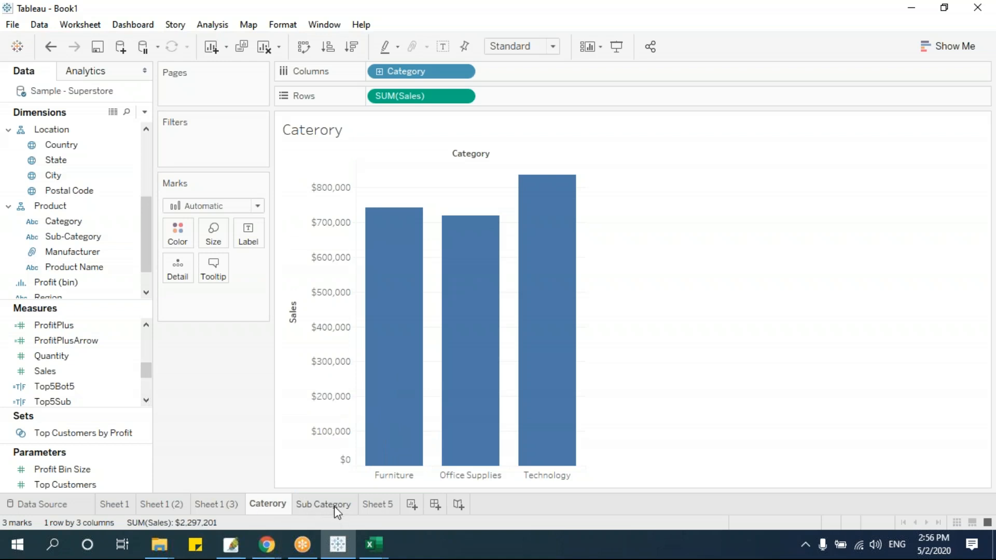
mouse_move(336, 512)
left_click(92, 27)
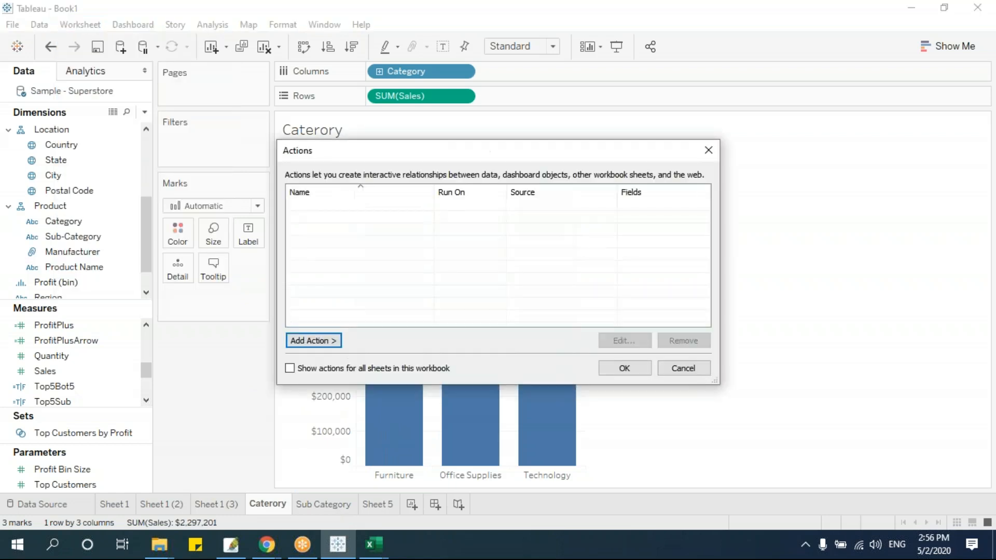
left_click_drag(462, 161, 626, 103)
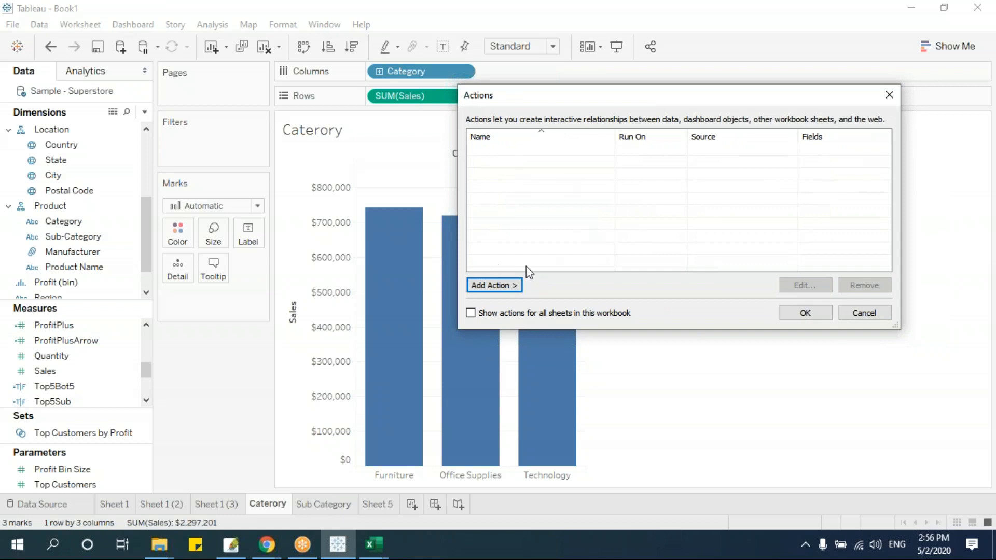
left_click_drag(565, 96, 513, 144)
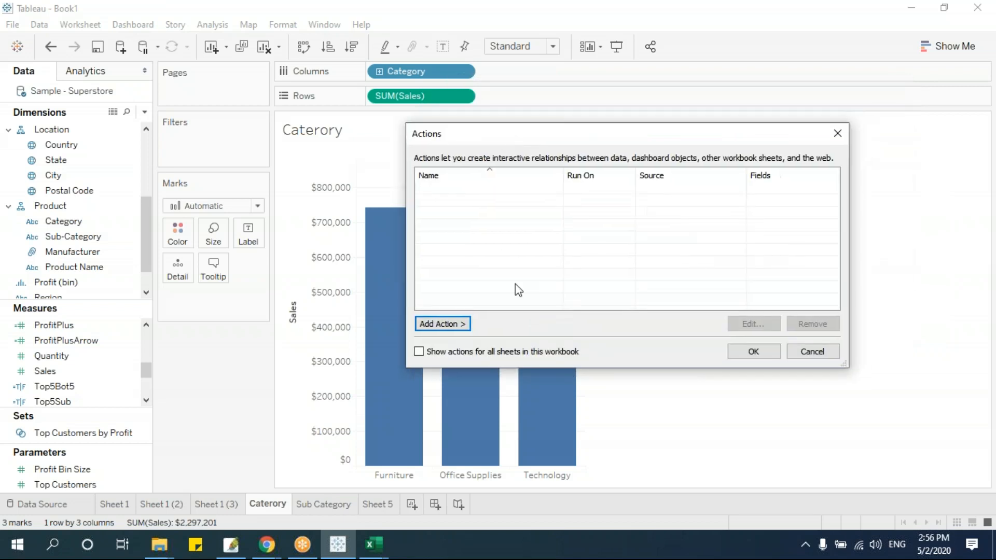
left_click(455, 324)
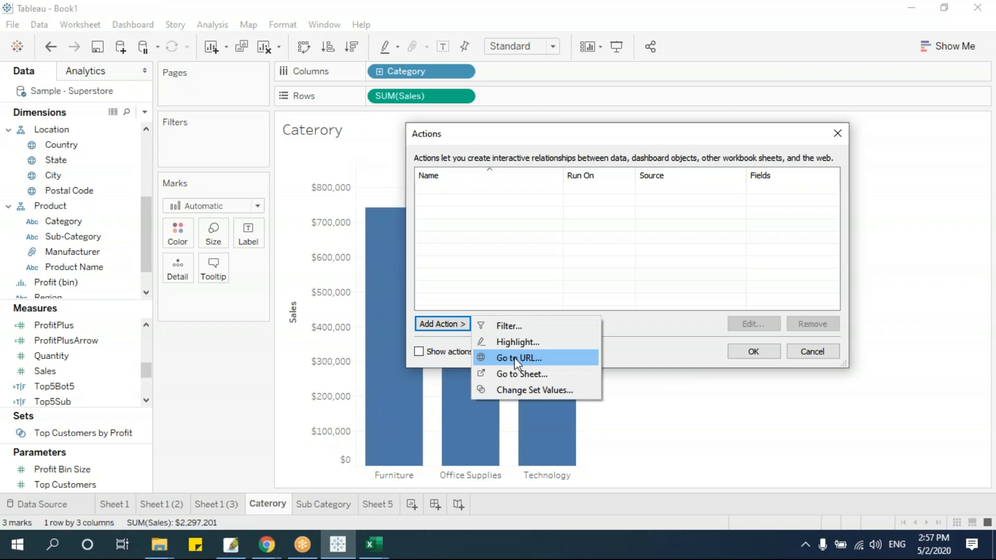
left_click(514, 324)
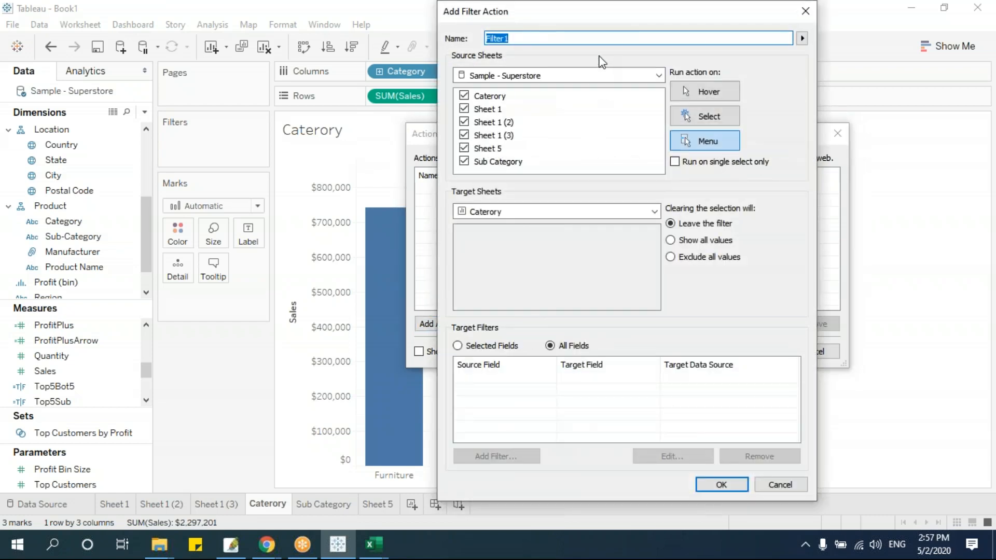
left_click_drag(643, 21, 243, 49)
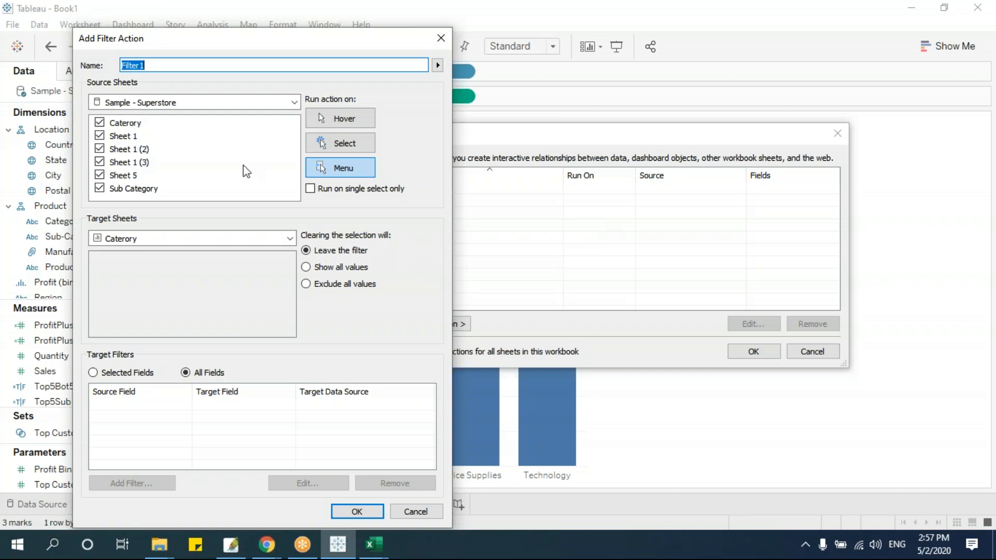
Leave Caterory as the only source sheet of the filter action
left_click(100, 123)
left_click(100, 136)
left_click(99, 149)
left_click(100, 162)
left_click(100, 175)
left_click(100, 188)
left_click(100, 123)
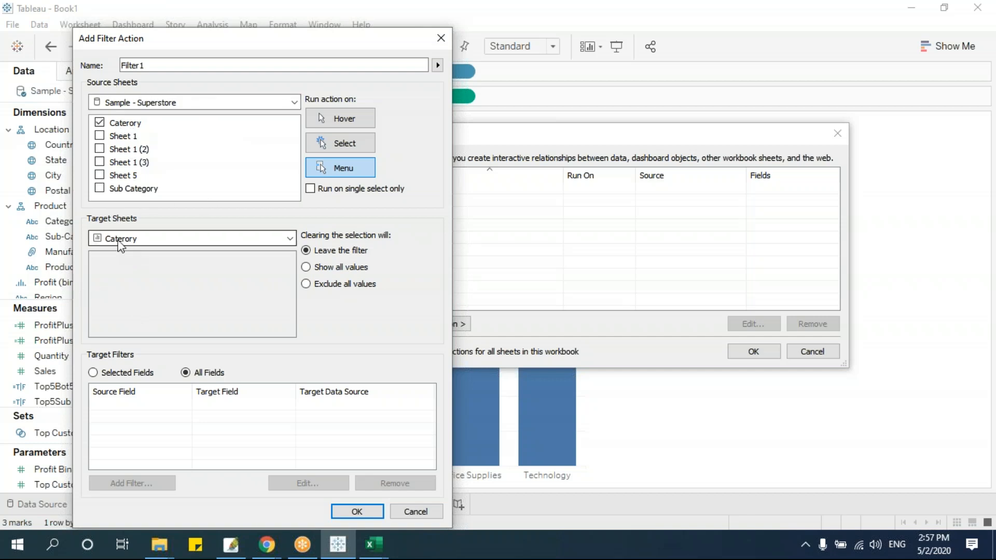
Set Sub Category as the filter action's target sheet, make it run on Select, and save the action
left_click(140, 240)
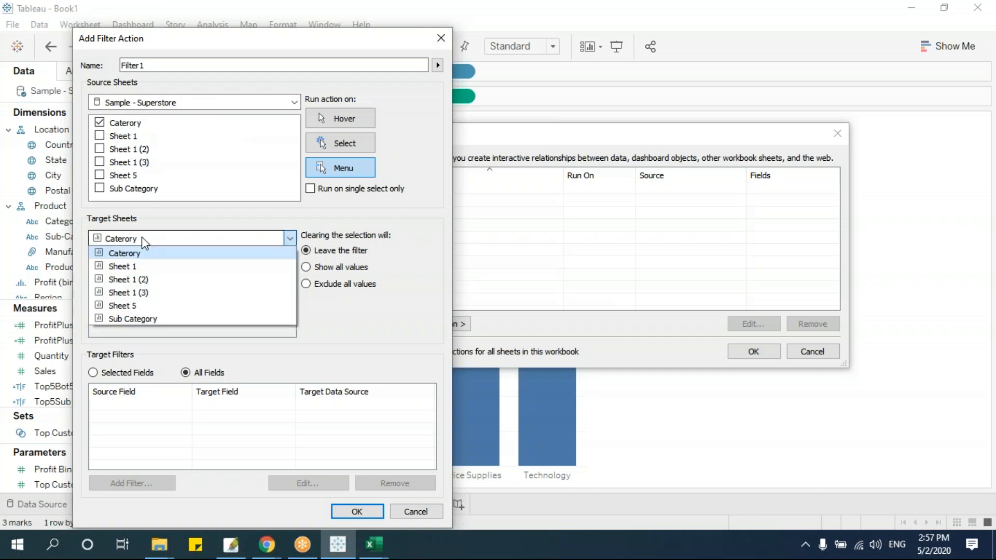
left_click(156, 319)
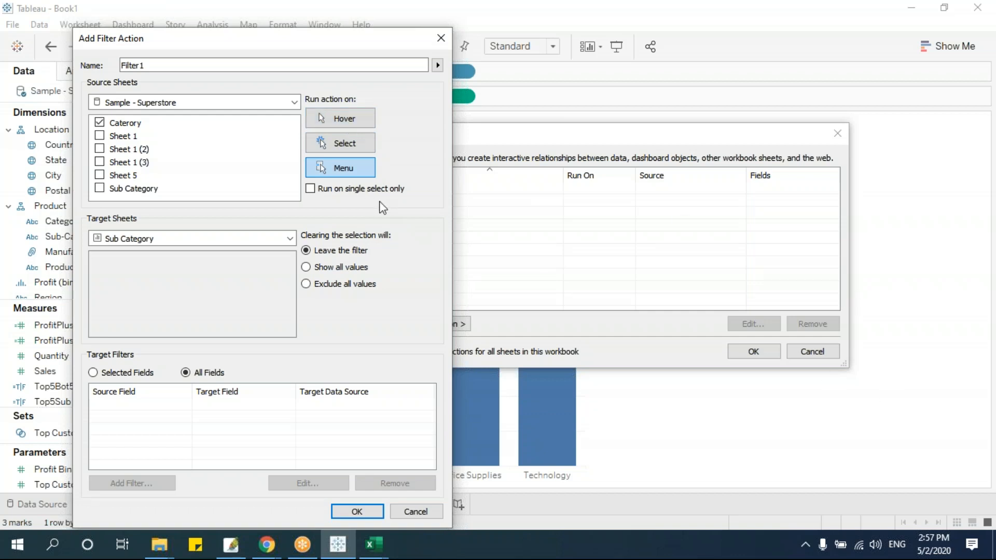
left_click(349, 141)
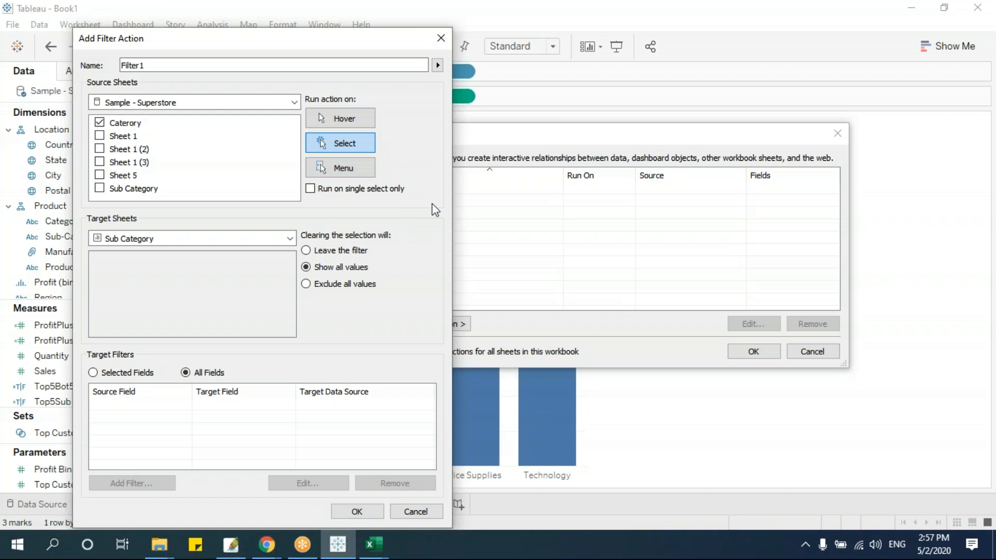
left_click(357, 512)
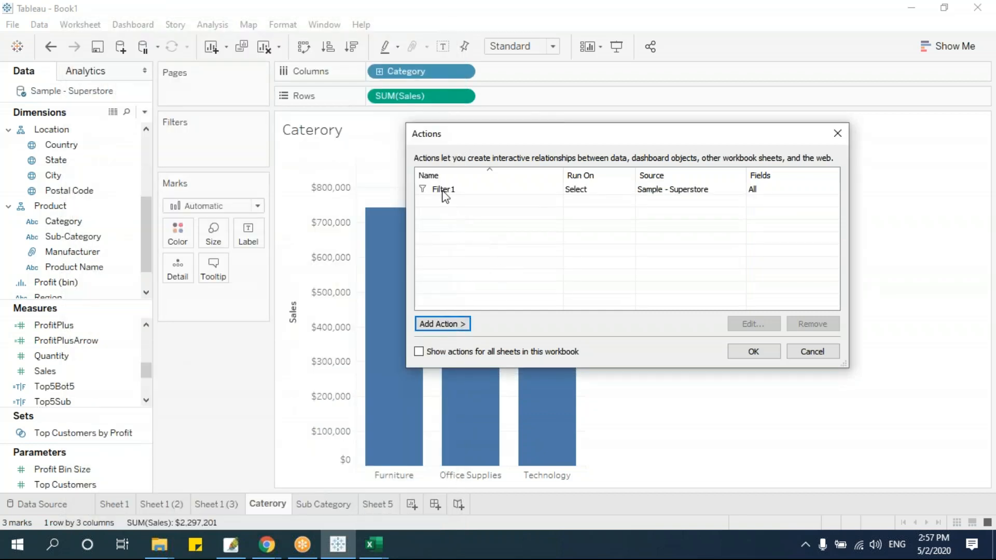
Rename the Filter1 action as FilterSub and apply the worksheet actions
double_click(469, 196)
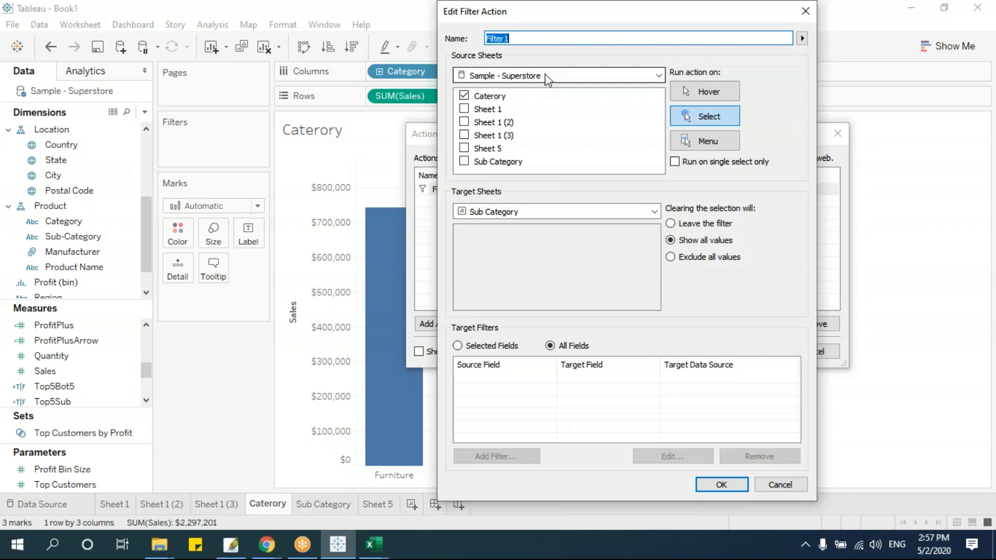
left_click_drag(648, 30, 362, 83)
left_click_drag(231, 100, 140, 109)
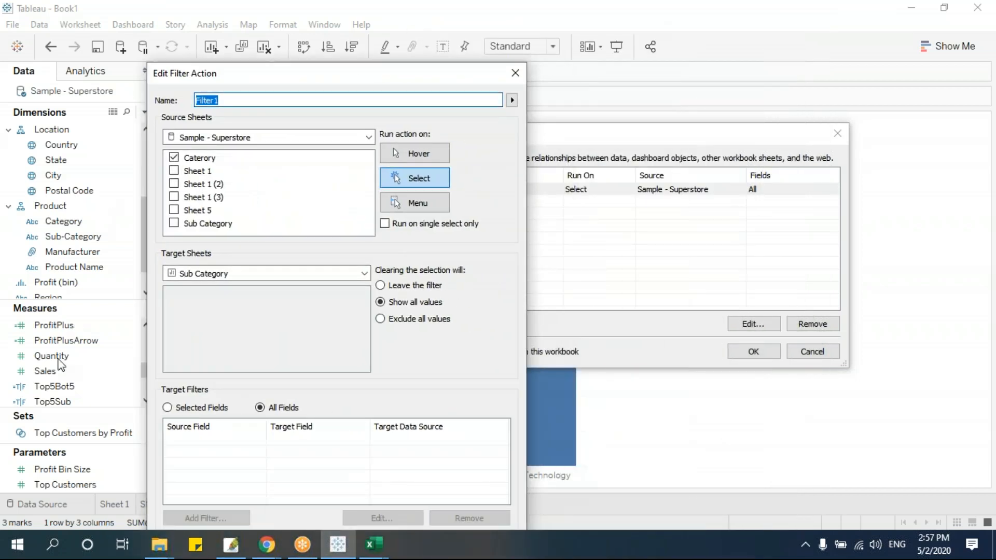
type("Filg")
left_click_drag(345, 73, 266, 23)
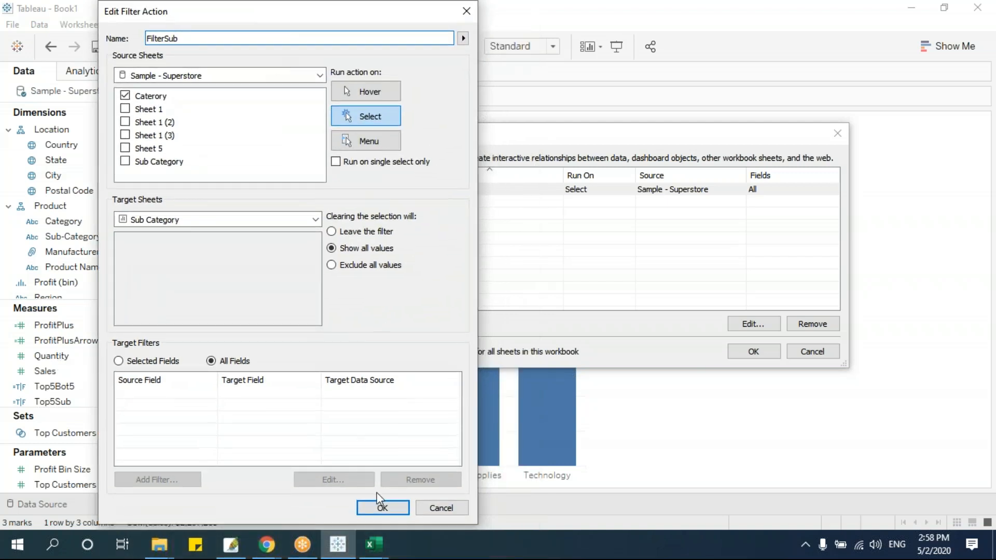
left_click(382, 507)
left_click(753, 351)
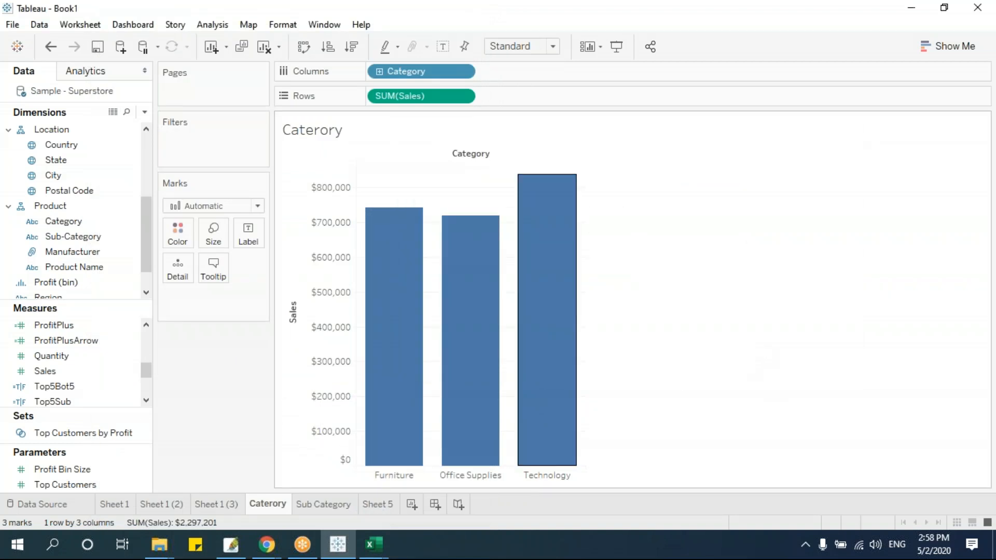
Run the filter action from the Furniture bar to show its sub-categories on the Sub Category sheet
mouse_move(389, 393)
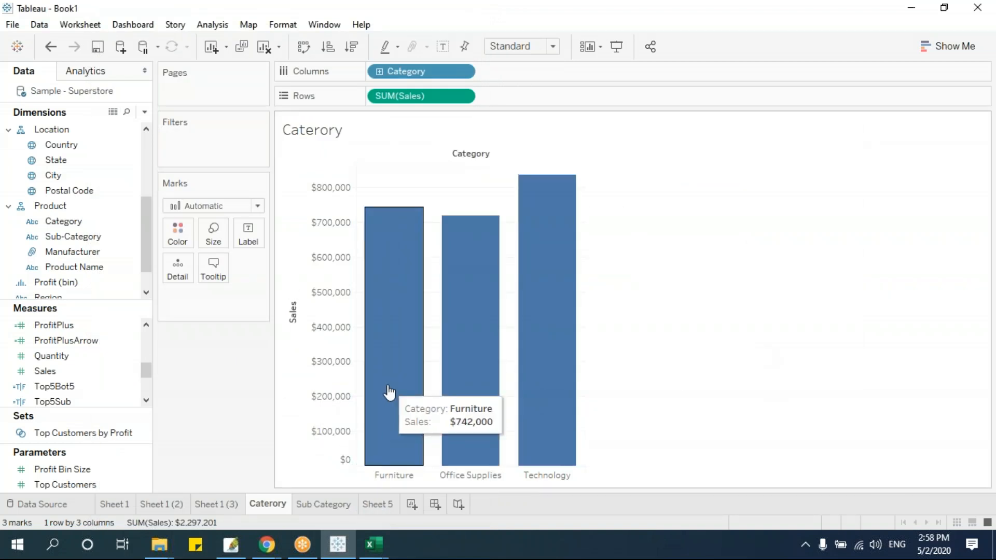
left_click(389, 393)
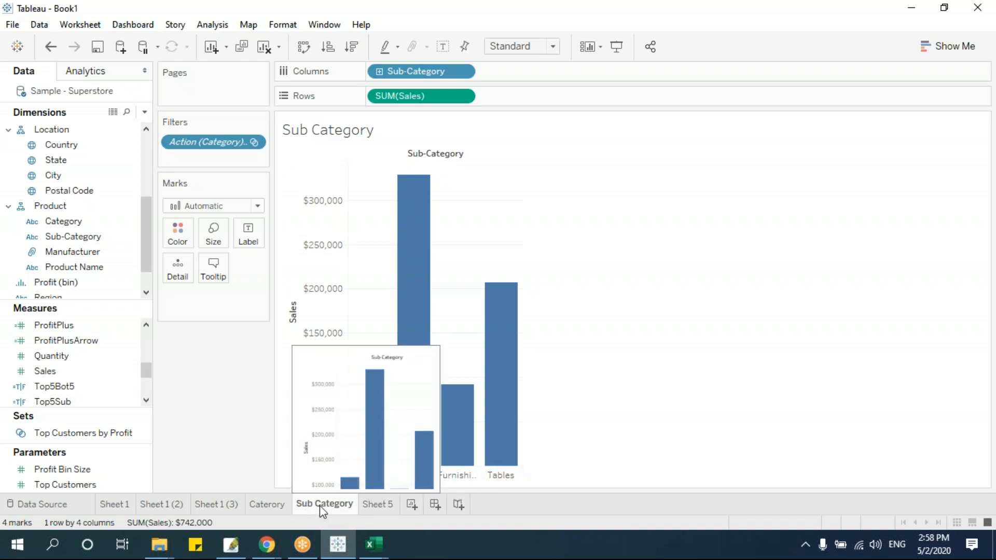
Run the filter action from the Technology bar on the Caterory sheet to show its sub-categories
left_click(267, 503)
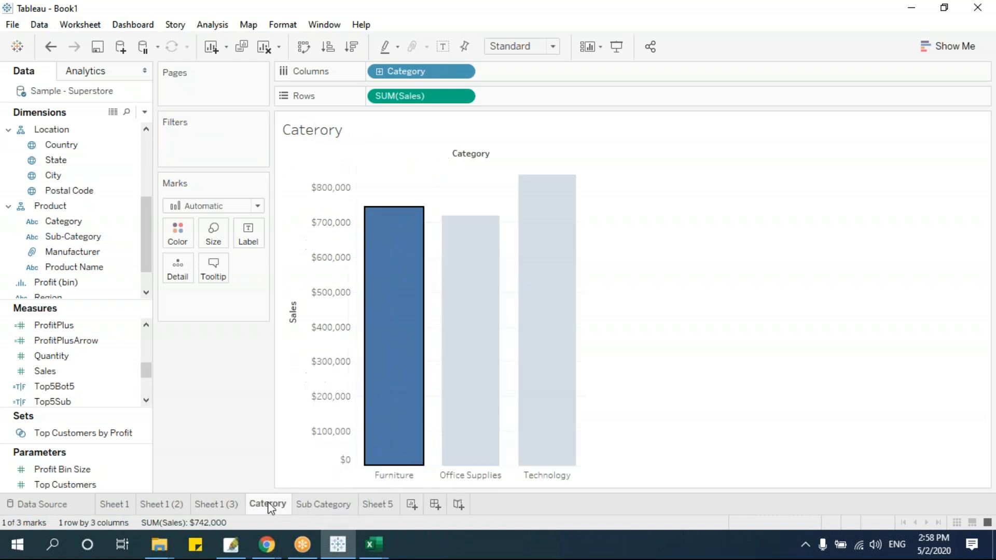
left_click(553, 398)
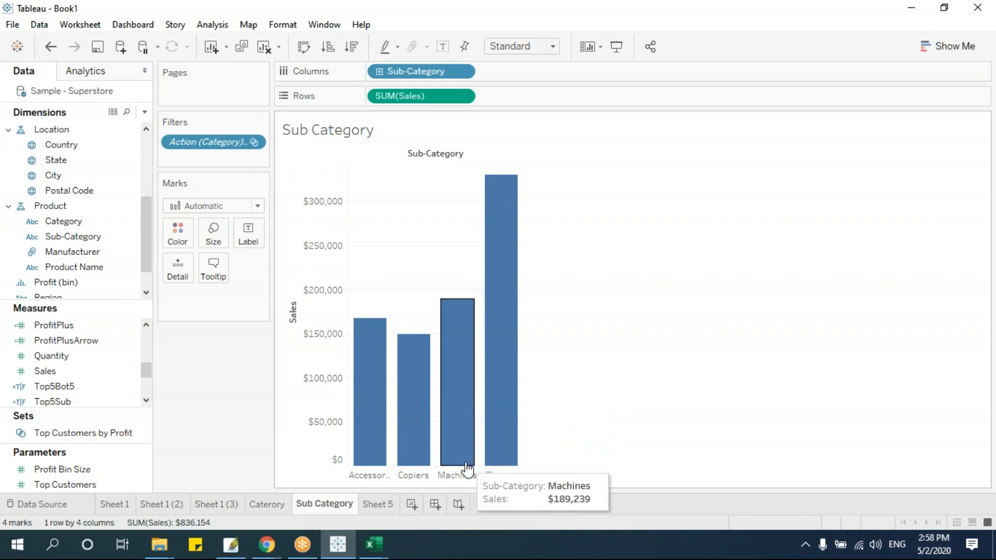
left_click(264, 504)
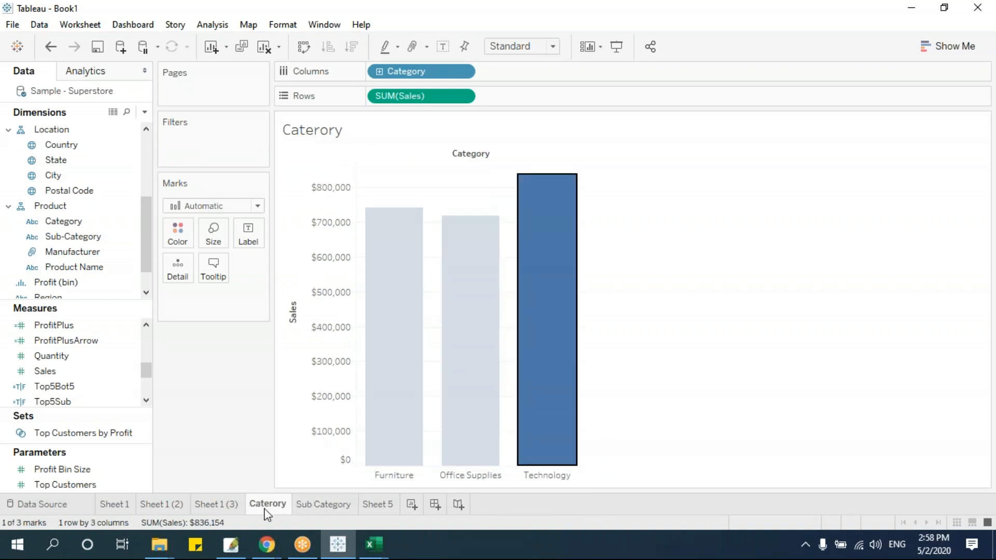
left_click(94, 25)
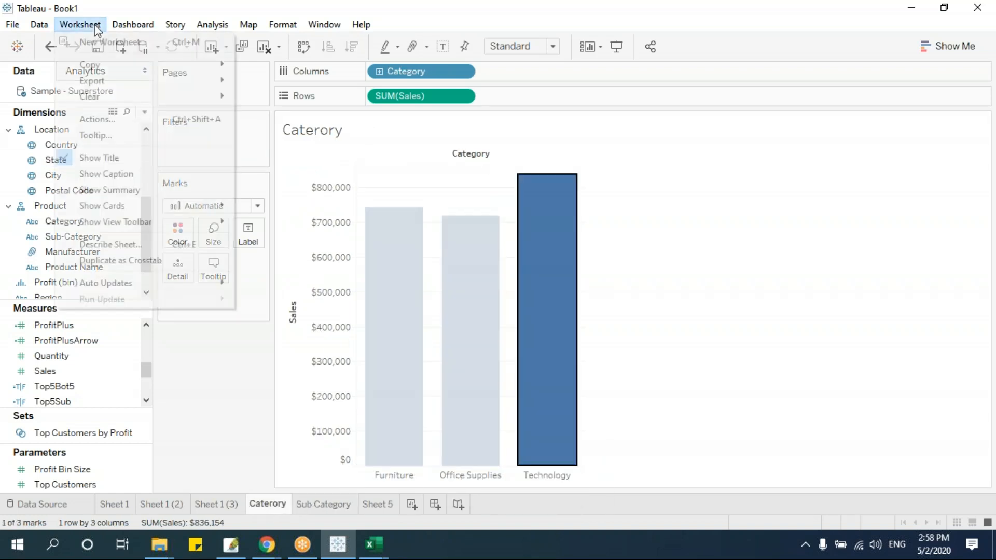
left_click(103, 119)
double_click(393, 203)
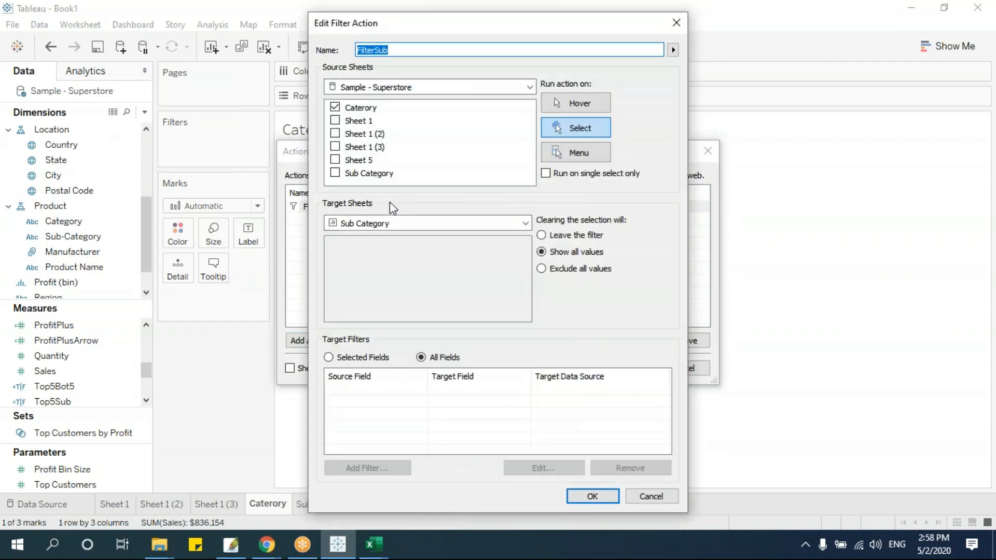
left_click(576, 152)
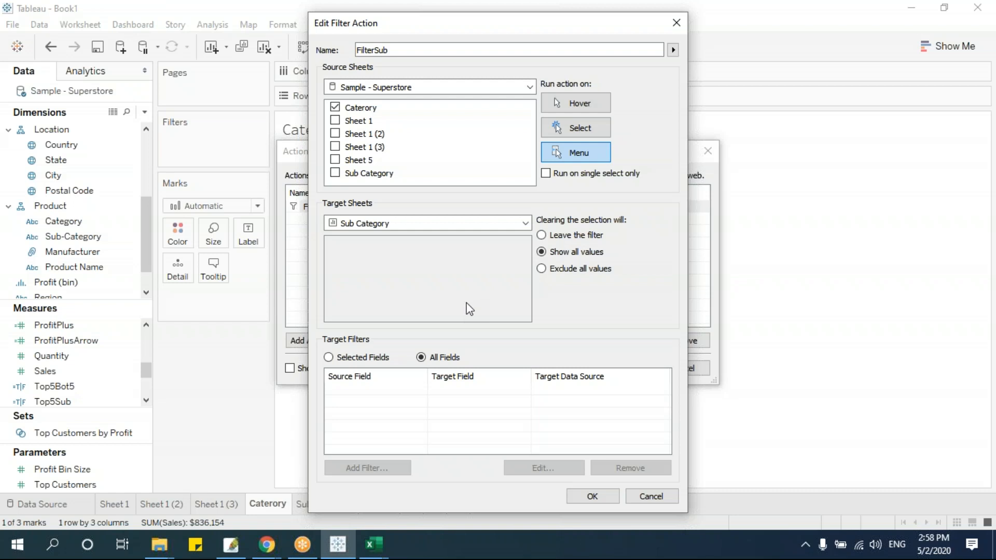
left_click(651, 496)
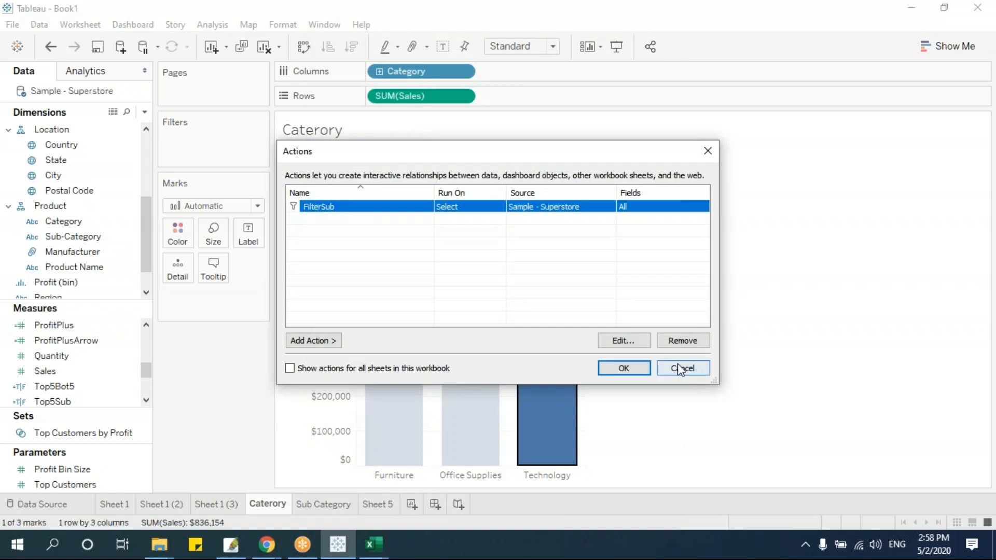
left_click(681, 368)
Create a new worksheet and place it between the Sub Category sheet and Sheet 5
left_click(376, 504)
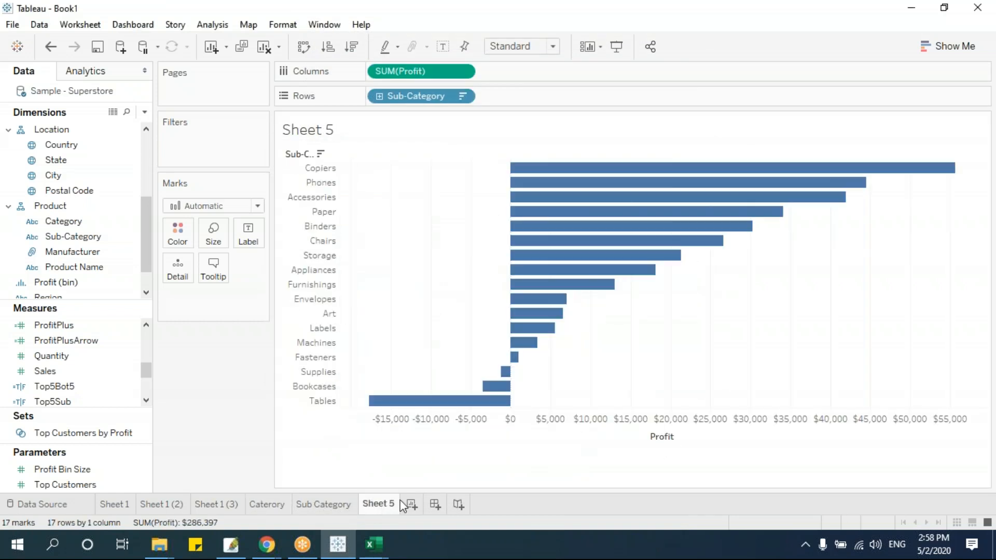
left_click(413, 506)
mouse_move(414, 506)
left_mouse_down()
mouse_move(375, 482)
mouse_move(364, 491)
mouse_move(370, 501)
left_mouse_up()
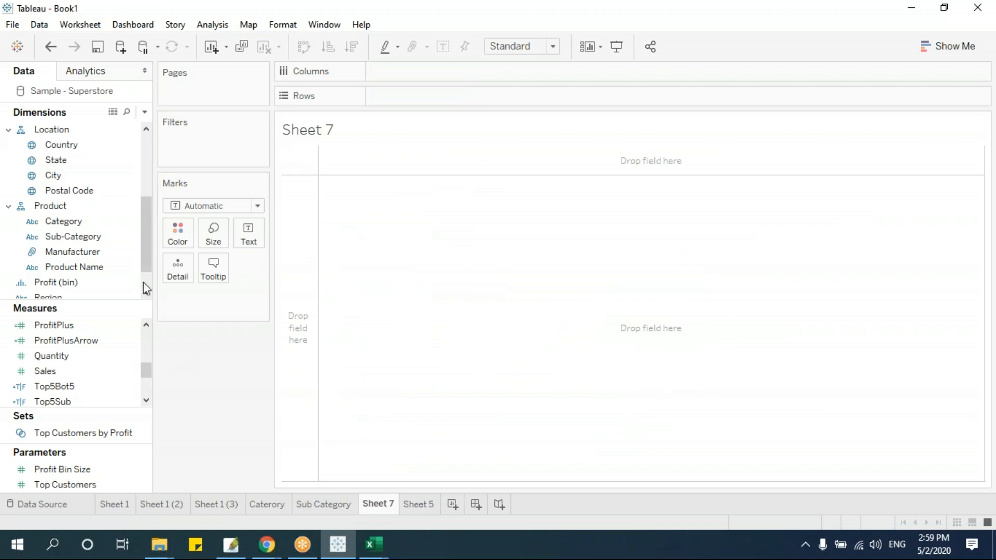
Build a text table on the new worksheet with Segment in rows and the sum of Sales as its values
left_click_drag(145, 234, 438, 99)
left_click(86, 160)
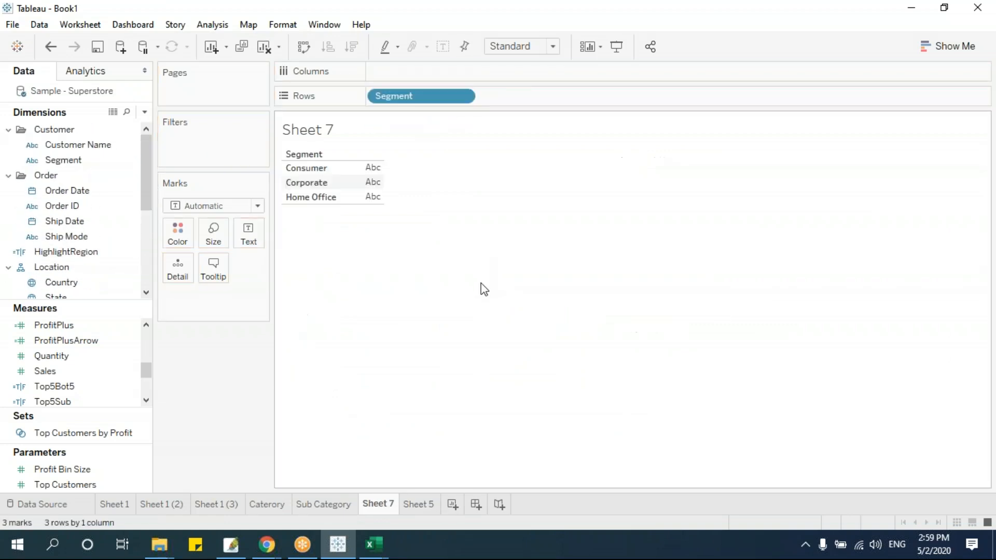
left_click_drag(64, 371, 368, 182)
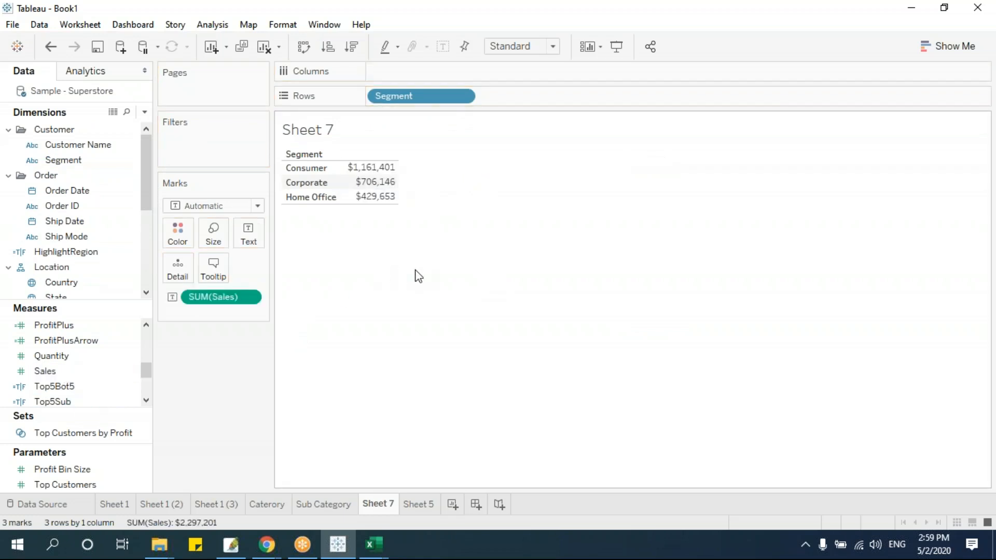
Convert the segment sales table to a bar chart with vertical bars, Segment in columns and Sales in rows
key("ctrl+w")
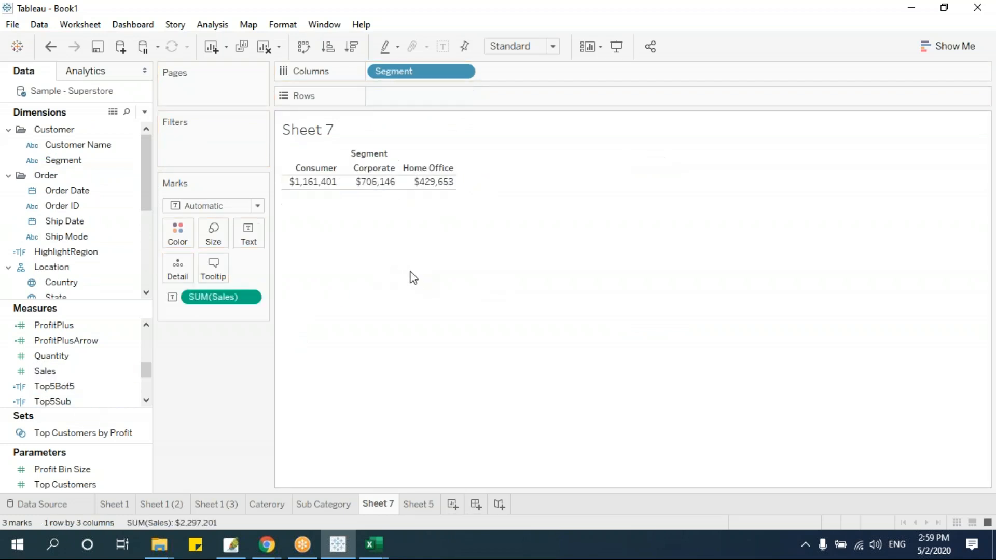
left_click(949, 47)
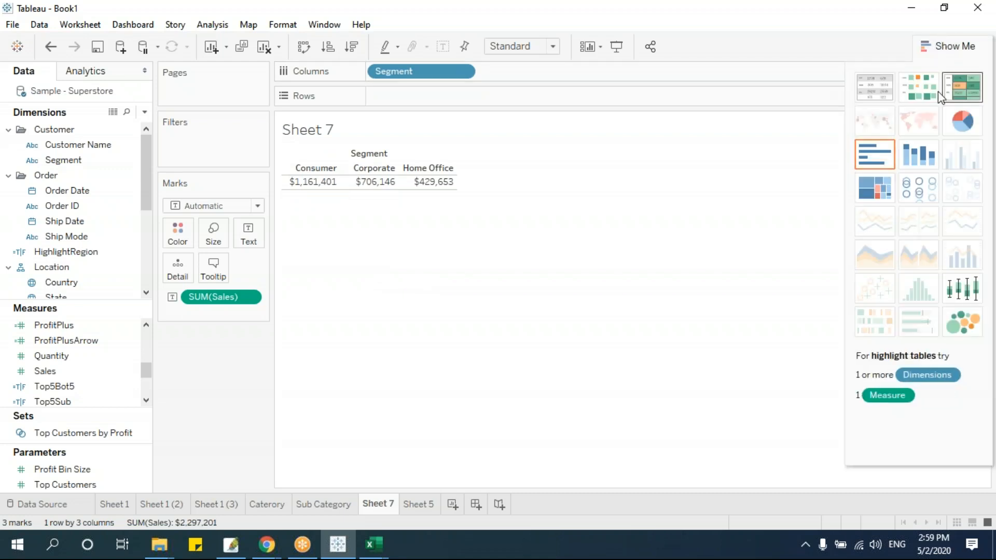
left_click(882, 154)
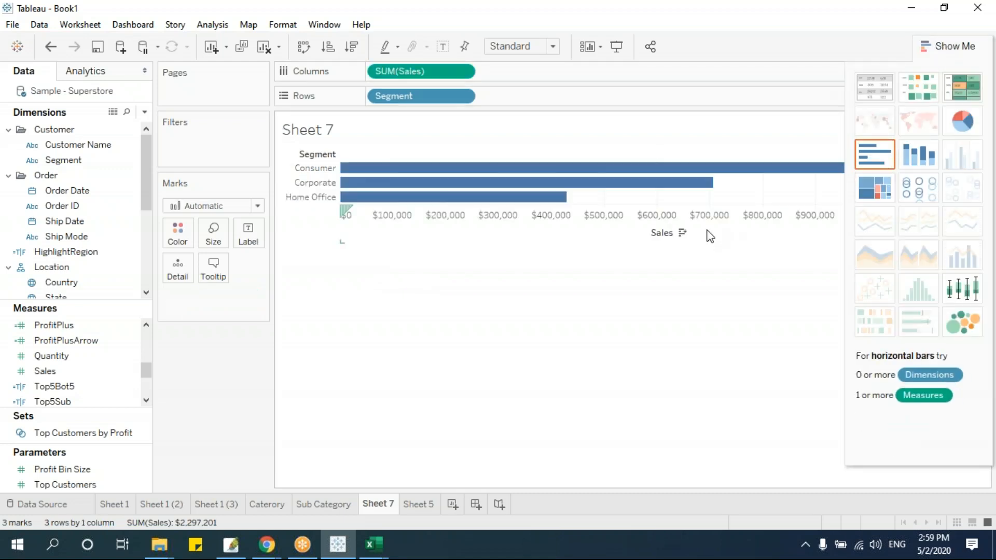
key("ctrl+w")
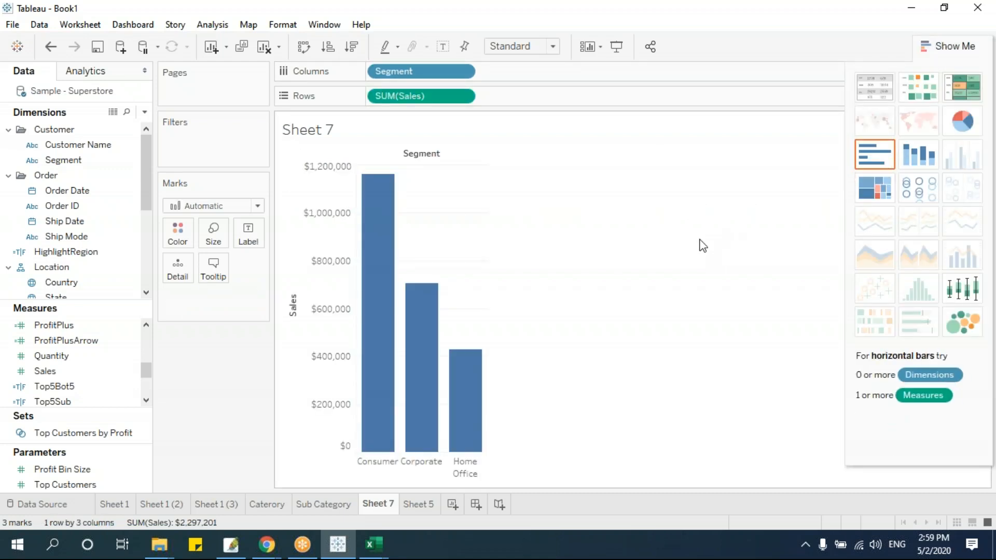
Rename the new worksheet as Segment
double_click(374, 504)
type("Segment")
key("Return")
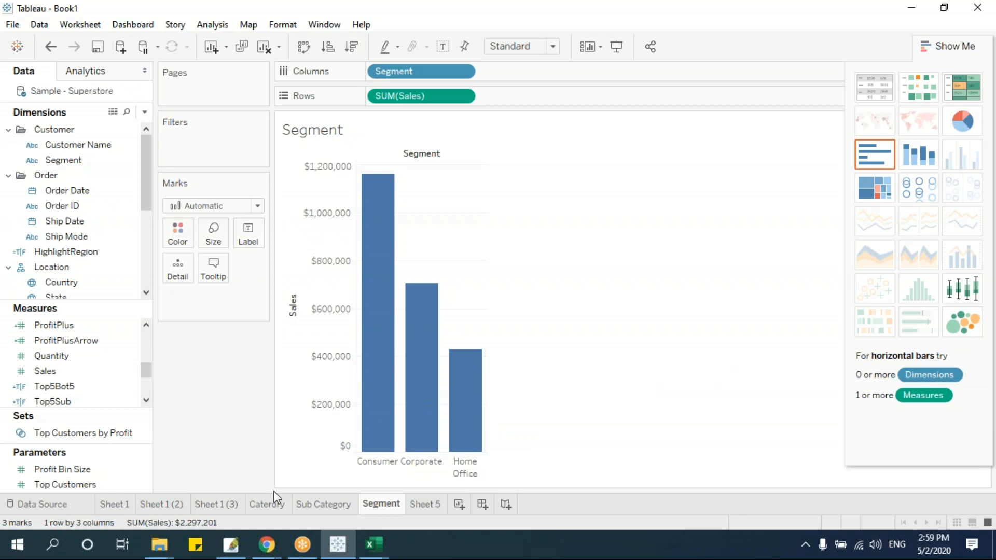
Compare the Caterory and Segment sheets, and run the filter action from the Furniture bar to view its sub-categories
left_click(266, 504)
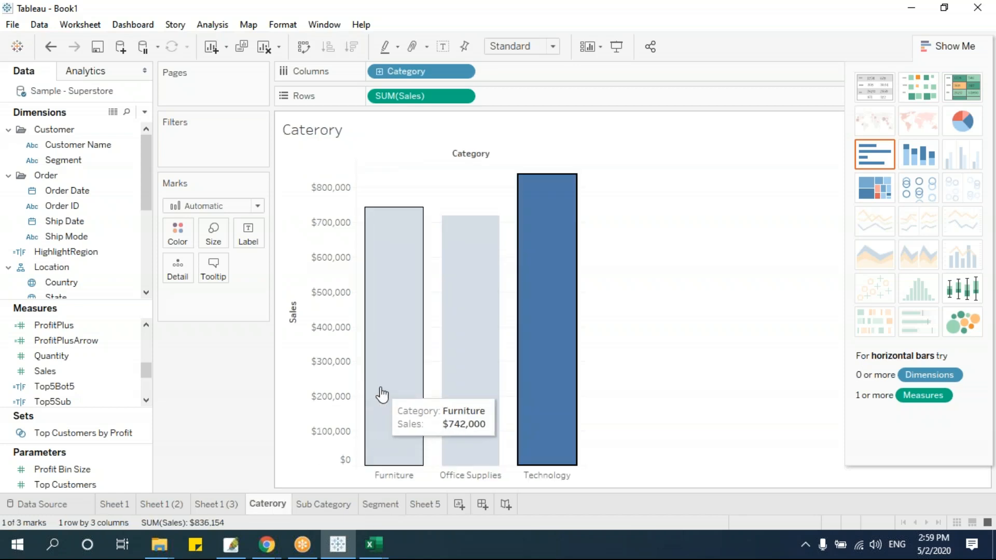
left_click(372, 504)
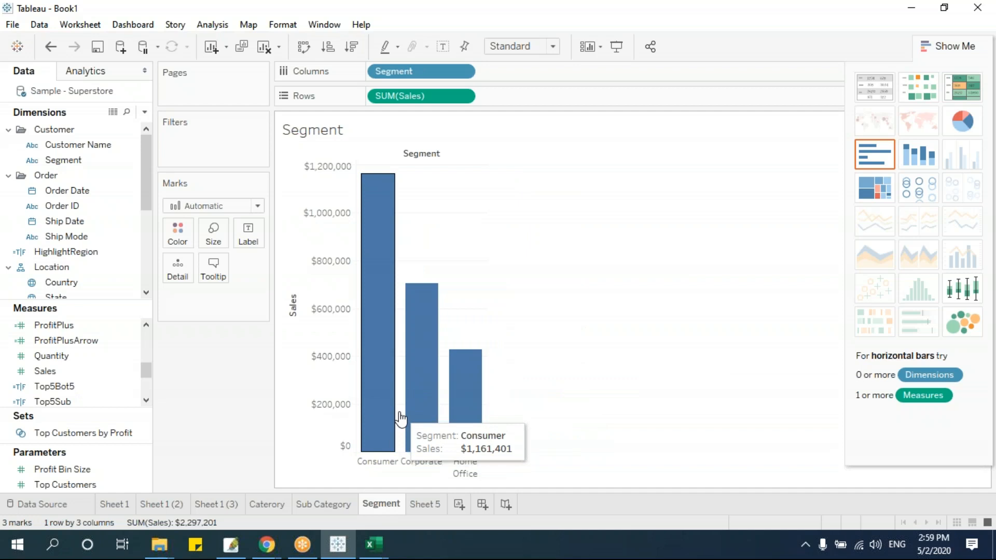
left_click(263, 505)
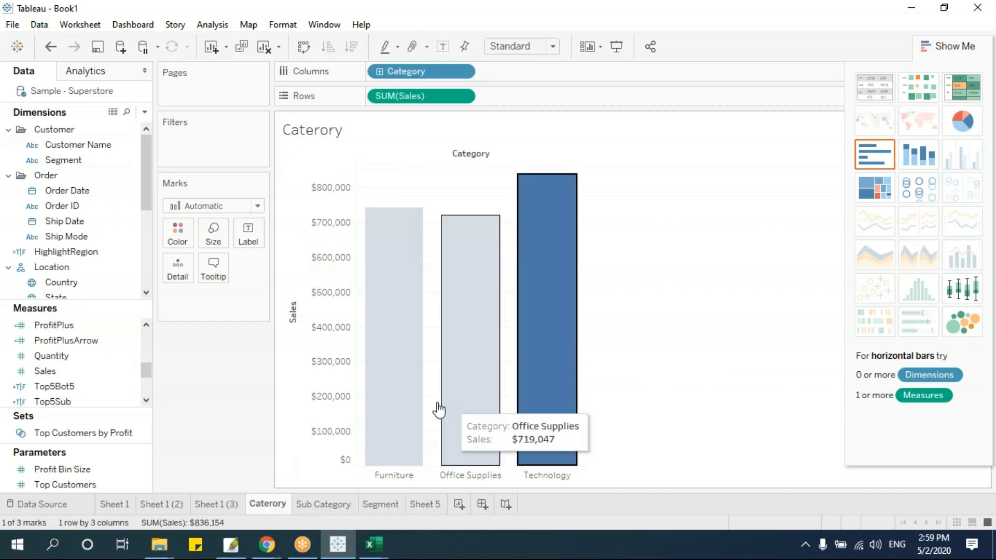
left_click(385, 371)
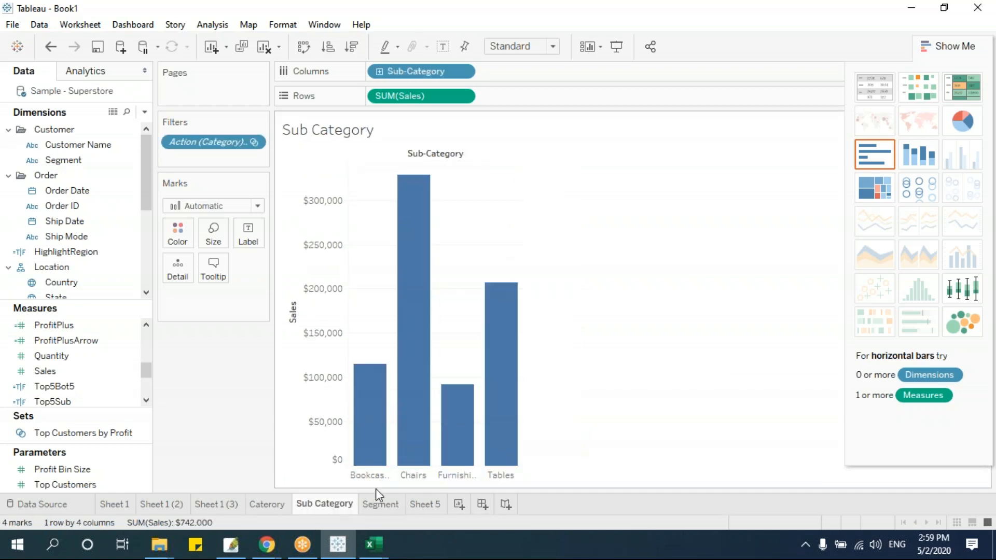
mouse_move(342, 513)
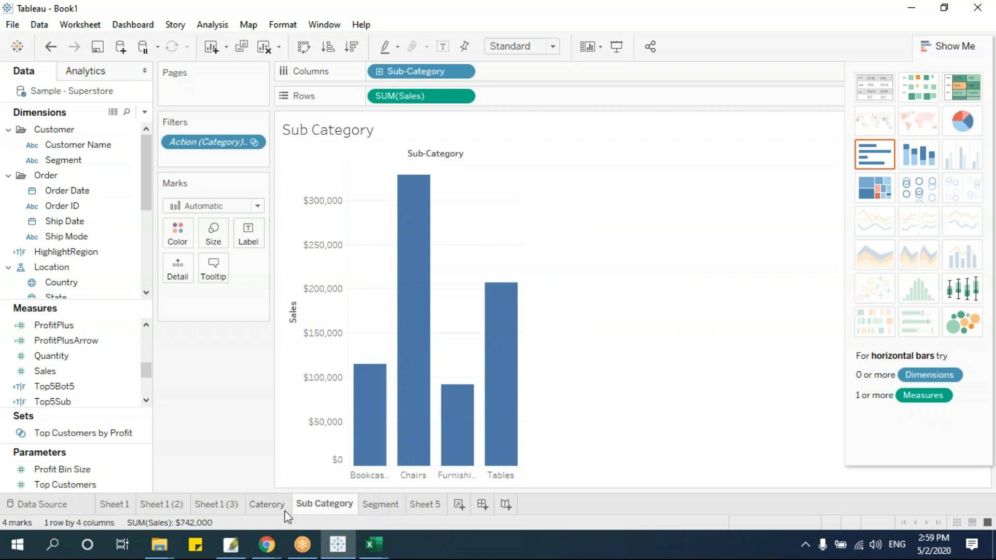
Remove the FilterSub action from the Caterory sheet's worksheet actions
left_click(263, 505)
left_click(78, 24)
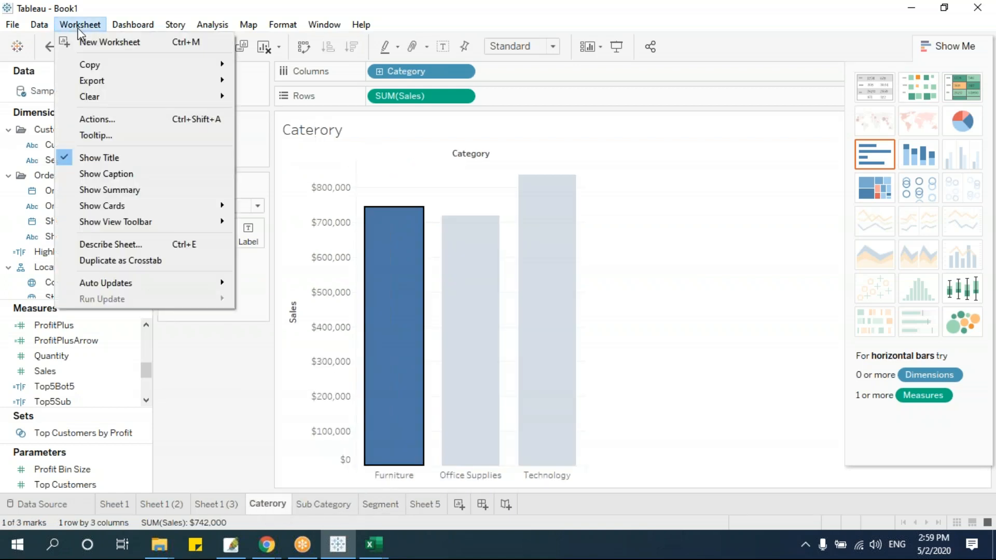
left_click(107, 120)
left_click(319, 207)
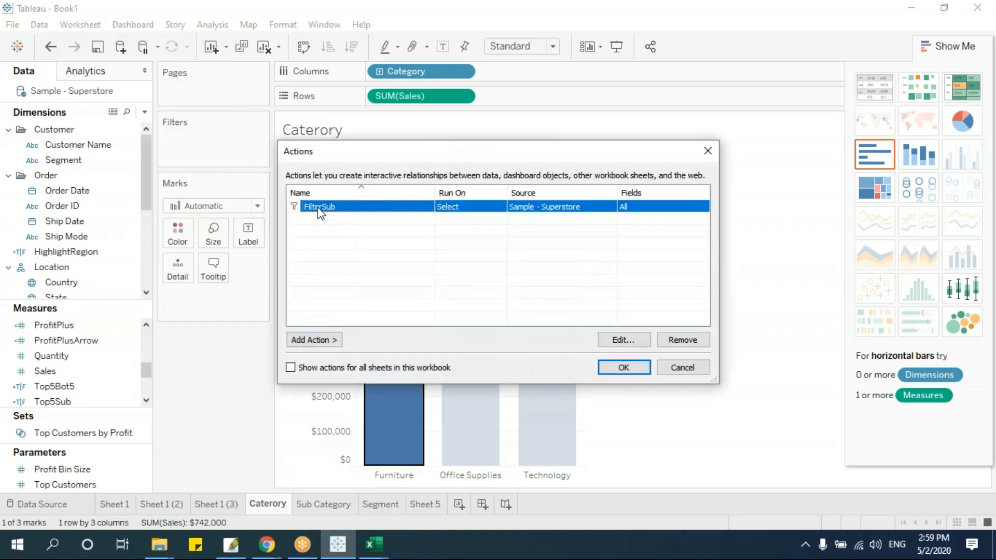
left_click(681, 340)
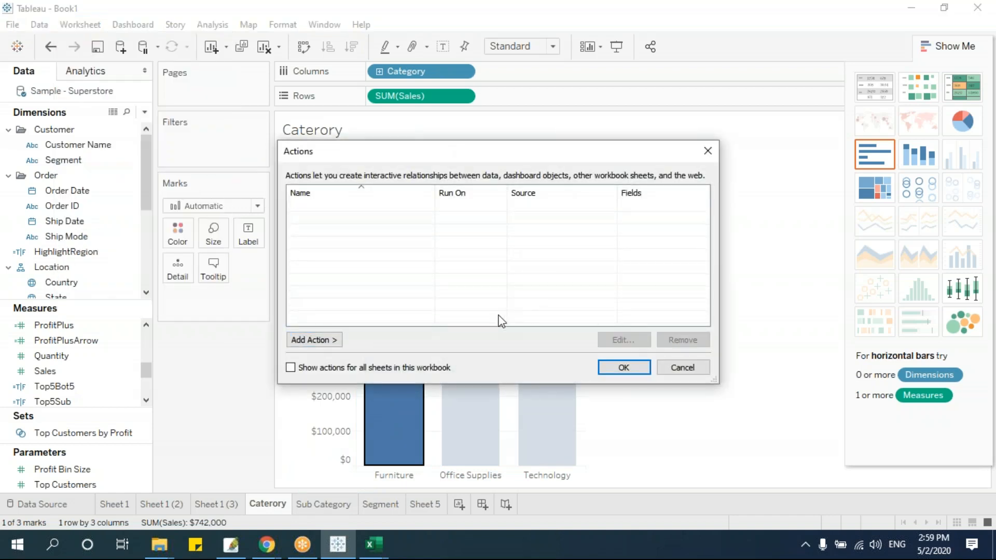
Add a filter action named MultiFilter with Caterory as its only source sheet
left_click(330, 343)
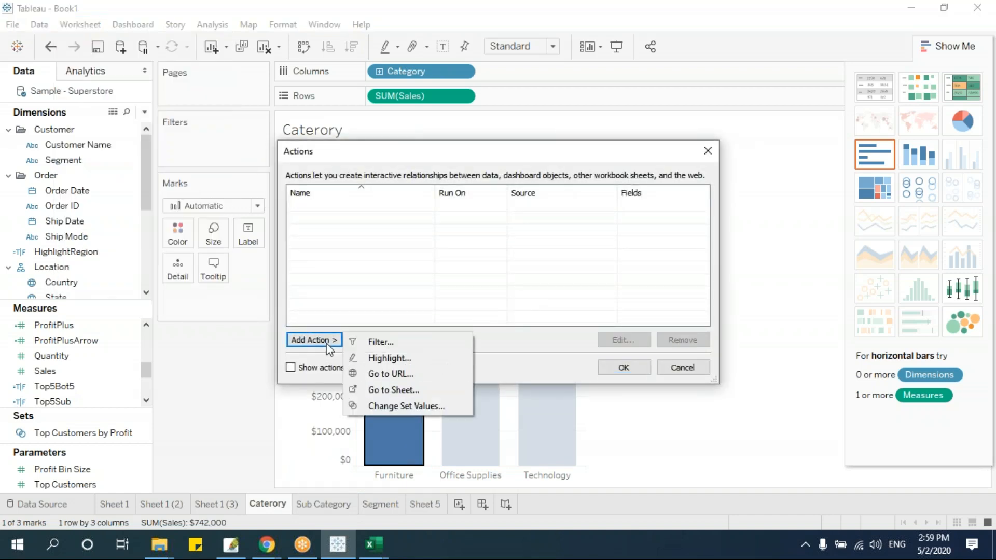
left_click(395, 343)
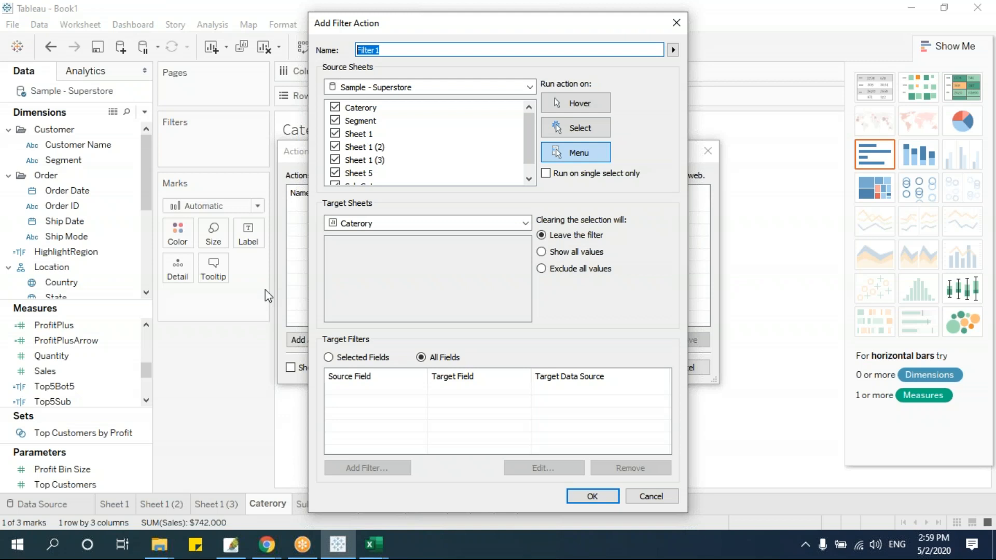
type("MU")
left_click(335, 120)
left_click(335, 134)
left_click(335, 147)
left_click(335, 160)
left_click(335, 172)
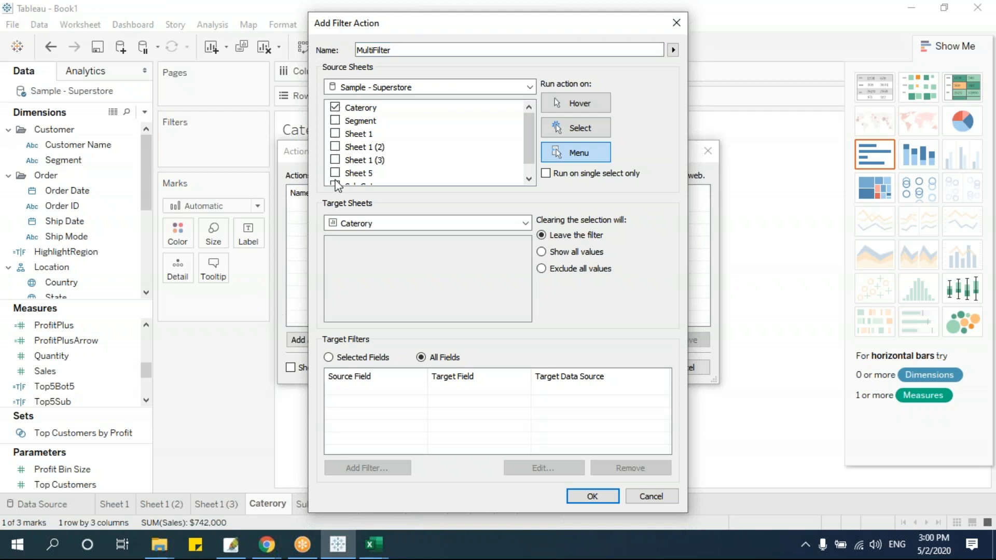
Set Sub Category as the MultiFilter action's target sheet and make it run on Menu
left_click(519, 227)
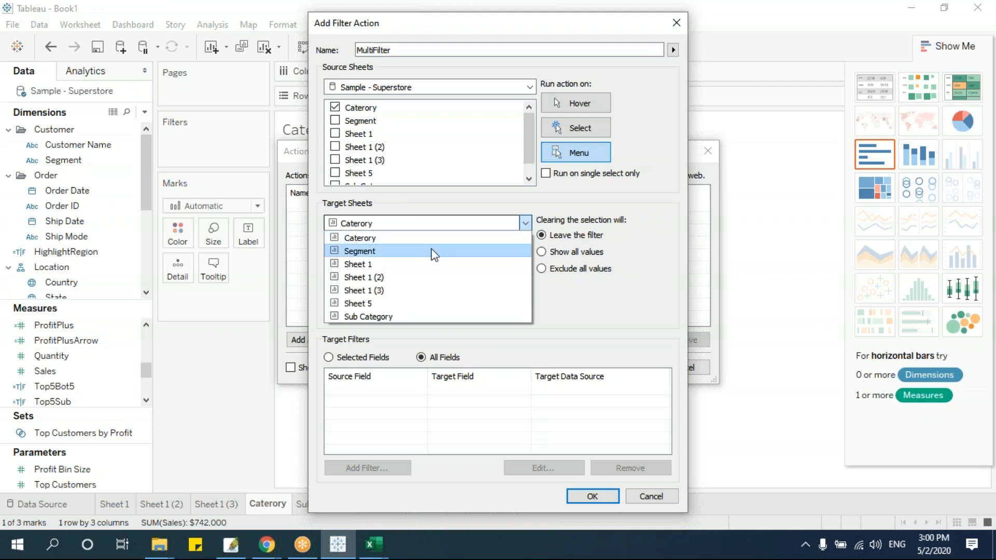
left_click(395, 316)
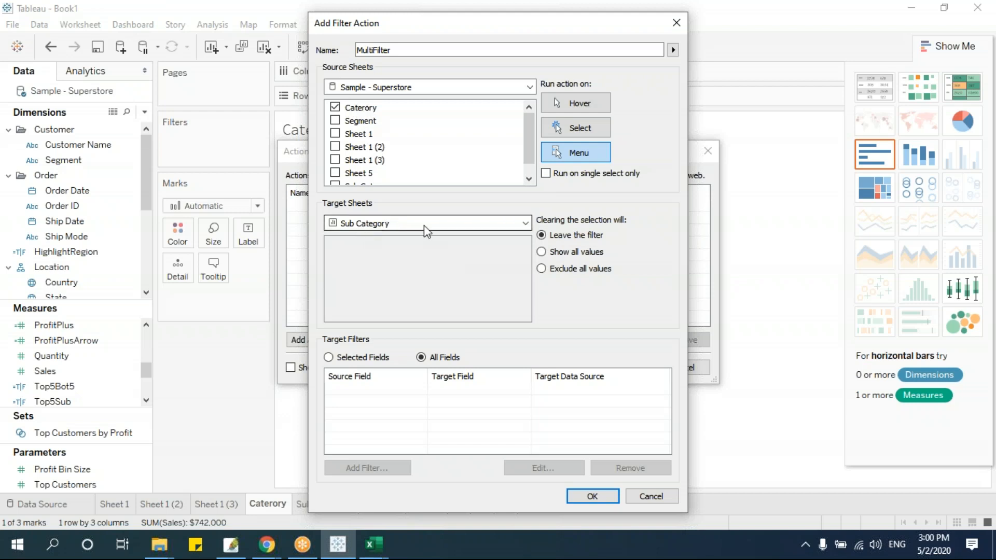
left_click(571, 152)
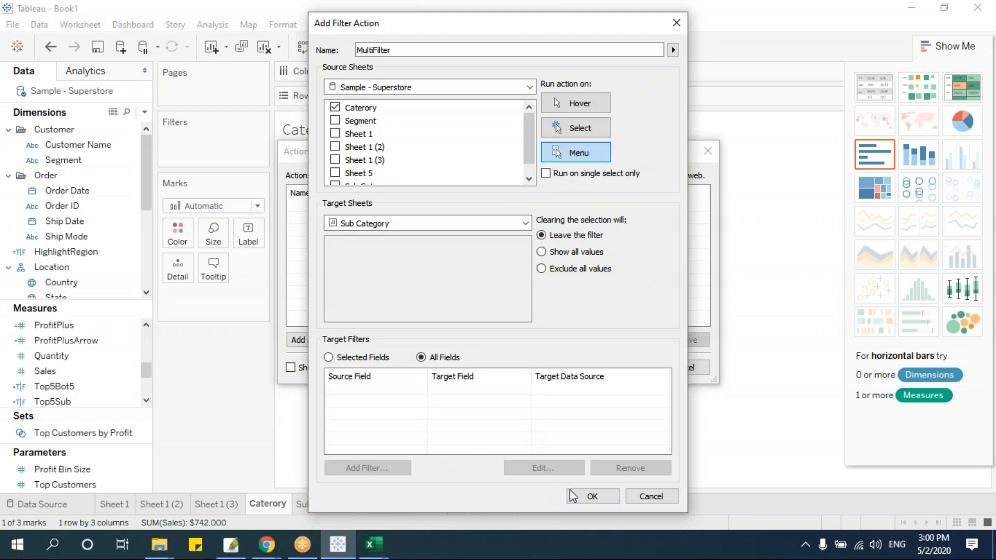
Rename the filter action as MultiFilterSub and save it
double_click(378, 50)
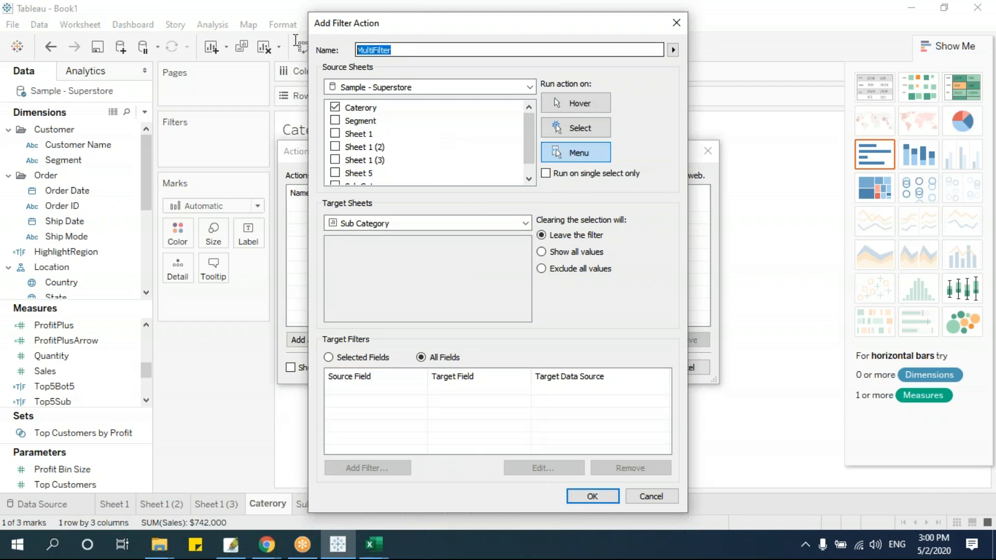
left_click(427, 47)
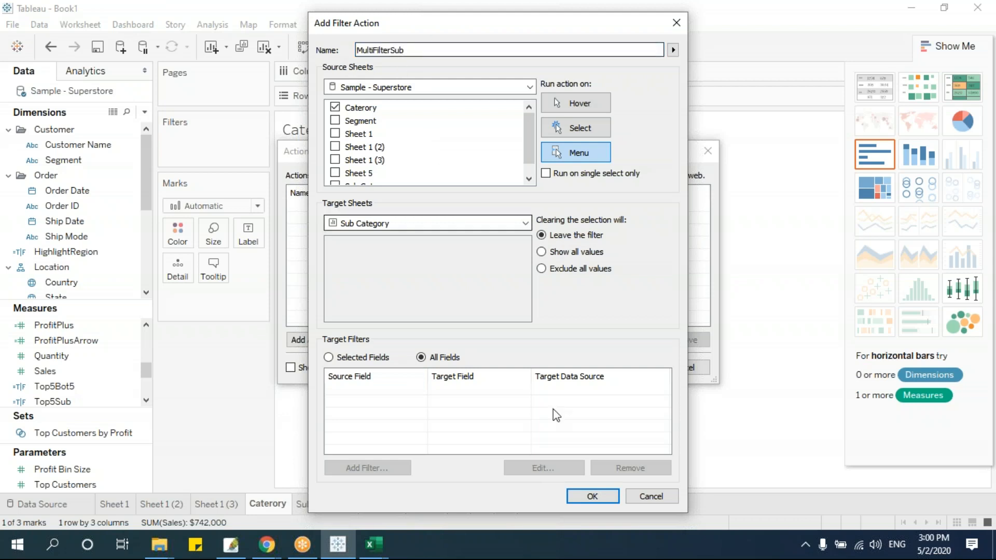
left_click(592, 496)
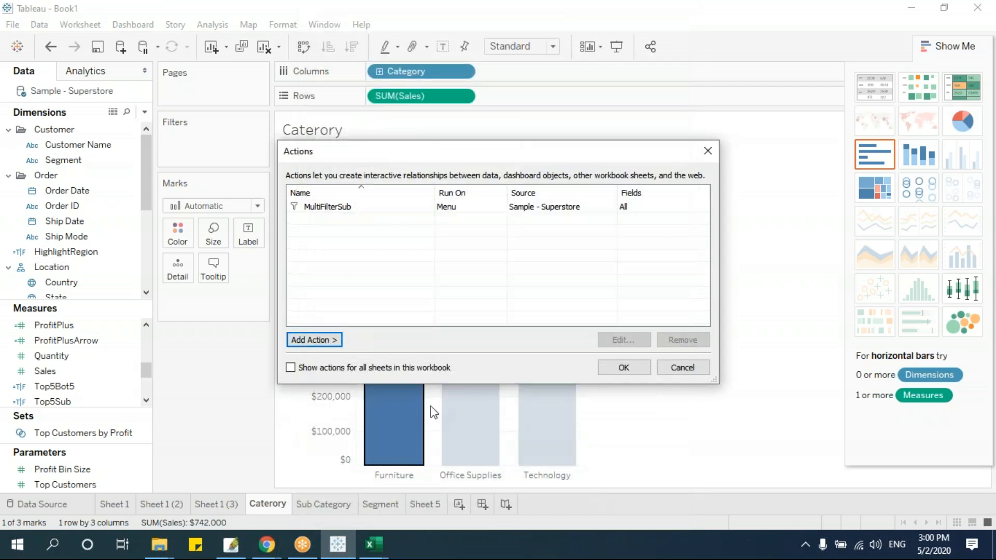
Add a new filter action on the Caterory sheet and deselect its source sheets
left_click(325, 339)
left_click(366, 344)
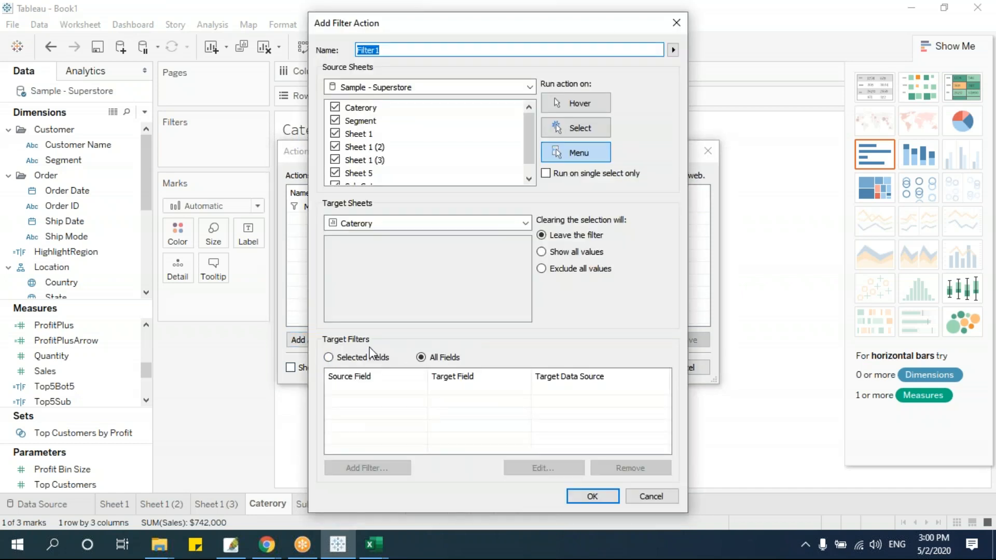
left_click(335, 108)
left_click(335, 120)
left_click(335, 134)
left_click(336, 147)
left_click(335, 160)
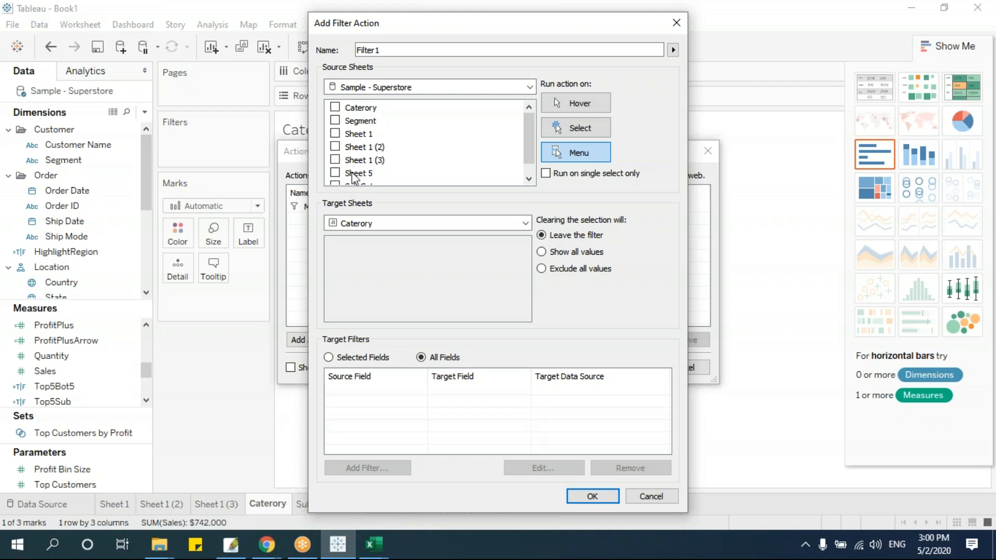
Name the filter action MultiFilterSegment, set Segment as its target sheet and save the worksheet actions
left_click_drag(410, 49, 265, 46)
type("MultiFilter")
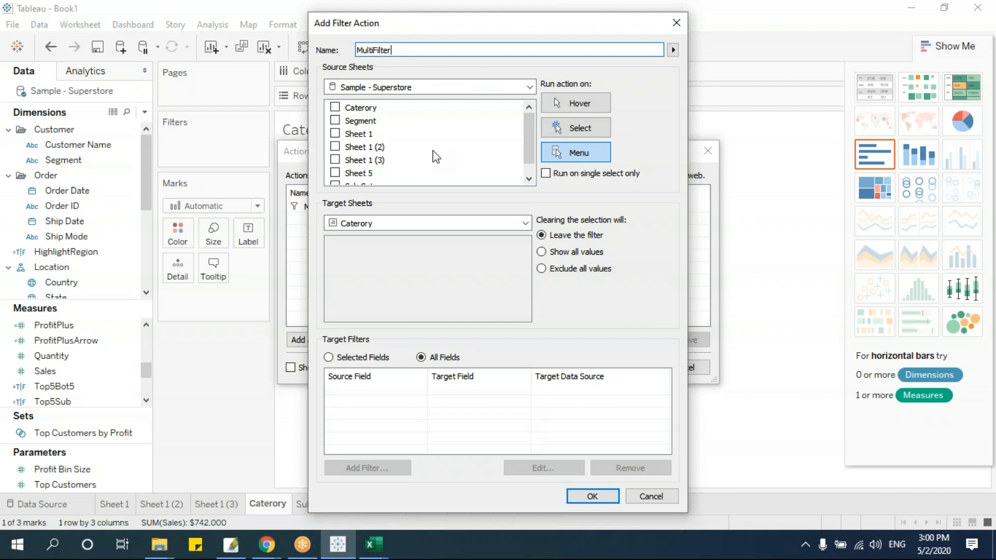
type("Segment")
left_click(484, 224)
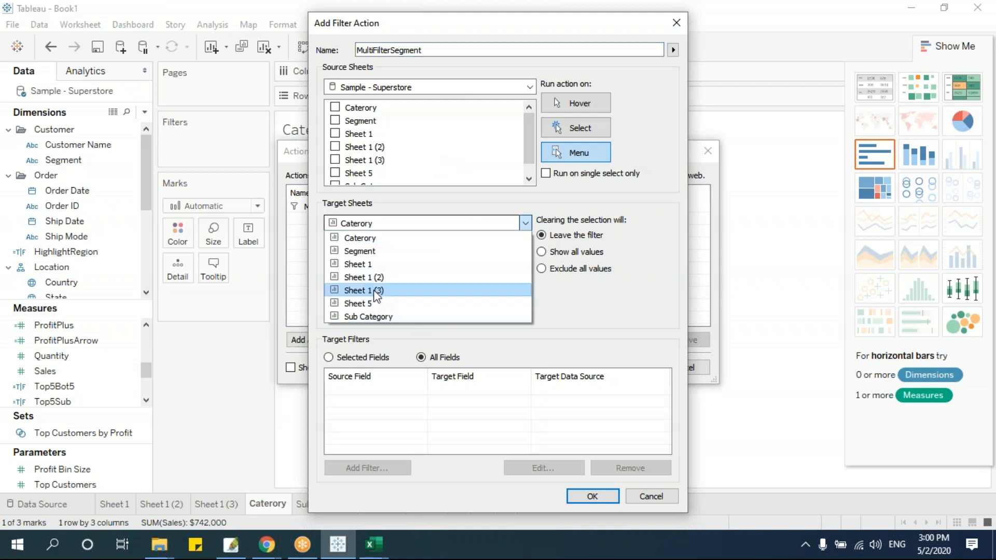
left_click(366, 251)
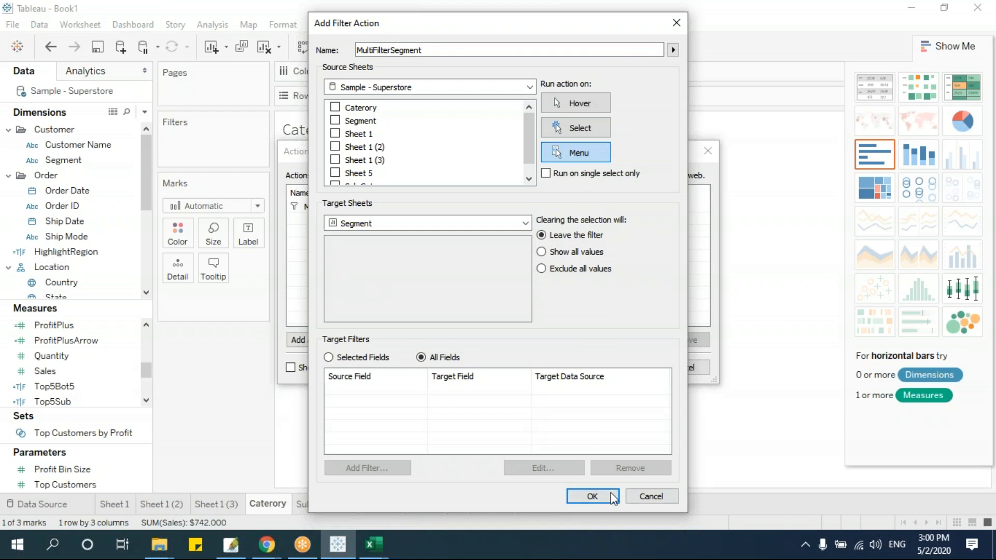
left_click(592, 495)
left_click(624, 368)
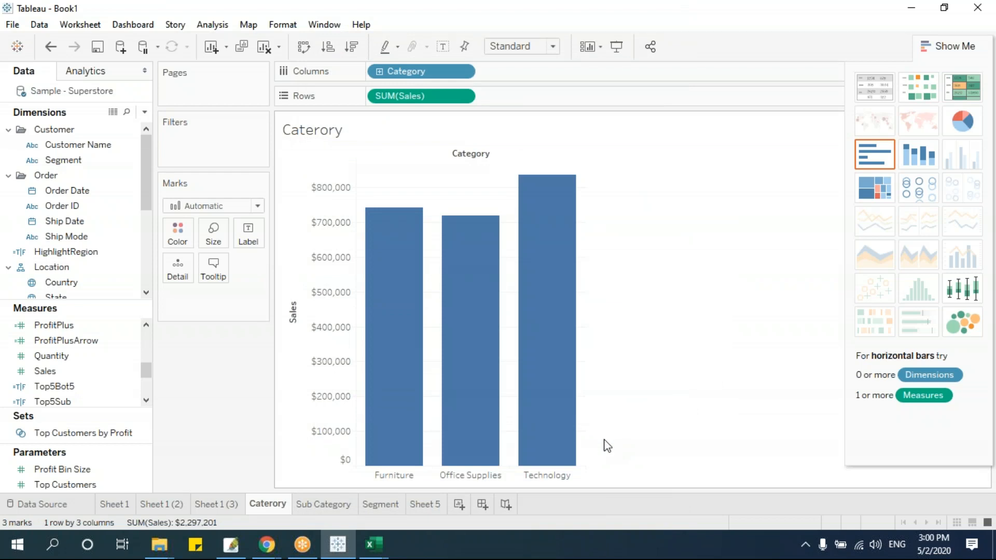
Run the MultiFilterSub action for the Furniture bar on the Caterory sheet
left_click(322, 507)
left_click(269, 504)
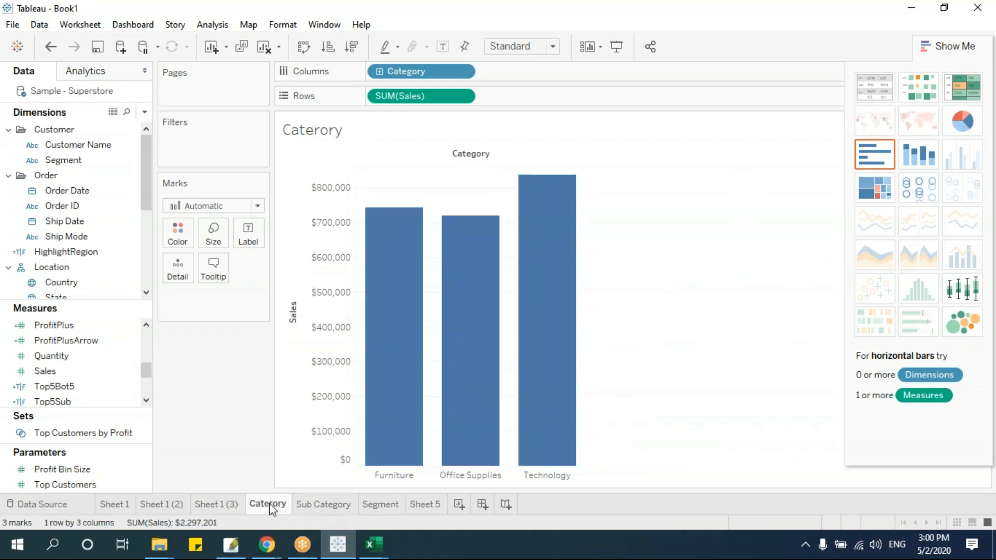
mouse_move(505, 365)
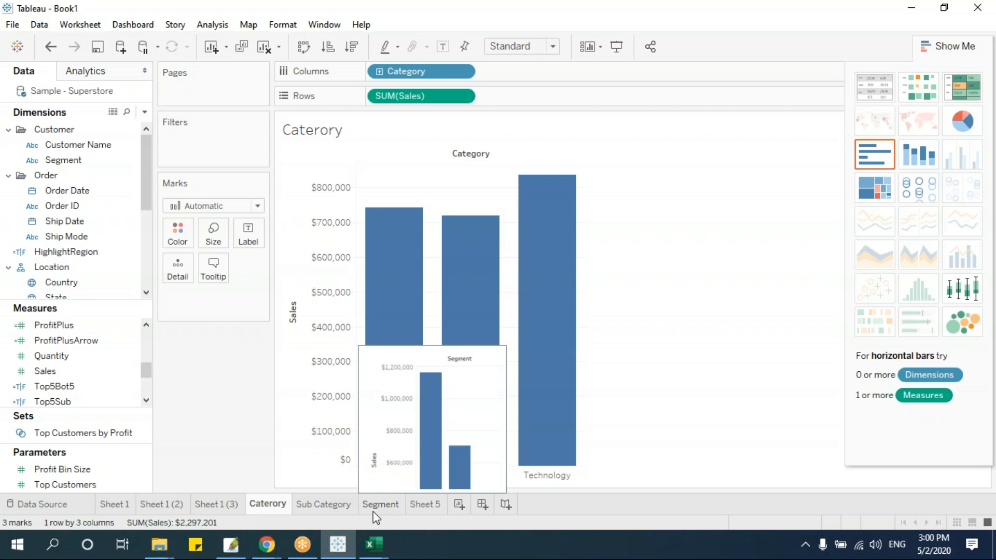
mouse_move(572, 332)
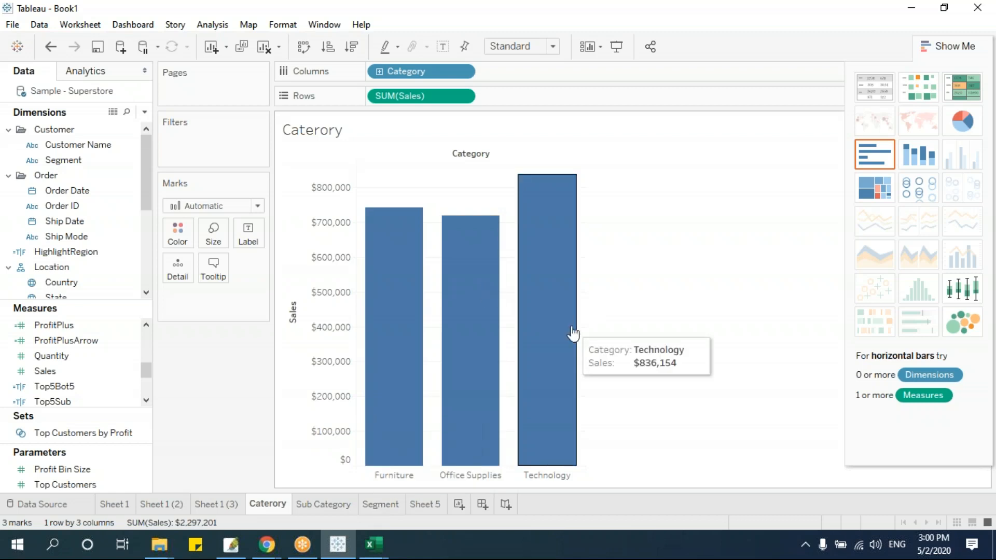
left_click(400, 287)
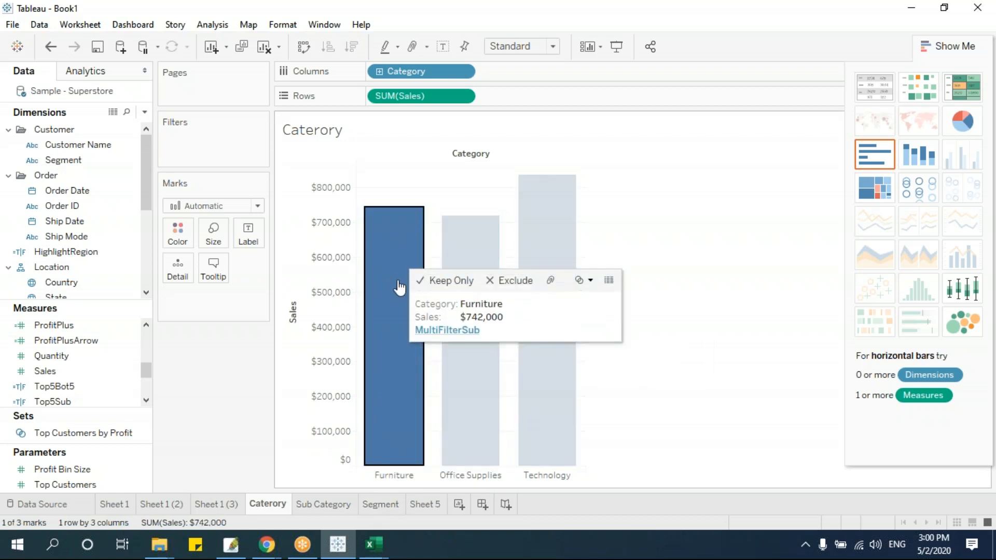
left_click(444, 332)
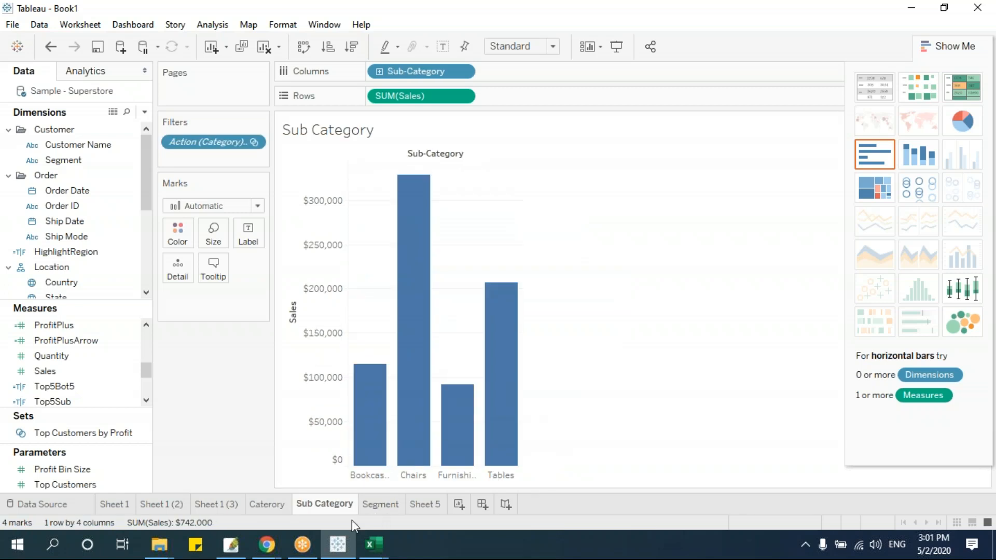
Edit the MultiFilterSegment action to use Caterory as its source sheet and save it
left_click(80, 24)
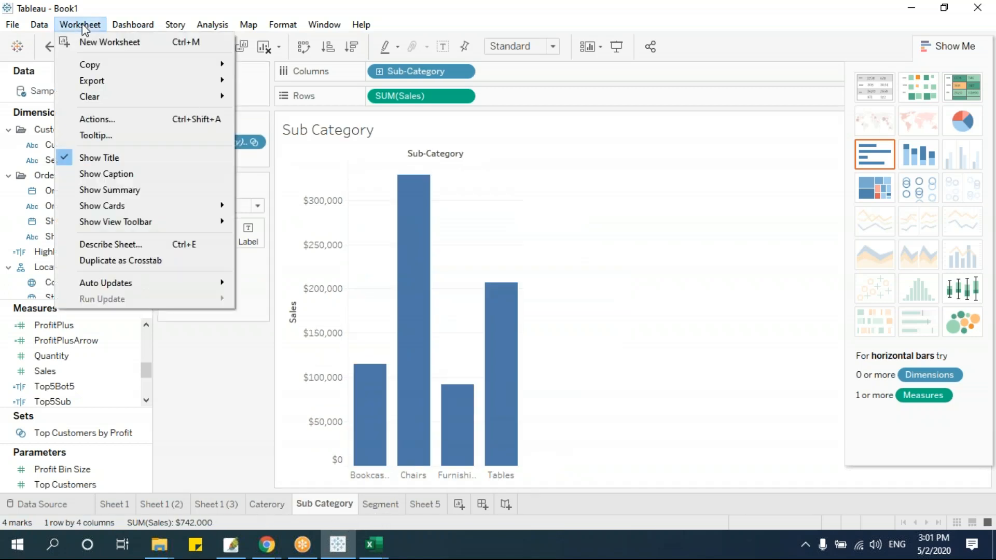
left_click(94, 119)
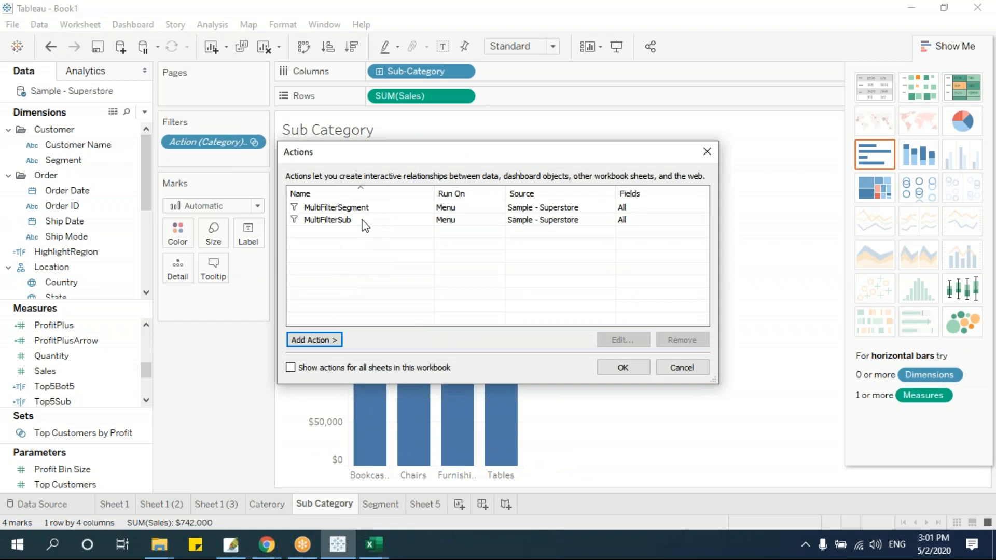
double_click(368, 212)
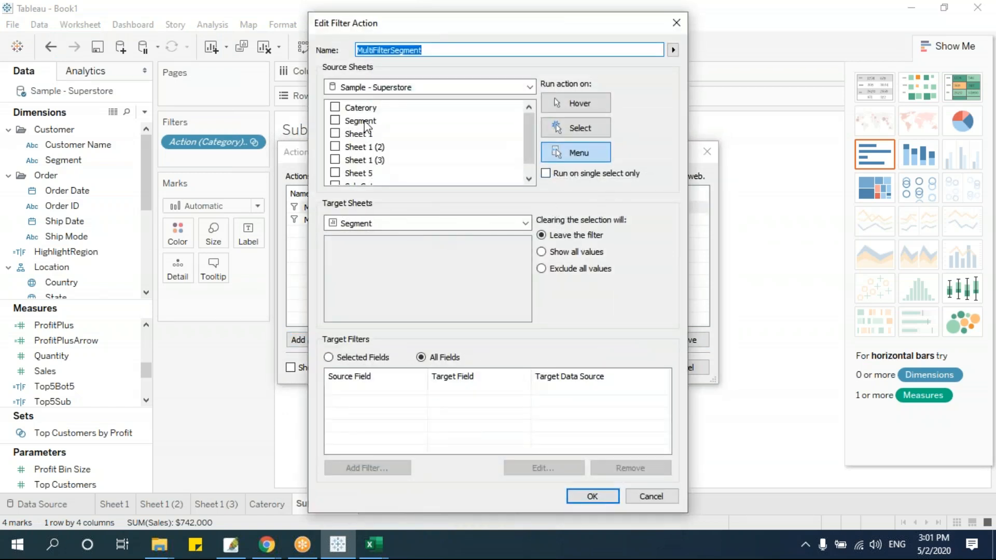
left_click(335, 108)
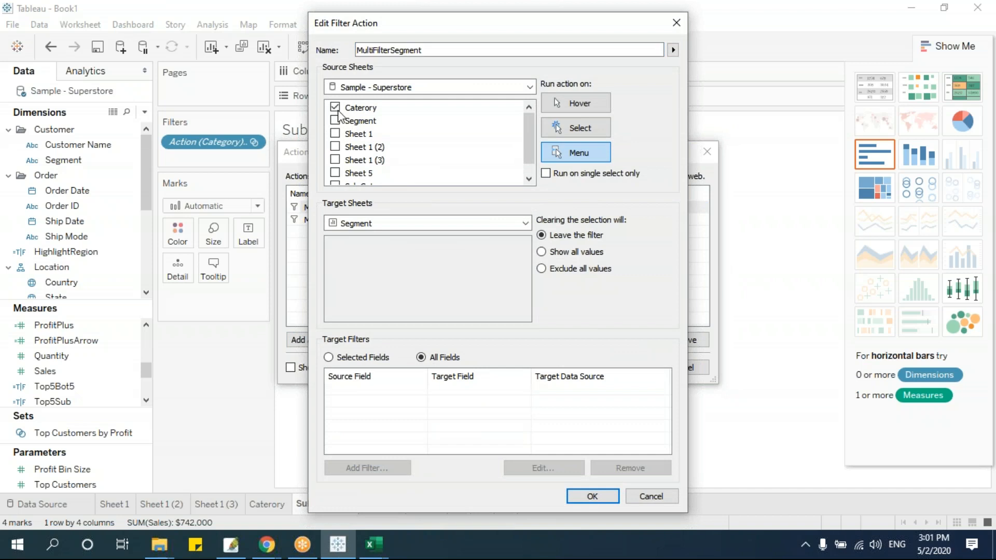
left_click(592, 496)
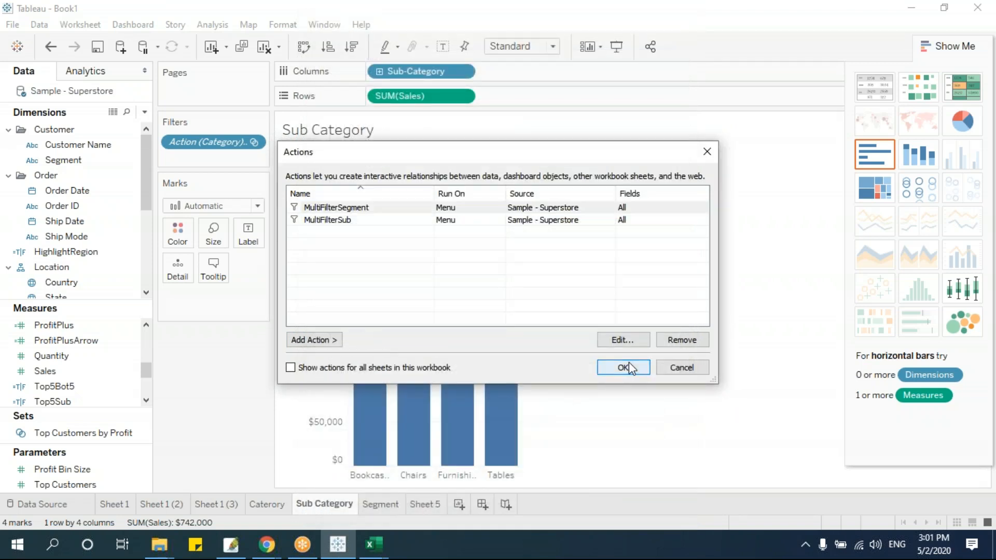
left_click(628, 363)
Run the MultiFilterSegment action for the Office Supplies bar on the Caterory sheet
left_click(266, 504)
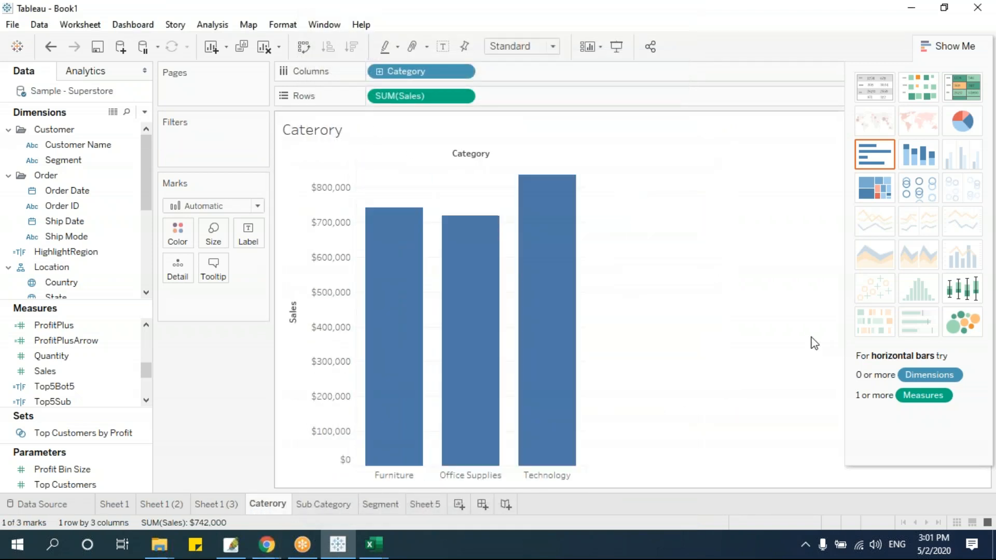
left_click(483, 314)
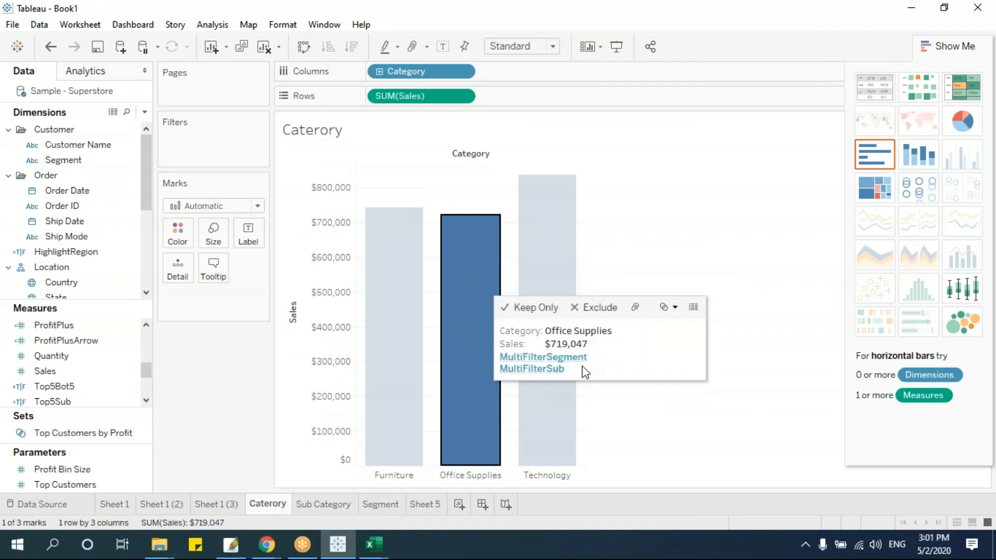
left_click(577, 361)
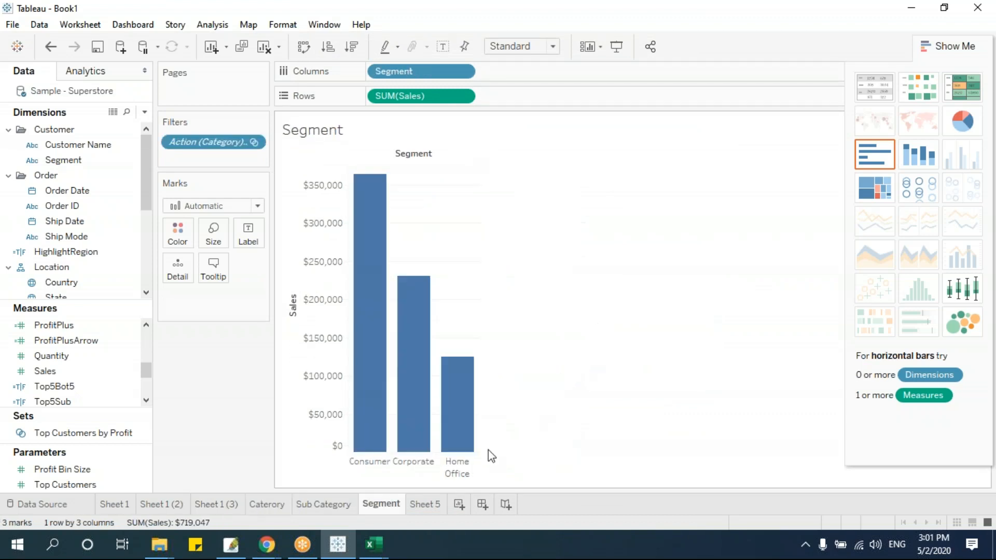
Run the MultiFilterSub action for the Technology bar on the Caterory sheet
mouse_move(409, 503)
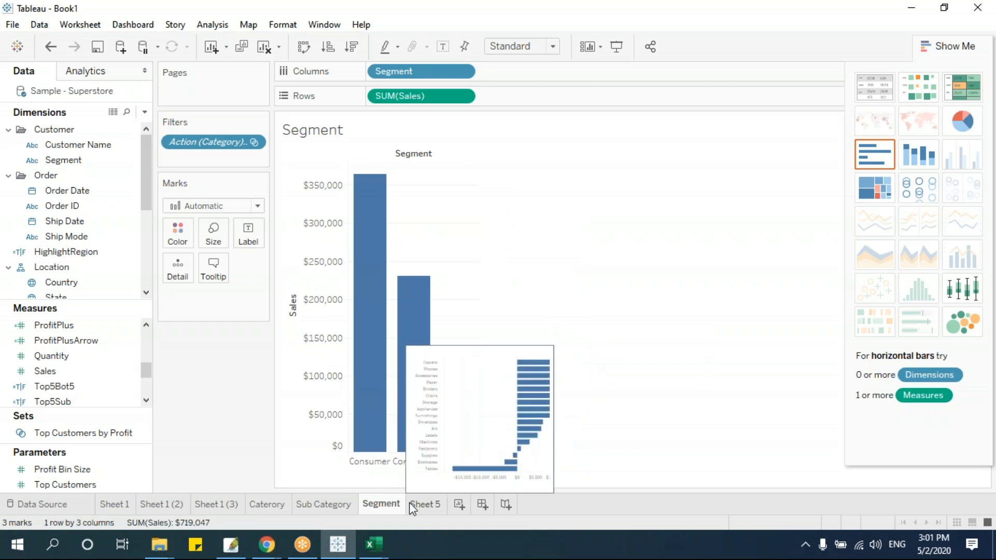
left_click(280, 504)
left_click(545, 258)
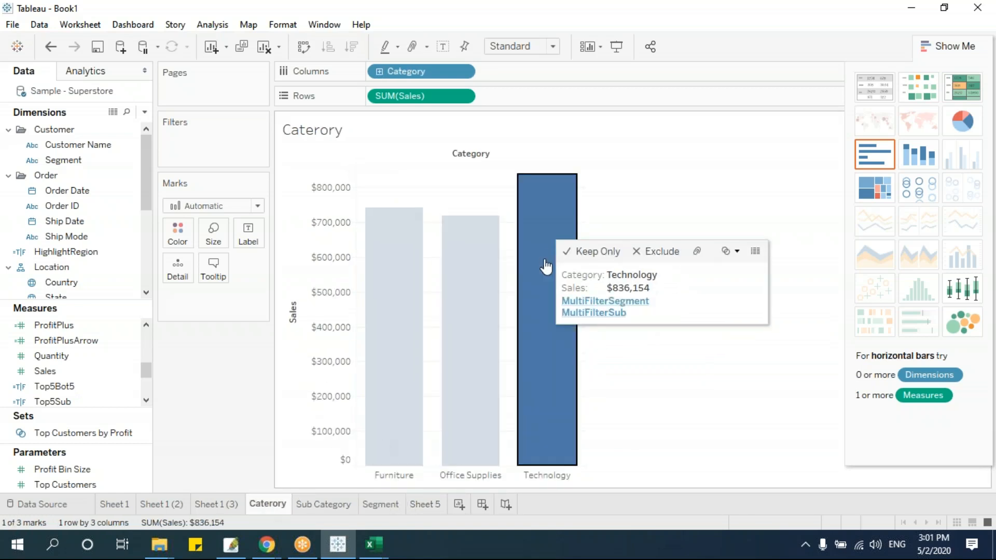
left_click(602, 313)
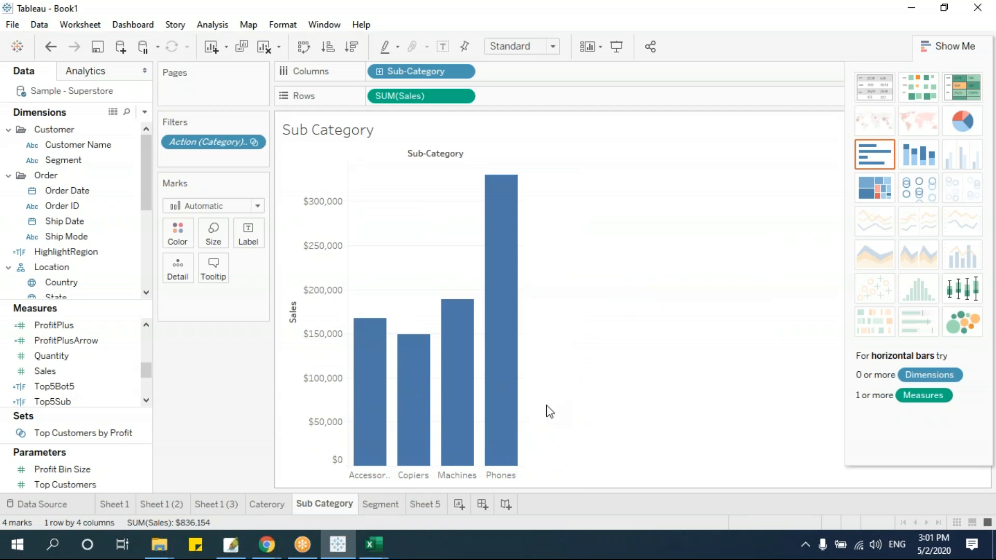
Remove the MultiFilterSub and MultiFilterSegment filter actions from the worksheet actions and save the change
left_click(80, 25)
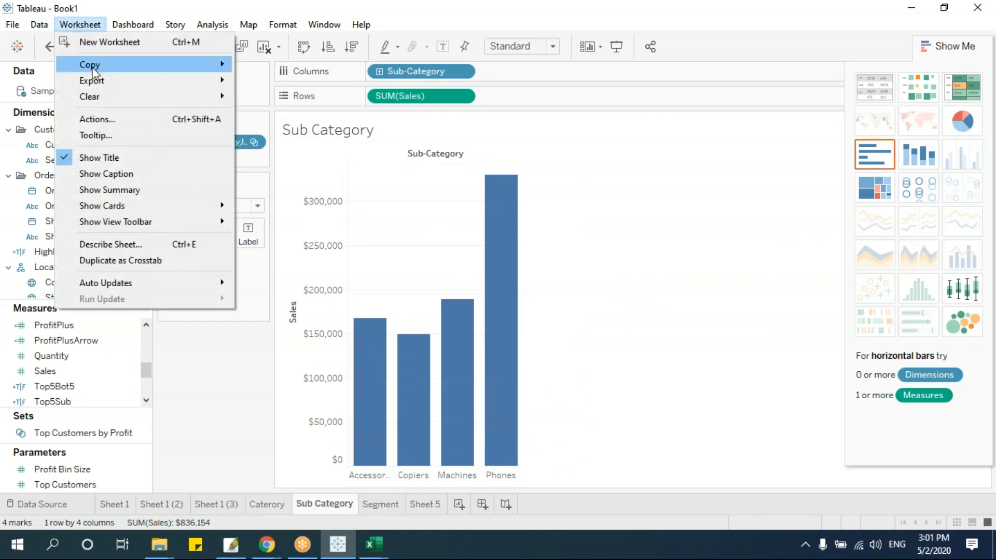
left_click(113, 117)
double_click(384, 207)
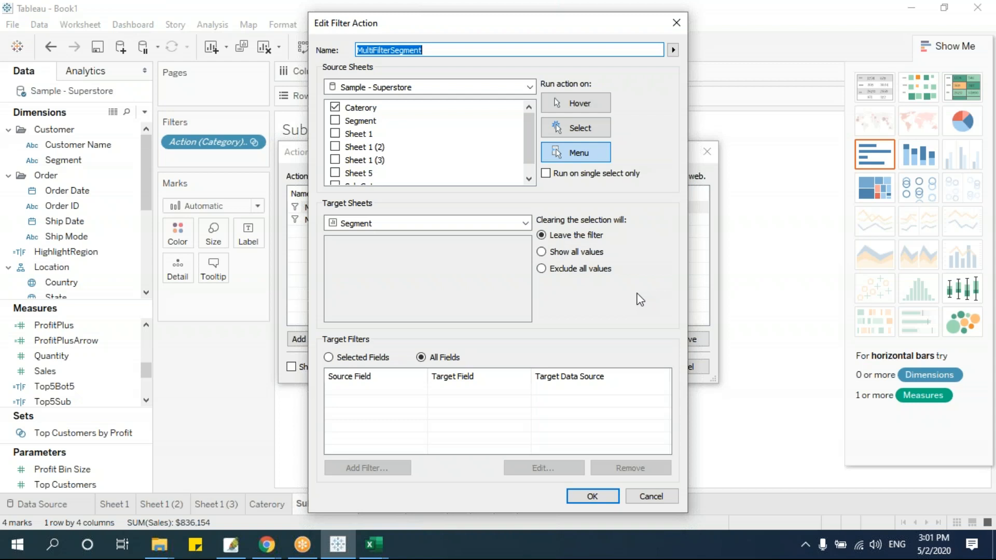
key("Escape")
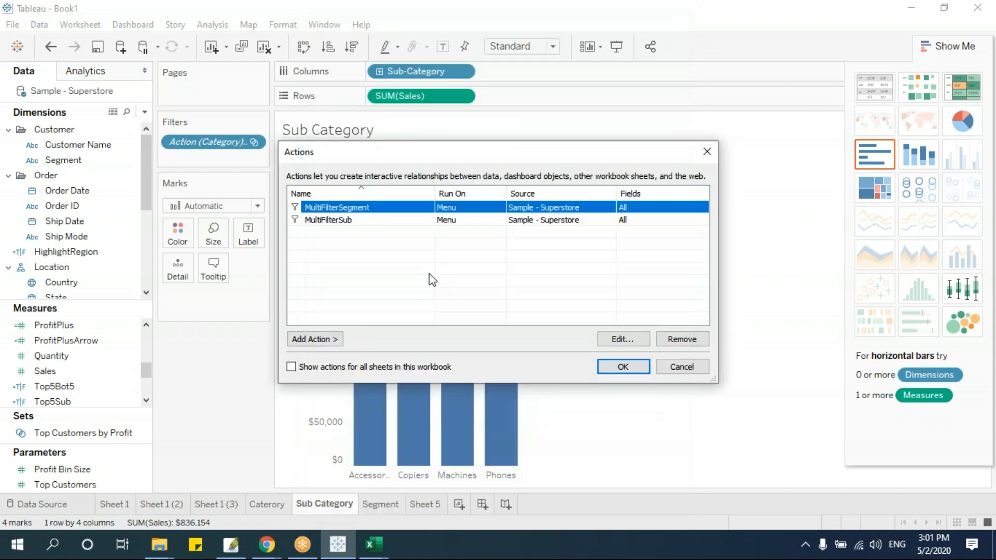
left_click(354, 221)
left_click(681, 339)
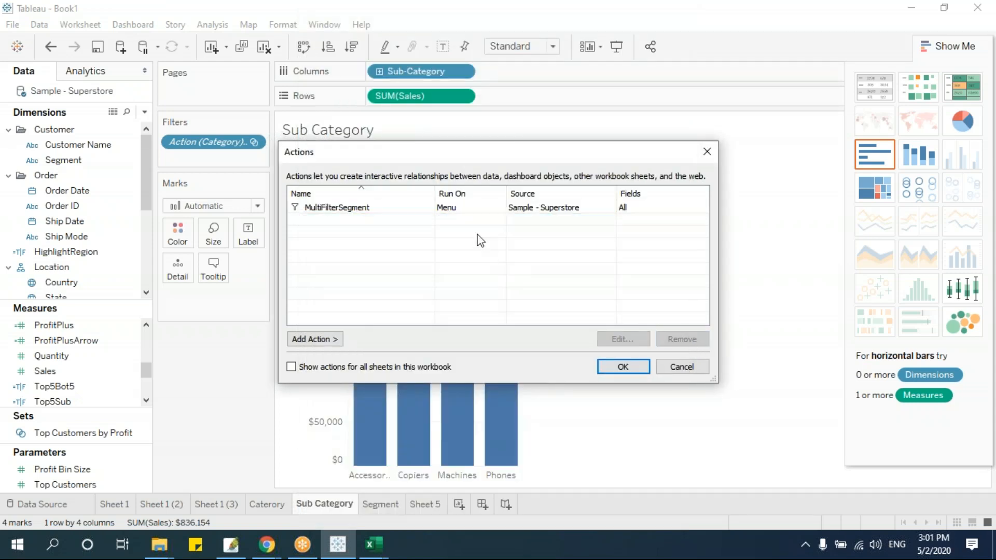
left_click(461, 208)
left_click(684, 340)
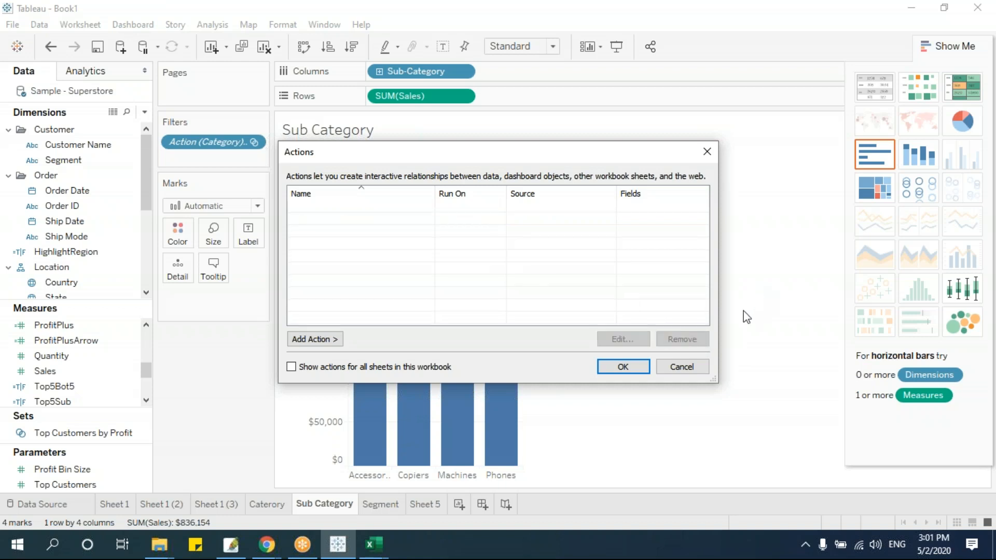
left_click(628, 368)
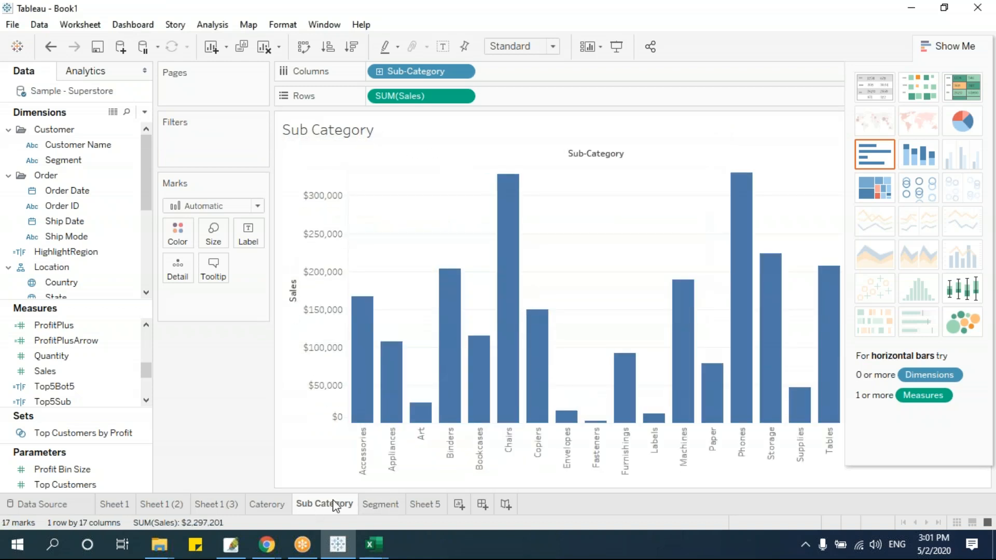
Hide the Show Me pane and add Category ahead of Sub-Category in the Sub Category sheet's columns
left_click(952, 46)
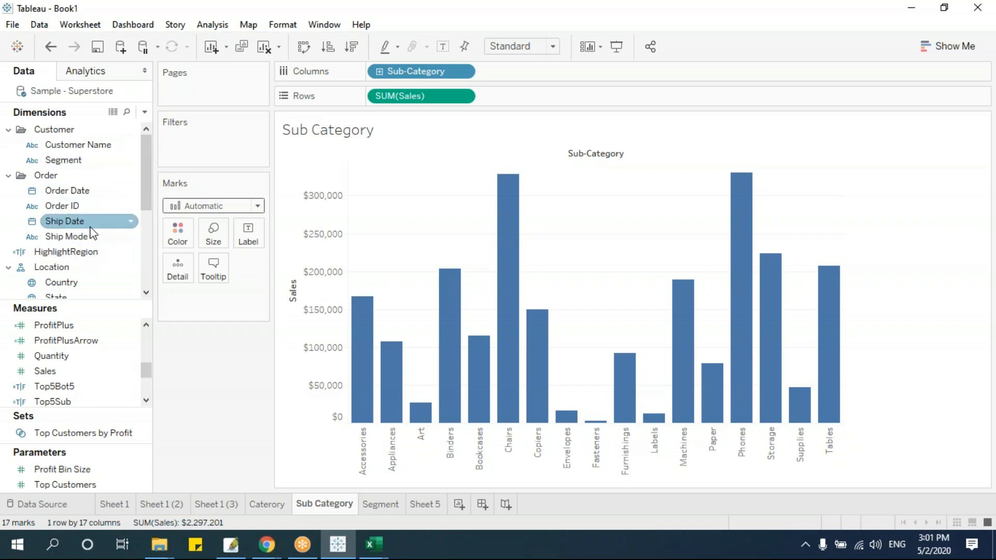
scroll(89, 234, "down", 2)
mouse_move(87, 274)
left_mouse_down()
mouse_move(390, 116)
mouse_move(378, 78)
mouse_move(332, 372)
left_mouse_up()
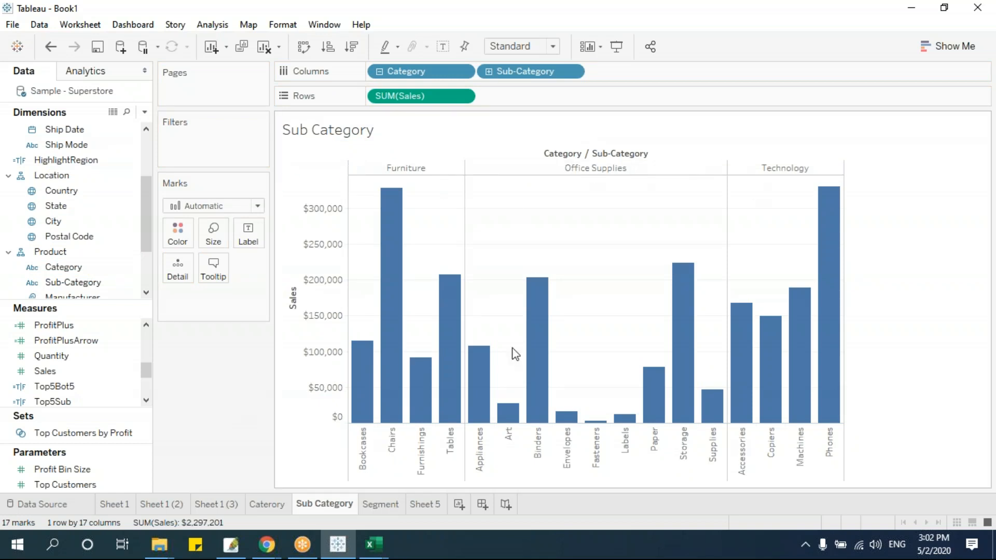
Select the Furniture bar on the Caterory sheet and compare it with the Sub Category sheet's chart
left_click(258, 503)
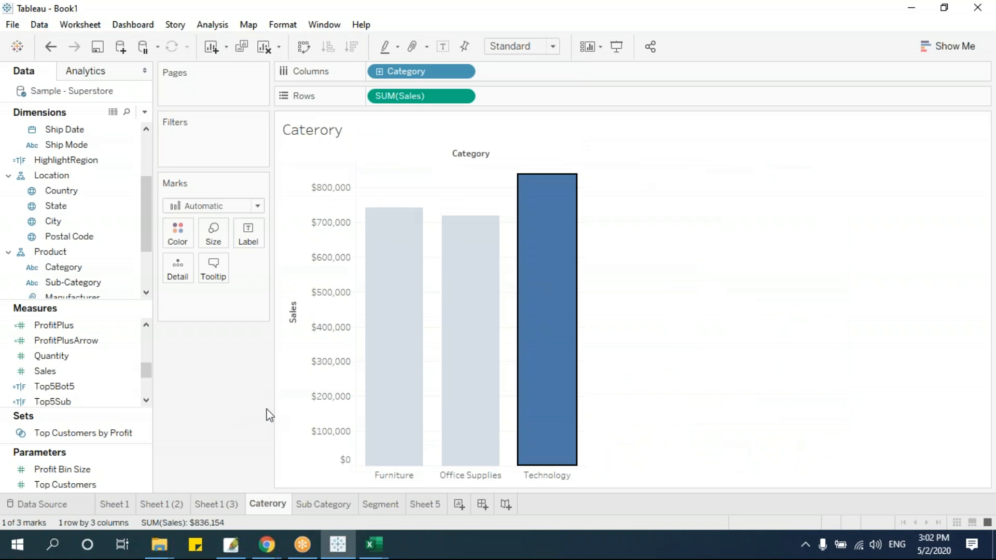
left_click(314, 421)
left_click(431, 457)
left_click(411, 403)
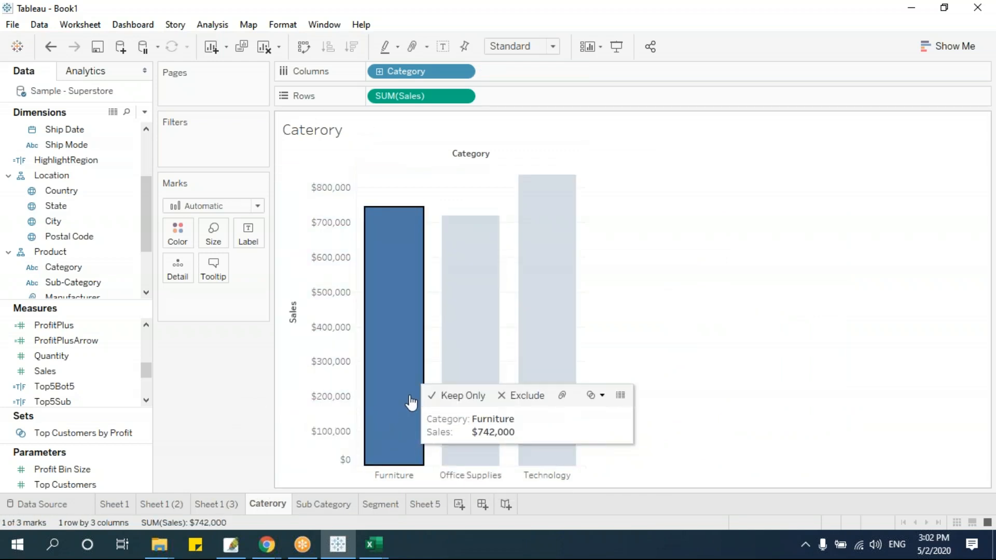
left_click(335, 507)
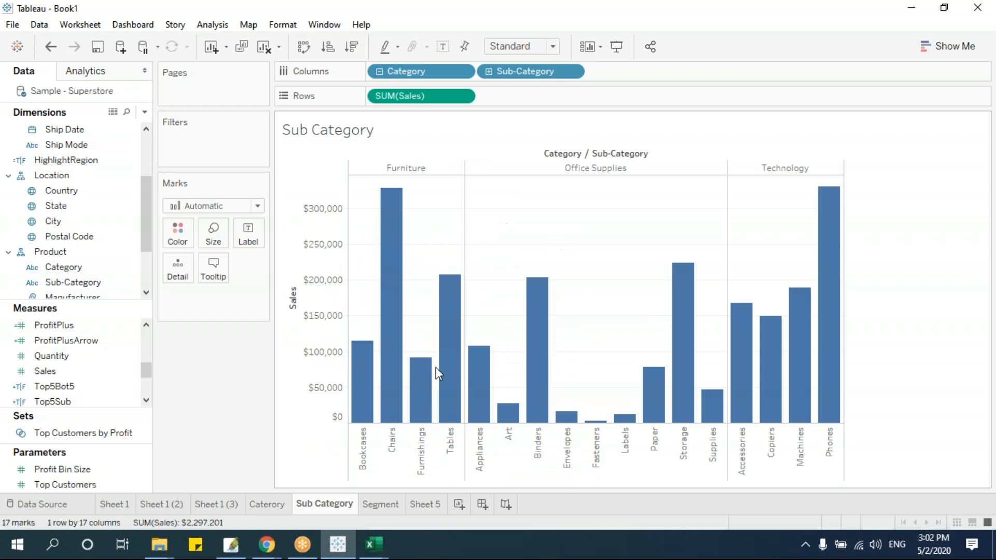
left_click(275, 504)
left_click(329, 507)
Add a highlight action from the Caterory sheet with Sub Category as its target sheet
left_click(283, 506)
left_click(80, 27)
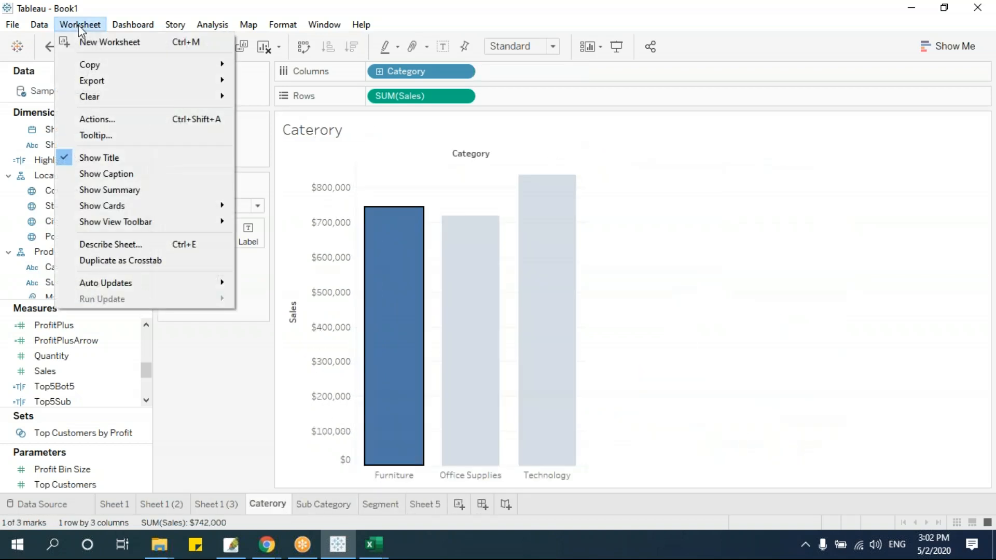
left_click(110, 120)
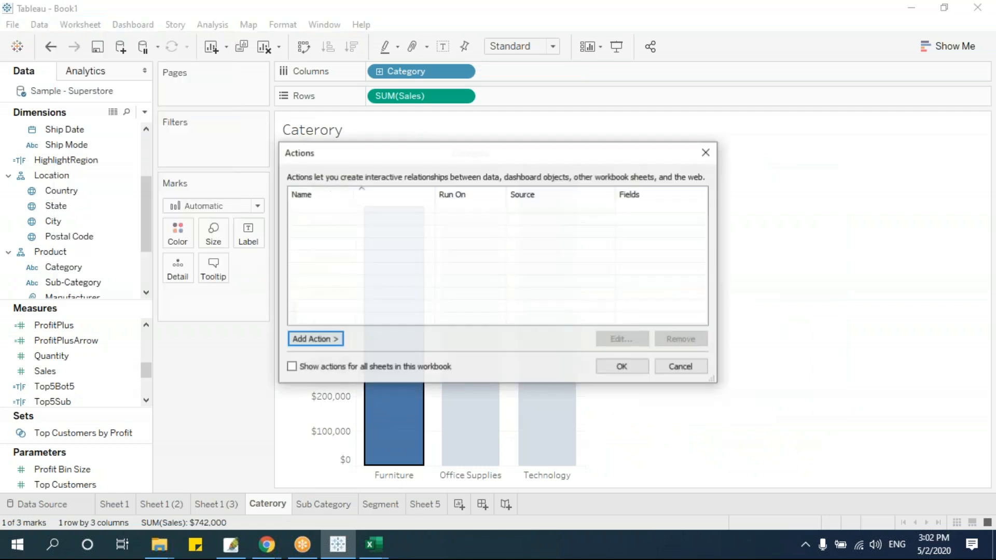
left_click(291, 339)
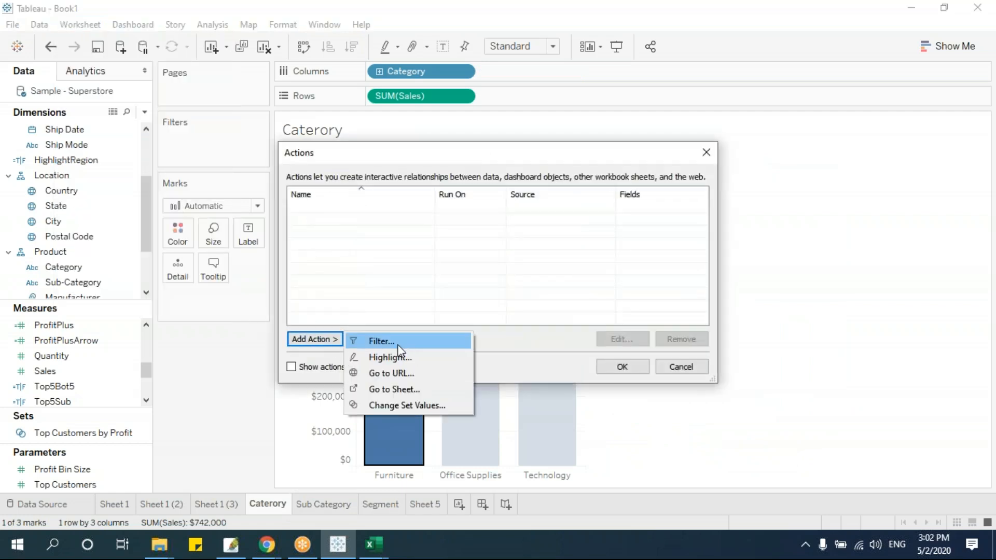
left_click(403, 359)
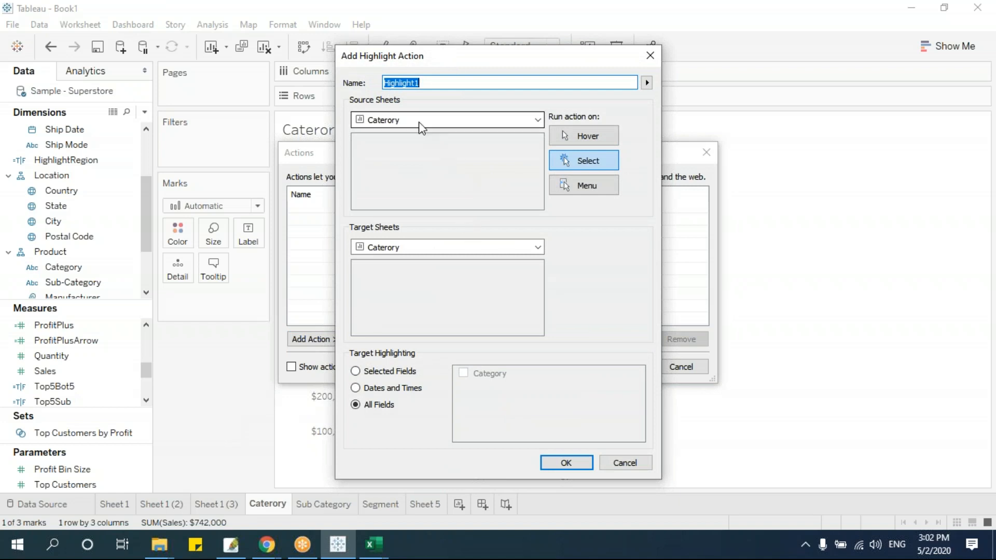
left_click(415, 248)
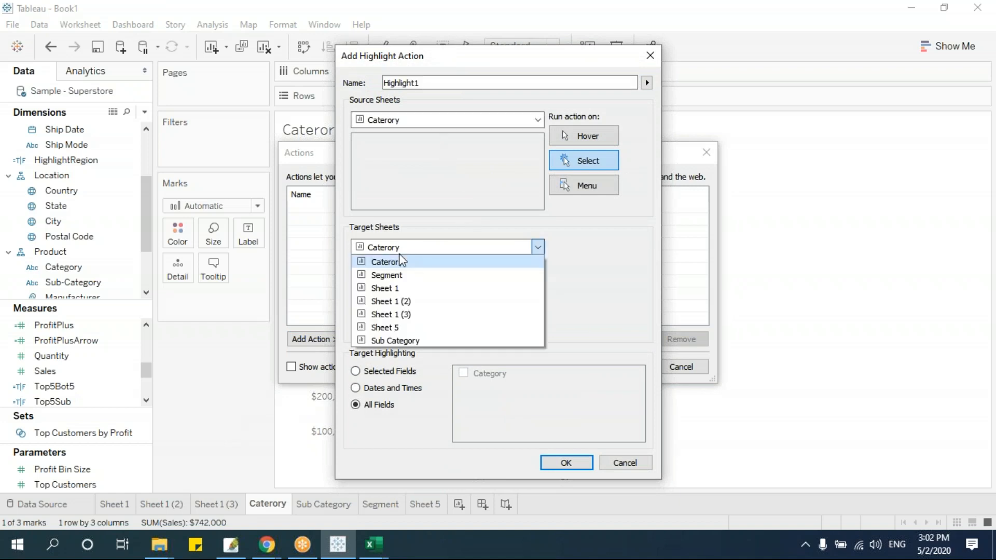
left_click(413, 339)
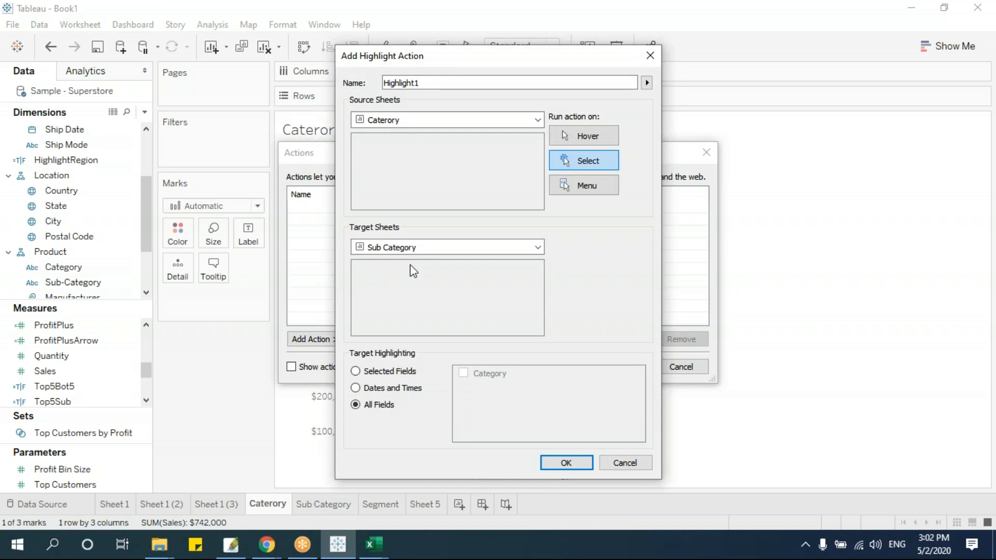
Name the highlight action HighlightSubcategory and save it to the worksheet actions
double_click(455, 82)
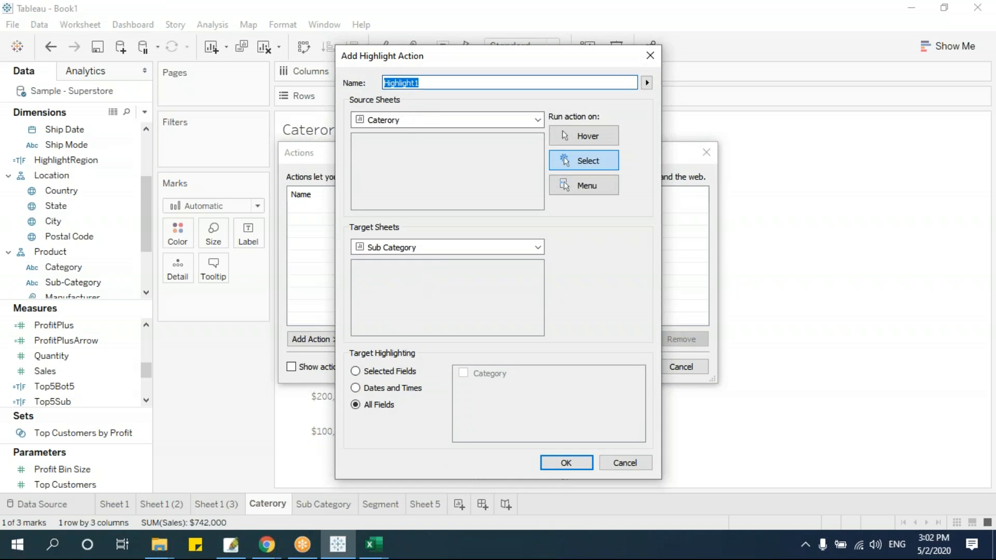
left_click(461, 85)
key("BackSpace")
type("Subc")
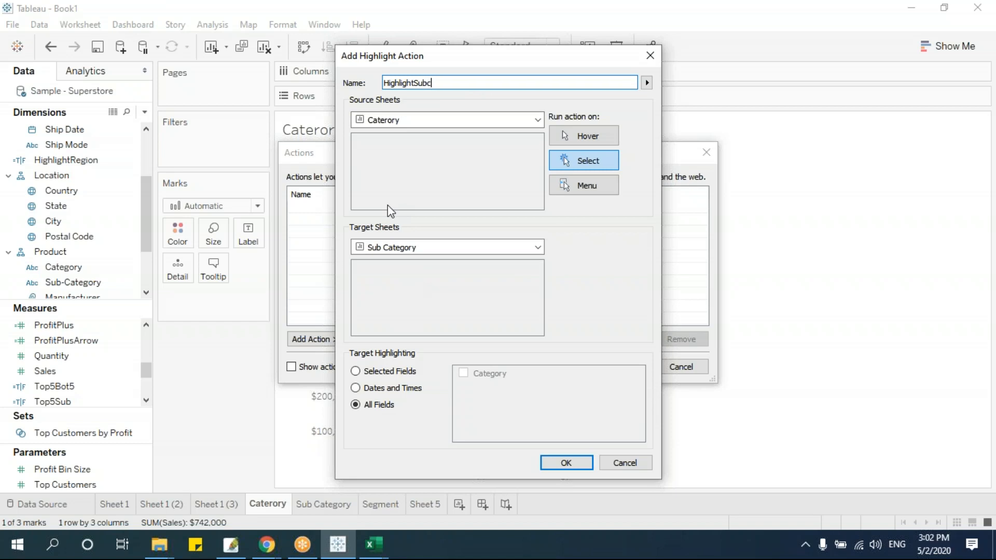
type("ategory")
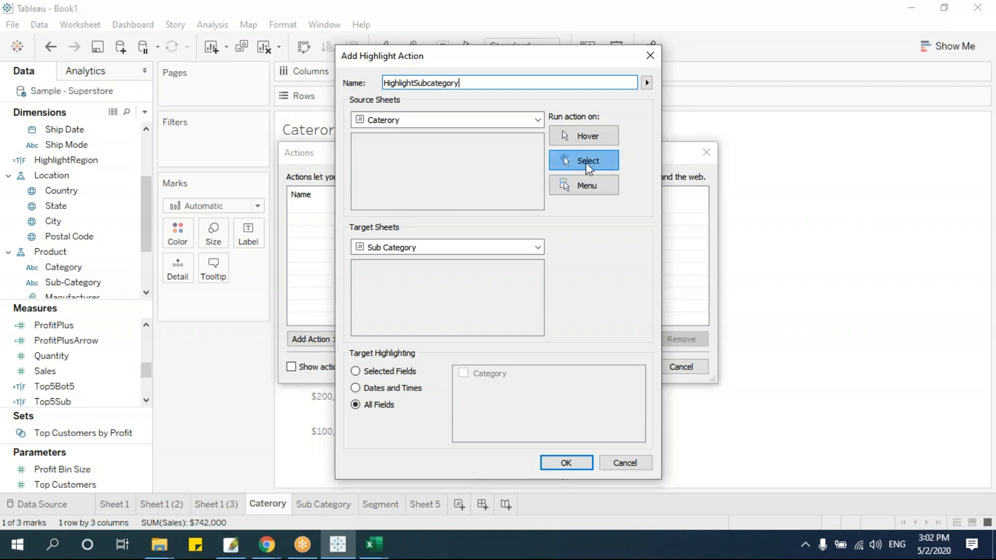
left_click(570, 462)
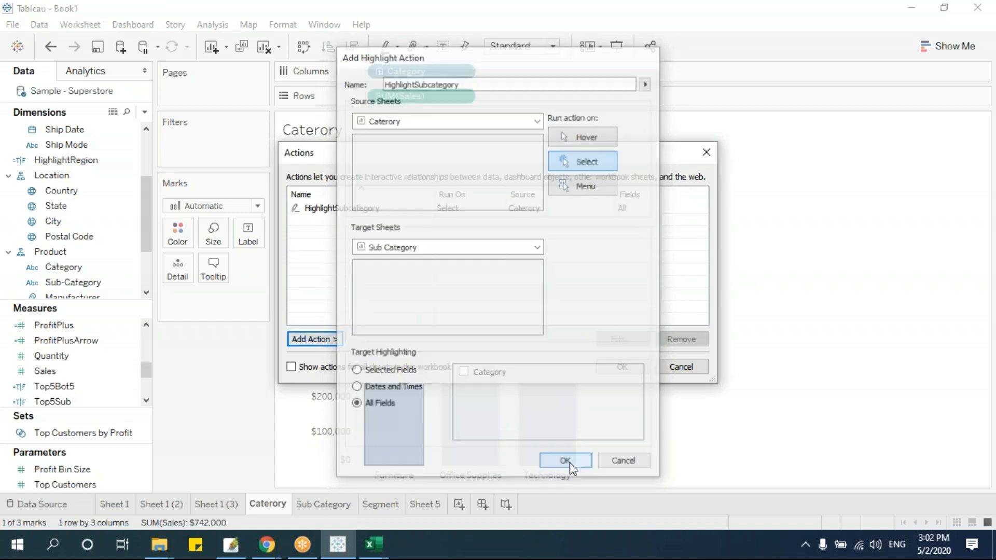
left_click(617, 370)
Test the highlight action by selecting the Office Supplies and Technology bars on Caterory in turn and checking the Sub Category sheet each time
left_click(744, 391)
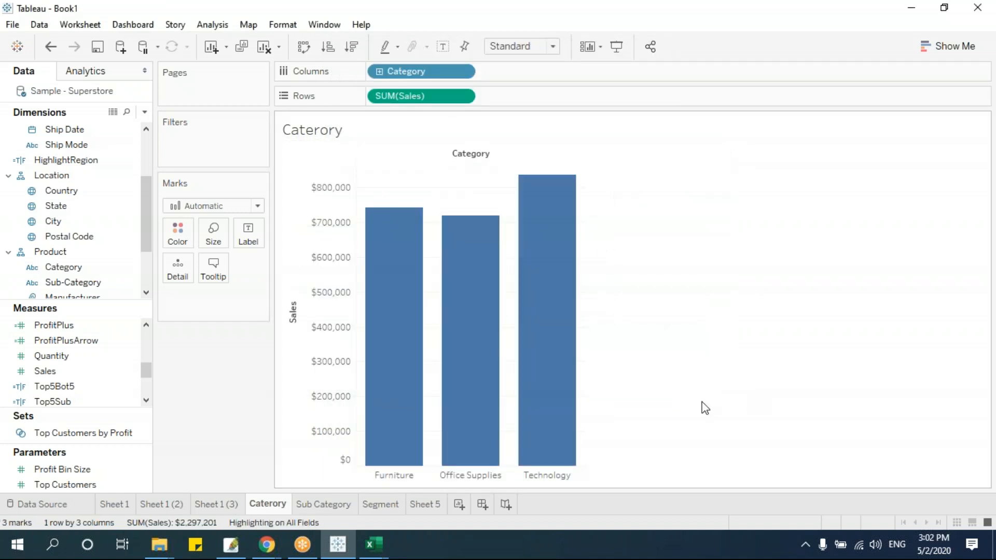
left_click(470, 343)
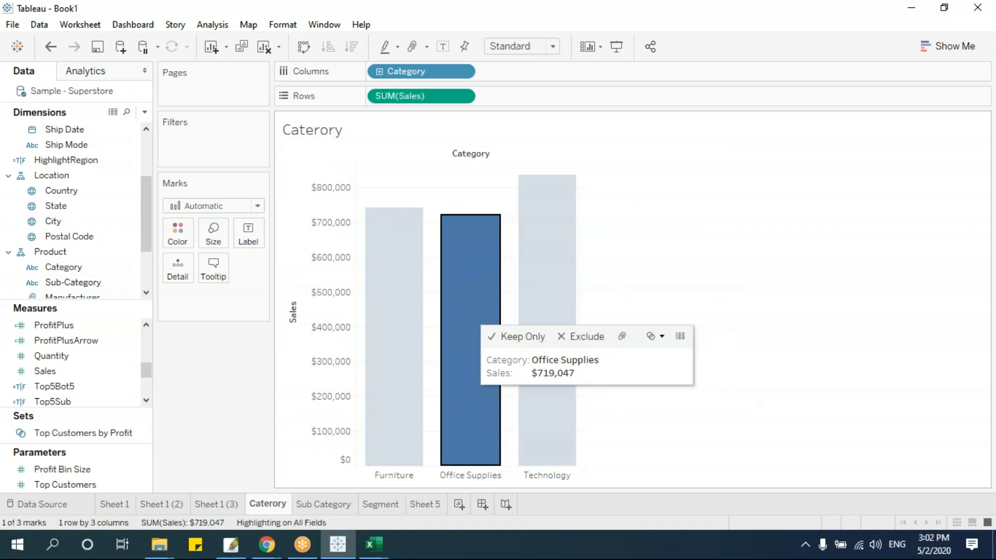
left_click(327, 505)
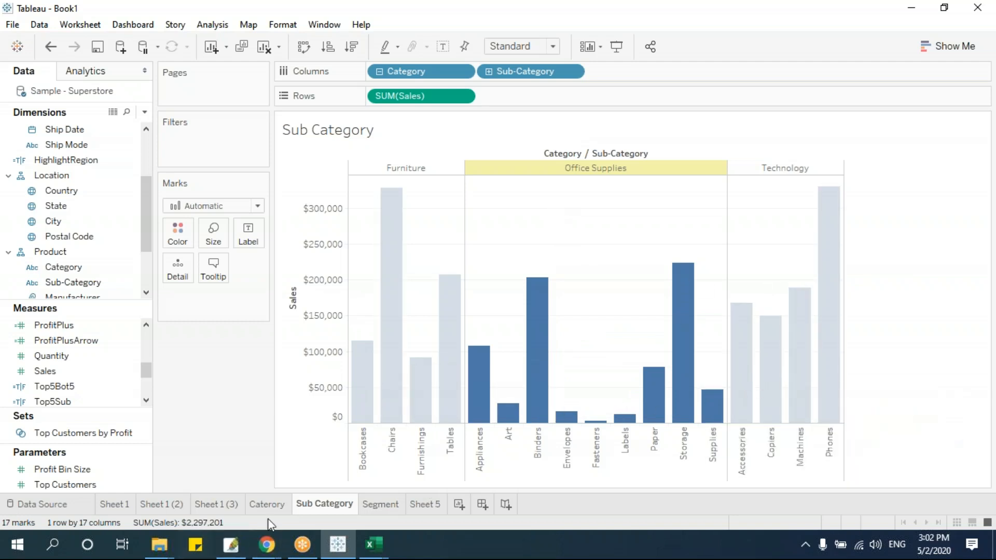
left_click(271, 504)
left_click(558, 342)
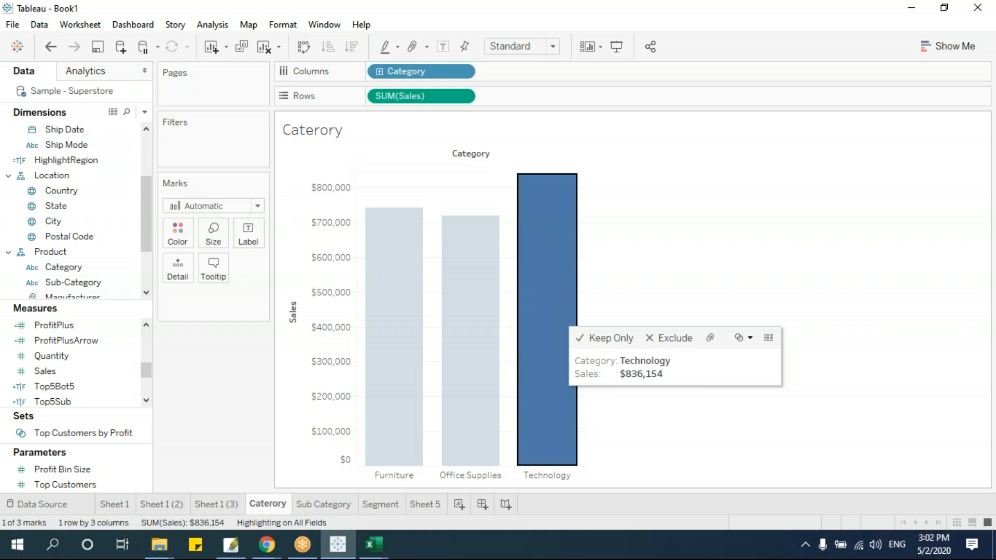
left_click(332, 510)
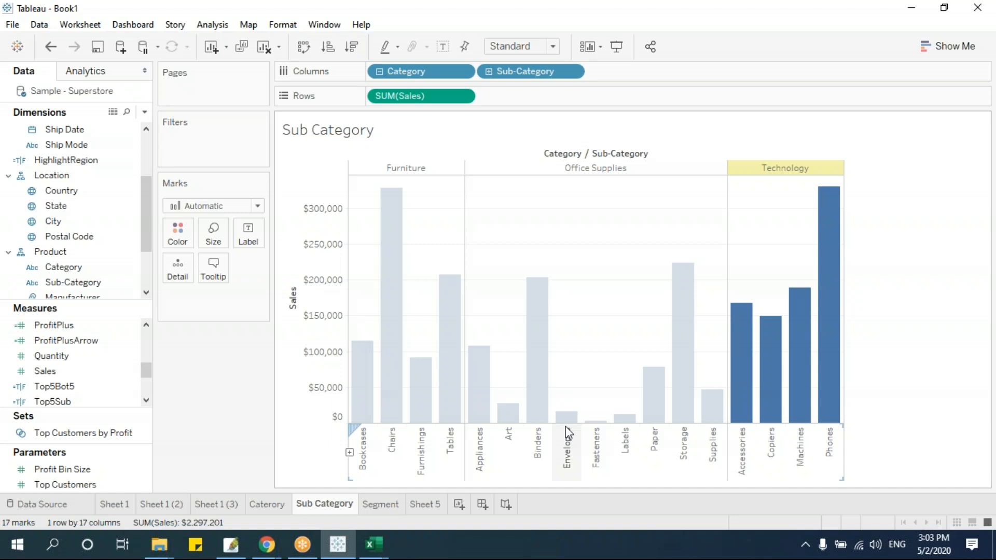
Create a new worksheet and plot the State field as a map of the United States
left_click(379, 505)
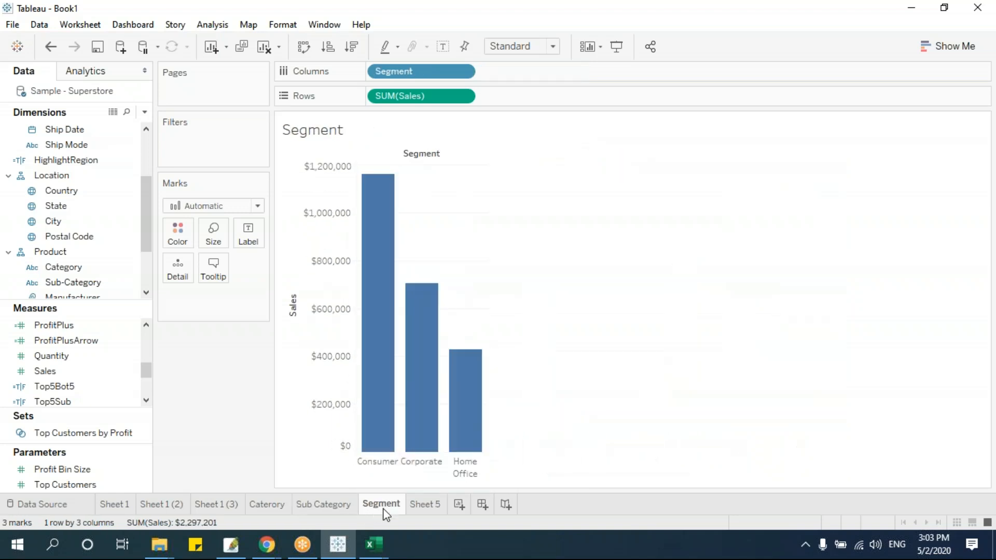
left_click(460, 505)
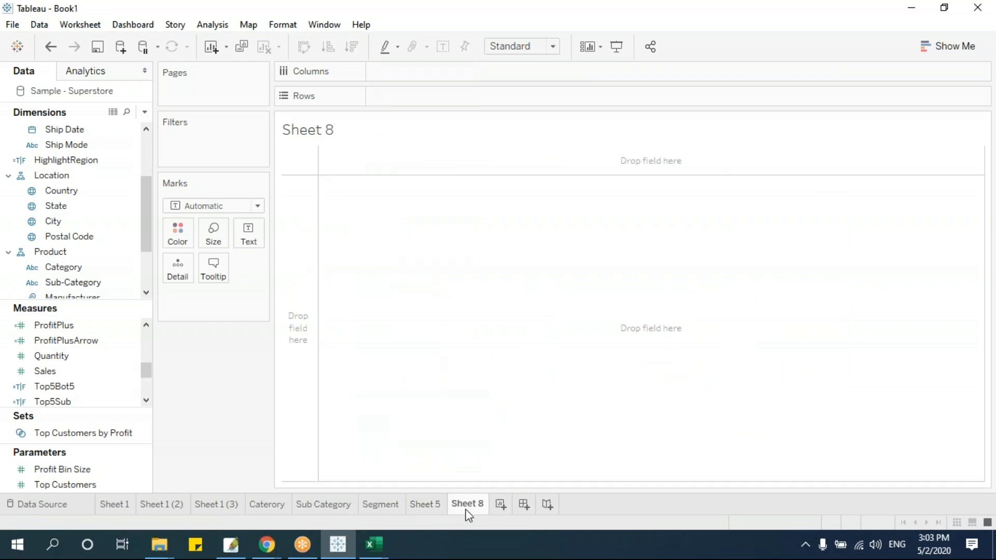
mouse_move(337, 544)
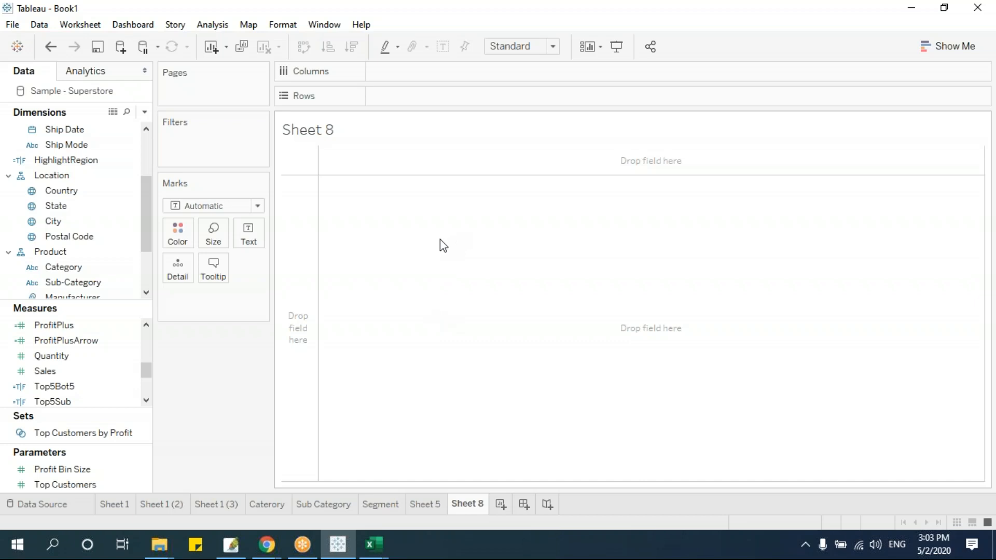
double_click(66, 208)
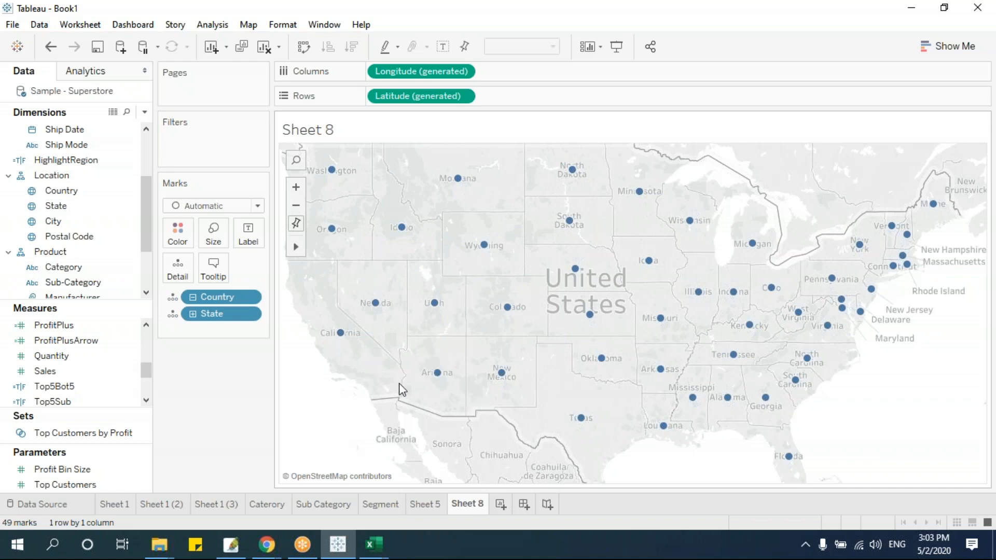
left_click(341, 335)
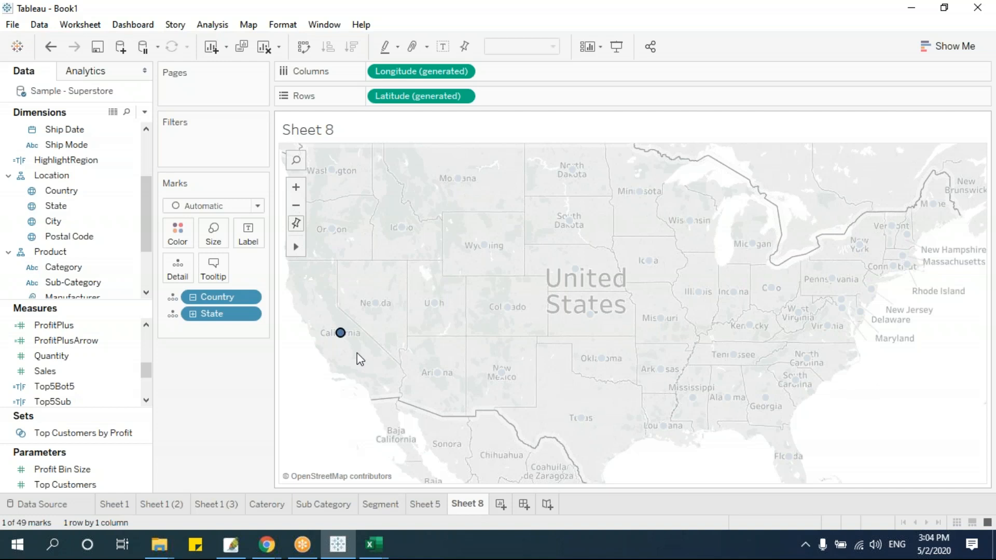
left_click(298, 400)
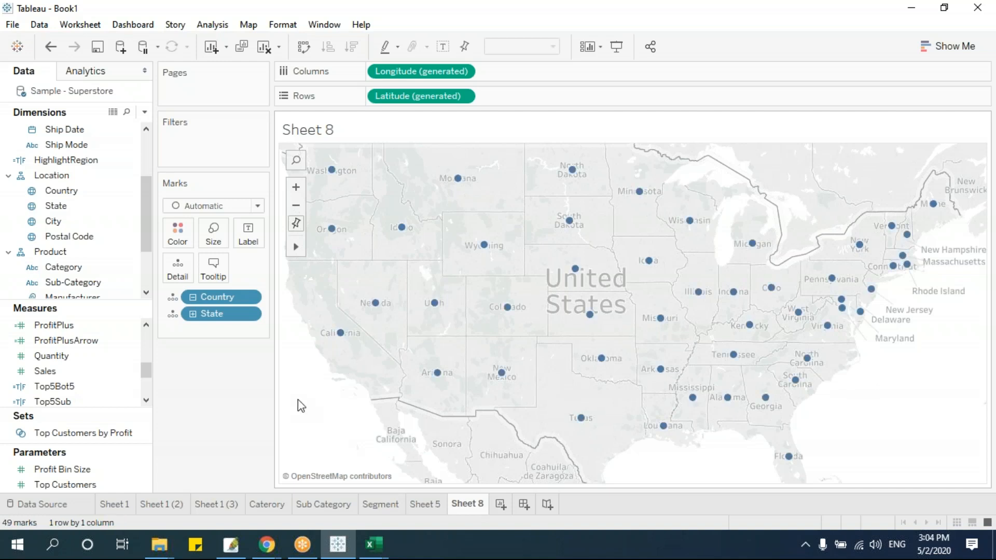
Add a Go to URL action from the map sheet's worksheet actions and name it OpenWebPage
left_click(80, 25)
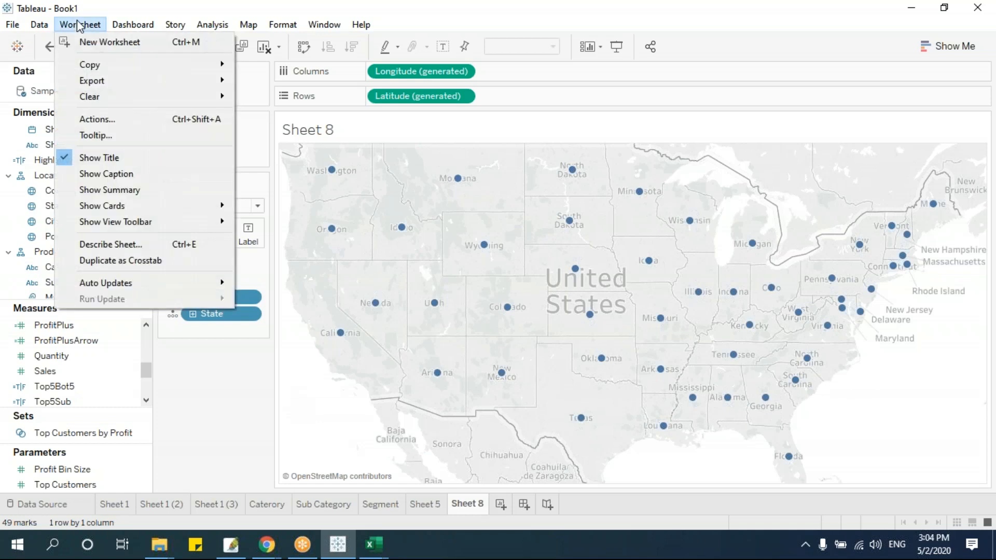
left_click(102, 122)
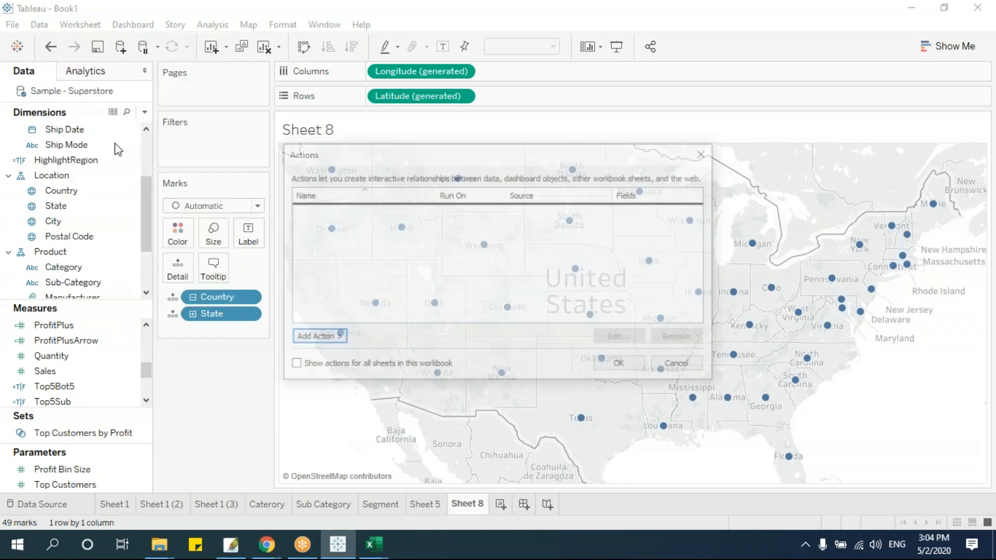
left_click(324, 343)
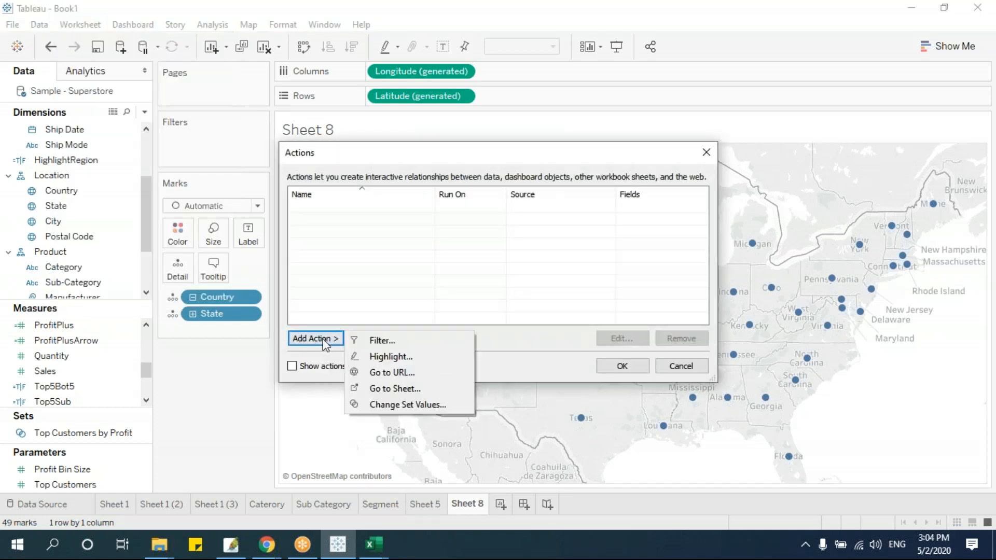
left_click(415, 374)
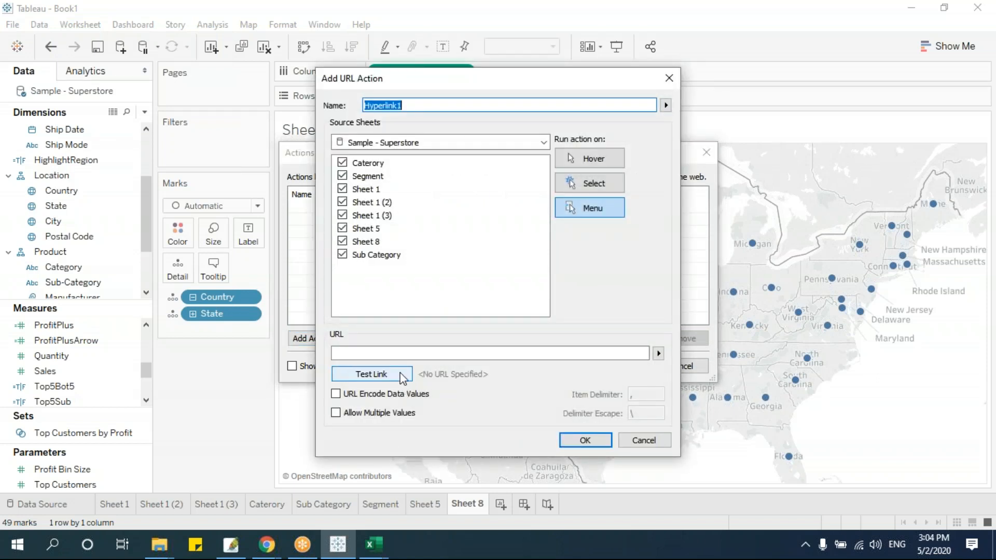
left_click_drag(462, 76, 694, 143)
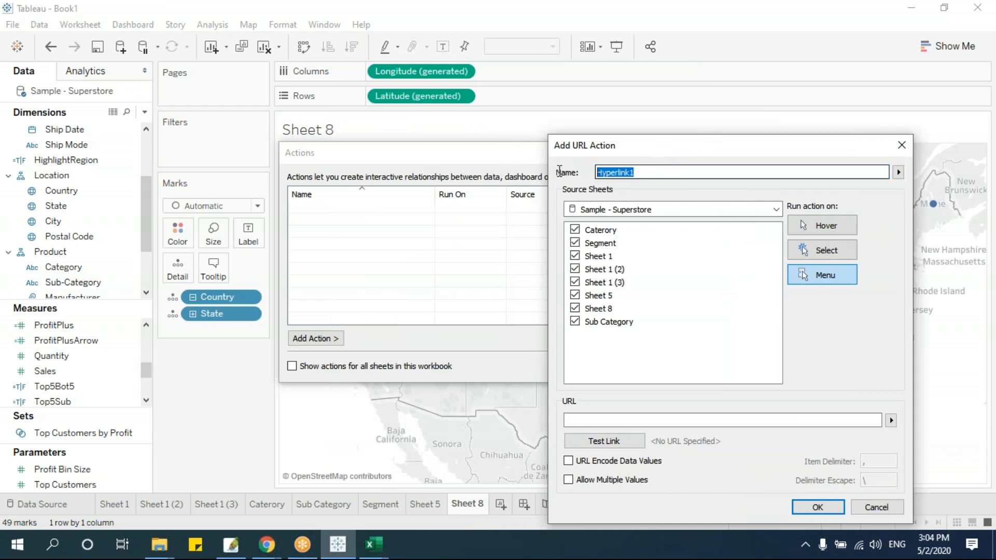
type("Open")
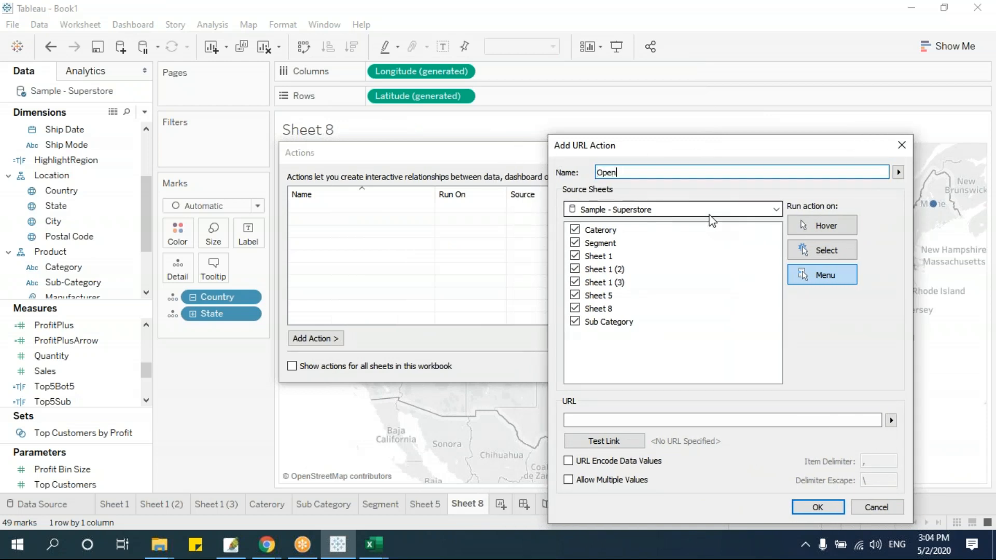
type("WebPage")
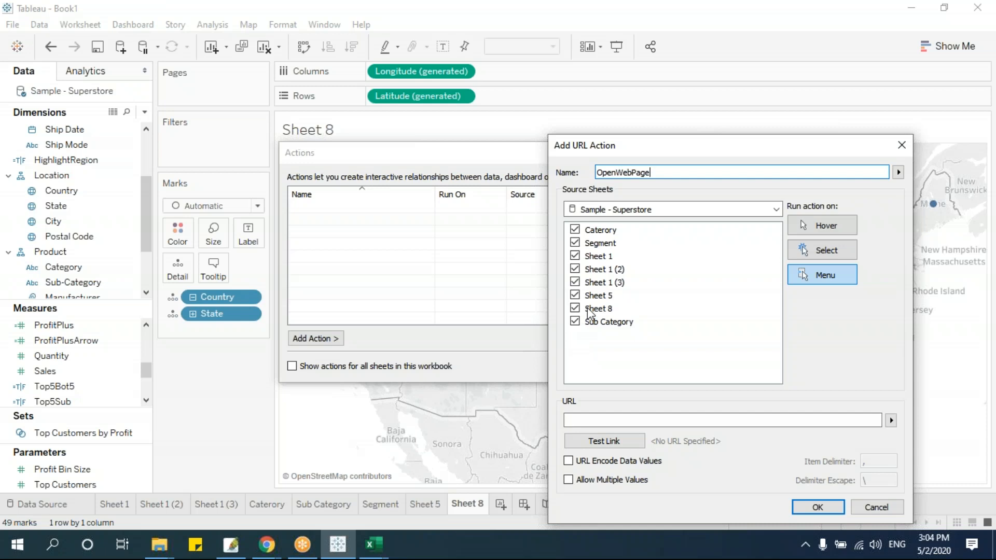
Limit the URL action's source sheets to Sheet 8 by excluding all the other sheets
left_click(575, 229)
left_click(575, 242)
left_click(575, 256)
left_click(574, 268)
left_click(575, 282)
left_click(575, 294)
left_click(575, 321)
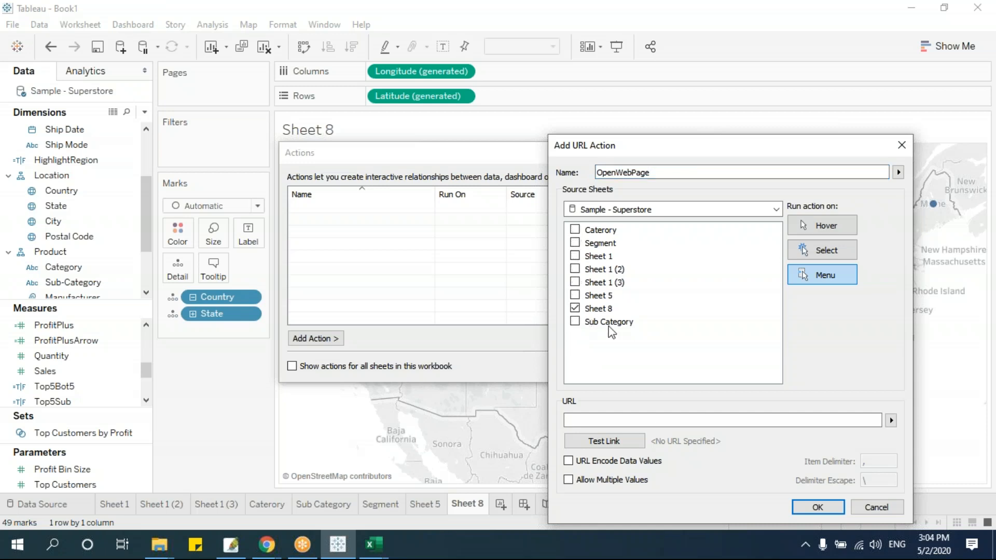
left_click(624, 420)
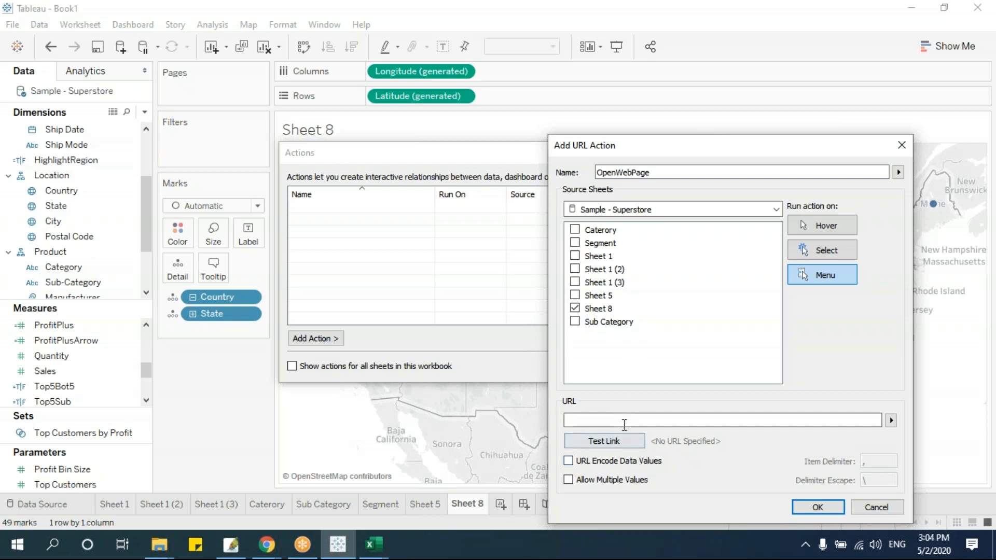
type("www.google.com")
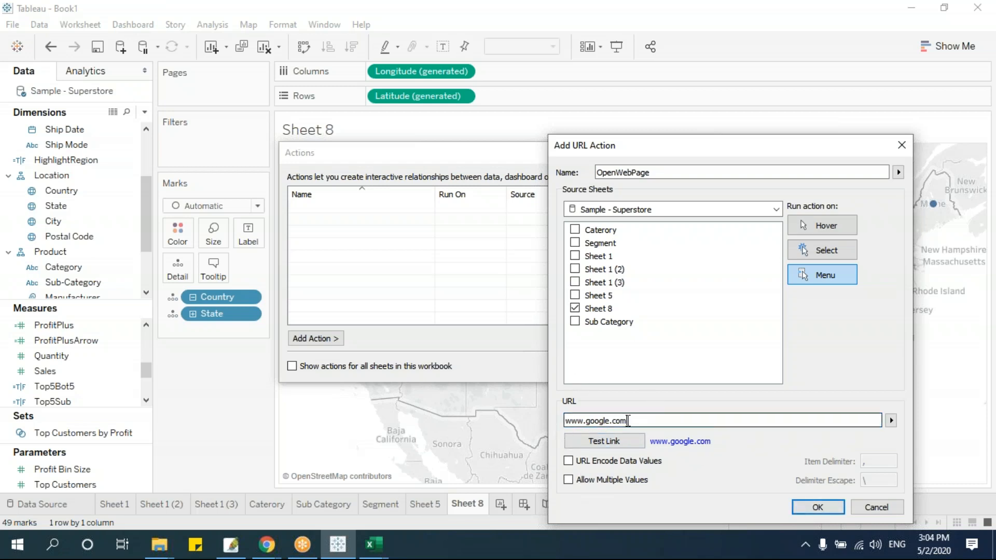
left_click(815, 507)
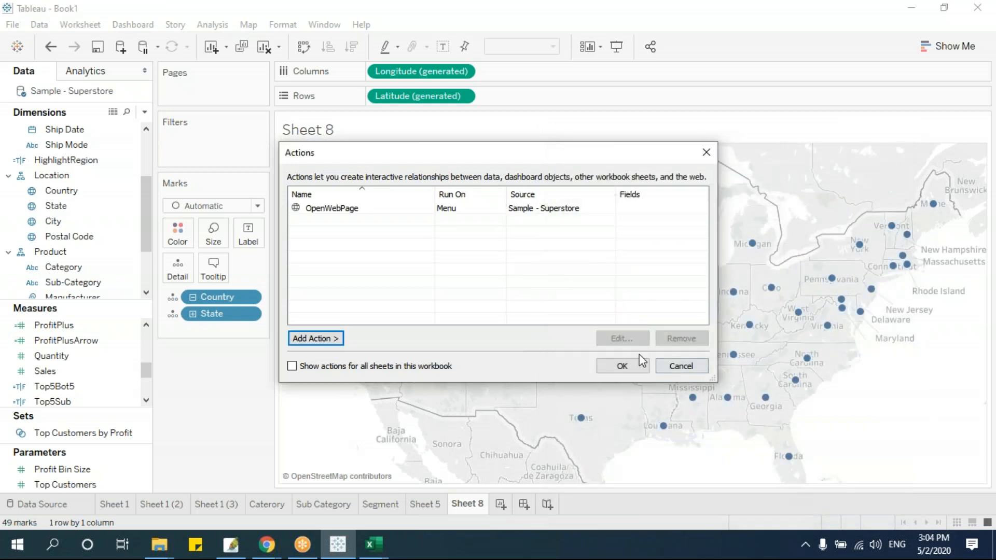
left_click(625, 366)
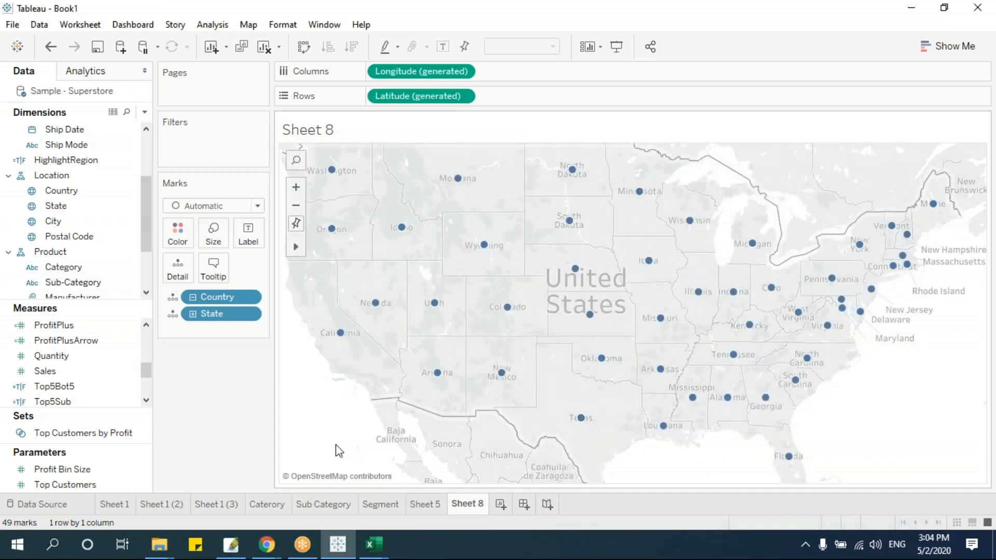
Run the OpenWebPage action for the California mark on the Sheet 8 map
left_click(341, 332)
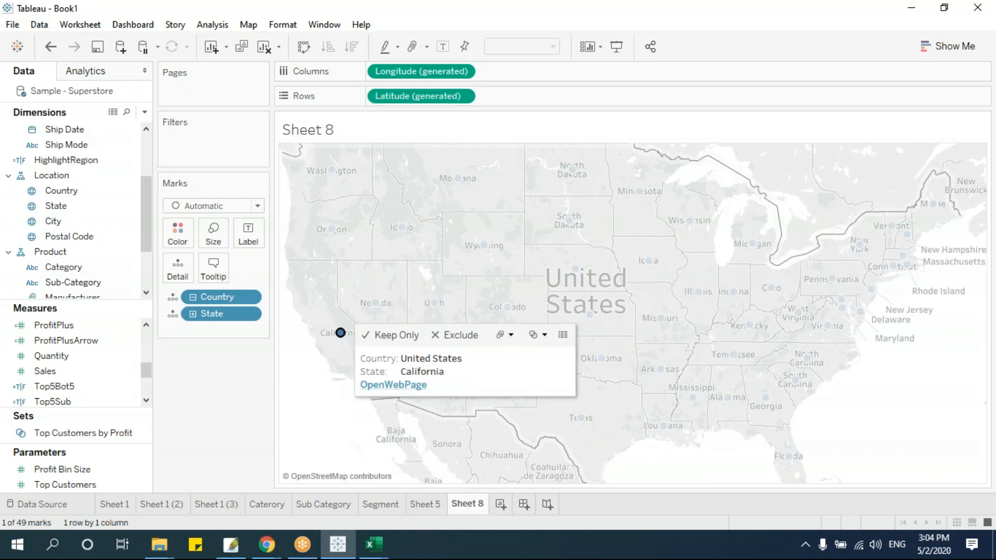
left_click(418, 388)
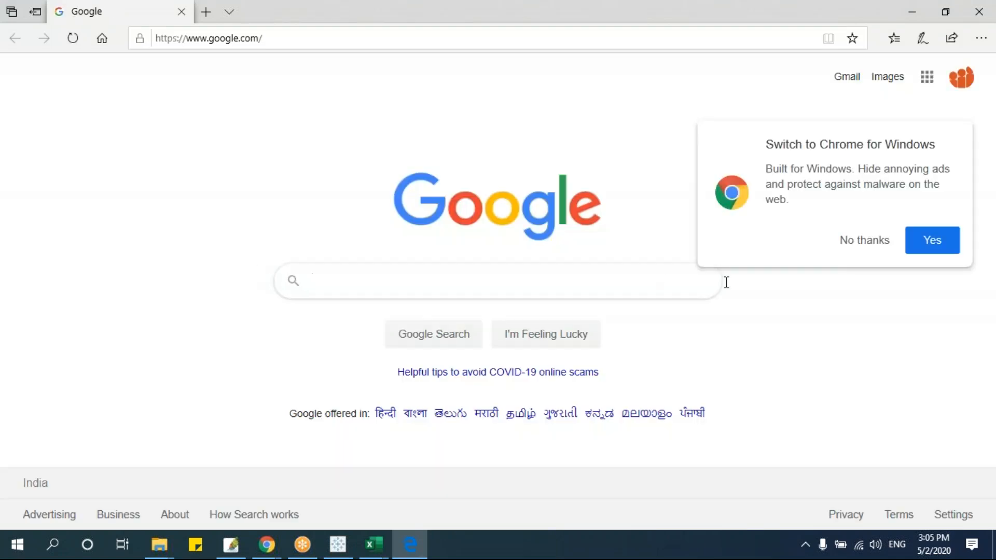
Dismiss the Chrome prompt, close the Google page and clear the California selection on the Sheet 8 map
left_click(853, 242)
left_click(979, 15)
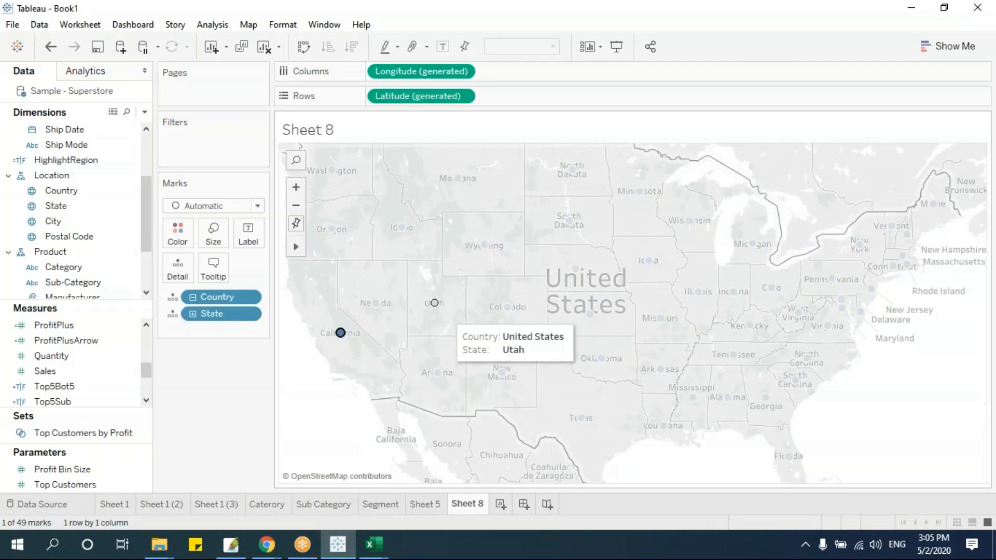
left_click(320, 404)
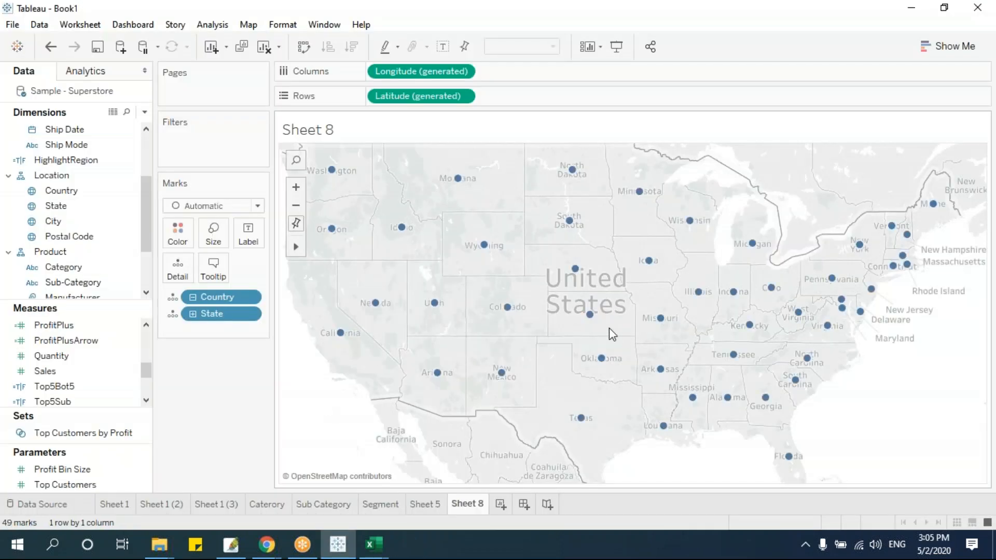
Run the OpenWebPage action for the Kansas mark, dismiss the Google prompt and return to the map in Tableau
left_click(590, 315)
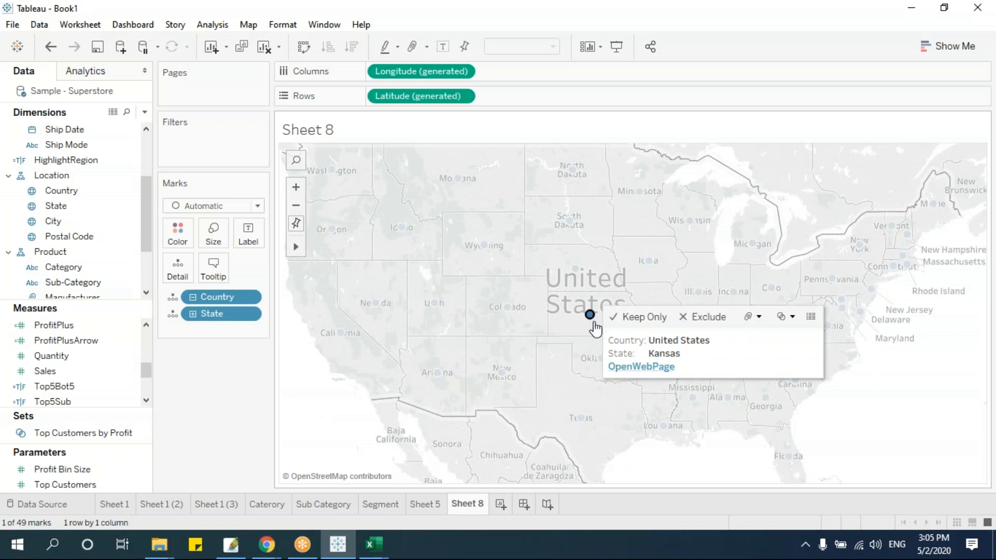
left_click(648, 367)
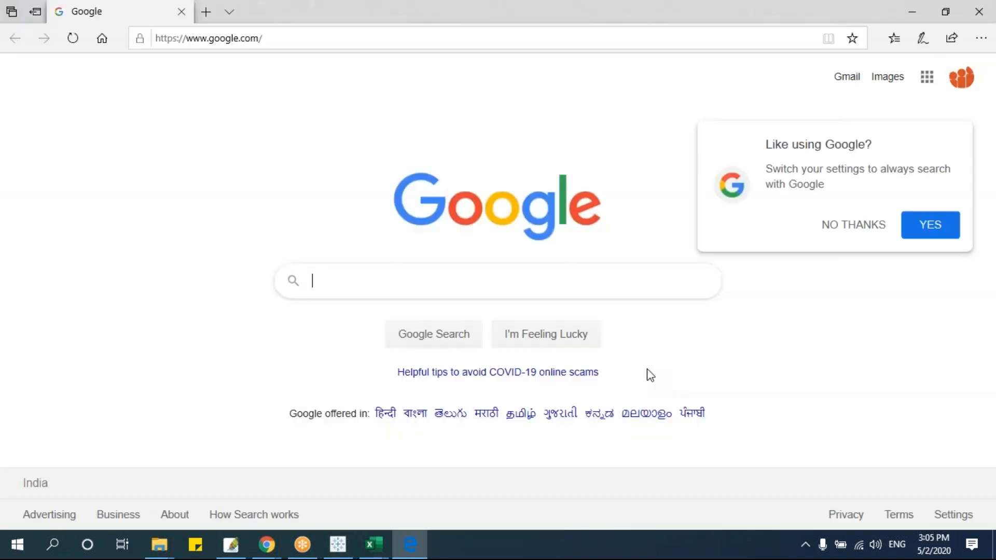
left_click(841, 232)
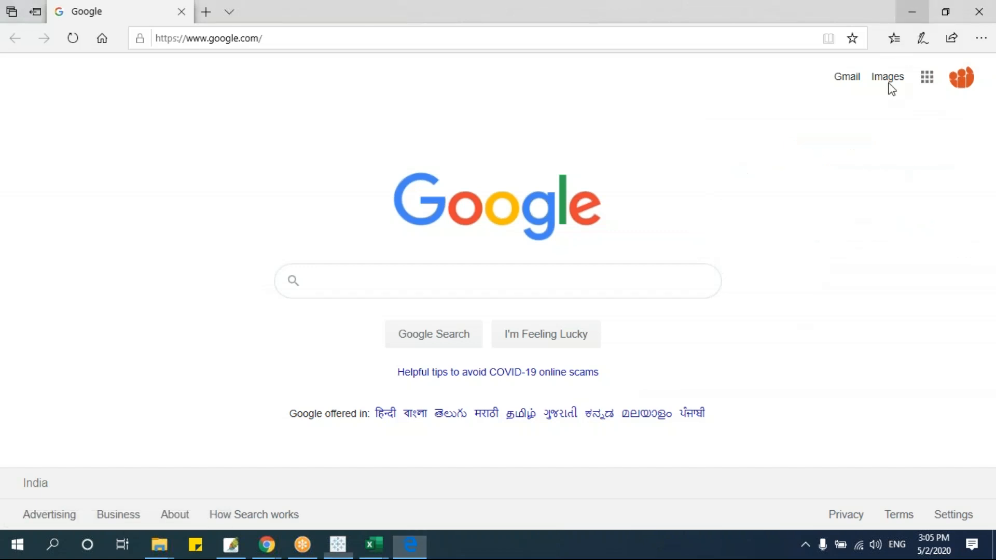
left_click(911, 11)
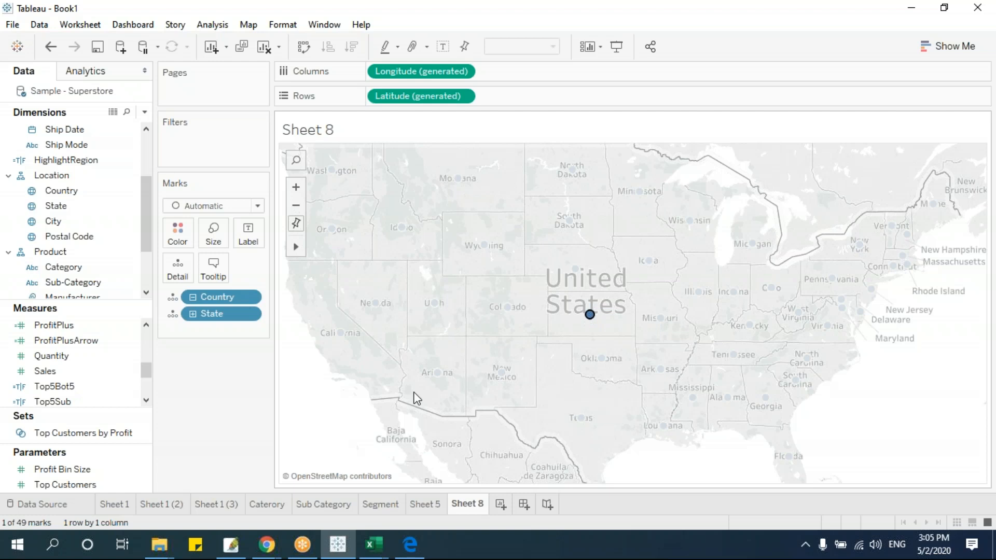
Set the OpenWebPage action to run on Select and save the change
left_click(88, 26)
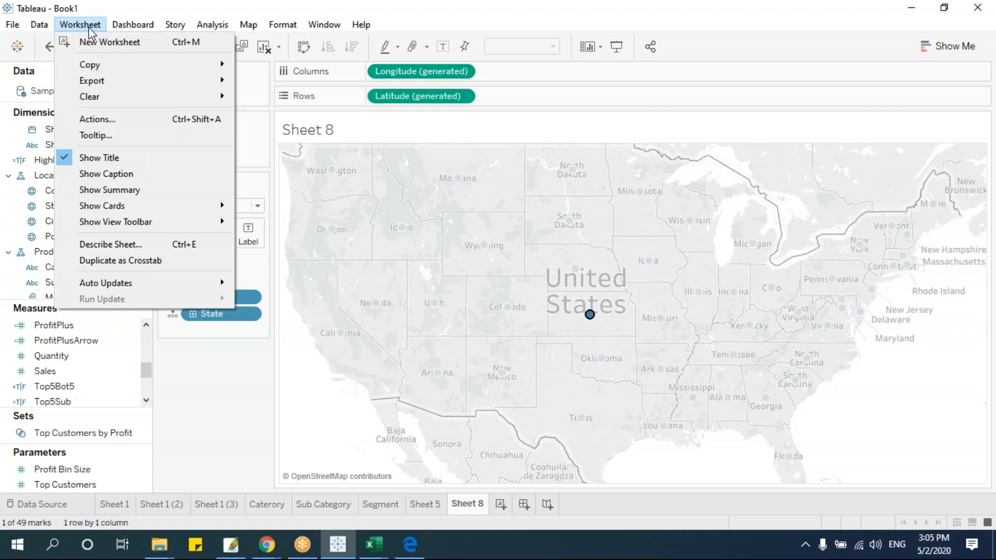
left_click(104, 120)
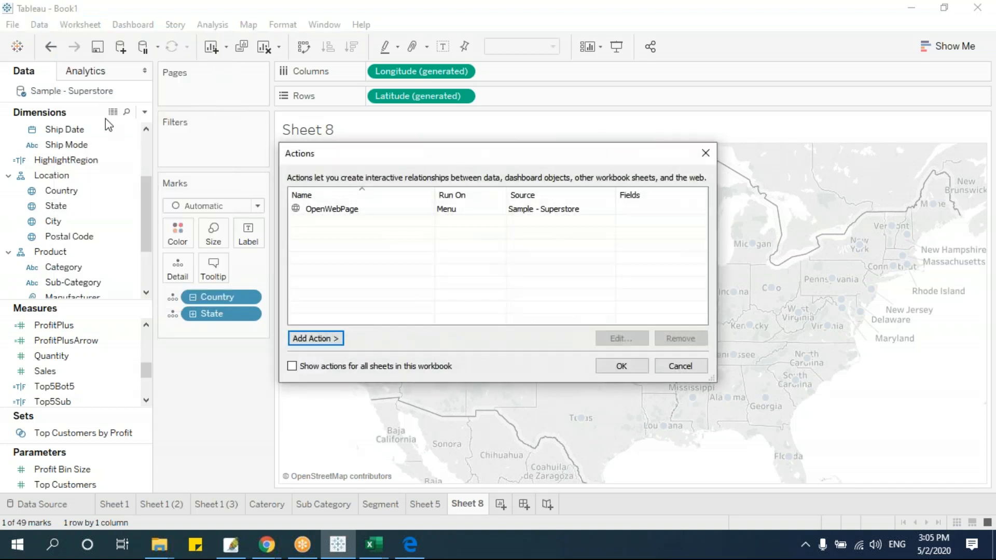
double_click(339, 210)
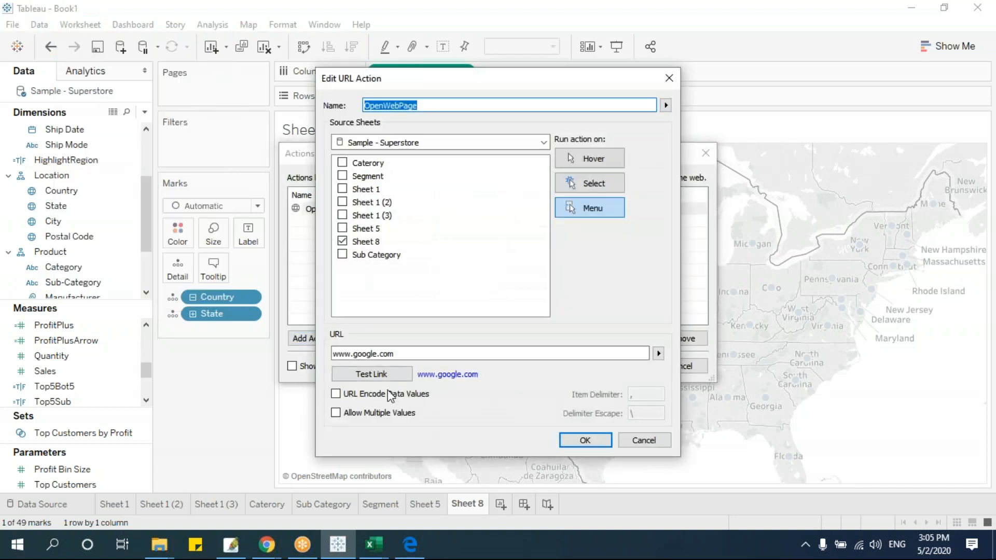
left_click(591, 184)
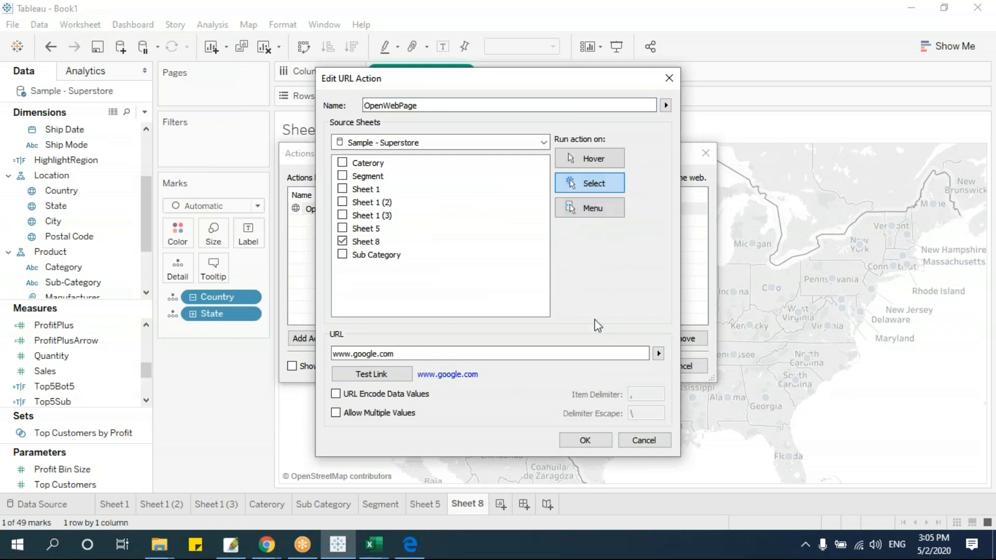
left_click(584, 440)
left_click(612, 366)
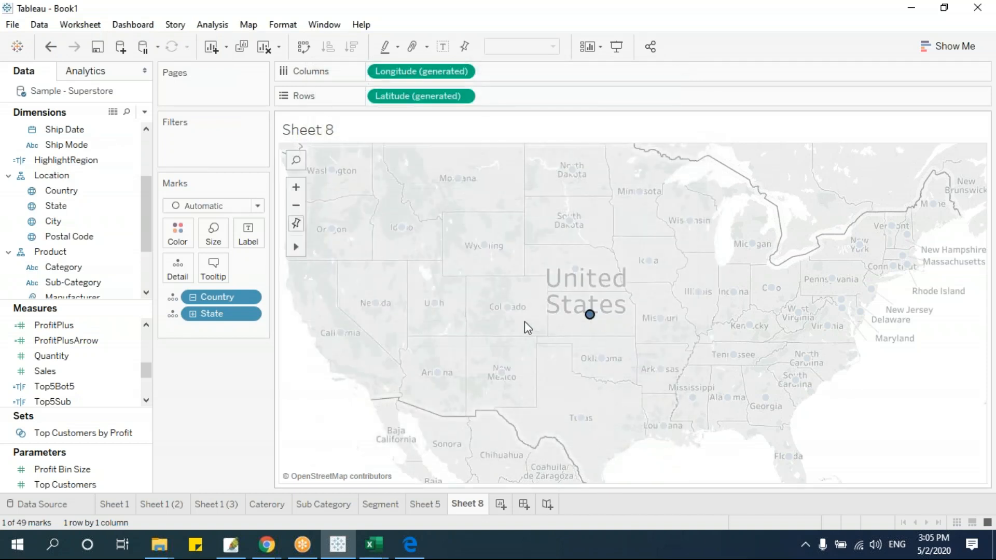
Test the URL action by selecting the Colorado and Utah marks, returning to the map after each page opens
mouse_move(507, 310)
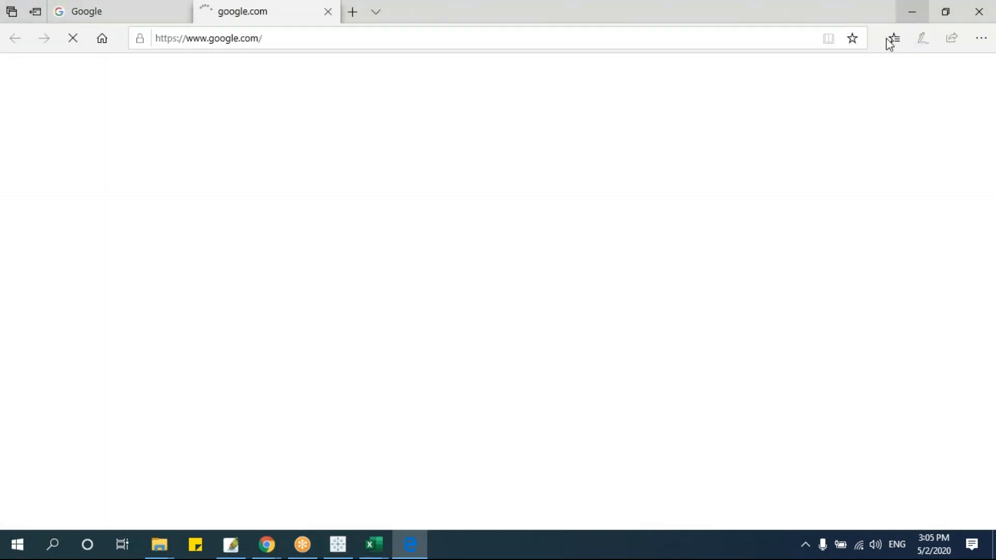
left_click(912, 11)
left_click(436, 307)
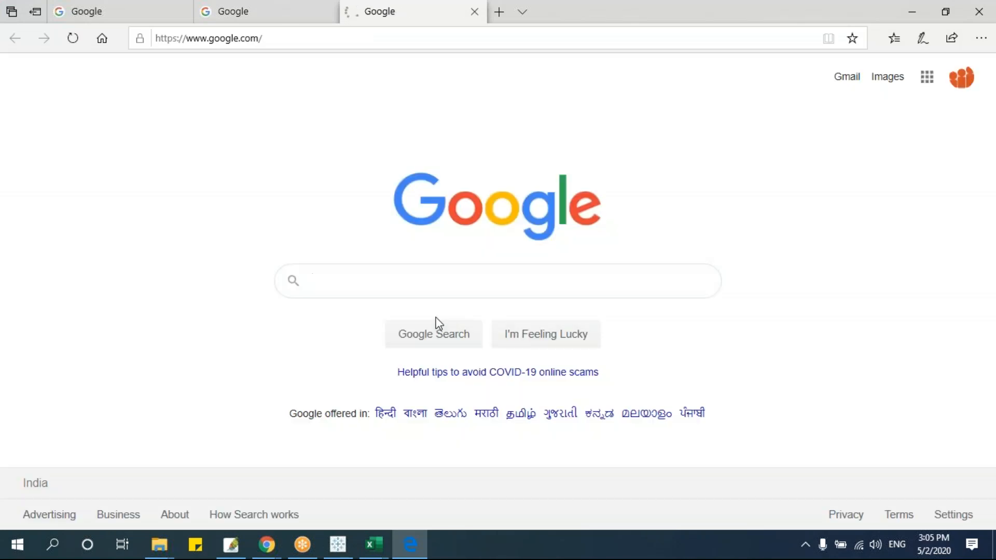
left_click(912, 11)
Review the run options of the OpenWebPage action and close its editor without changing anything
left_click(100, 27)
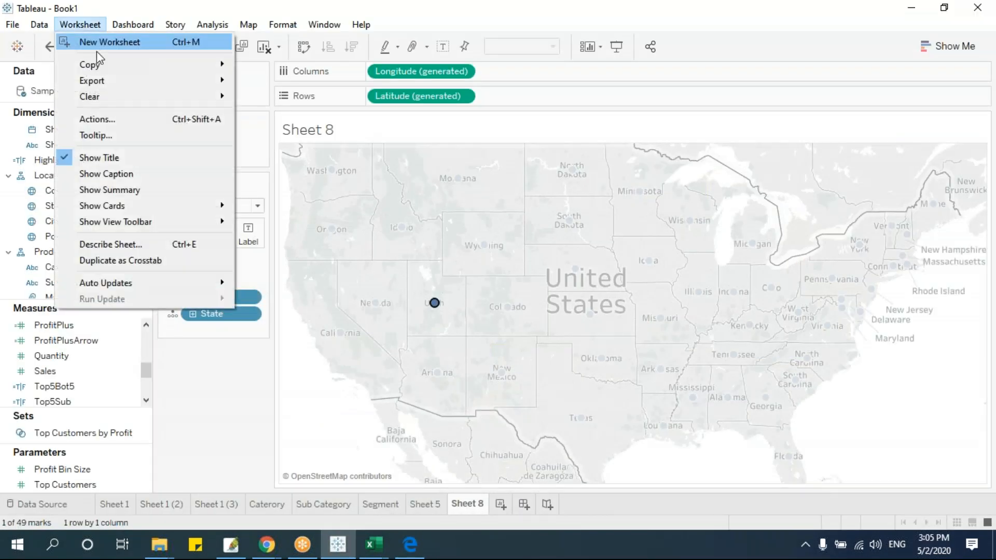
left_click(97, 118)
left_click(347, 210)
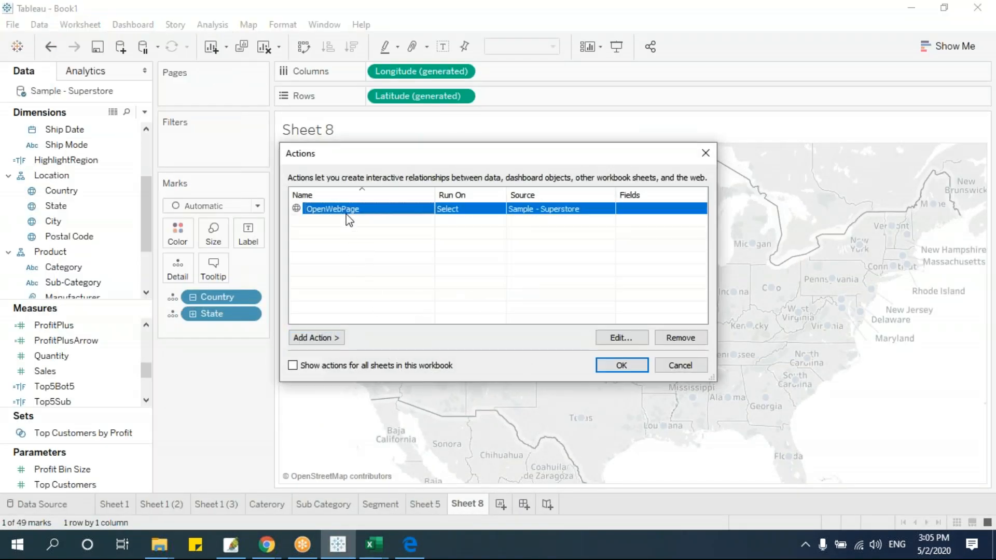
double_click(347, 210)
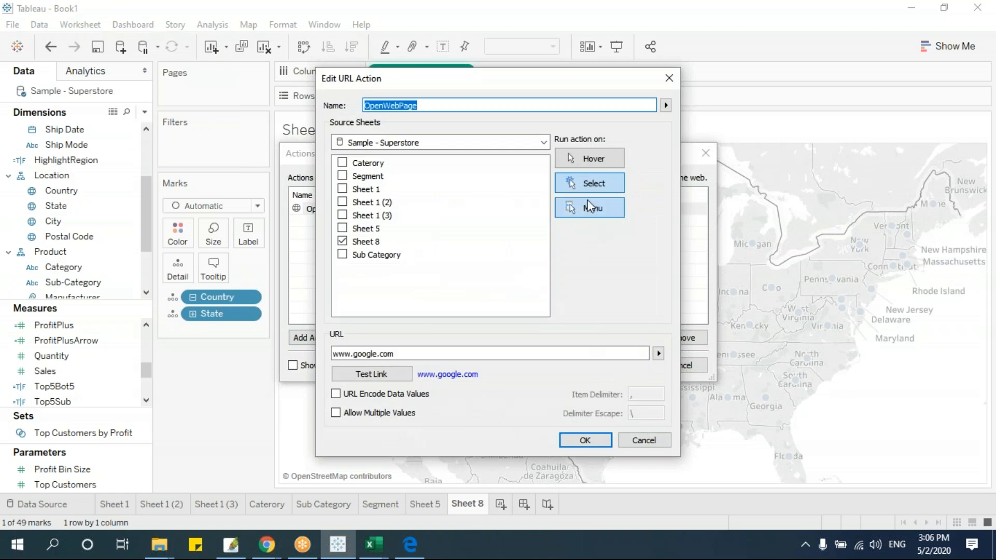
left_click(668, 79)
left_click(622, 367)
mouse_move(374, 305)
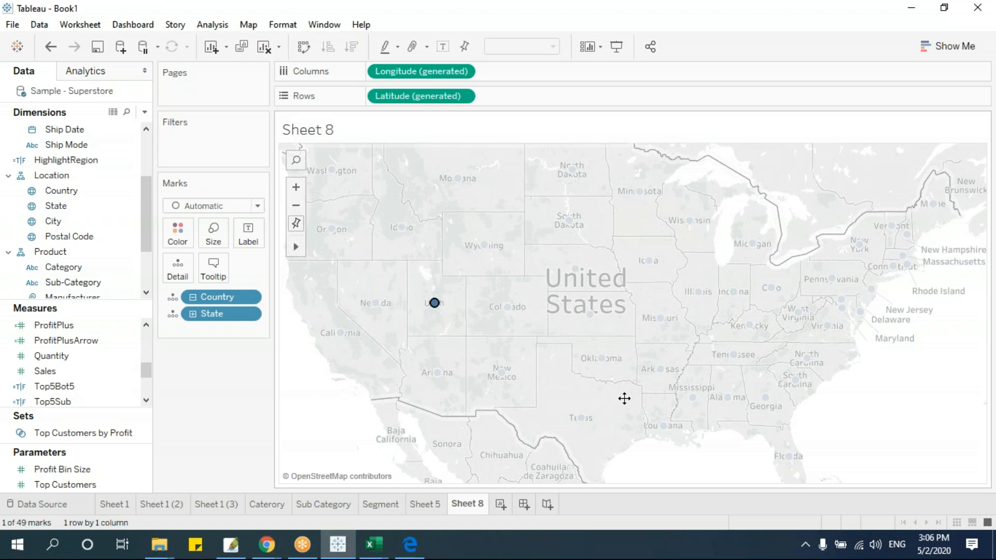
Switch to the Edge browser, dismiss the Google homepage prompt and search the web for "wikipedia usa"
left_click(421, 553)
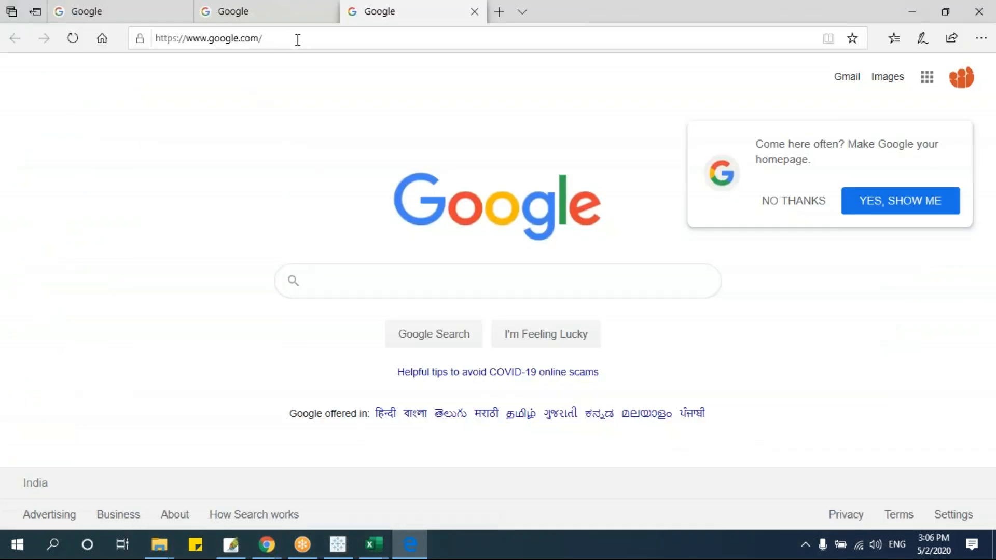
left_click(794, 200)
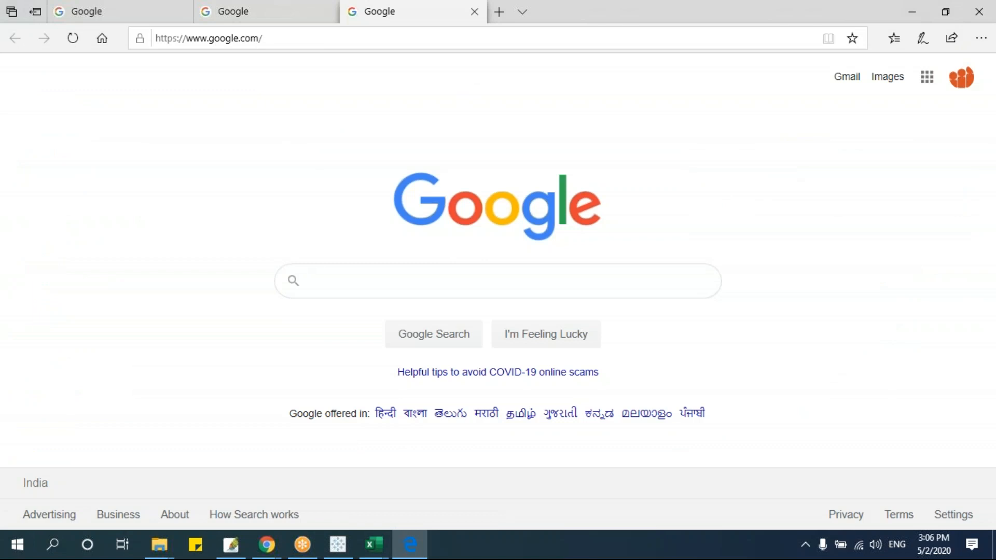
left_click(349, 38)
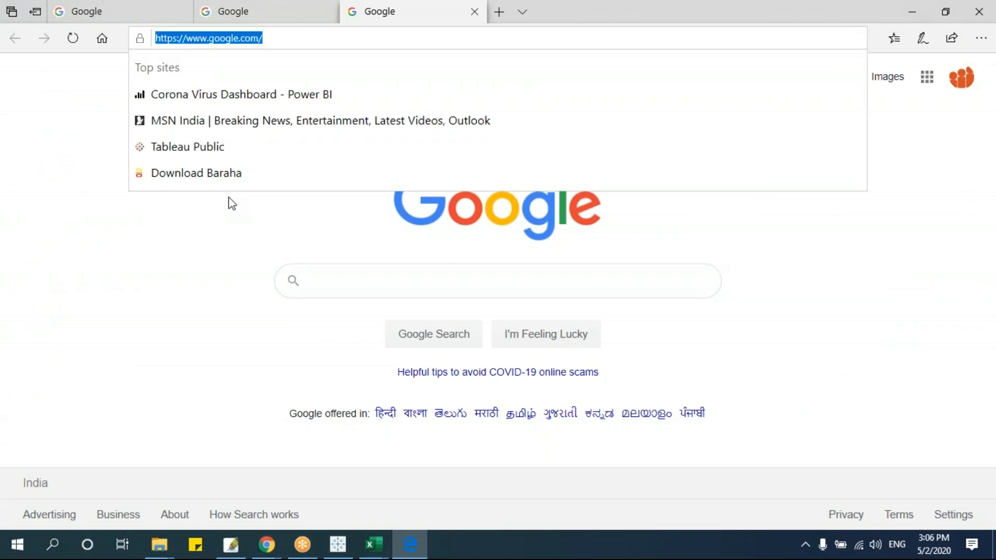
type("wikipi")
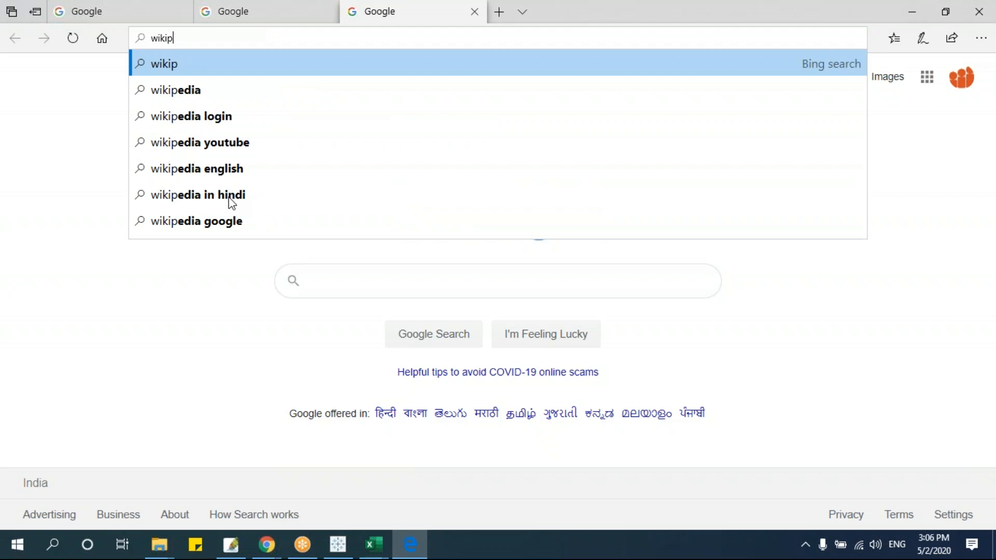
key("Down")
type("usa")
key("Return")
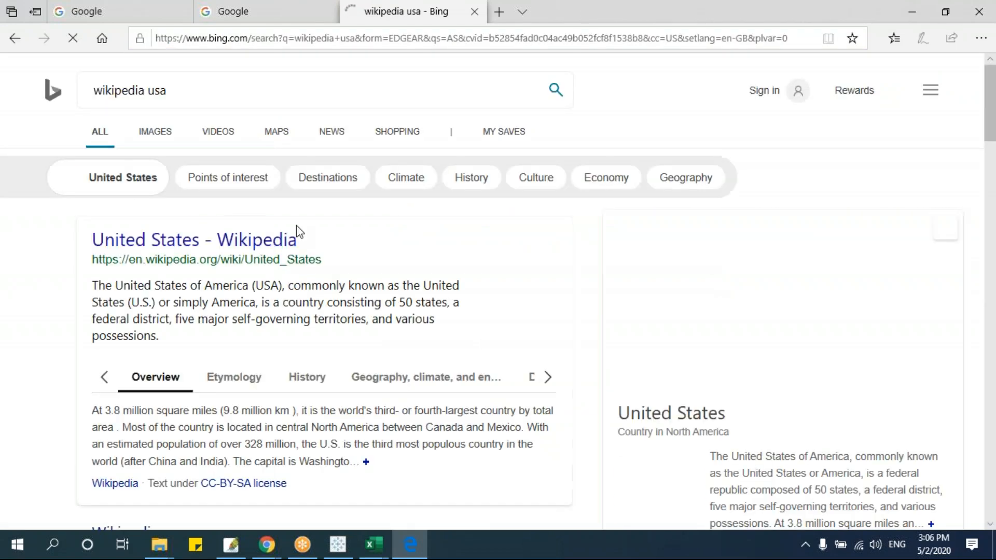
Open the "United States - Wikipedia" search result and copy the article's web address
left_click(245, 248)
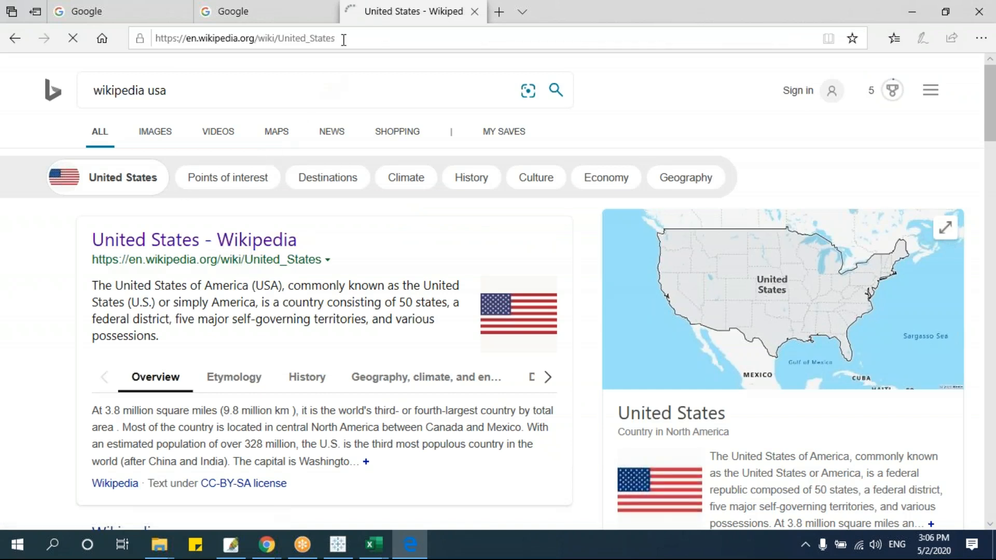
left_click(369, 40)
left_click_drag(429, 38, 134, 35)
key("ctrl+c")
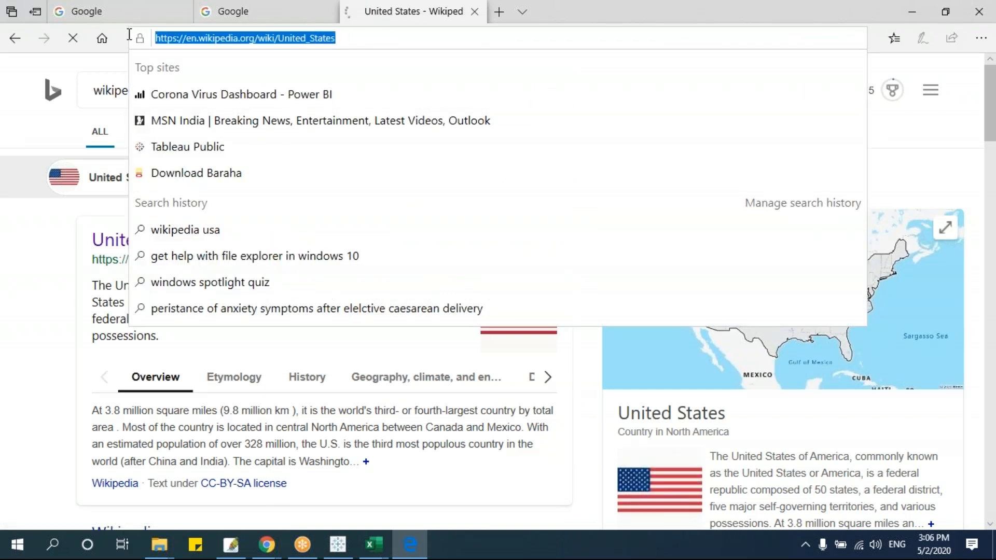
key("alt+Tab")
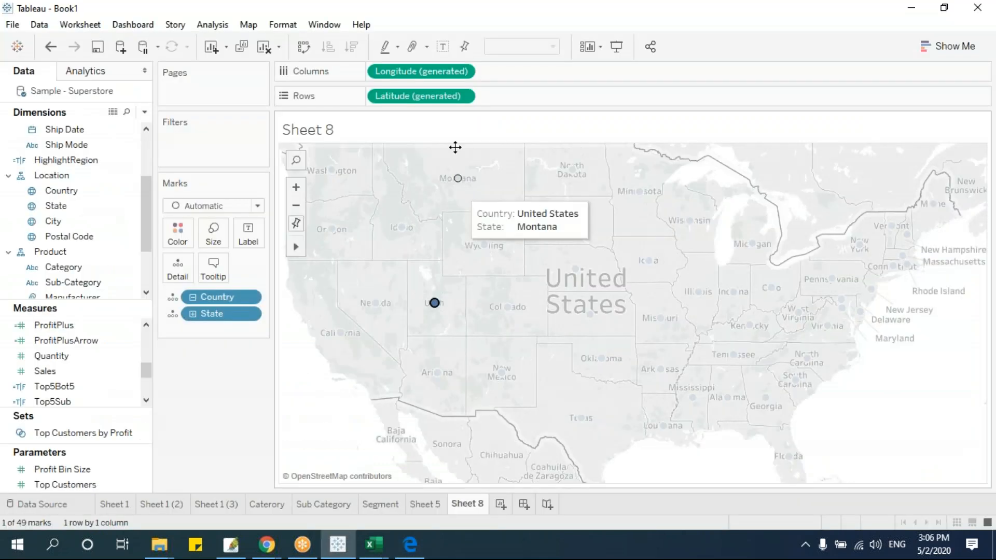
left_click(82, 25)
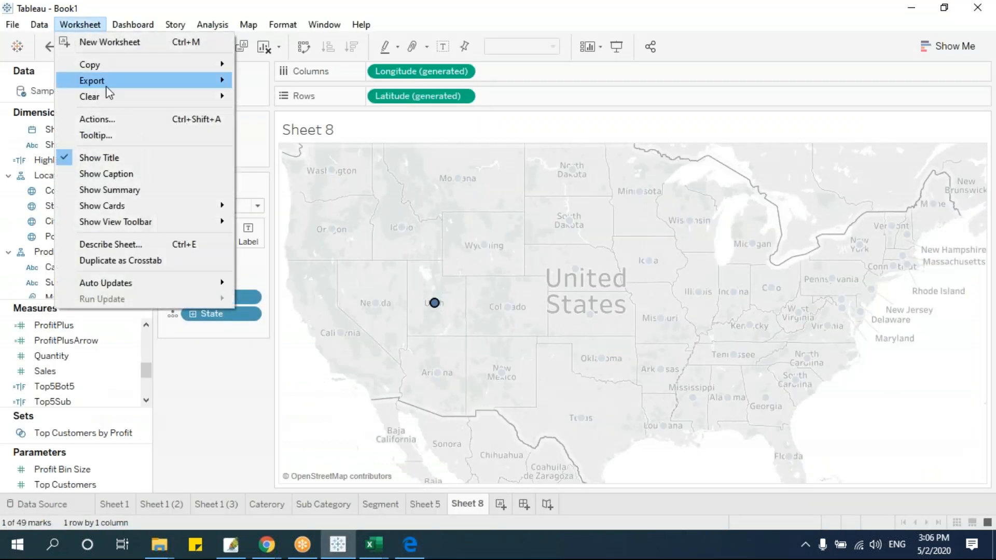
left_click(116, 118)
double_click(378, 210)
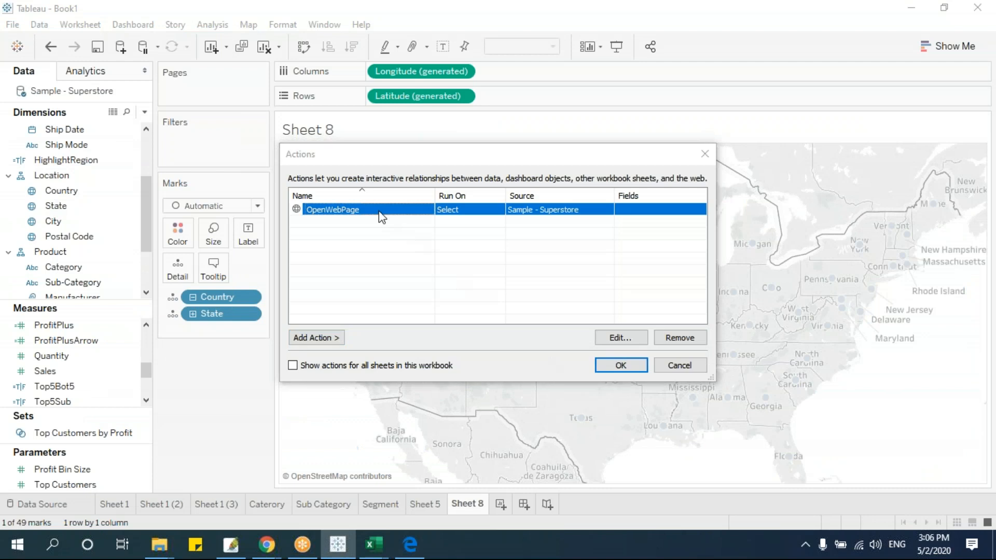
triple_click(431, 353)
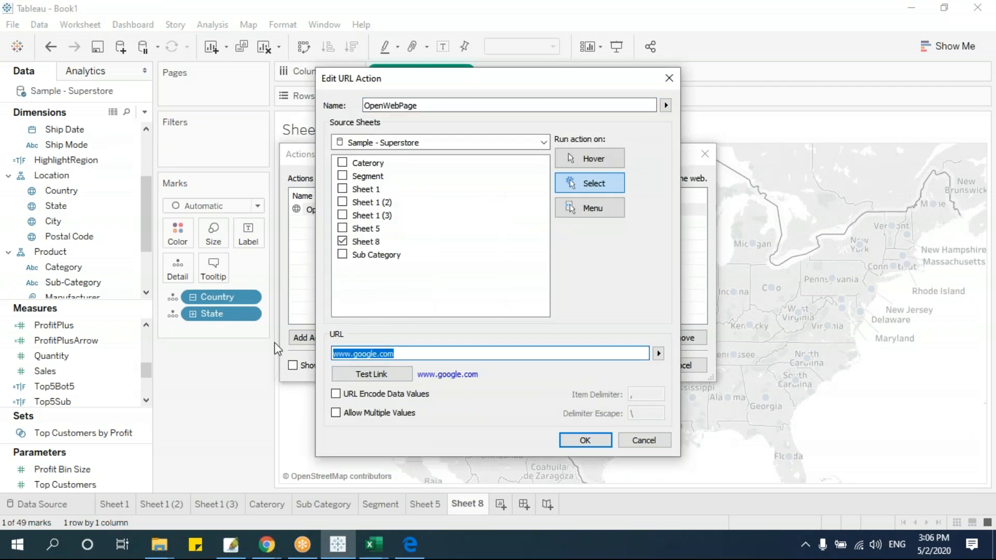
key("ctrl+v")
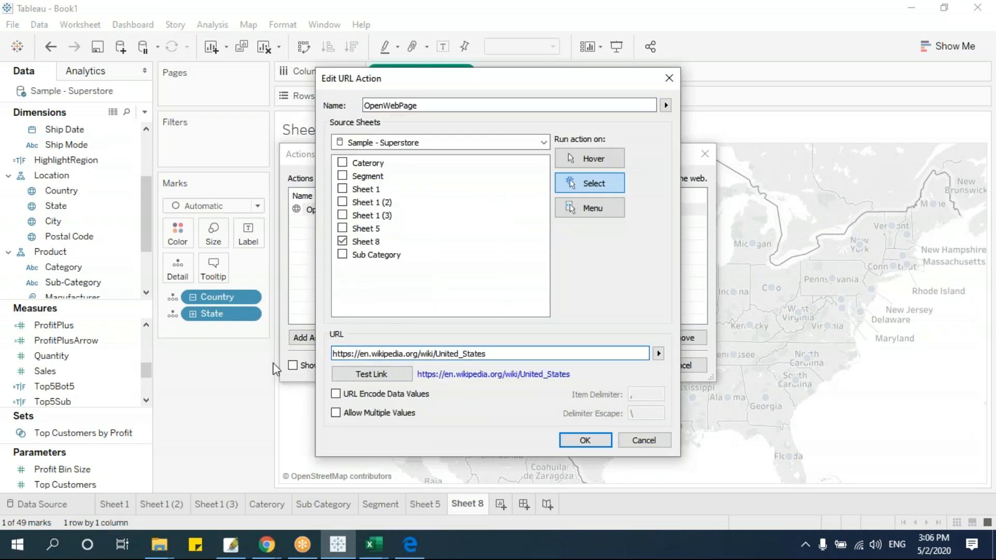
left_click(583, 439)
left_click(612, 369)
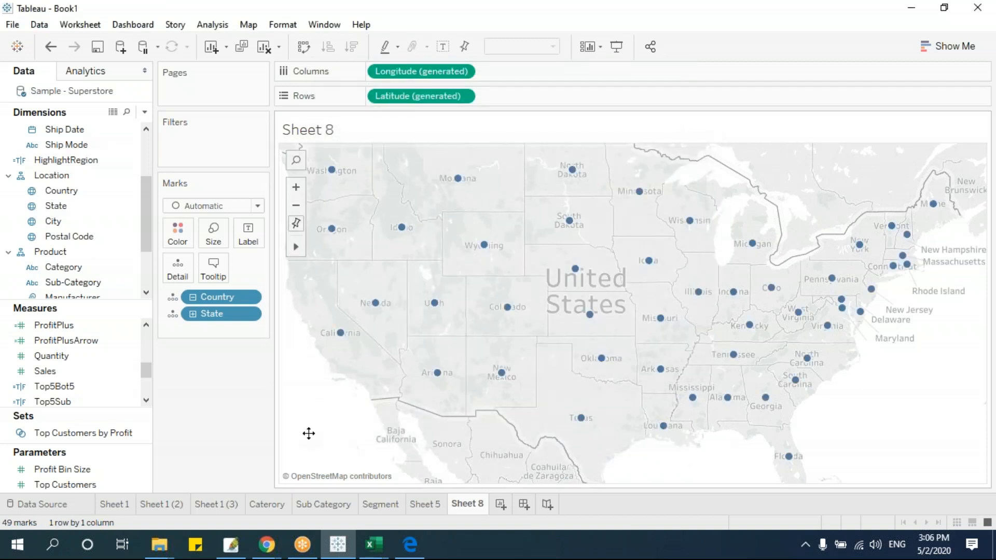
Test the updated URL action by selecting the Nevada mark, then return to the Sheet 8 map
mouse_move(433, 305)
left_click(374, 304)
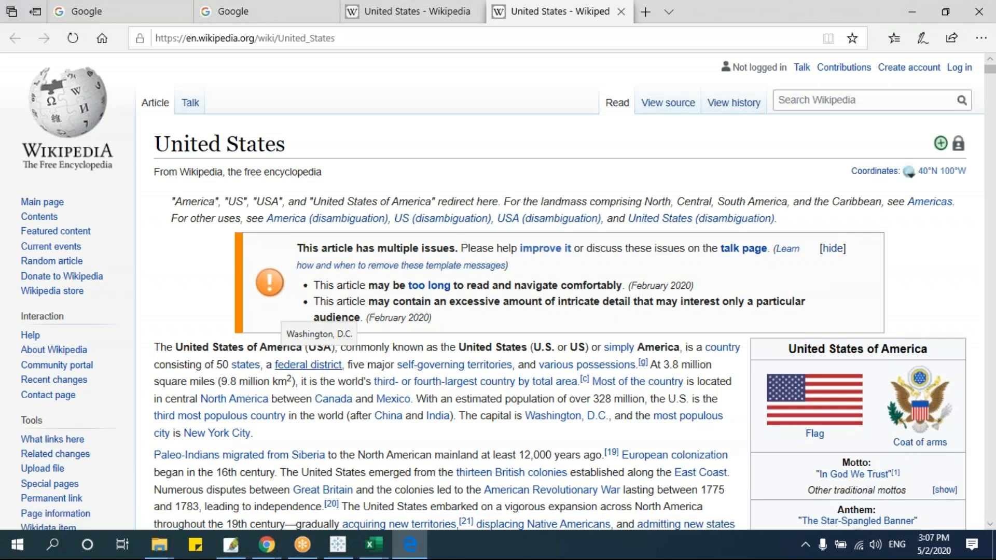
key("alt+Tab")
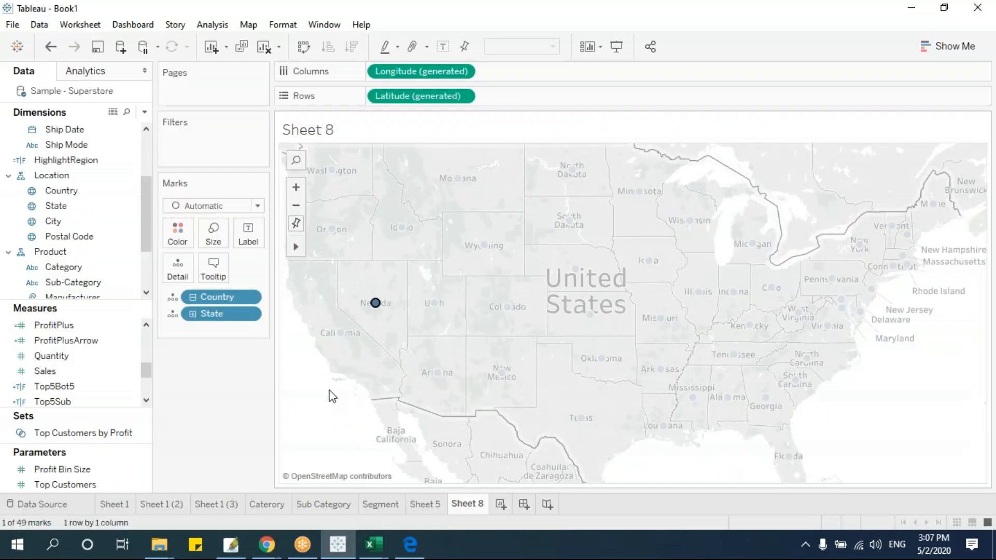
left_click(81, 24)
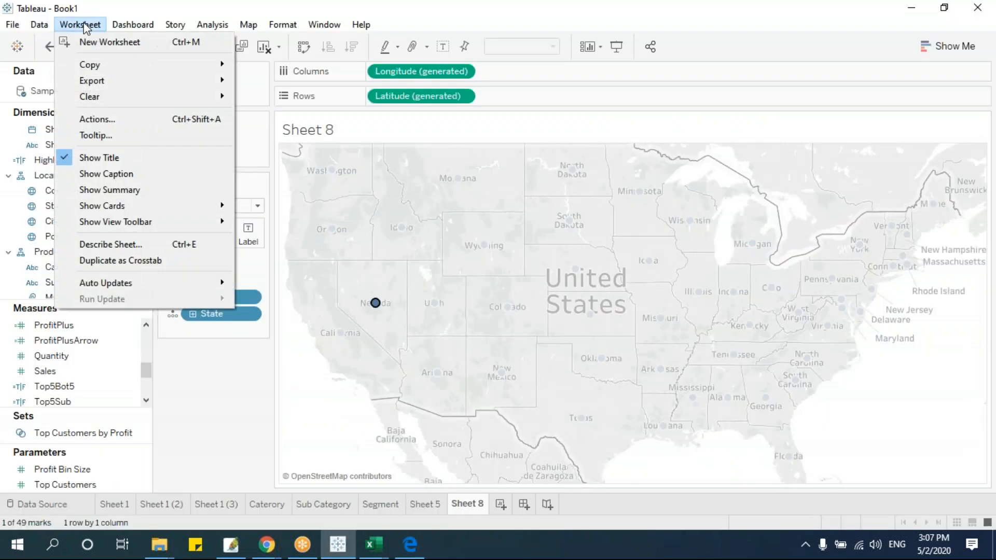
left_click(99, 118)
left_click(343, 222)
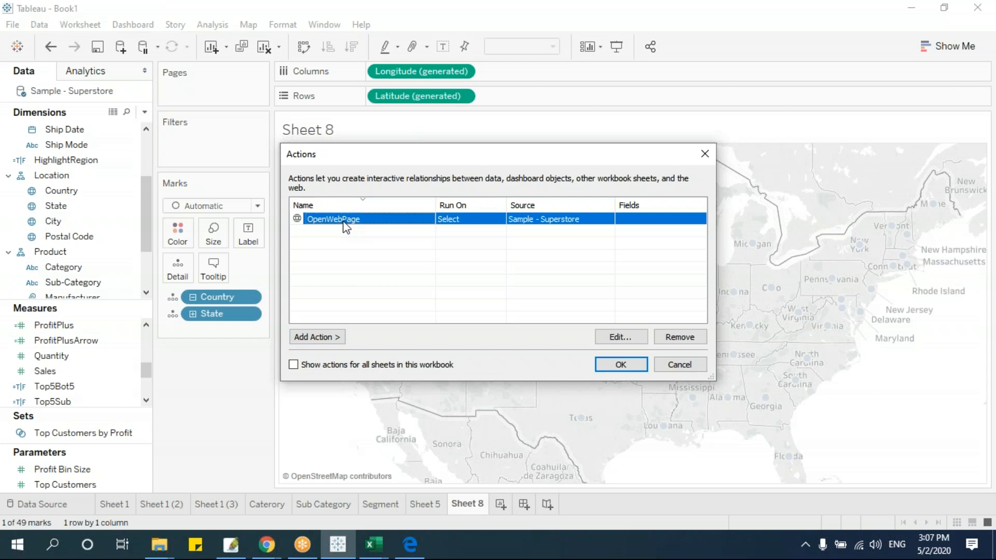
double_click(343, 222)
left_click_drag(437, 354, 547, 355)
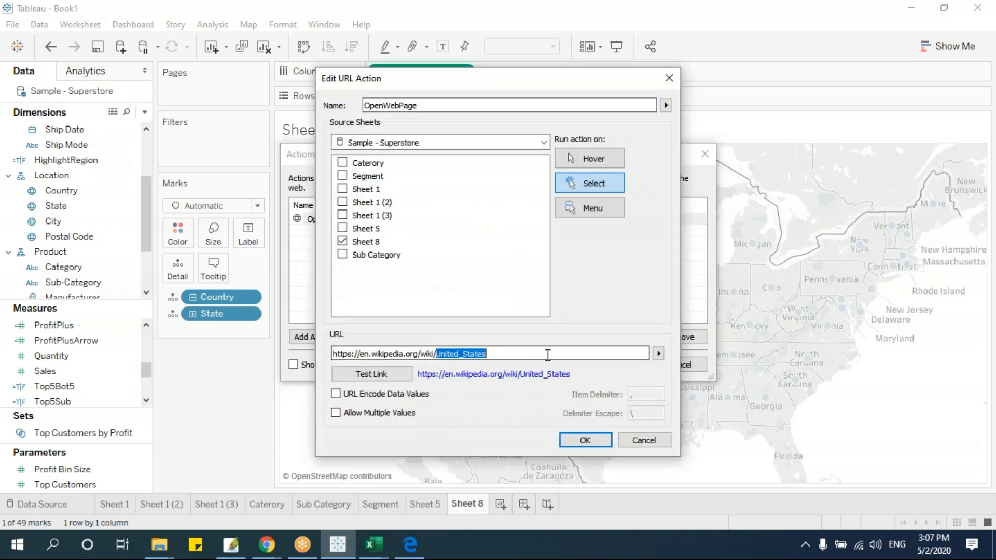
key("BackSpace")
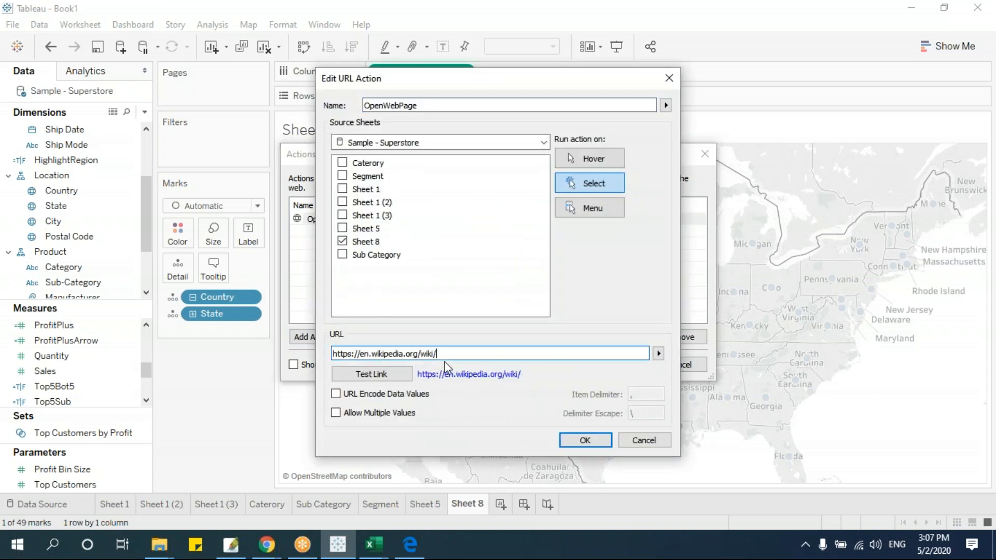
left_click_drag(440, 353, 331, 353)
left_click(468, 354)
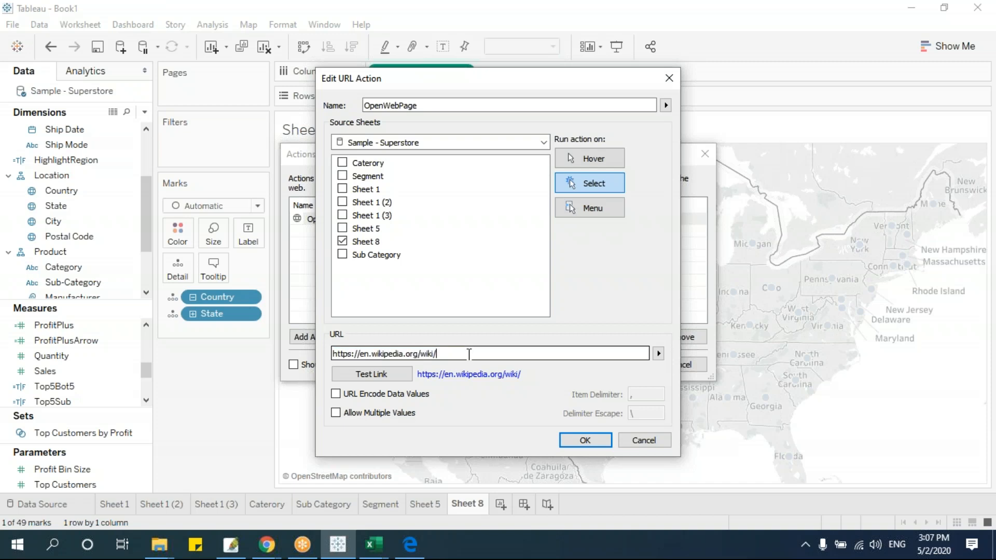
left_click(657, 353)
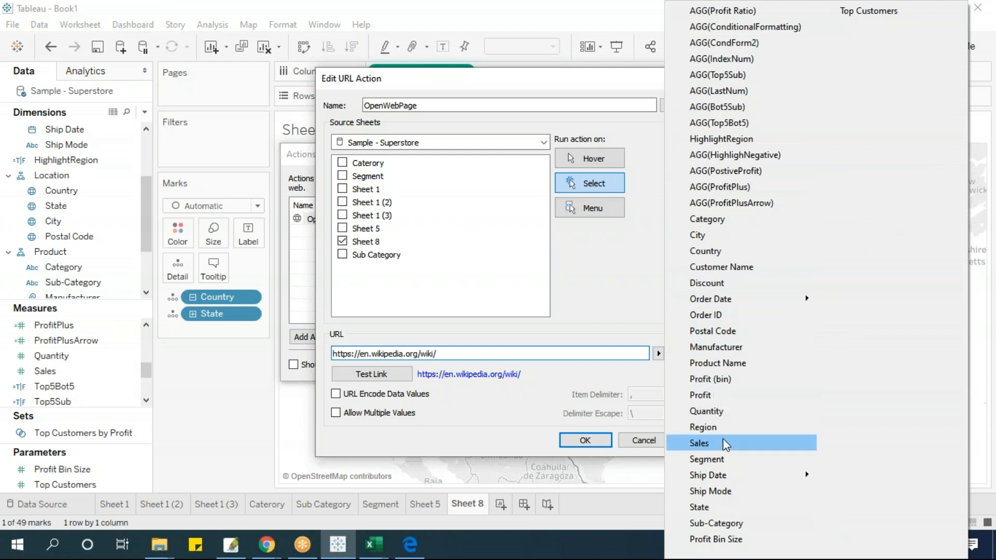
left_click(729, 506)
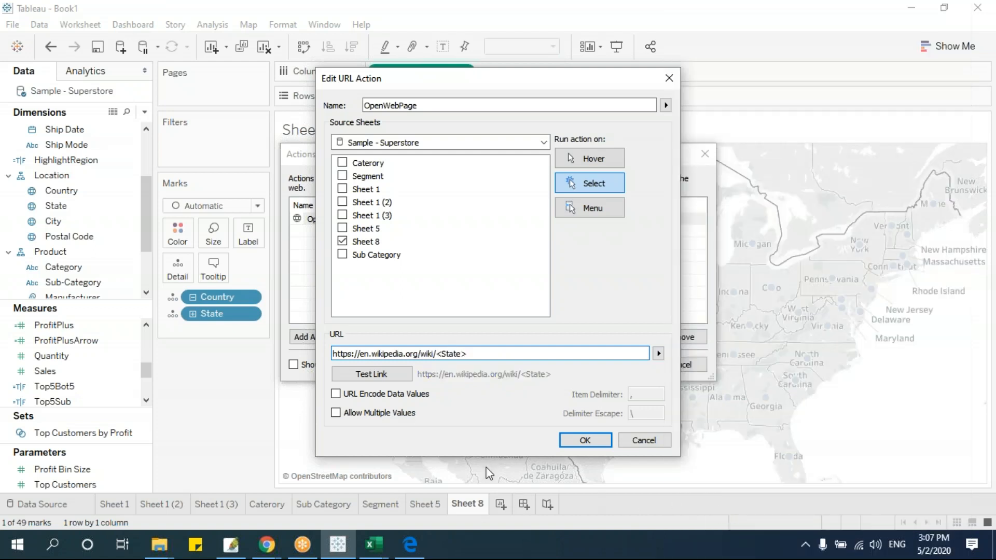
left_click_drag(439, 355, 542, 355)
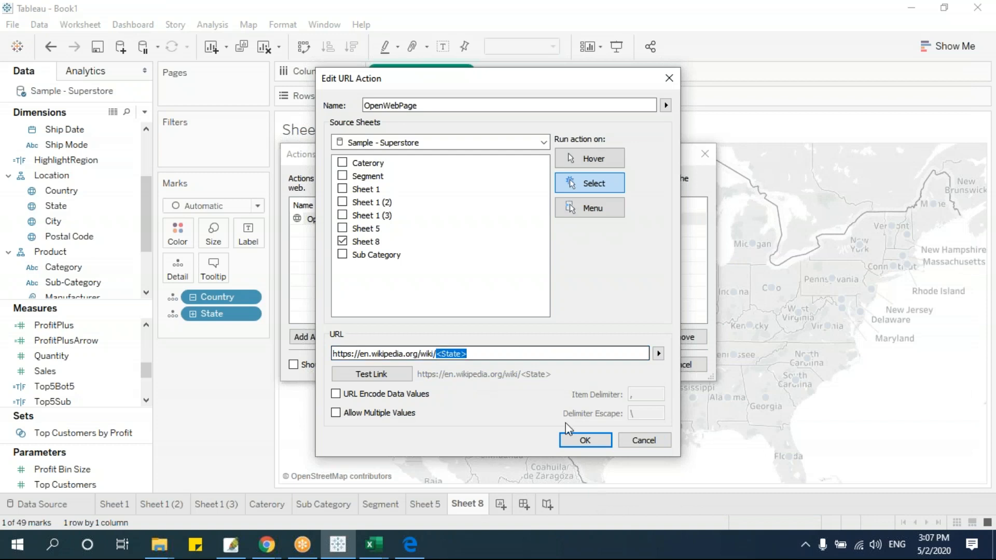
left_click(584, 440)
left_click(620, 365)
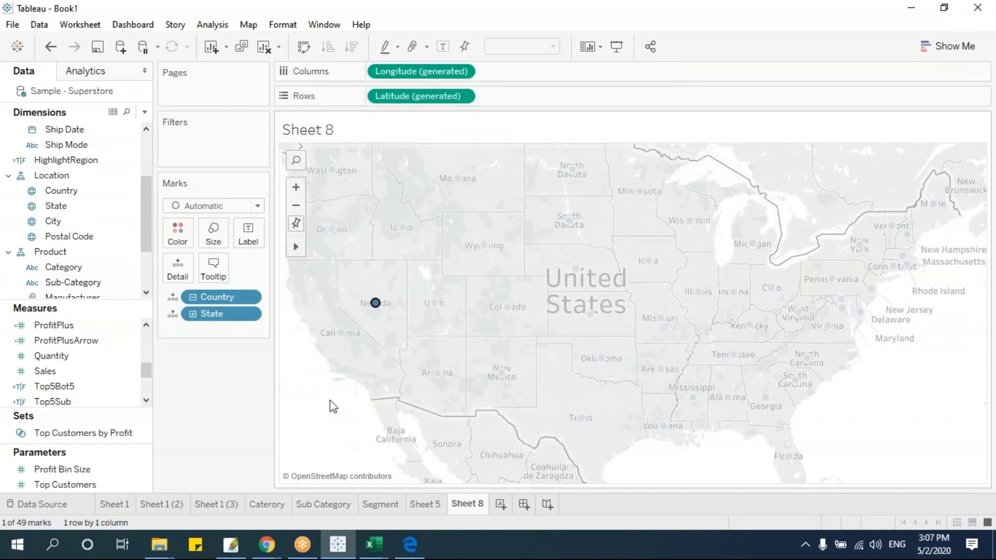
Test the URL action on the California and New Mexico marks, checking the state name in California's page address and returning to Tableau each time
mouse_move(437, 305)
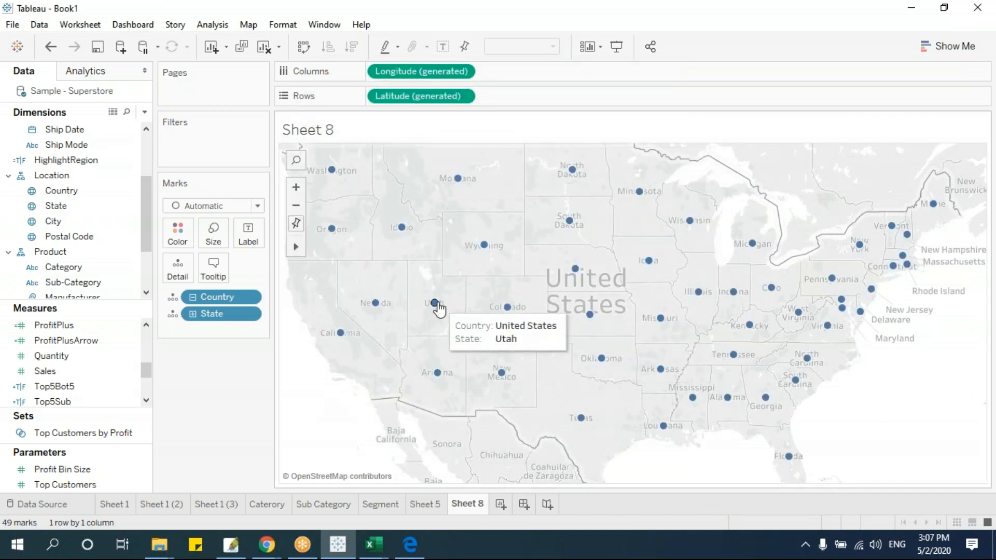
left_click(341, 334)
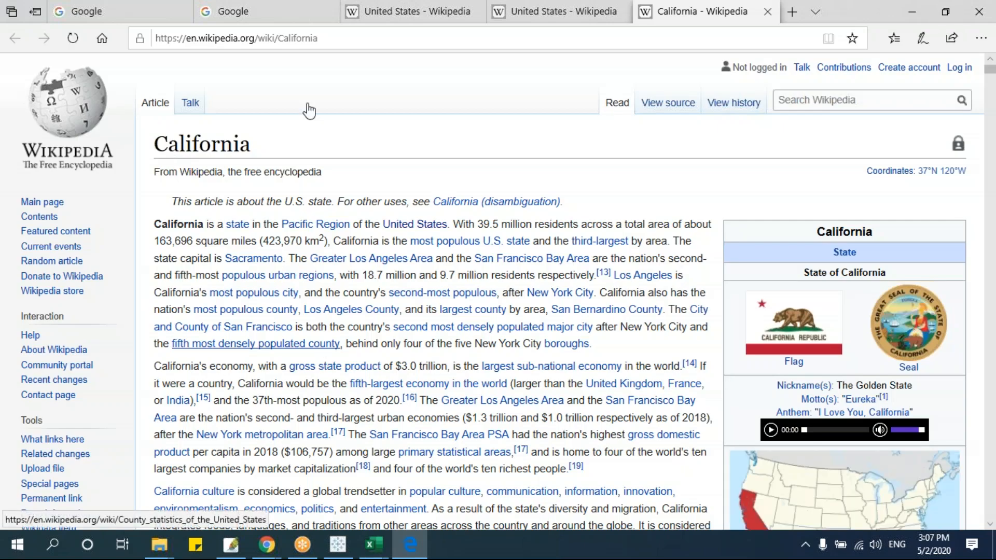
left_click(160, 38)
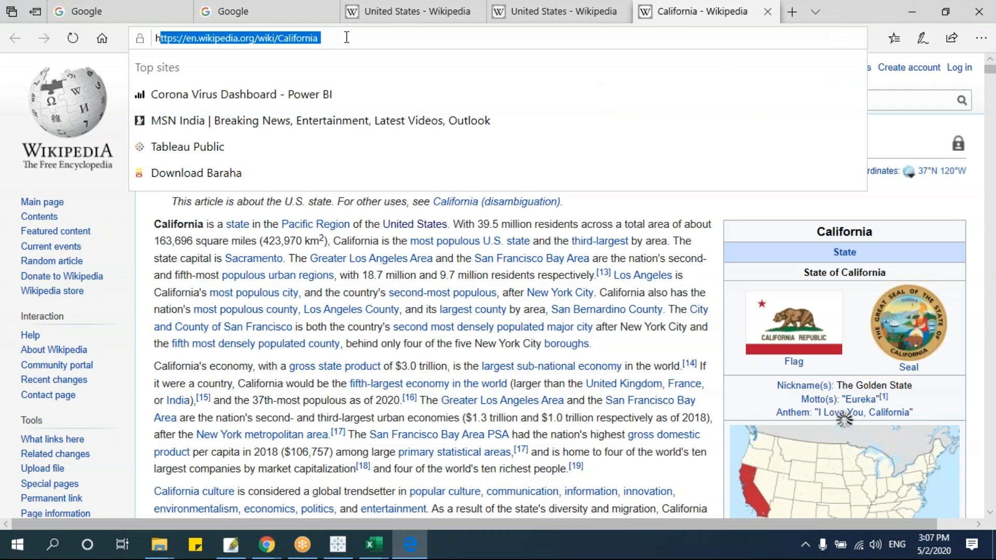
left_click(187, 38)
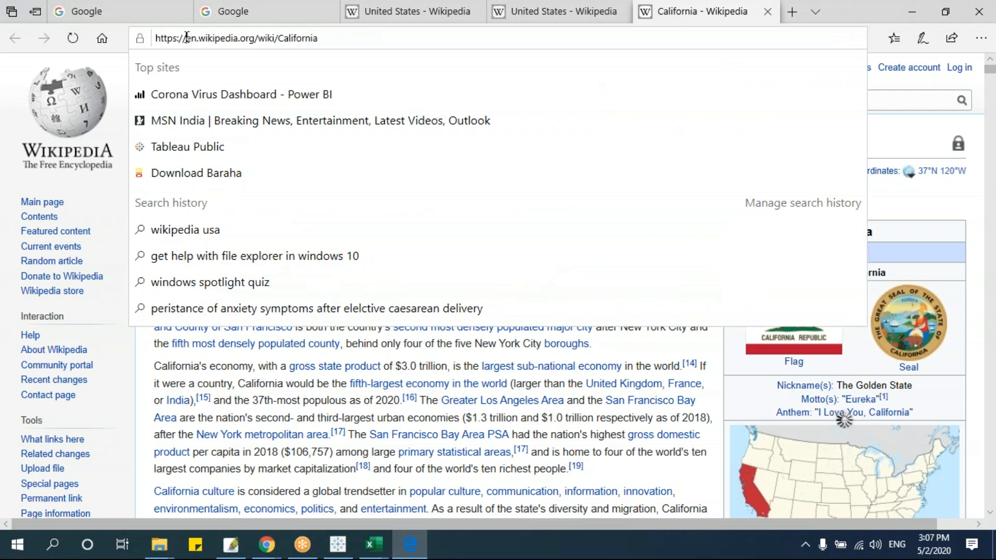
double_click(282, 38)
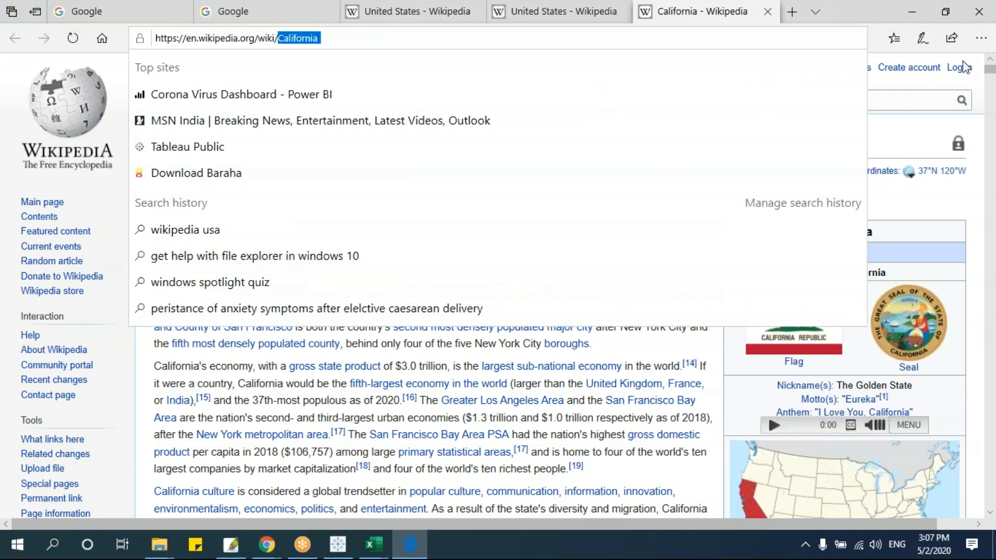
left_click(917, 21)
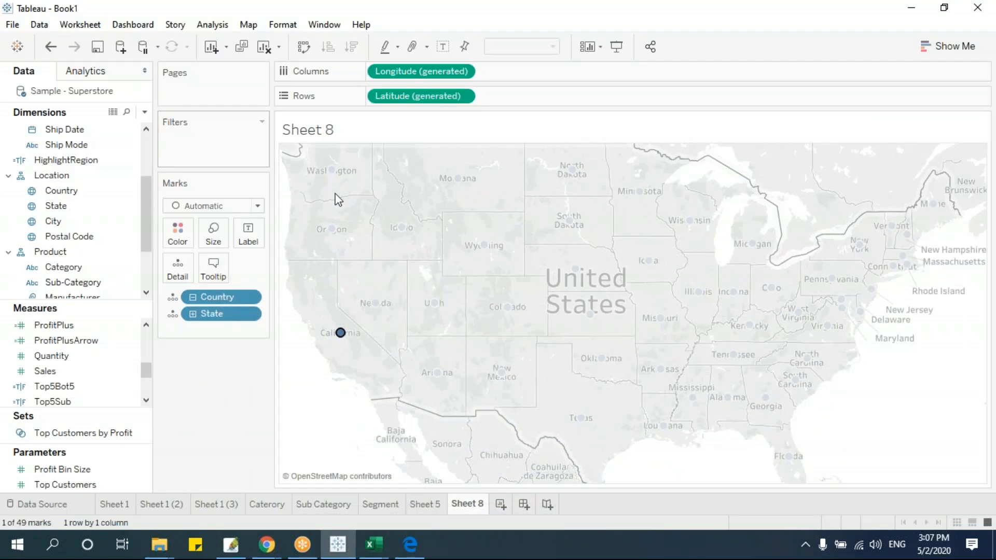
left_click(502, 374)
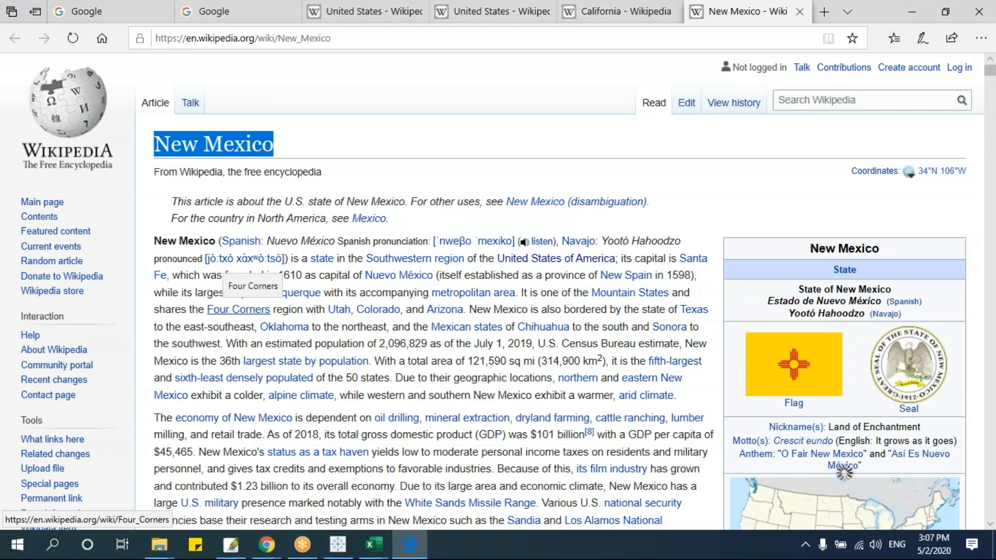
left_click(916, 13)
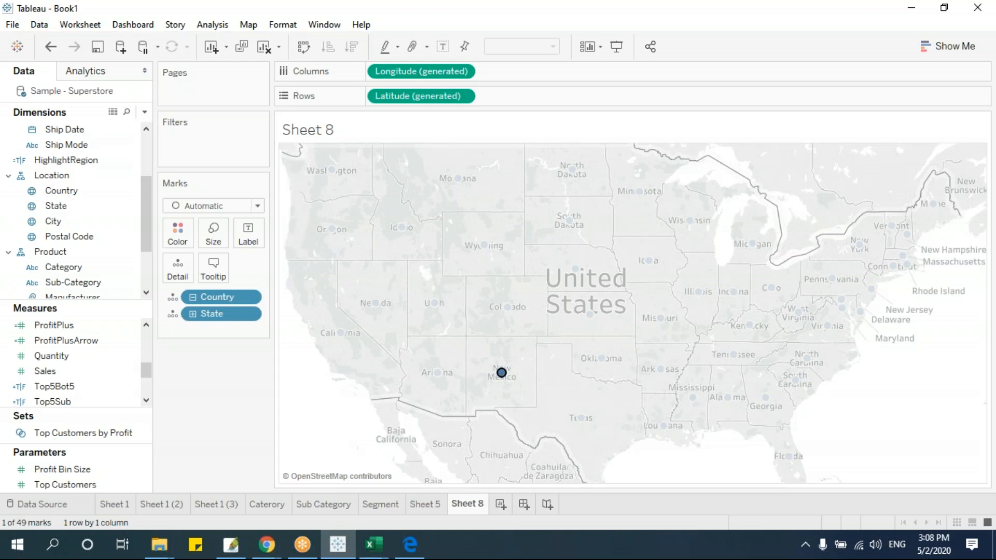
Review the OpenWebPage action and the action types that can be added, then leave the Actions dialog without changes
left_click(91, 27)
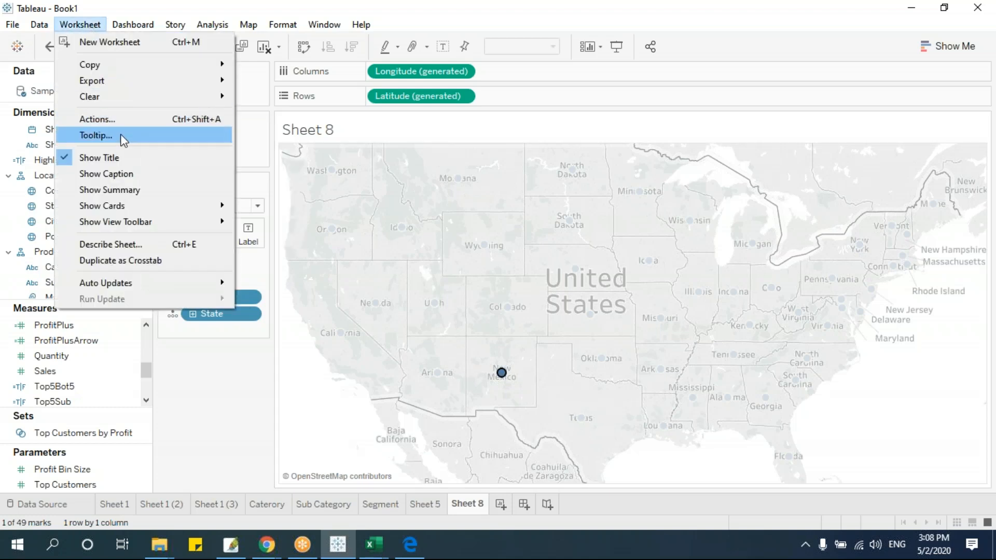
left_click(137, 119)
left_click(353, 220)
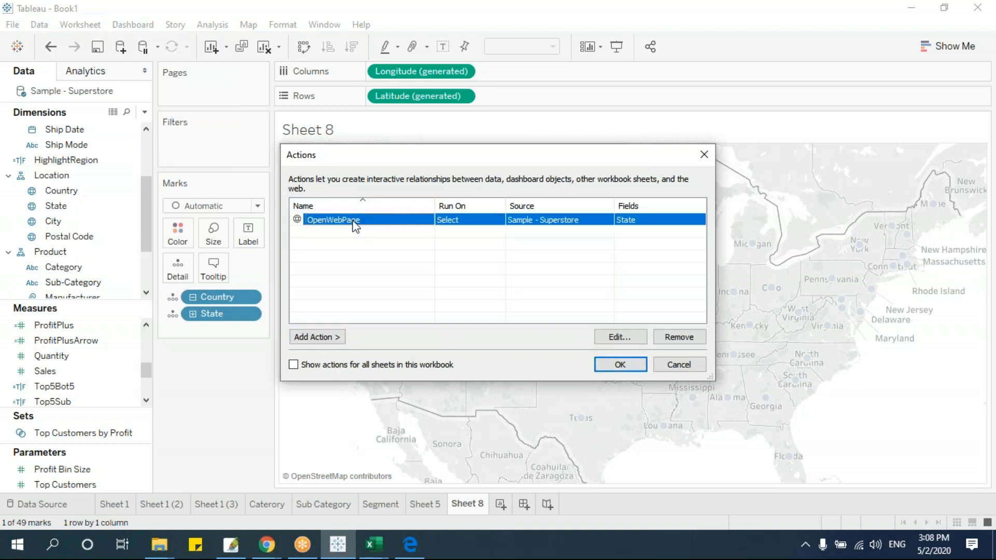
left_click(334, 339)
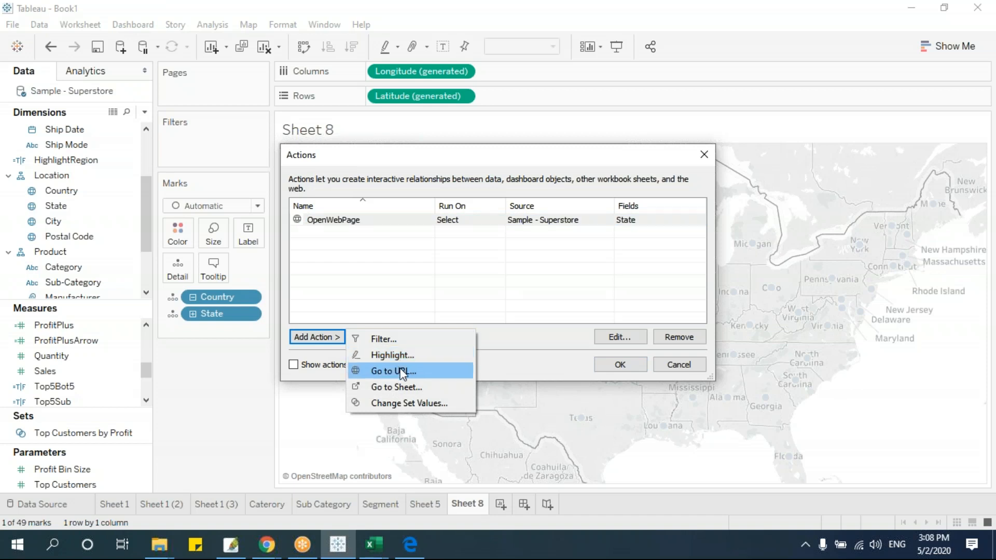
left_click(558, 371)
left_click(663, 369)
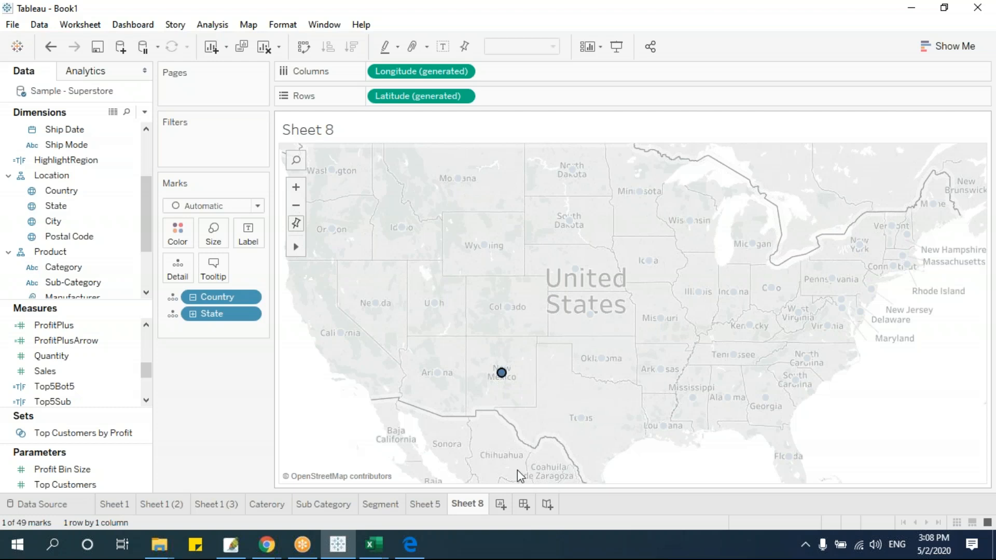
Add a new worksheet to the workbook
left_click(496, 509)
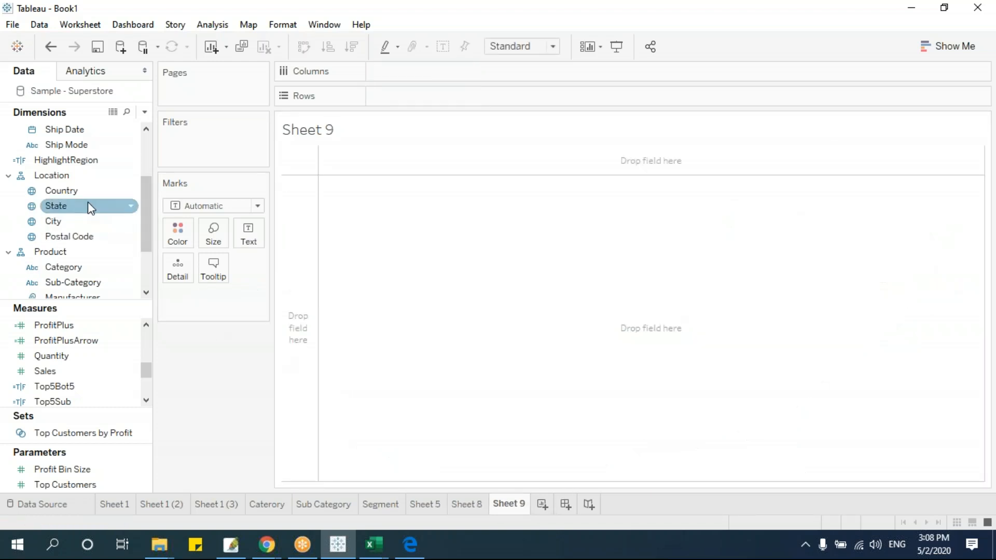
scroll(96, 254, "down", 1)
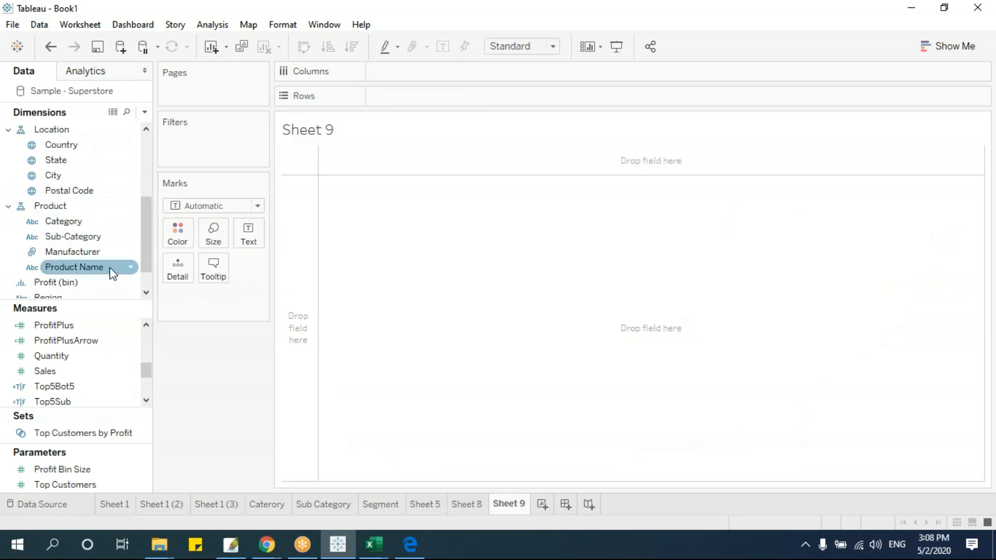
left_click_drag(88, 236, 444, 99)
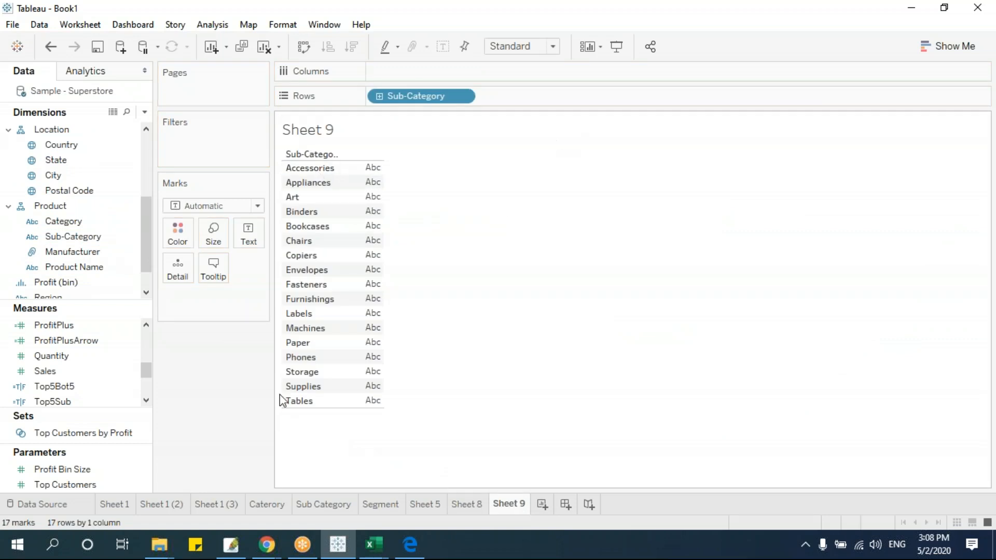
left_click(465, 503)
left_click(505, 513)
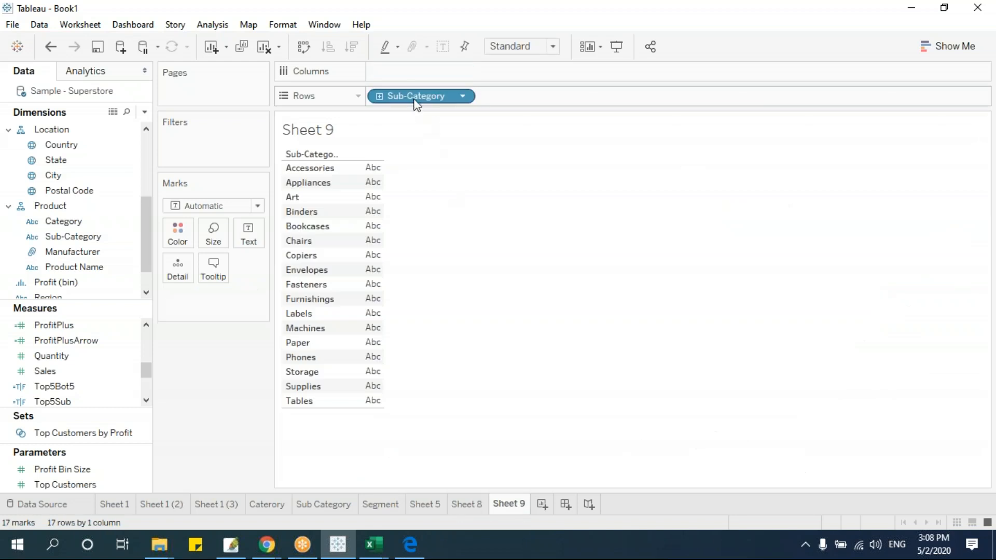
left_click_drag(413, 97, 362, 349)
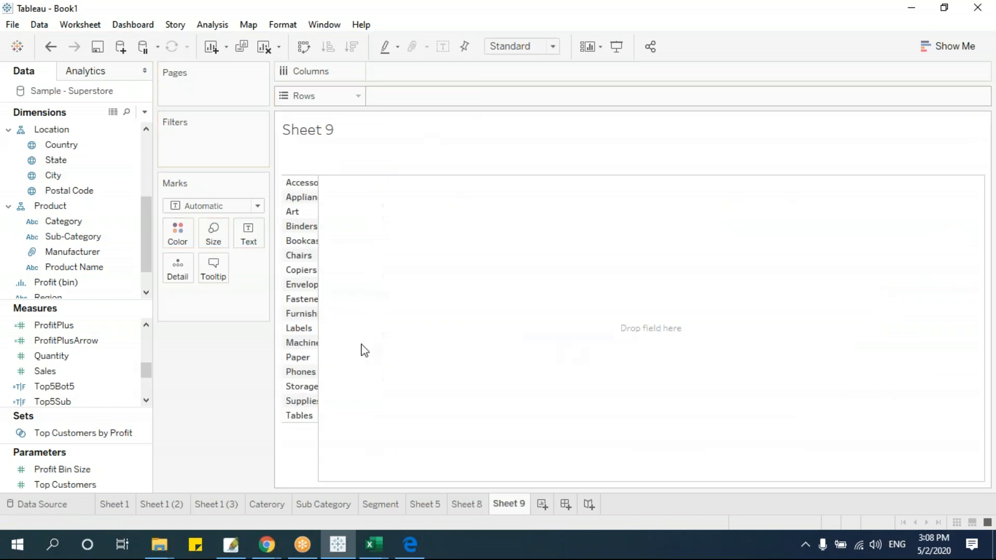
Build a text table of Sales by State on Sheet 9 and test the URL action on Arkansas, then return to Tableau
left_click_drag(57, 161, 413, 107)
left_click_drag(93, 369, 407, 261)
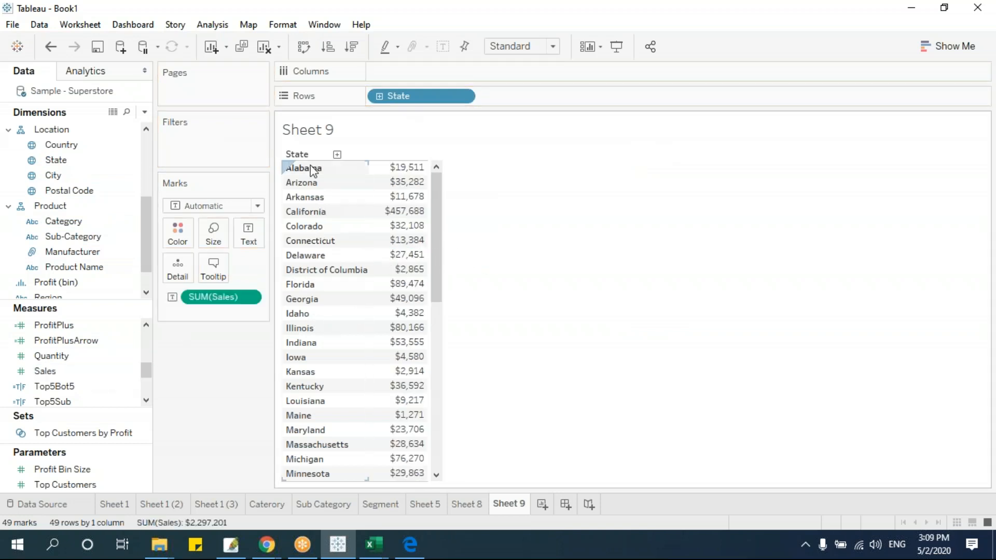
left_click(305, 197)
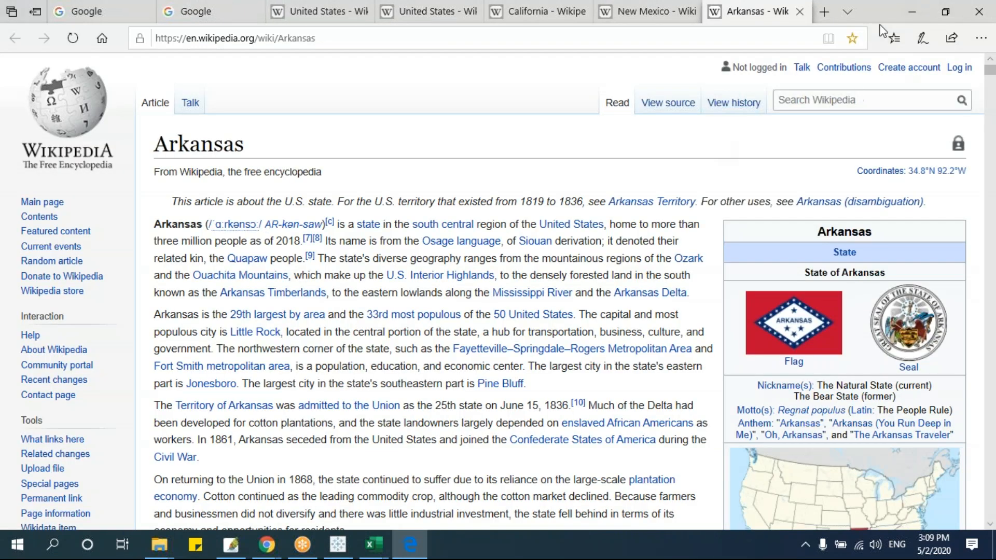
left_click(910, 12)
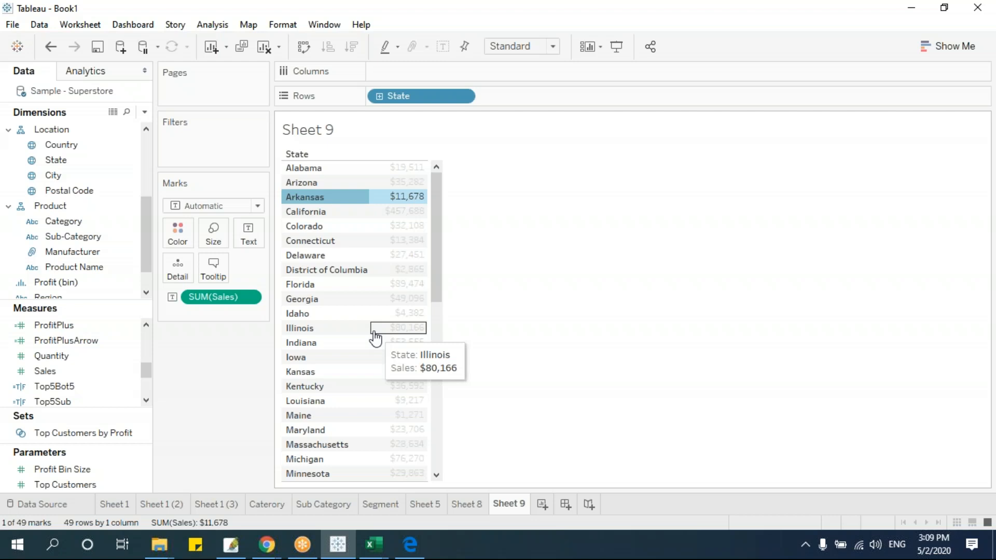